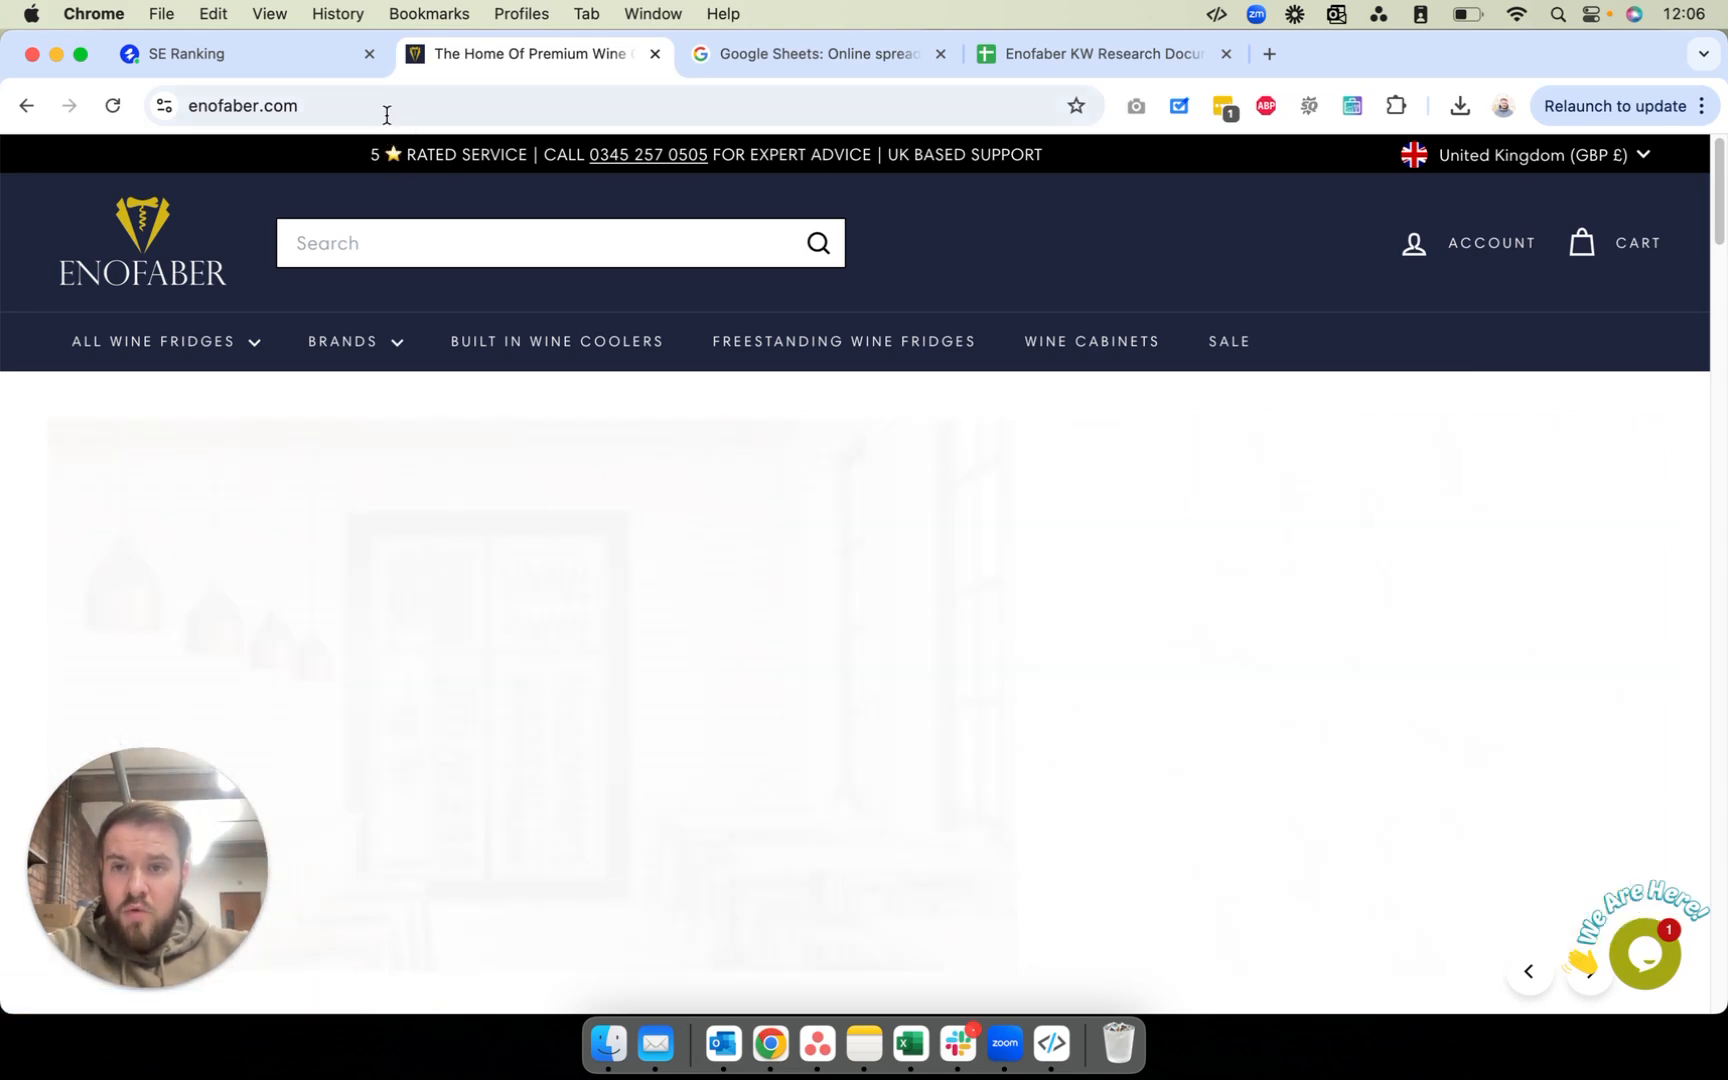
Step: Copy the Enofaber website's address and open the form for a new website audit in SE Ranking
left_click(386, 115)
key("super+c")
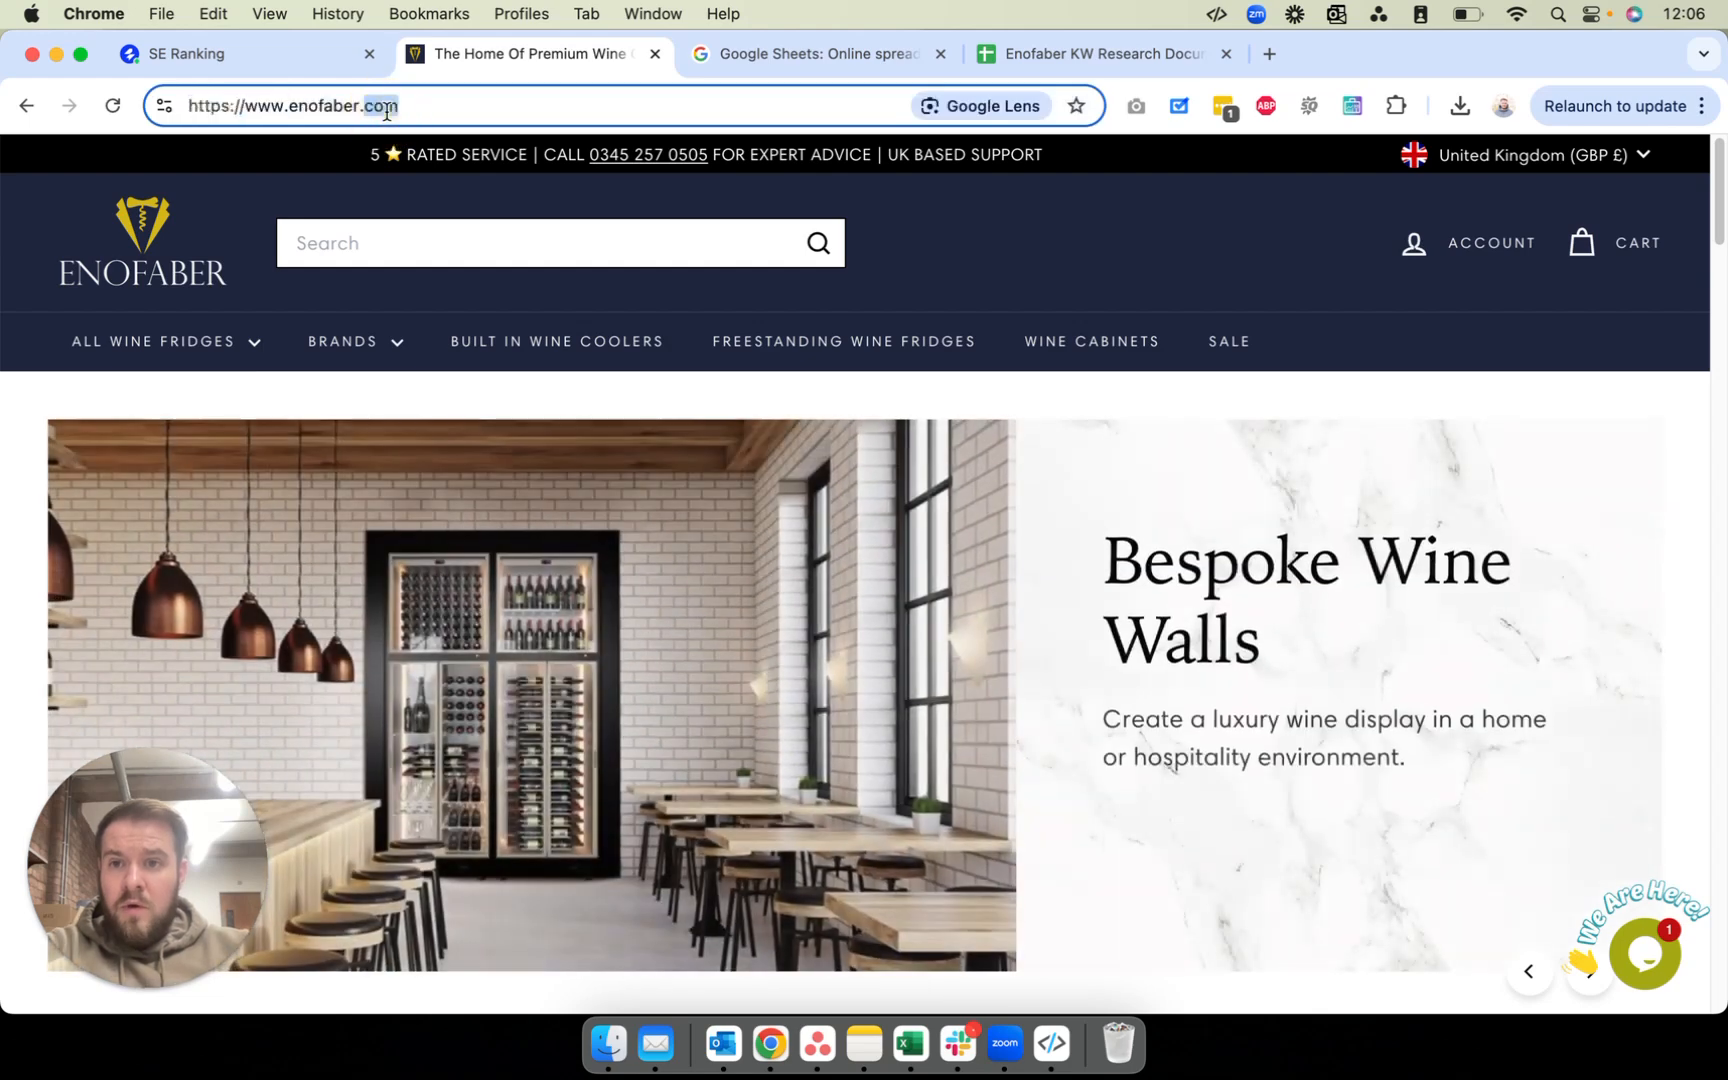
left_click(287, 46)
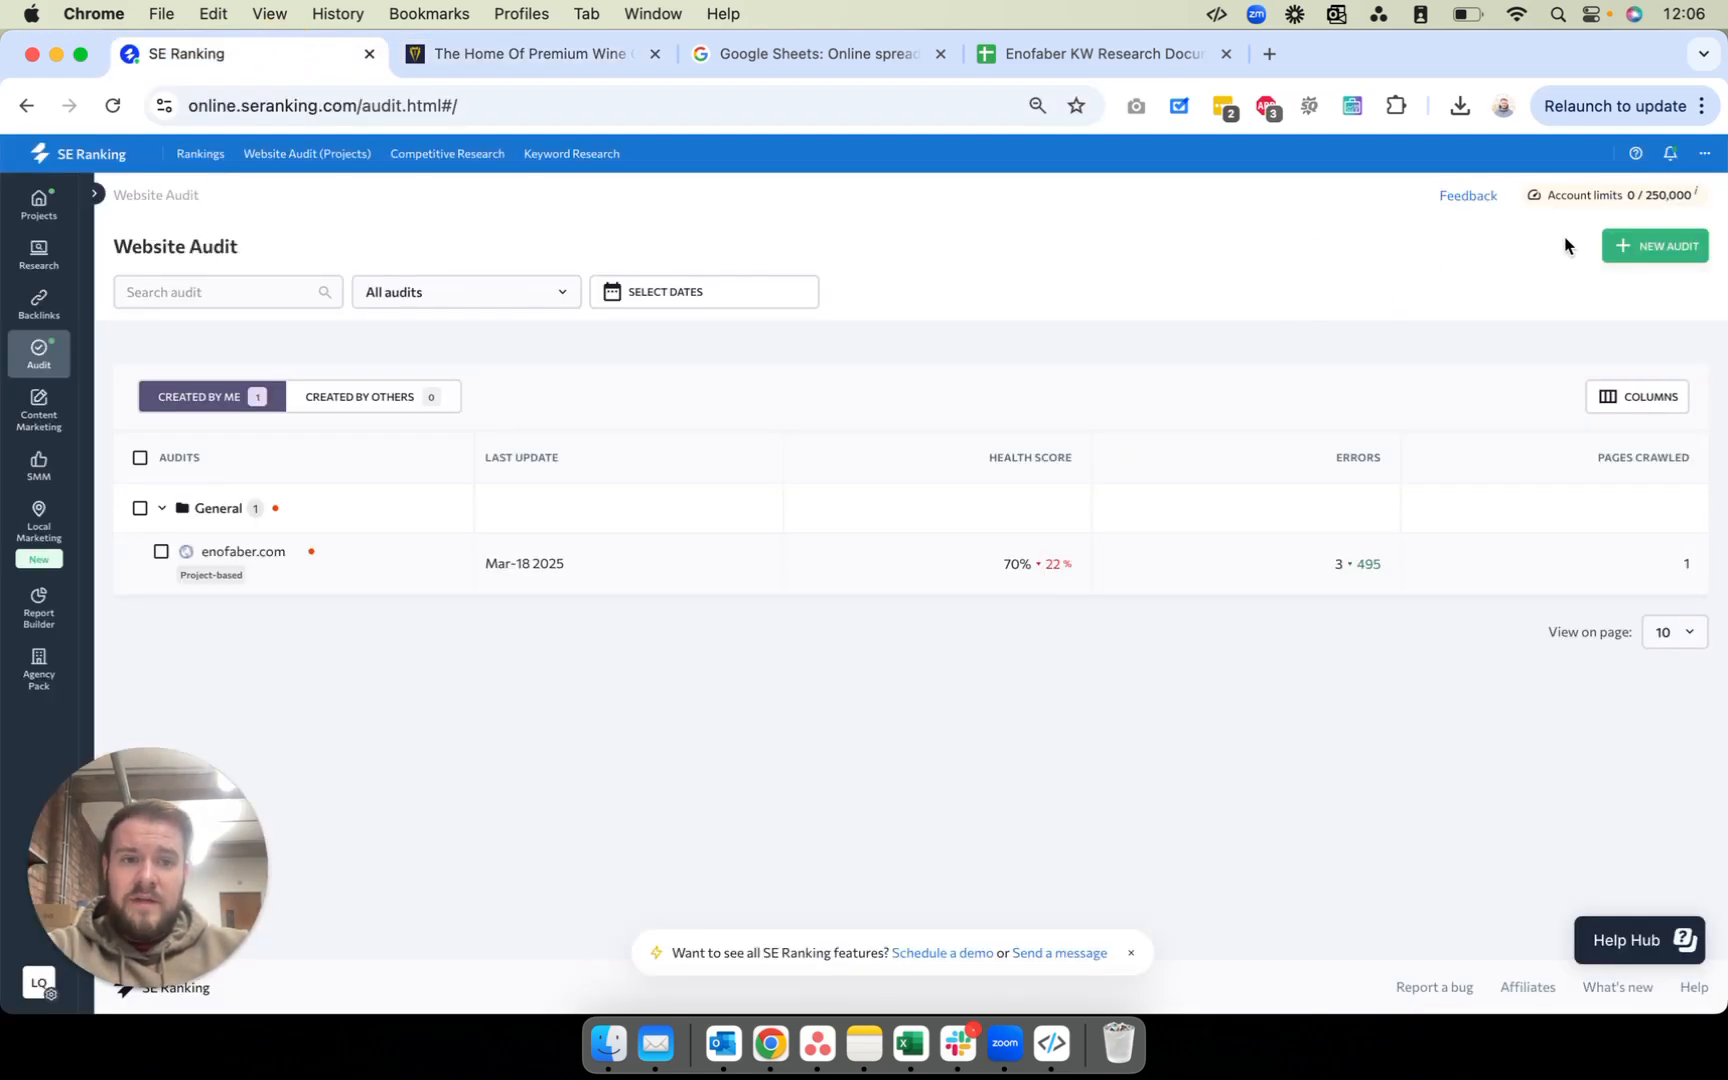
left_click(1634, 250)
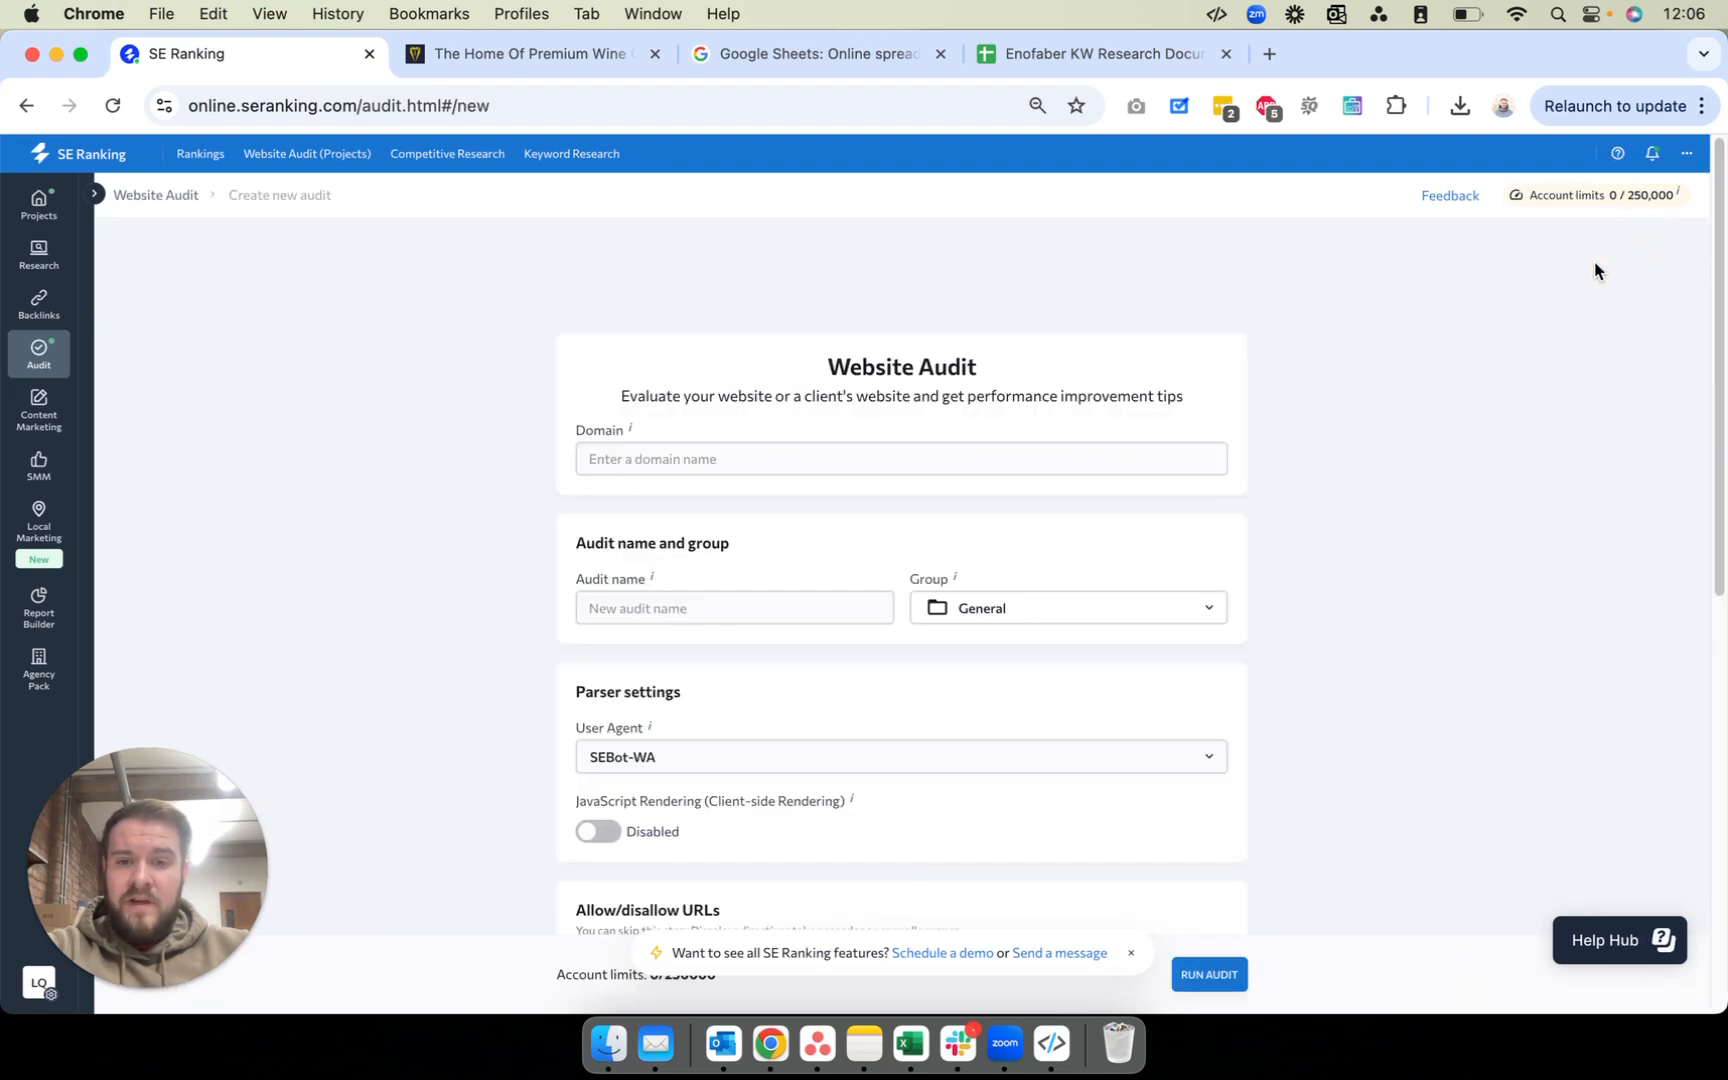
Step: Paste the copied address as the audit's domain and trim it to enofaber.com
left_click(604, 463)
key("super+v")
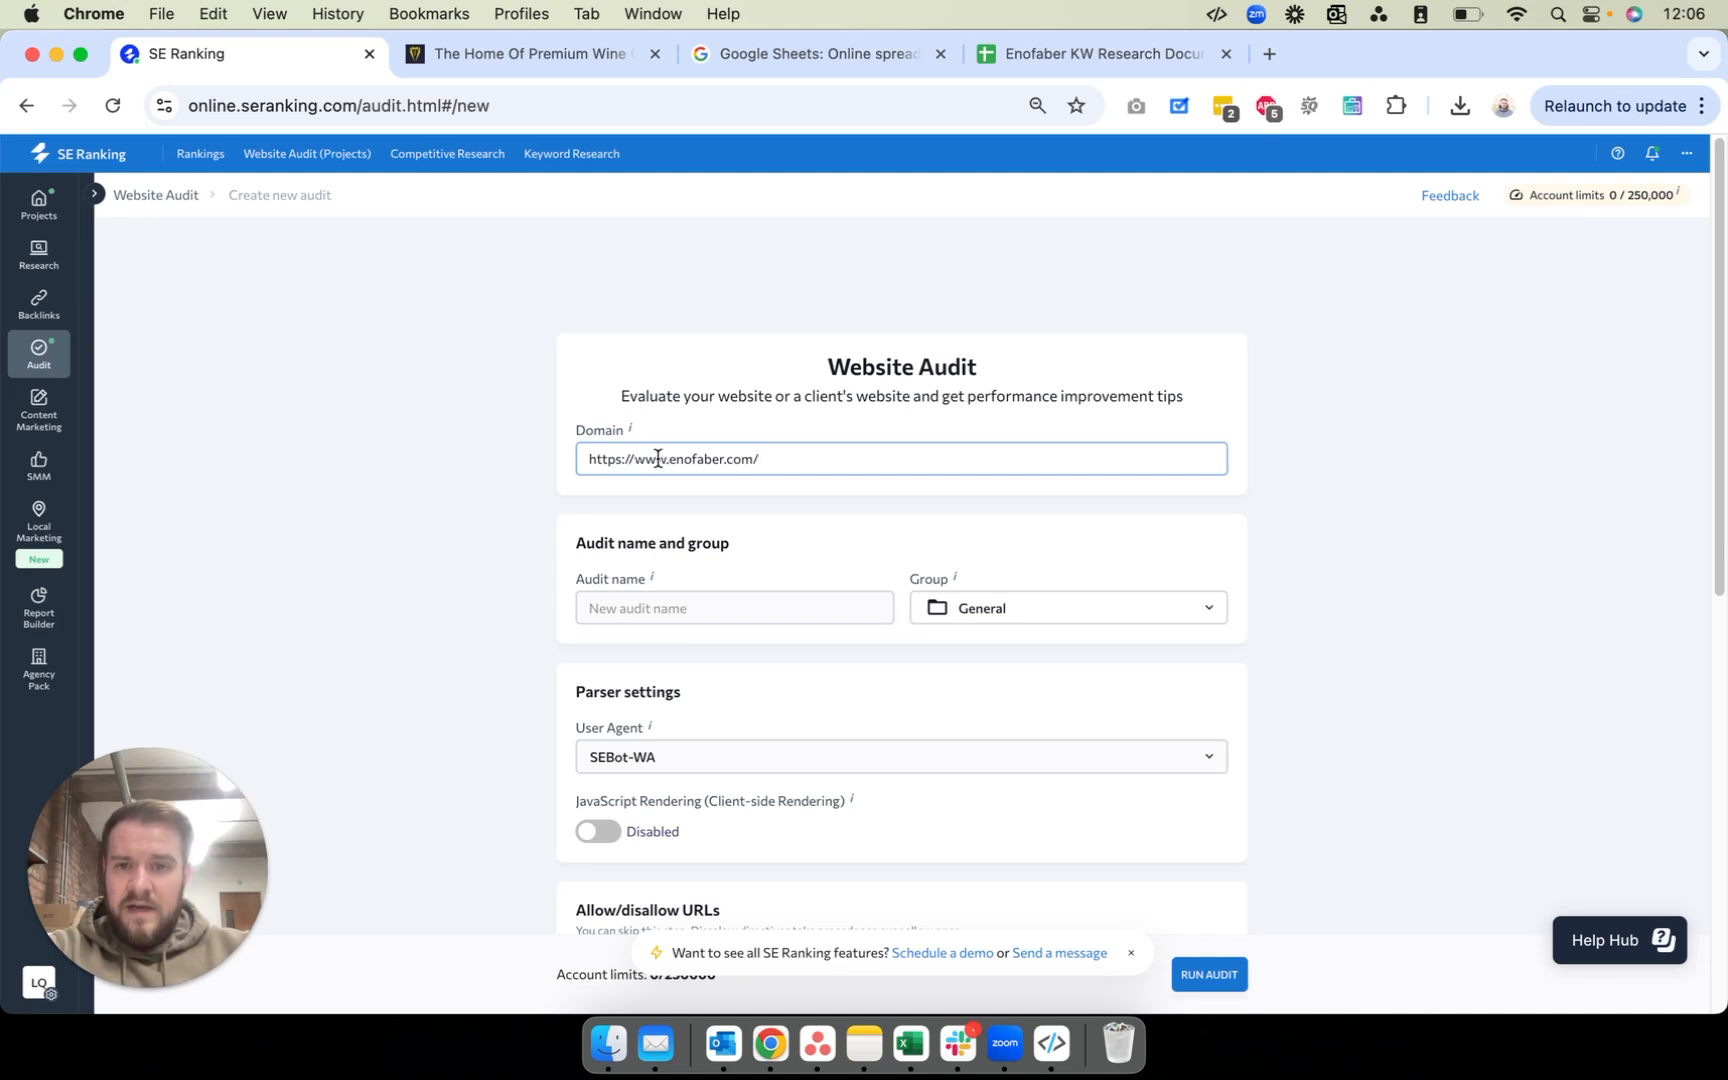
left_click_drag(668, 460, 543, 449)
key("BackSpace")
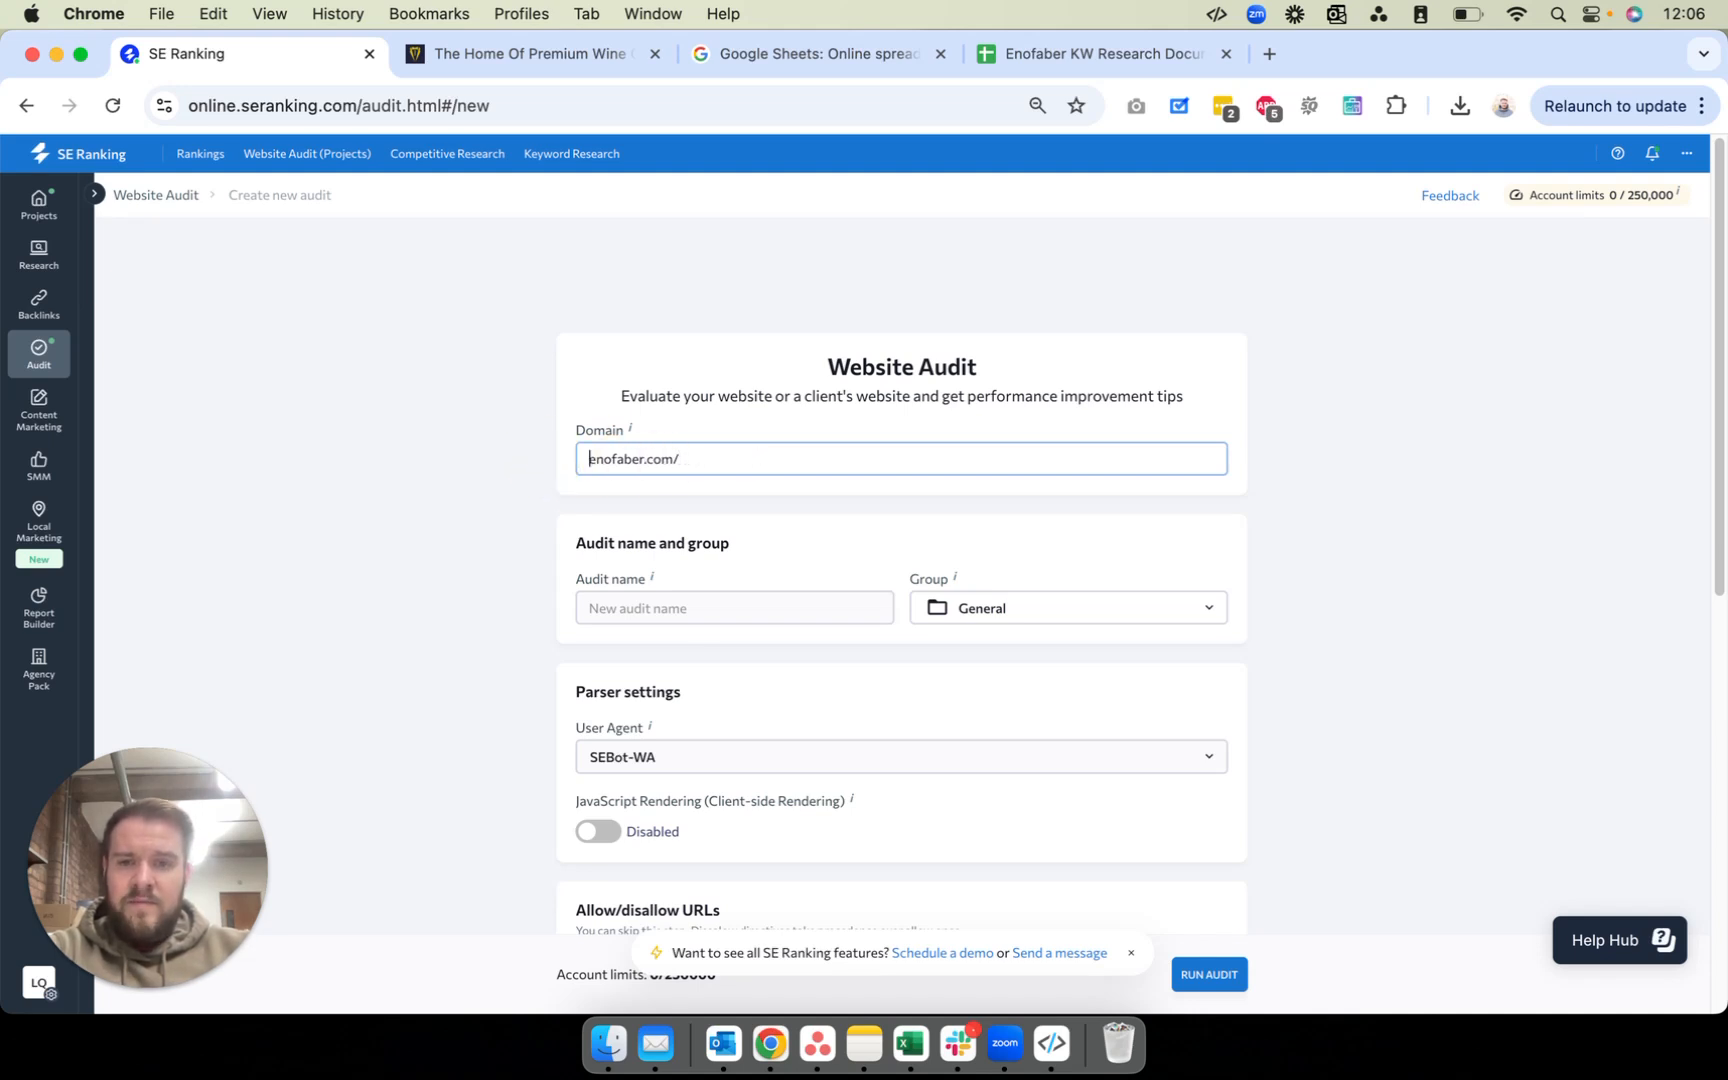
left_click(850, 457)
key("BackSpace")
left_click(1397, 595)
Step: Name the audit "Enofaber New"
scroll(1360, 620, "down", 5)
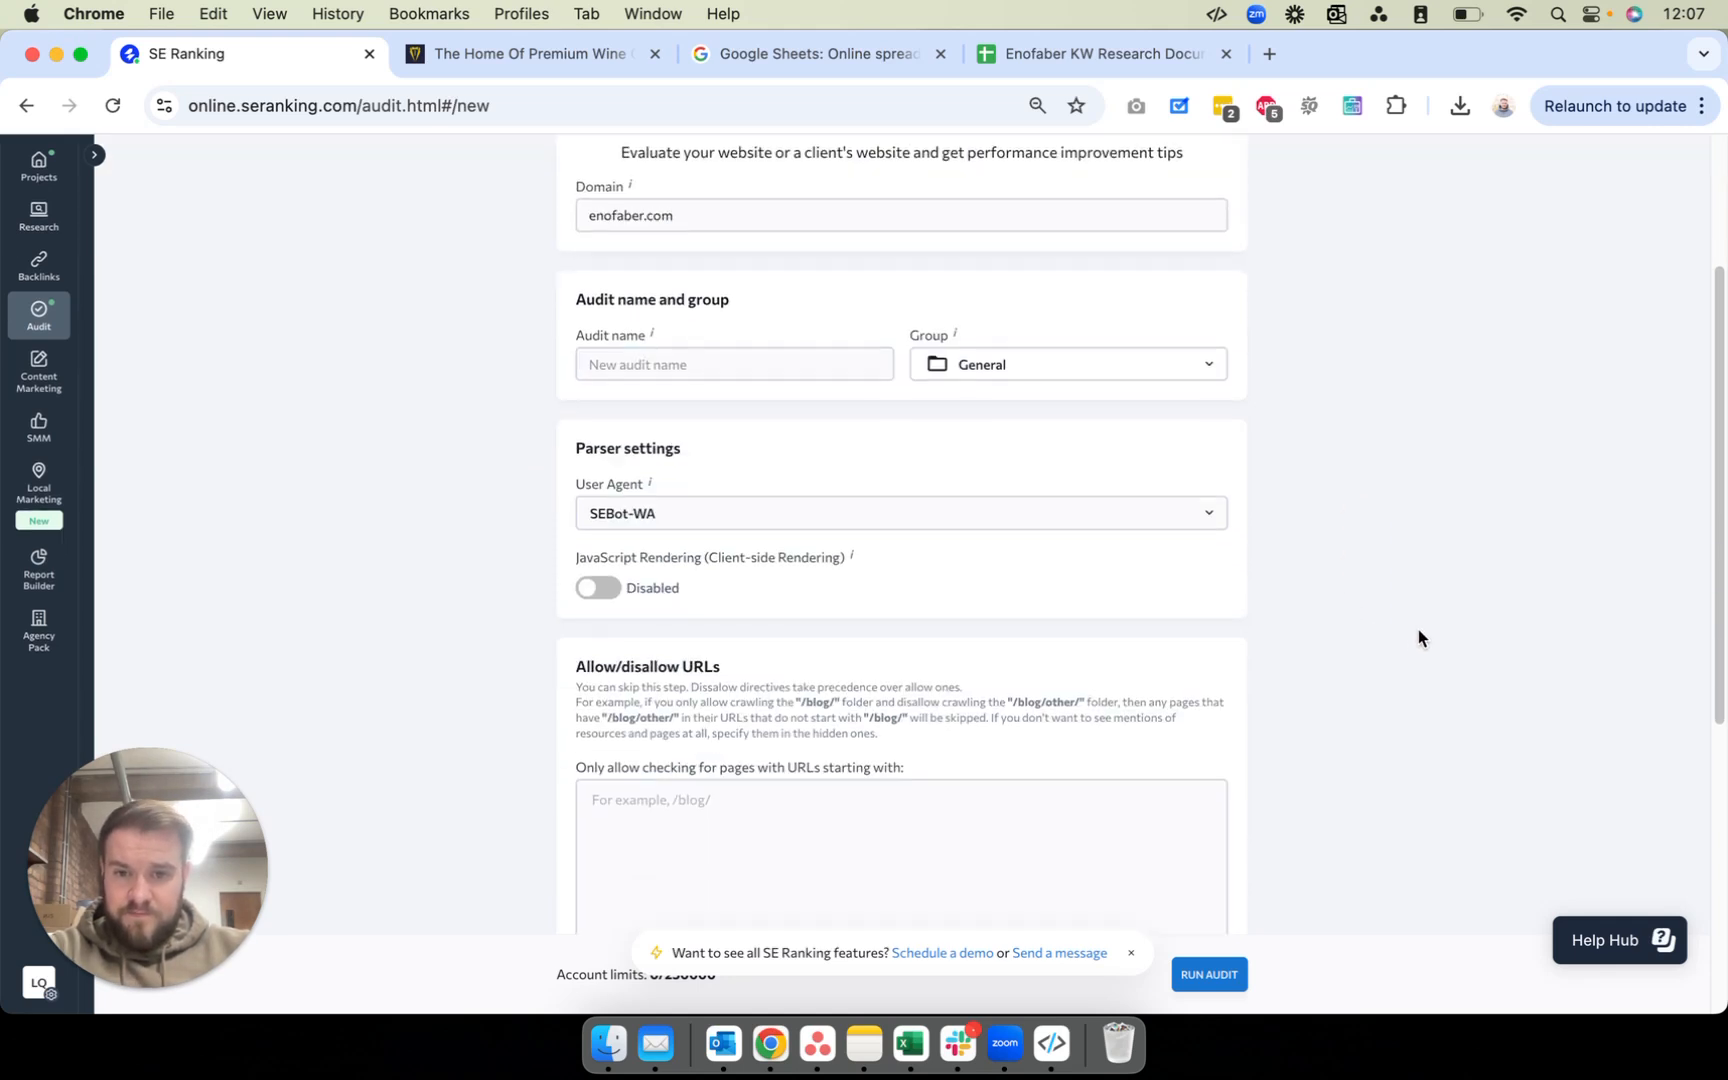
scroll(1400, 443, "up", 2)
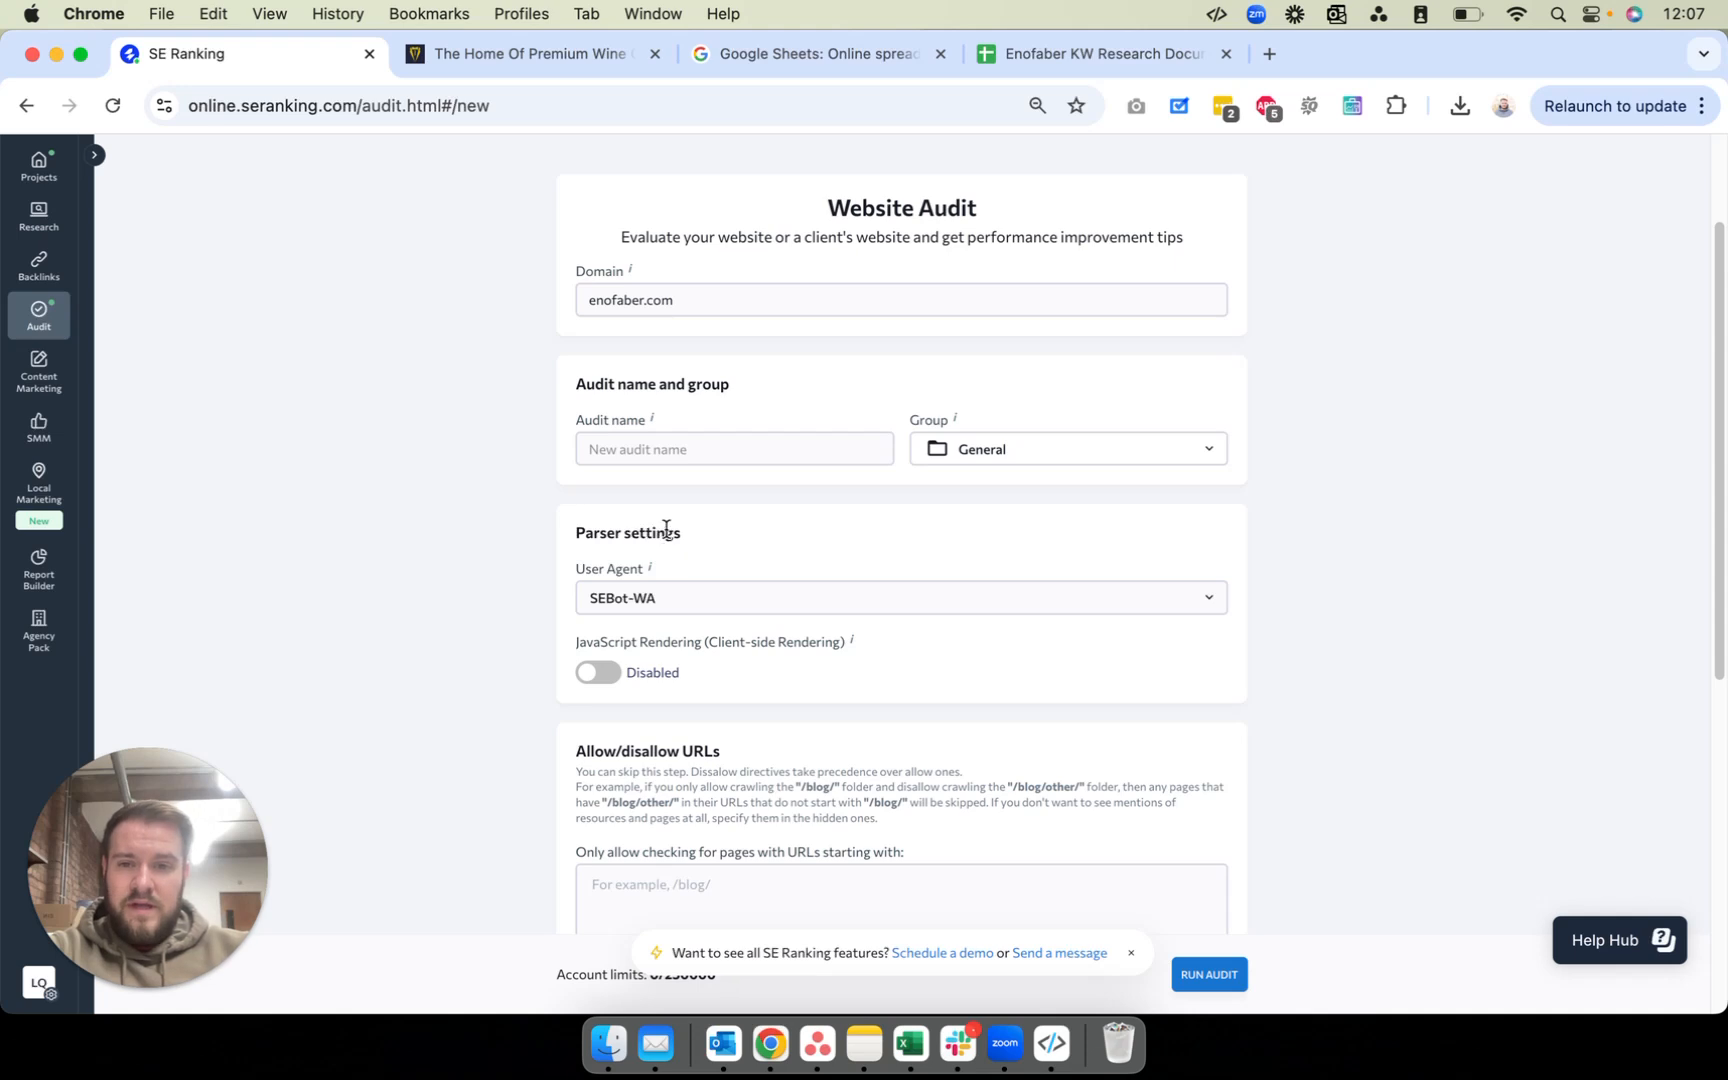
left_click(835, 441)
type("EnofaberNew")
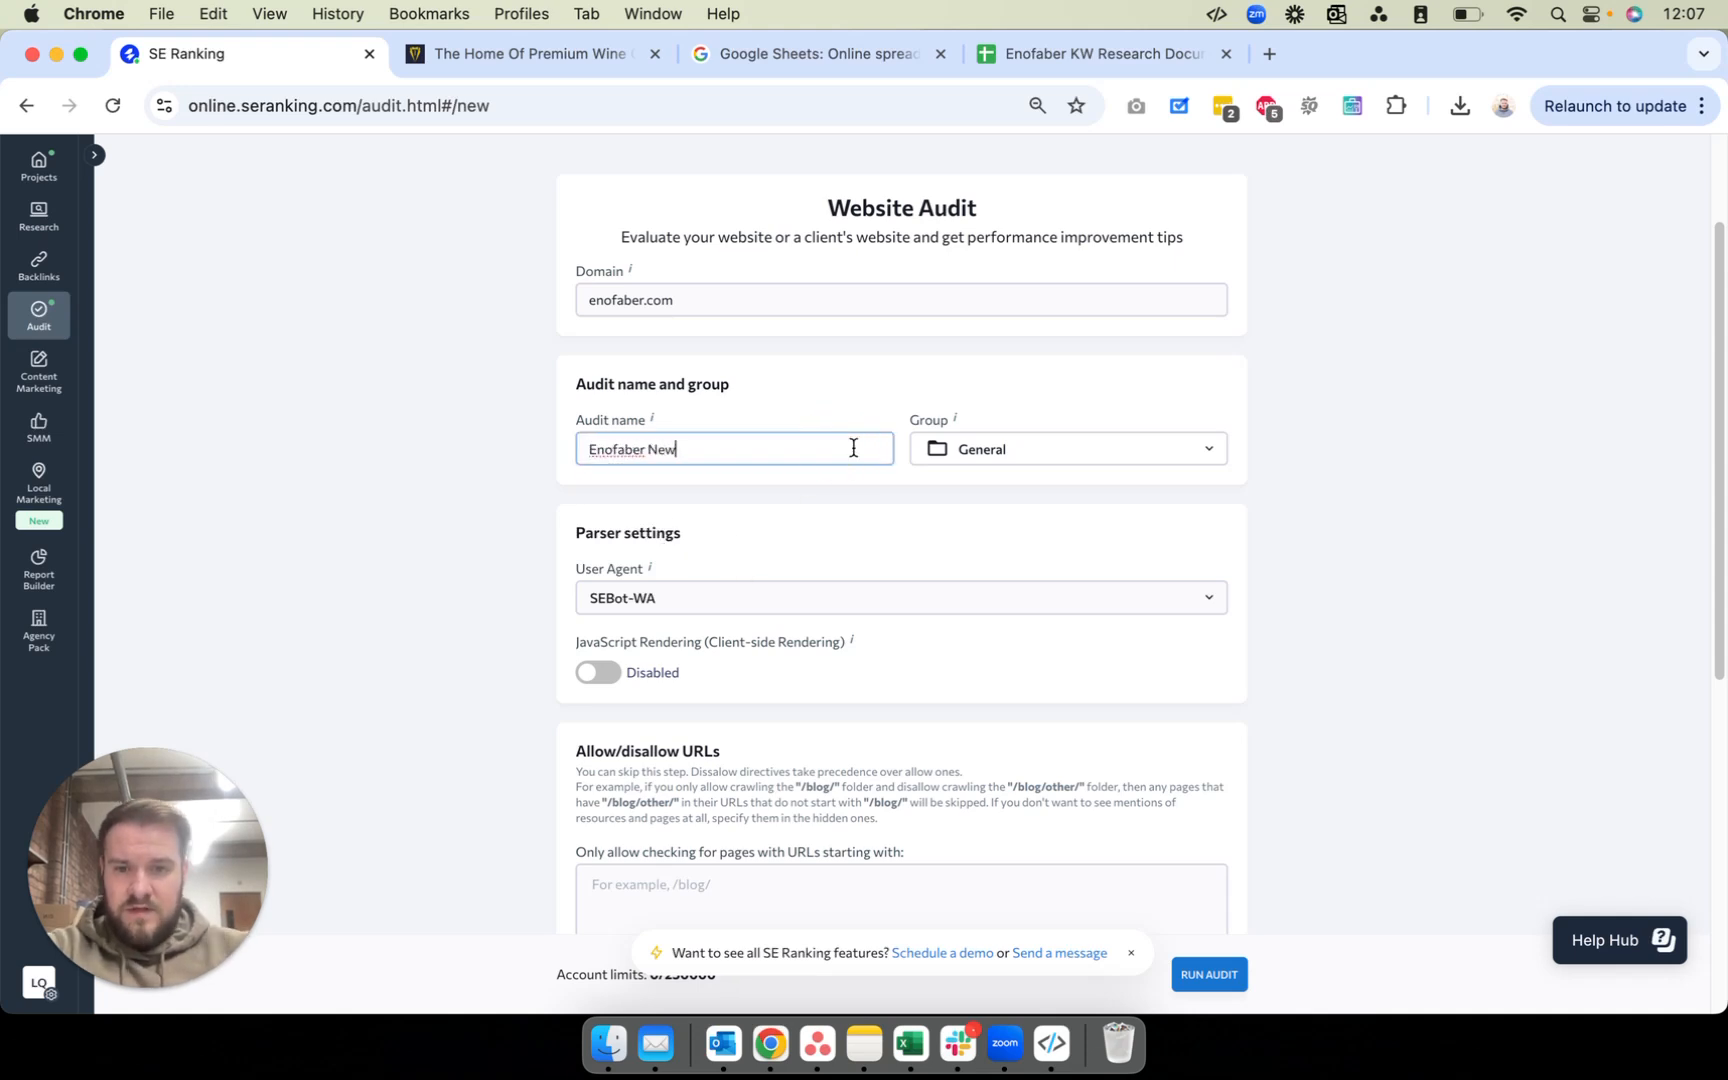
Step: Check the allow/disallow URL settings of the new audit, leave them blank and run it
scroll(1154, 425, "down", 5)
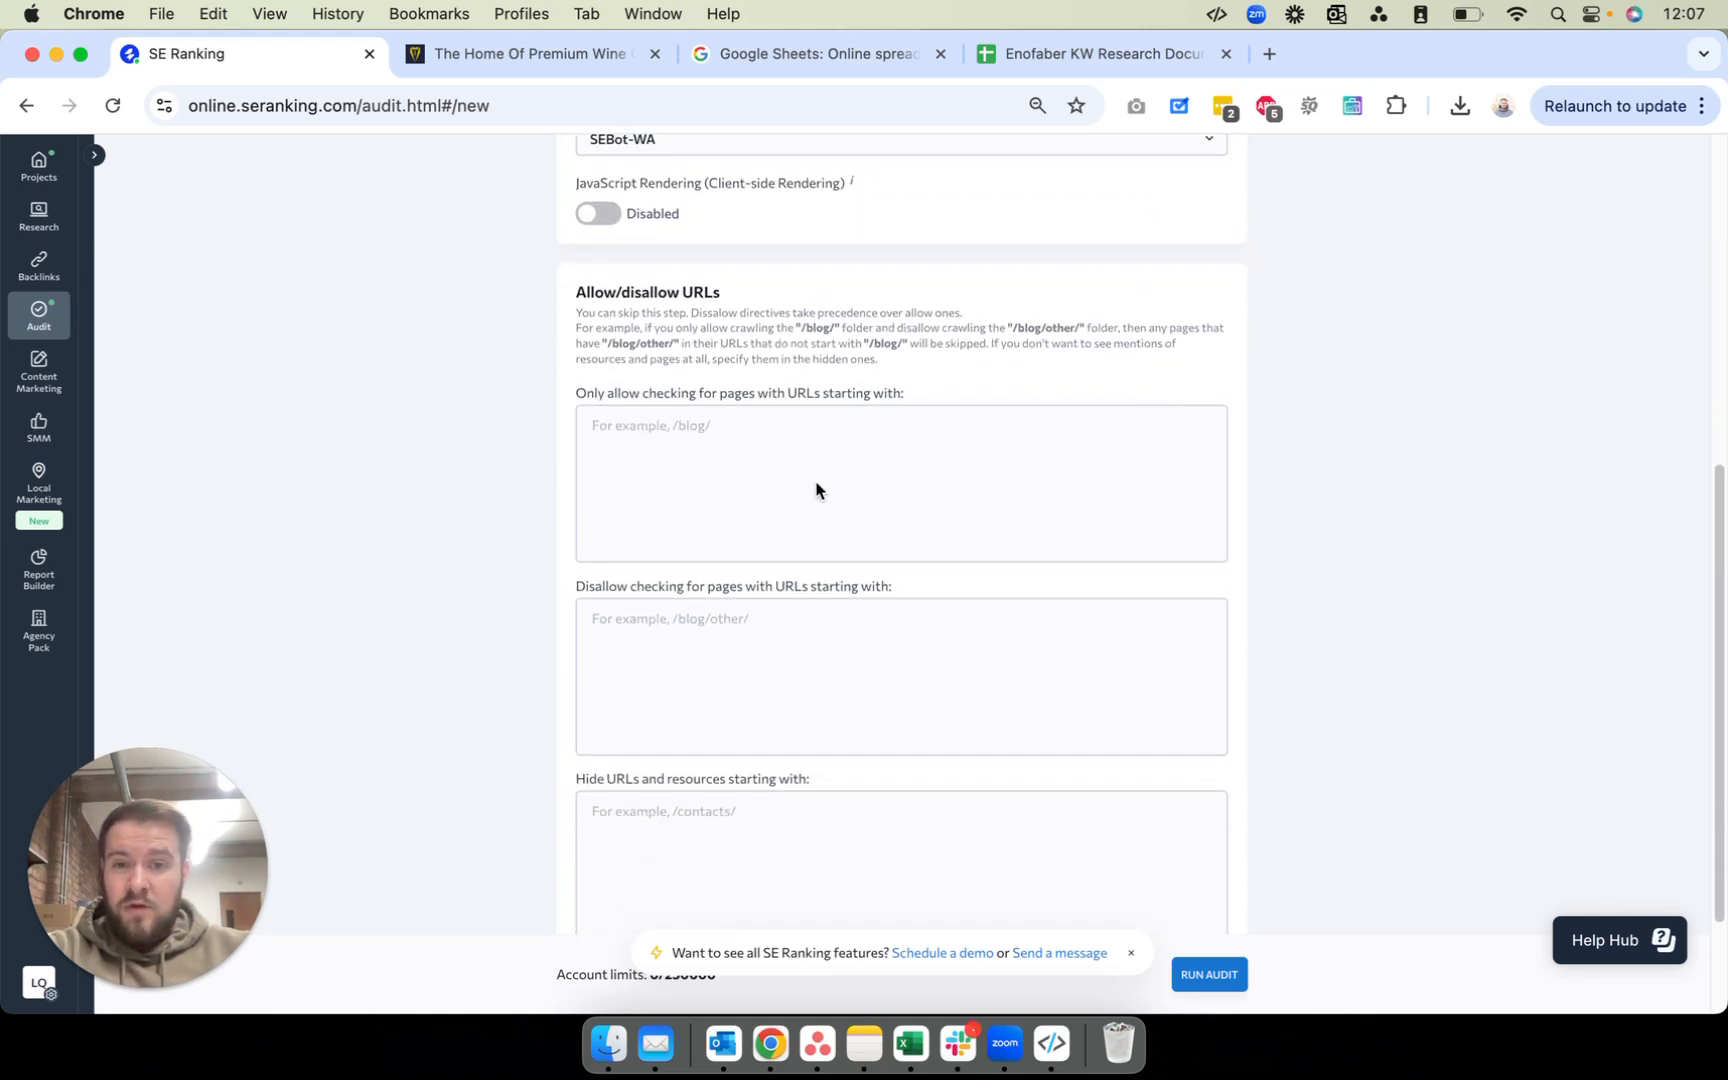
scroll(815, 490, "down", 3)
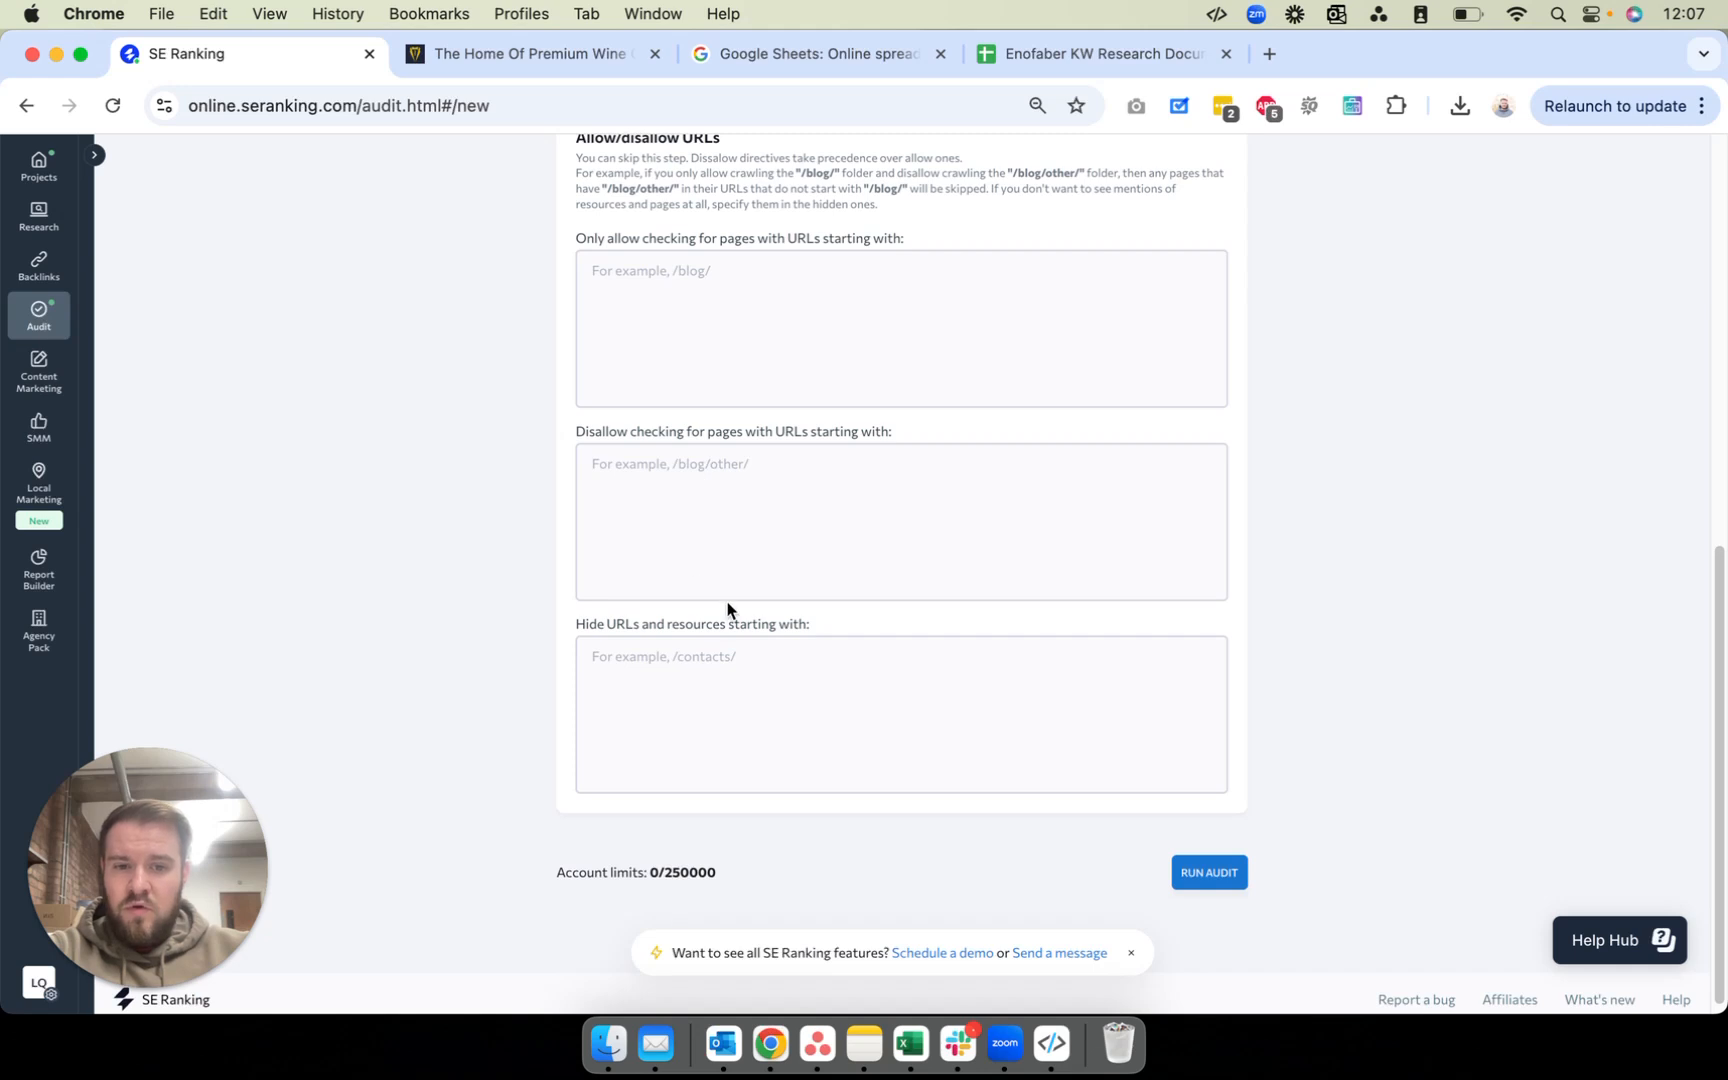
scroll(720, 612, "up", 2)
scroll(707, 622, "up", 3)
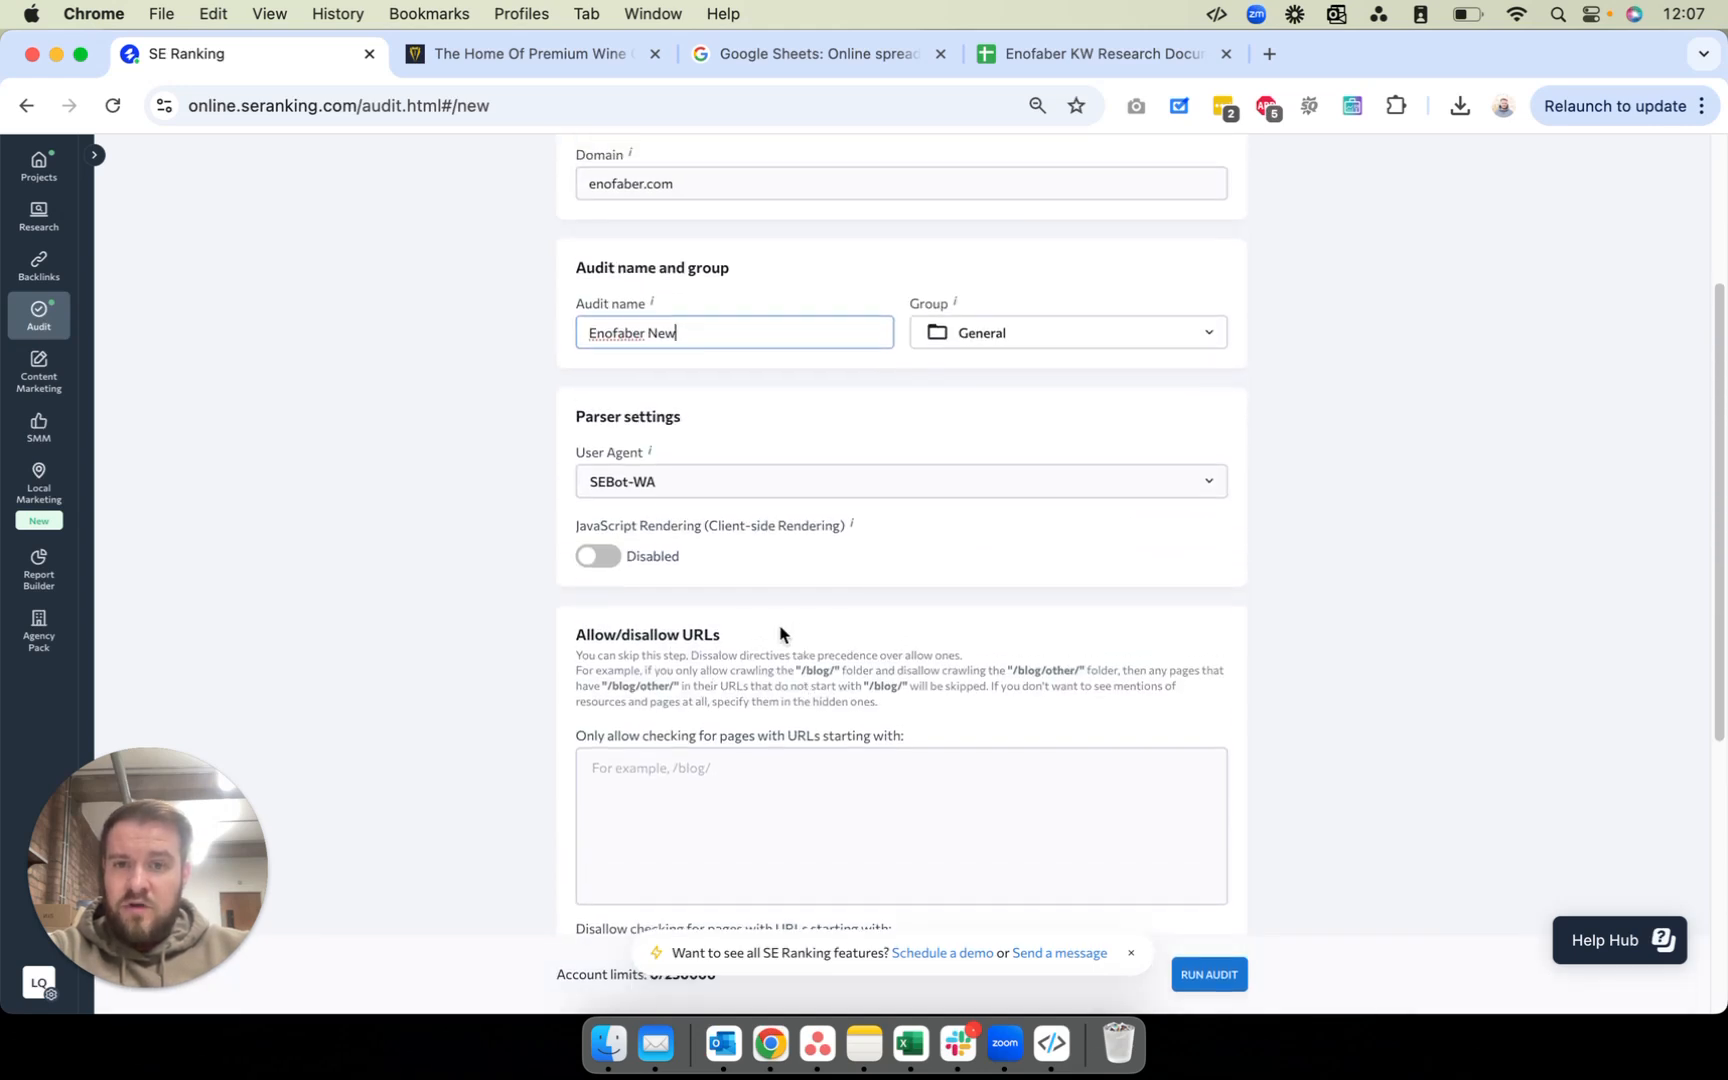
left_click(1218, 984)
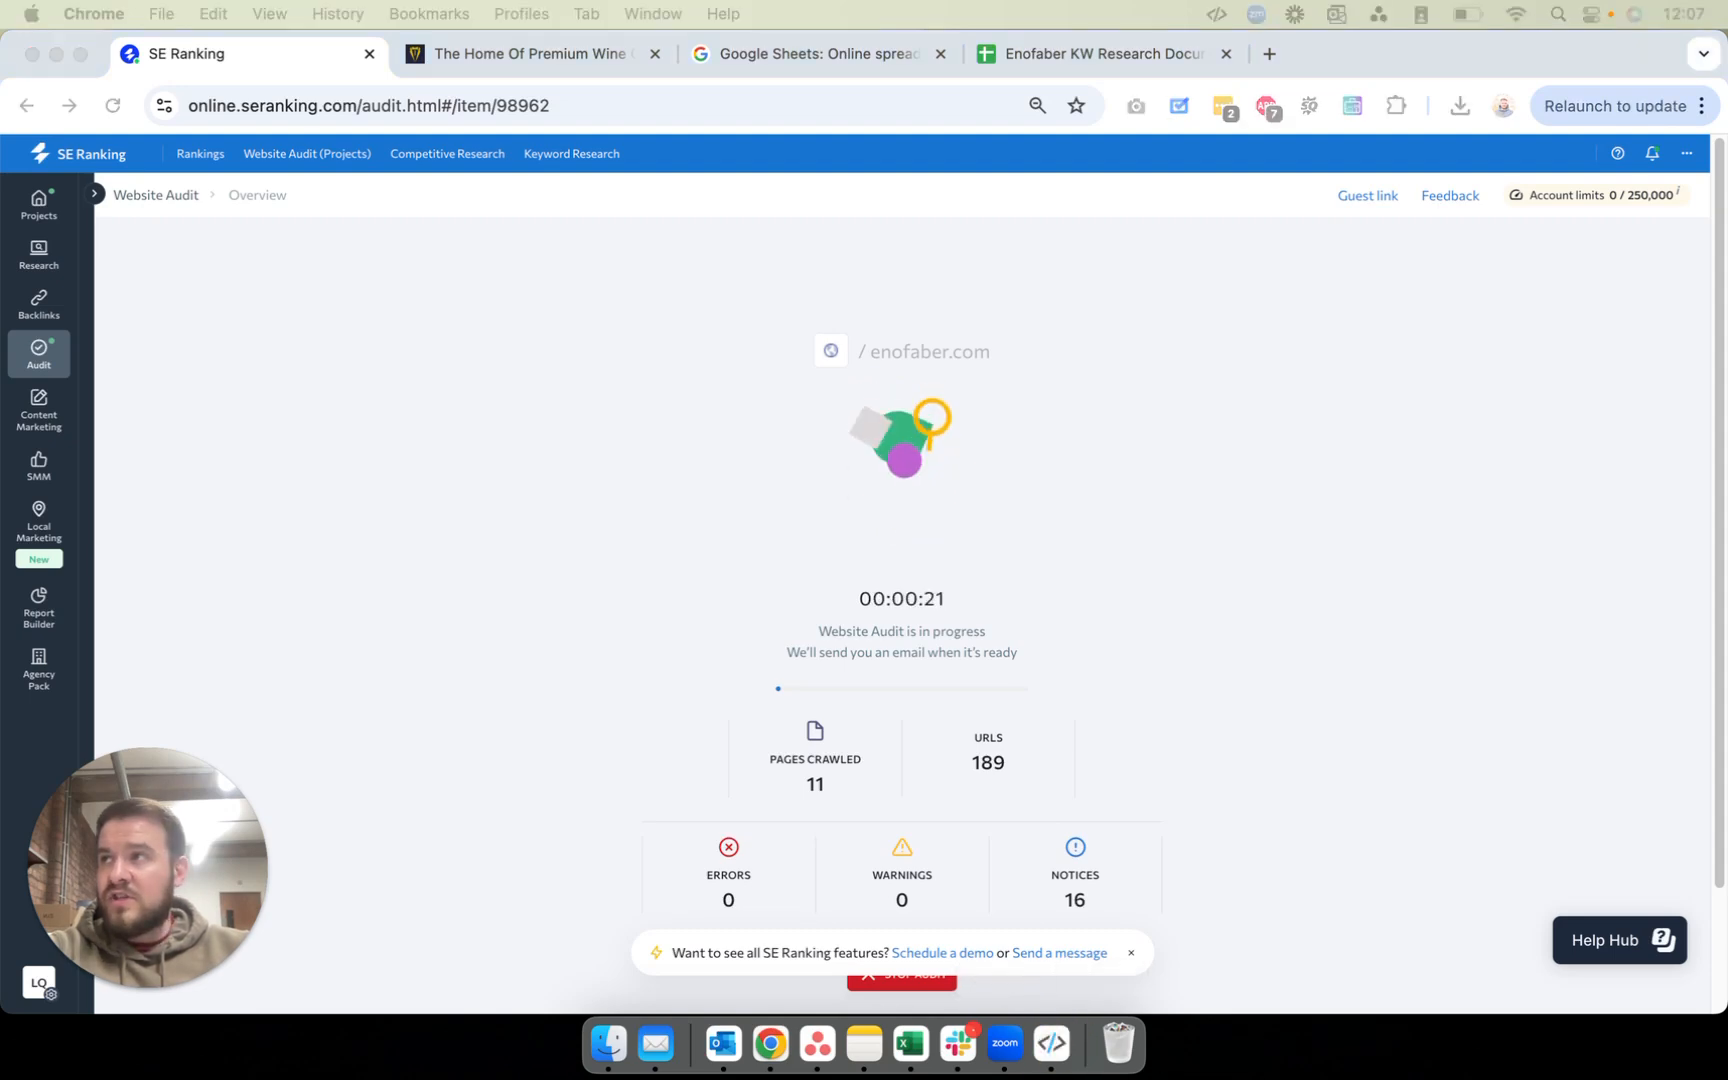
Step: Bring the Sitebulb window with the new project form into full view over the browser
left_click_drag(0, 462, 1027, 141)
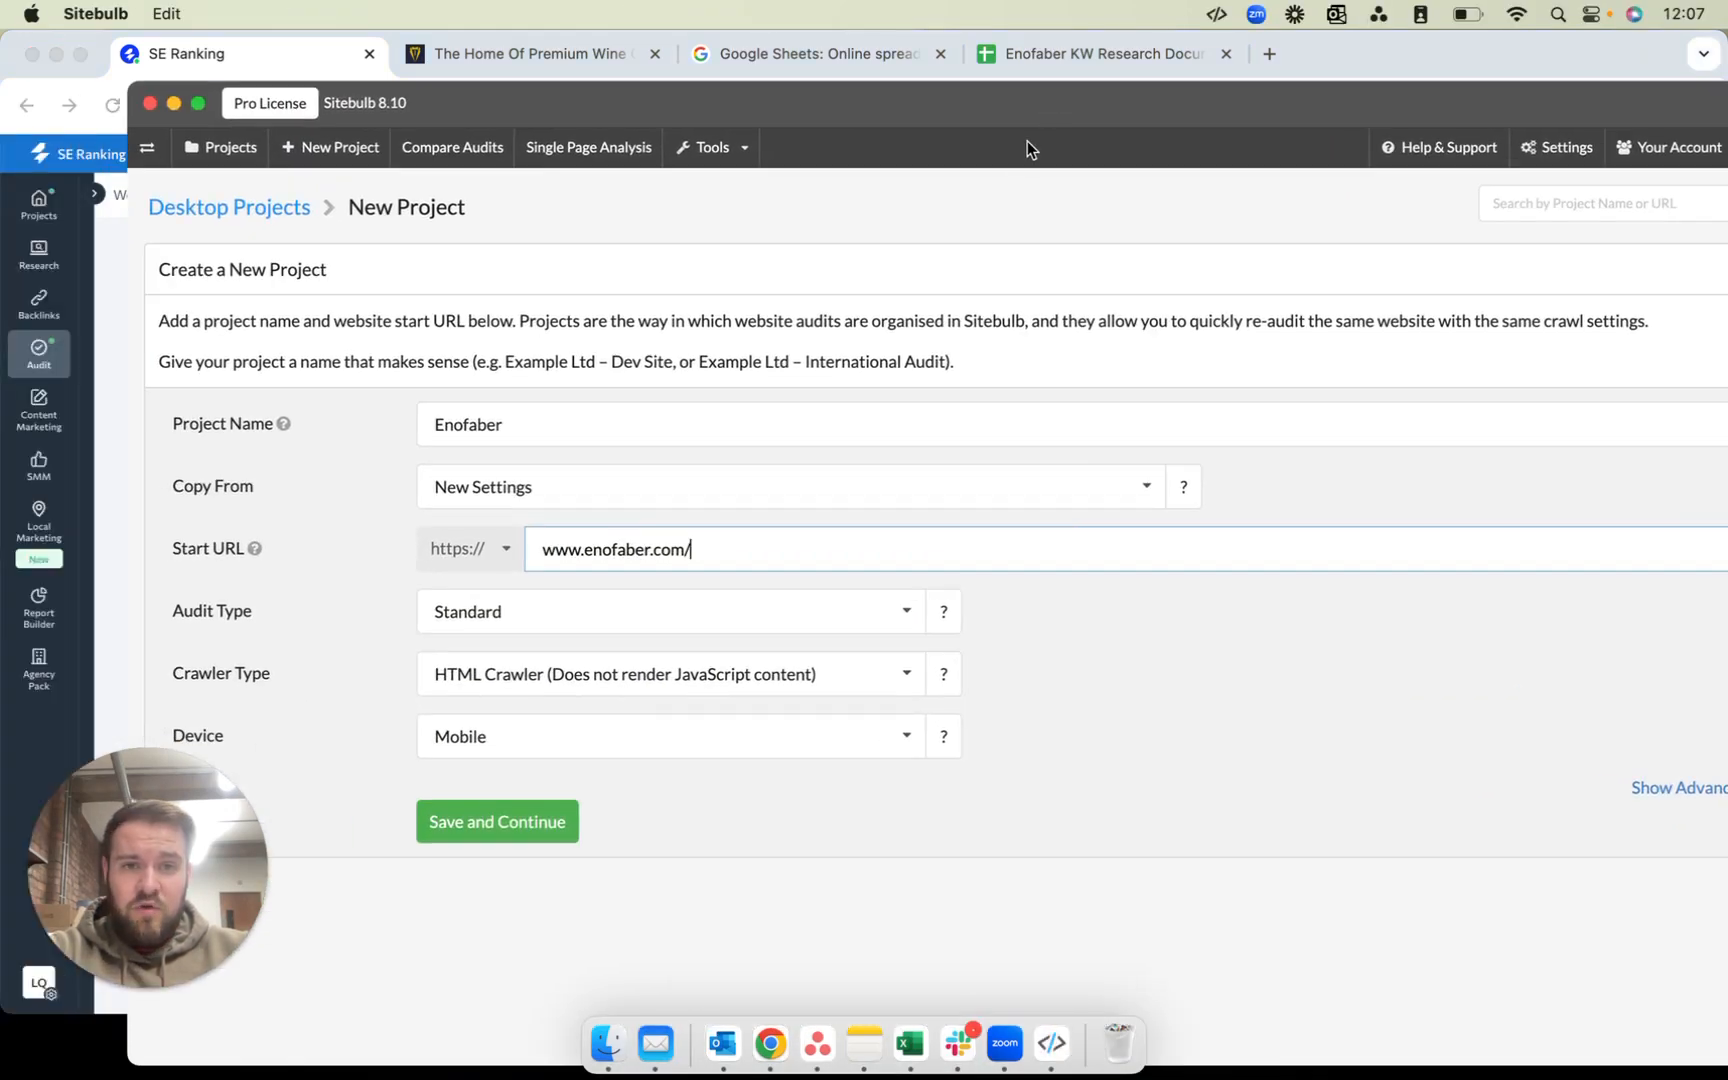
left_click_drag(128, 234, 258, 238)
left_click_drag(810, 124, 638, 54)
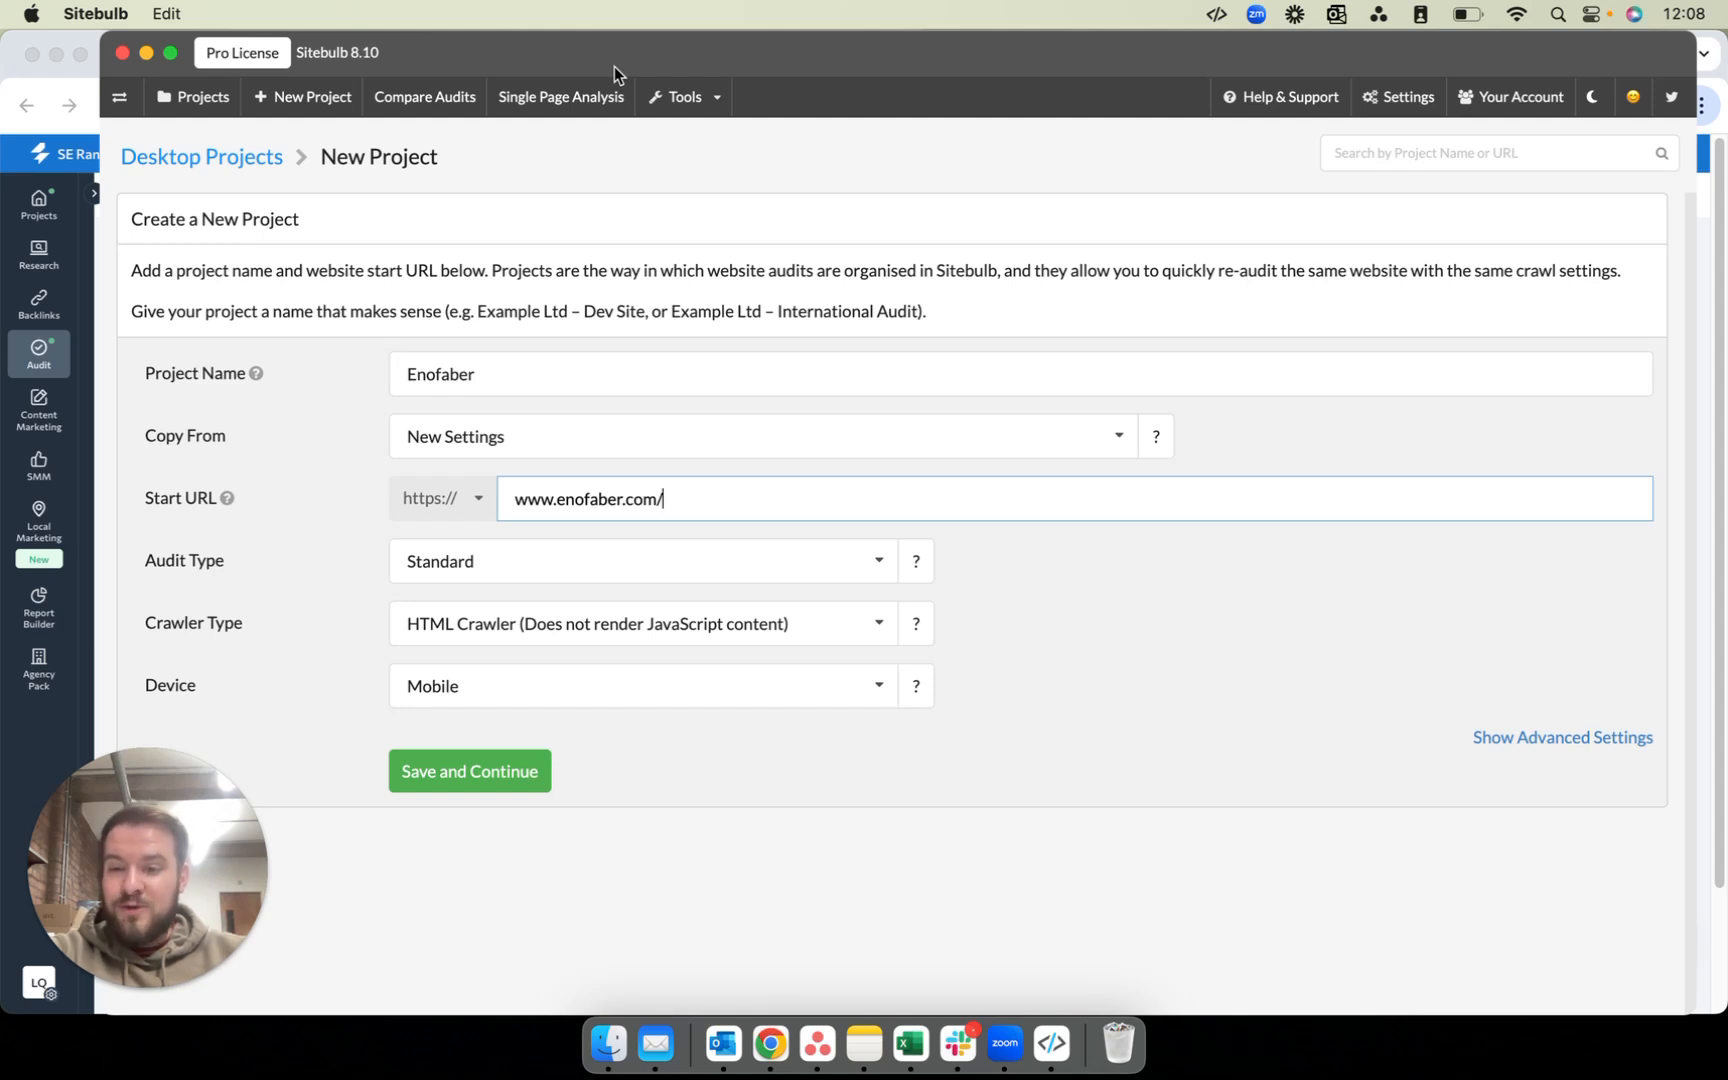
left_click_drag(1156, 51, 1130, 42)
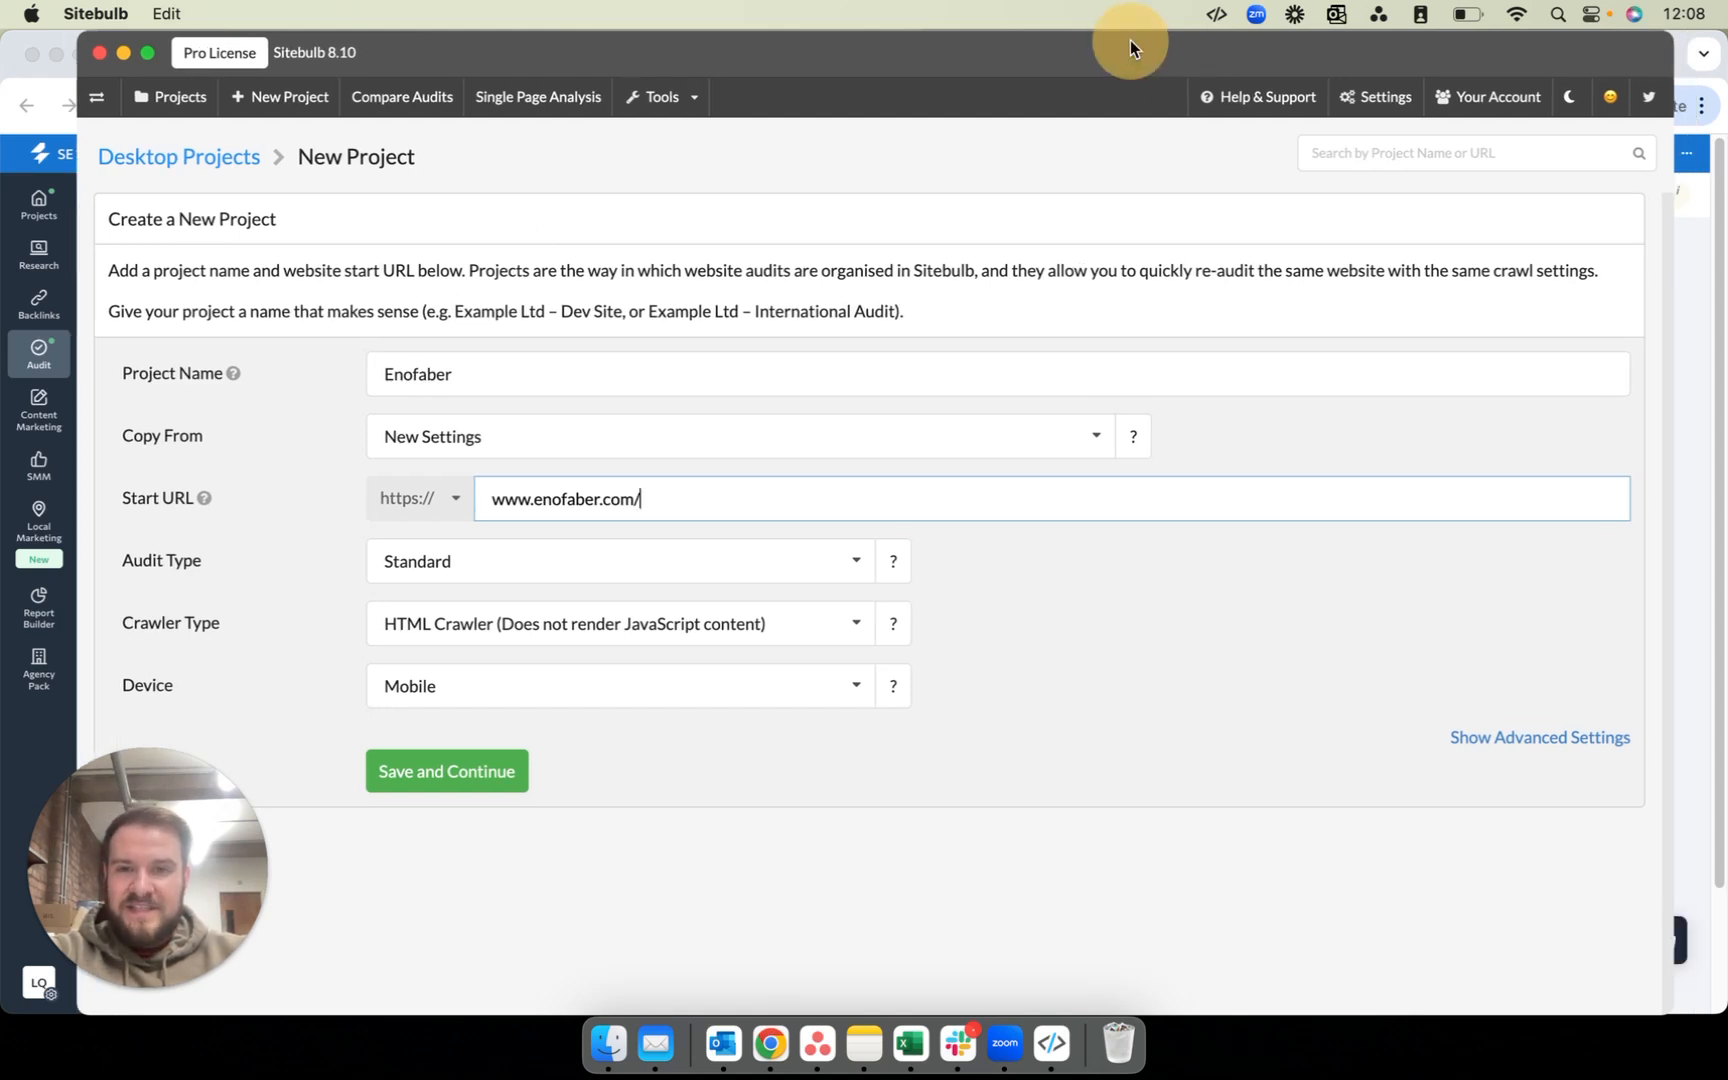
left_click(1048, 538)
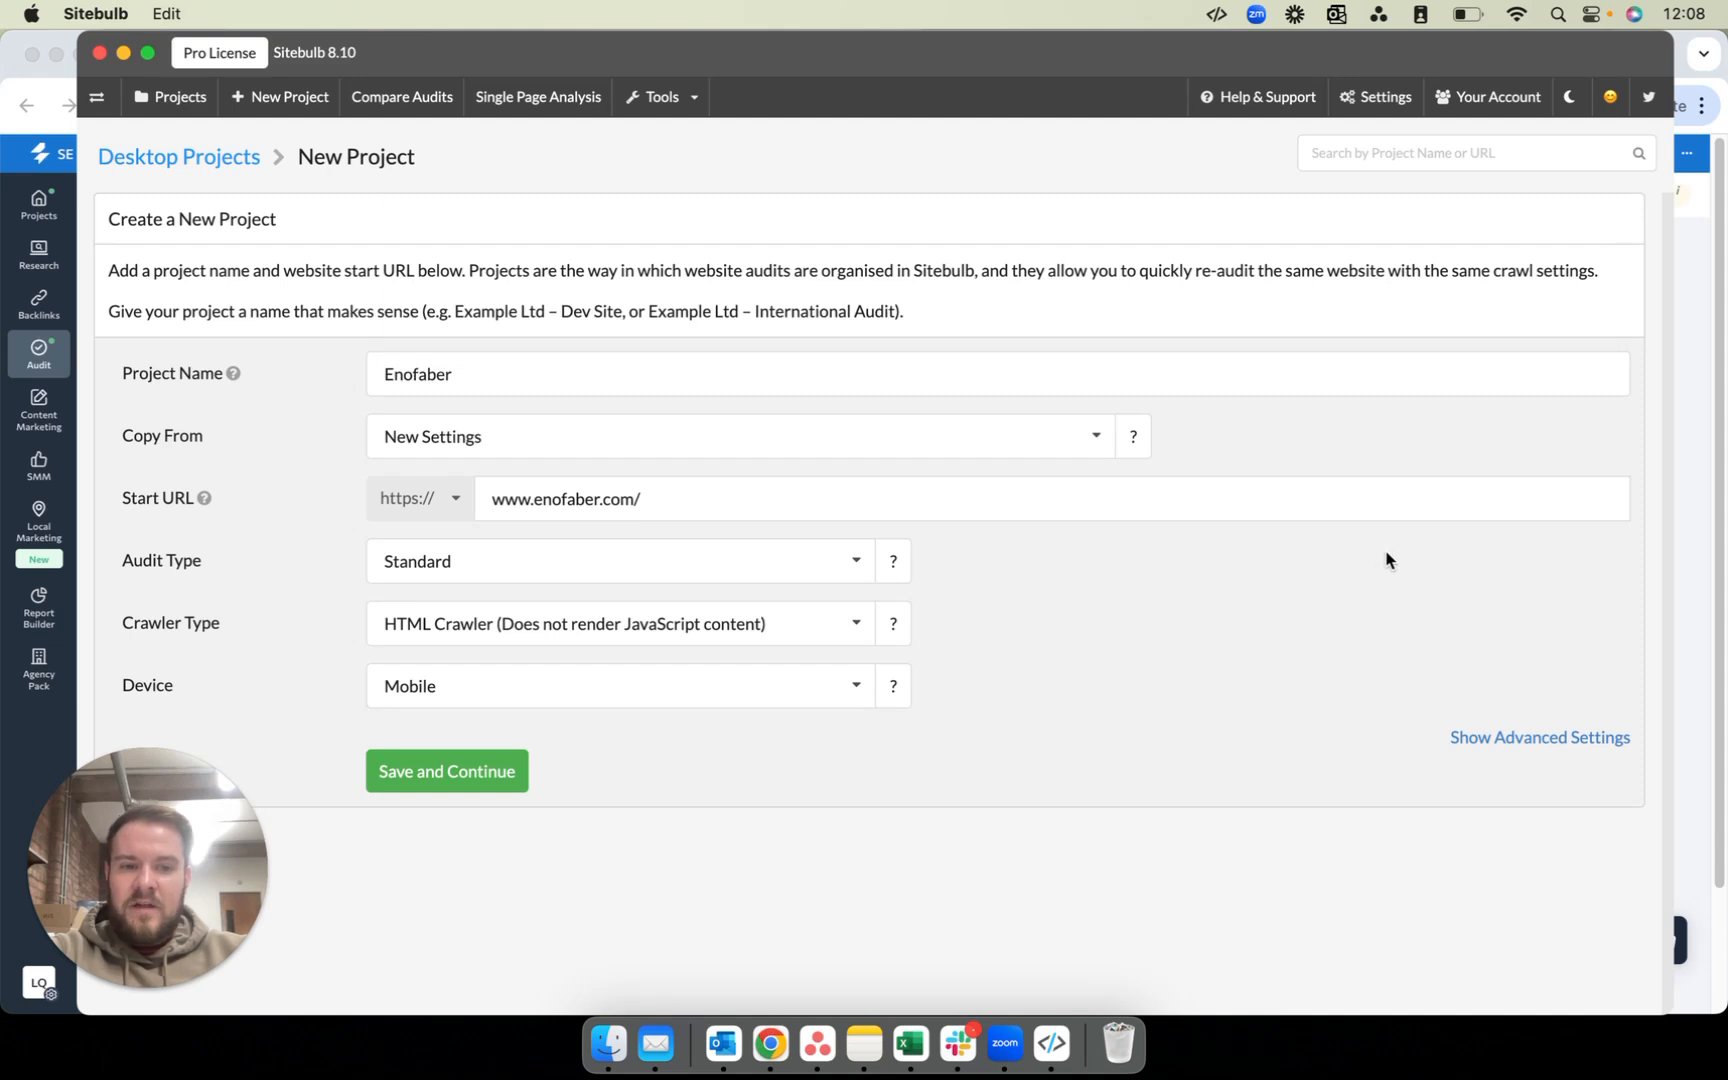
left_click(490, 774)
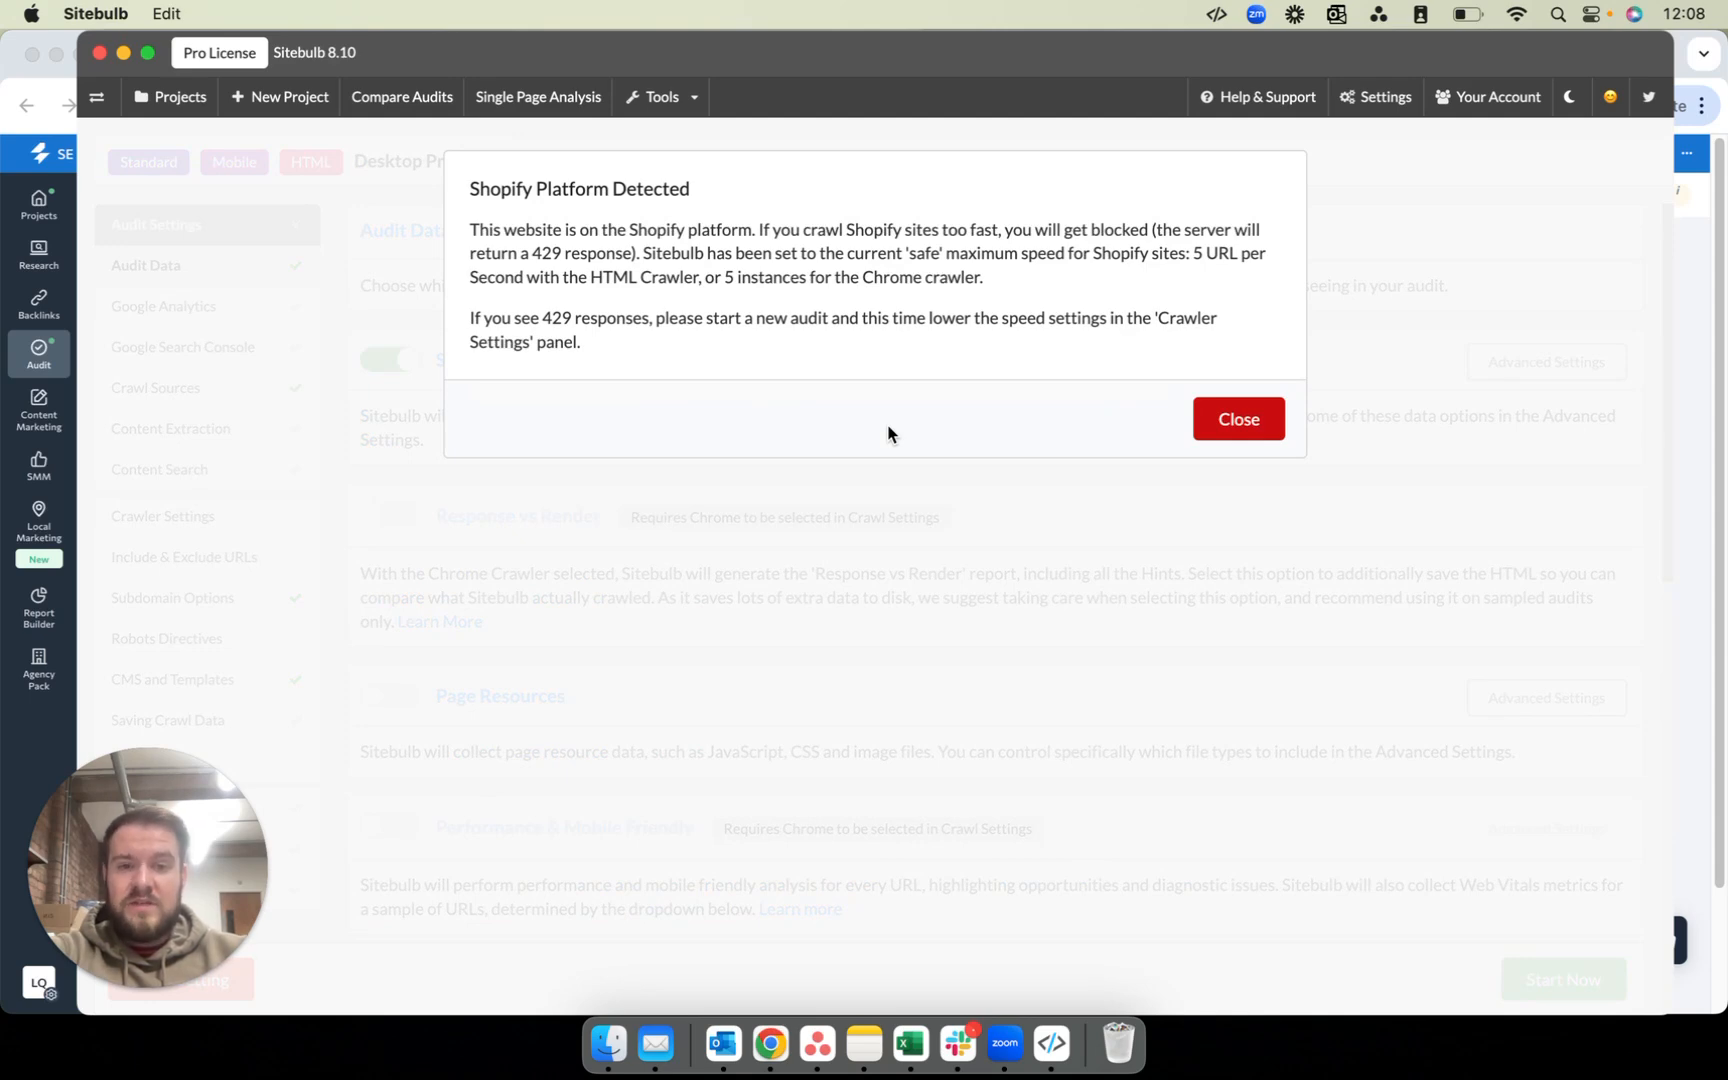
left_click(1275, 407)
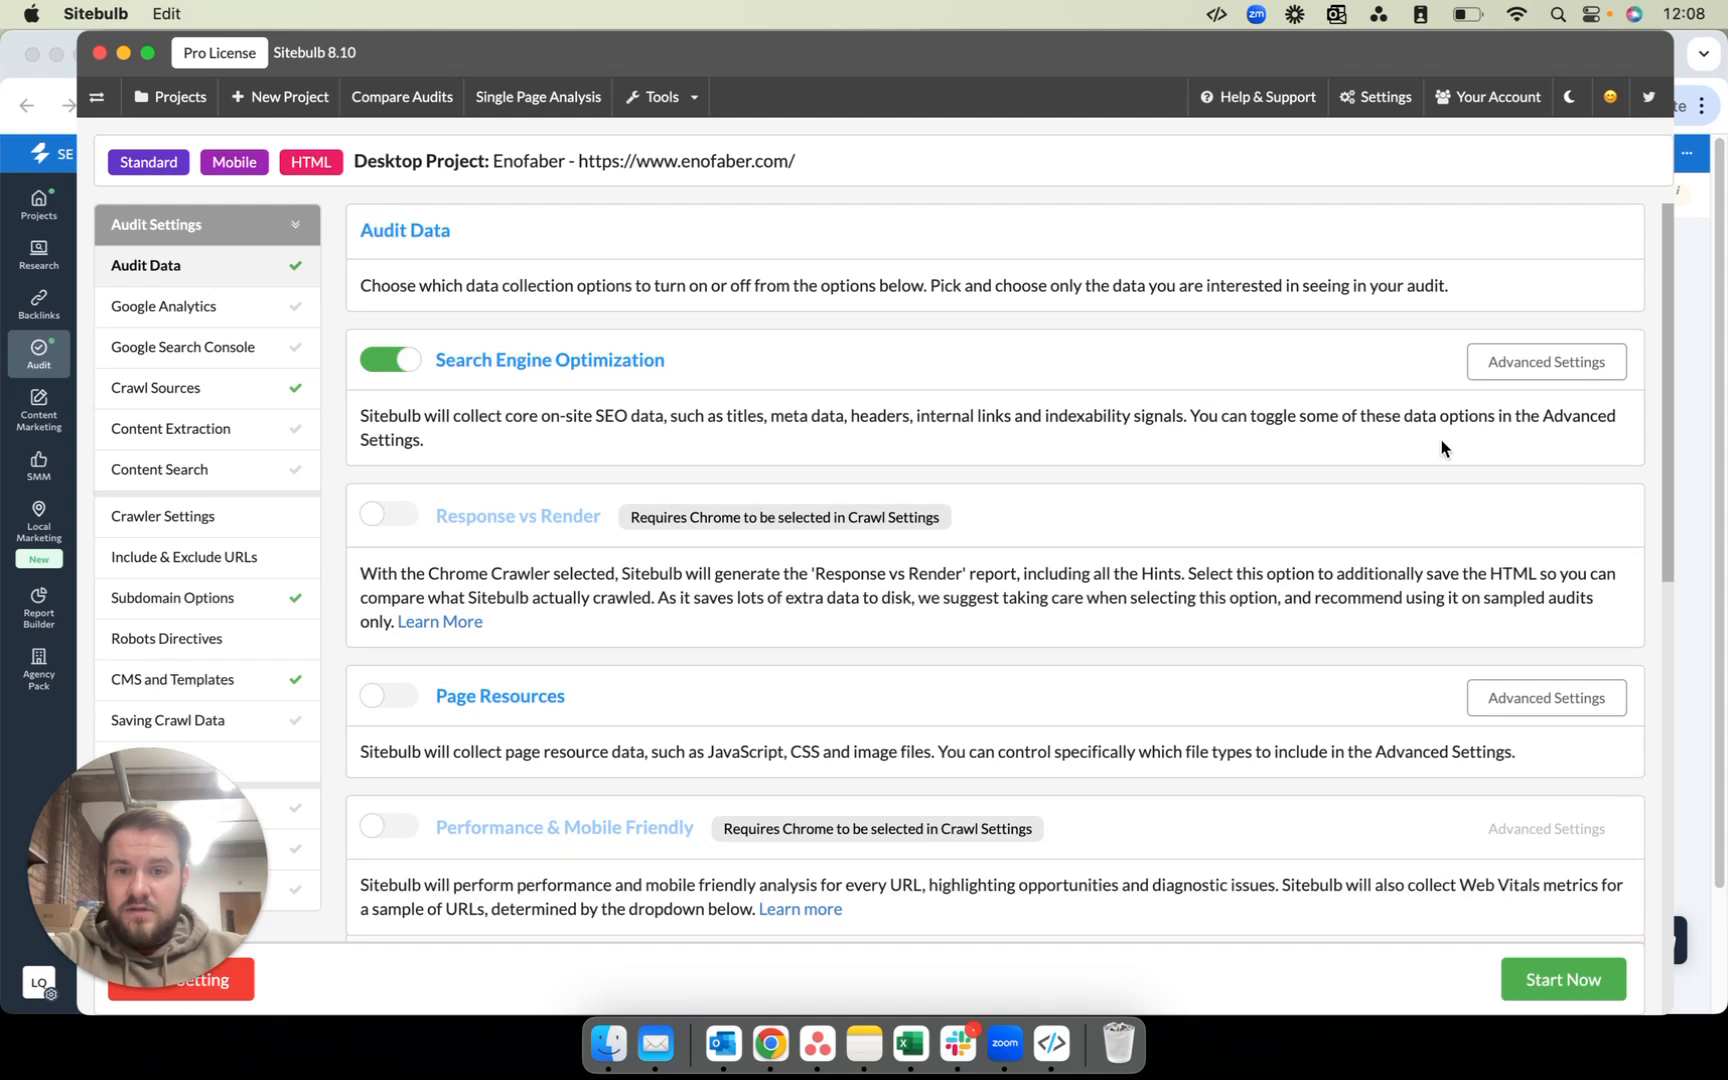
Step: Enable Page Resources and Structured Data collection in the project's audit data options
scroll(818, 675, "down", 2)
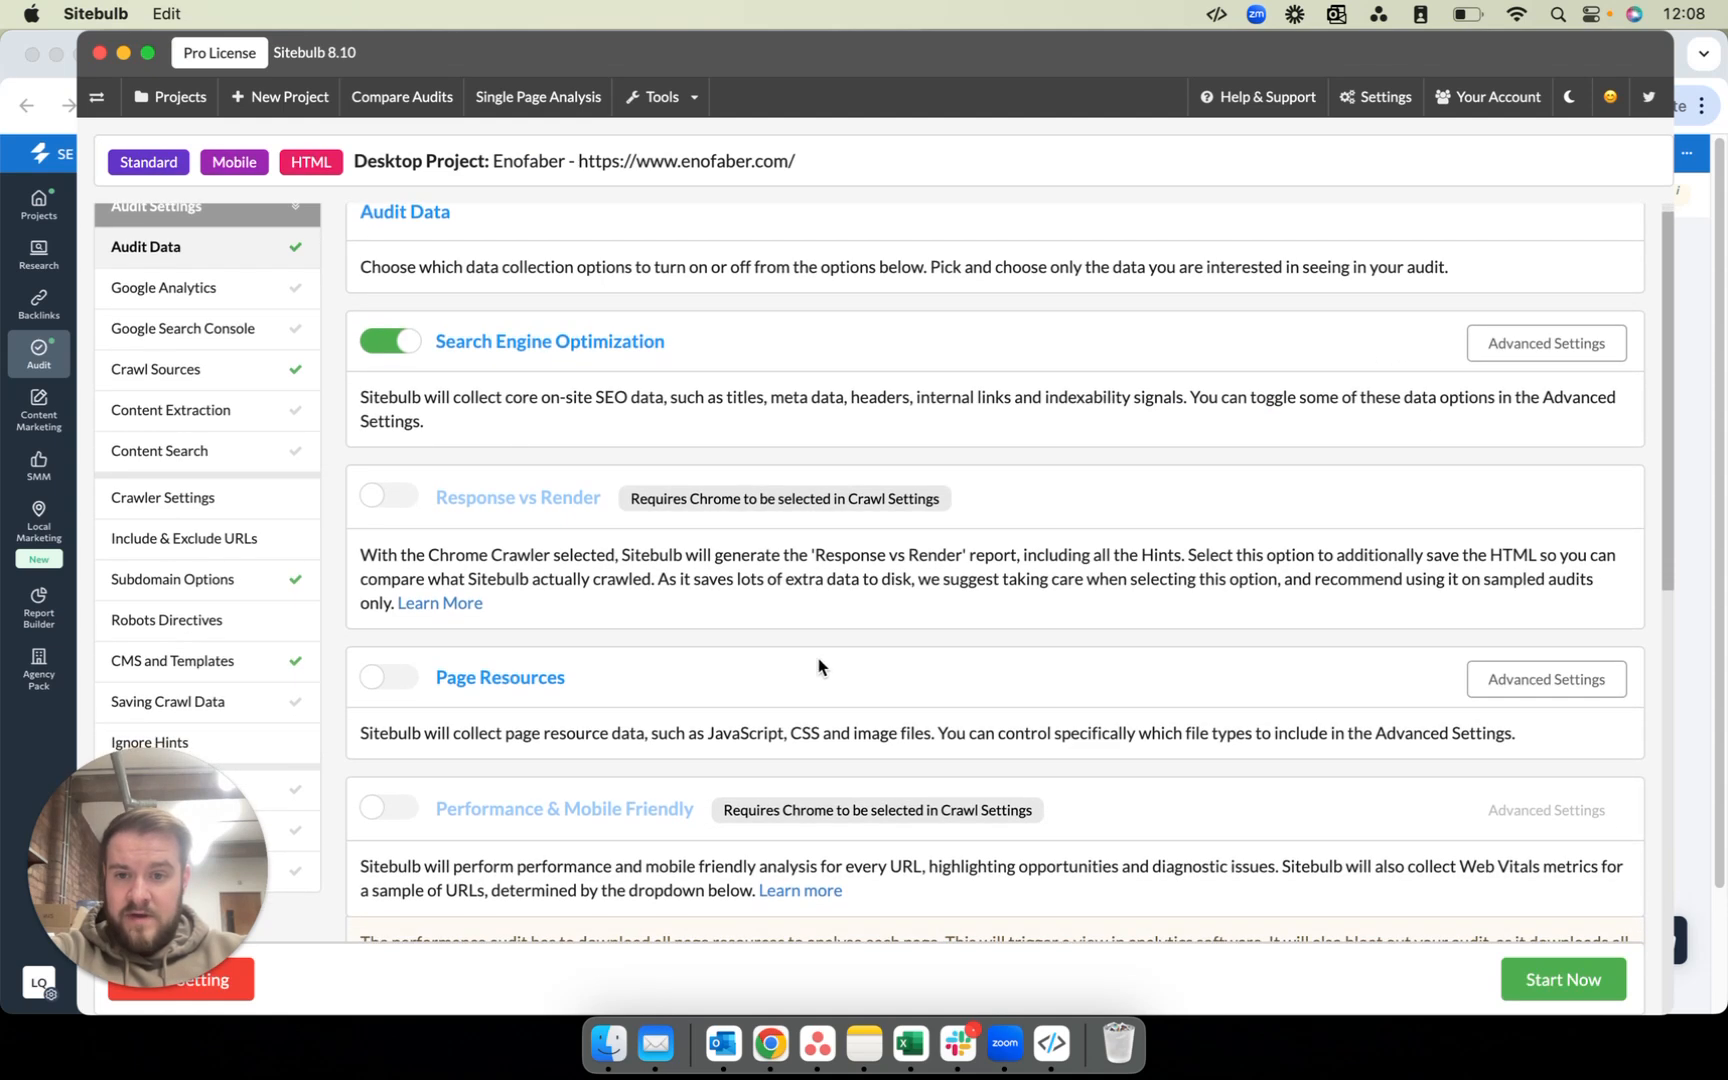
left_click(388, 672)
scroll(670, 620, "down", 5)
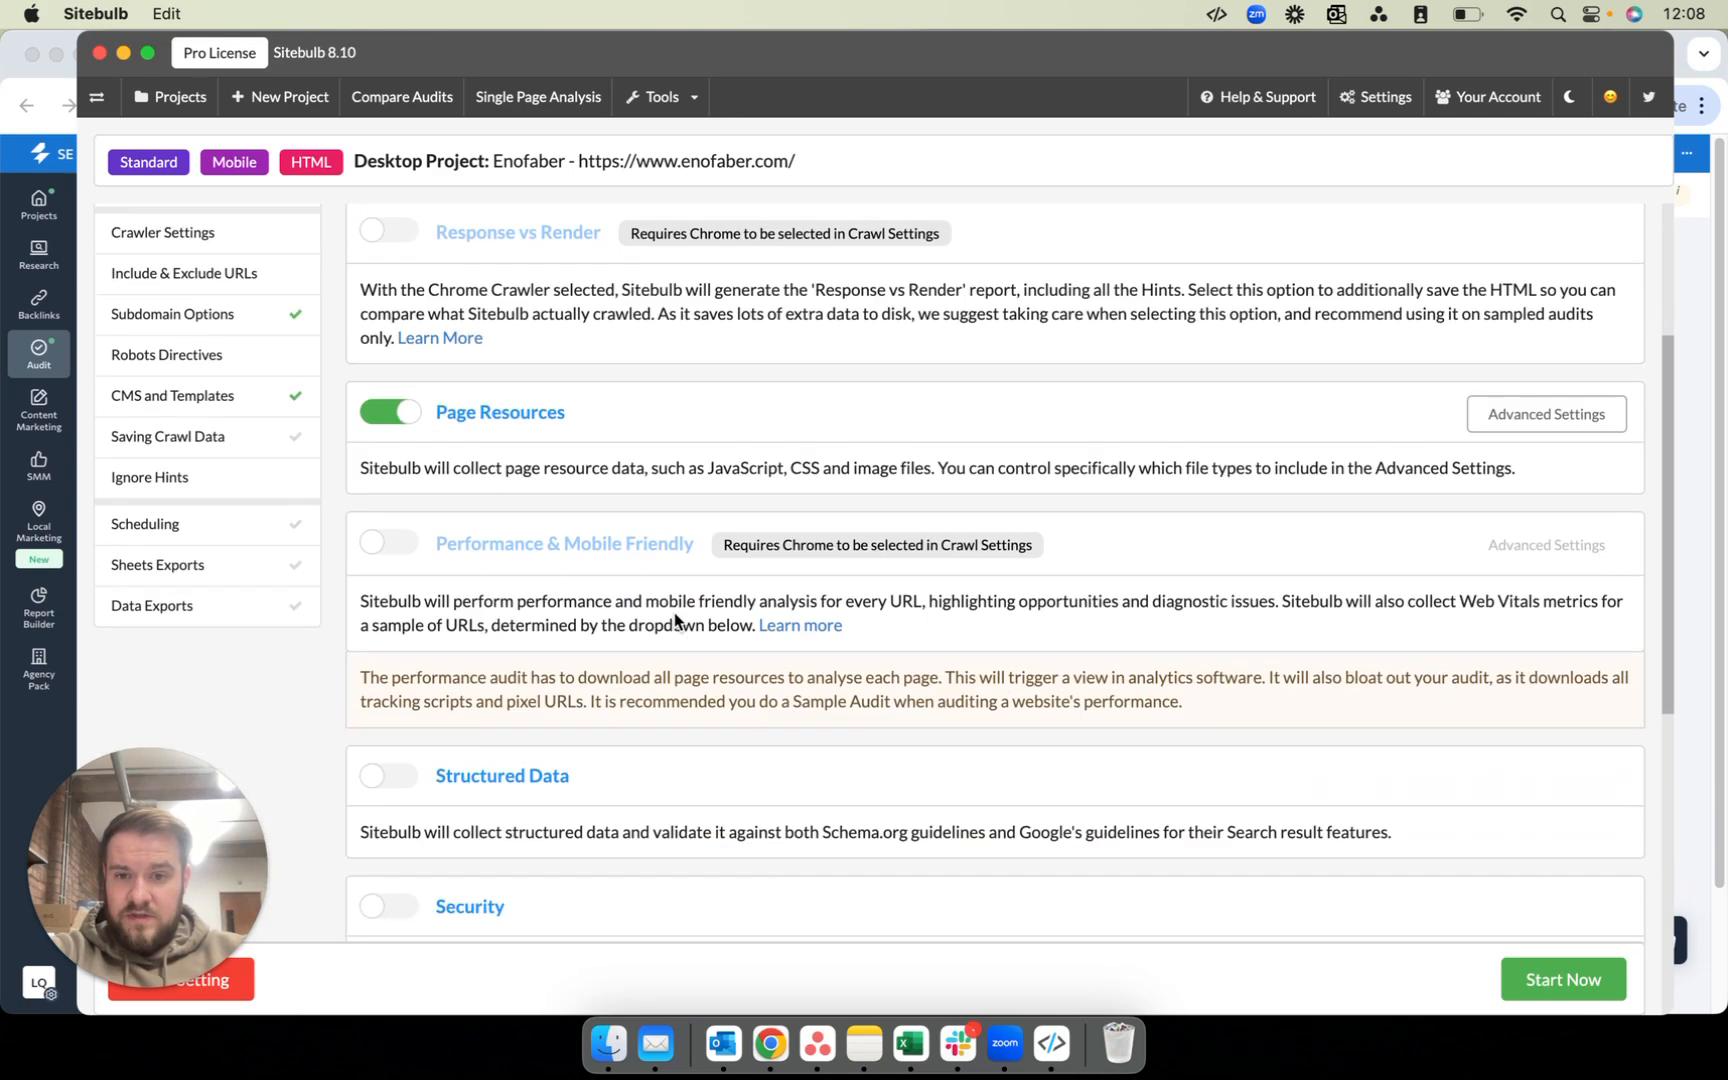
scroll(670, 615, "up", 3)
scroll(650, 626, "up", 2)
scroll(621, 467, "down", 10)
left_click(405, 480)
scroll(618, 567, "down", 6)
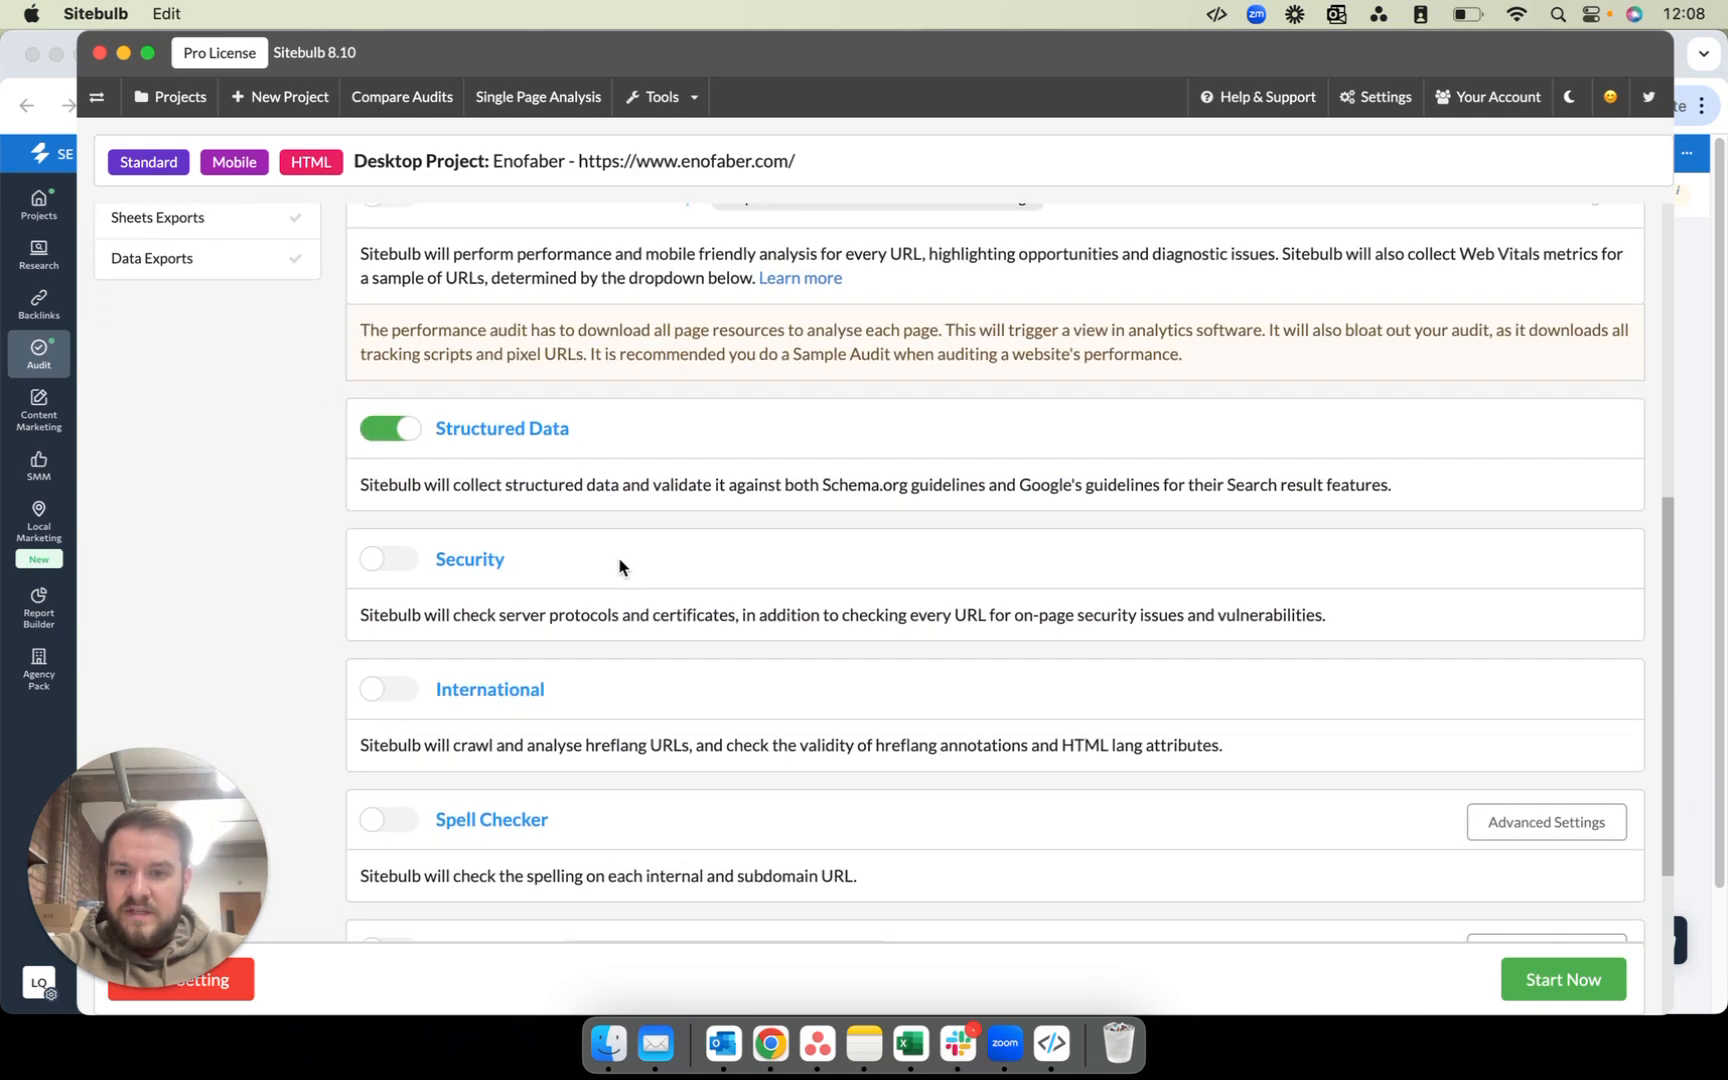
Step: Enable the Spell Checker in the audit data options, keeping English (United Kingdom) as its default dictionary
scroll(964, 450, "up", 1)
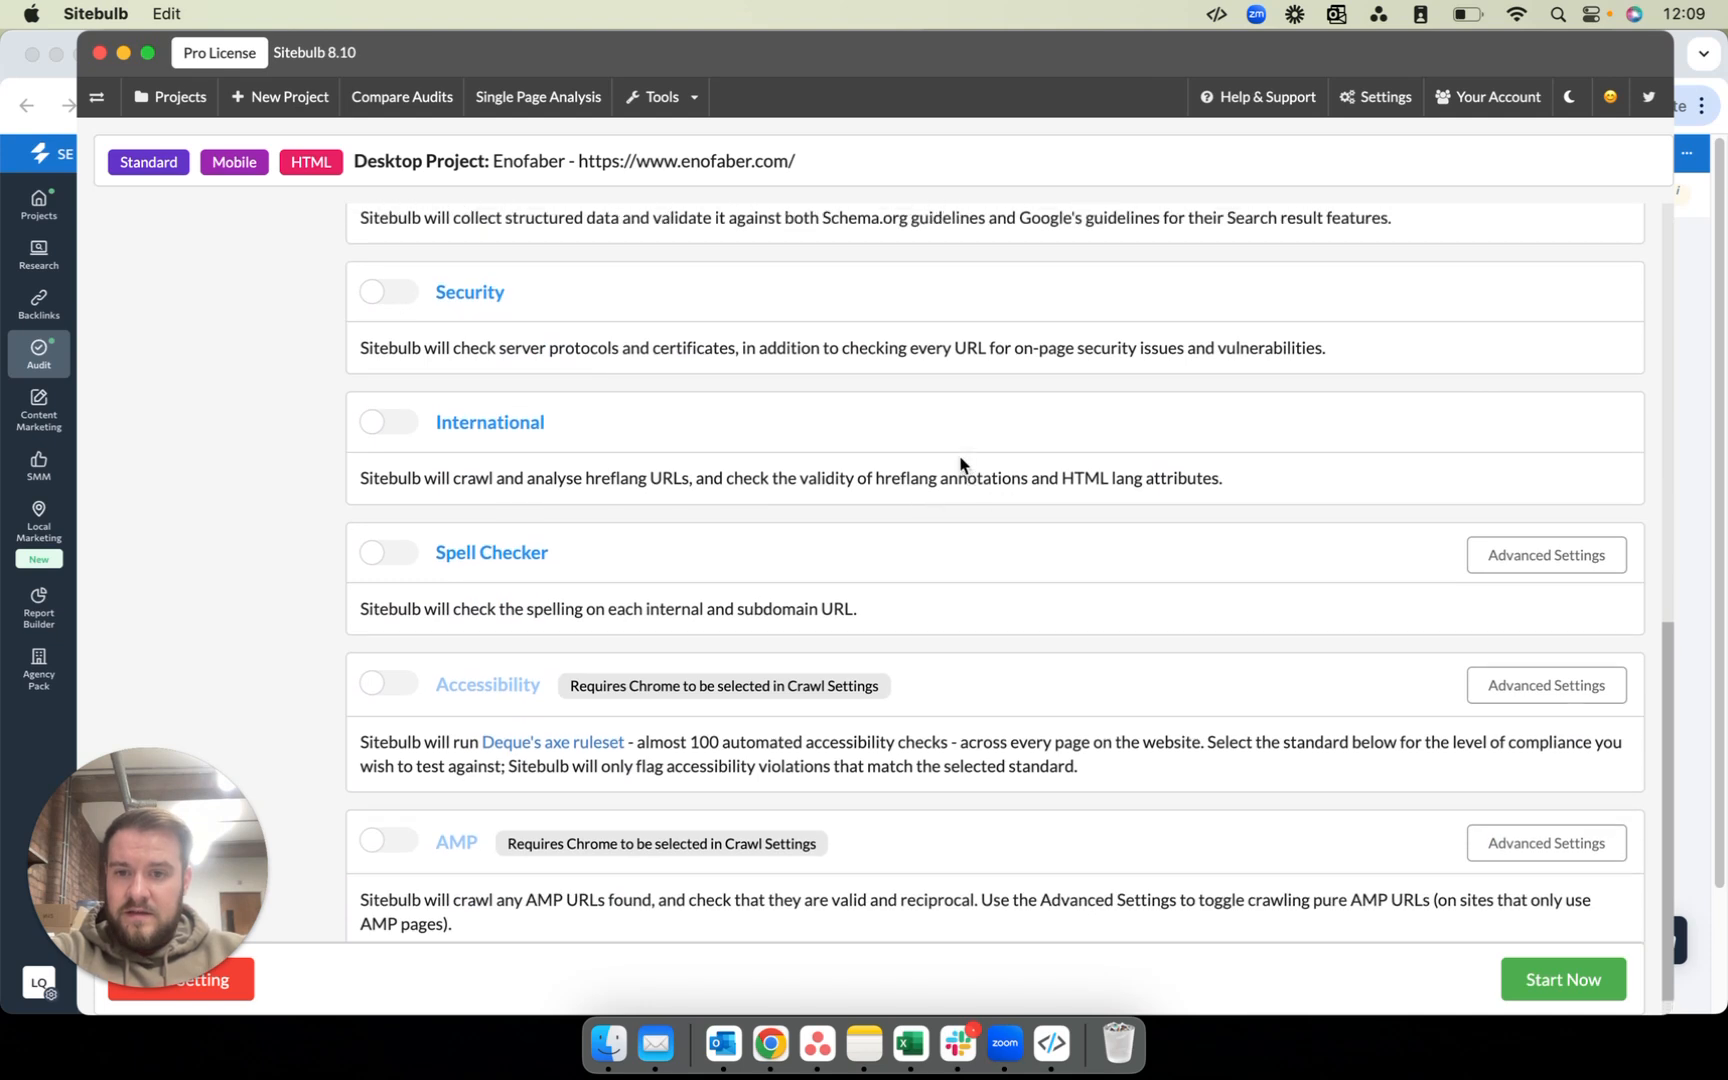
left_click(403, 552)
scroll(773, 523, "up", 3)
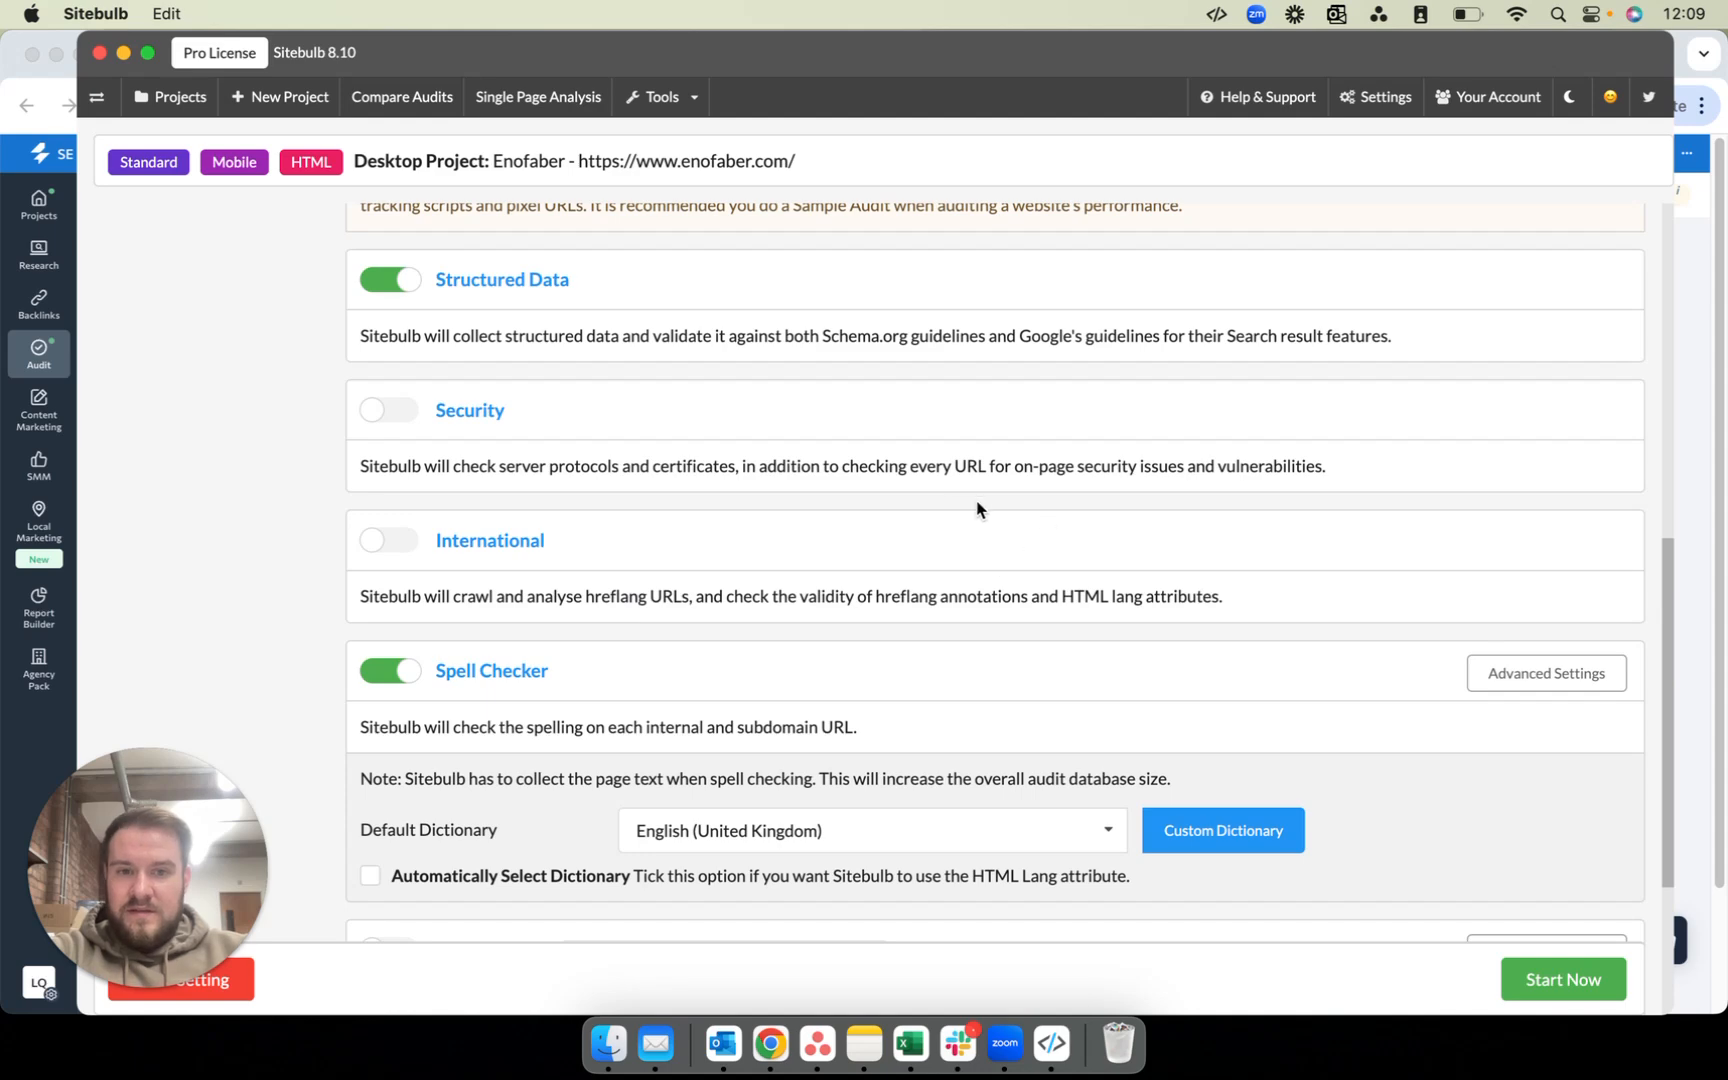
scroll(1004, 510, "down", 6)
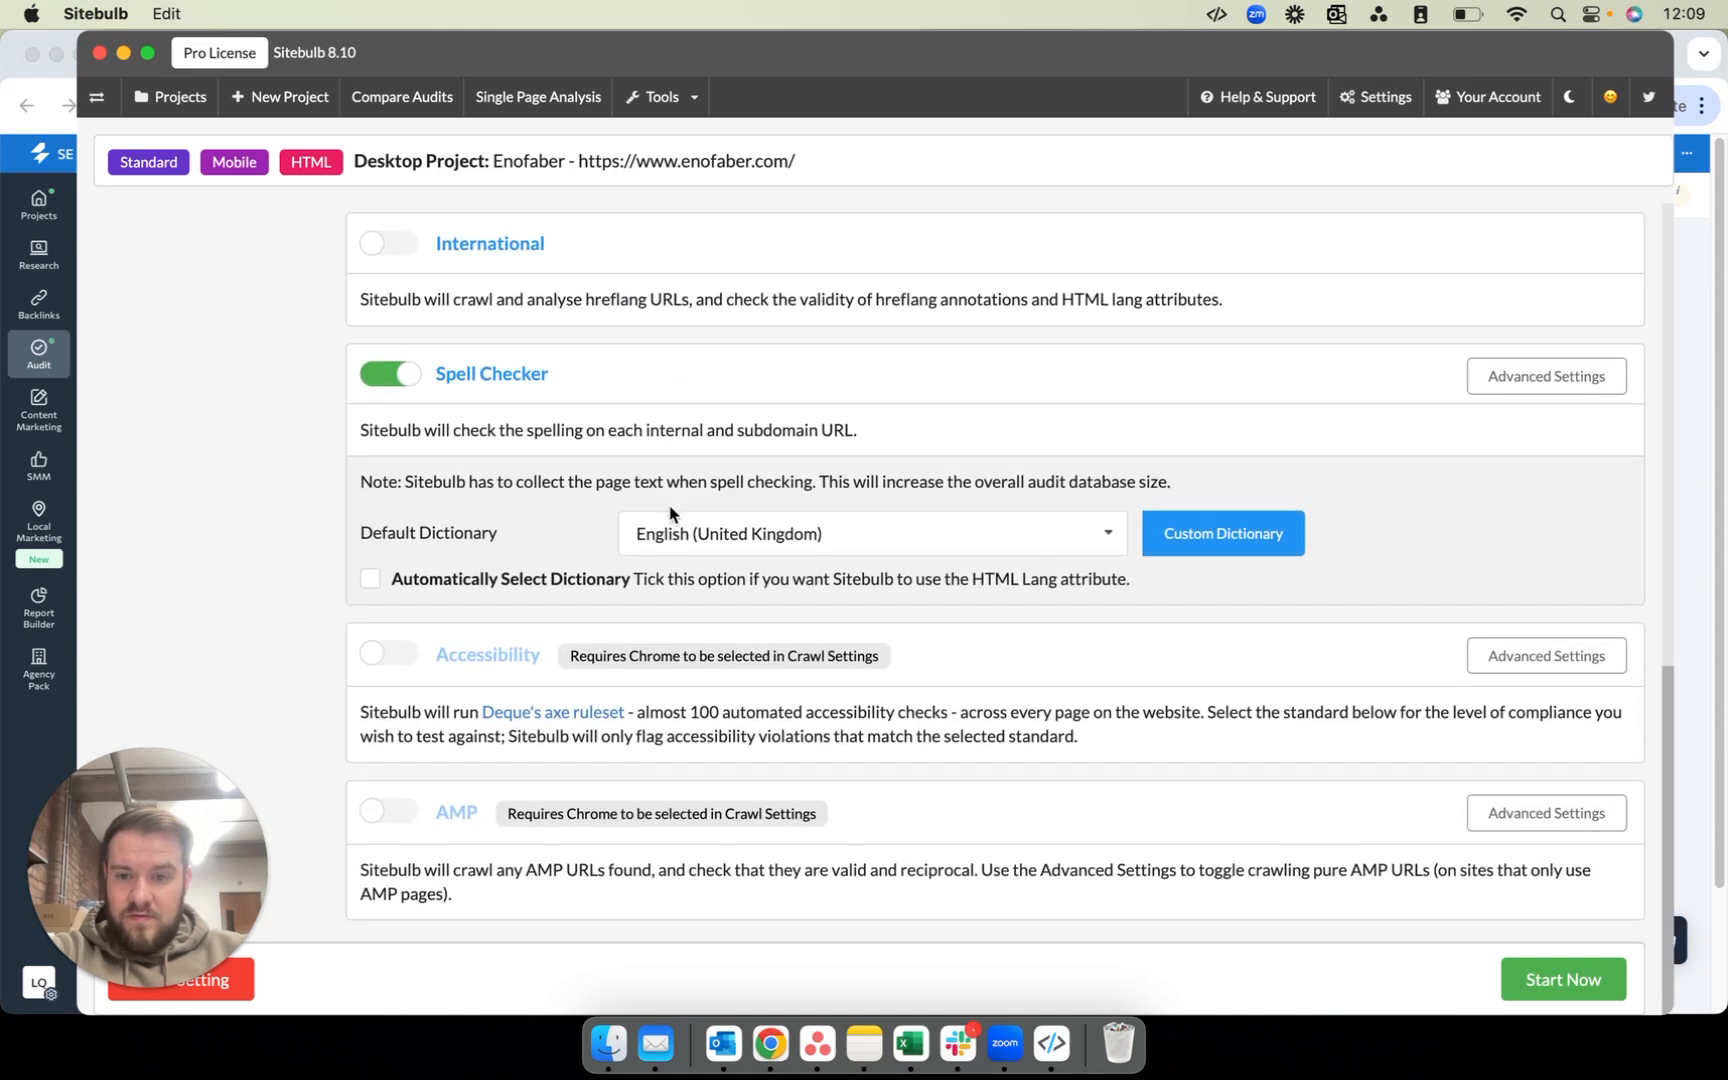
Step: Recheck the selected audit data options and start the Sitebulb audit of the Enofaber site
scroll(1340, 832, "up", 20)
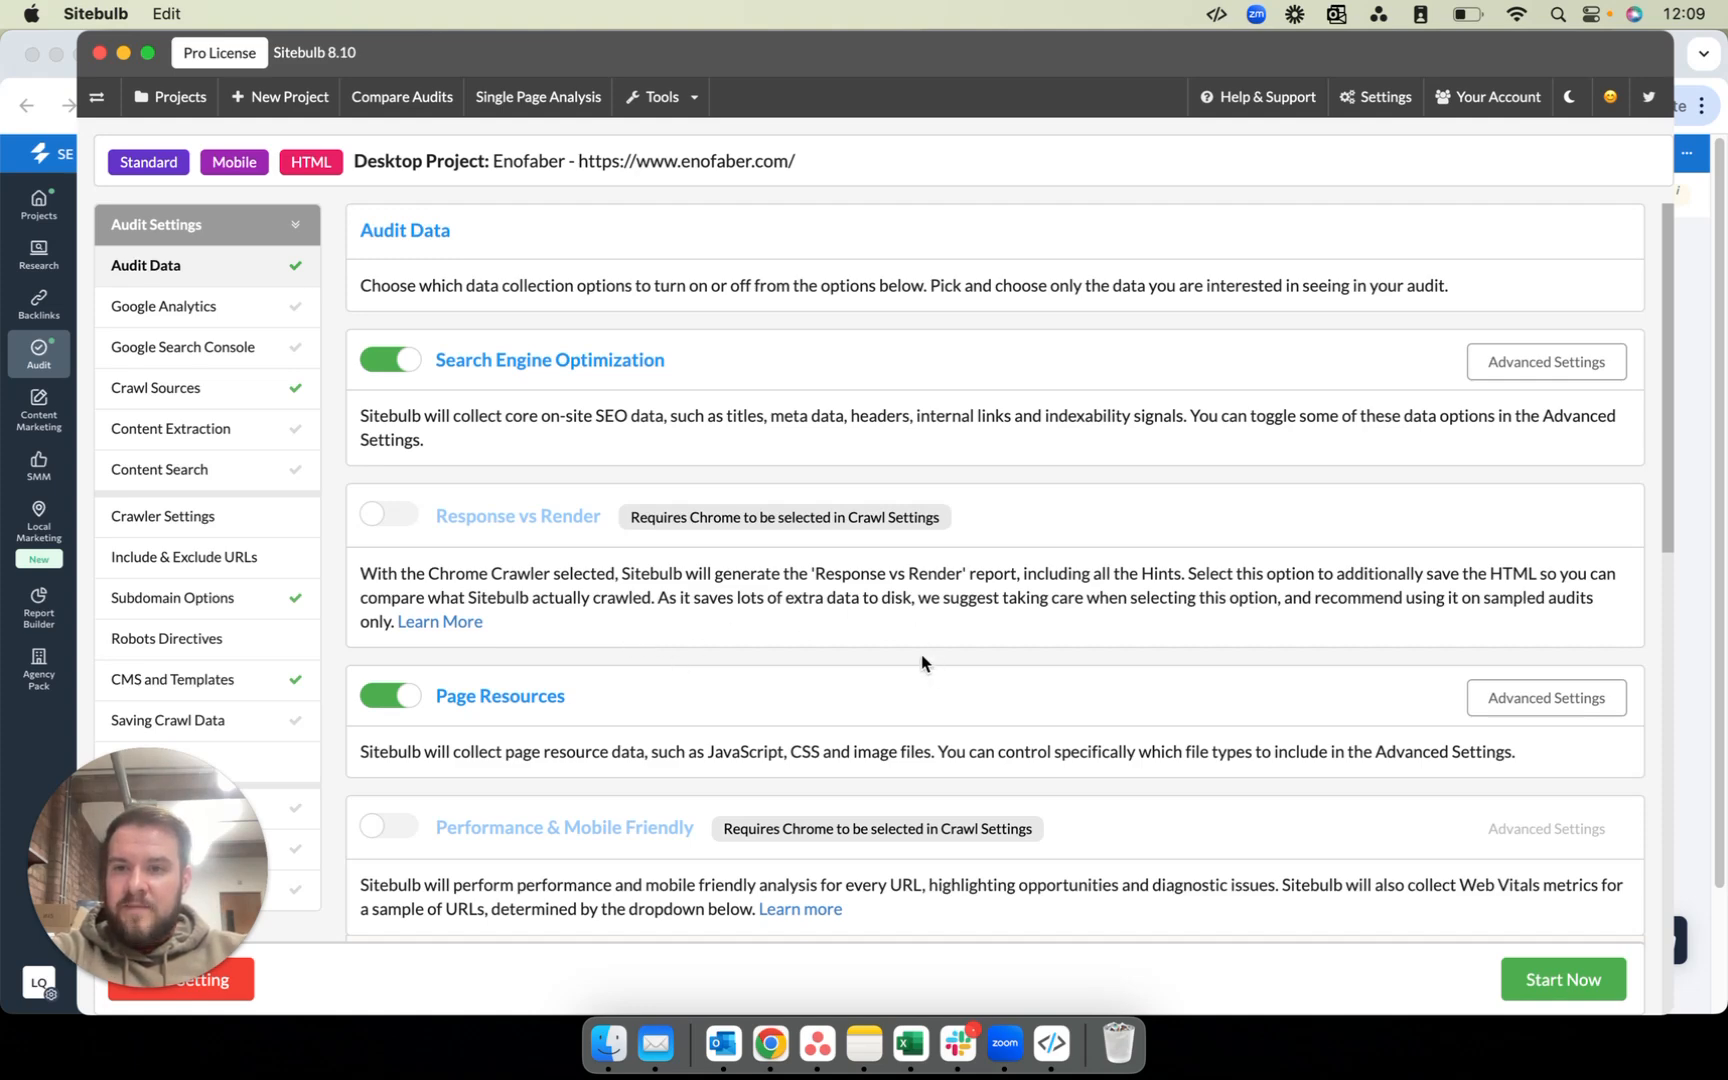
scroll(912, 662, "down", 10)
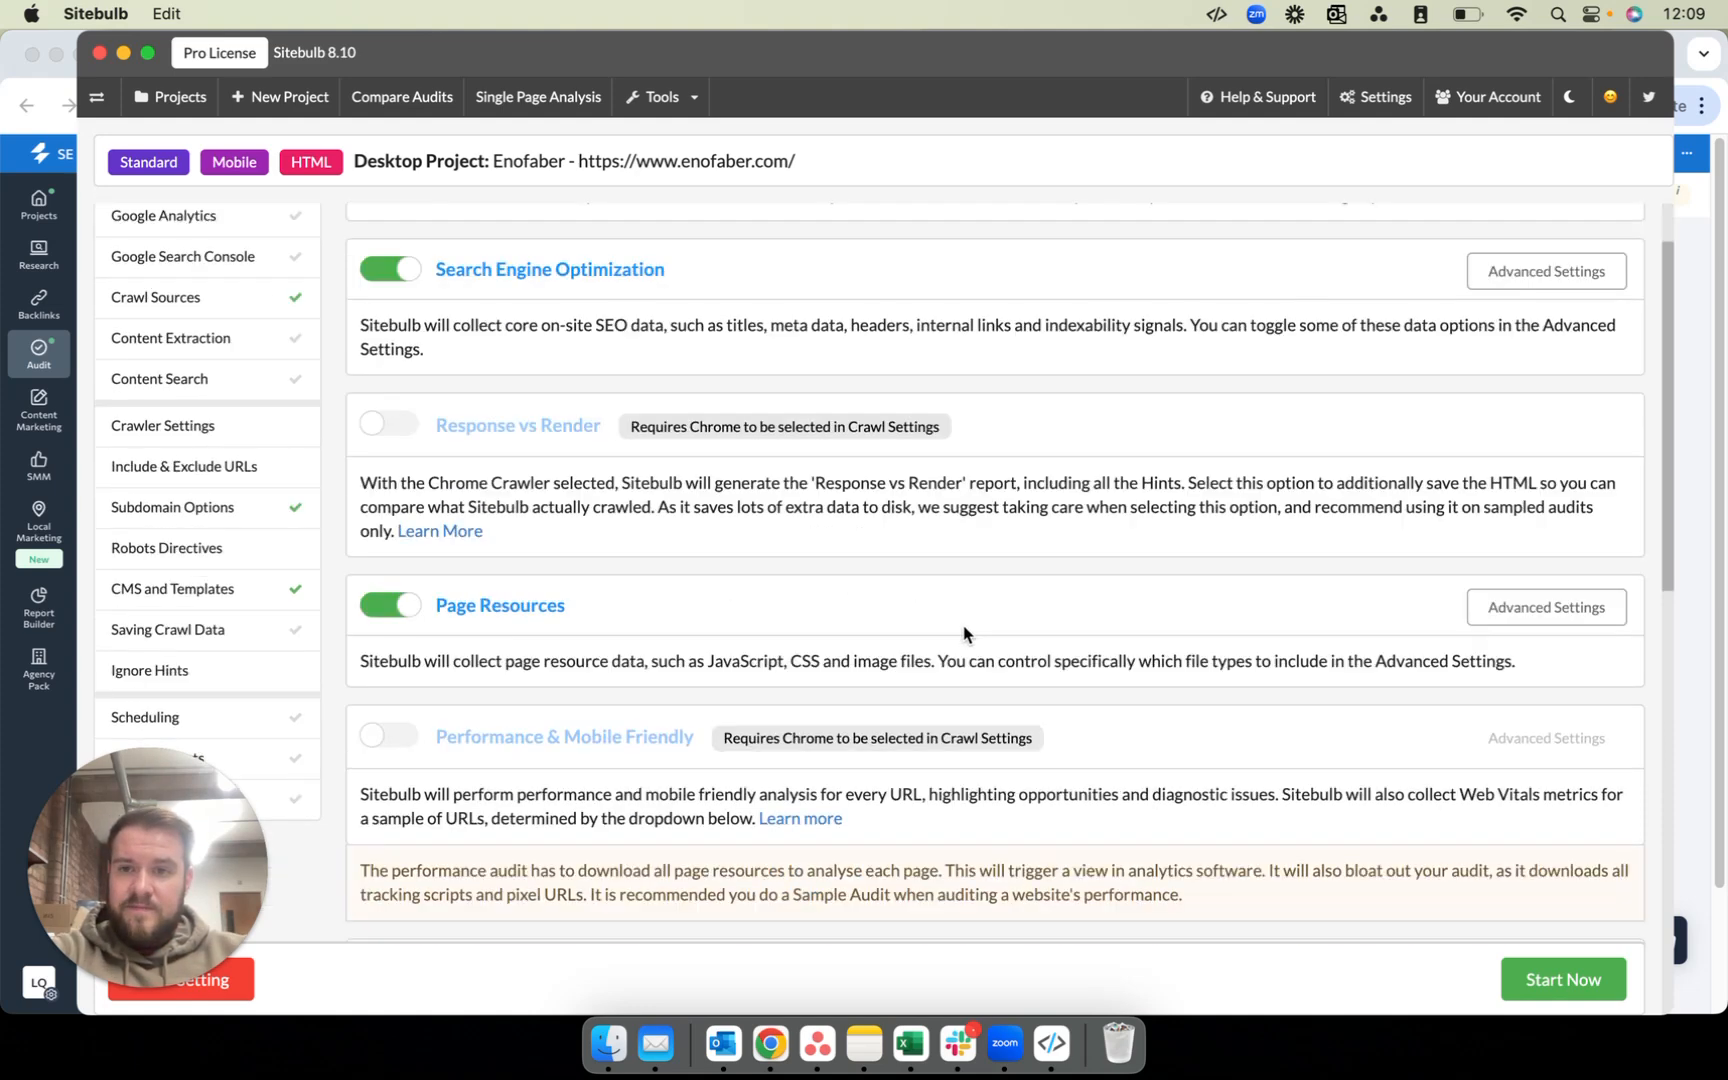
scroll(963, 635, "up", 10)
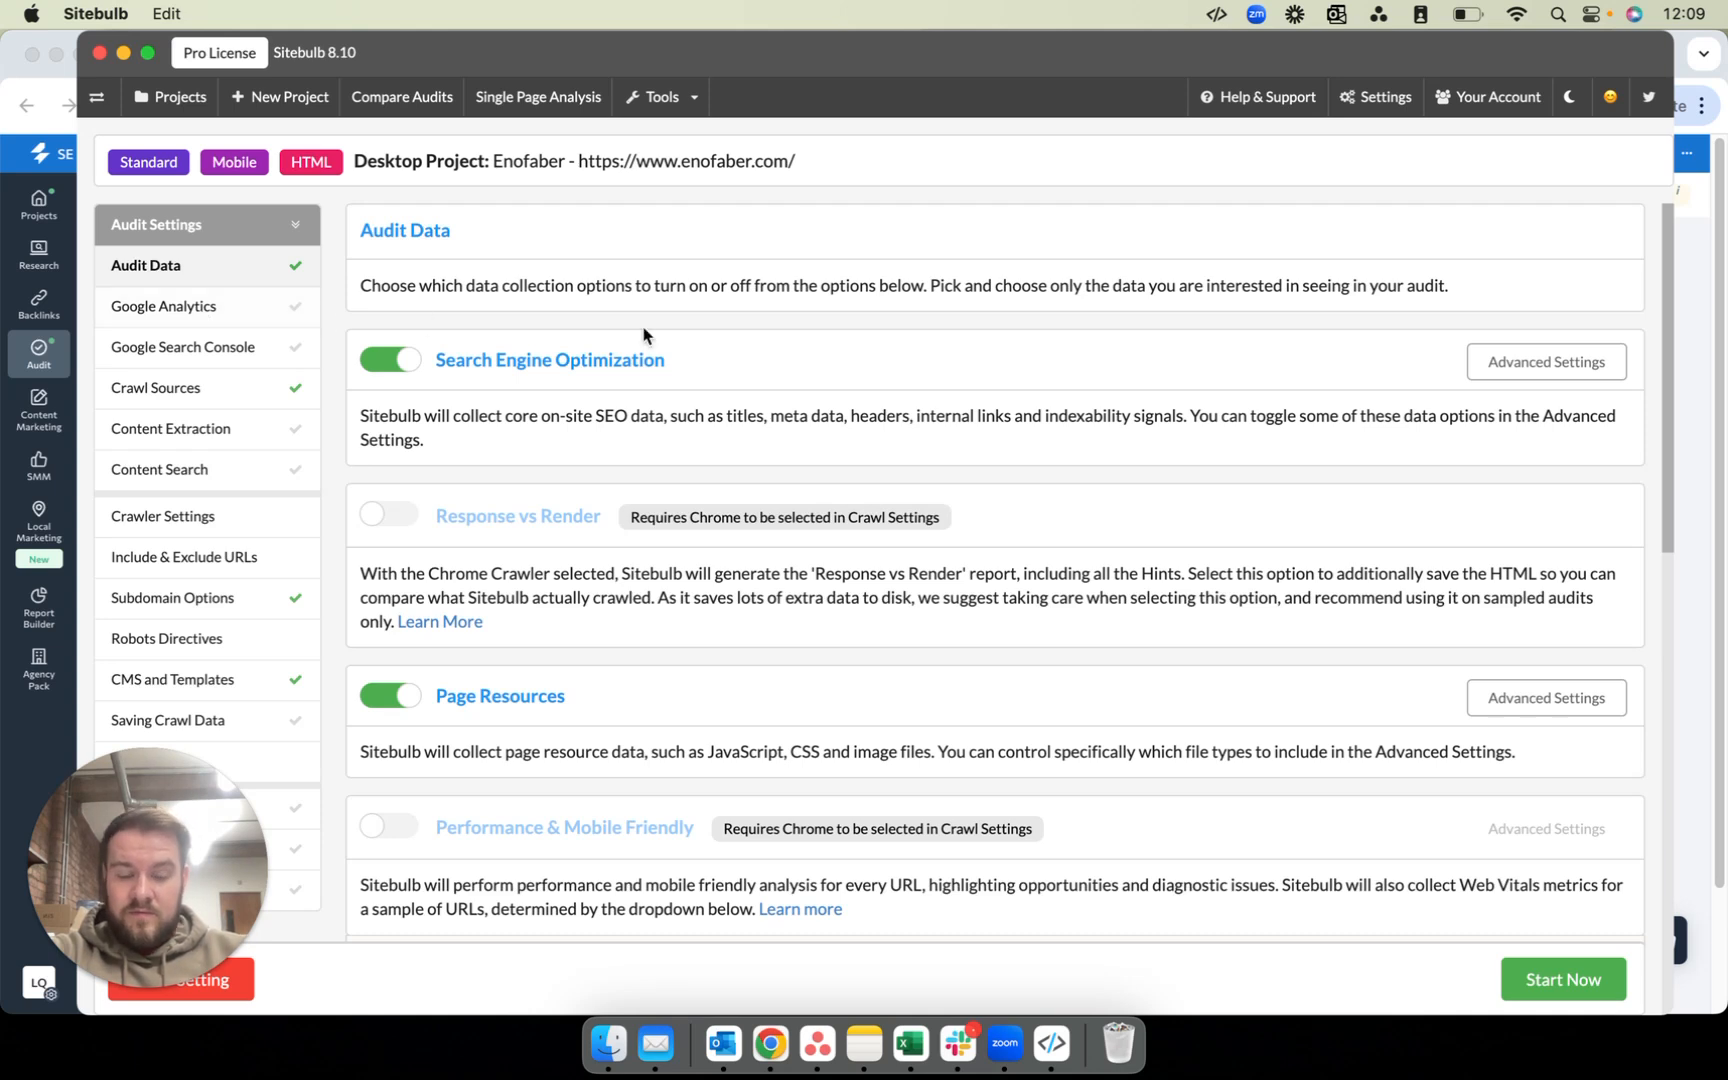
left_click(1570, 980)
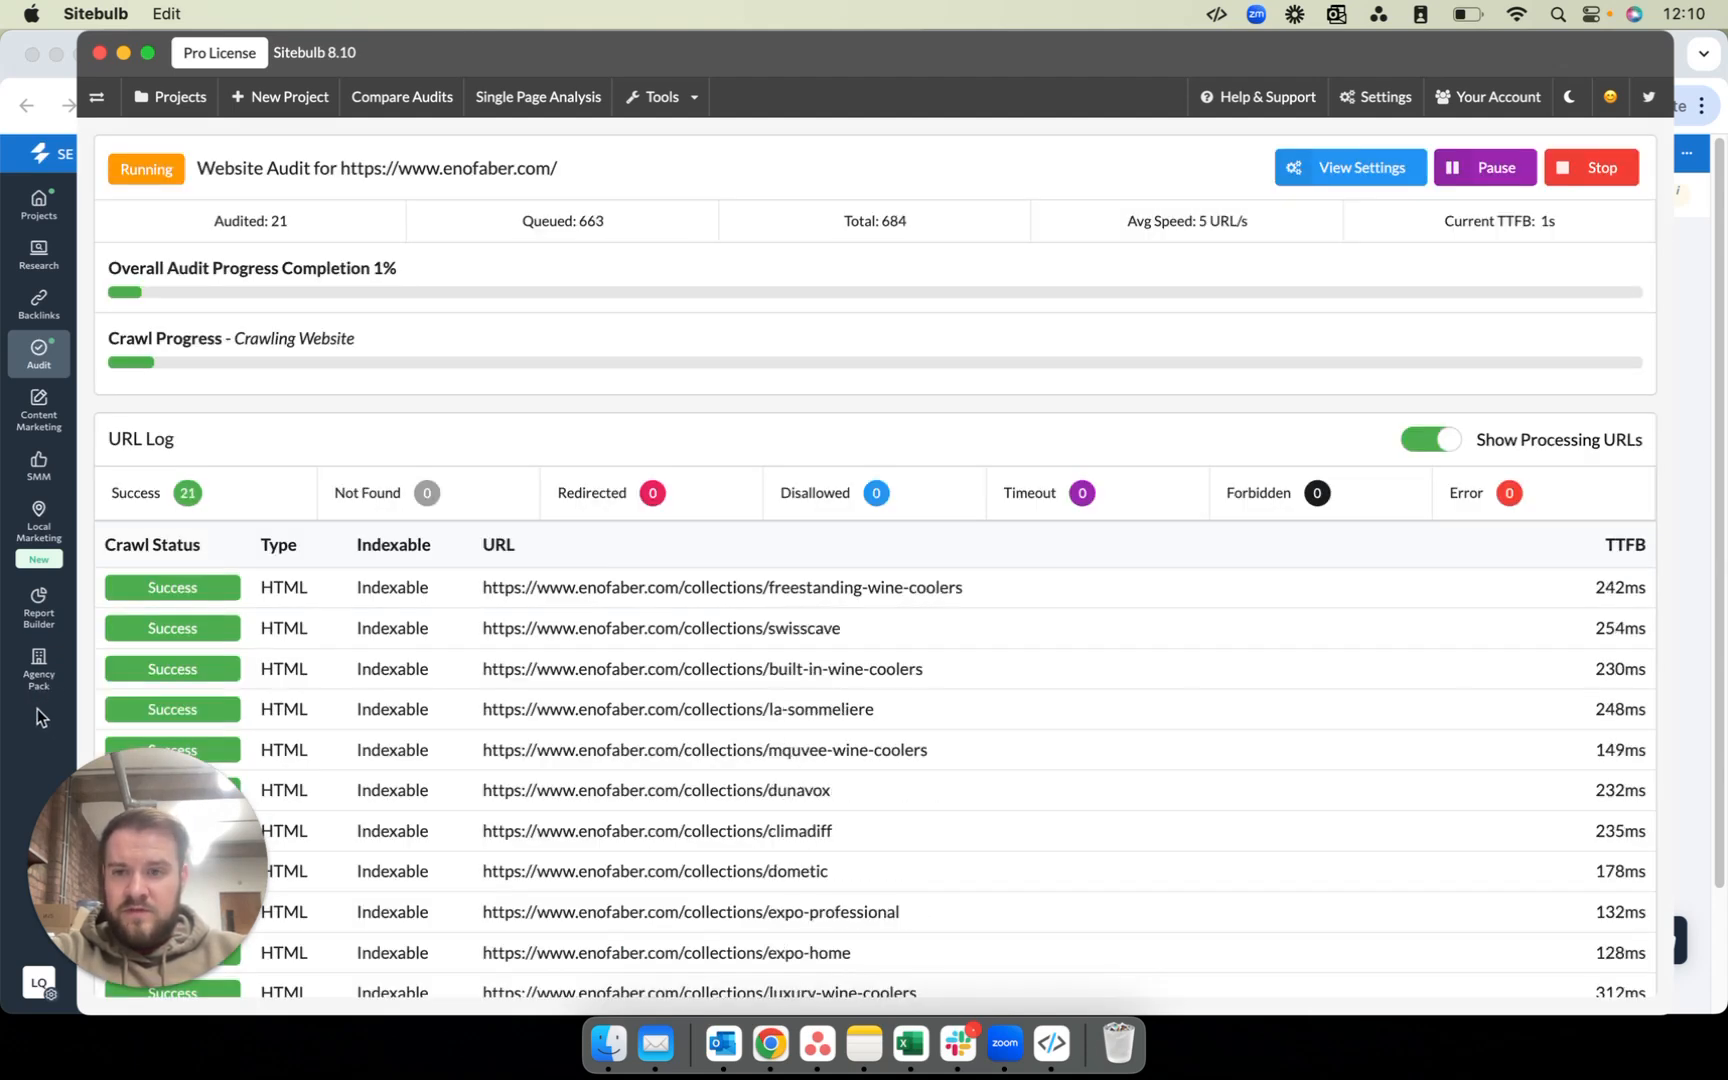
Step: View the finished audit's overview in SE Ranking, and in Sitebulb look through the All Hints list by importance
left_click(22, 730)
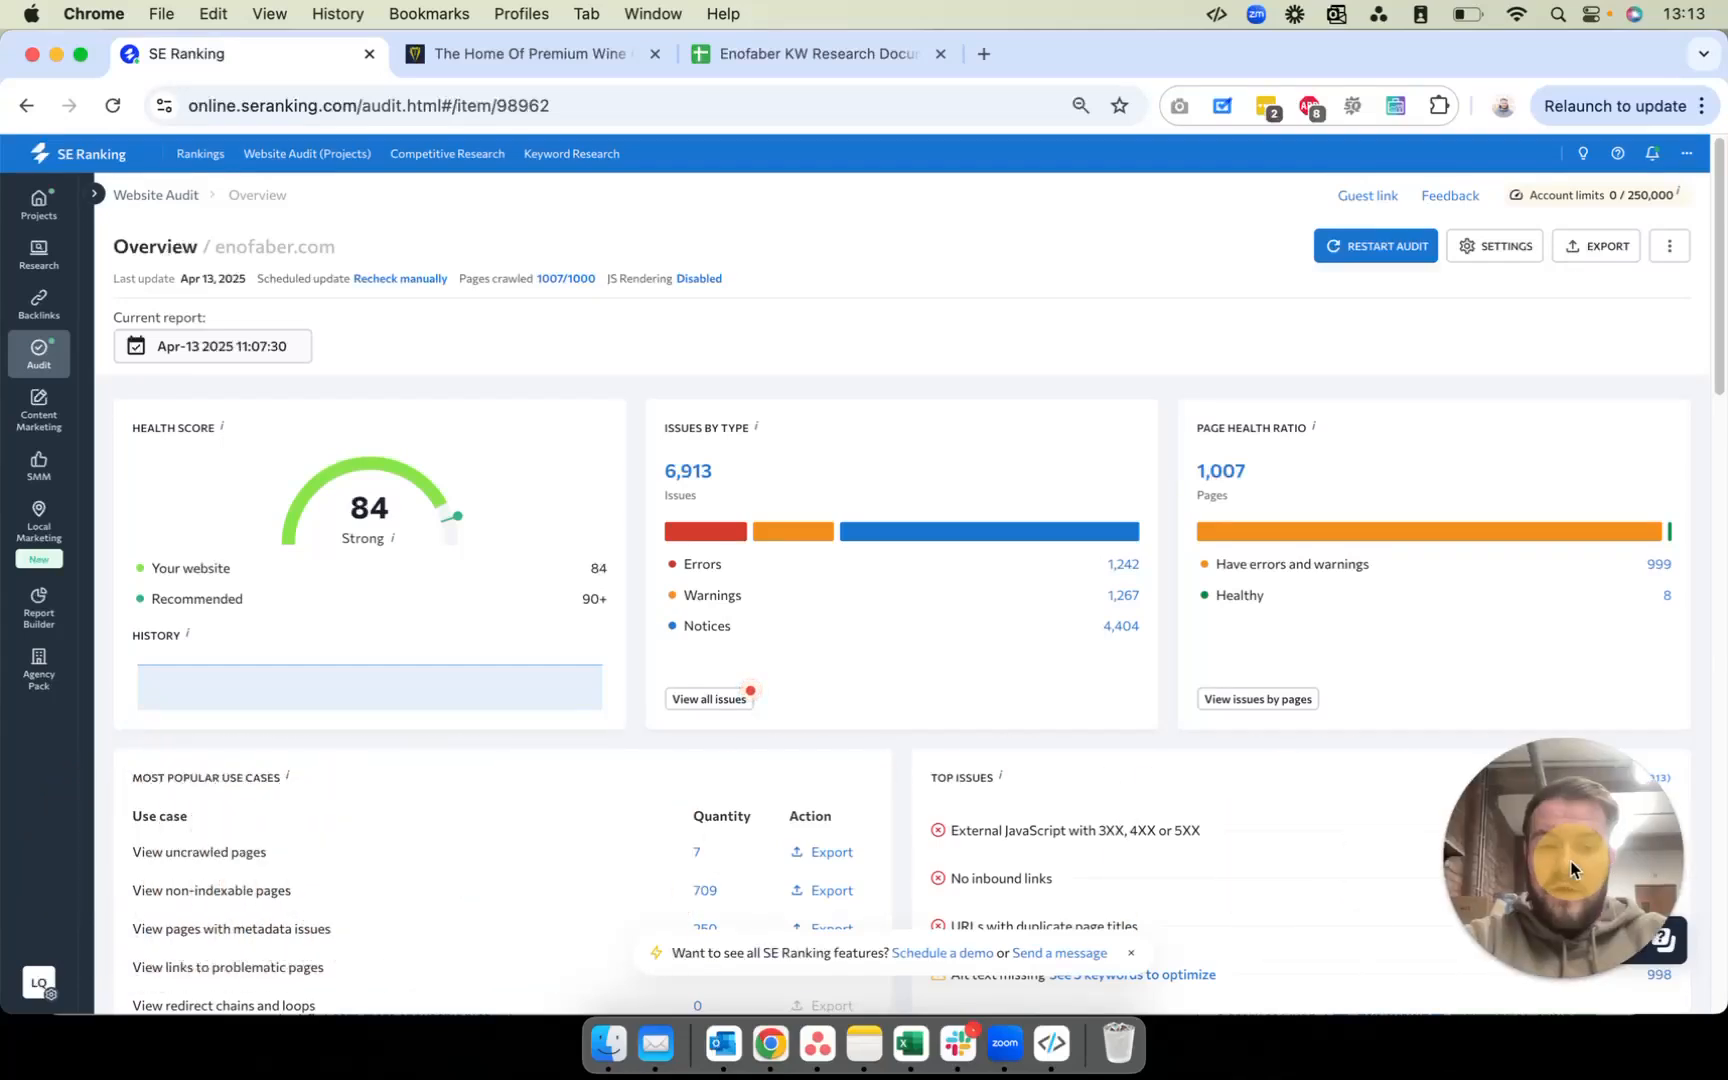
left_click_drag(1571, 862, 1590, 860)
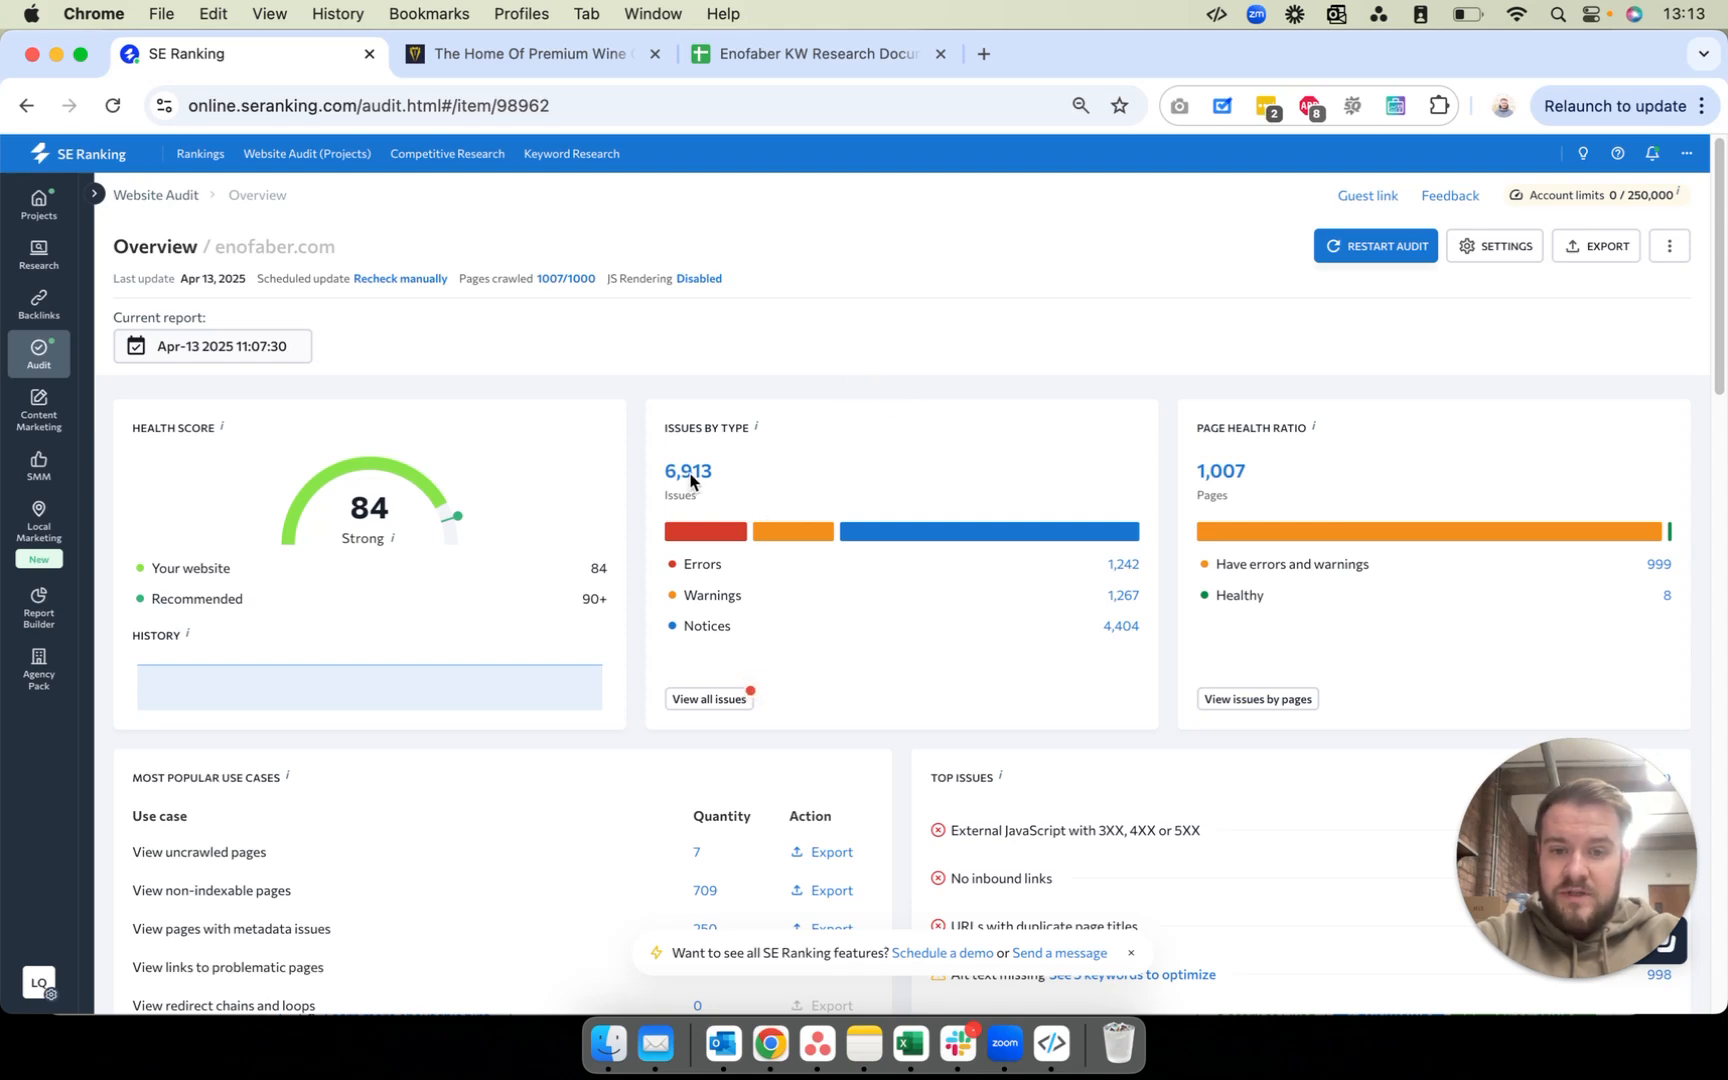
left_click(1046, 1072)
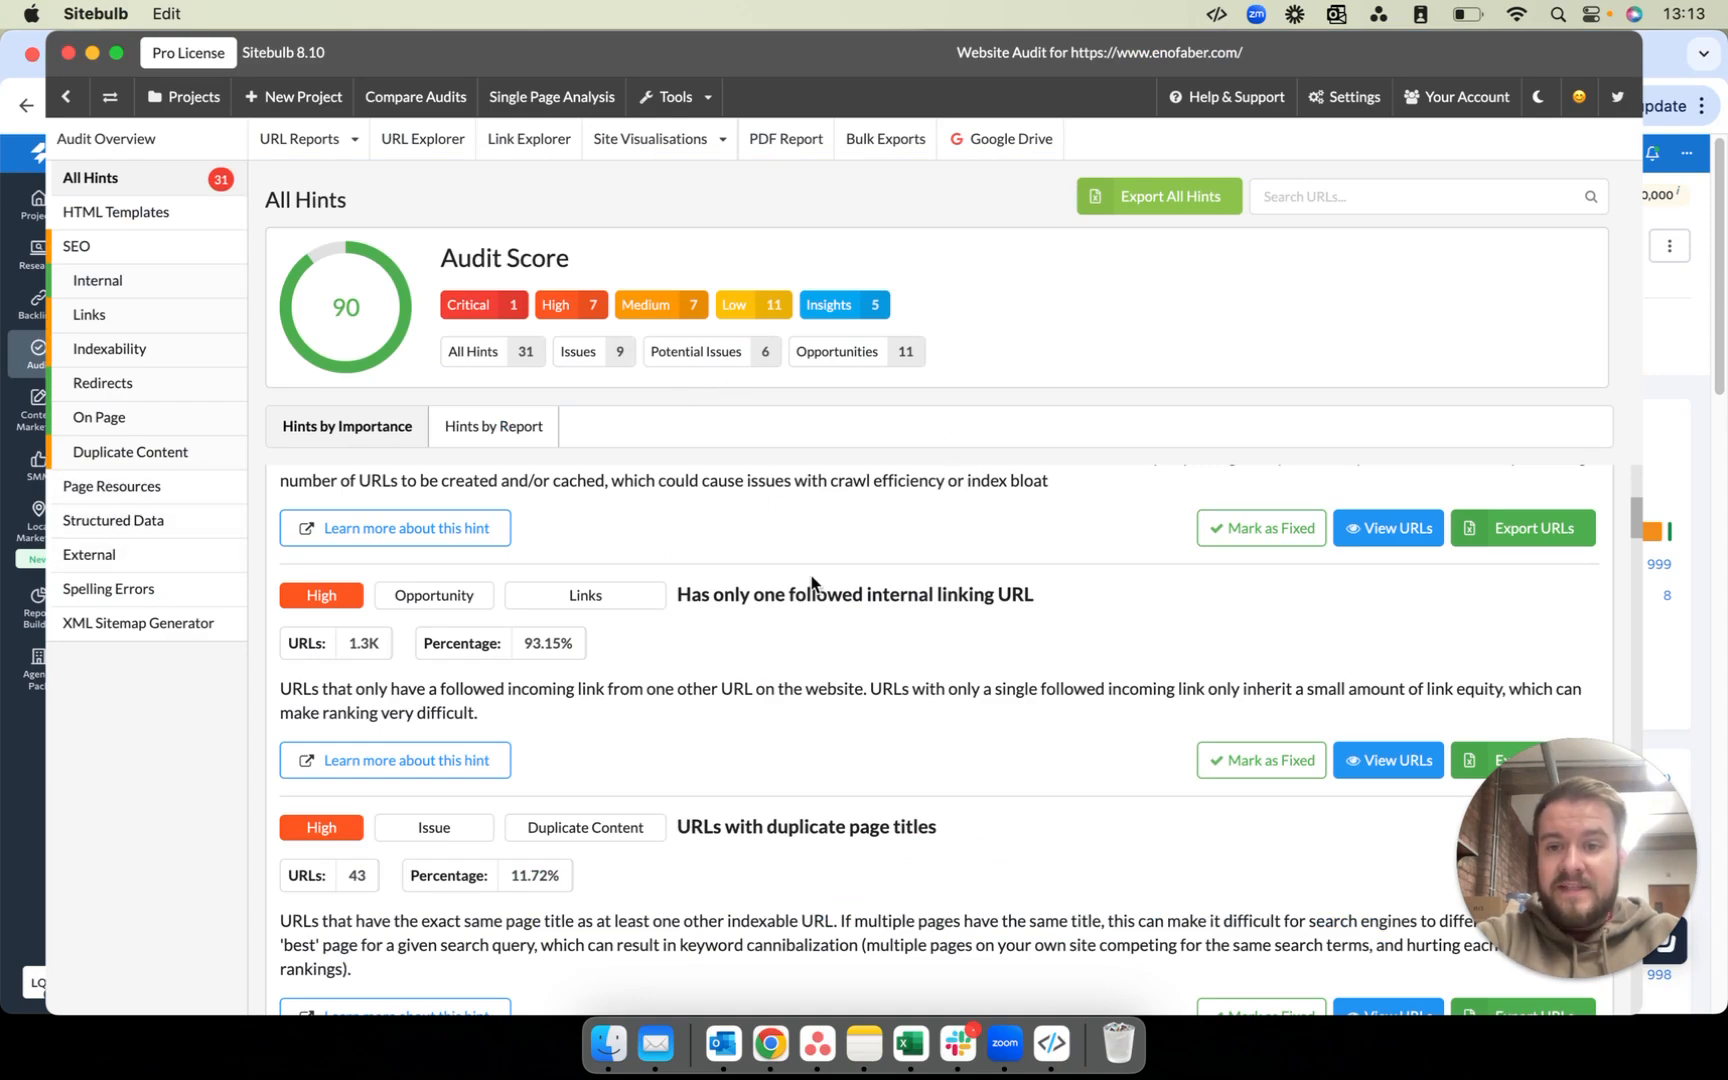
scroll(800, 550, "down", 10)
scroll(856, 509, "down", 10)
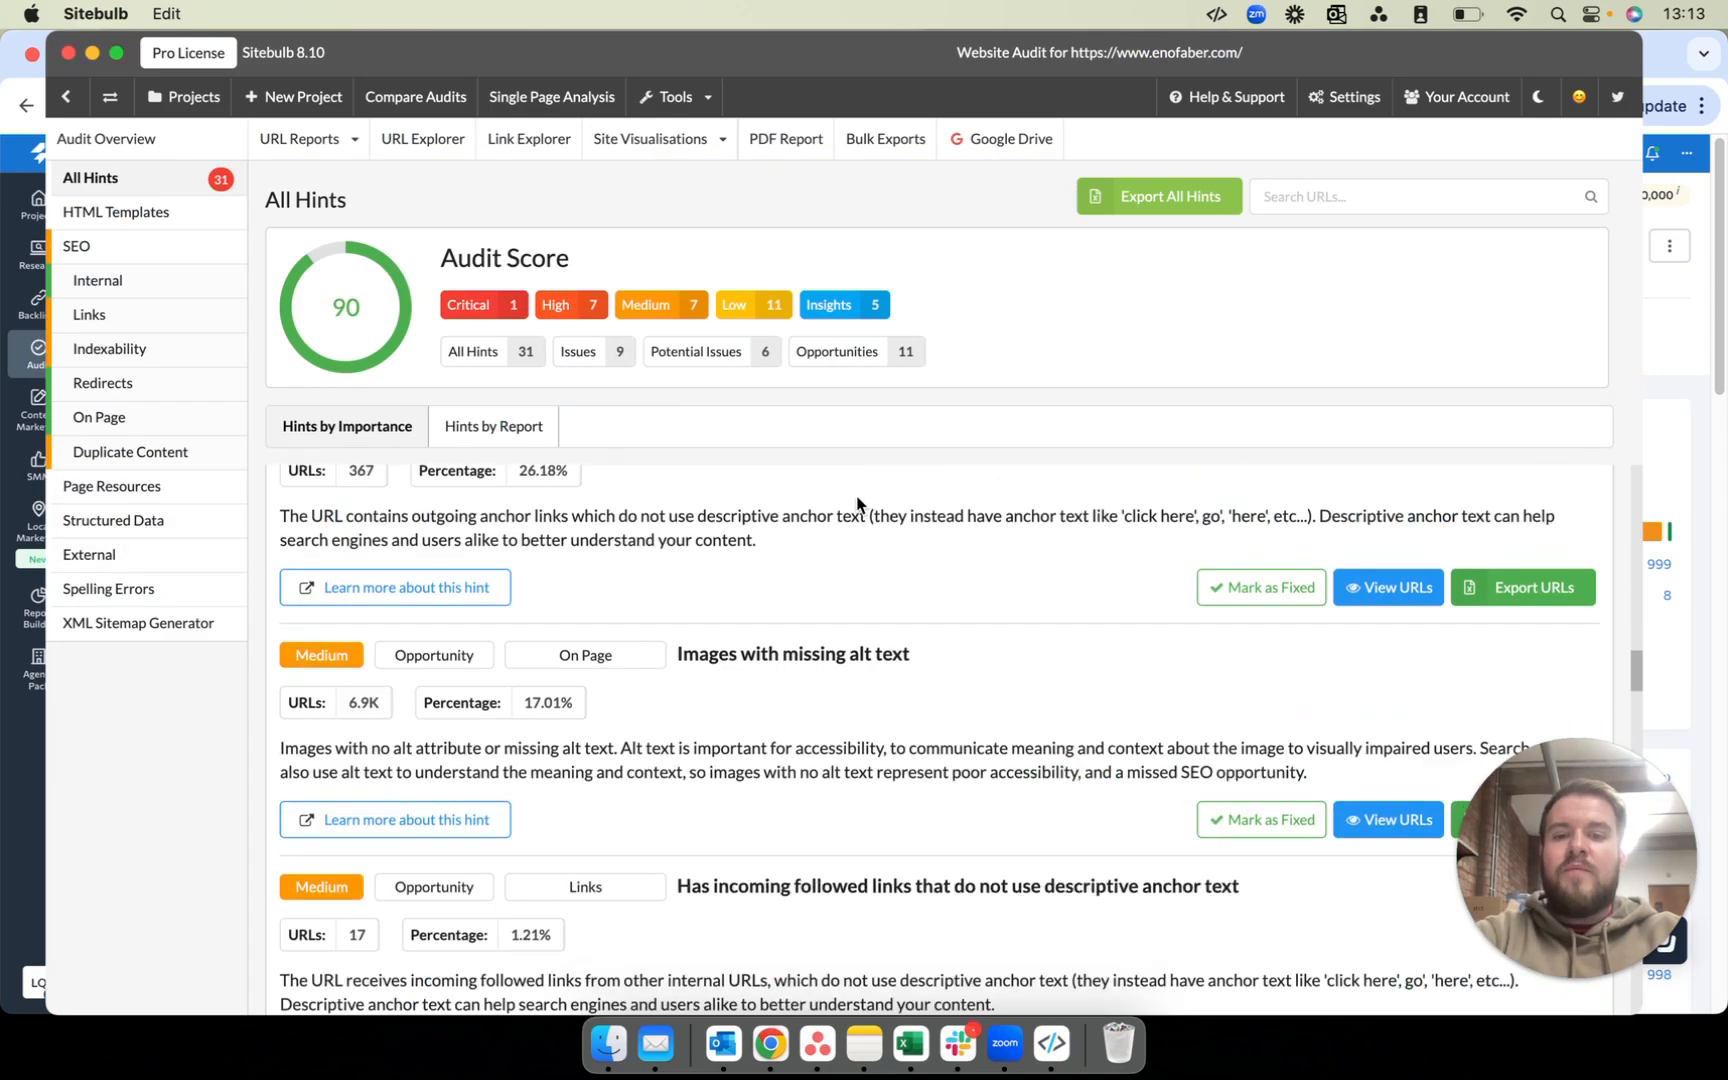
scroll(1100, 510, "down", 5)
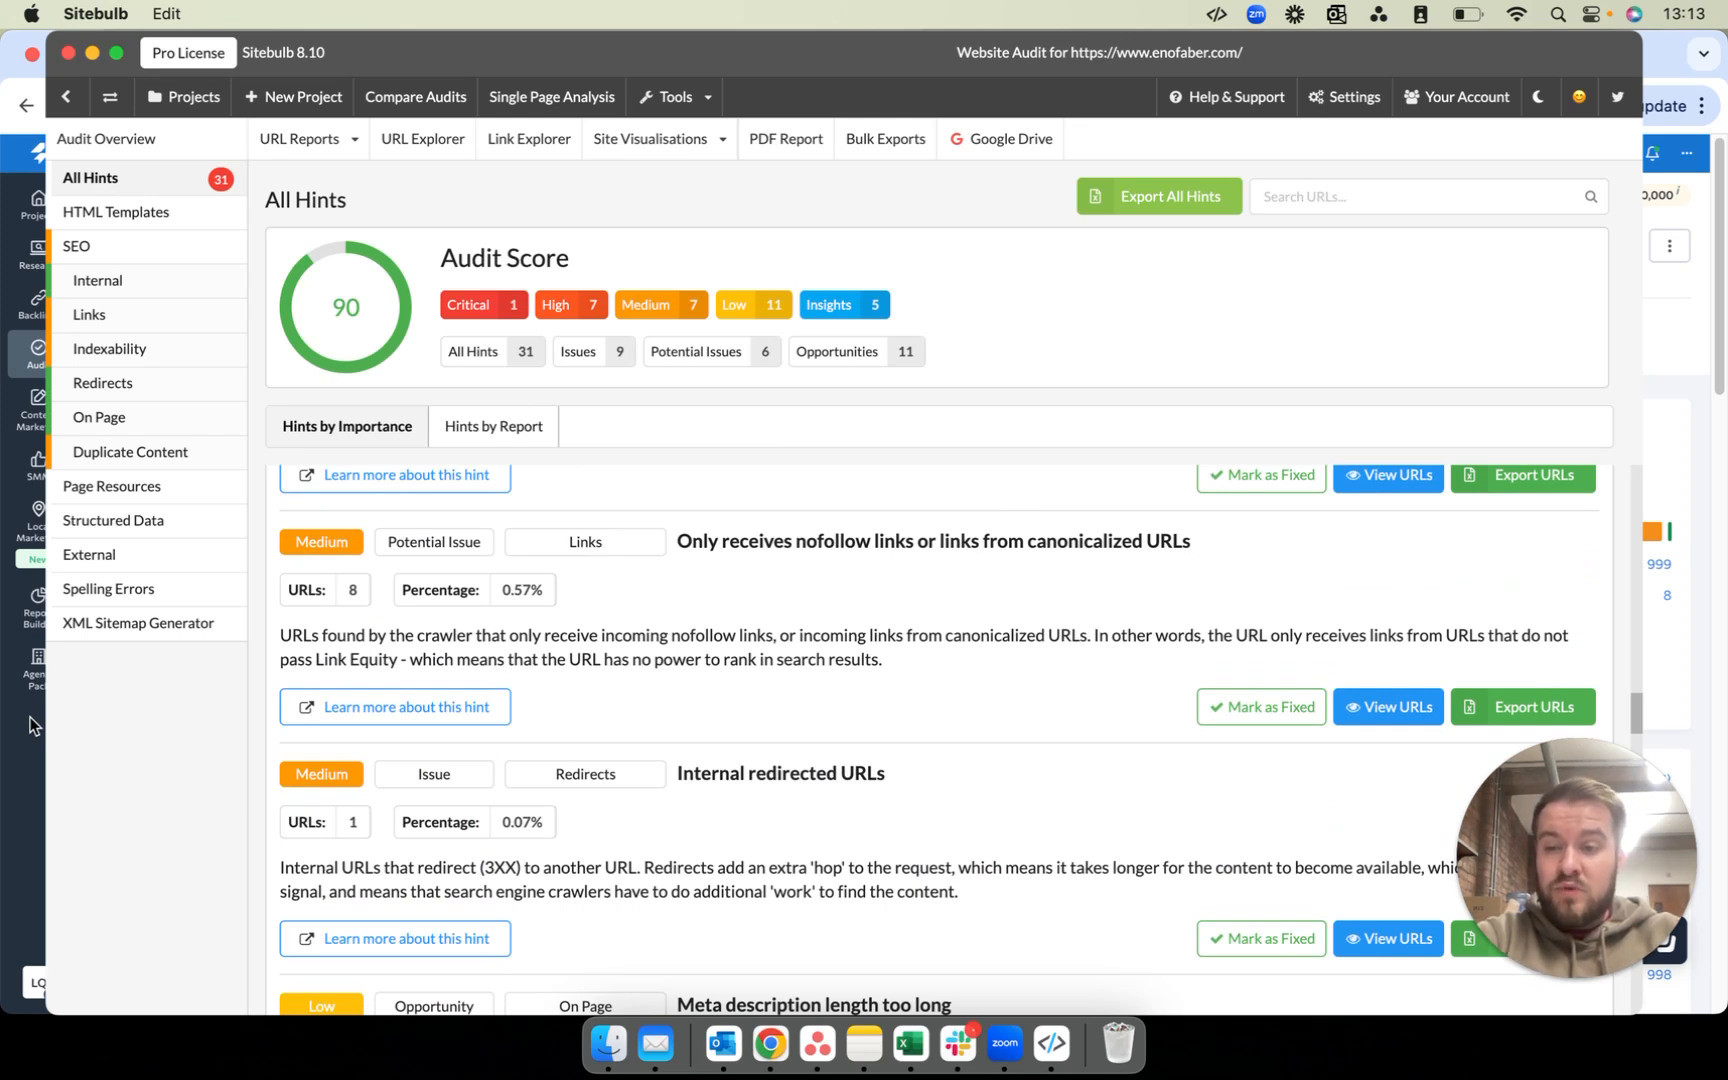
Step: Return to SE Ranking and examine the popular use cases and top issues in the enofaber.com audit overview
left_click(33, 725)
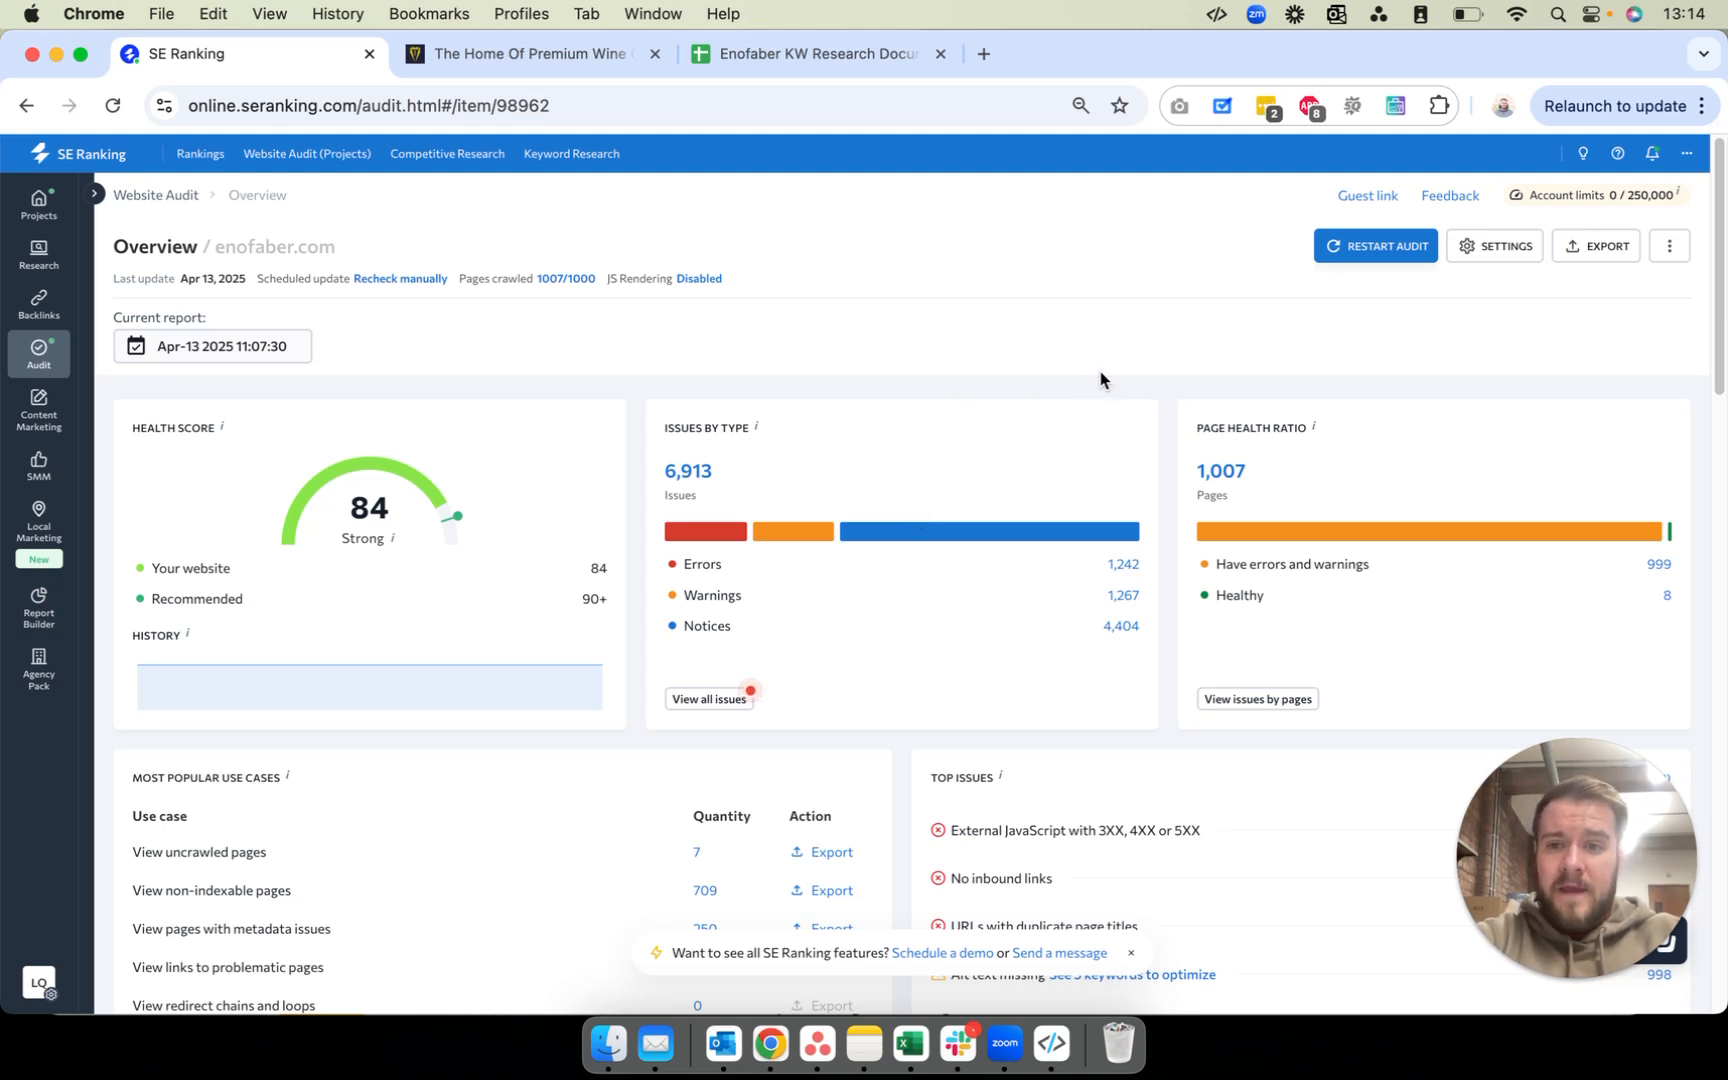
scroll(1119, 466, "down", 1)
scroll(1119, 464, "down", 5)
scroll(1118, 466, "down", 3)
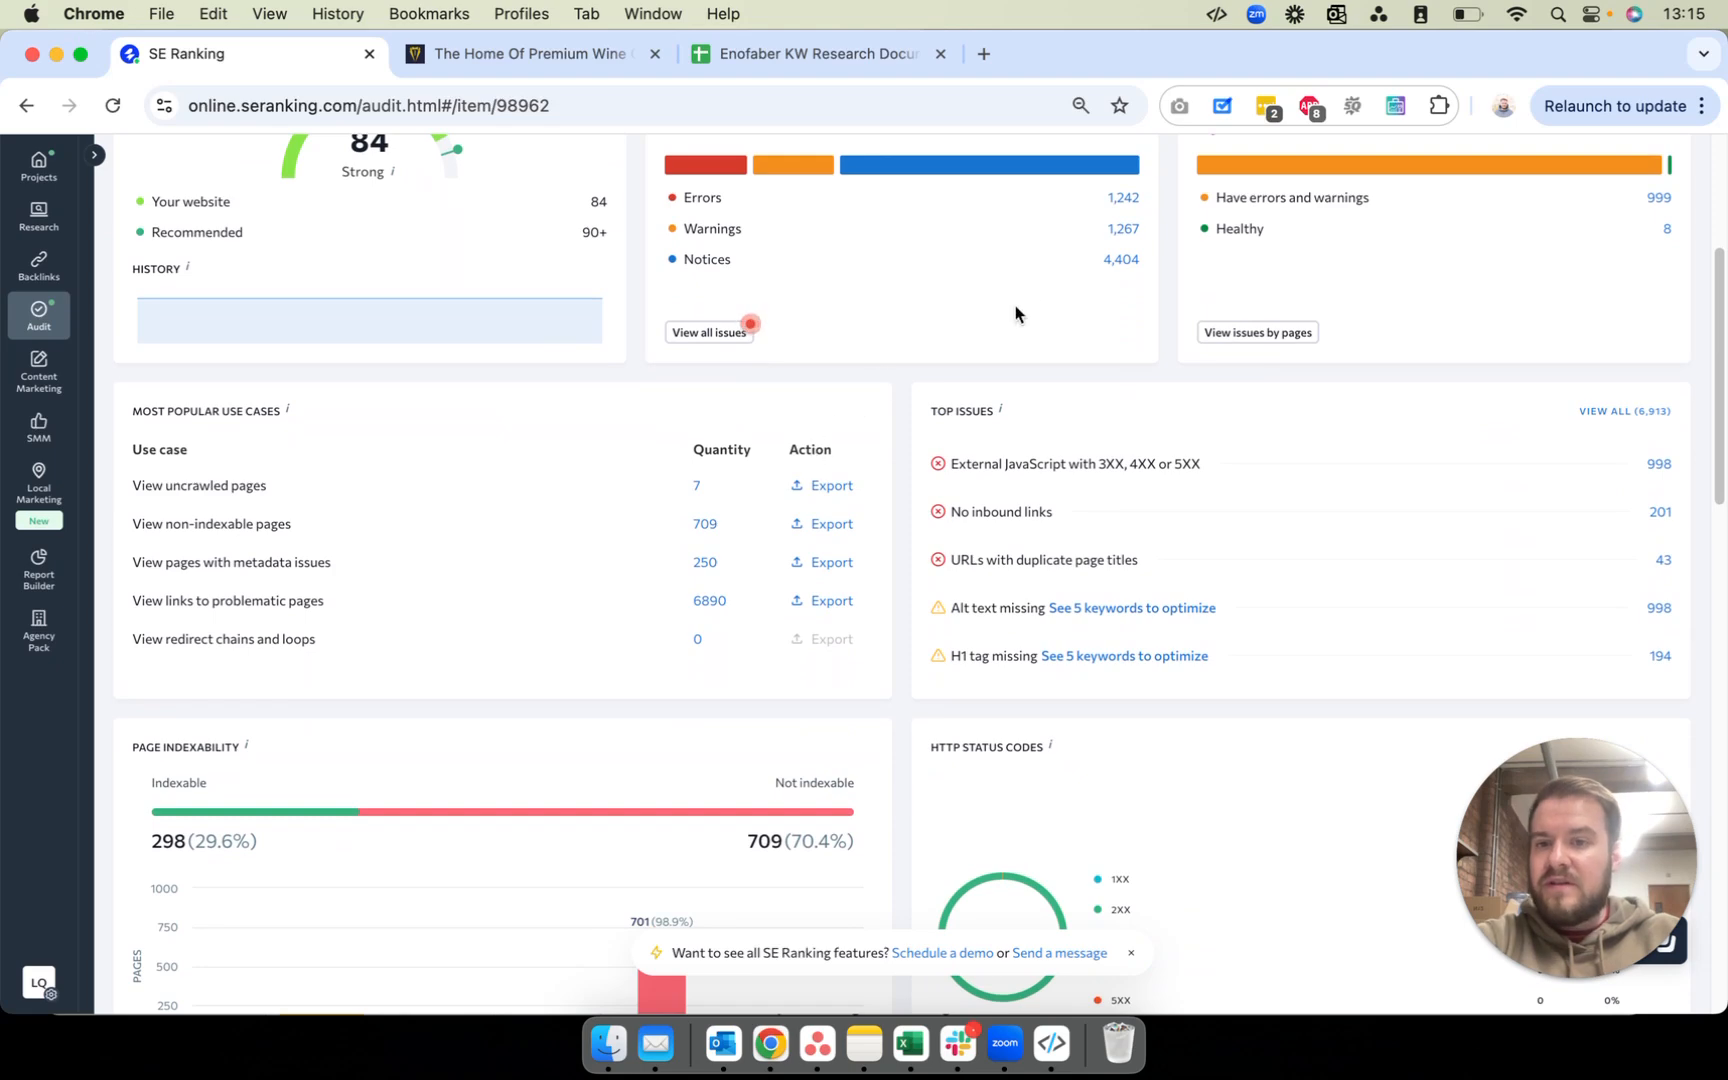
Step: Examine the page indexability, HTTP status codes, crawled pages and issue distribution by category in the enofaber.com audit overview
scroll(930, 400, "down", 5)
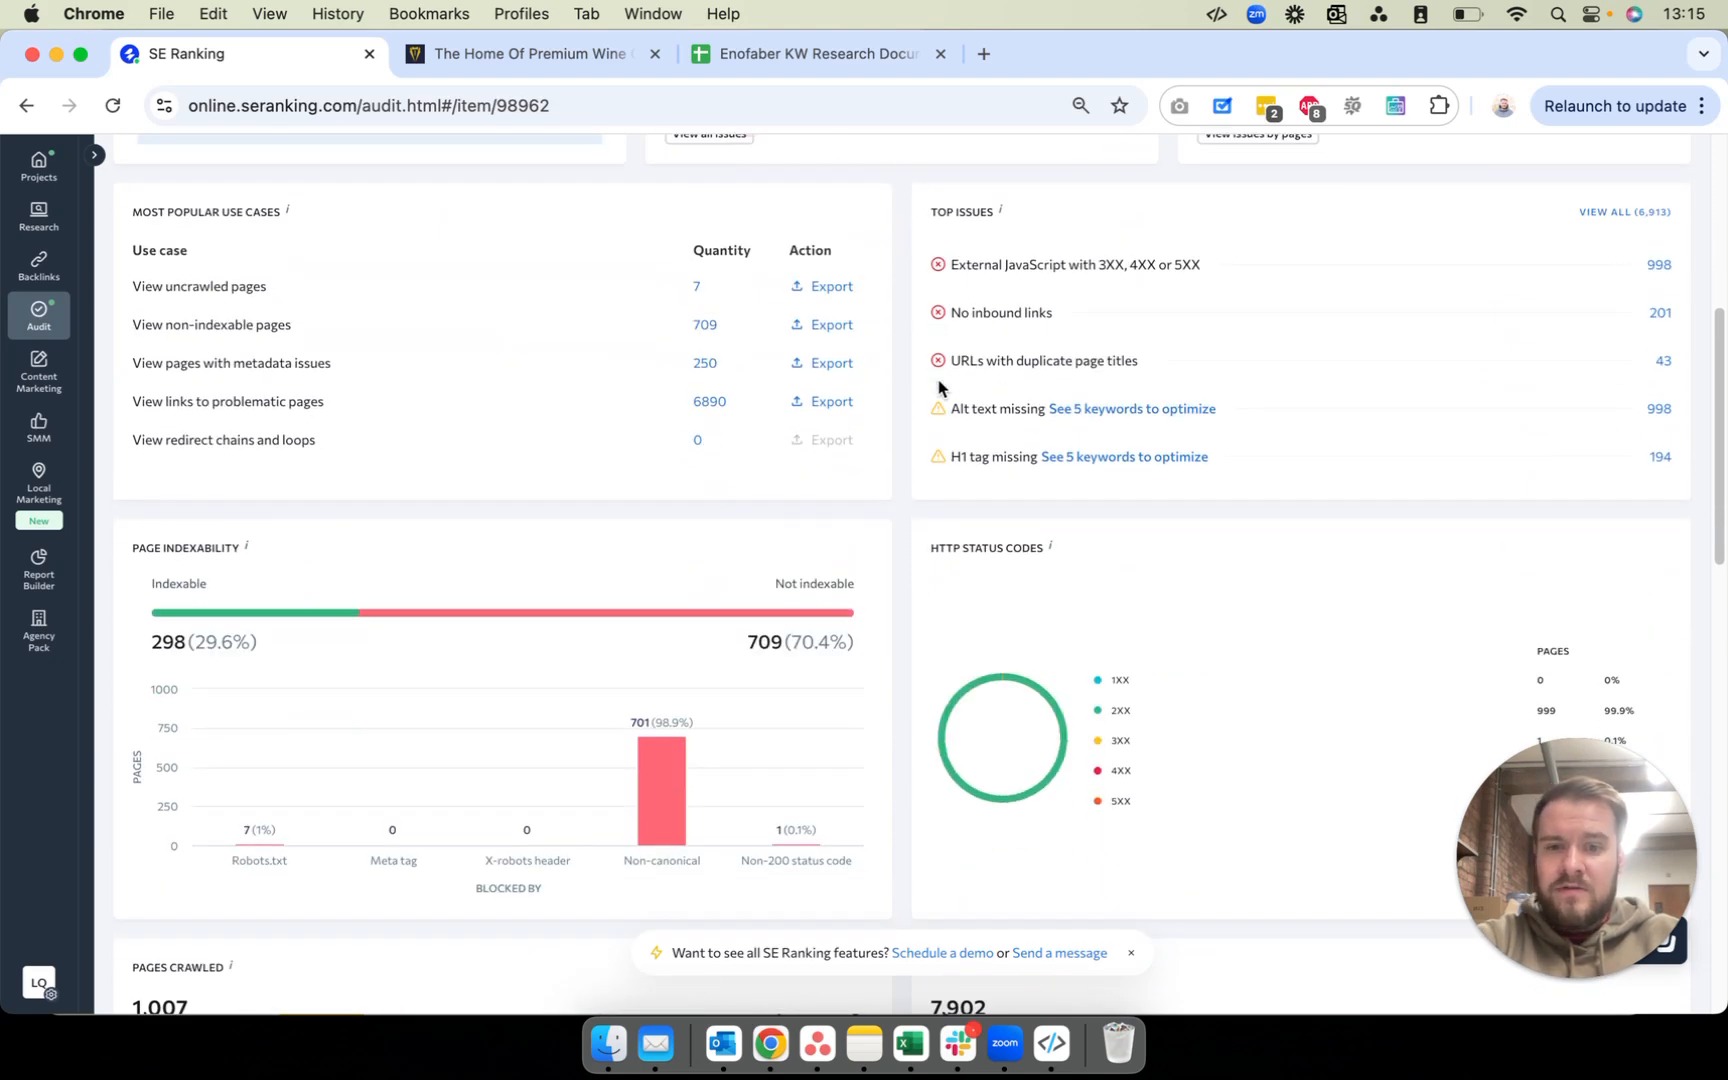
scroll(1100, 340, "down", 4)
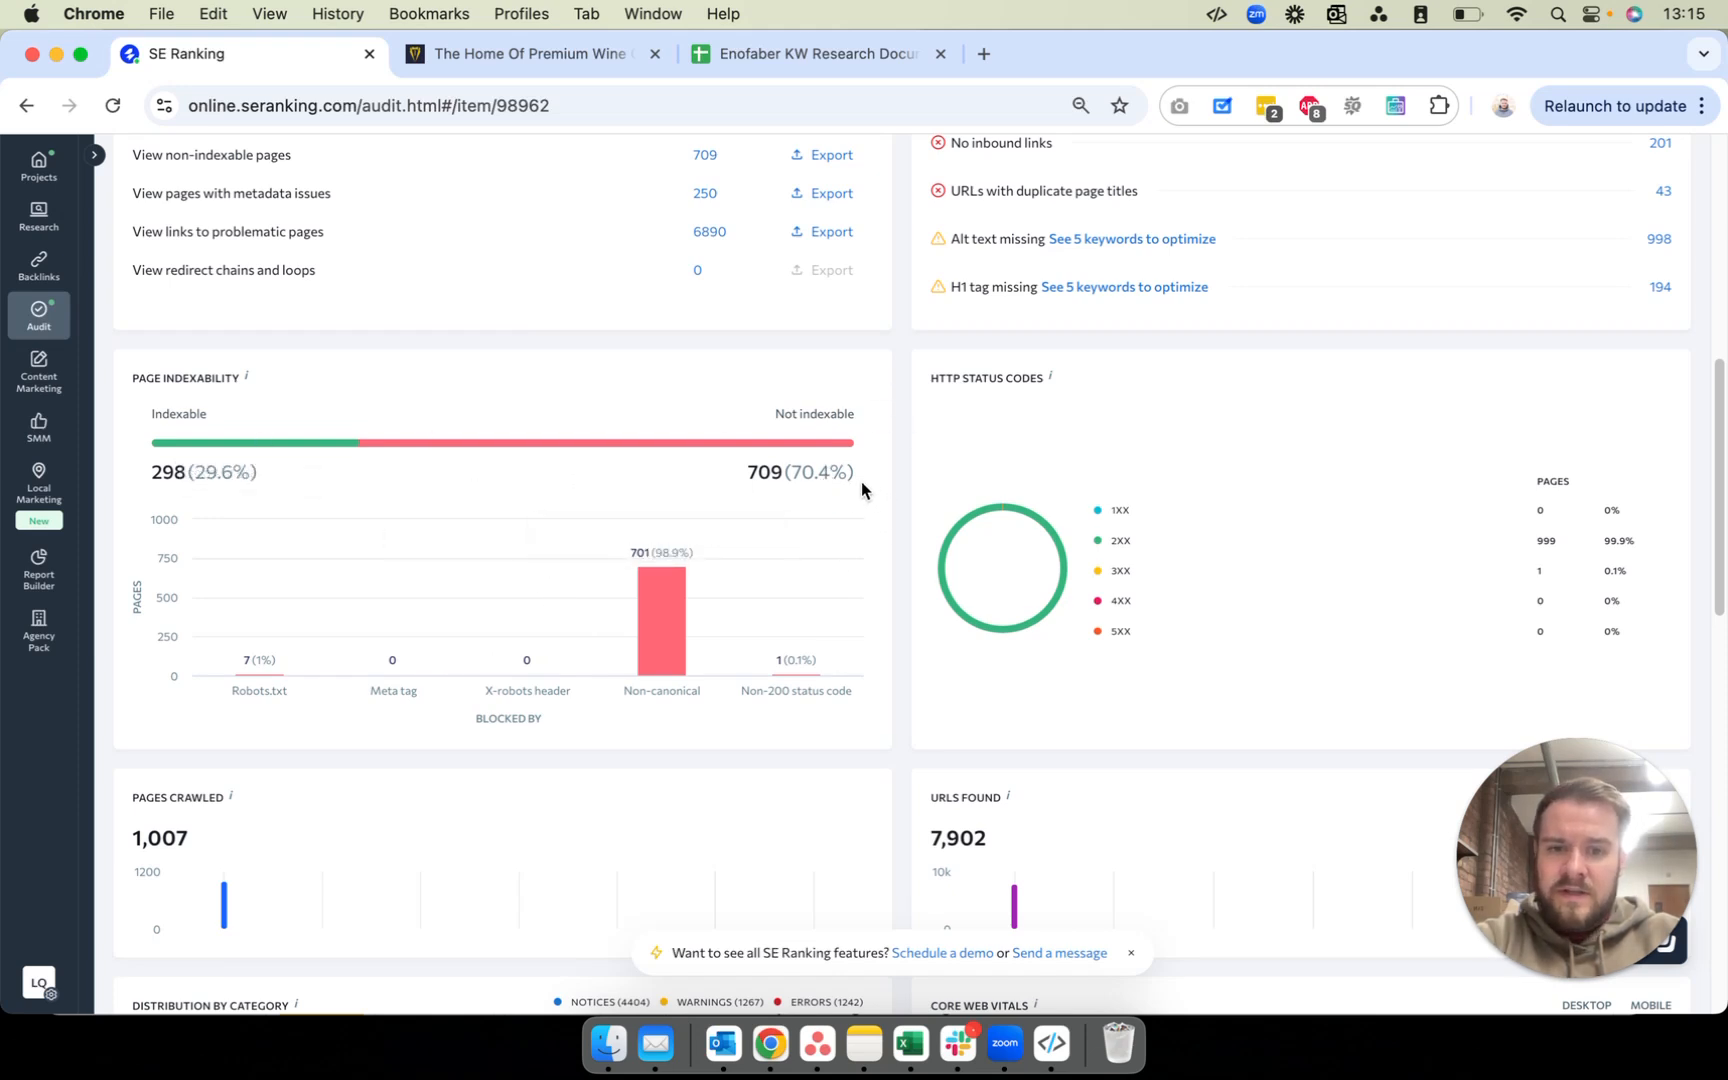
scroll(858, 490, "down", 3)
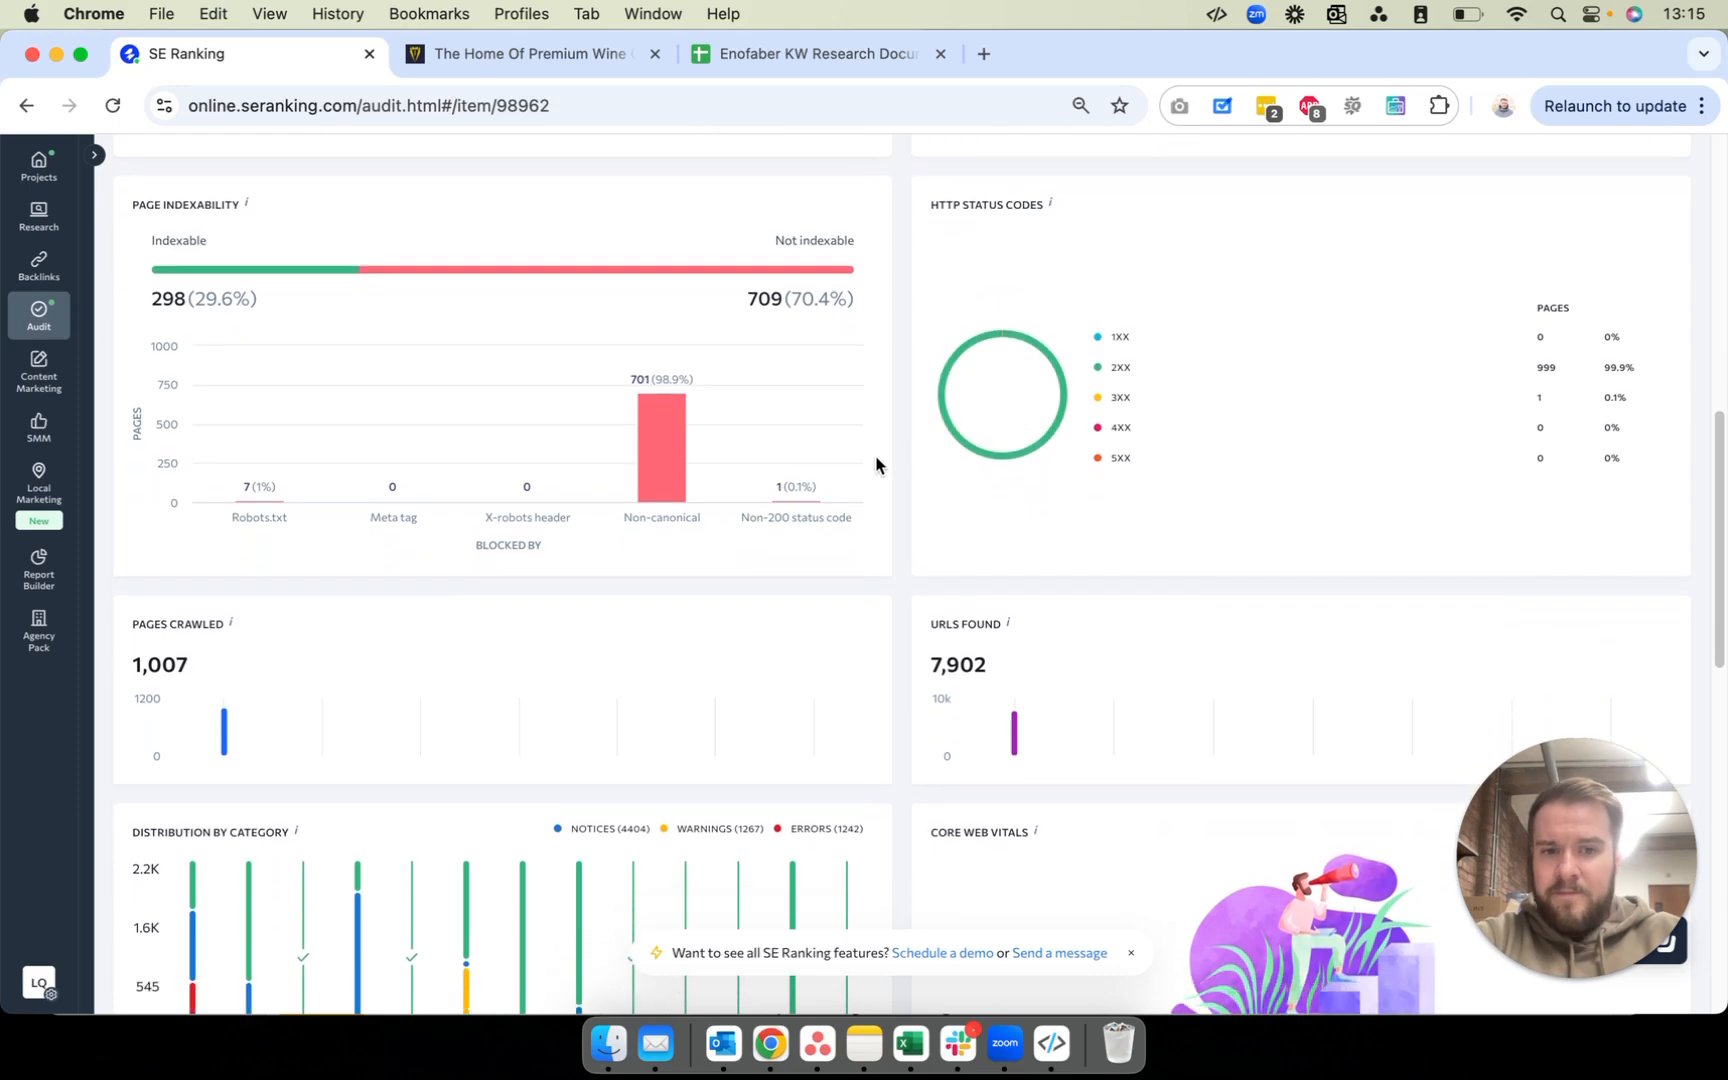
scroll(877, 464, "down", 5)
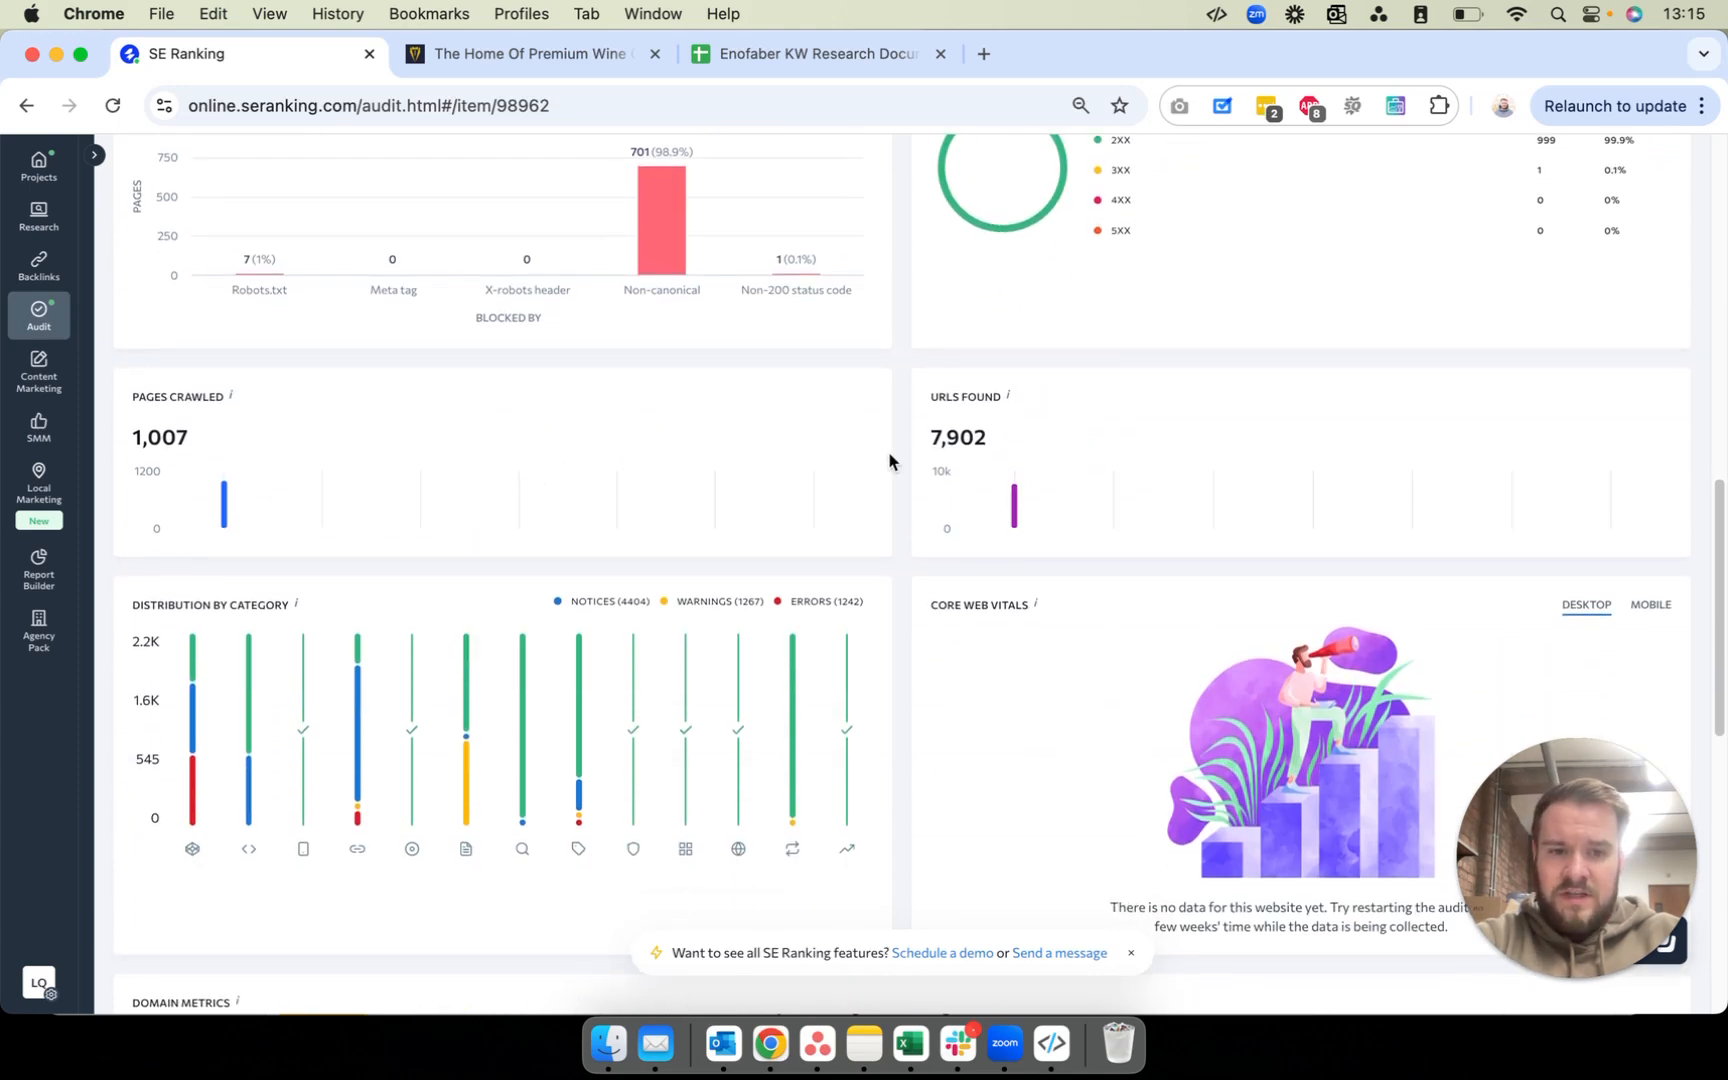
scroll(875, 460, "up", 10)
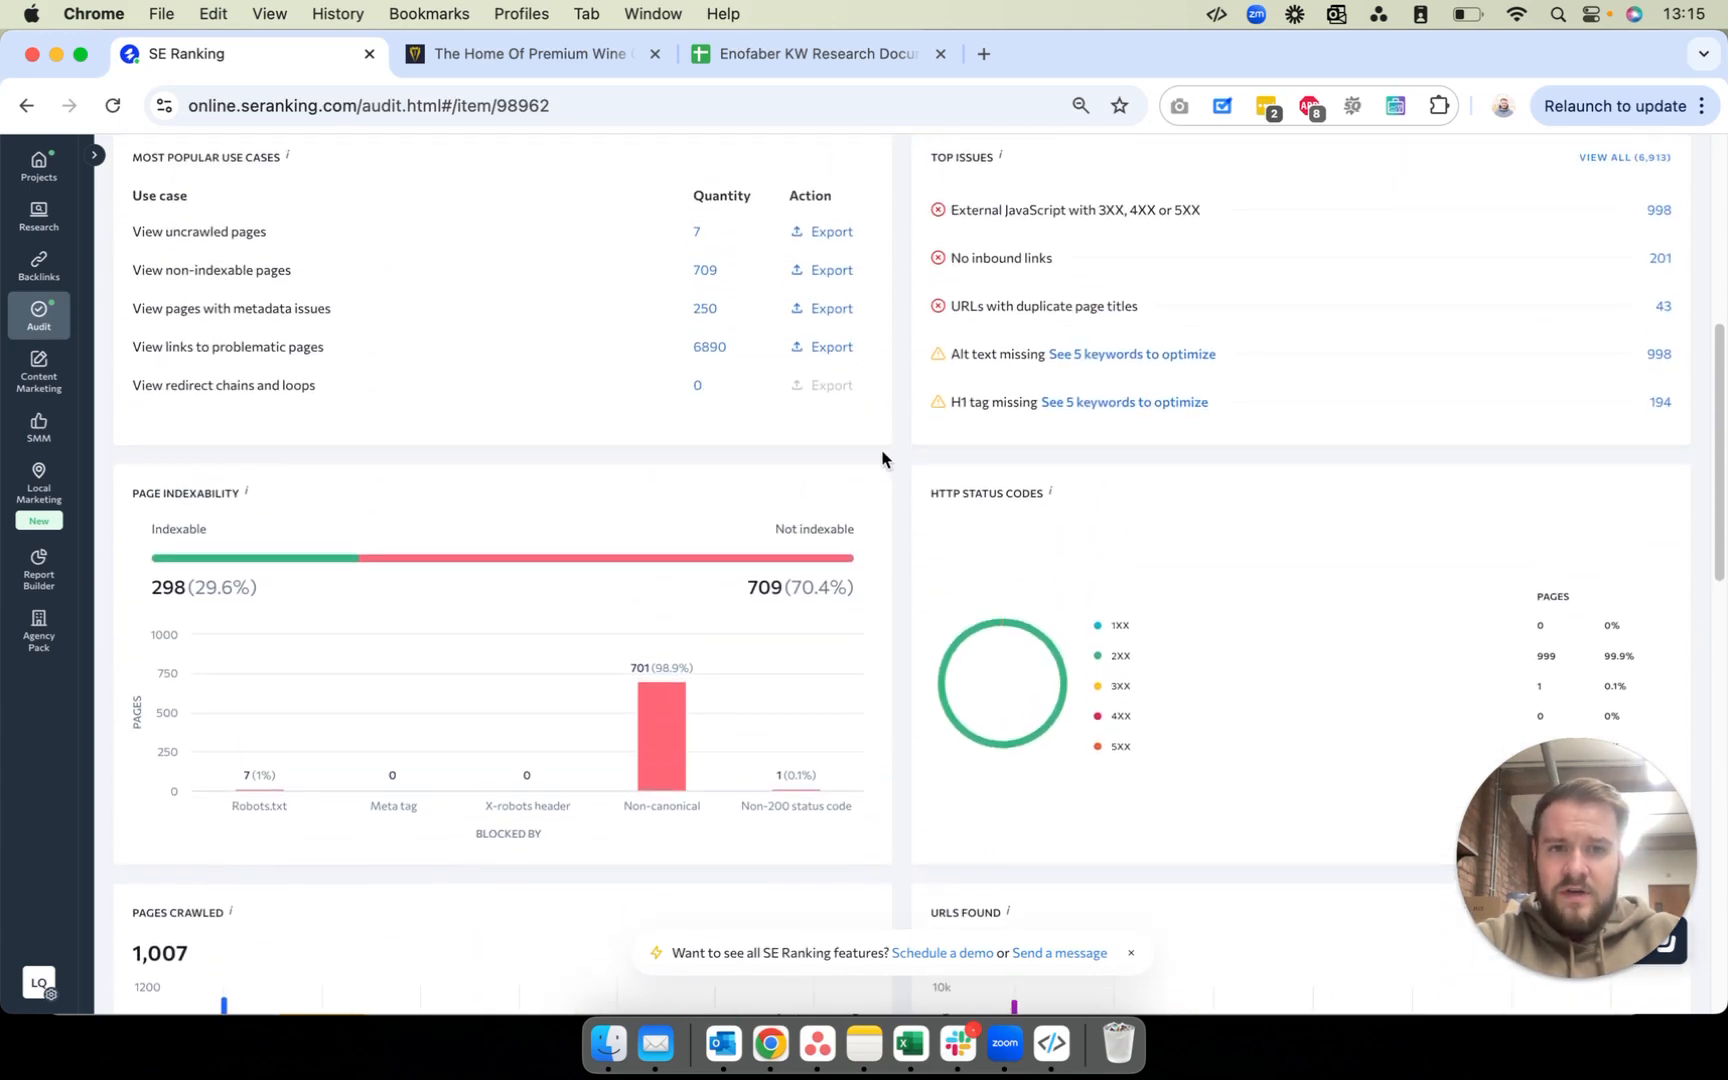
scroll(880, 455, "up", 4)
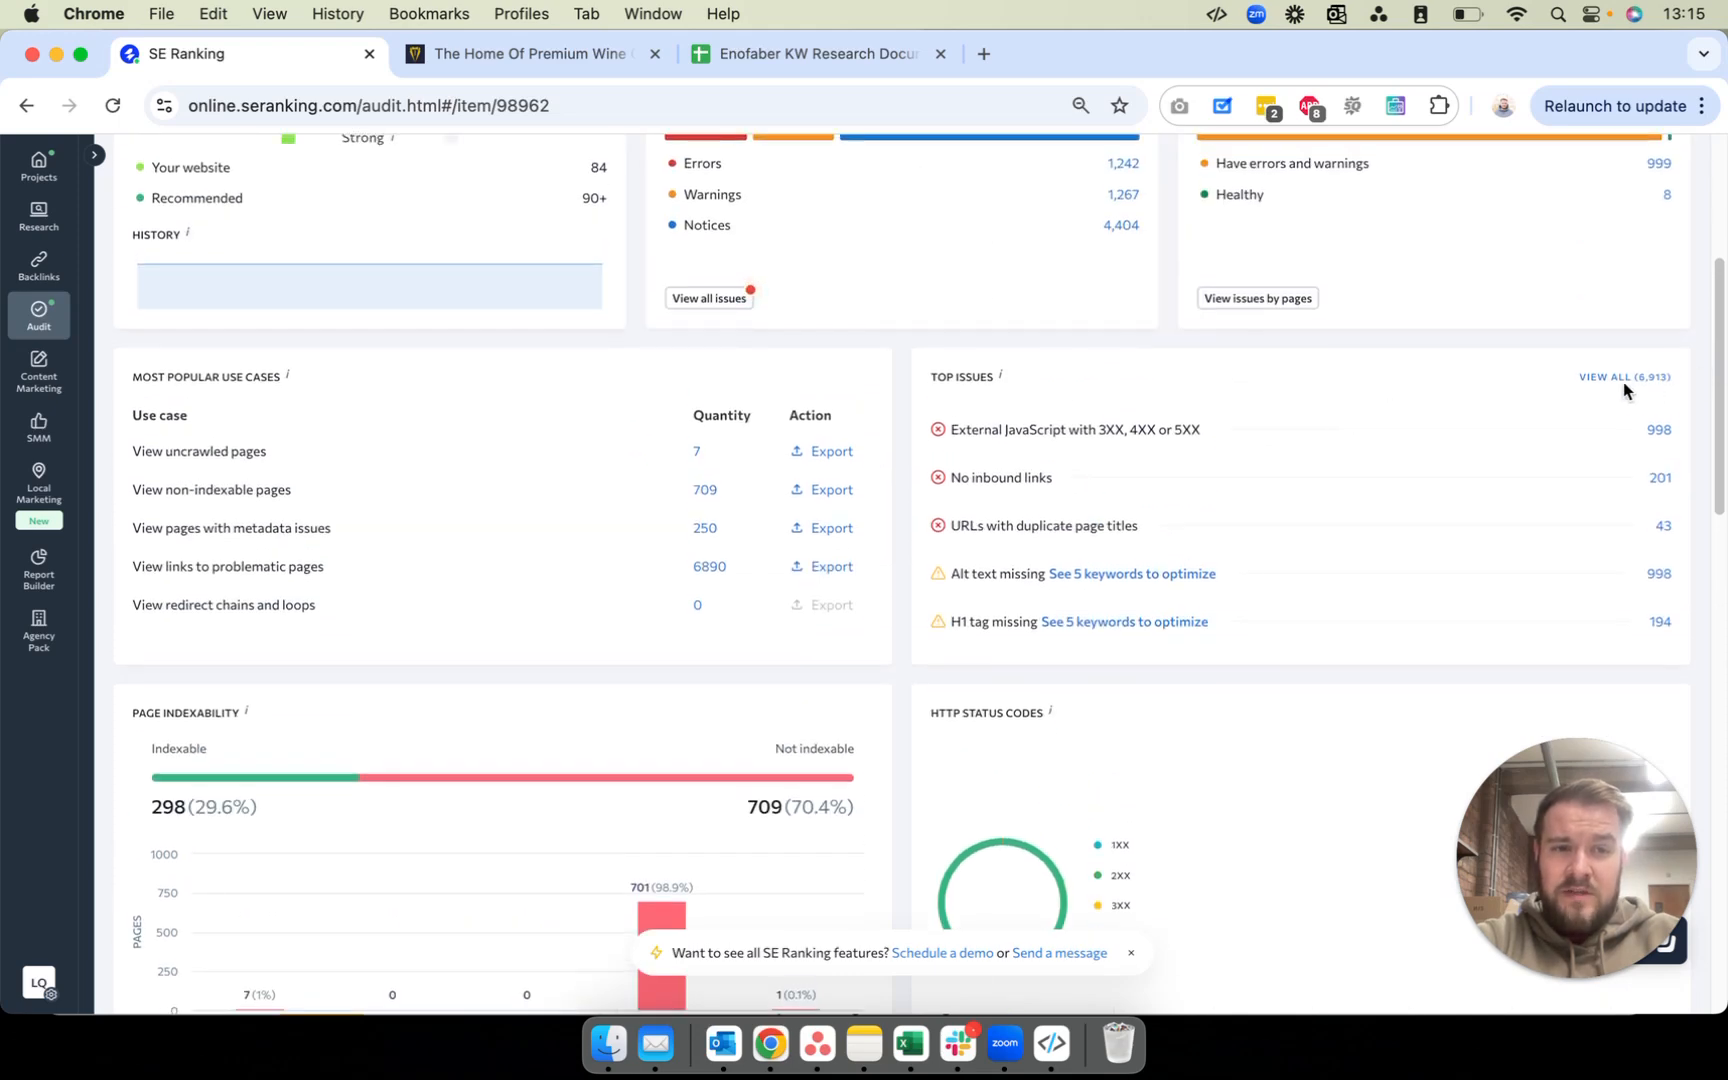
Step: Open the full list of issues from the overview and review the Crawling & Indexing, Redirects and Meta Tags sections
left_click(1619, 379)
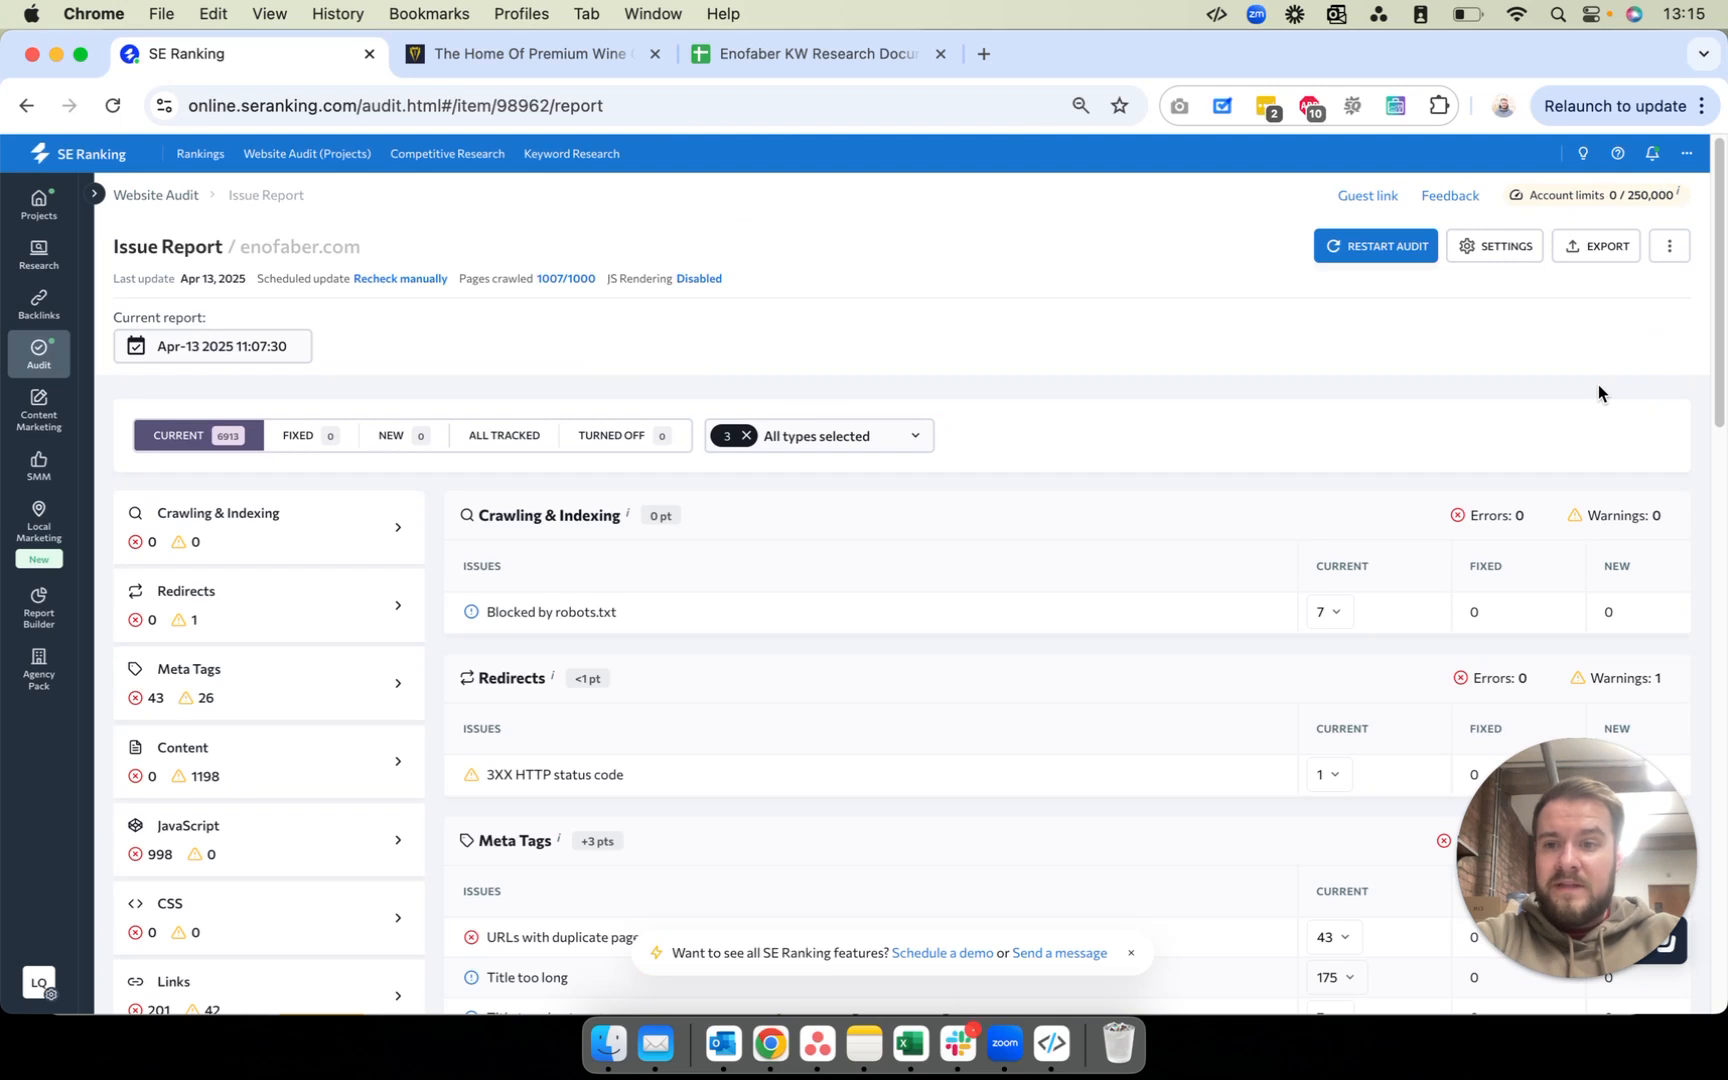
scroll(788, 495, "down", 2)
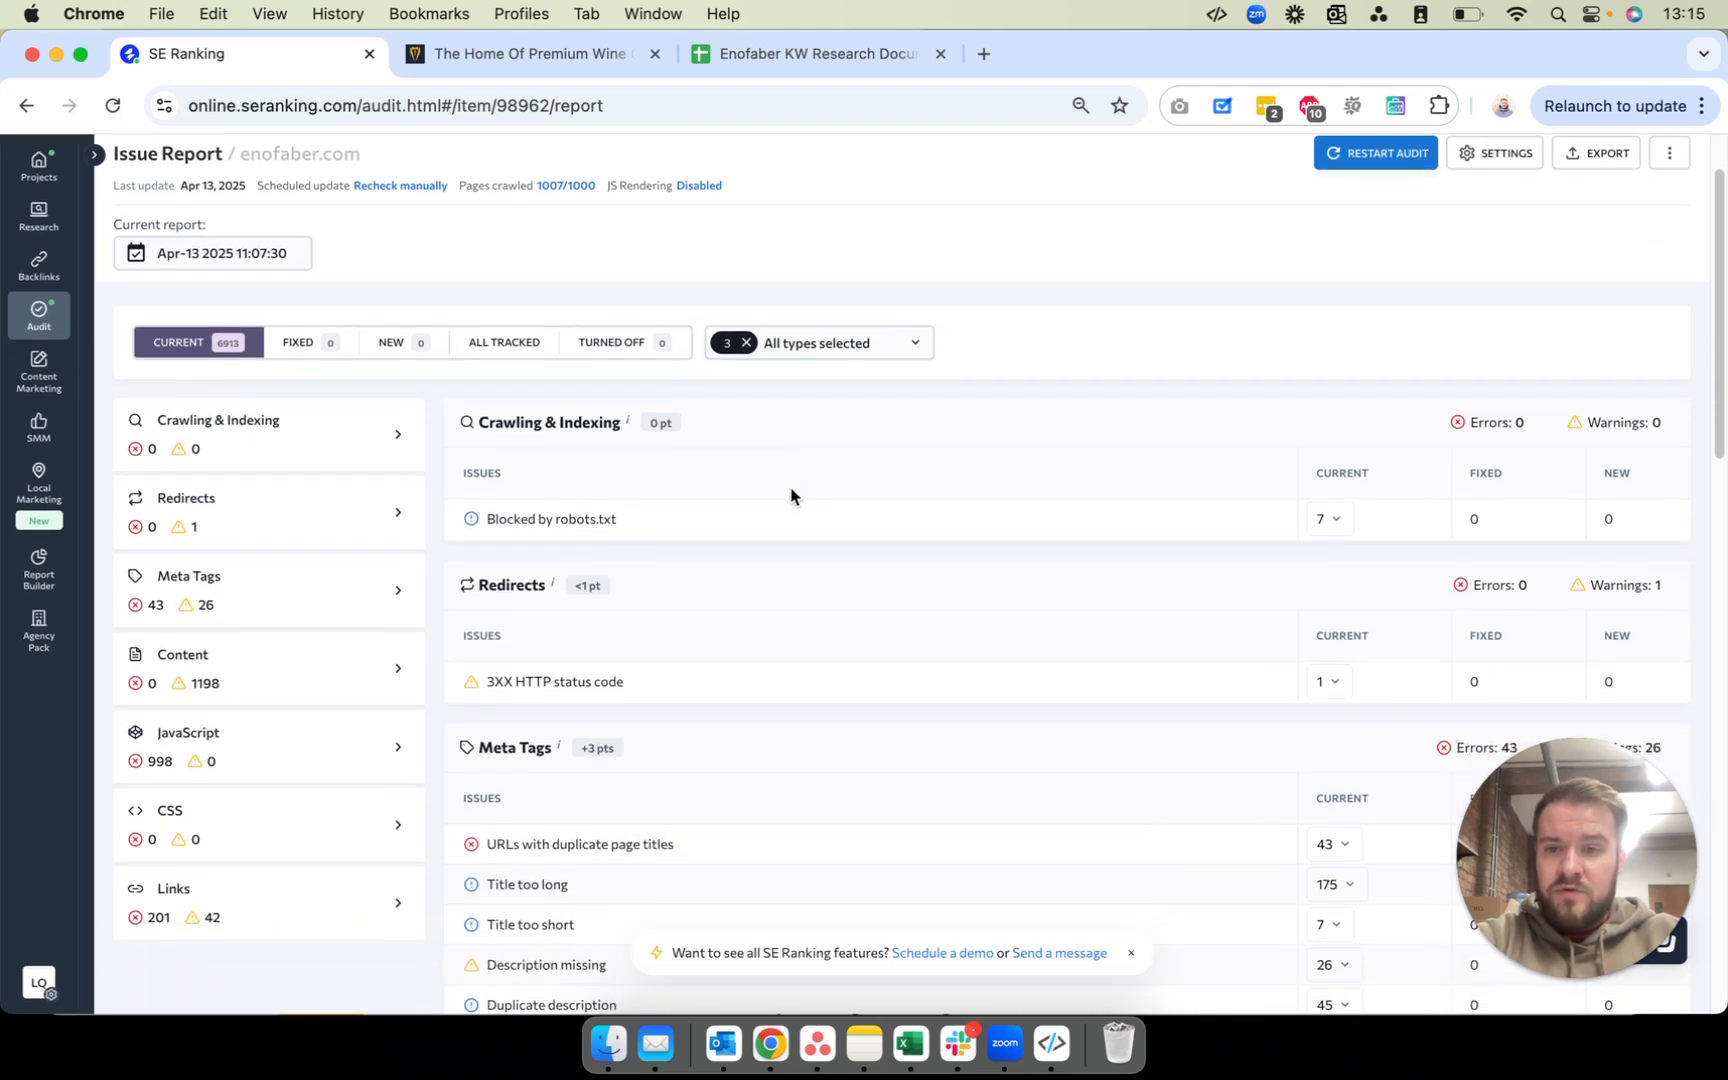
scroll(1142, 414, "up", 1)
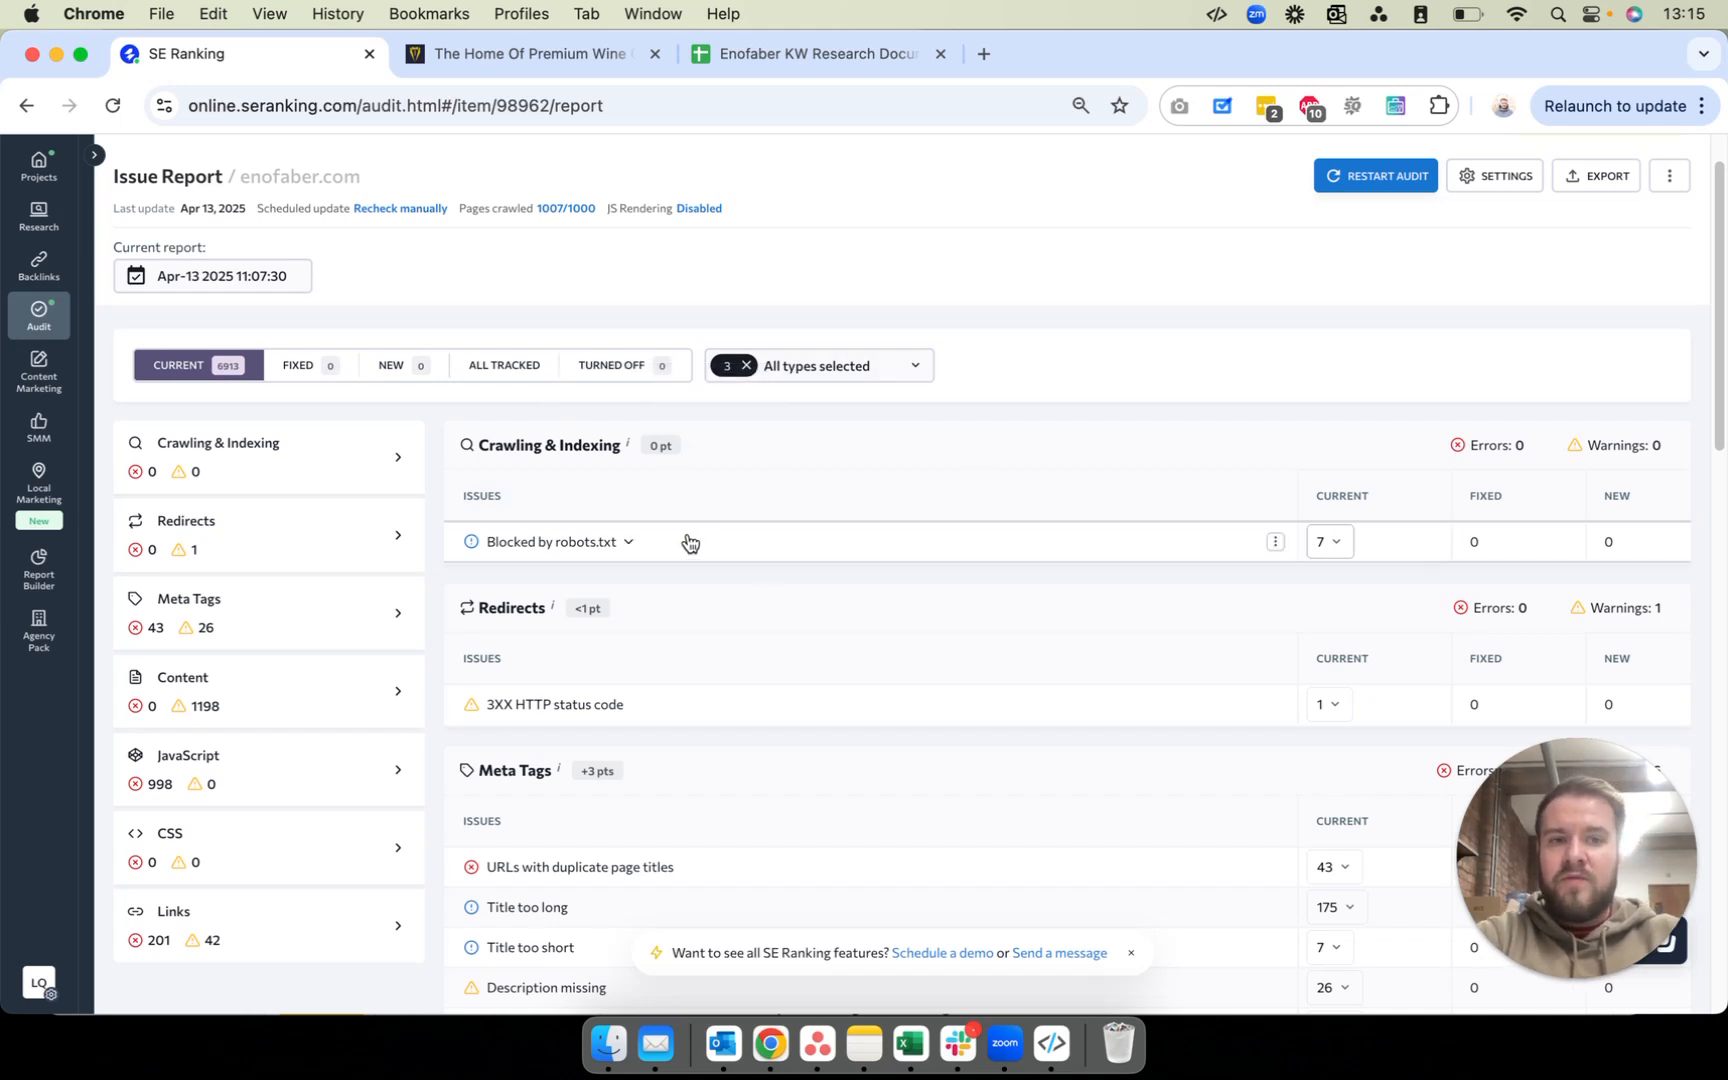
scroll(687, 535, "up", 2)
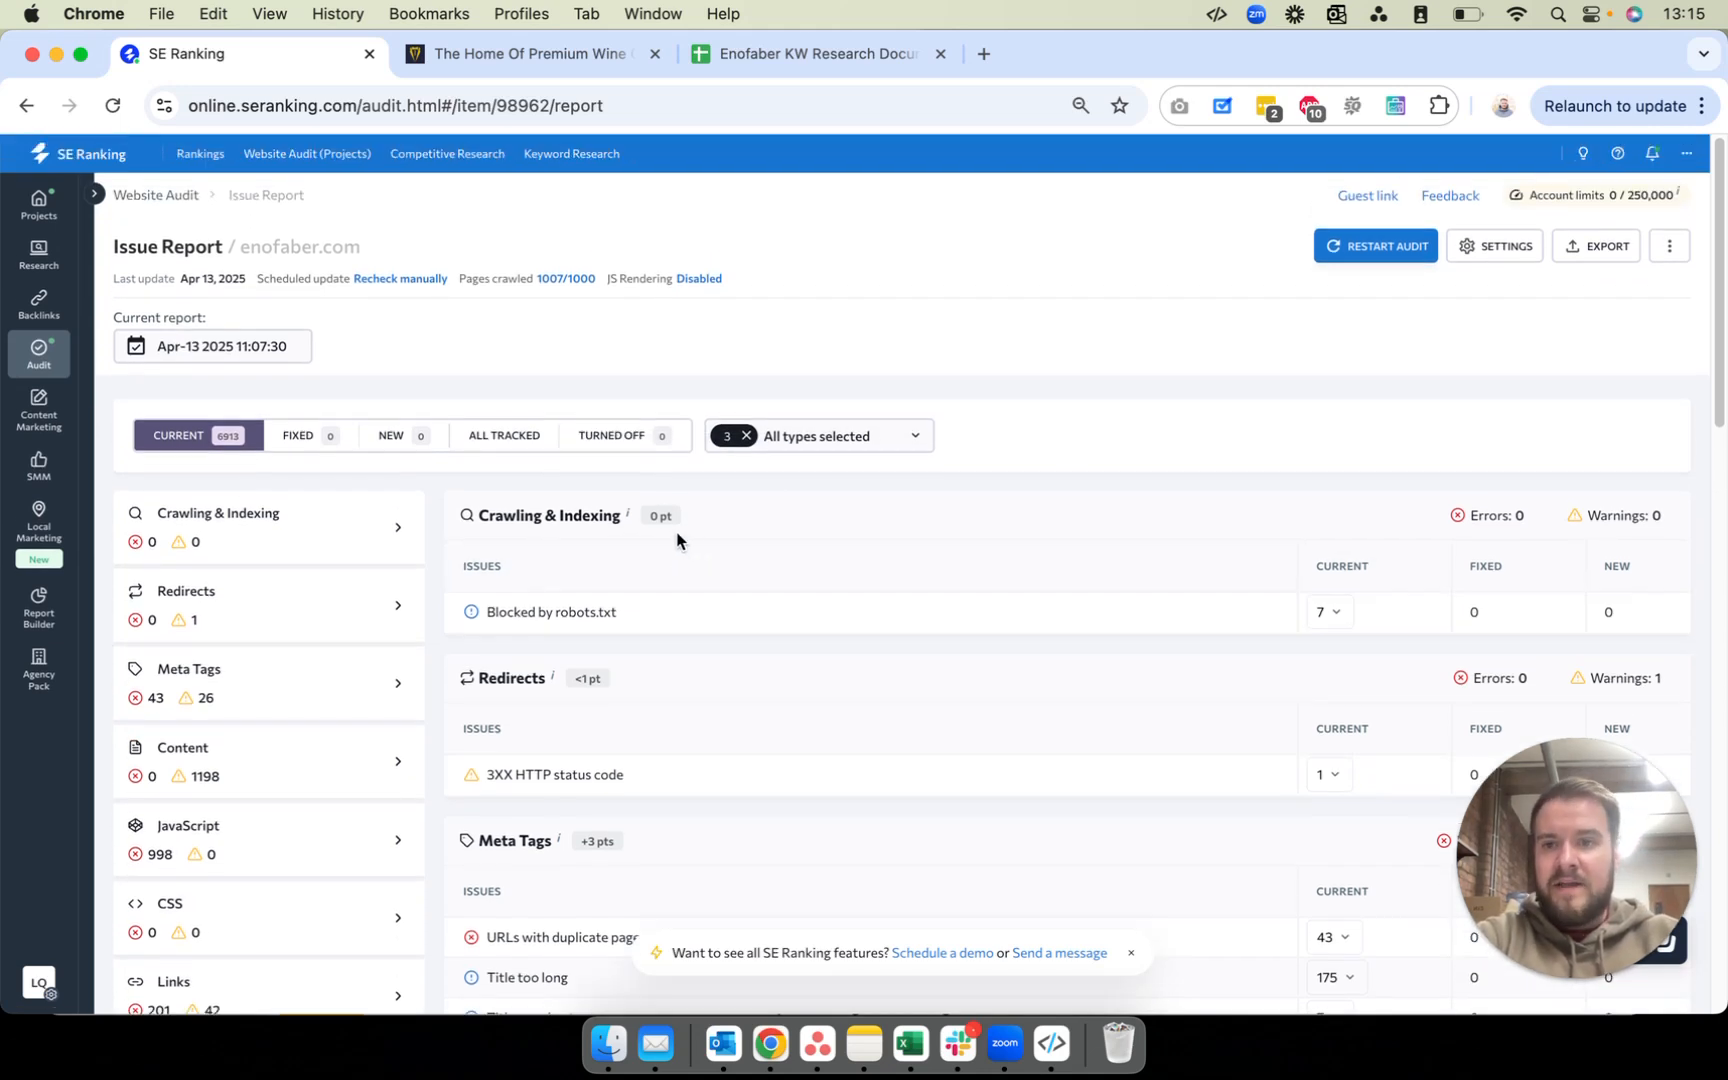
scroll(636, 615, "down", 2)
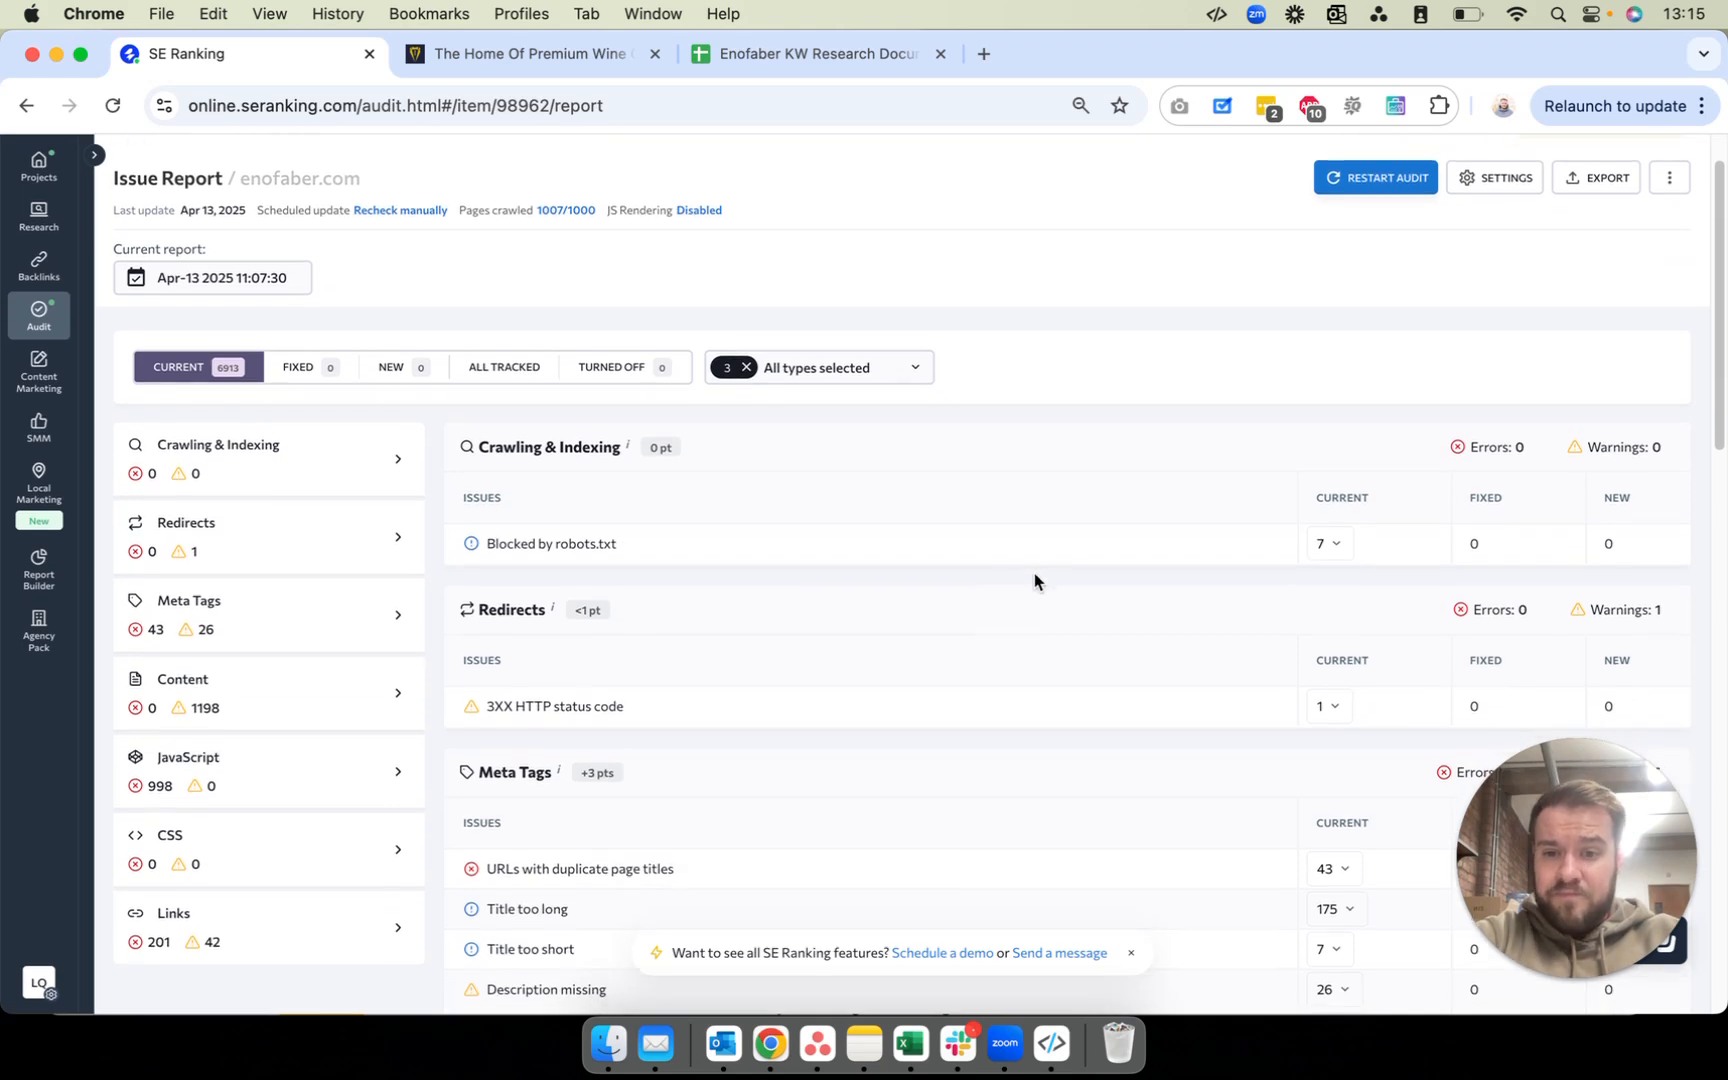
scroll(1034, 578, "down", 4)
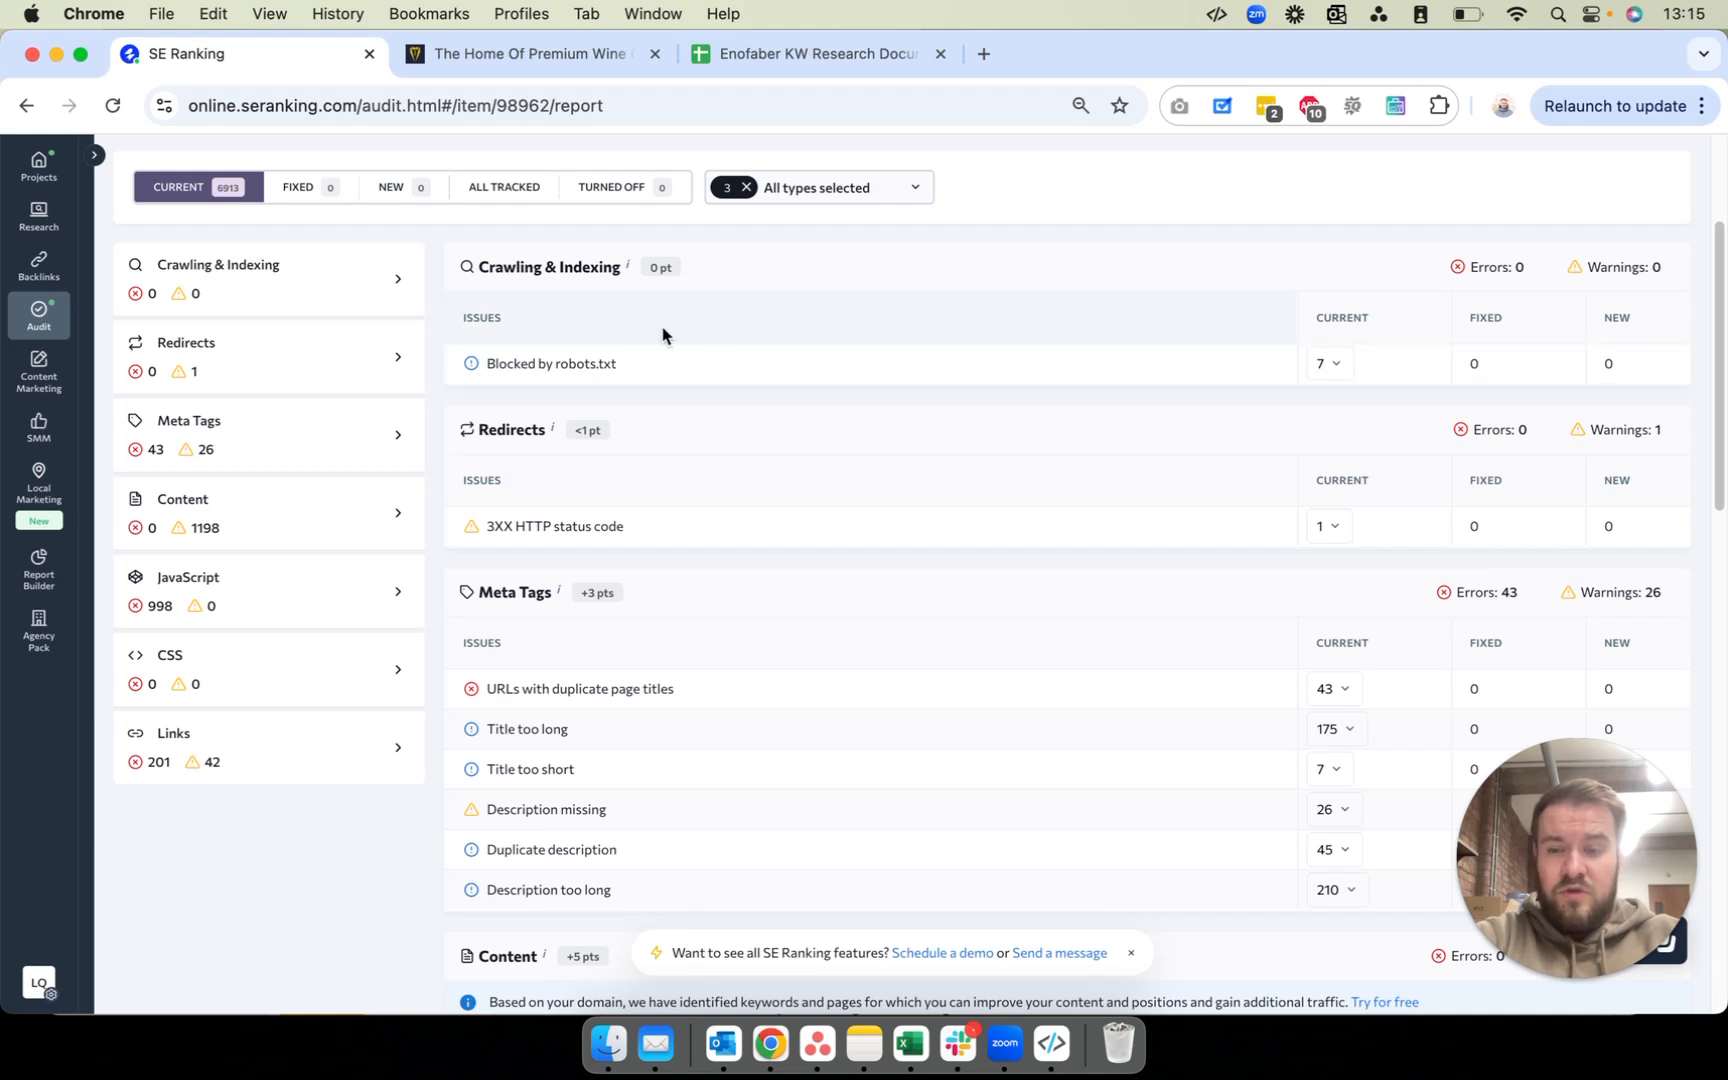
scroll(590, 390, "down", 2)
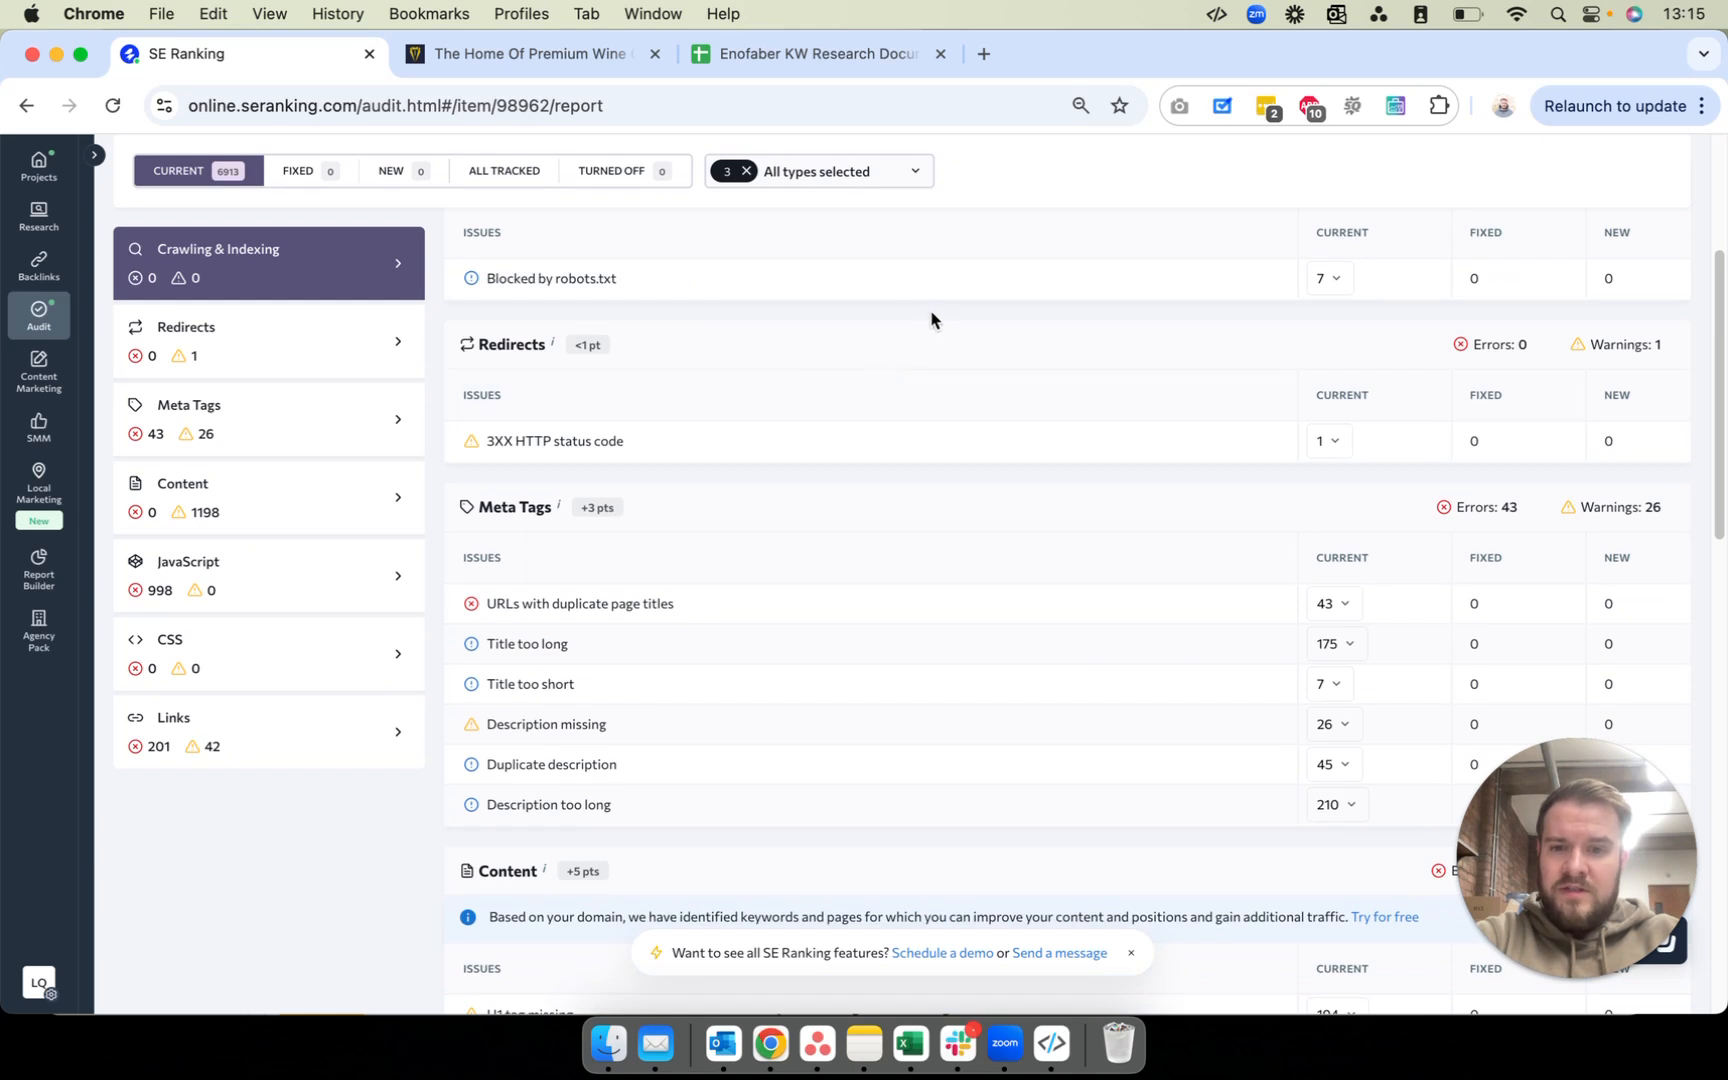
scroll(937, 318, "down", 1)
scroll(679, 625, "down", 4)
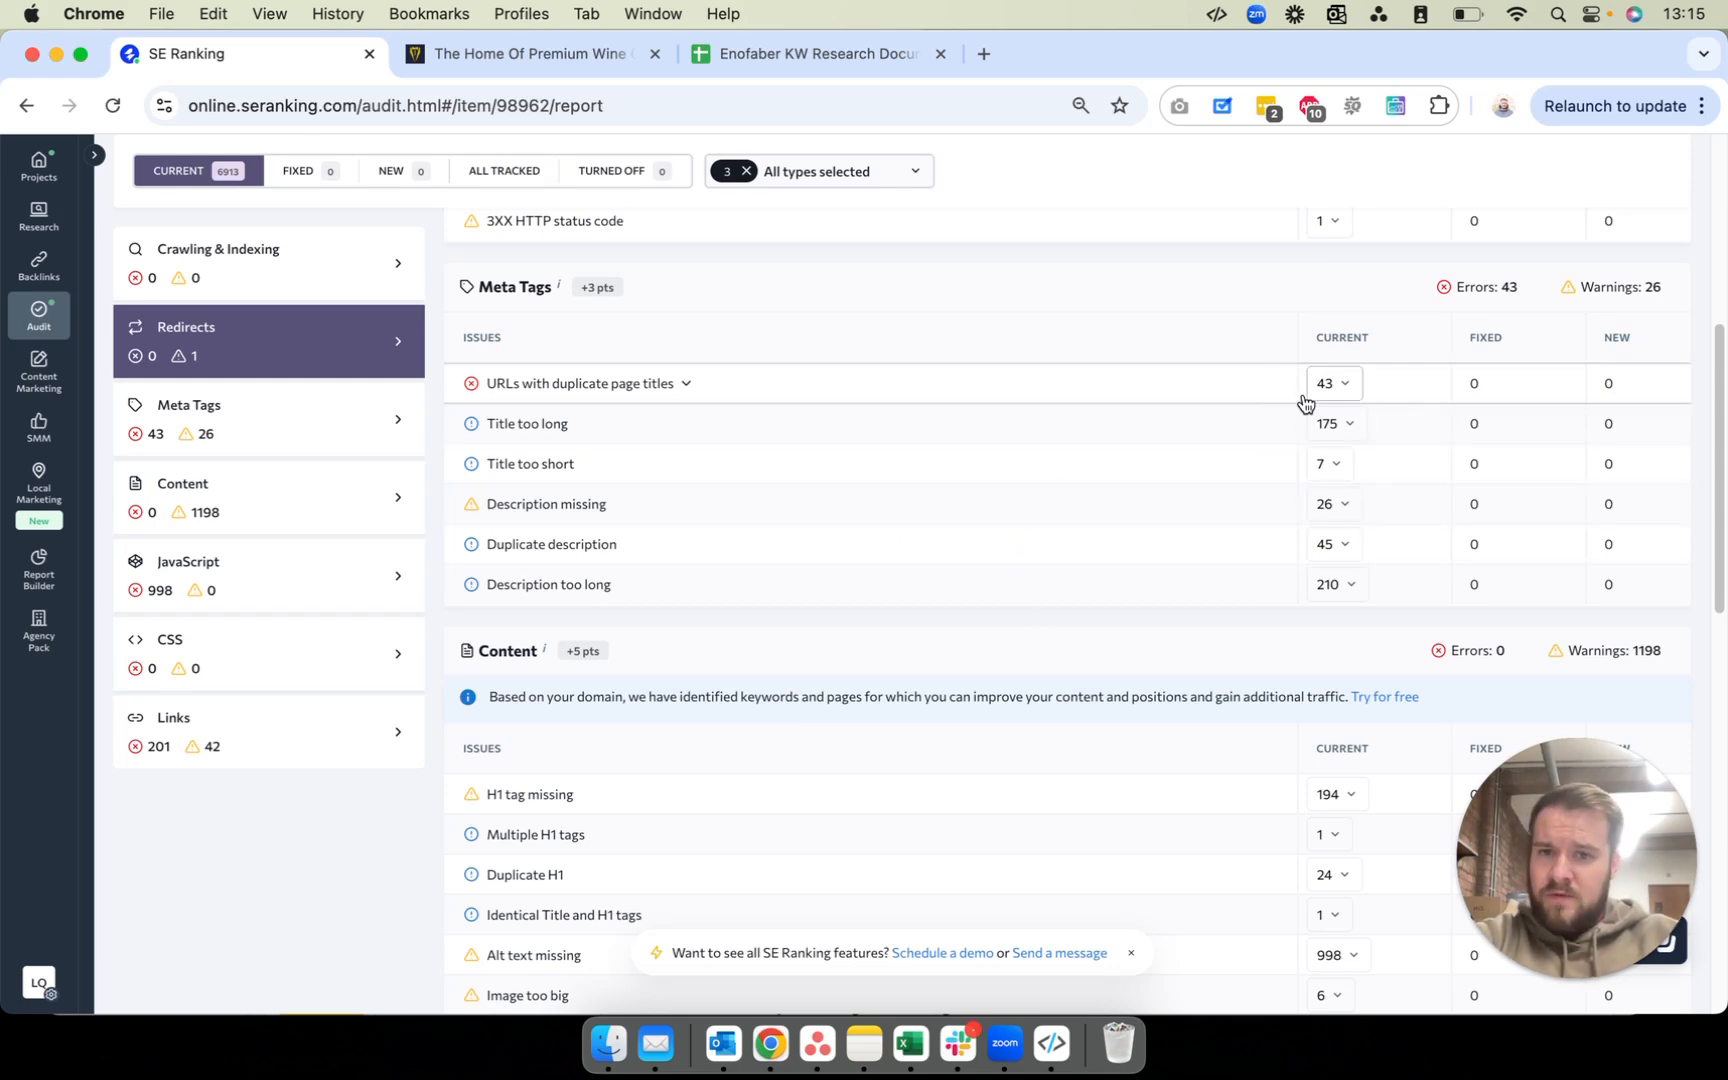
Step: Inspect the pages listed under the URLs with duplicate page titles issue, and collapse the list again
left_click(1331, 383)
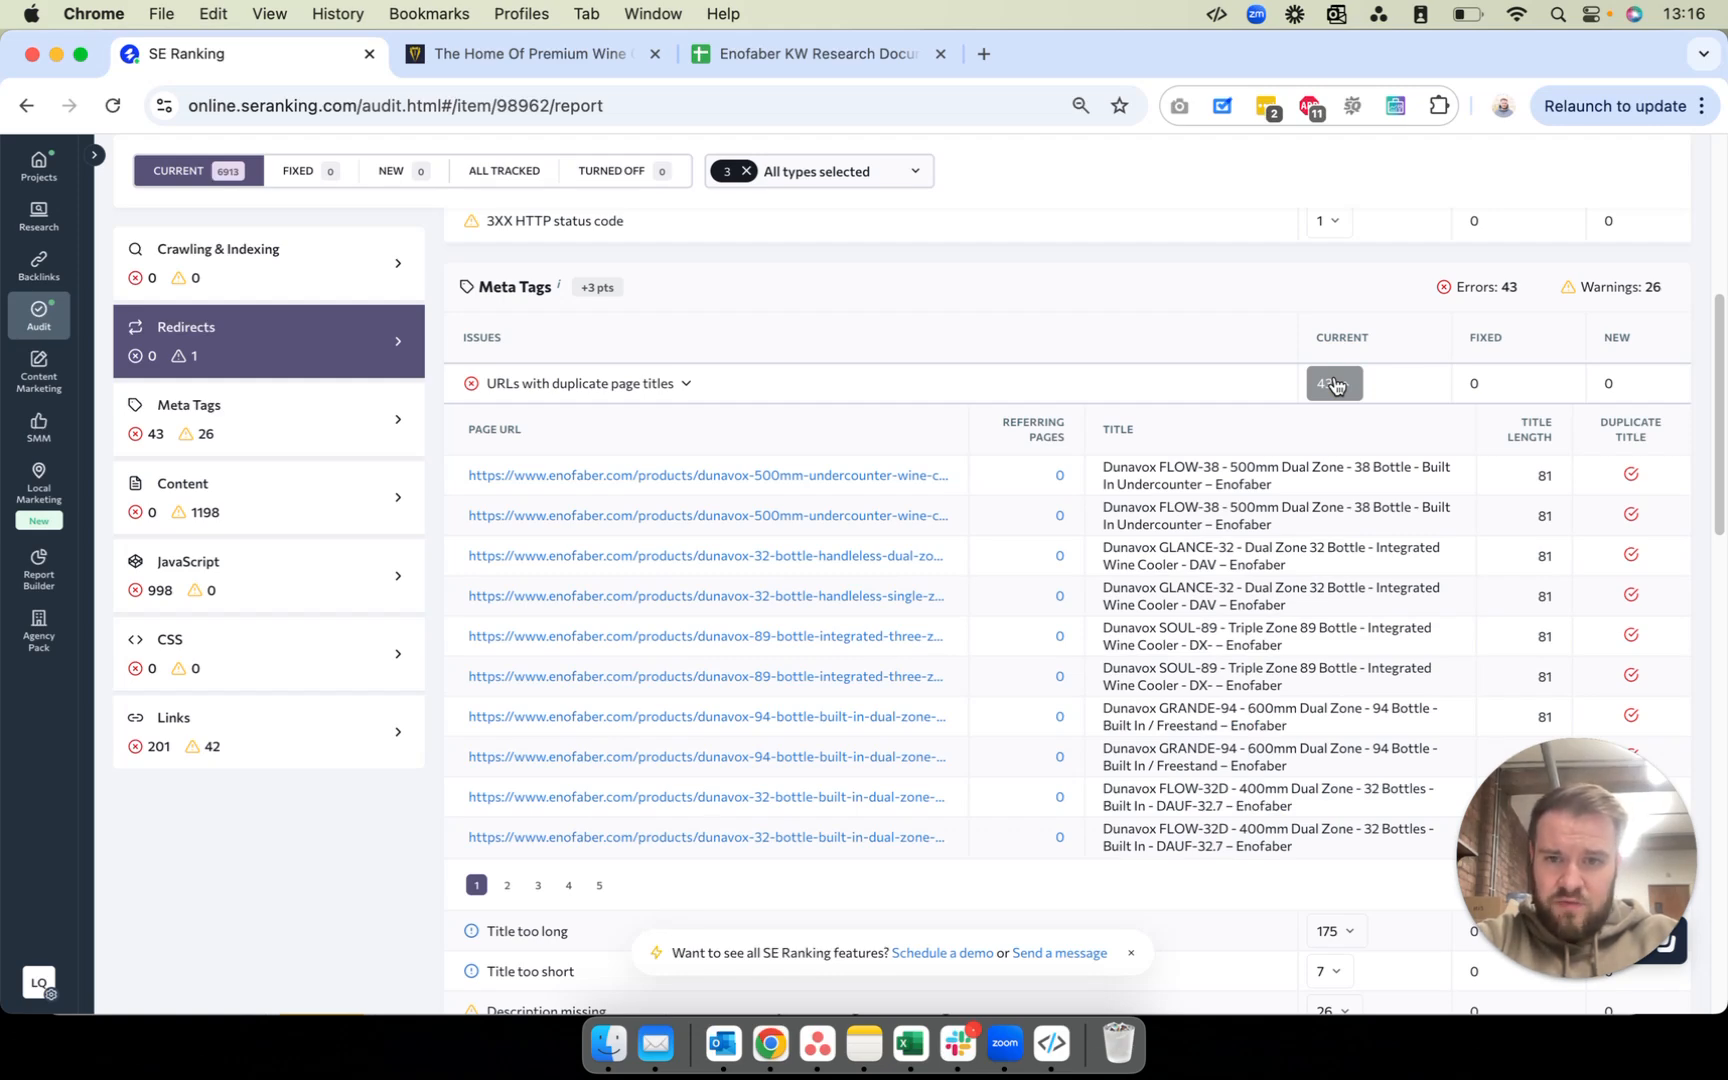
scroll(700, 615, "down", 4)
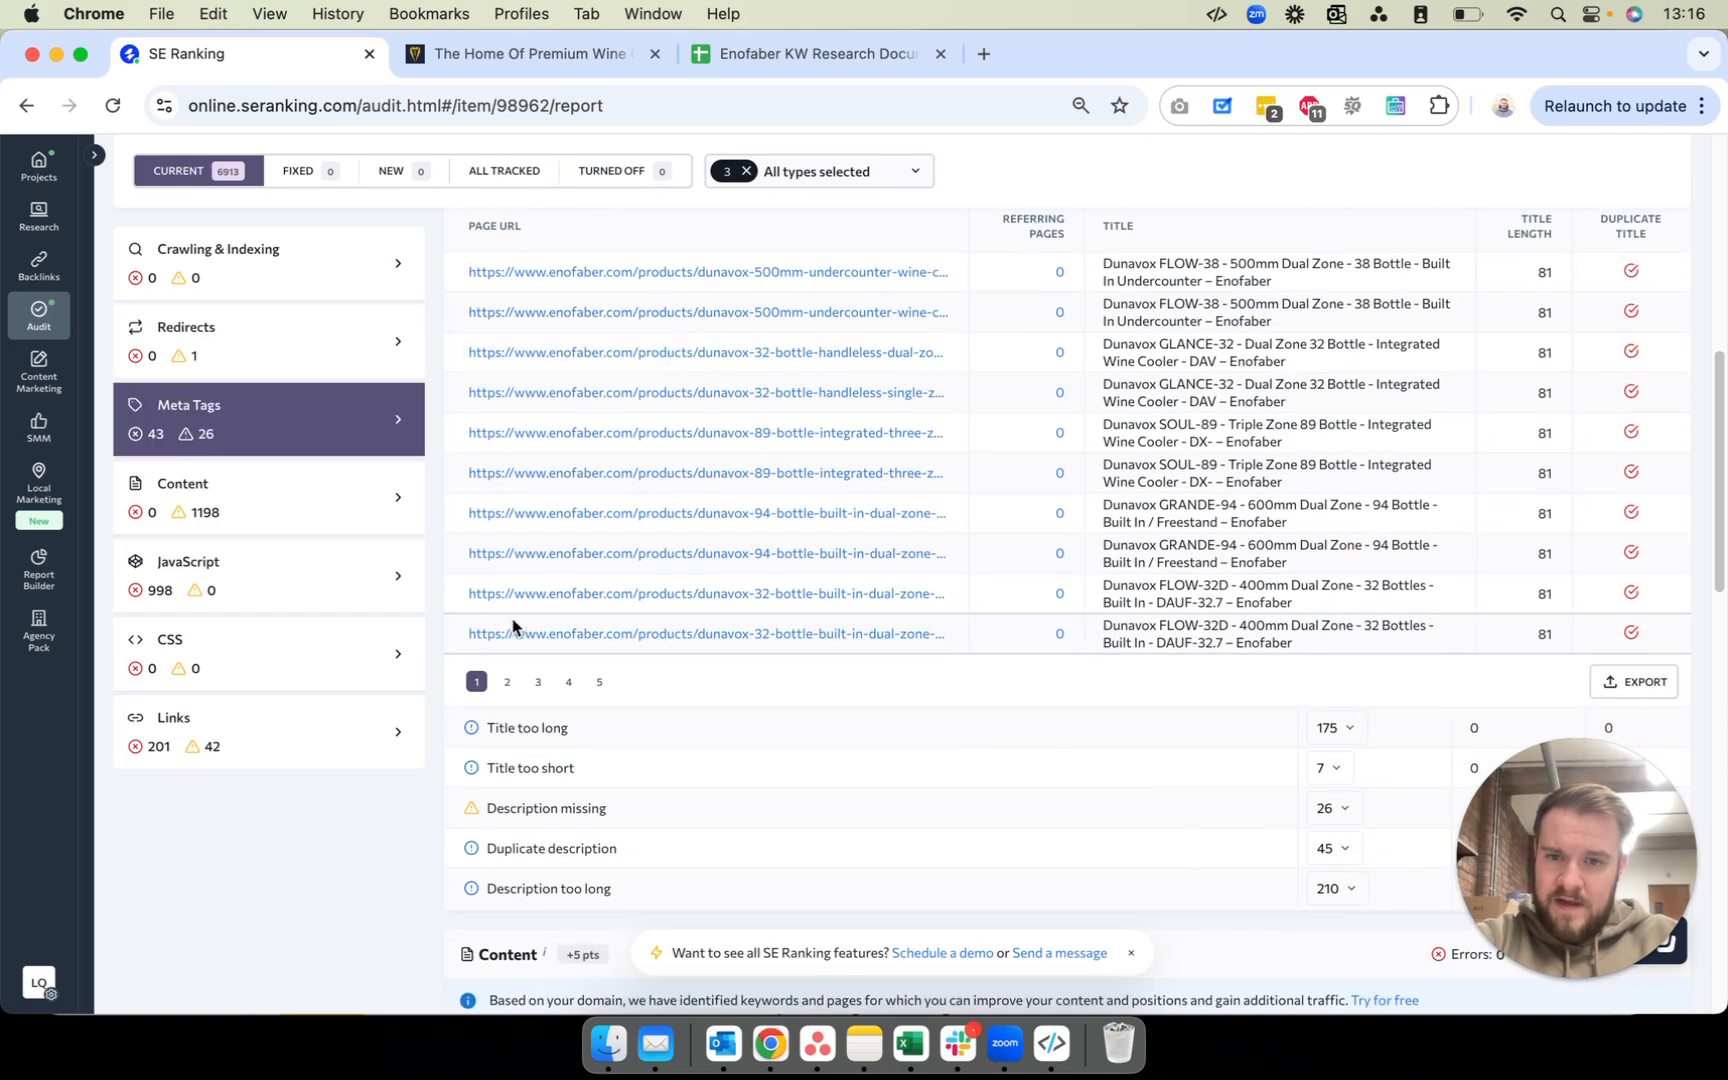
scroll(1388, 263, "up", 1)
left_click(1331, 233)
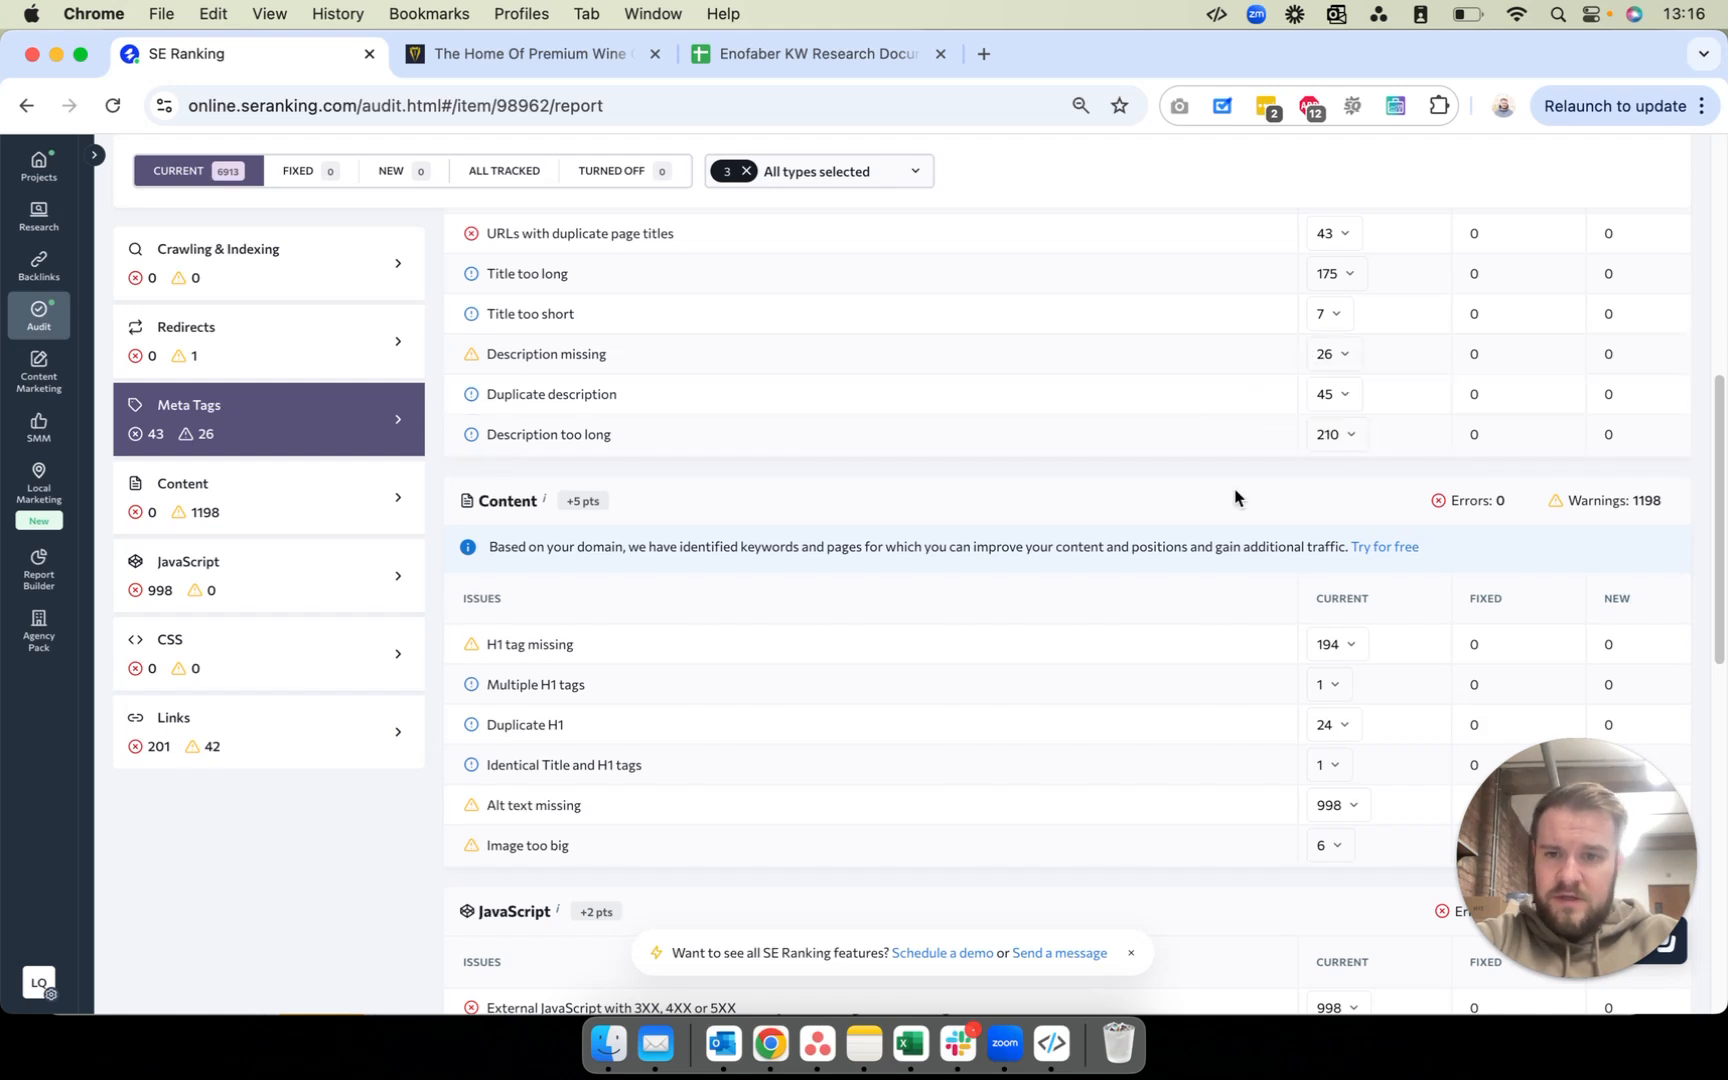
Step: Check which pages are listed under the H1 tag missing issue in the Content section, and collapse the list
scroll(1258, 525, "down", 1)
scroll(1258, 525, "down", 1)
left_click(1338, 601)
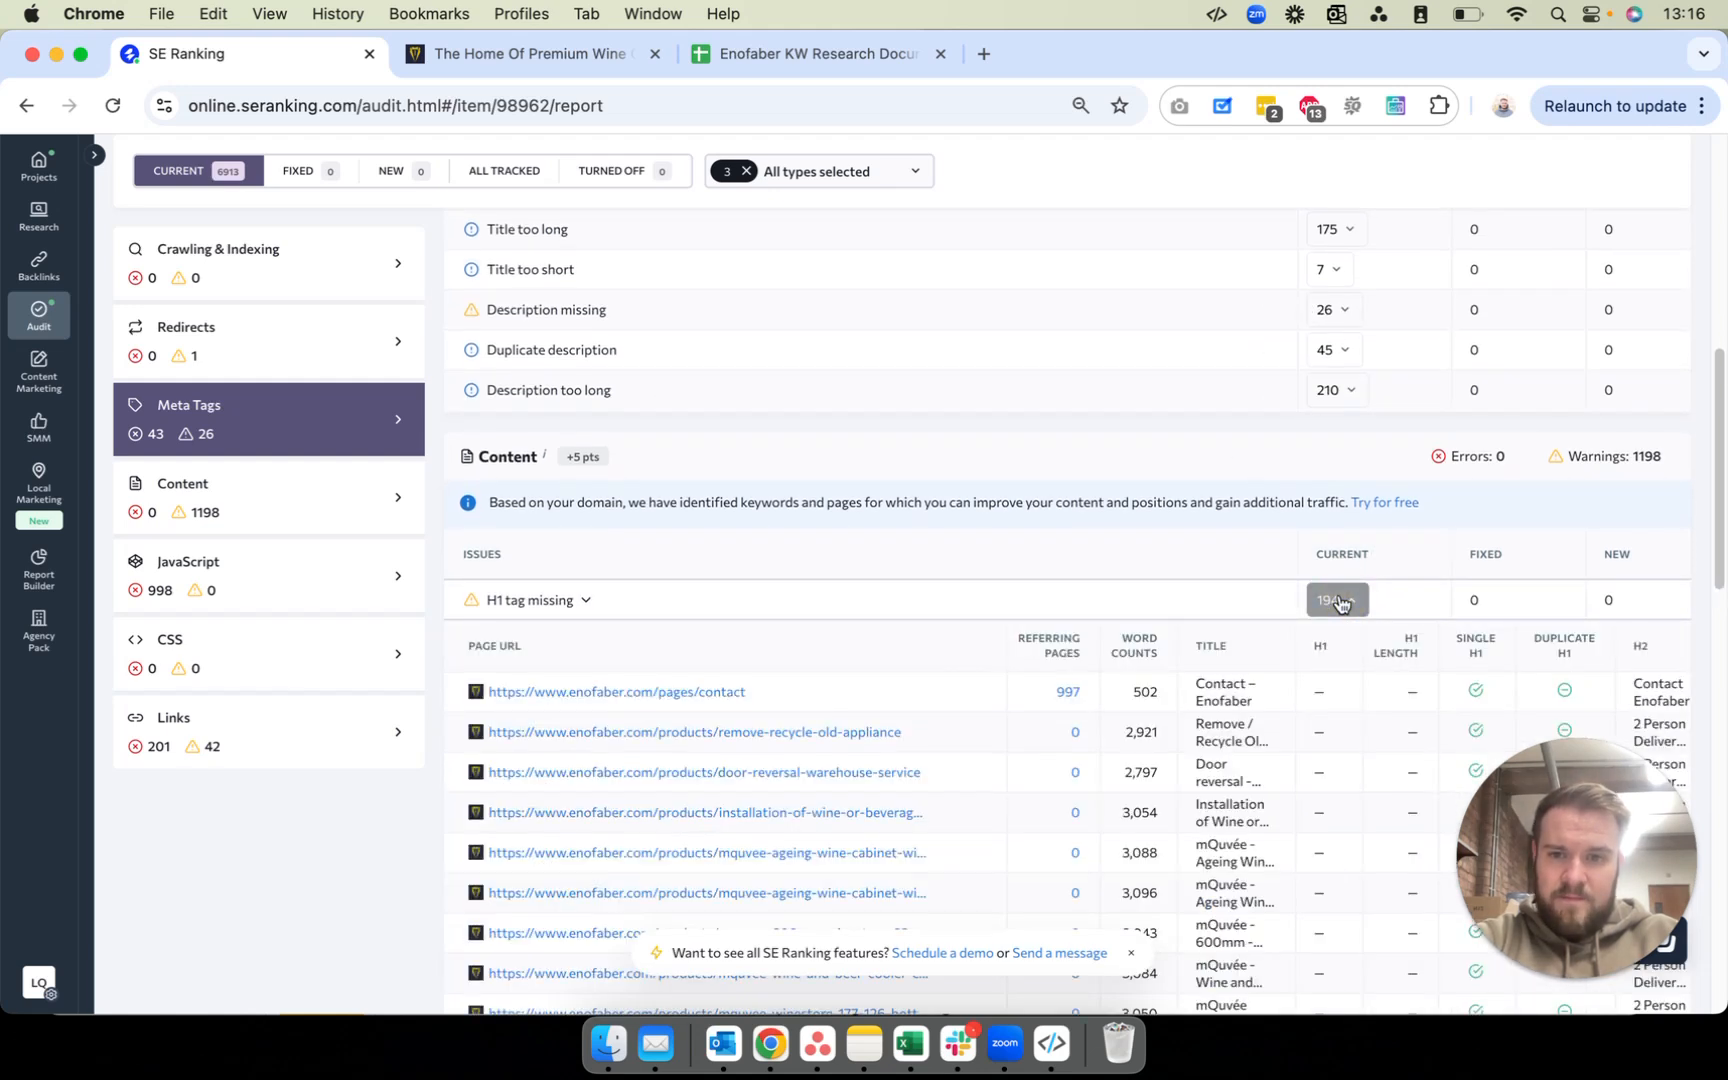
left_click(1340, 601)
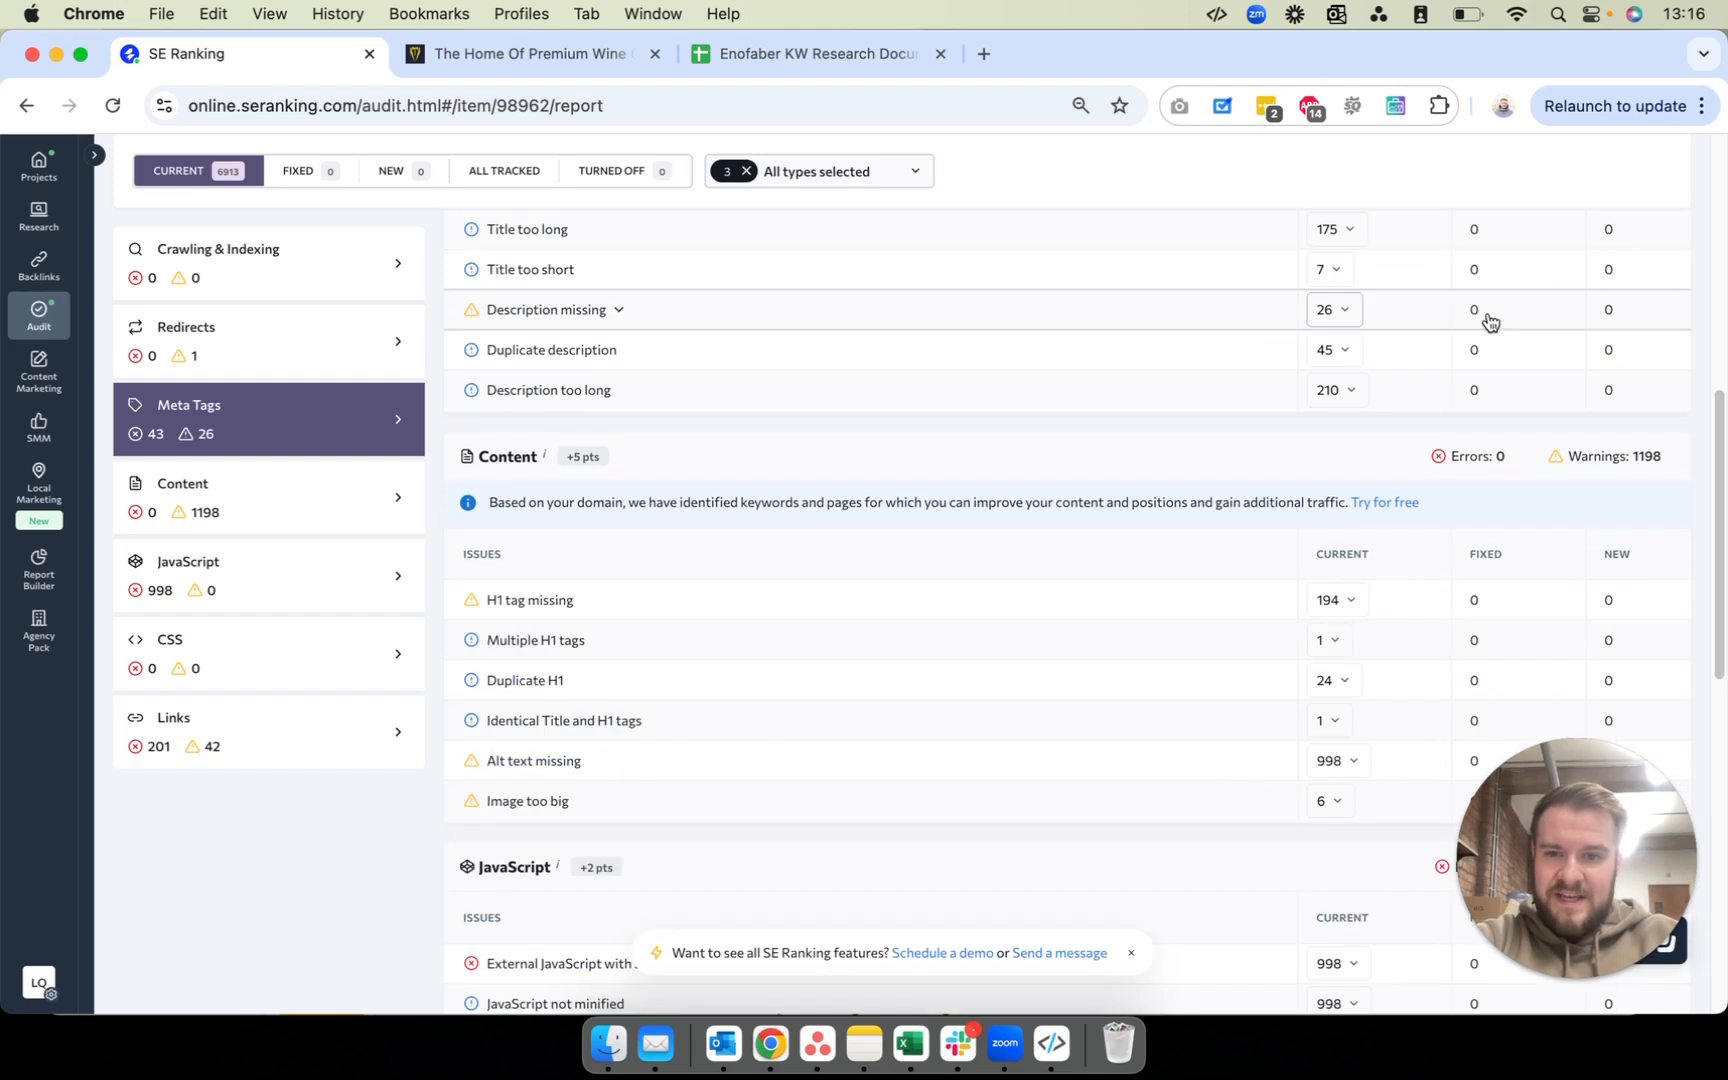
Step: Look through the remaining Content, JavaScript, CSS and Links issues and return to the start of the issue report
scroll(1553, 488, "down", 3)
scroll(1327, 586, "down", 5)
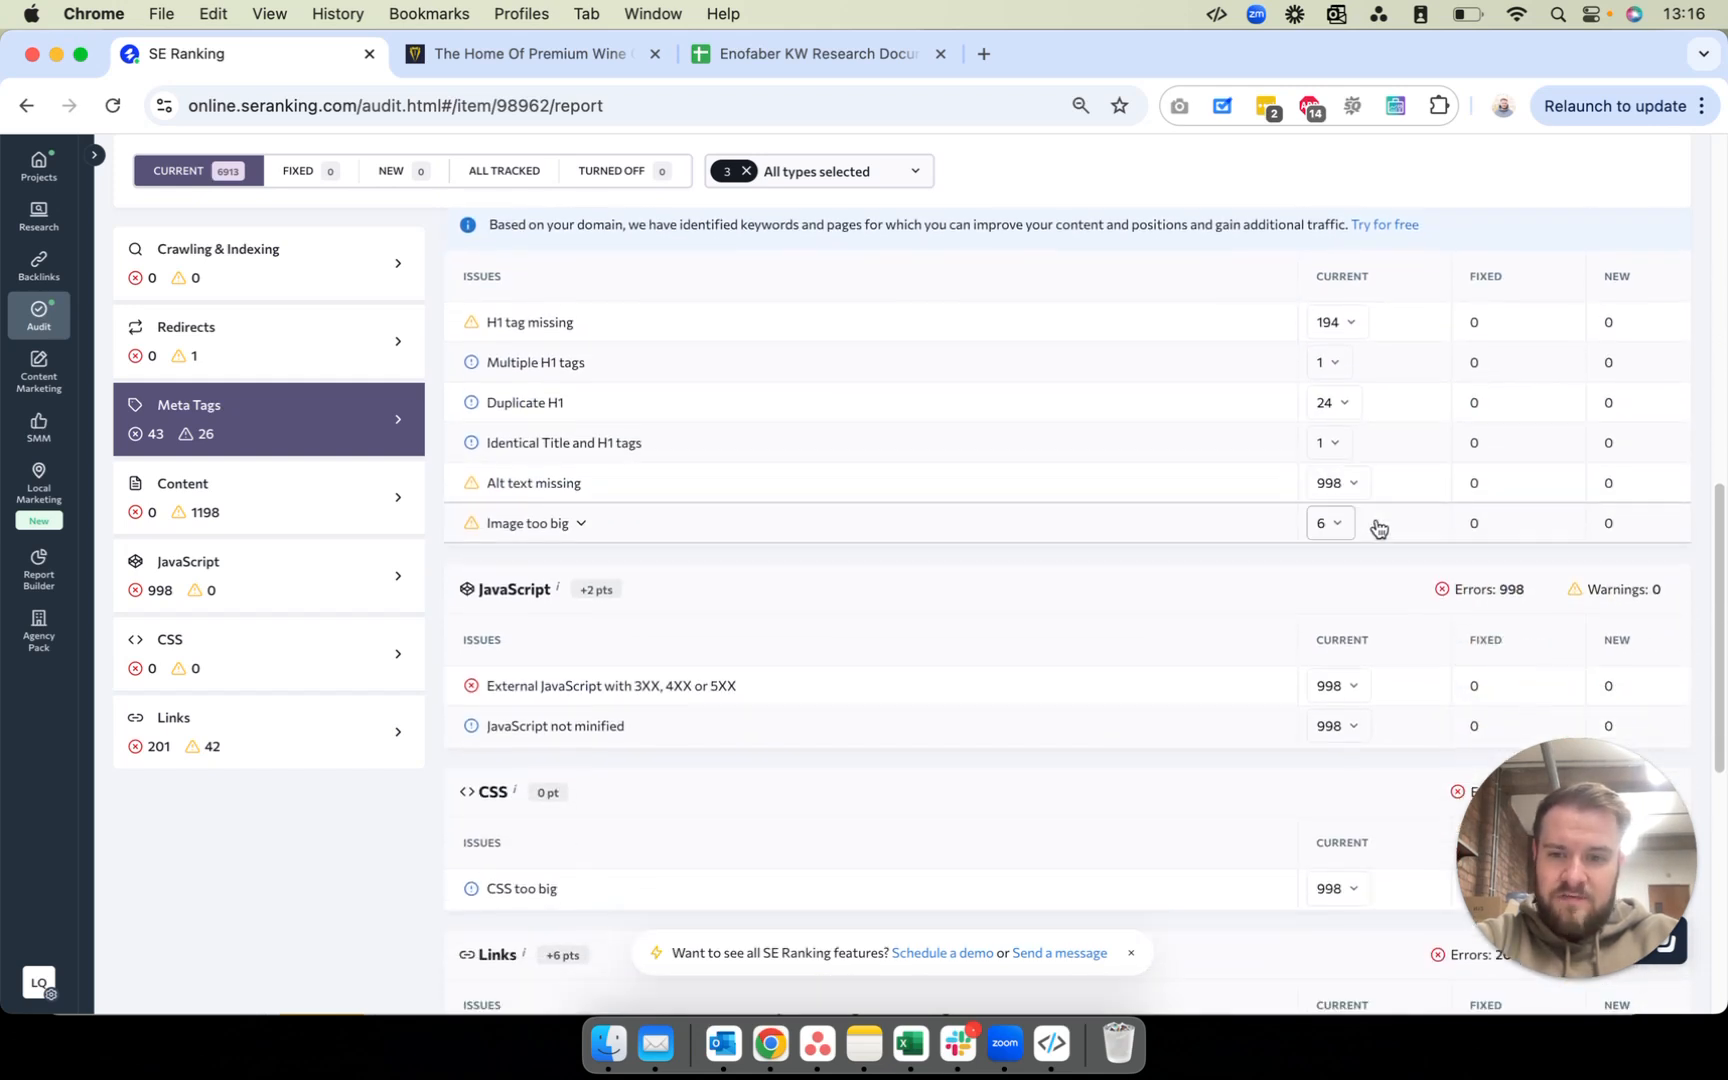
scroll(780, 470, "down", 1)
scroll(822, 415, "up", 5)
scroll(825, 410, "up", 10)
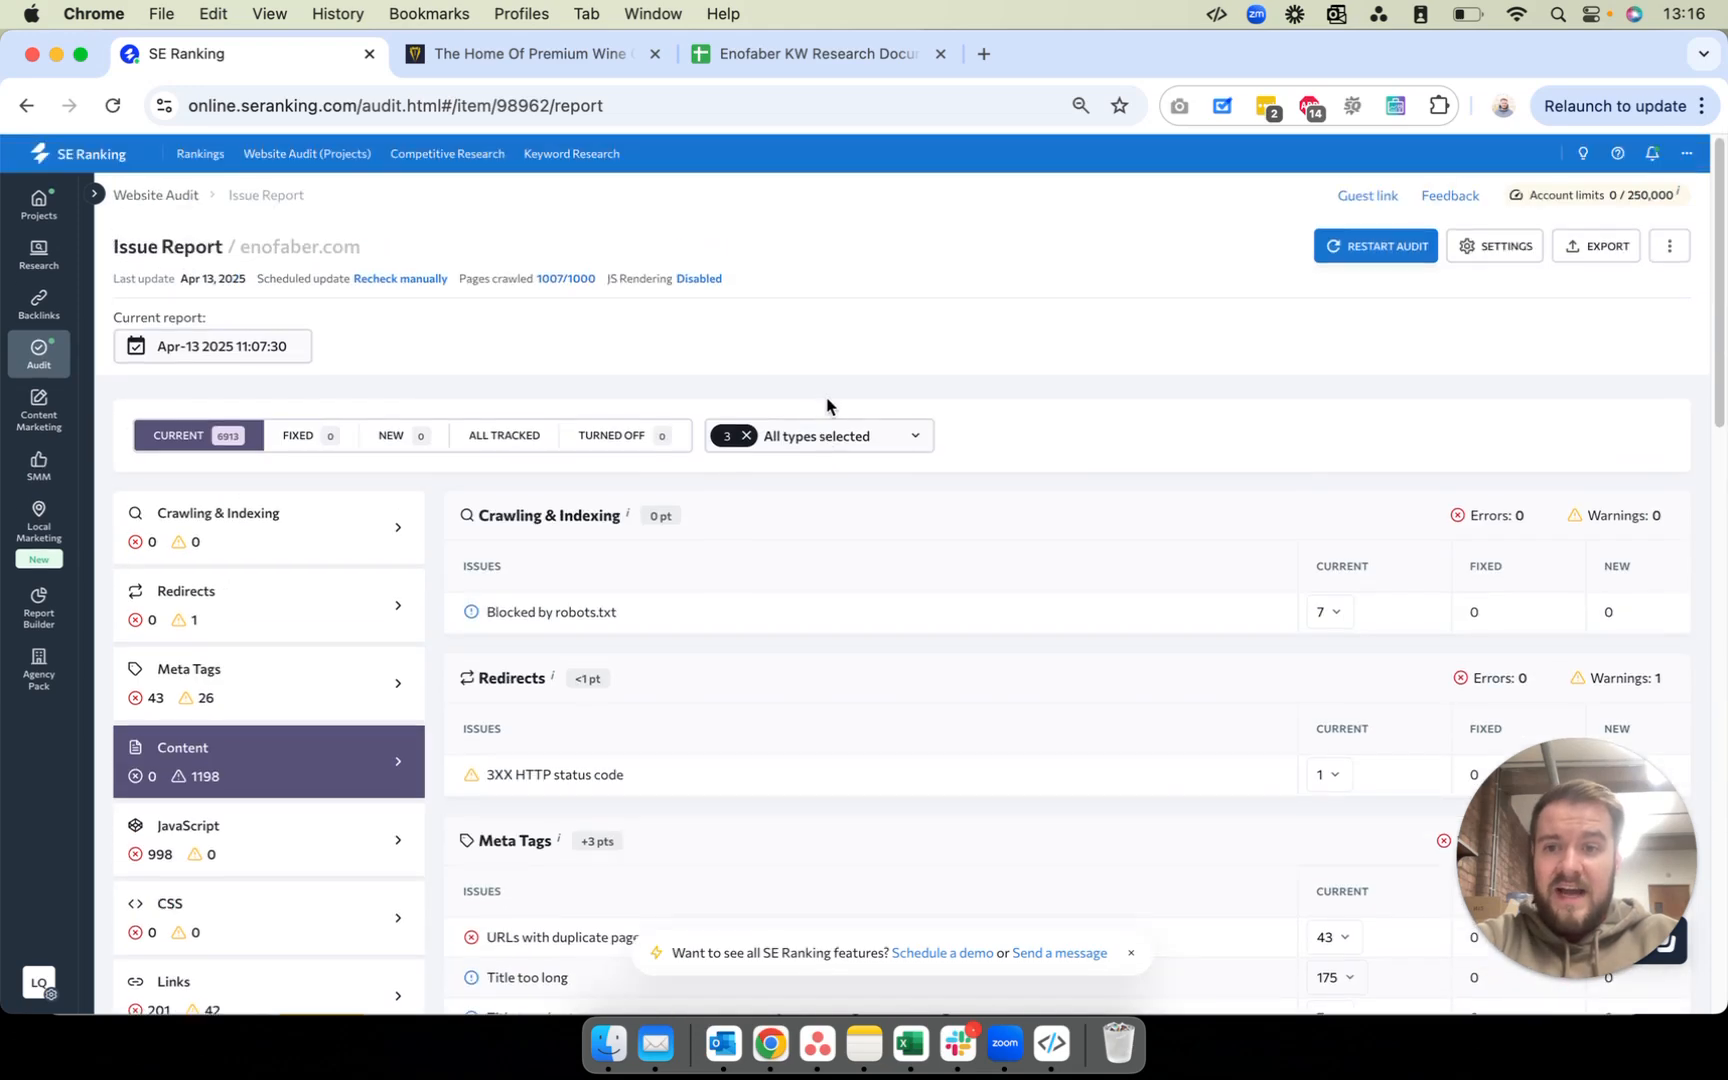
scroll(767, 575, "down", 10)
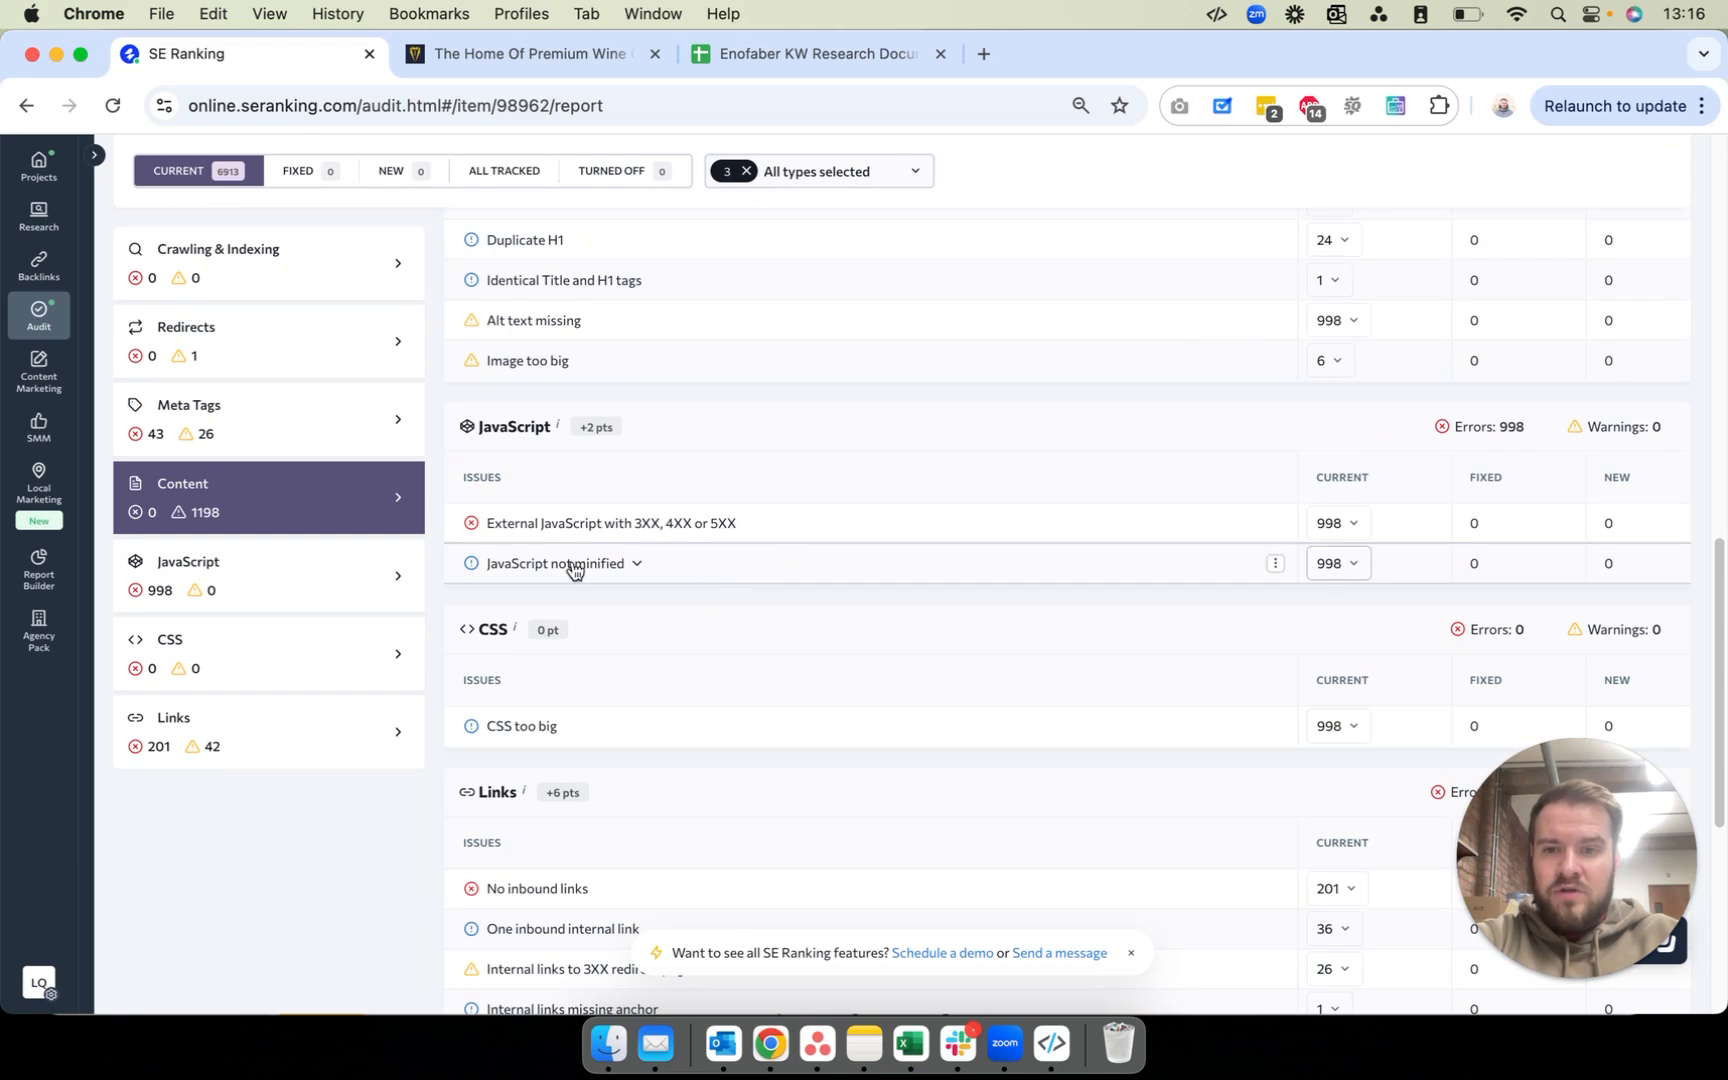
scroll(814, 563, "down", 5)
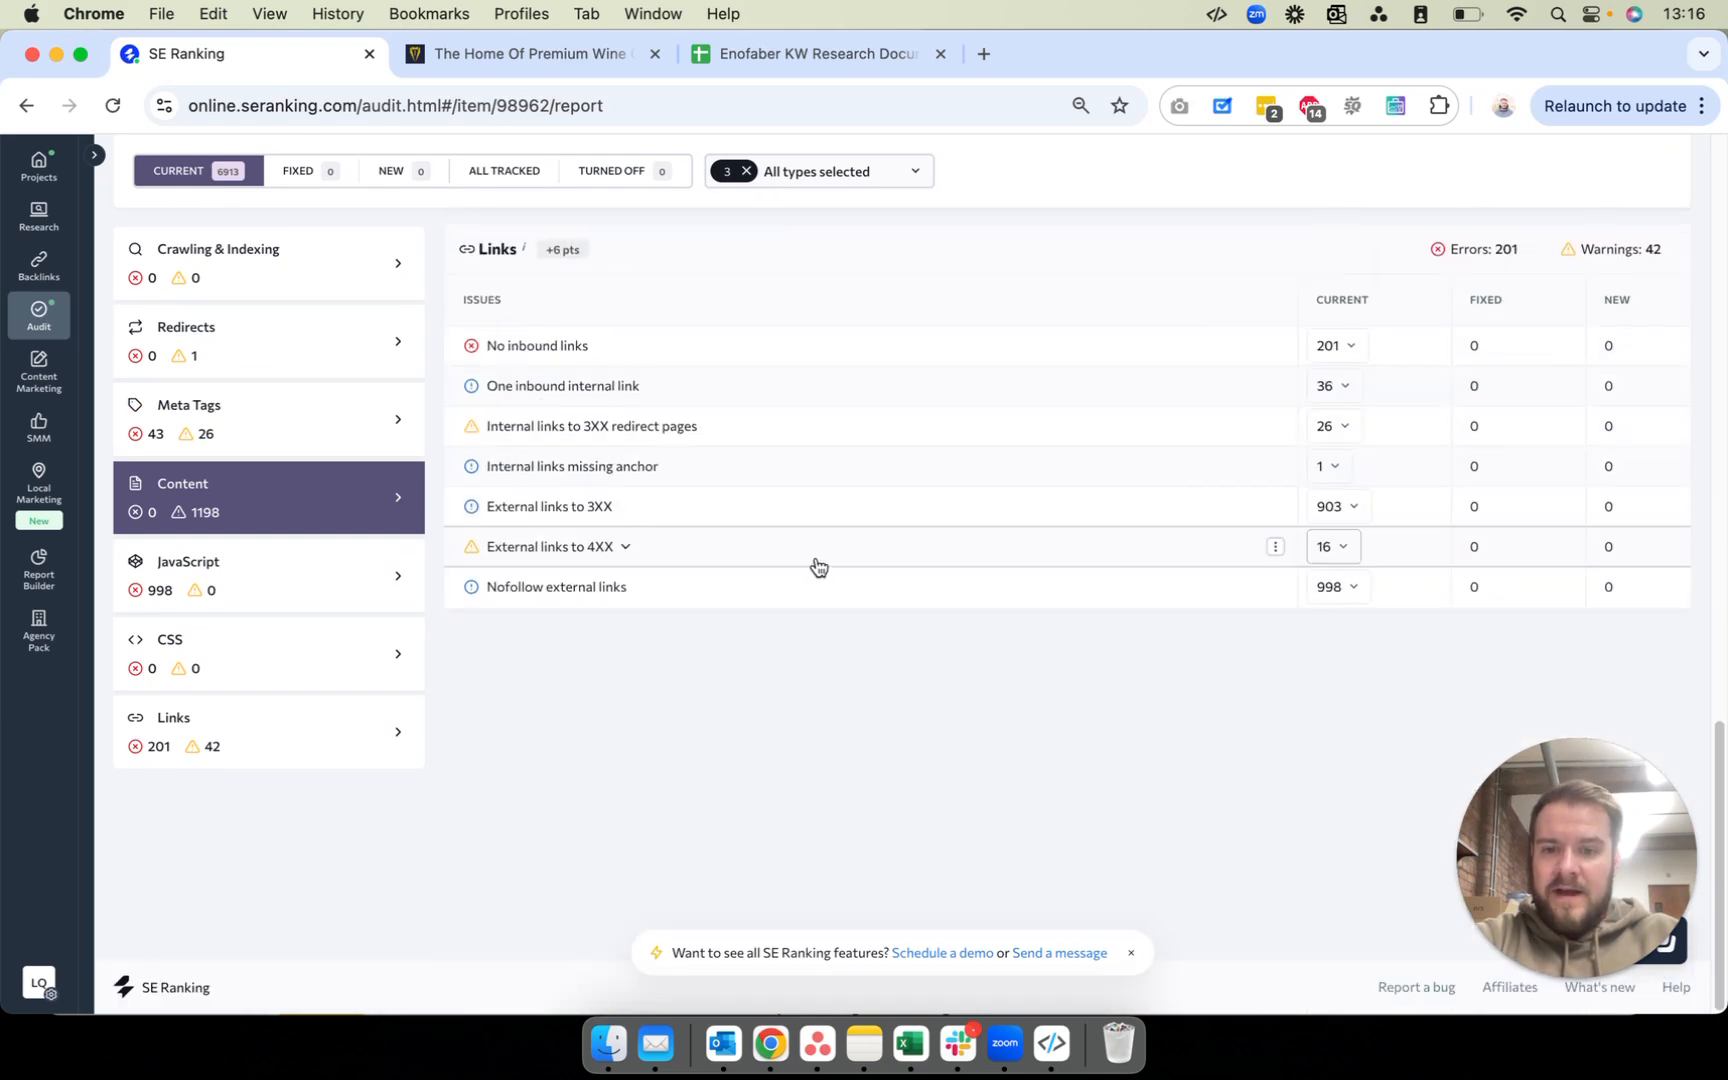
scroll(812, 563, "up", 20)
scroll(814, 566, "up", 3)
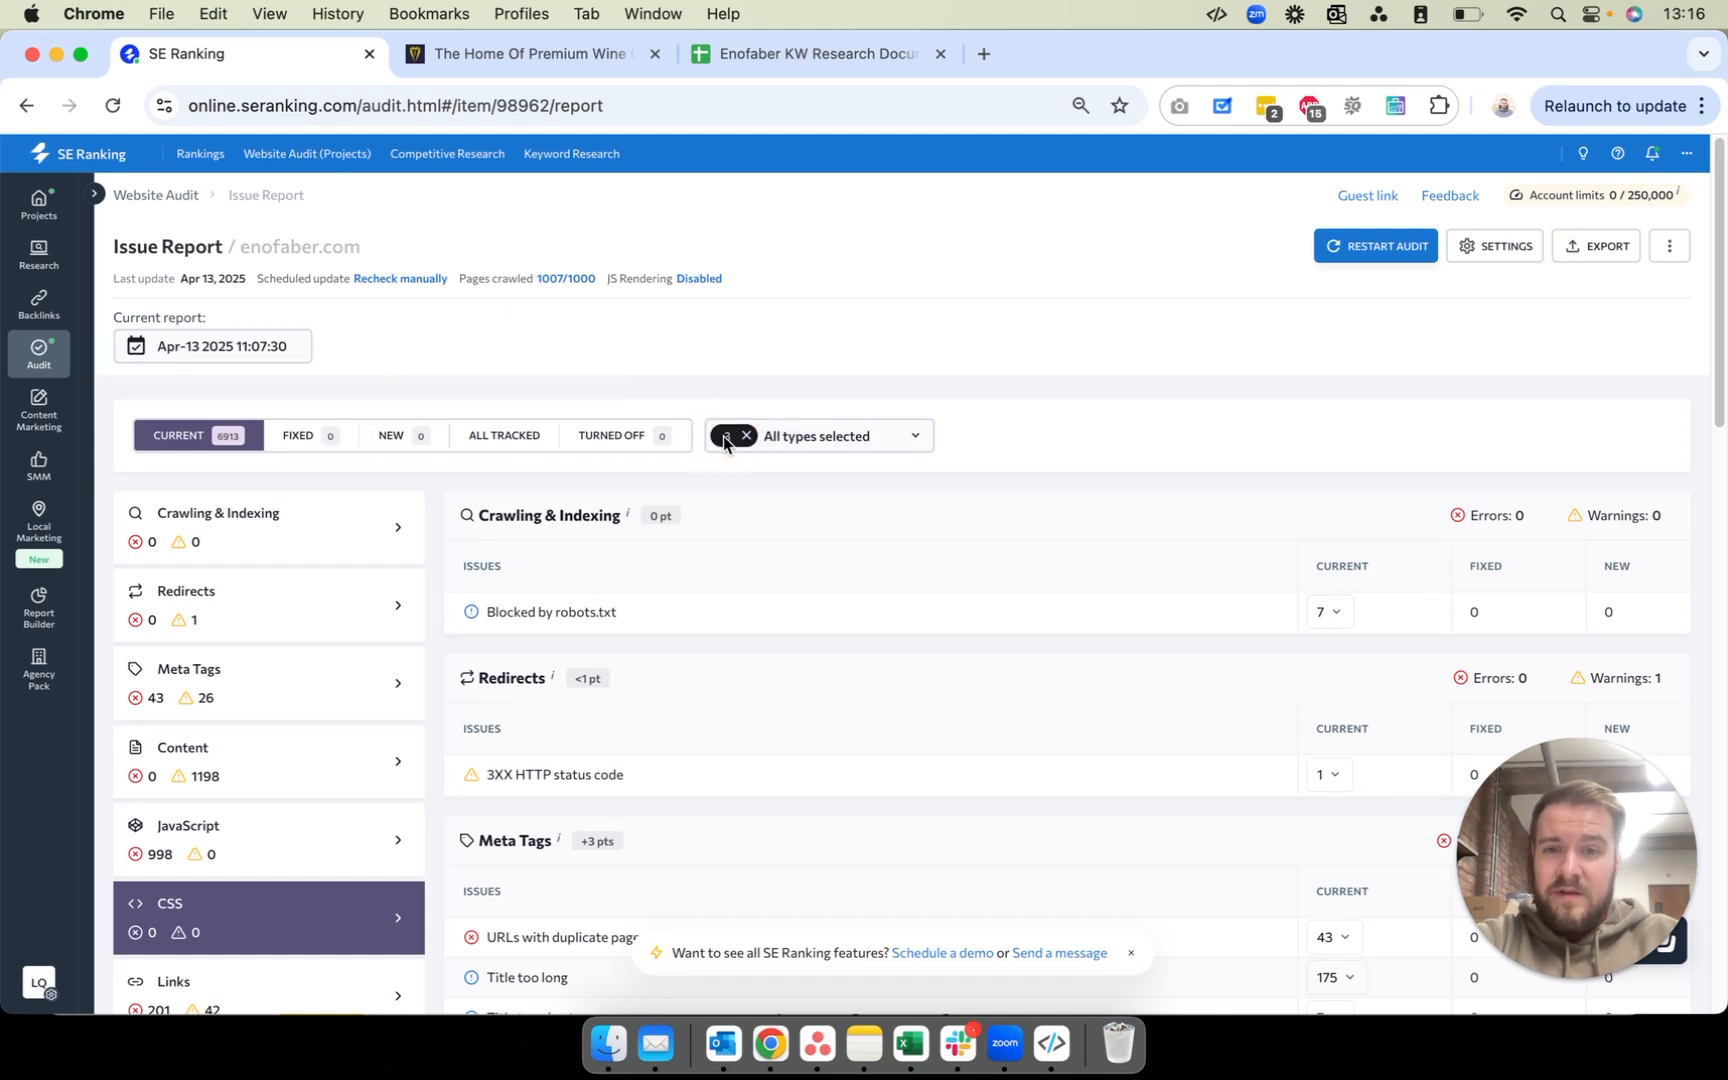
Step: Clear all selected issue types from the issue report filter and view the Errors, Warnings and Notices options
left_click(747, 436)
left_click(760, 442)
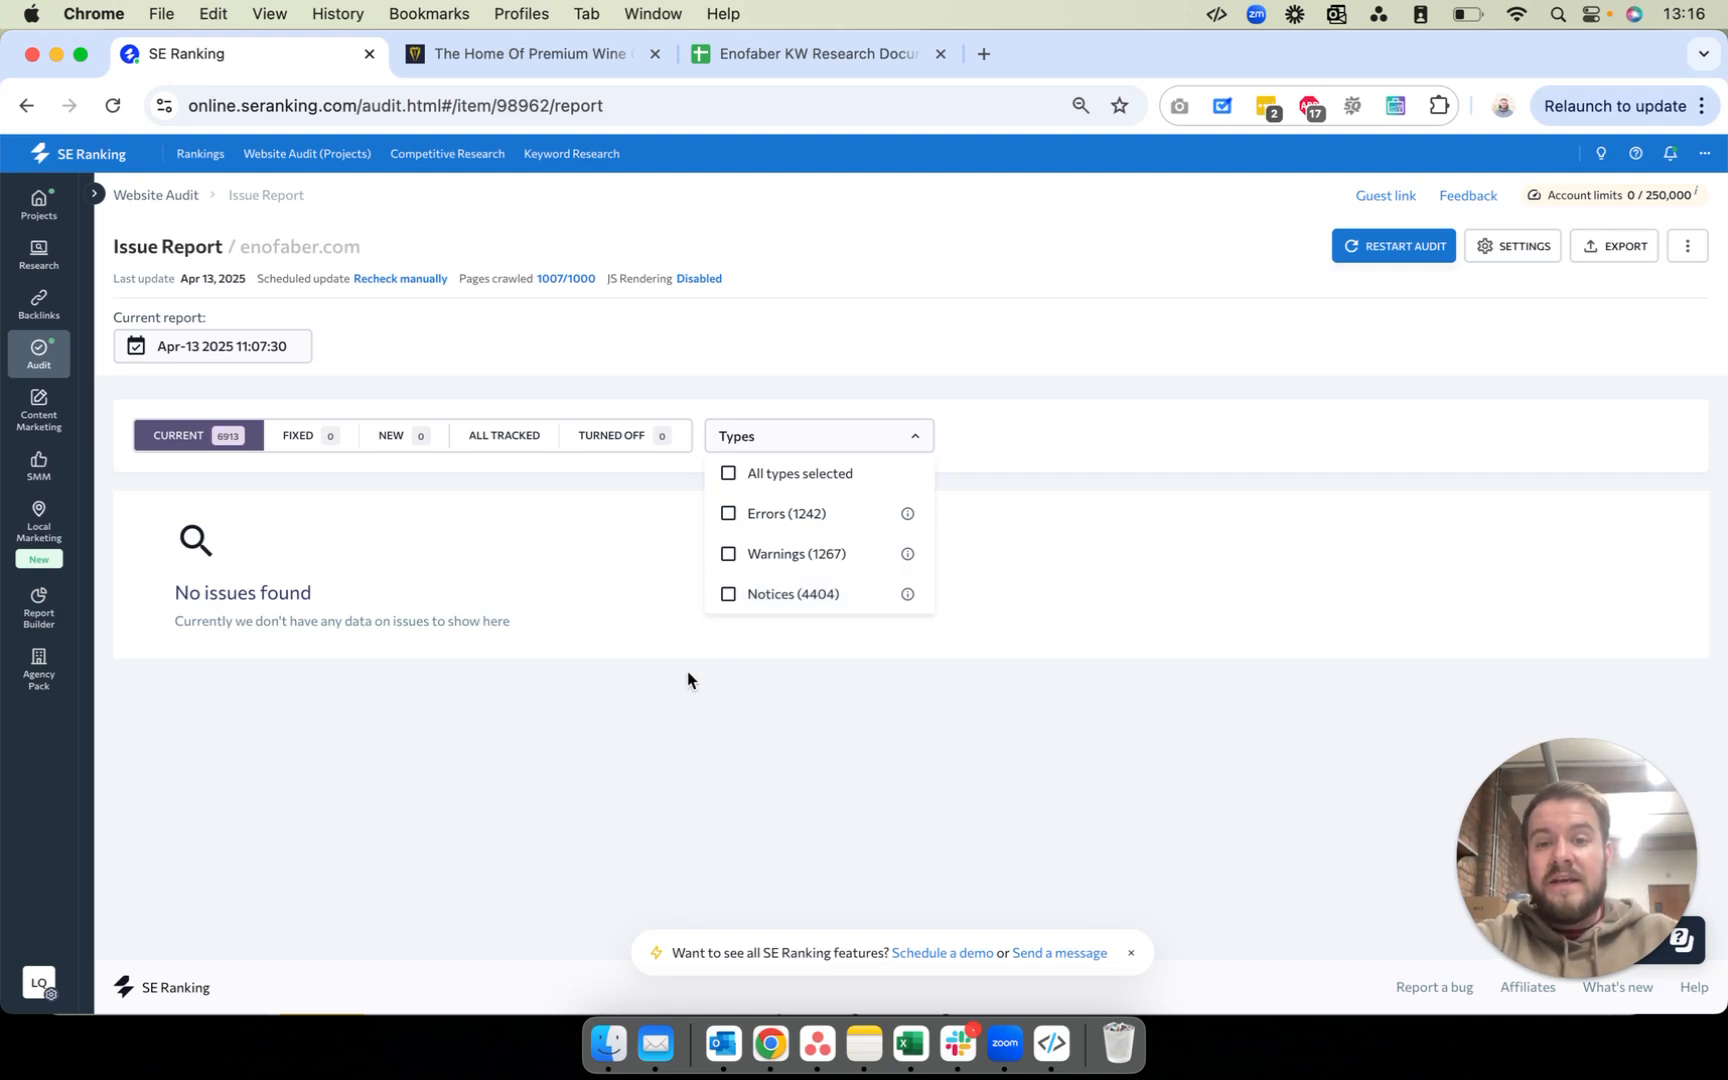
left_click(828, 442)
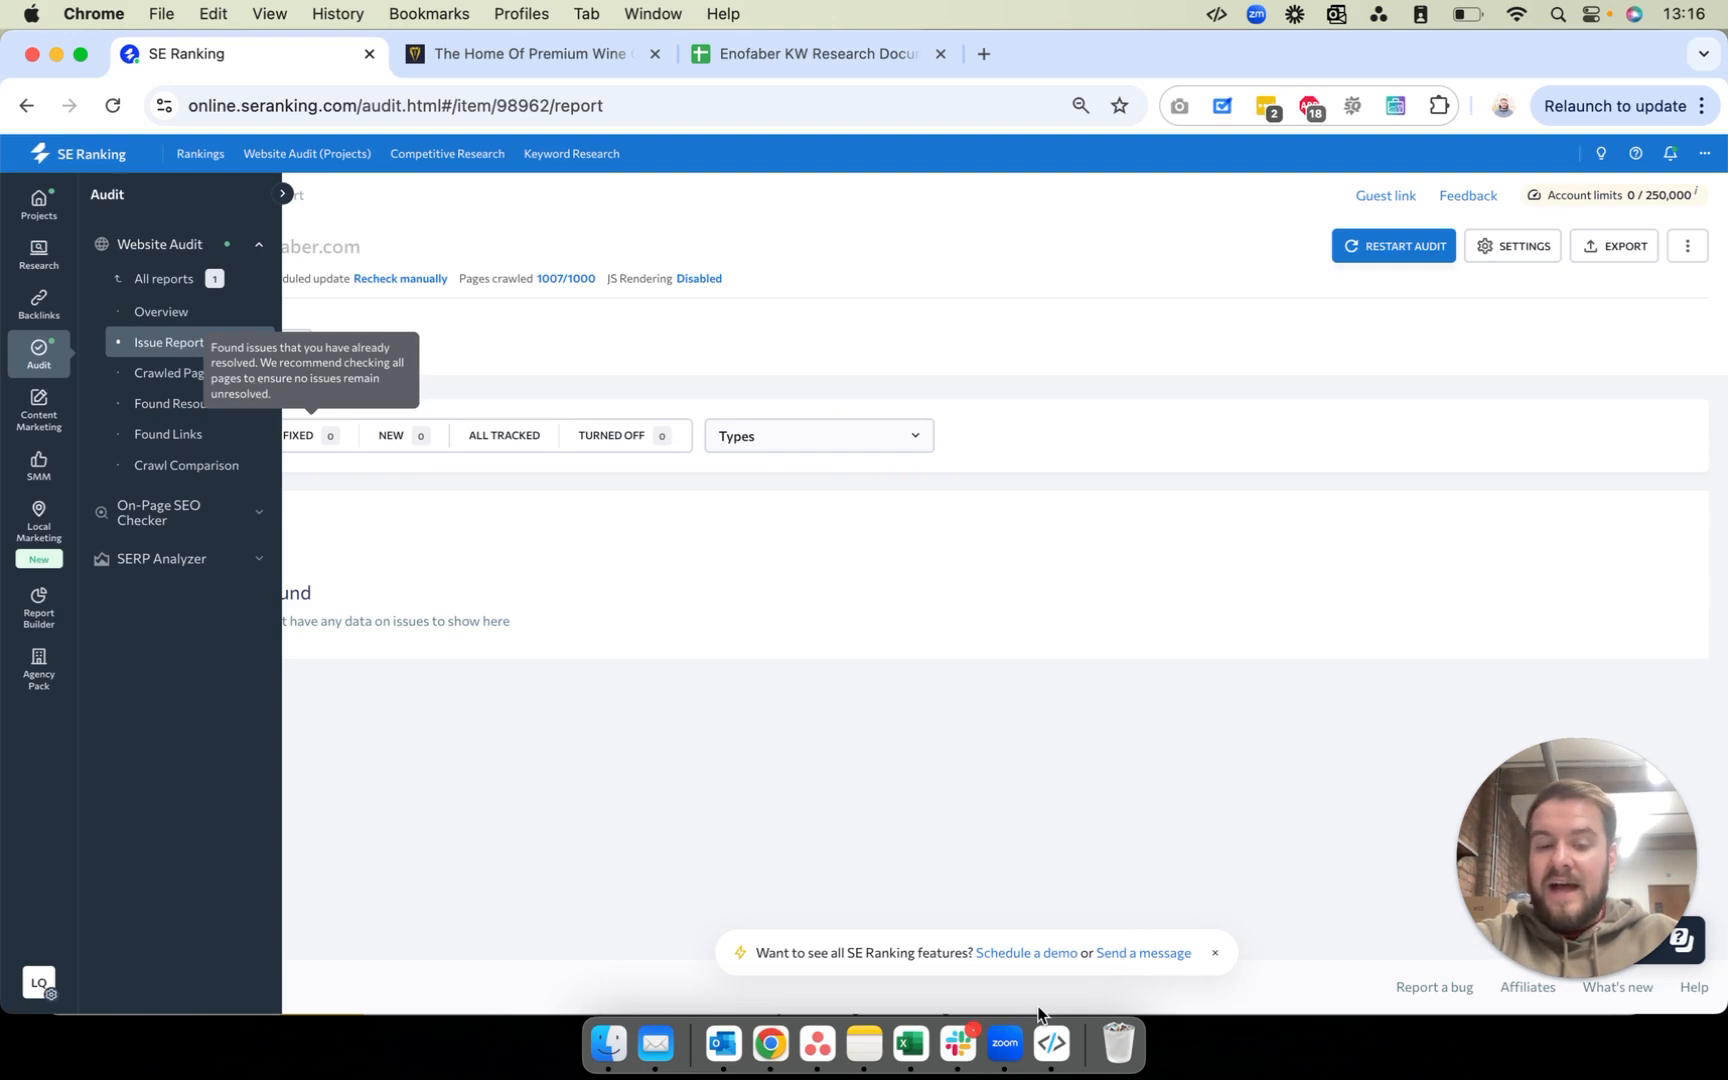
left_click(1042, 1058)
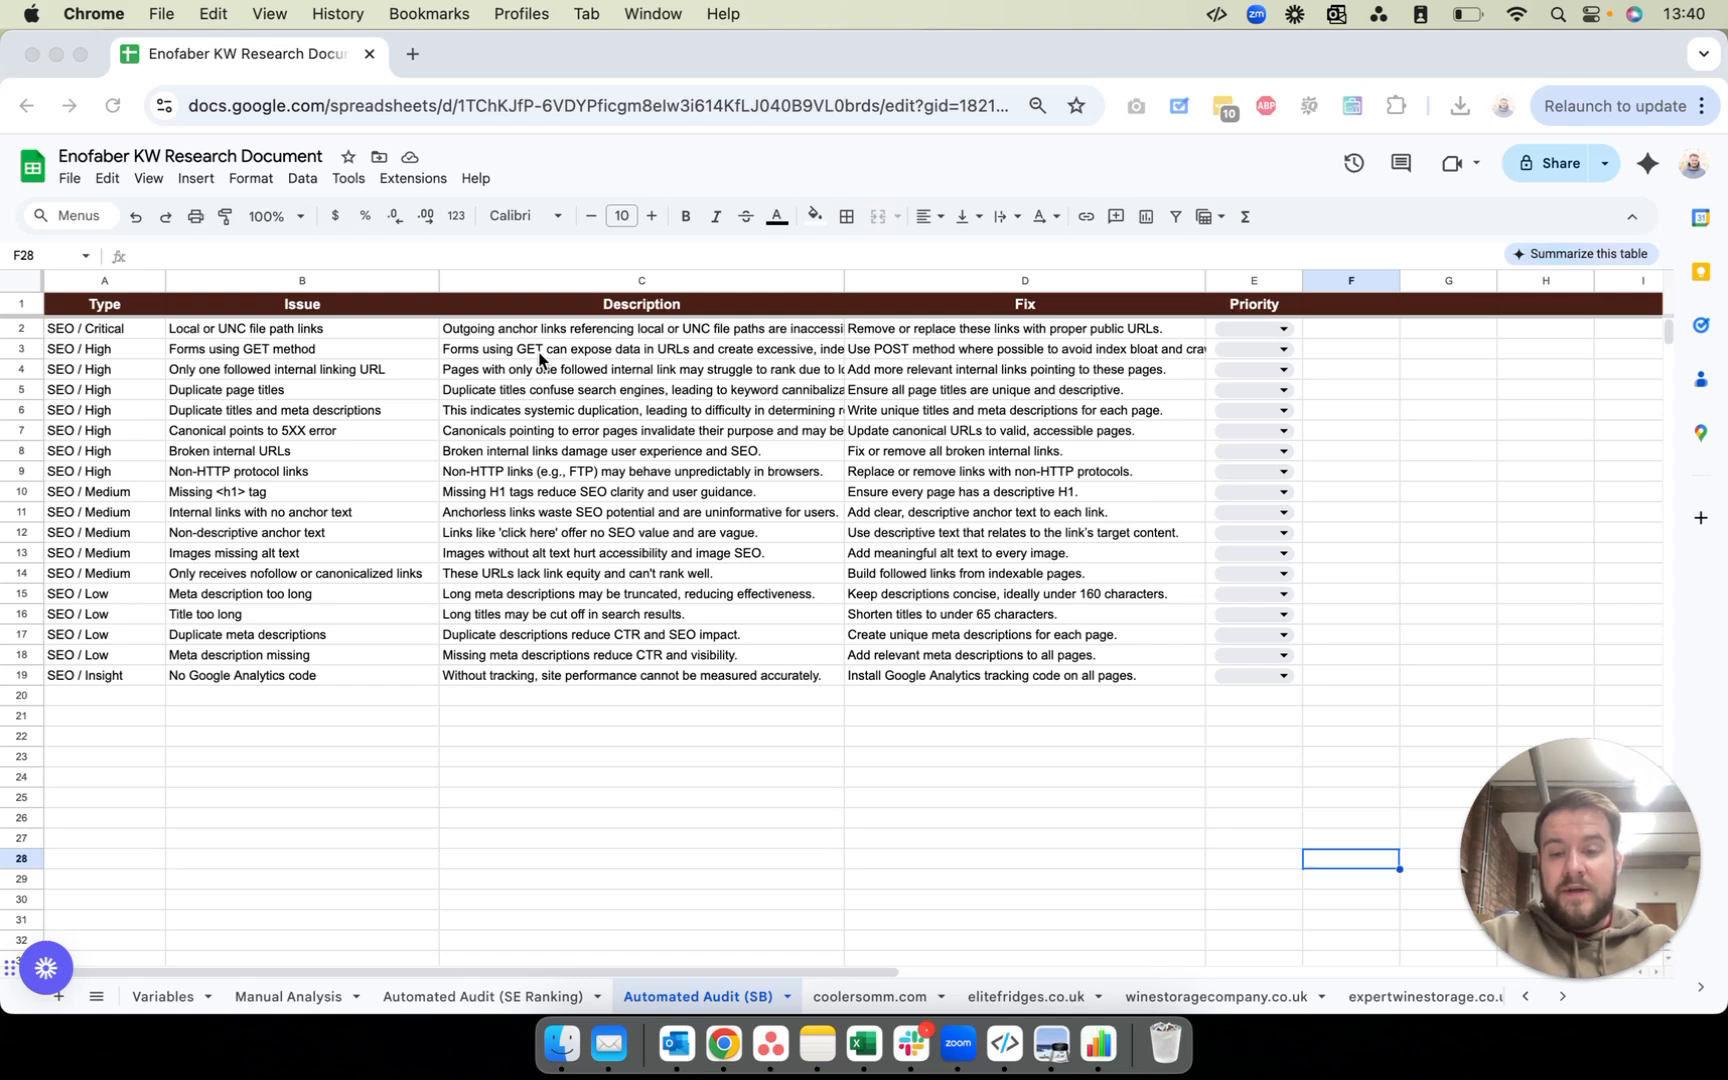
Step: In the Enofaber KW Research Document spreadsheet, compare the Automated Audit (SE Ranking) and Automated Audit (SB) sheets, ending on SE Ranking
left_click(493, 1010)
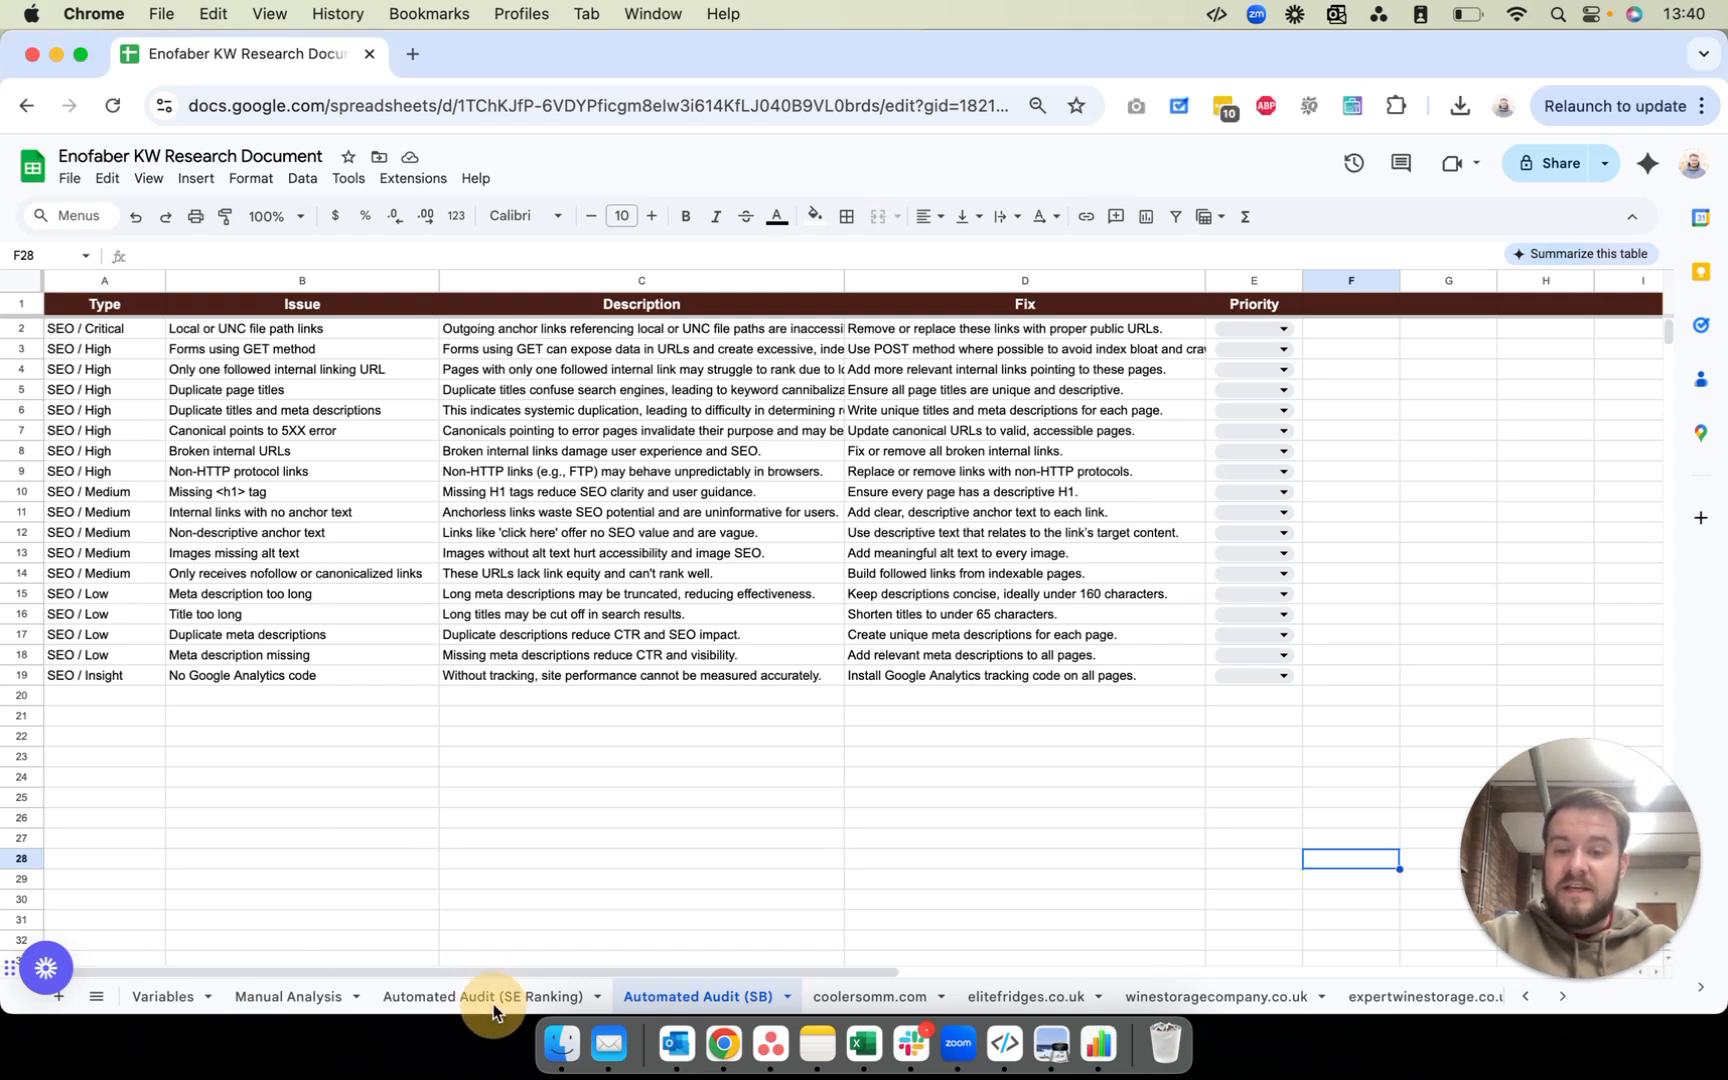
left_click(494, 994)
left_click(680, 1001)
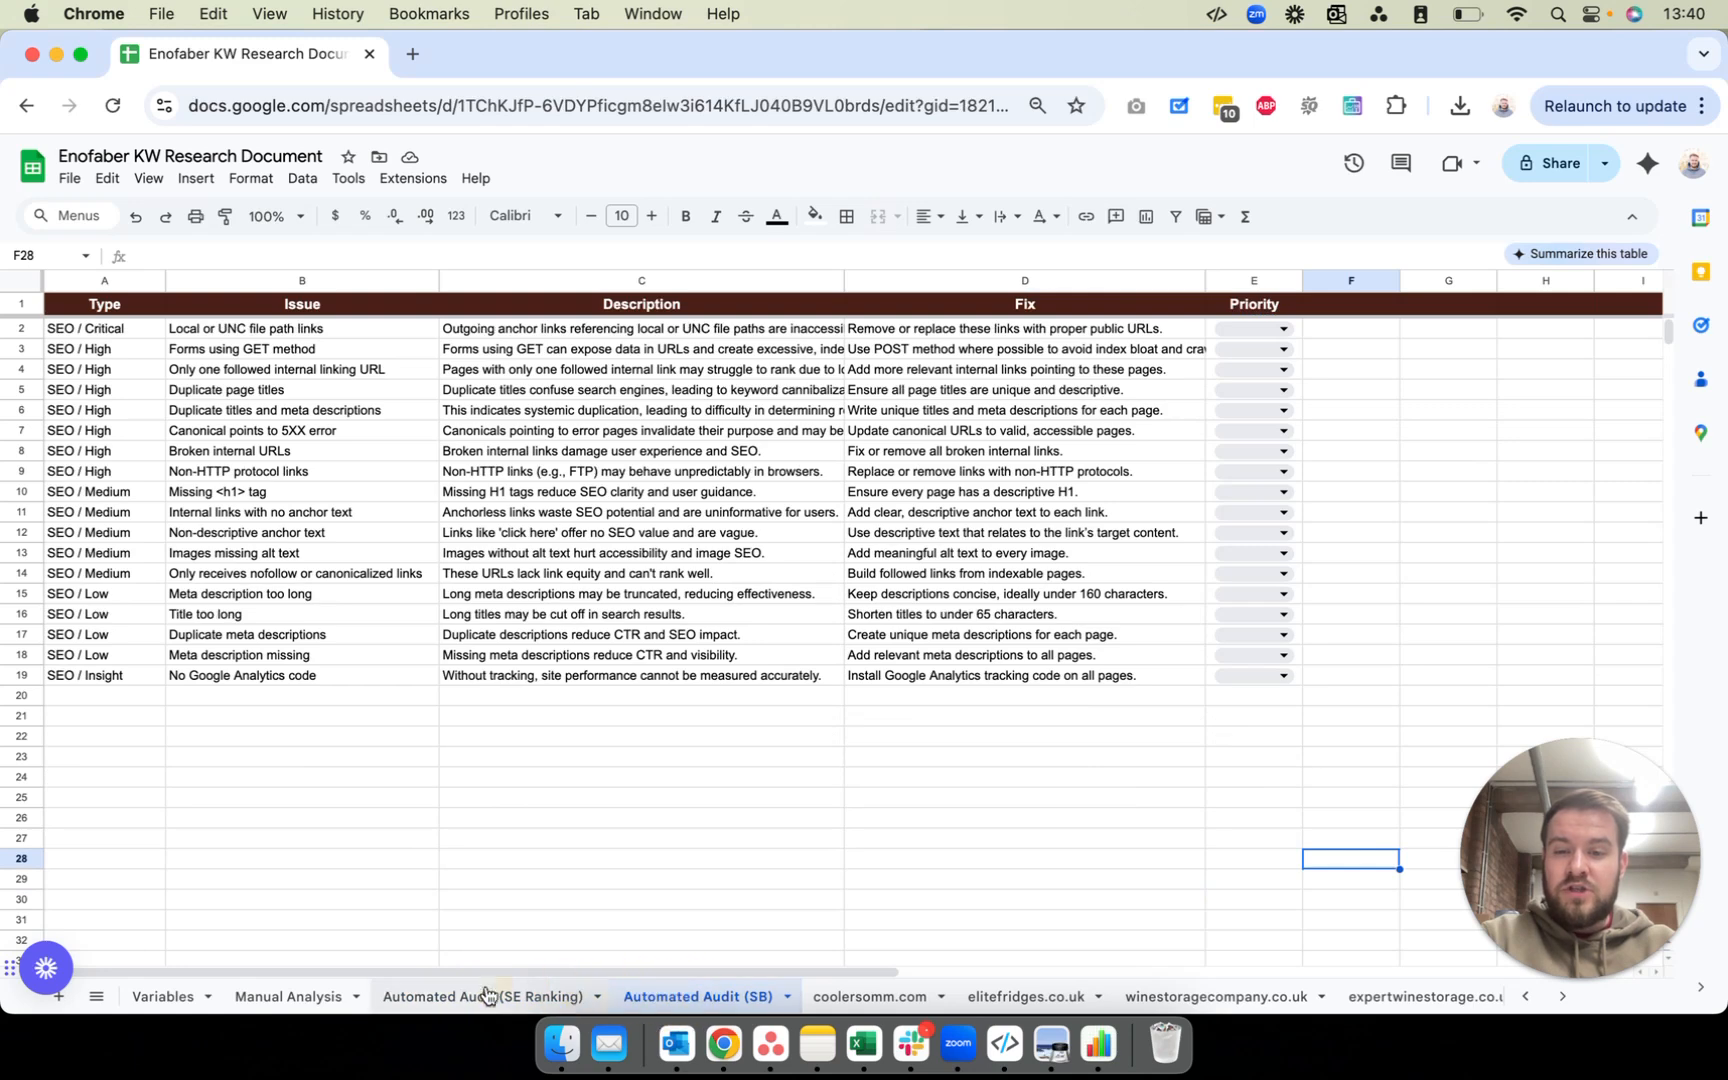
left_click(531, 994)
left_click(675, 996)
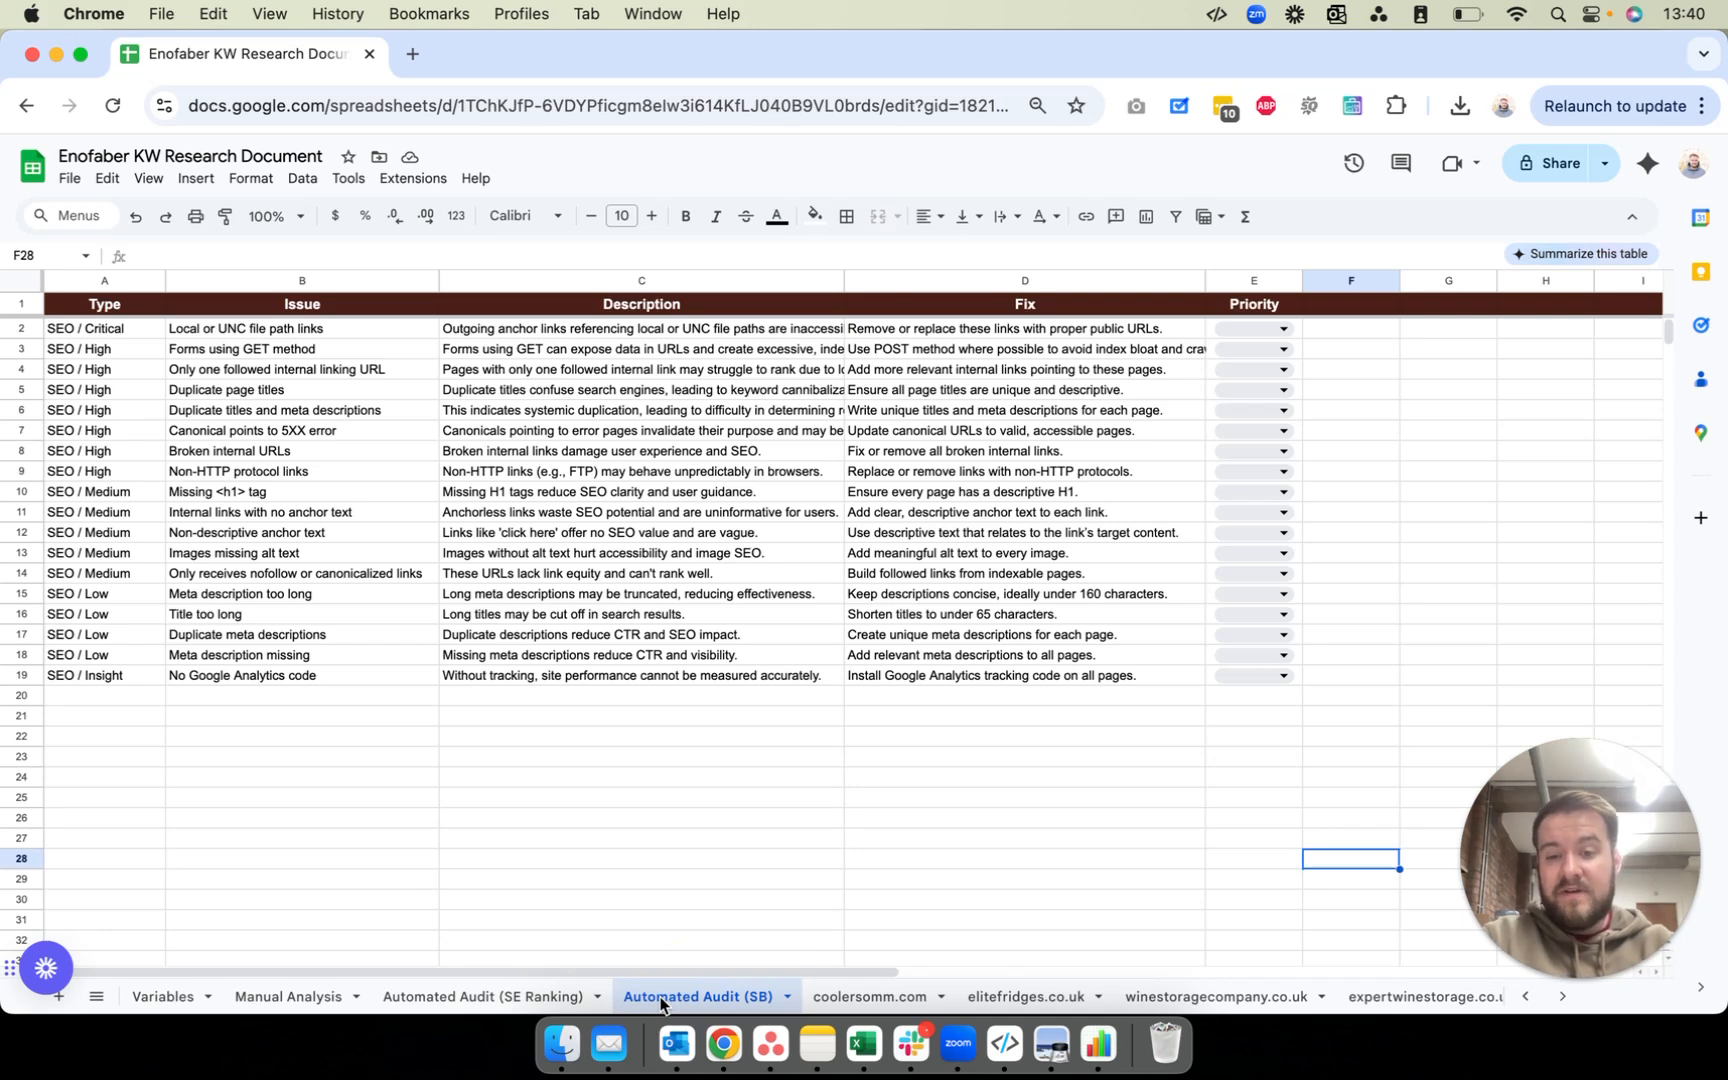
left_click(480, 996)
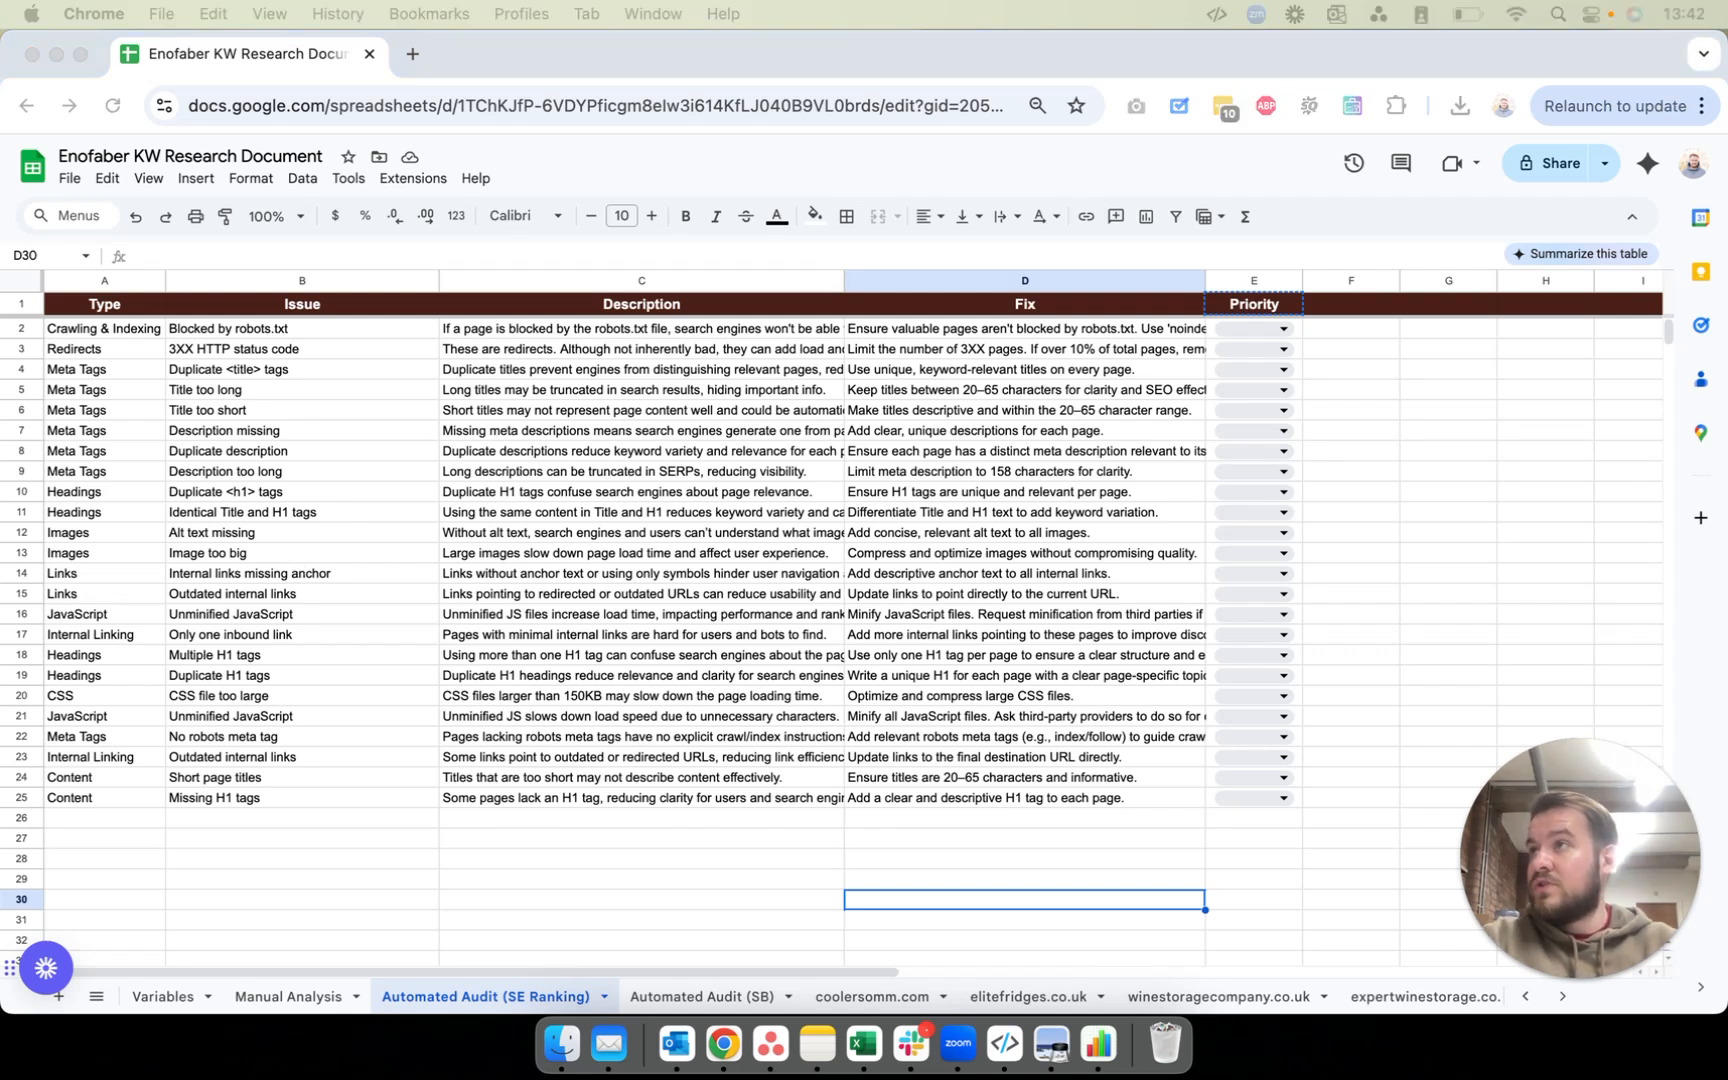
Step: Open the audit_enofaber.com_2025-04-13_12-18-05.pdf report from Downloads in Preview and resize its window to sit beside the spreadsheet
left_click(561, 1043)
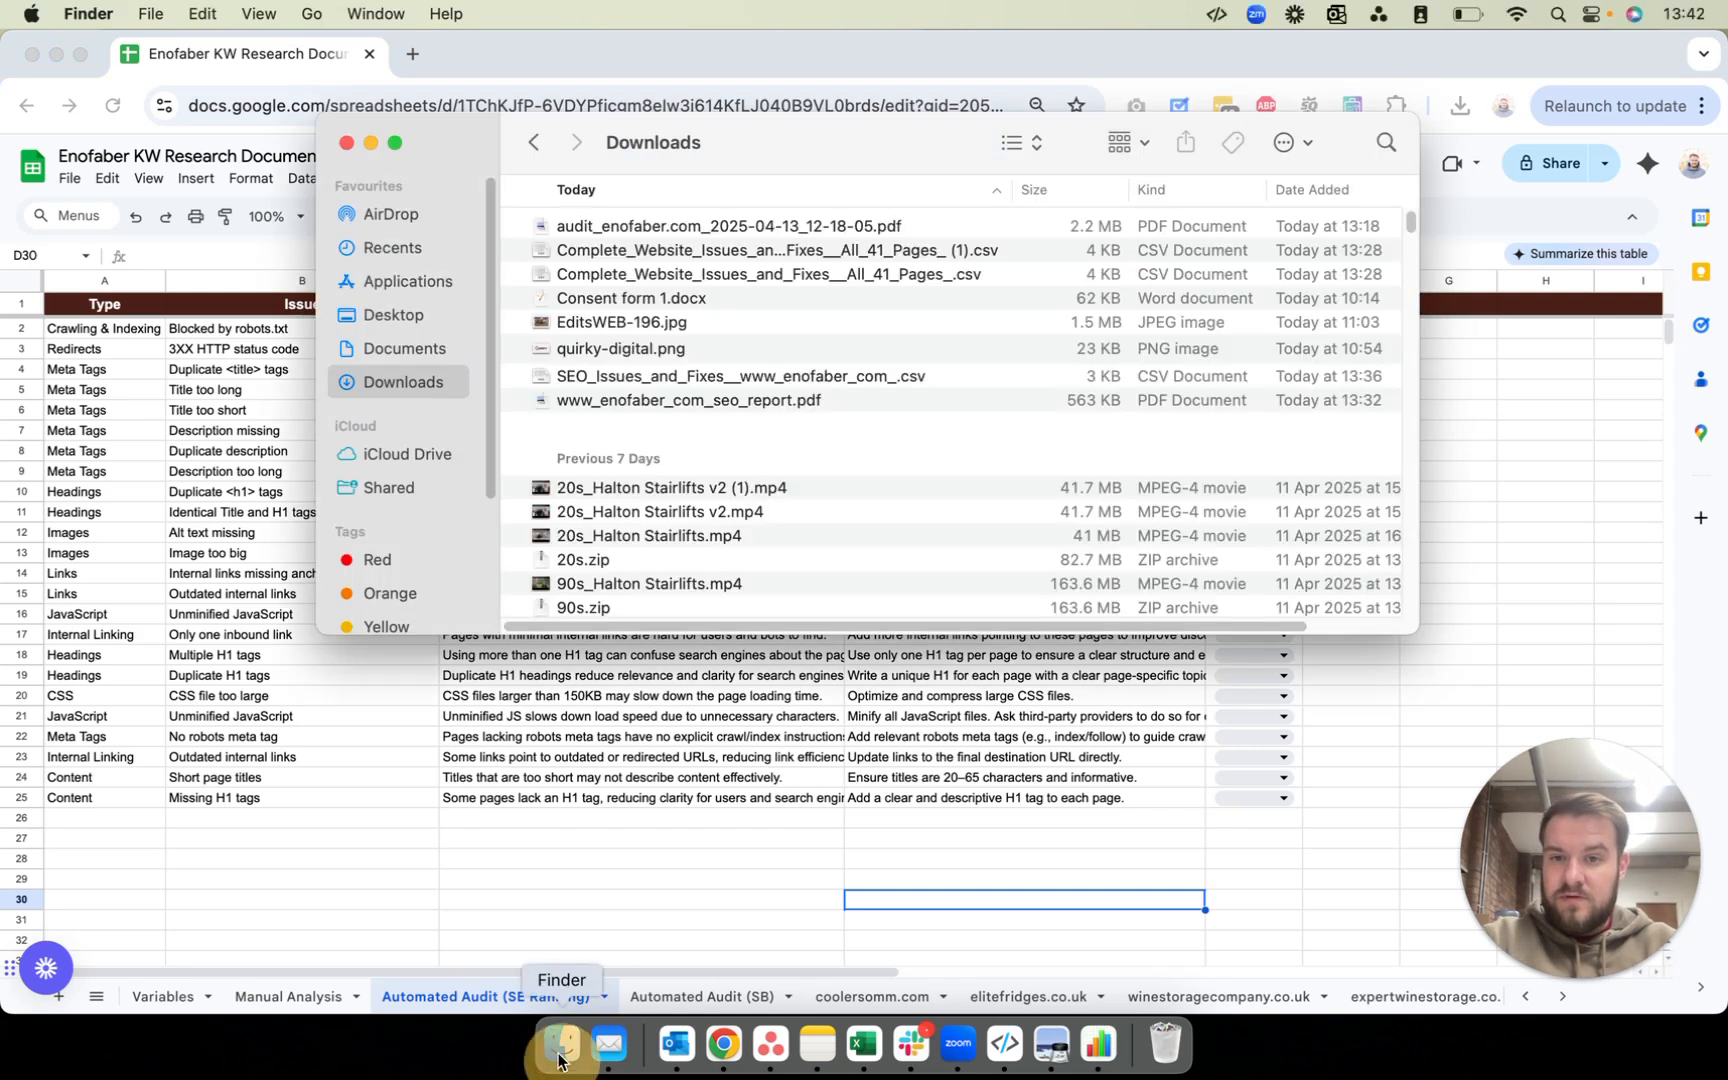
left_click_drag(849, 151, 0, 168)
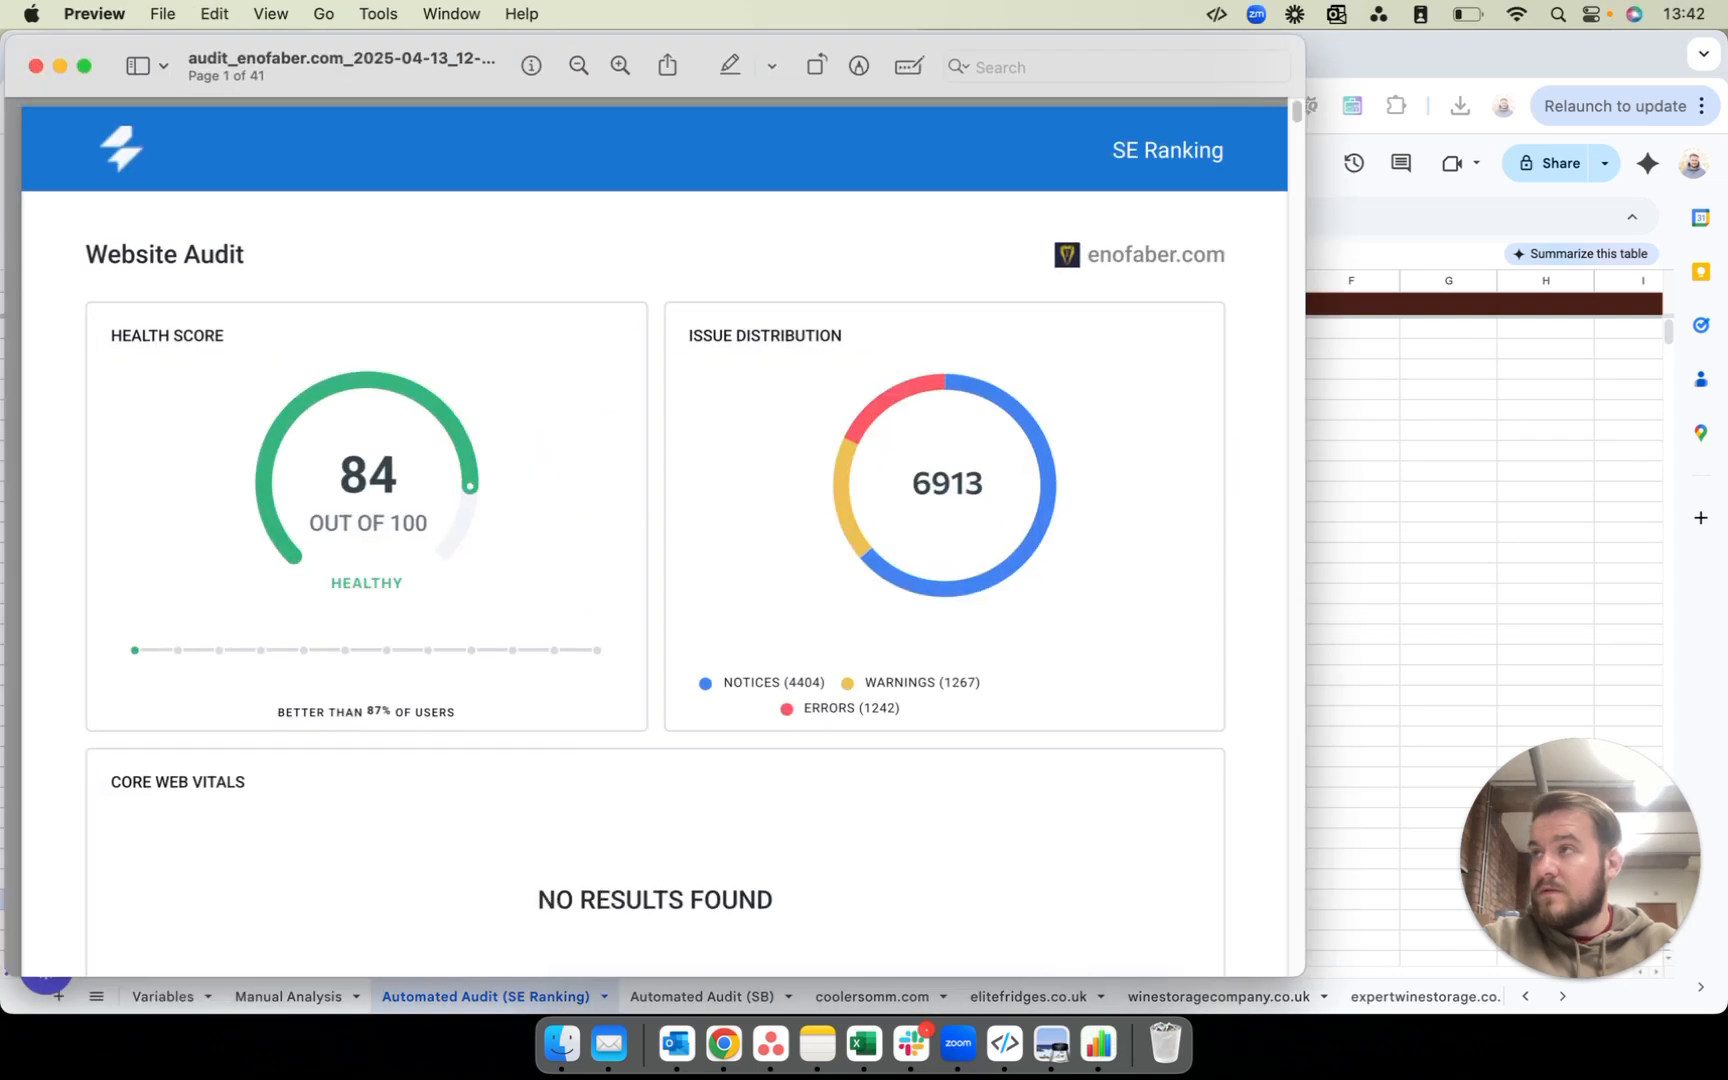
left_click_drag(457, 73, 880, 69)
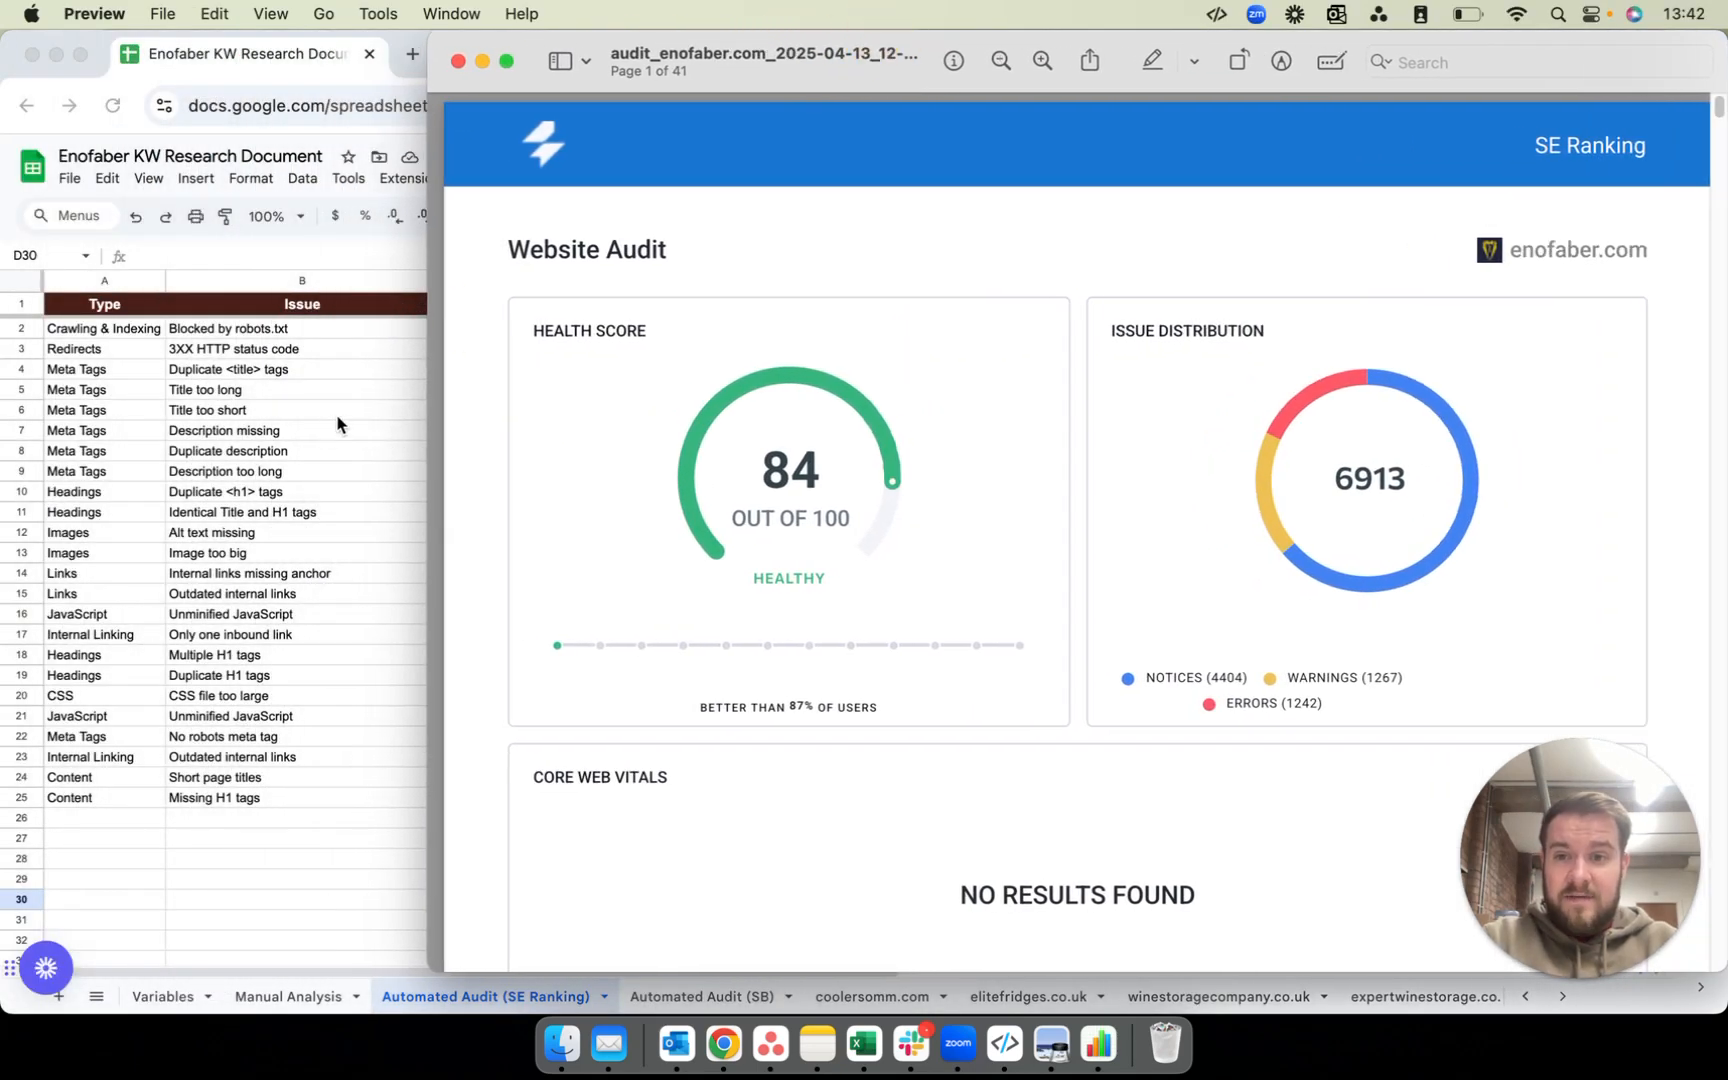
left_click_drag(432, 398, 880, 400)
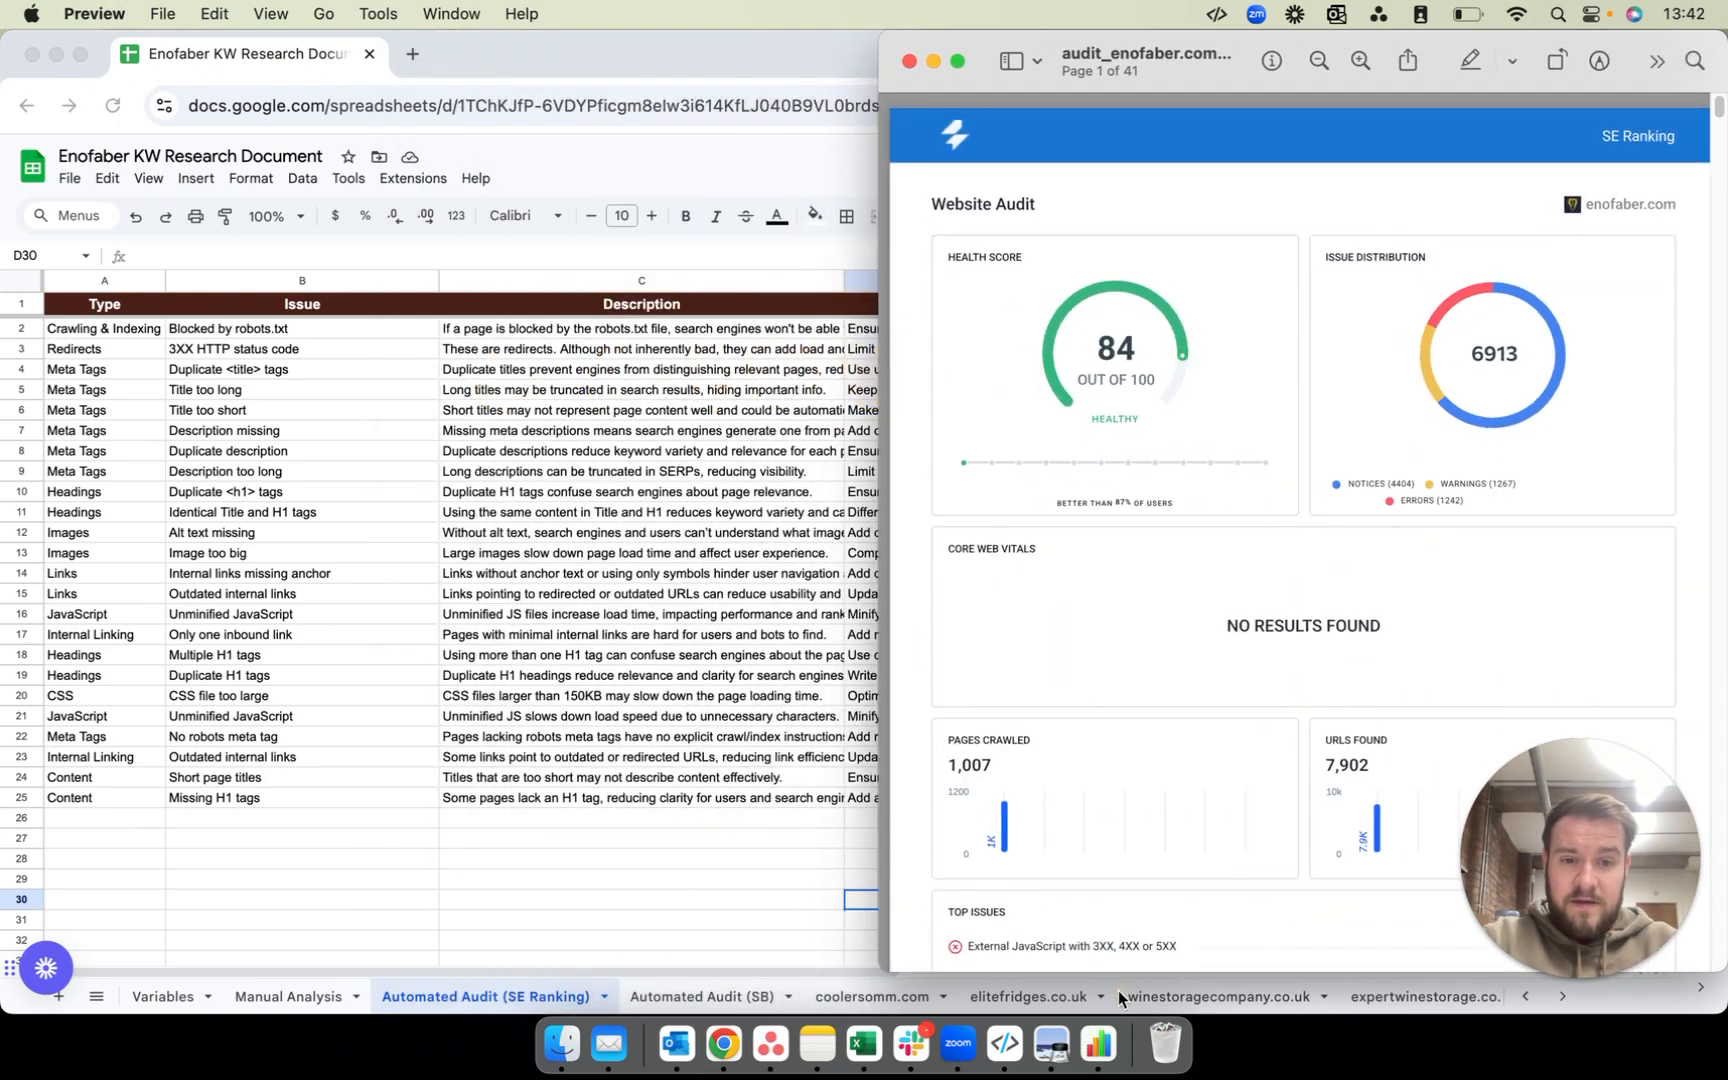
Step: Narrow the spreadsheet's browser window so it sits beside the audit PDF, and zoom the PDF out to show whole pages
left_click(737, 818)
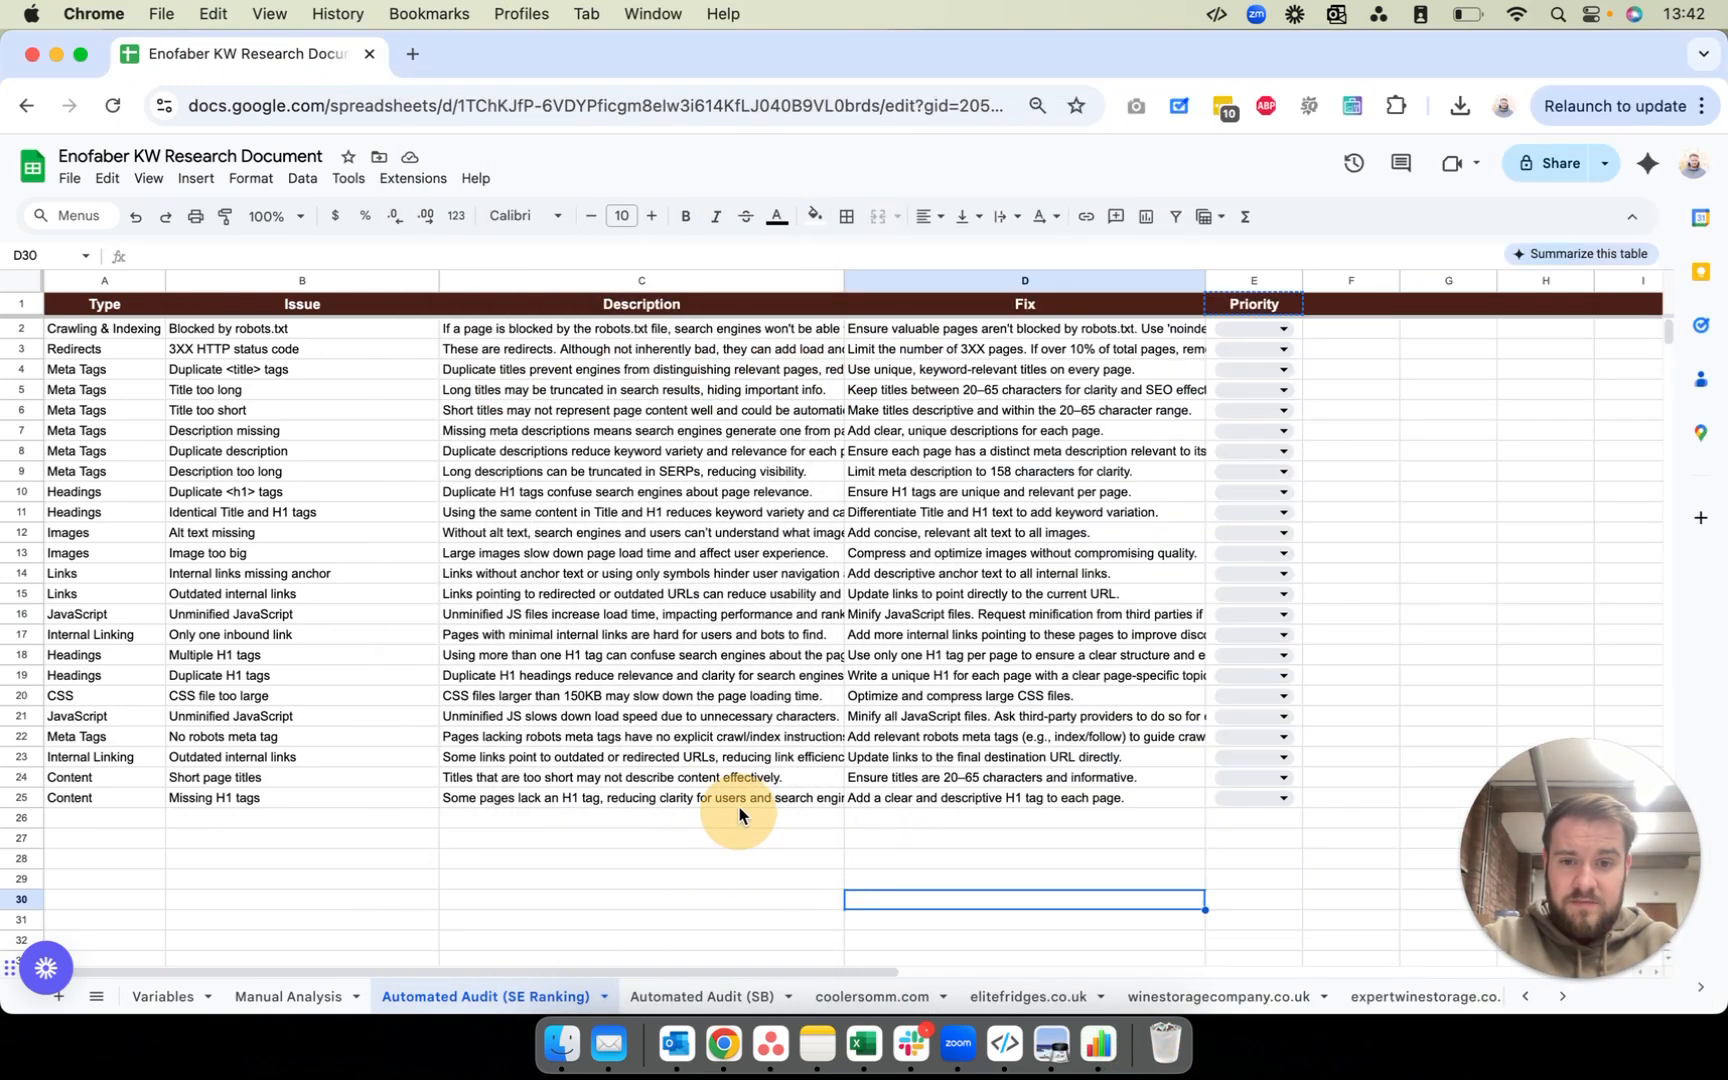
left_click_drag(1722, 465, 881, 464)
left_click(1187, 414)
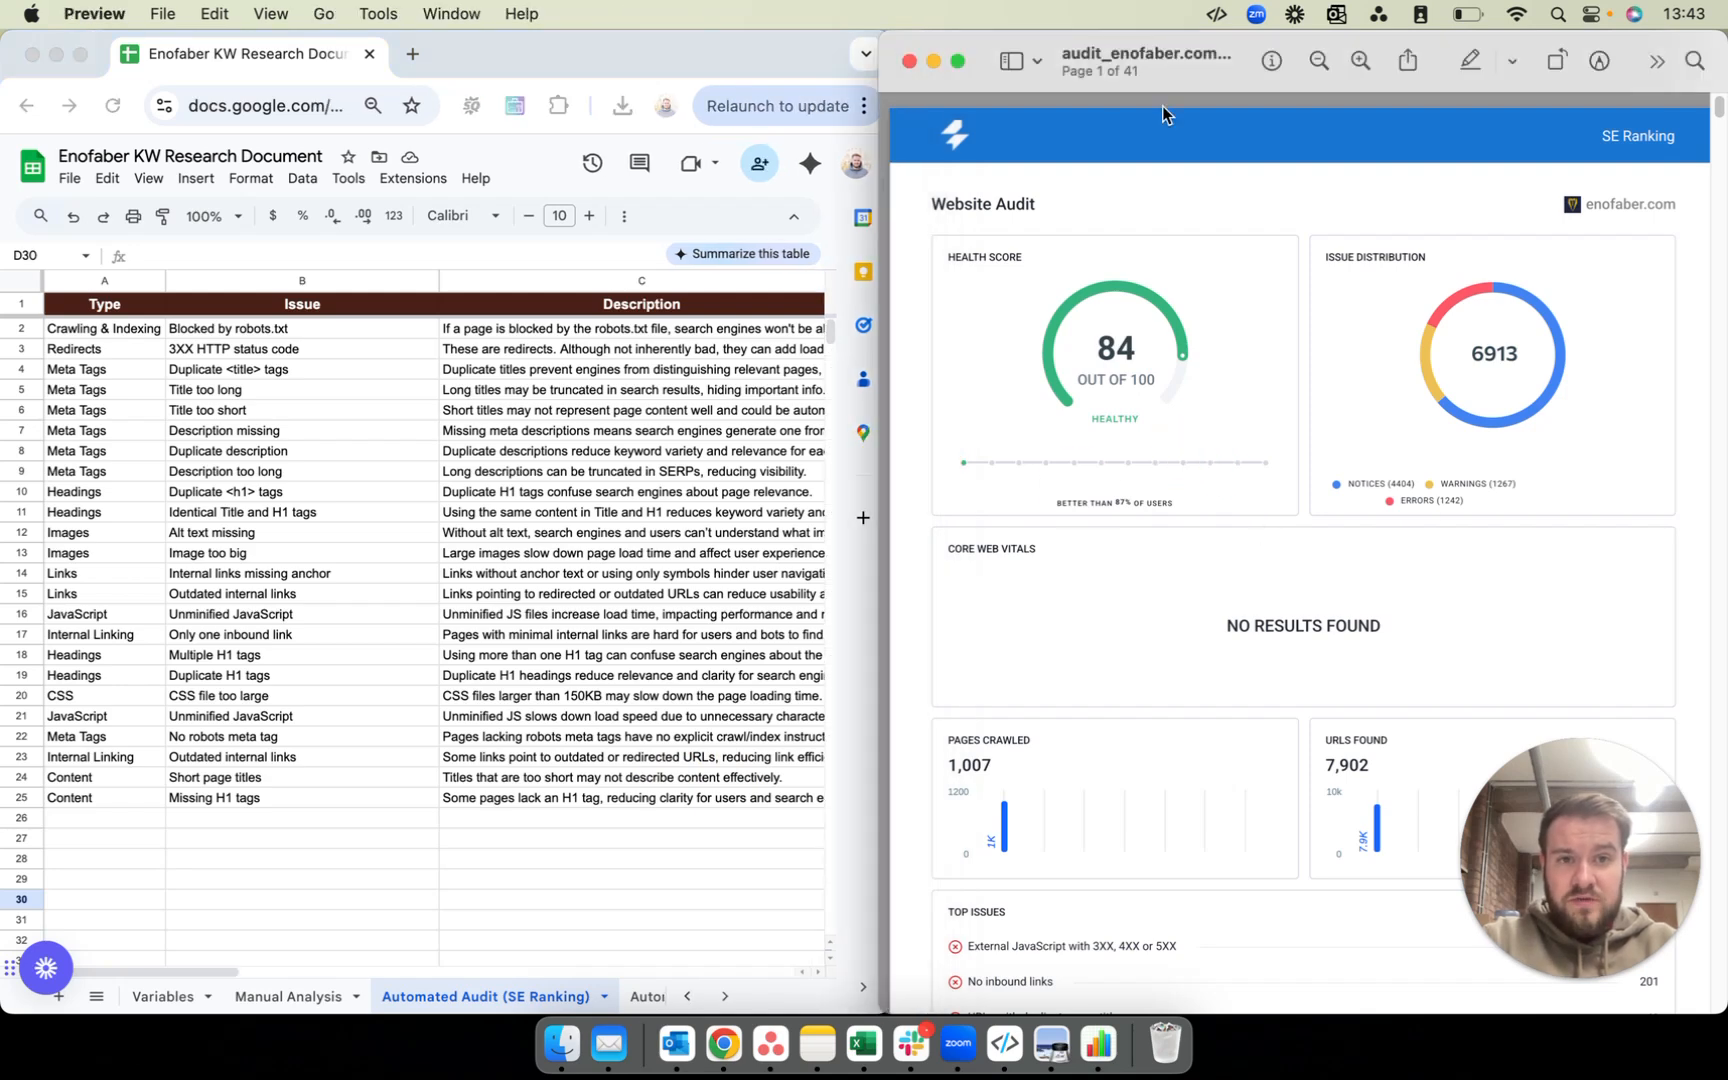
left_click(1319, 61)
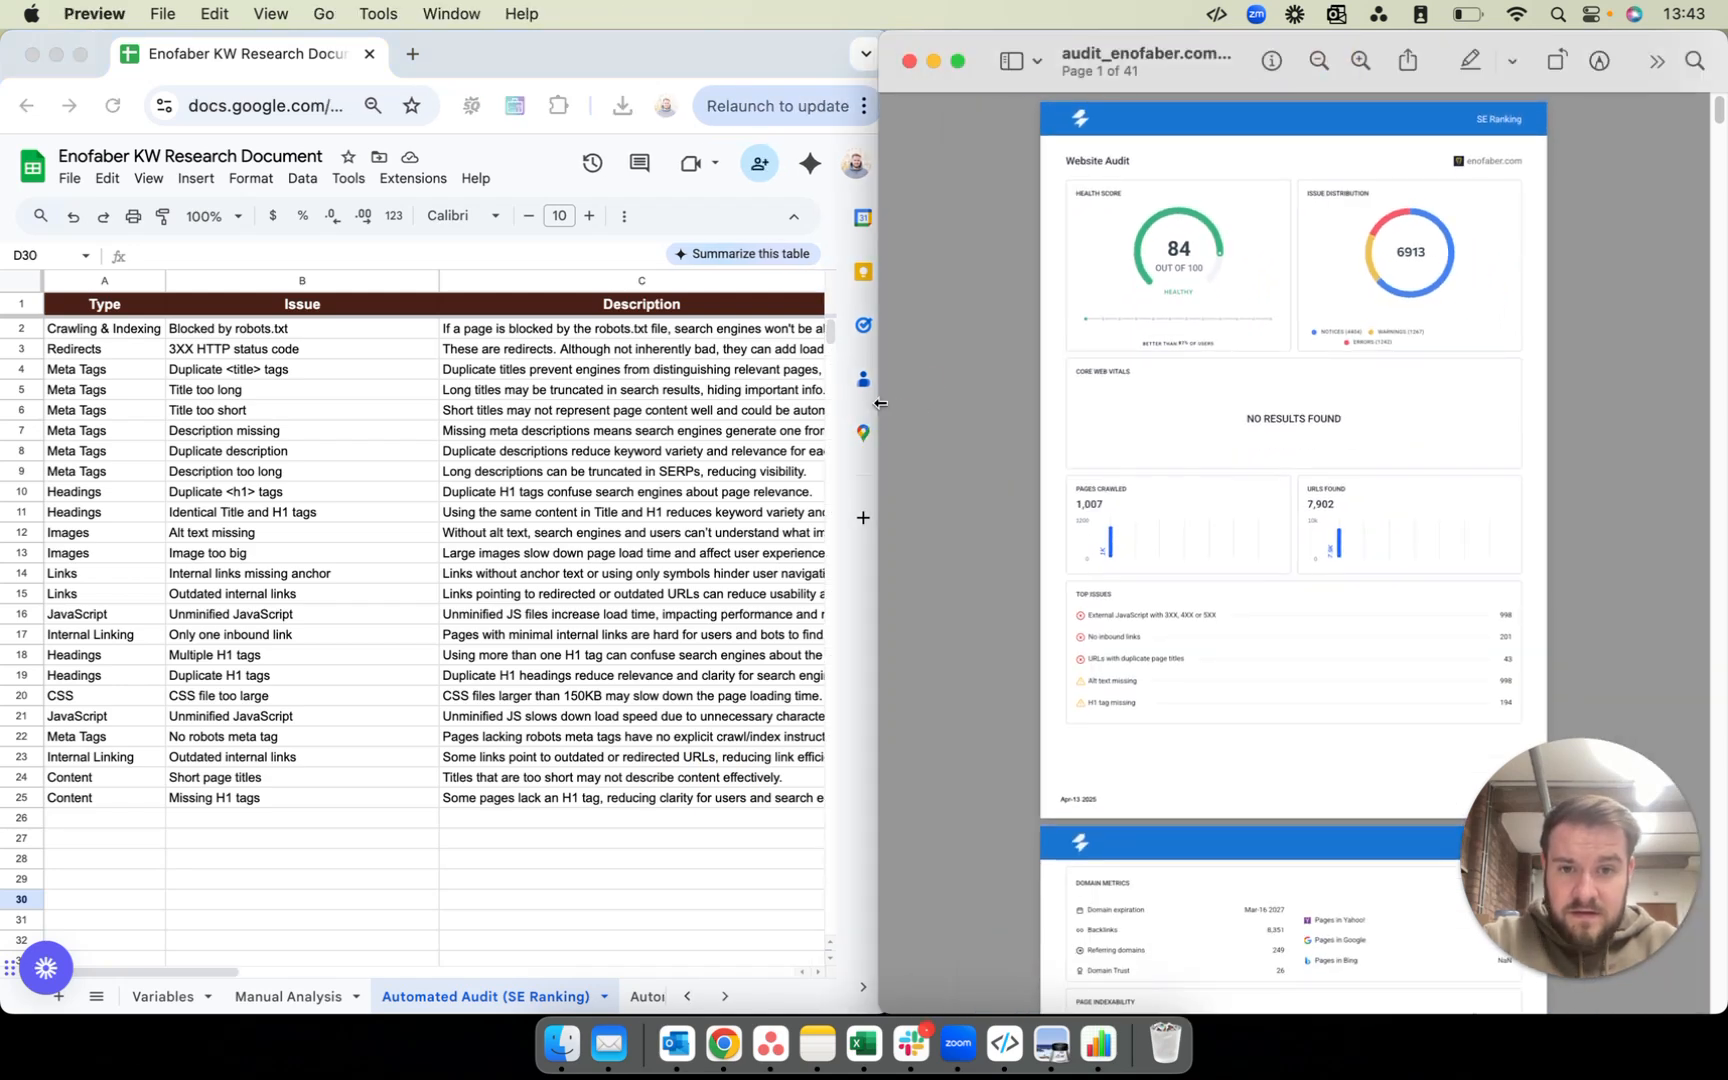
left_click_drag(880, 295, 1030, 300)
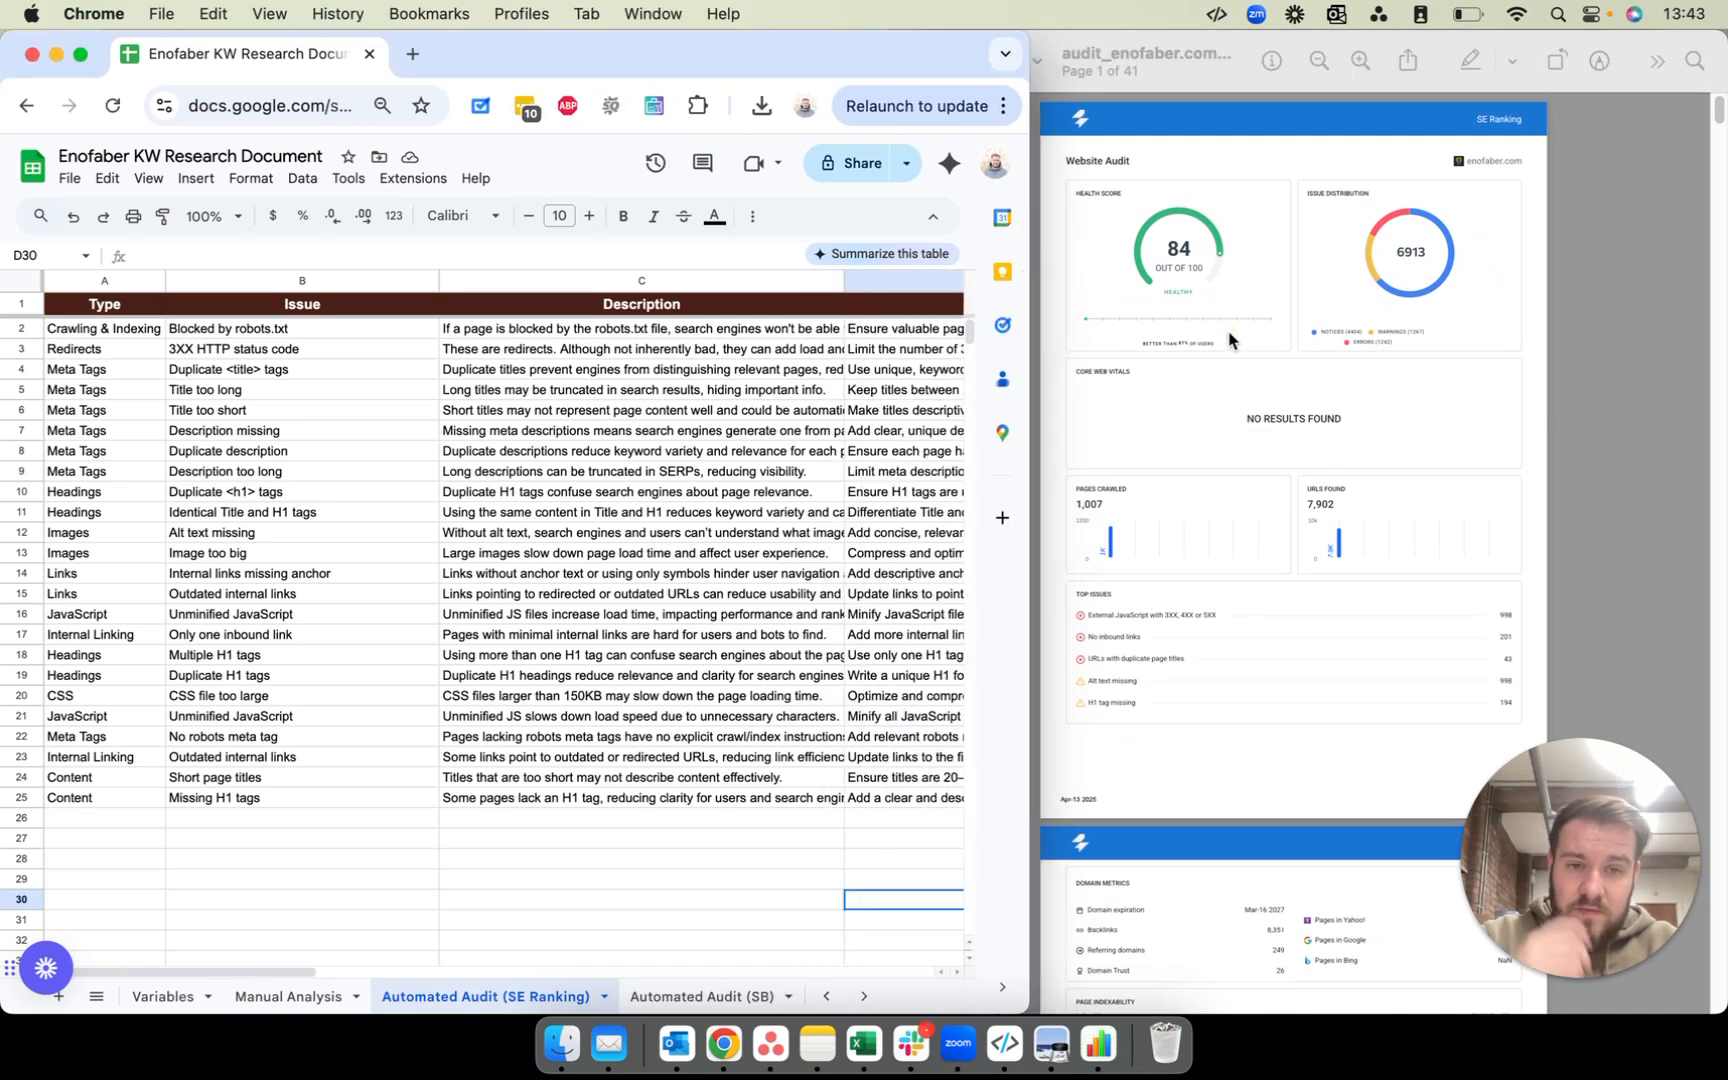
left_click(1228, 333)
left_click(820, 338)
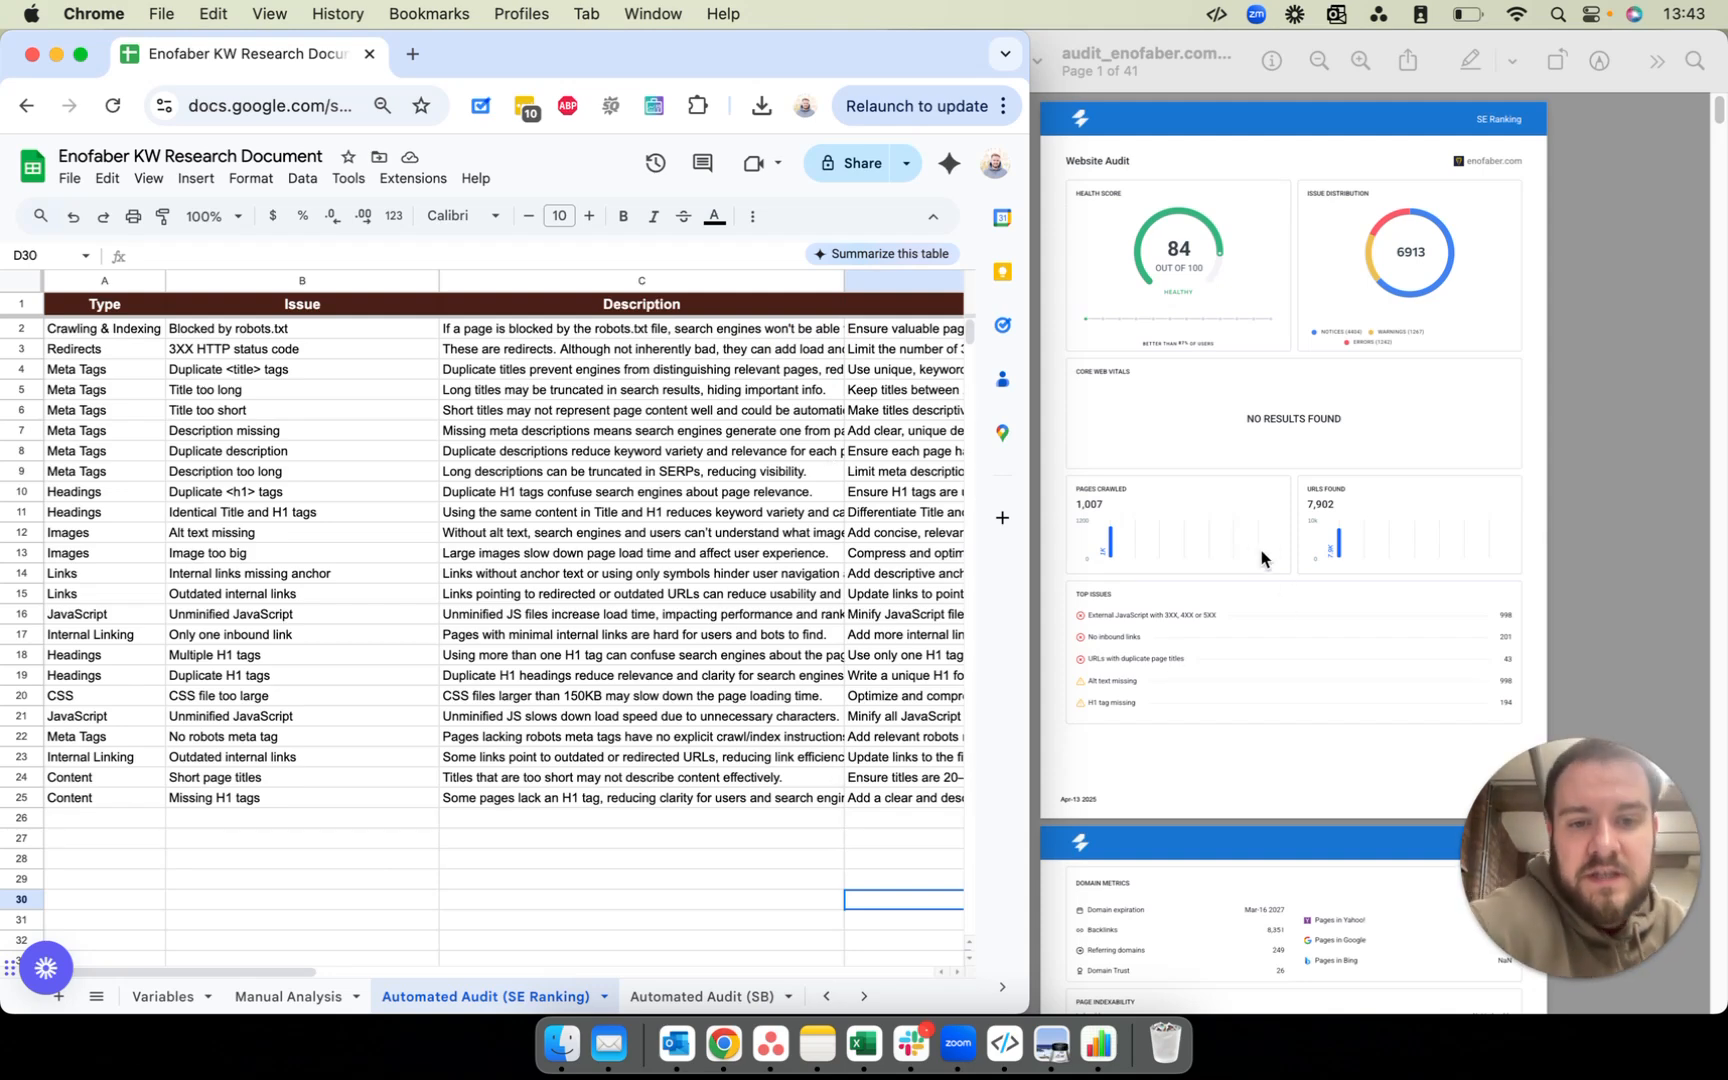
Step: Examine the Crawling & Indexing section of the audit PDF at a readable zoom, including the pages listed as blocked by robots.txt
scroll(1230, 545, "down", 8)
scroll(1218, 545, "down", 7)
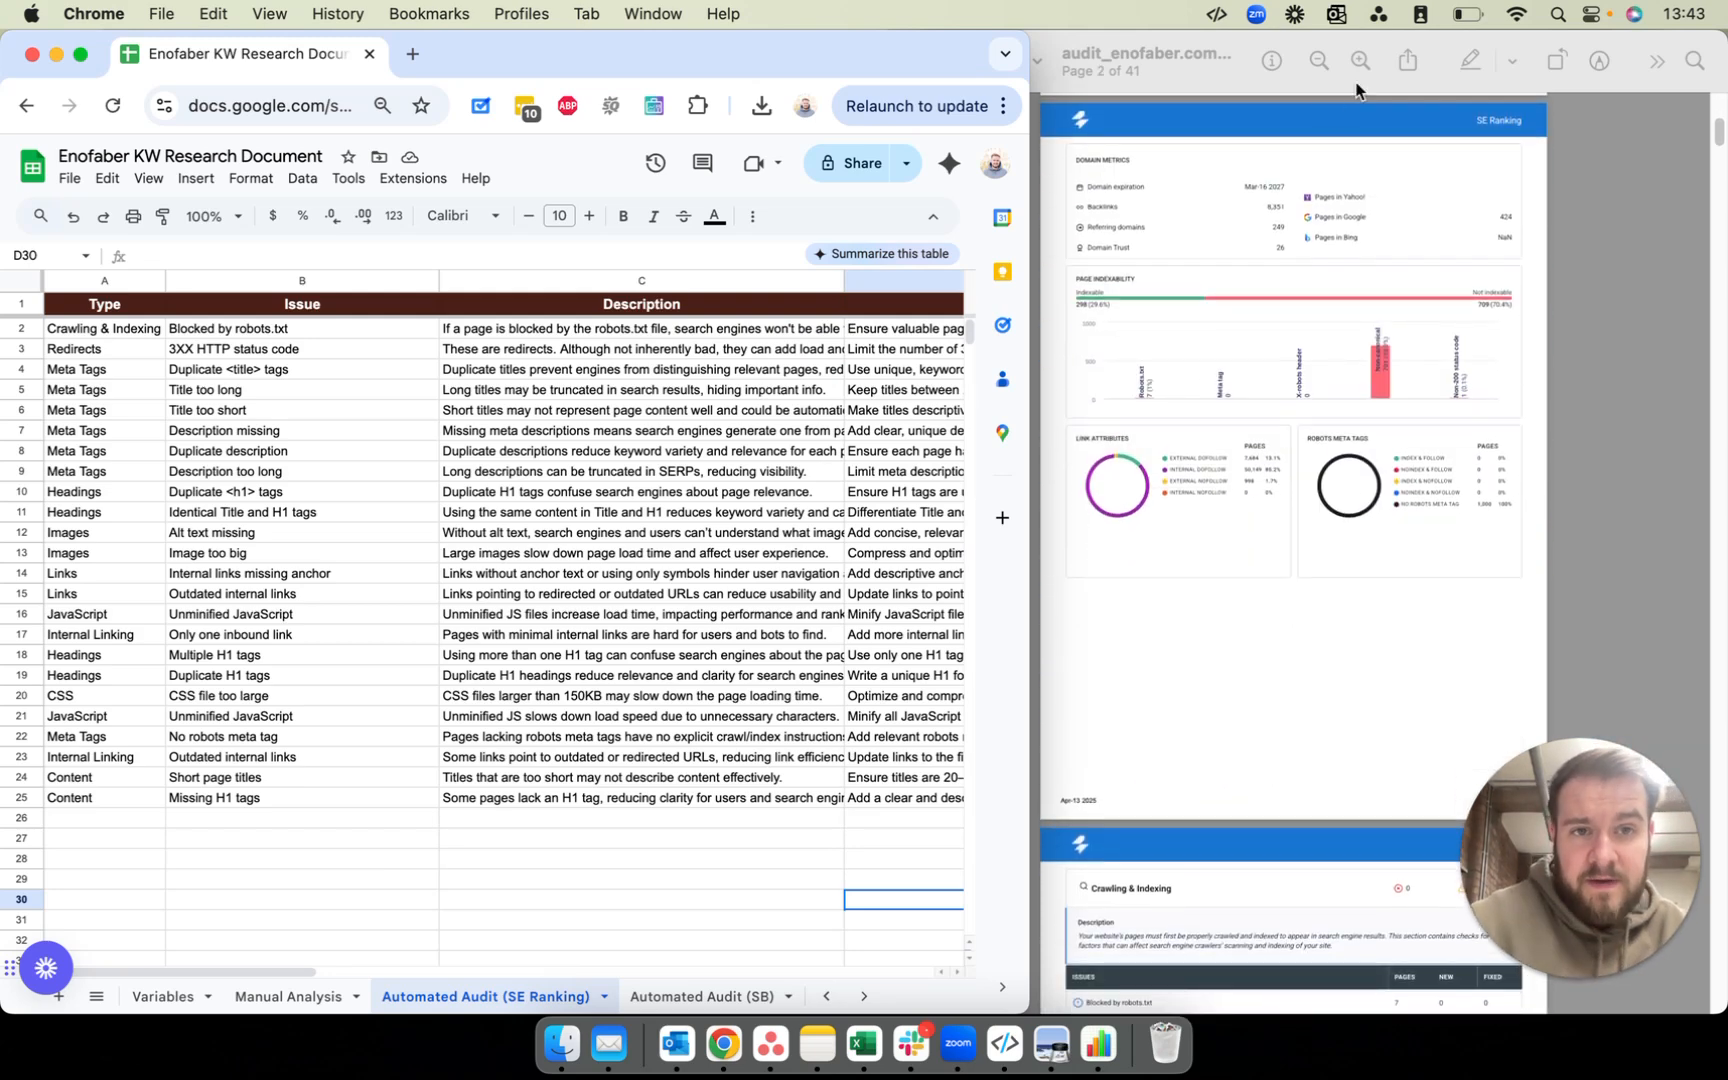
left_click(1359, 63)
left_click(1359, 63)
left_click(1359, 63)
scroll(1341, 453, "down", 2)
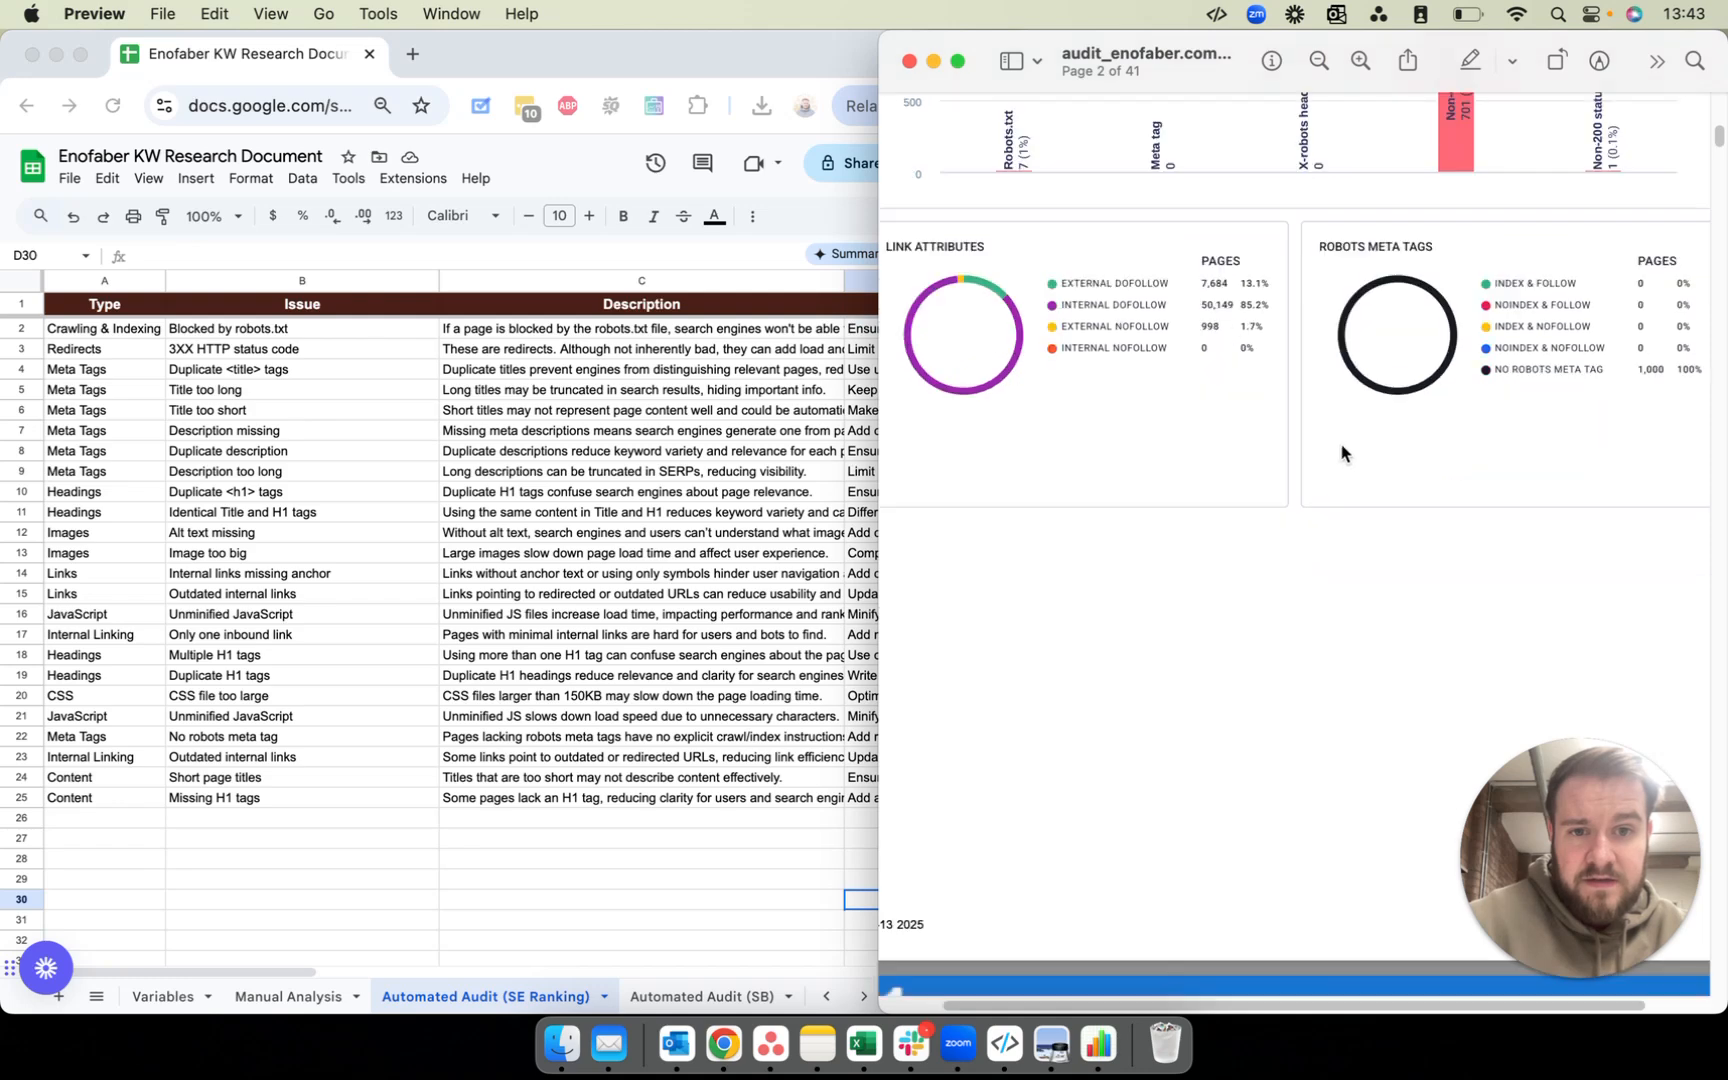
scroll(1320, 450, "down", 6)
scroll(716, 622, "down", 5)
scroll(979, 530, "down", 3)
scroll(530, 576, "up", 5)
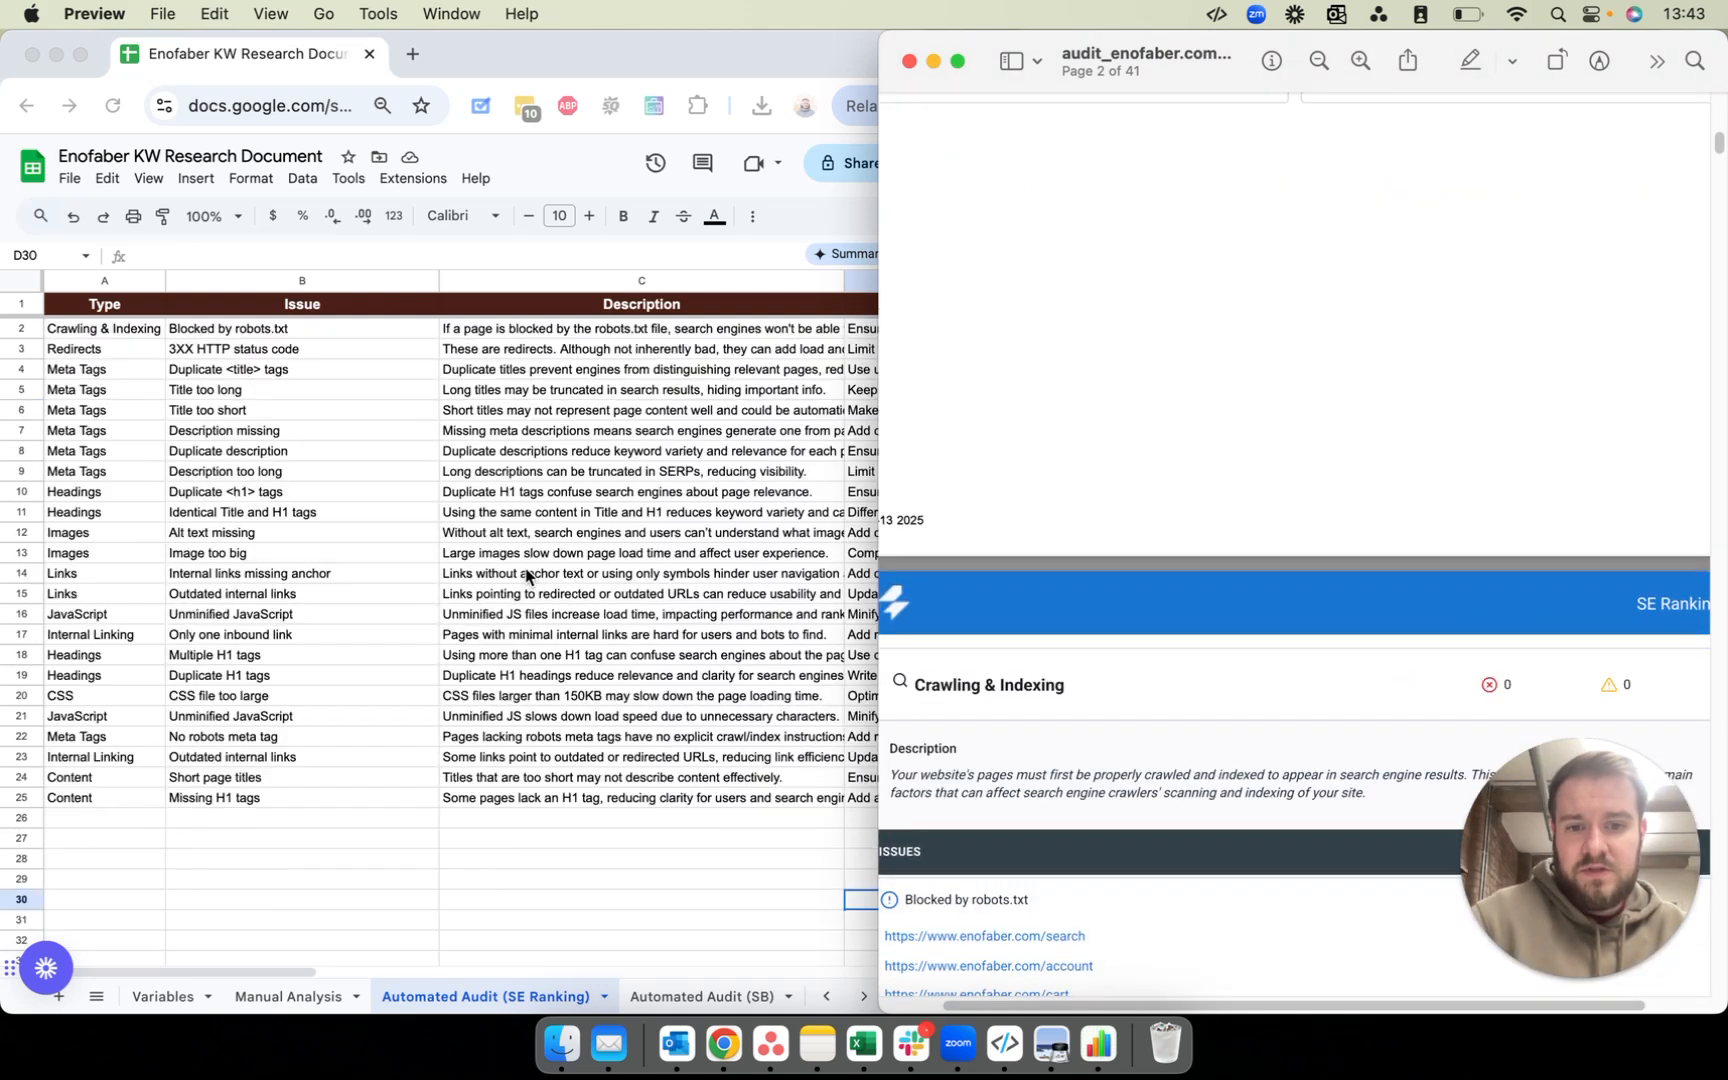
scroll(1037, 500, "down", 5)
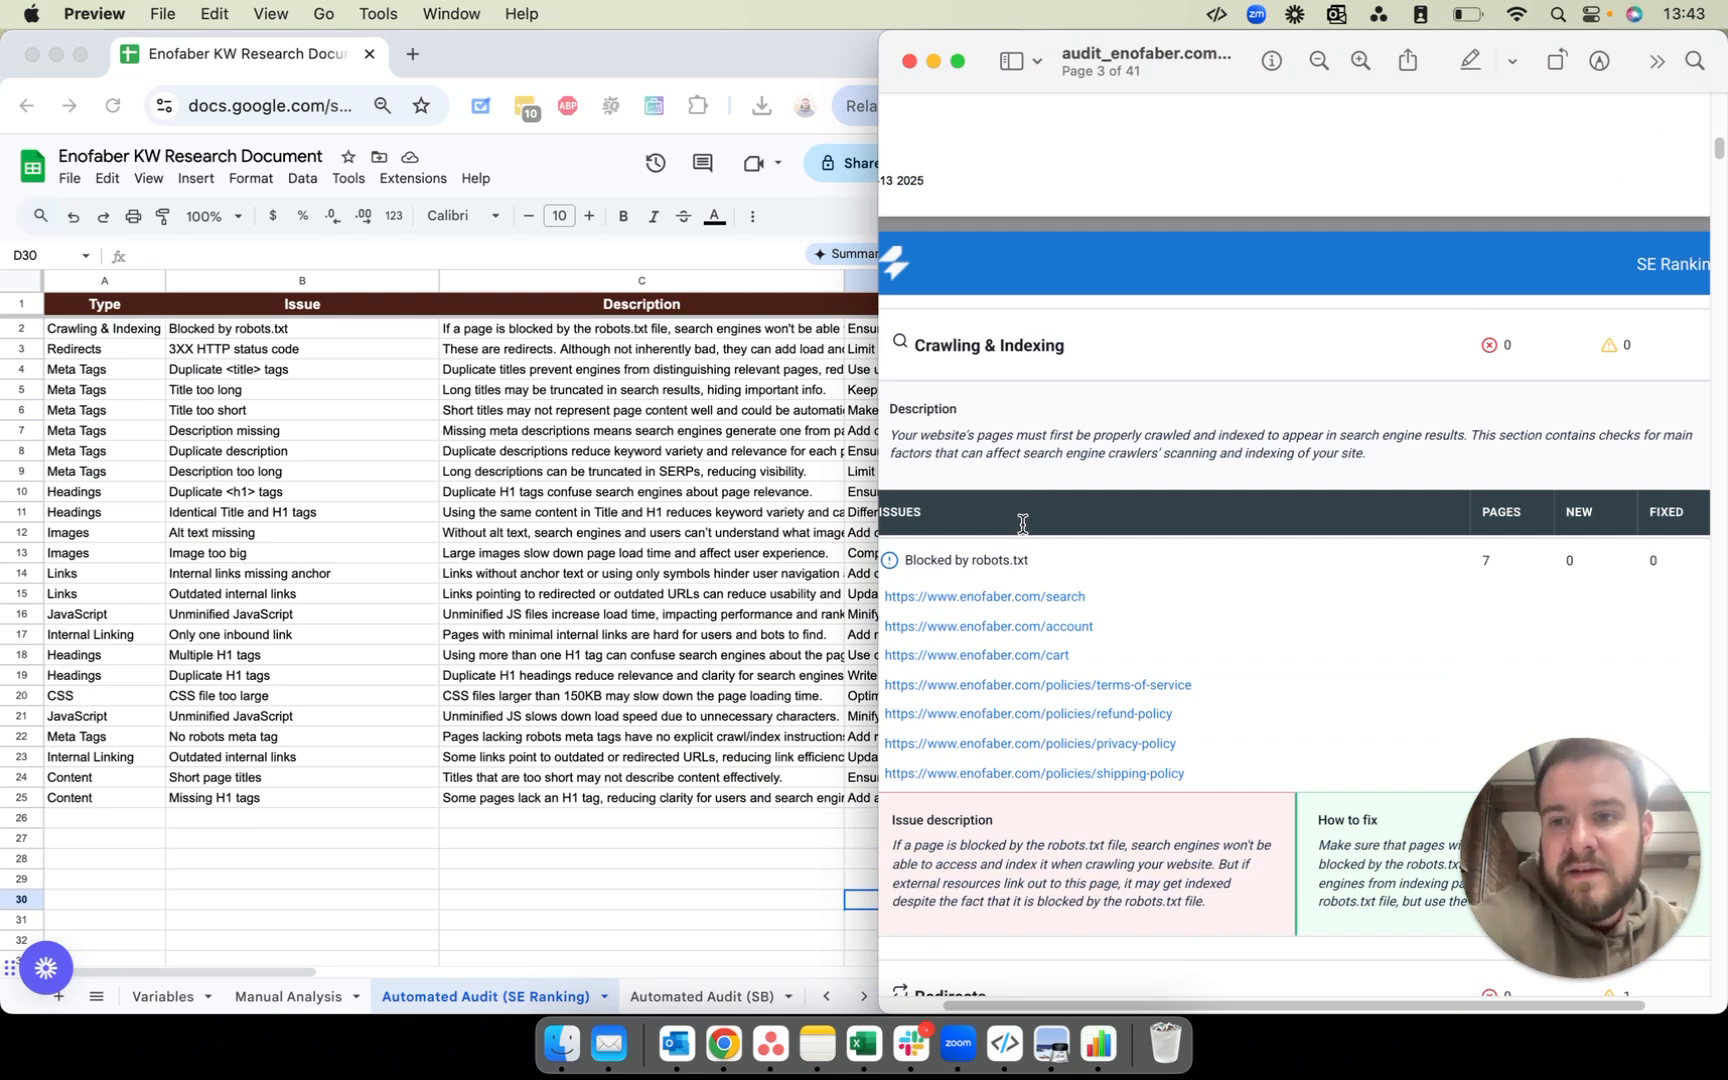
scroll(1050, 590, "down", 1)
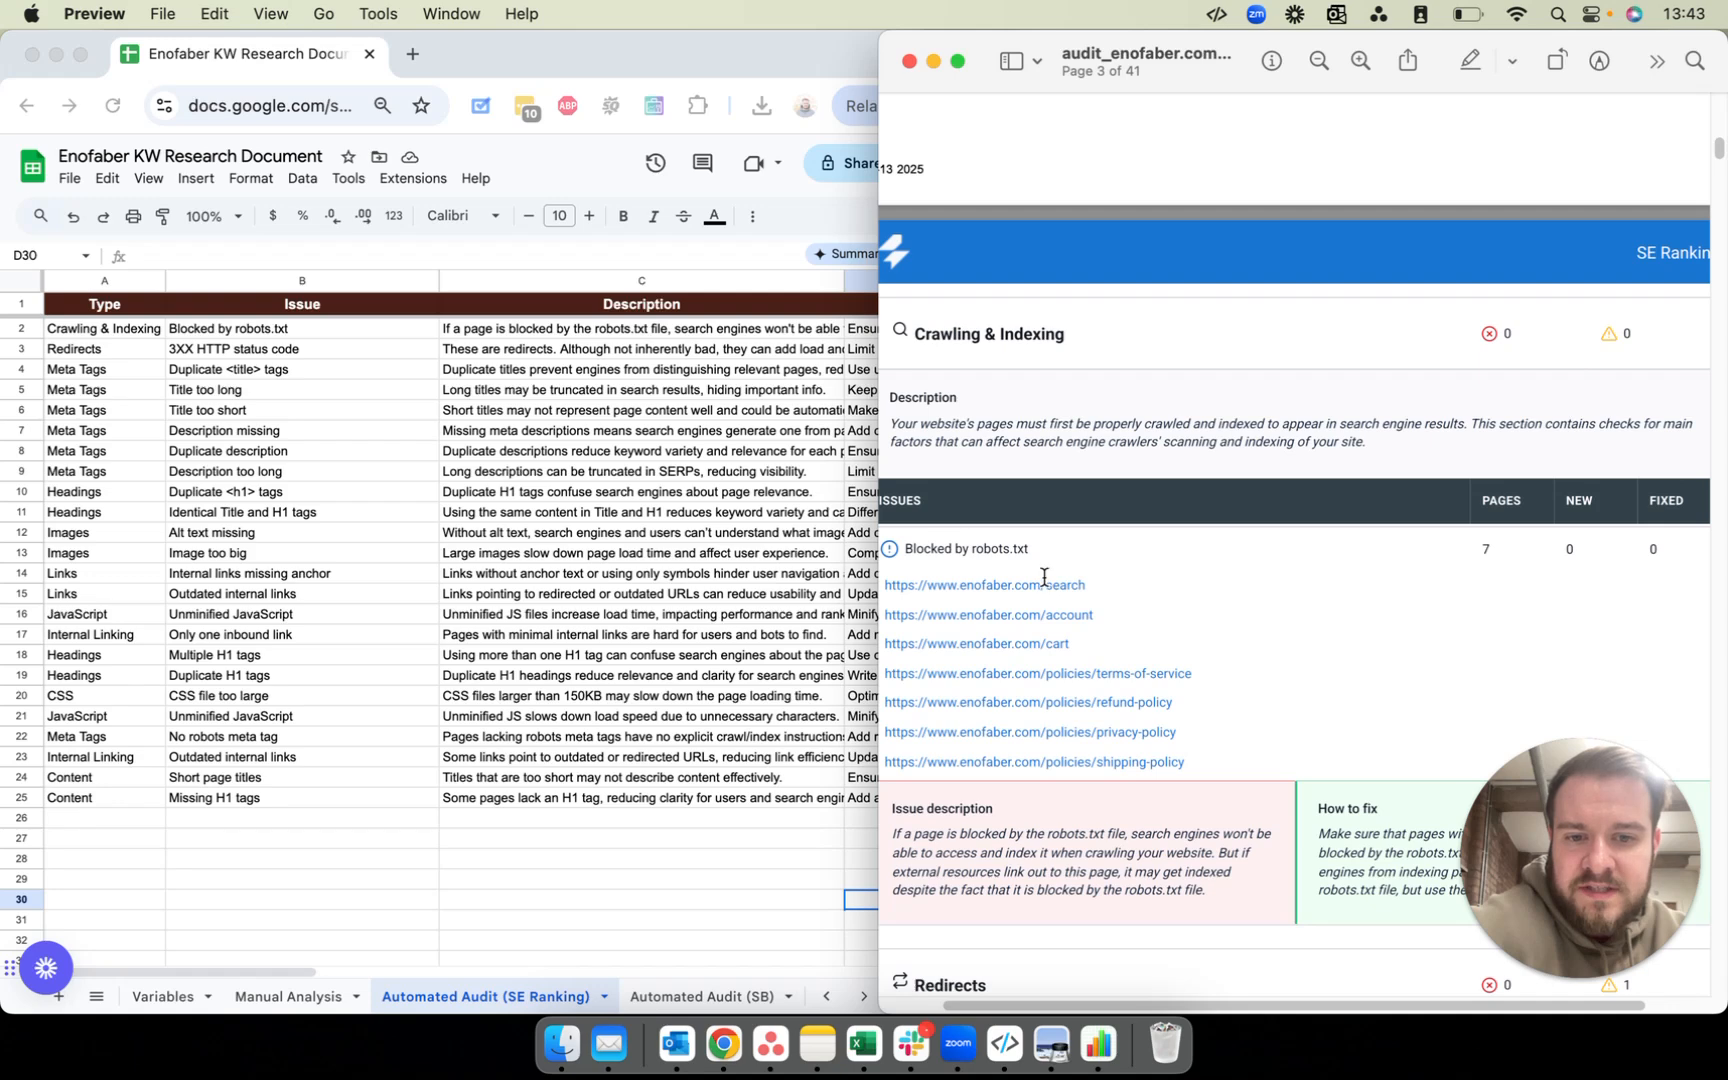
scroll(1100, 540, "down", 1)
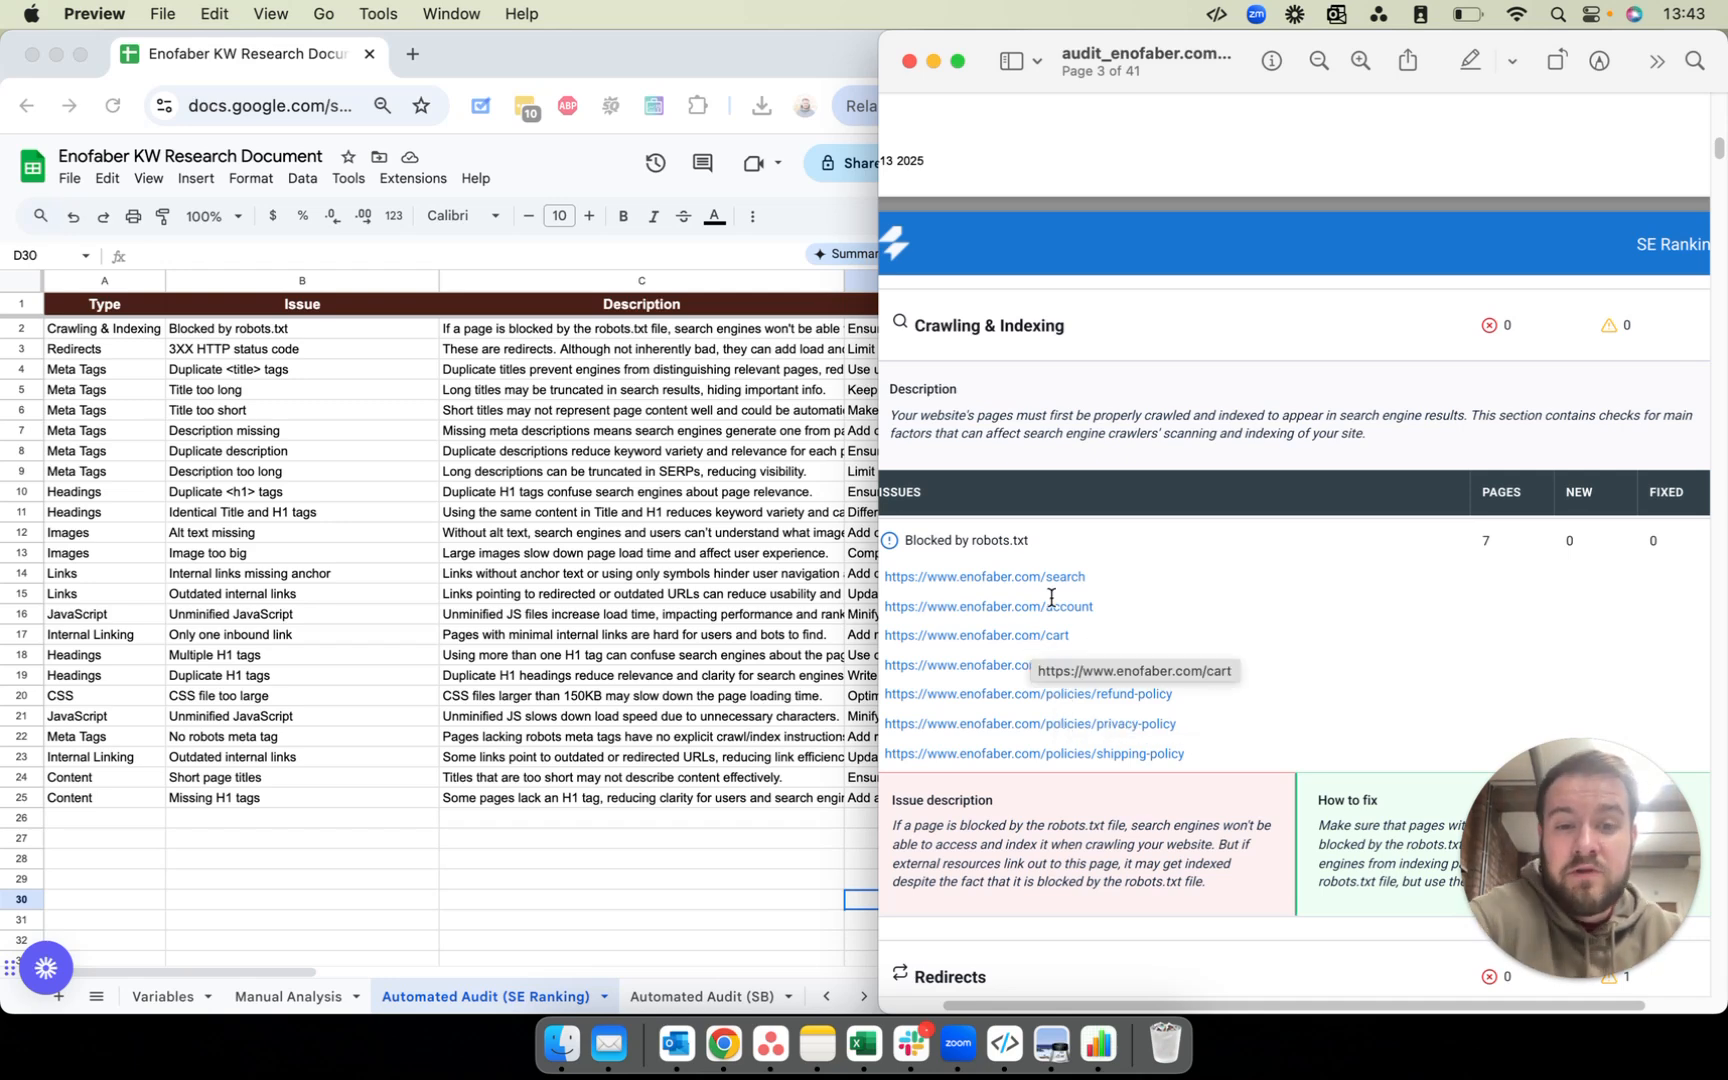
Step: Set the priority of the "Blocked by robots.txt" issue to Low in the Automated Audit (SE Ranking) sheet
left_click(779, 645)
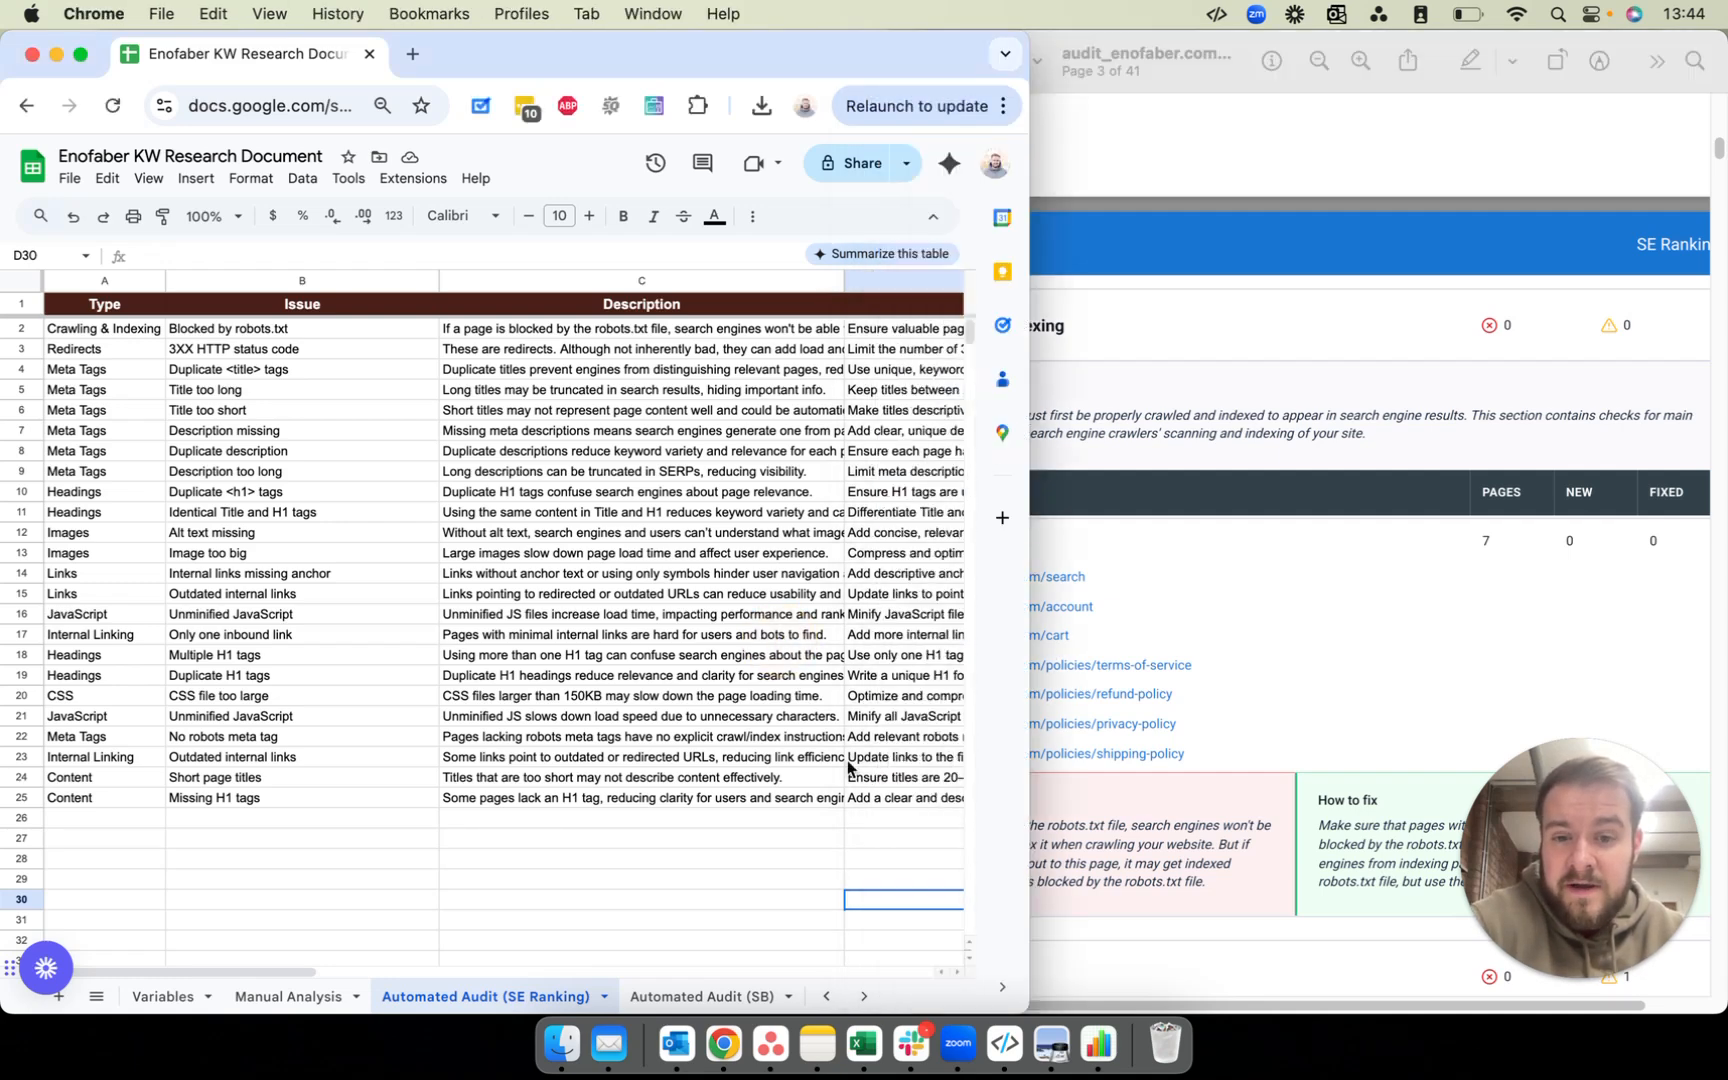
left_click_drag(271, 973, 487, 940)
left_click(545, 328)
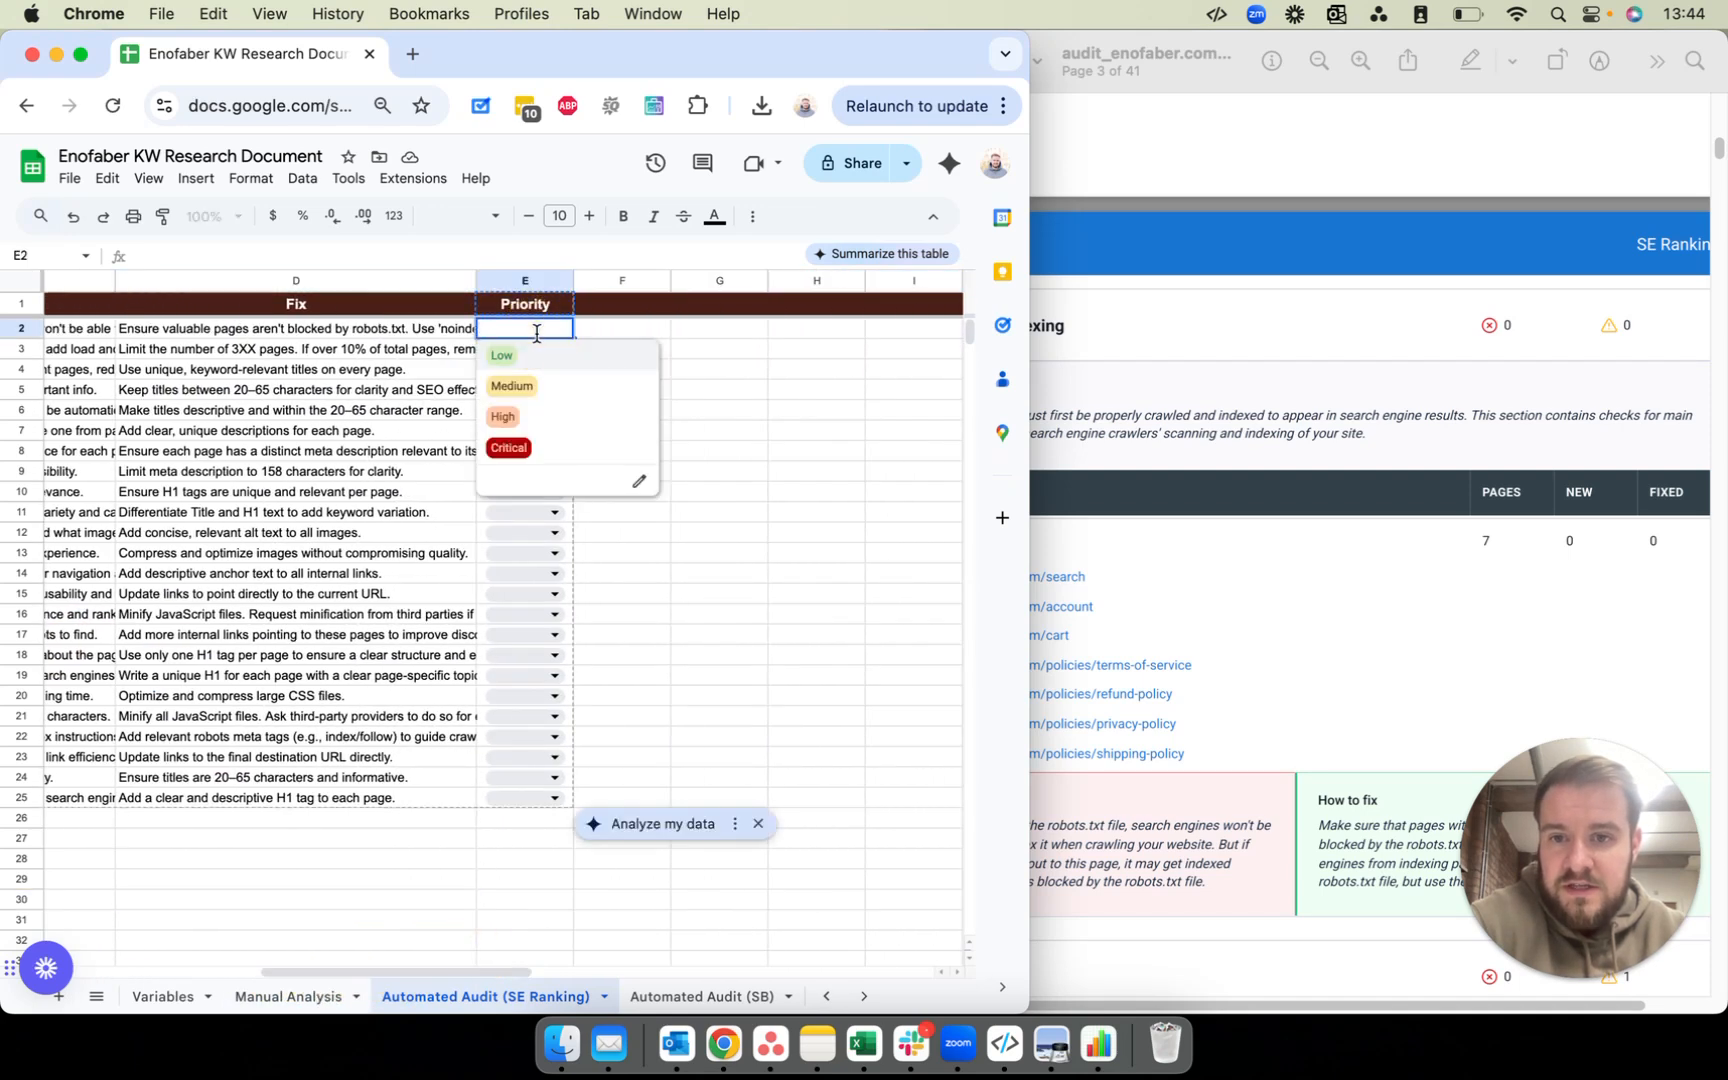
left_click(503, 356)
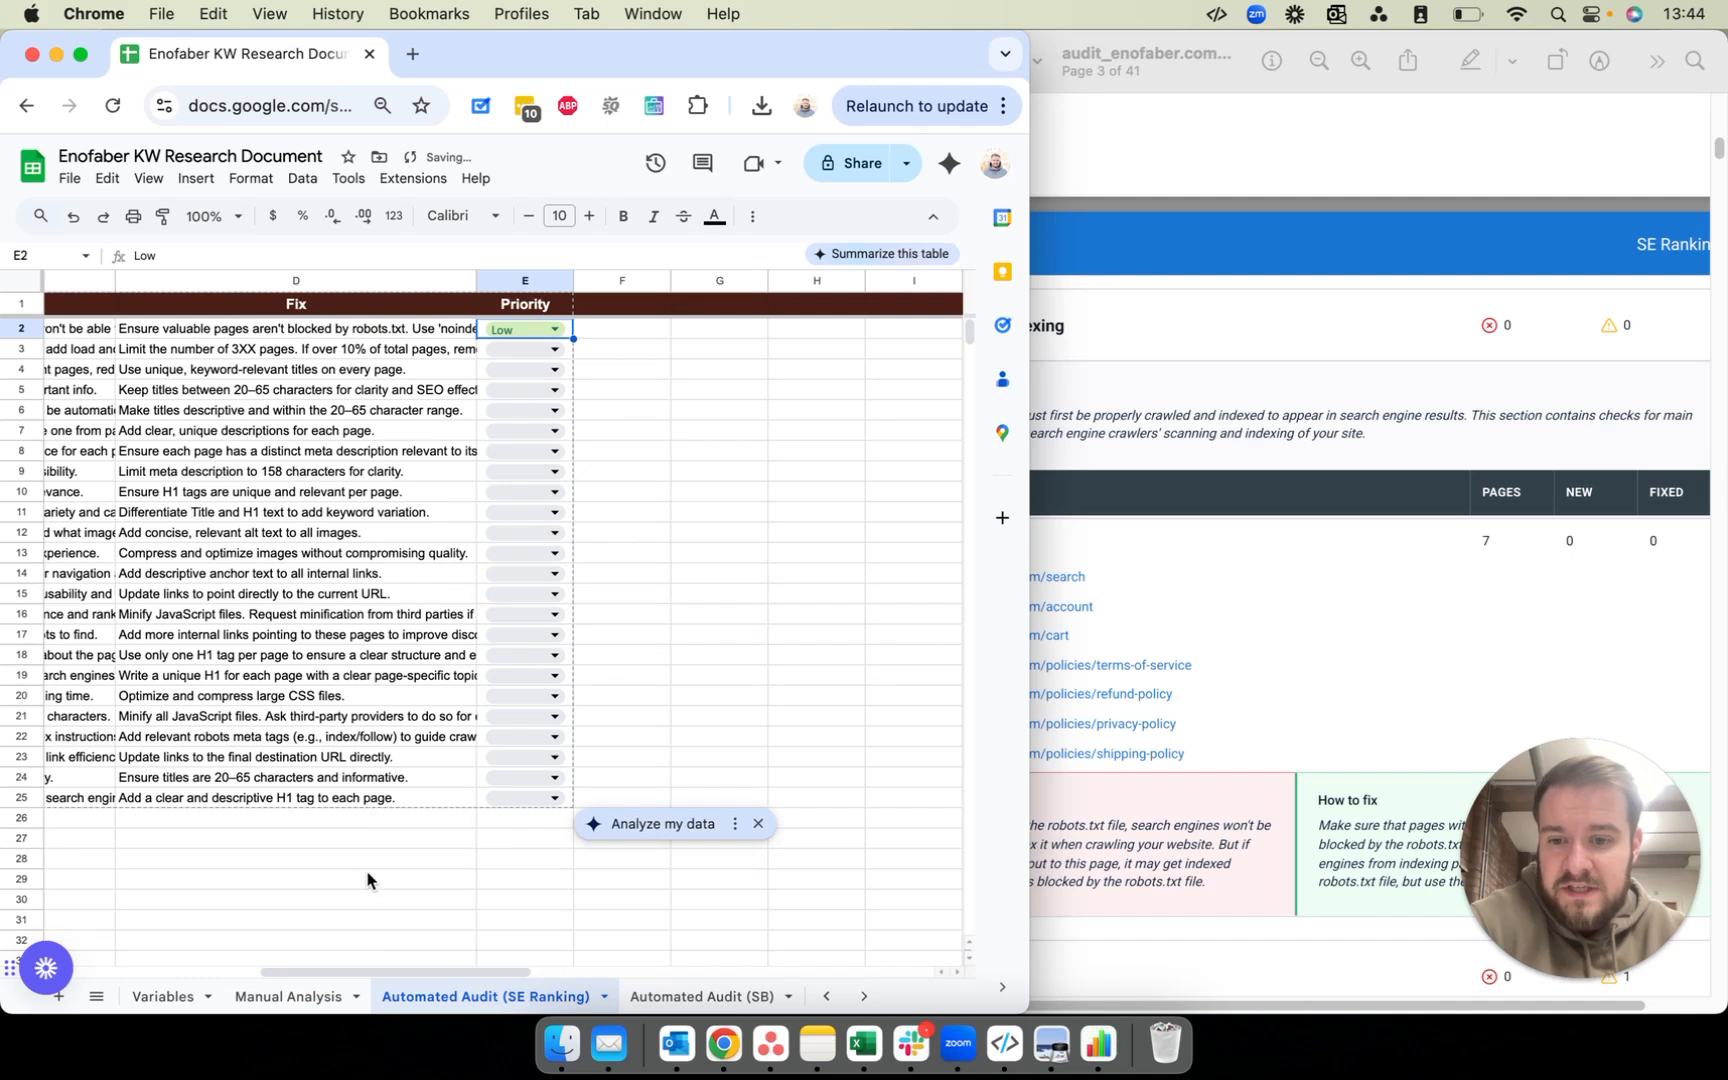
left_click_drag(360, 973, 111, 936)
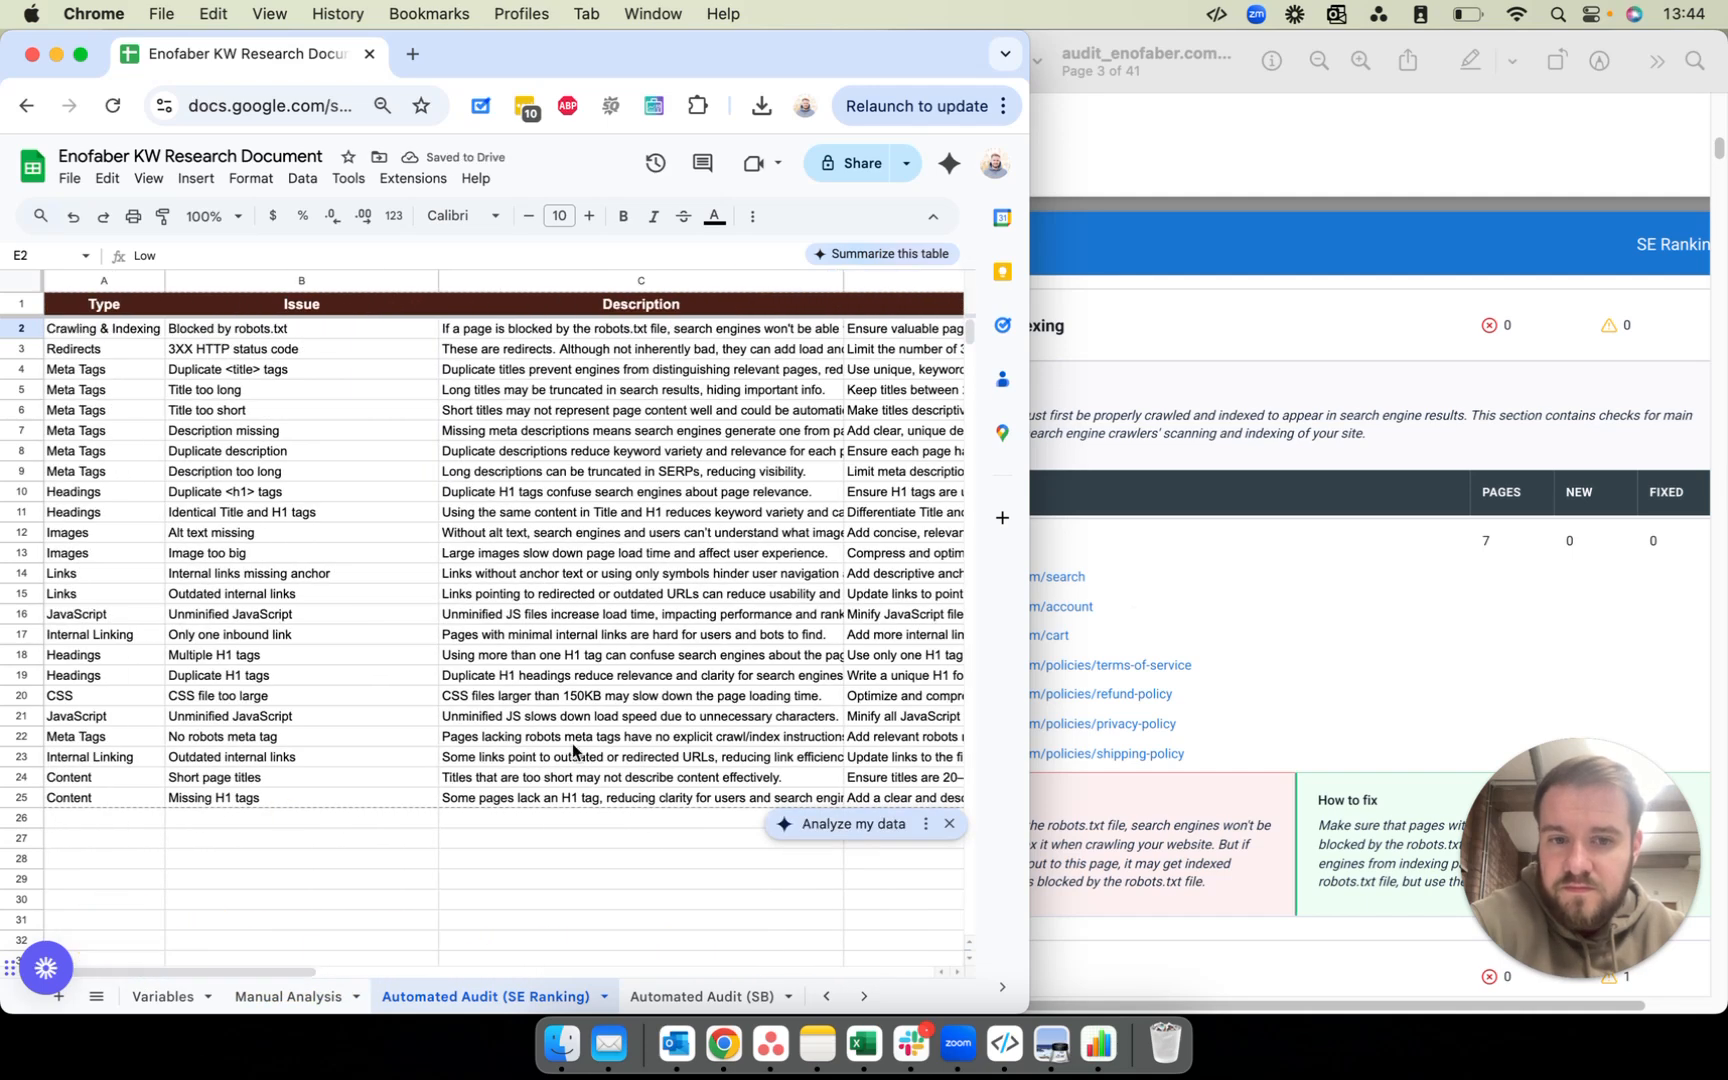
Step: Find the 3XX HTTP status code issue under Redirects in the audit PDF and open its wine-storage-cabinets link in Google Chrome
scroll(1426, 520, "down", 2)
scroll(1426, 520, "down", 3)
left_click(1412, 505)
scroll(1412, 505, "down", 4)
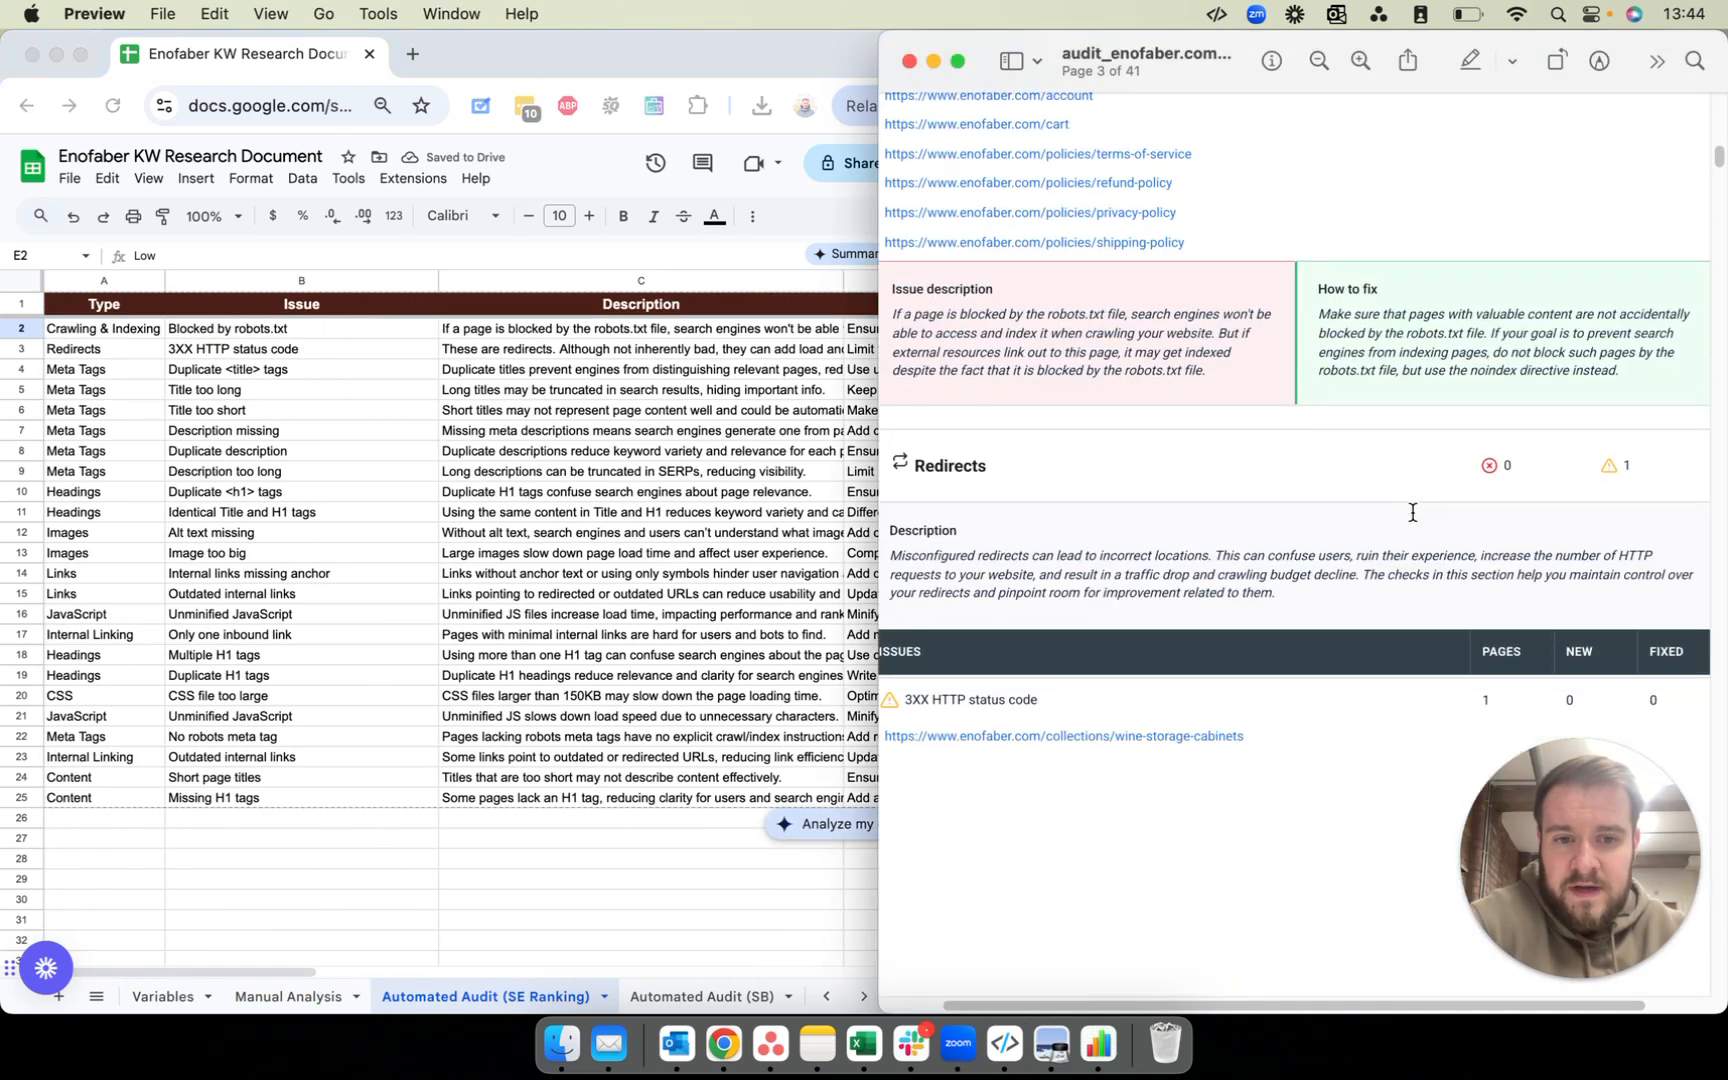
scroll(1412, 512, "down", 1)
scroll(1412, 362, "down", 3)
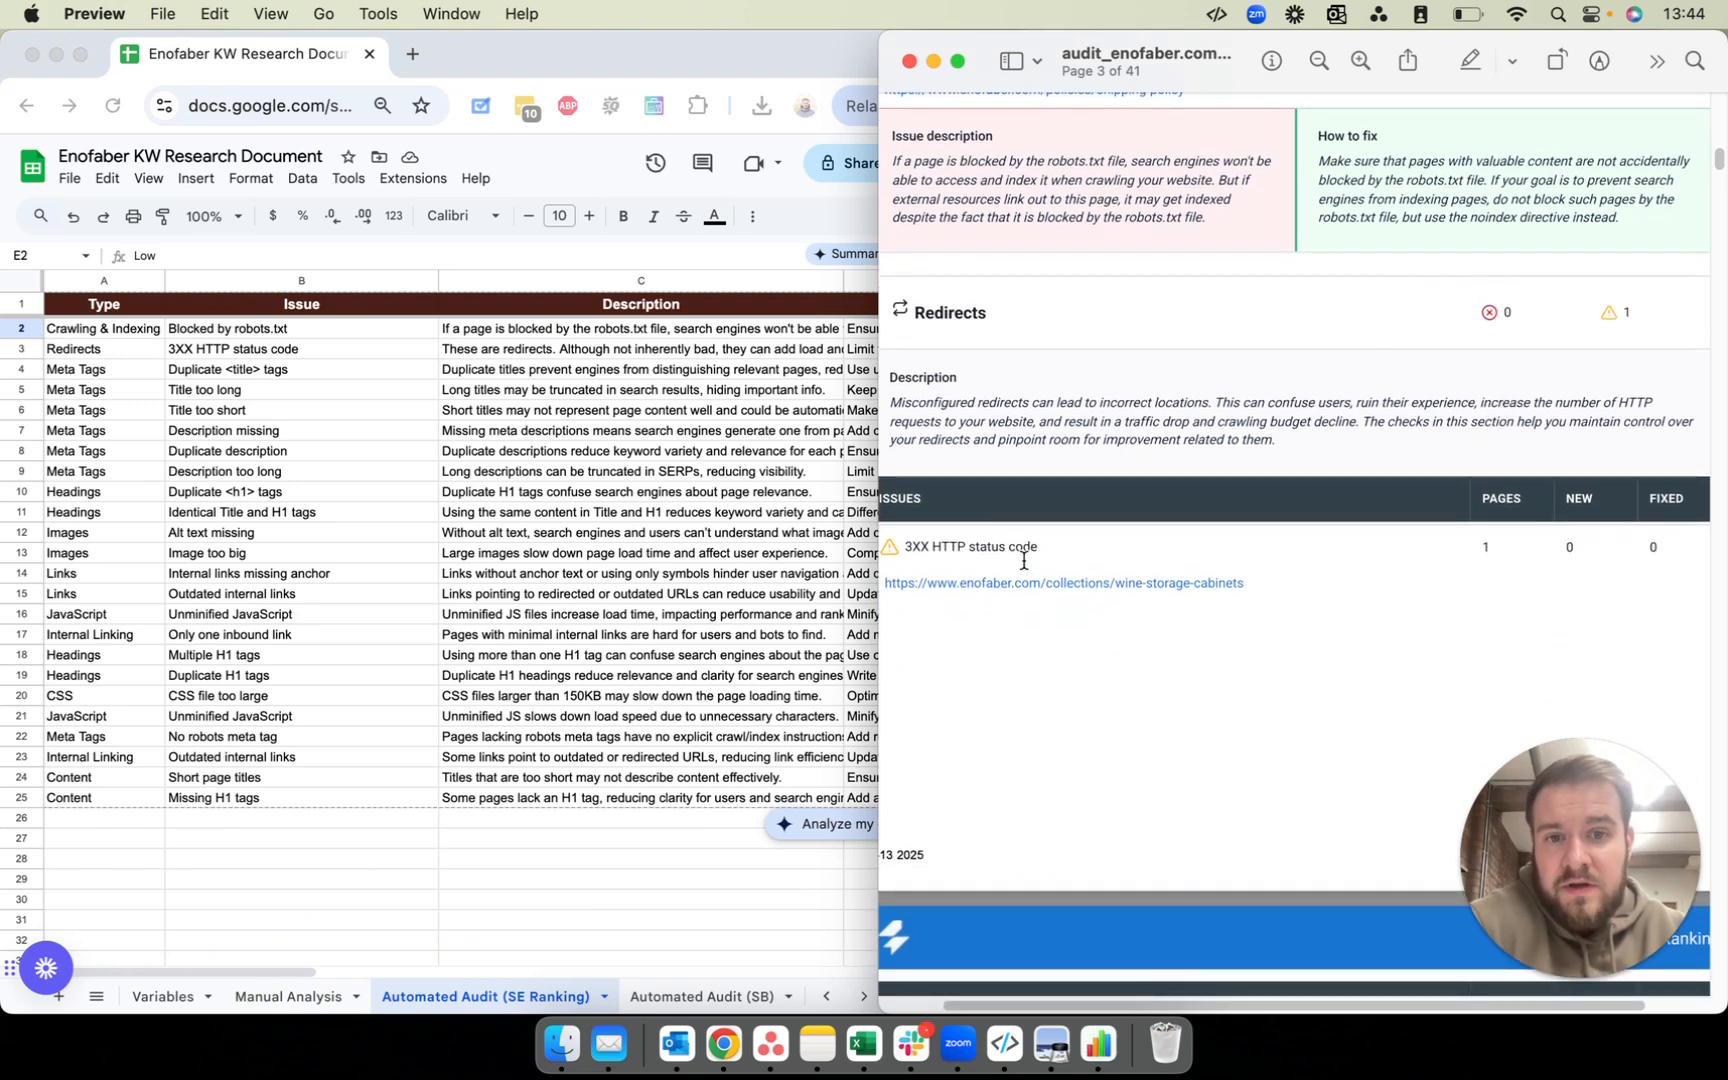
left_click(1131, 590)
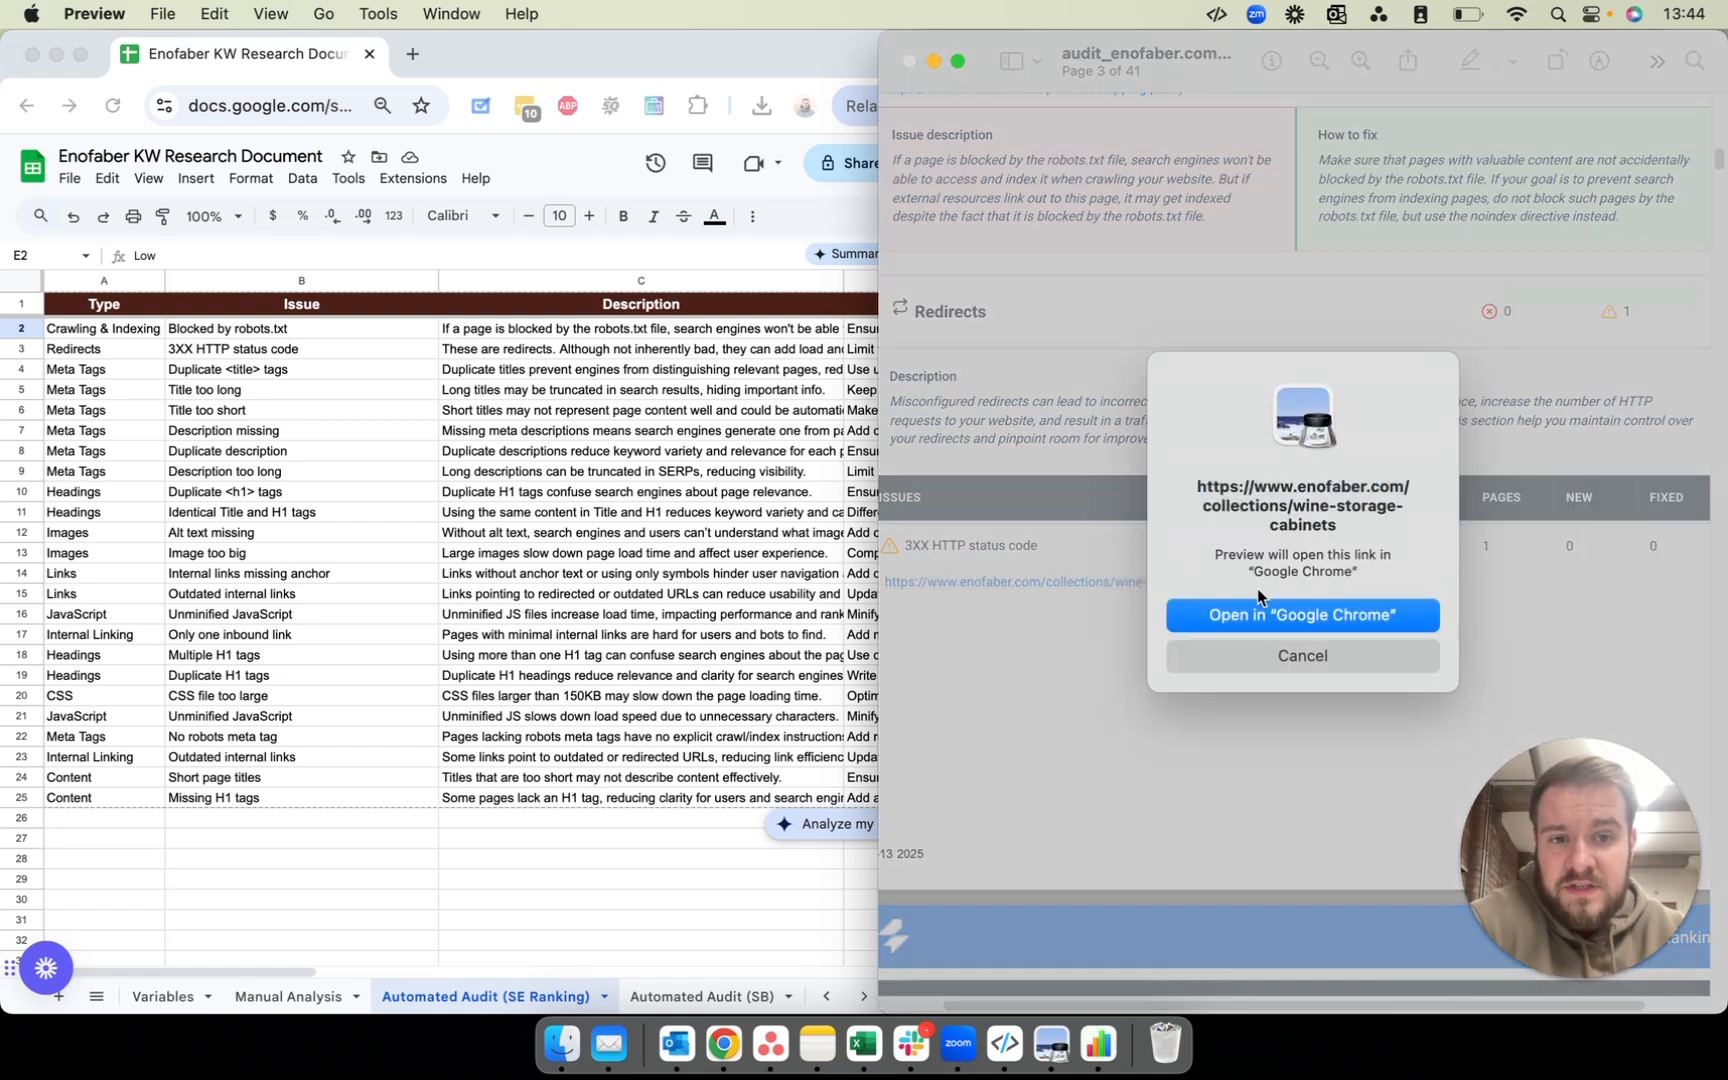
left_click(1282, 617)
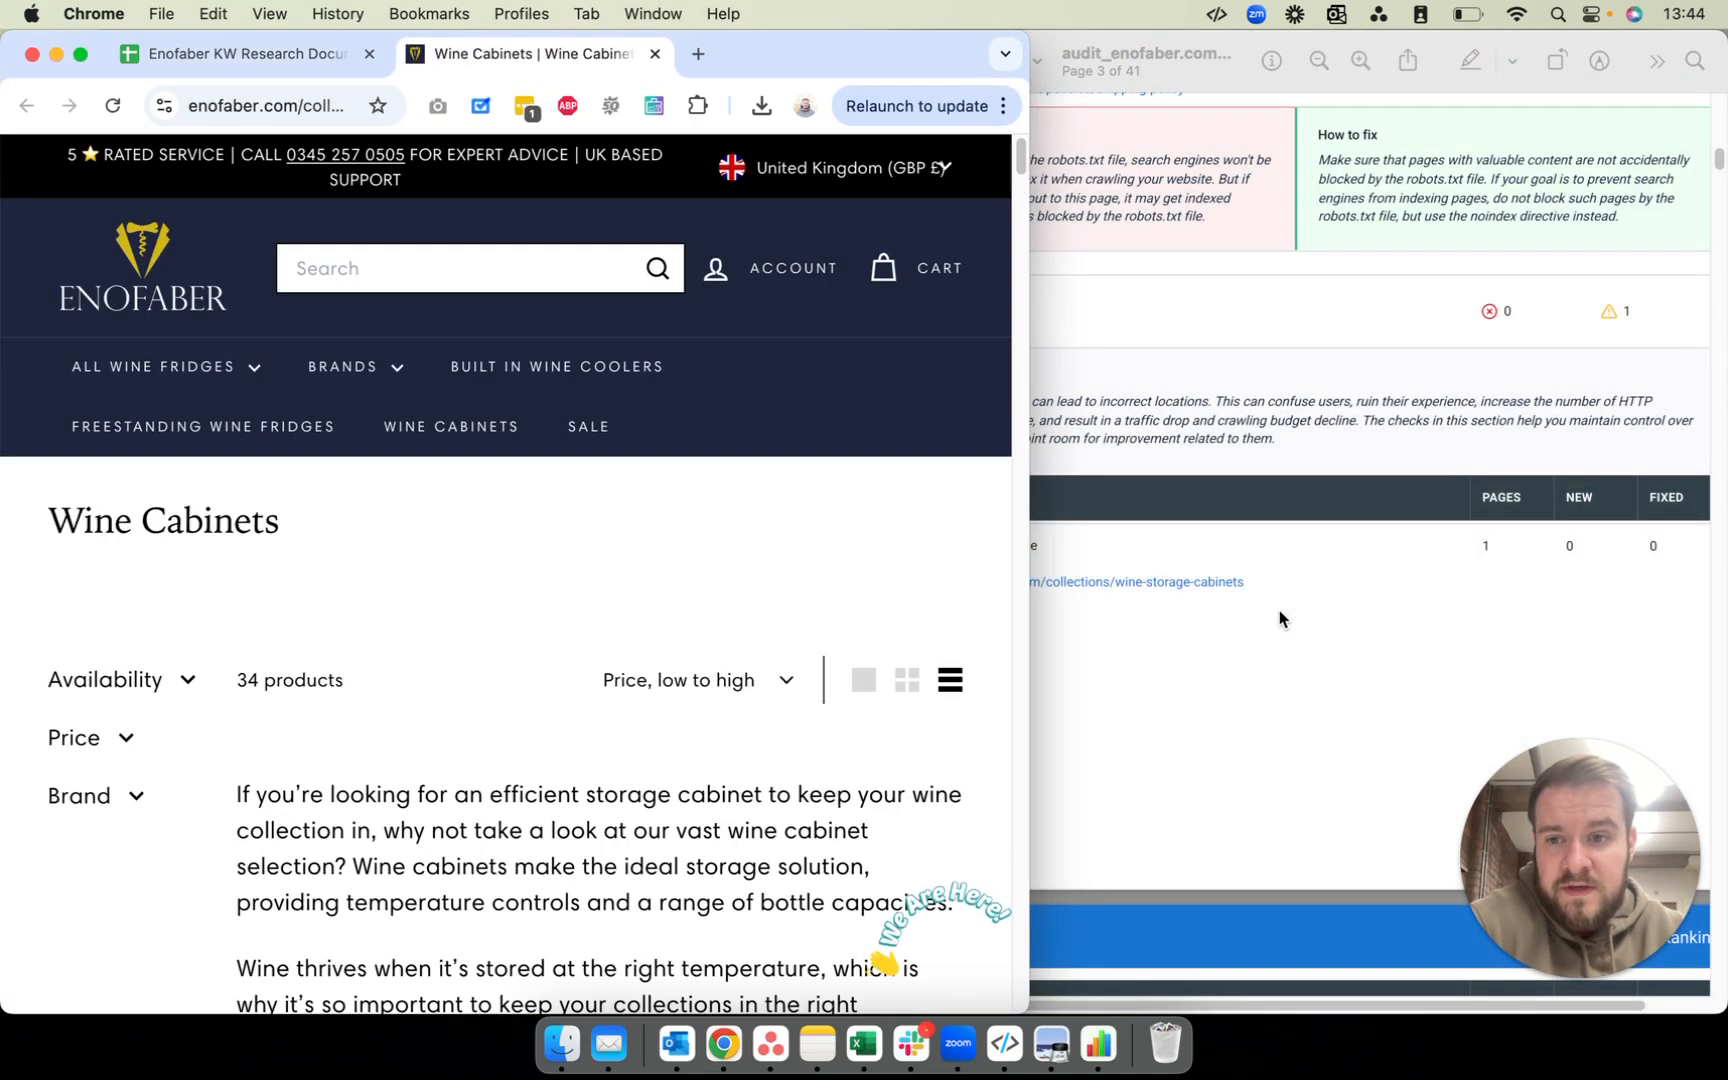
Step: Check the URL and content of the opened Wine Cabinets page against the redirected link listed in the audit PDF
left_click(246, 105)
double_click(246, 105)
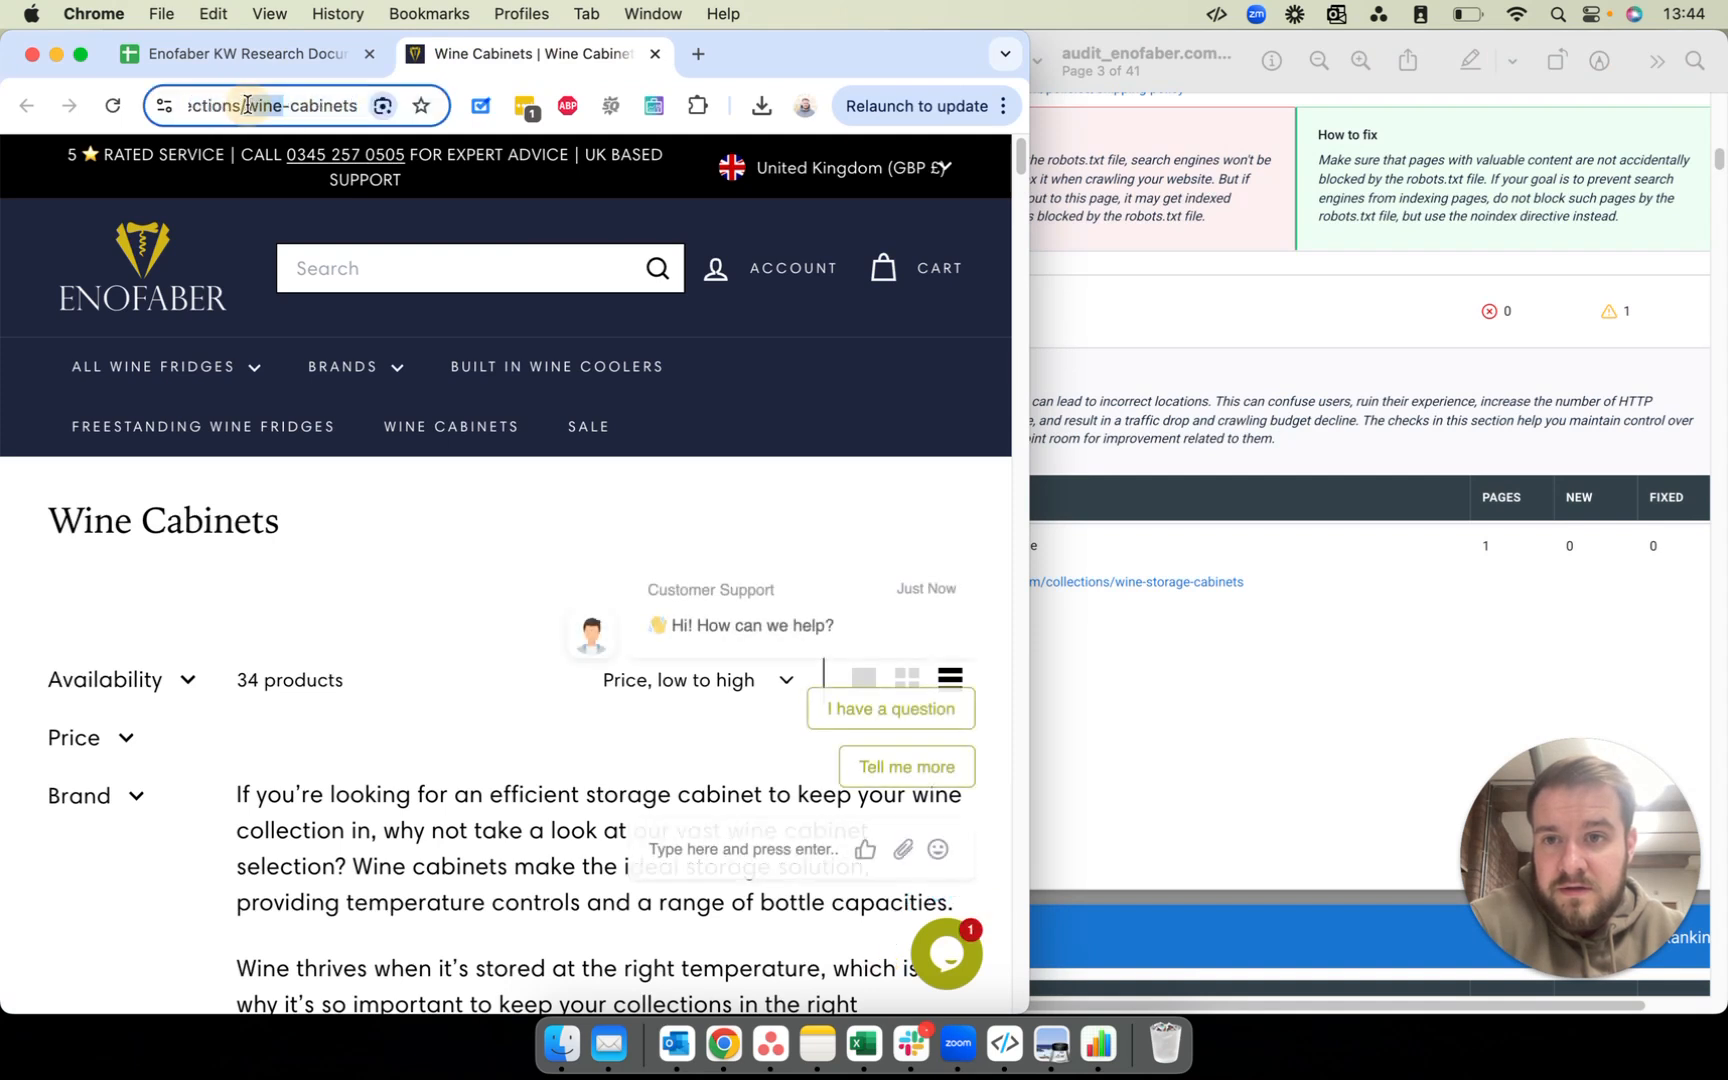
left_click(248, 105)
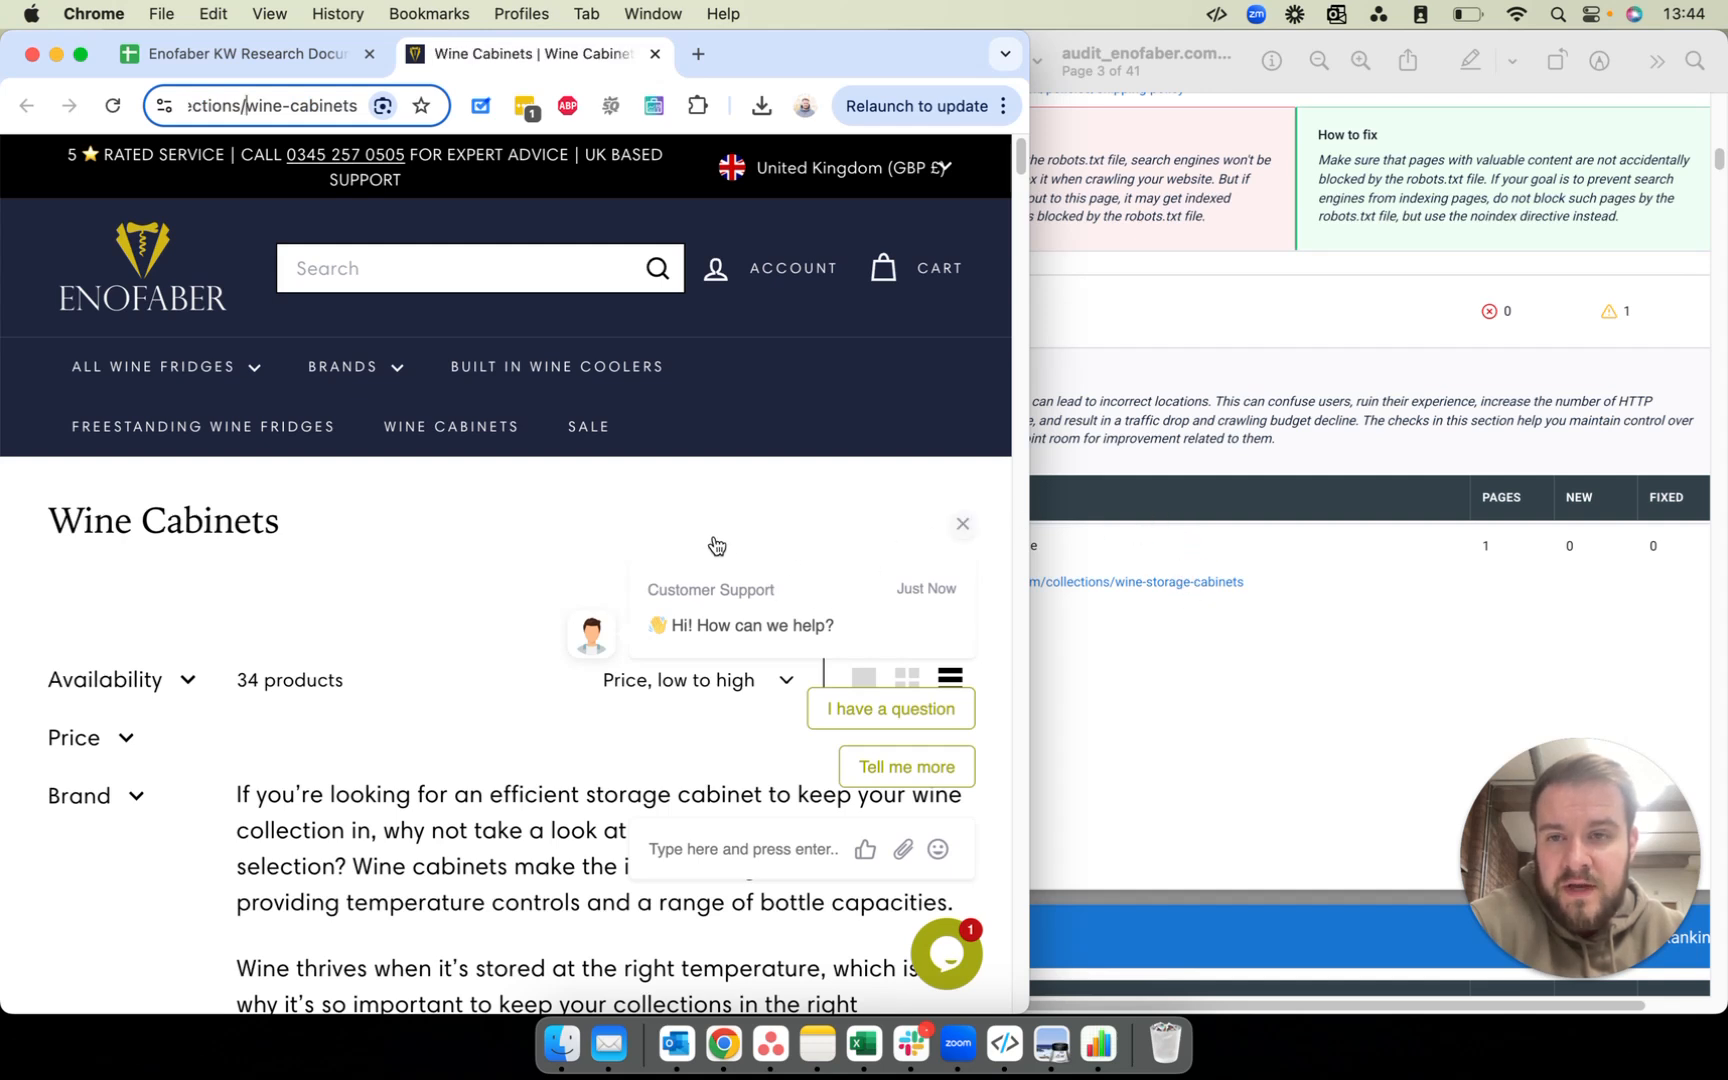
triple_click(271, 99)
double_click(271, 99)
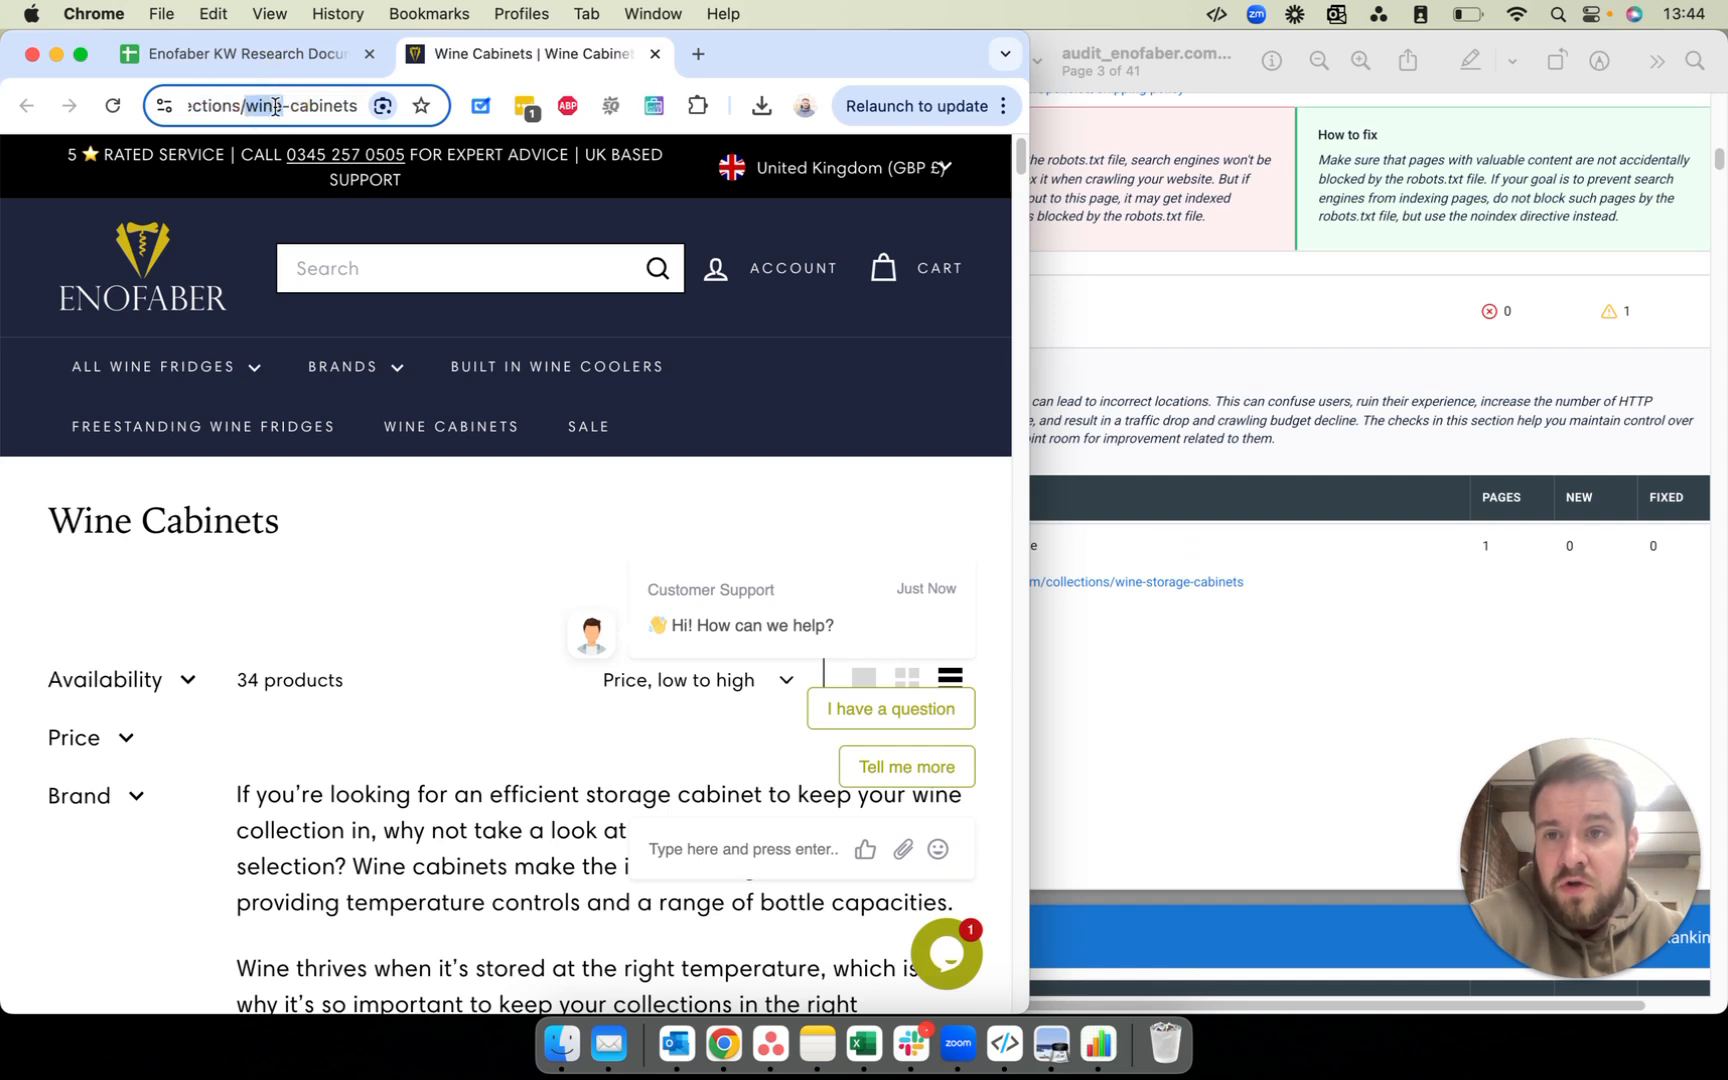
left_click(292, 113)
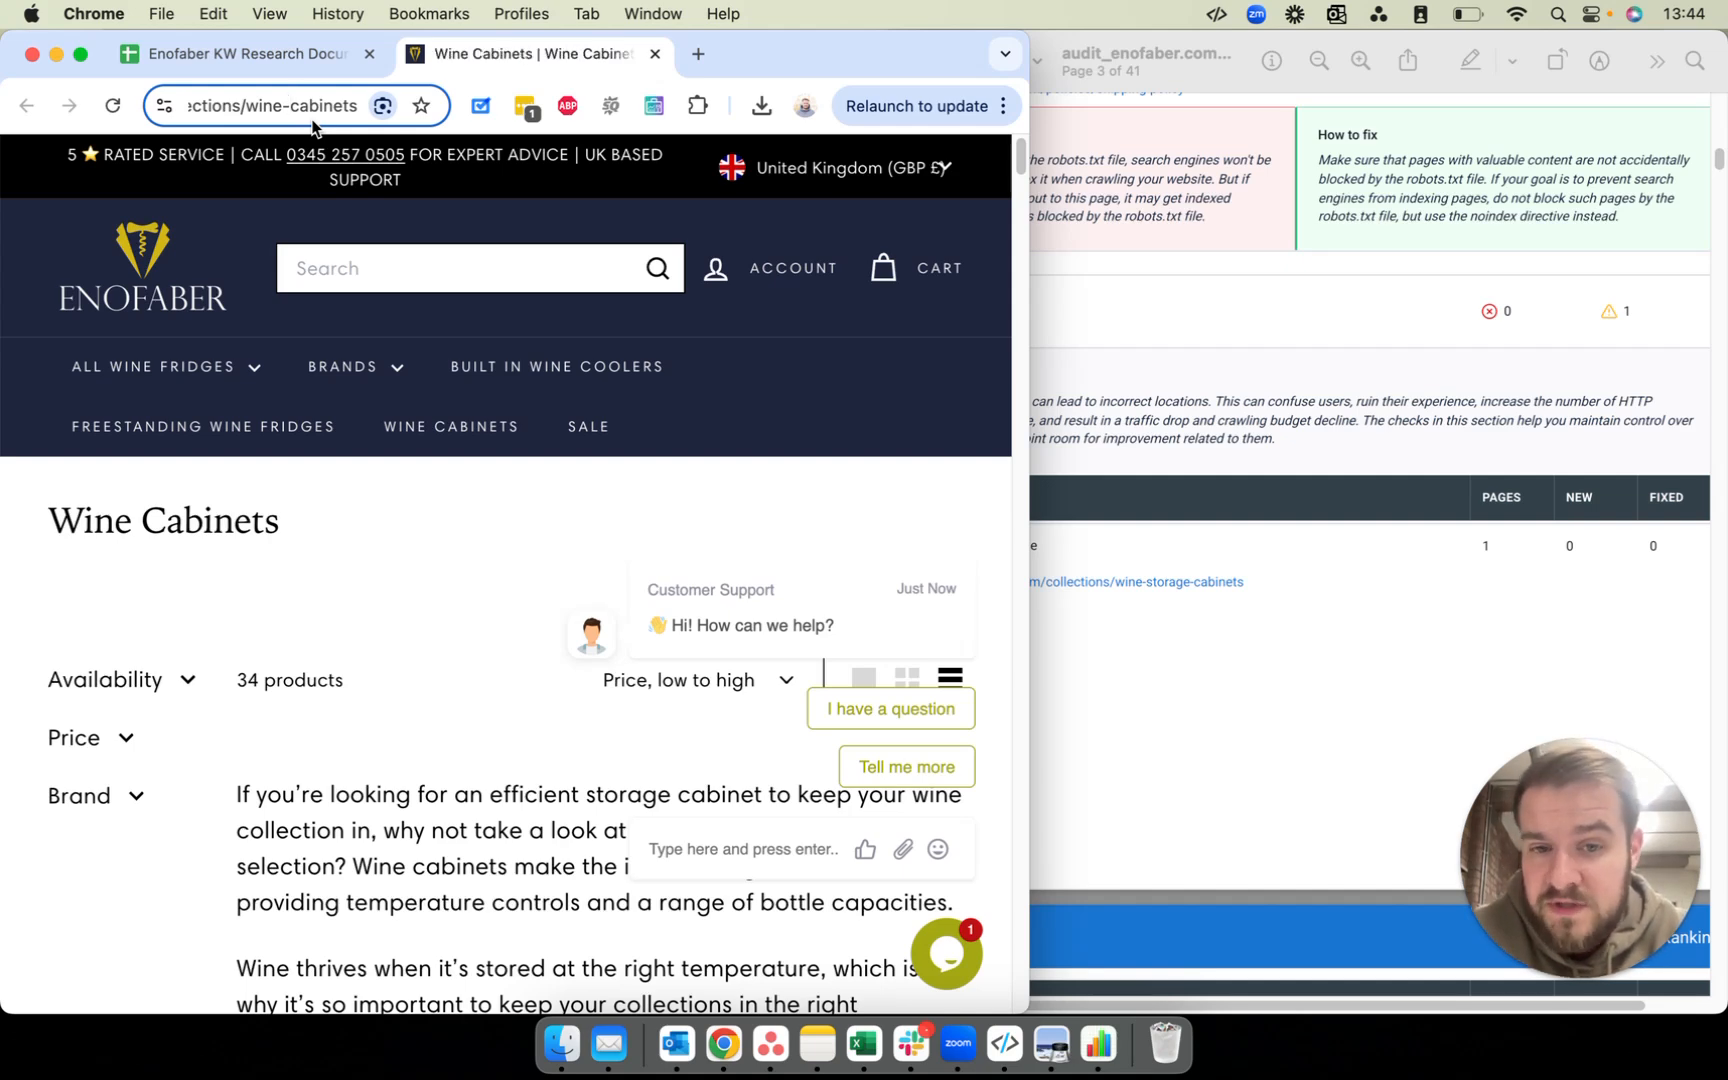
scroll(212, 332, "down", 5)
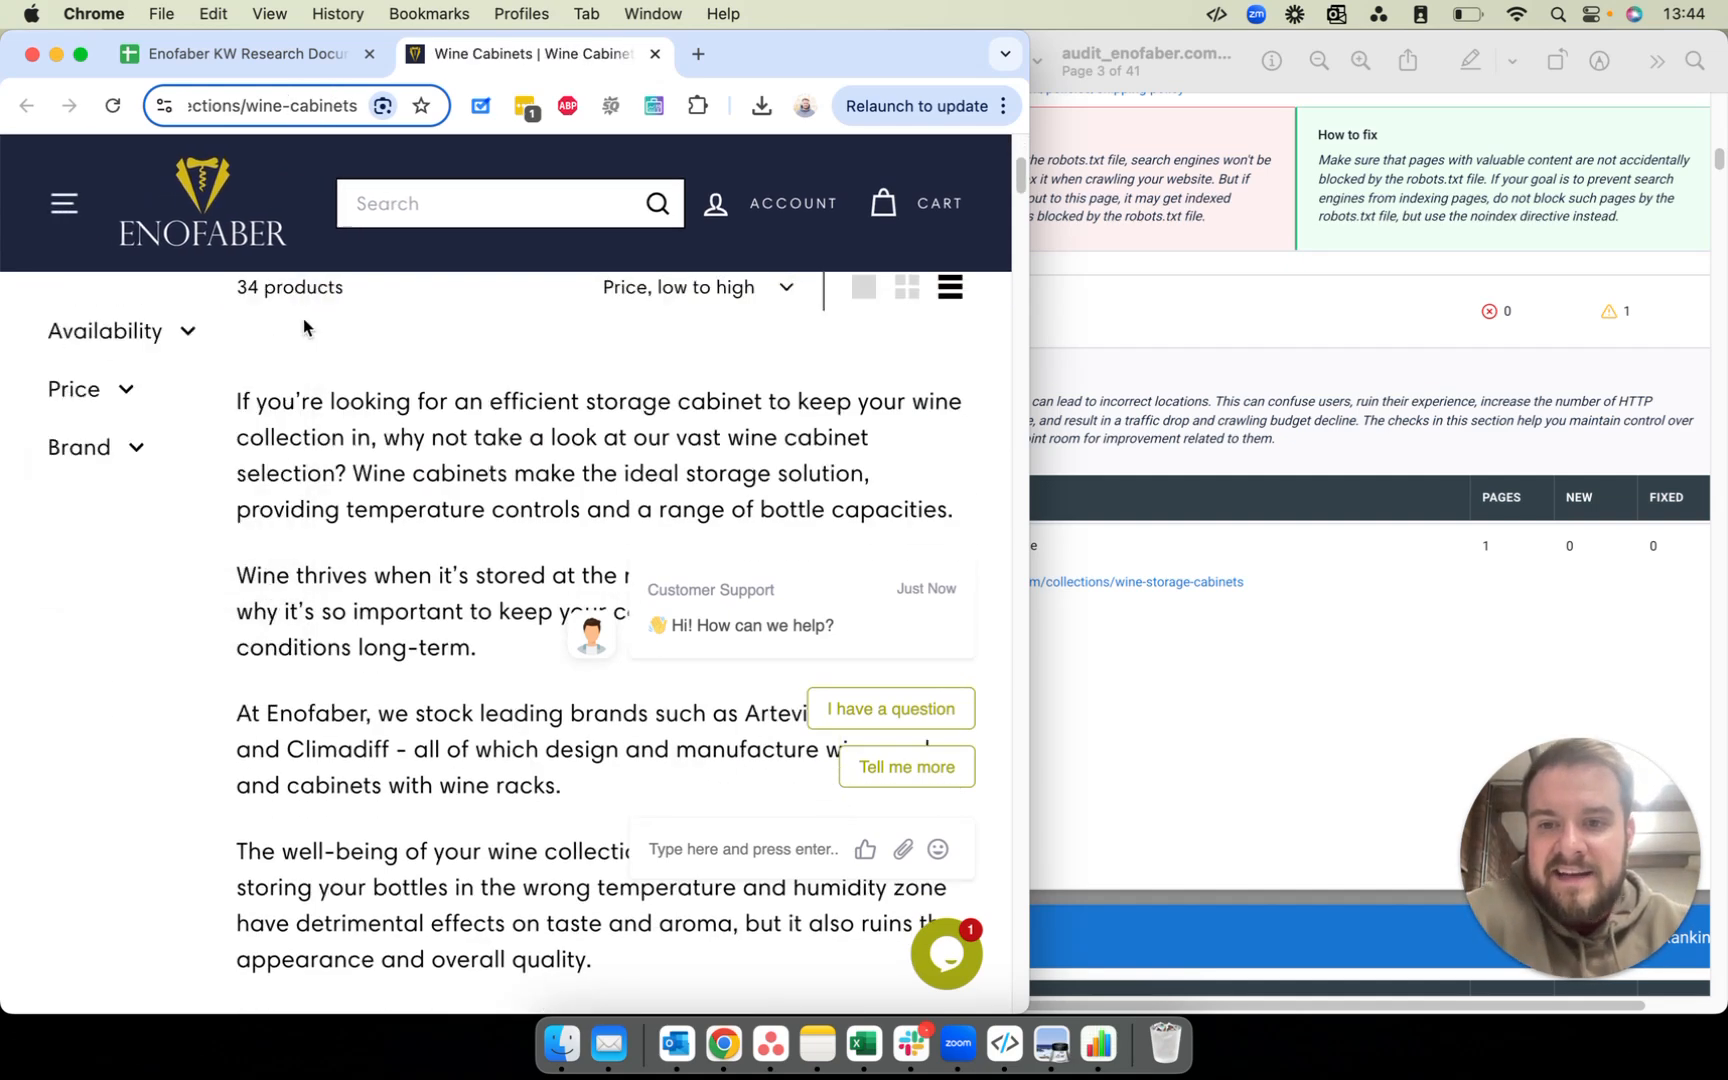
scroll(1285, 430, "down", 1)
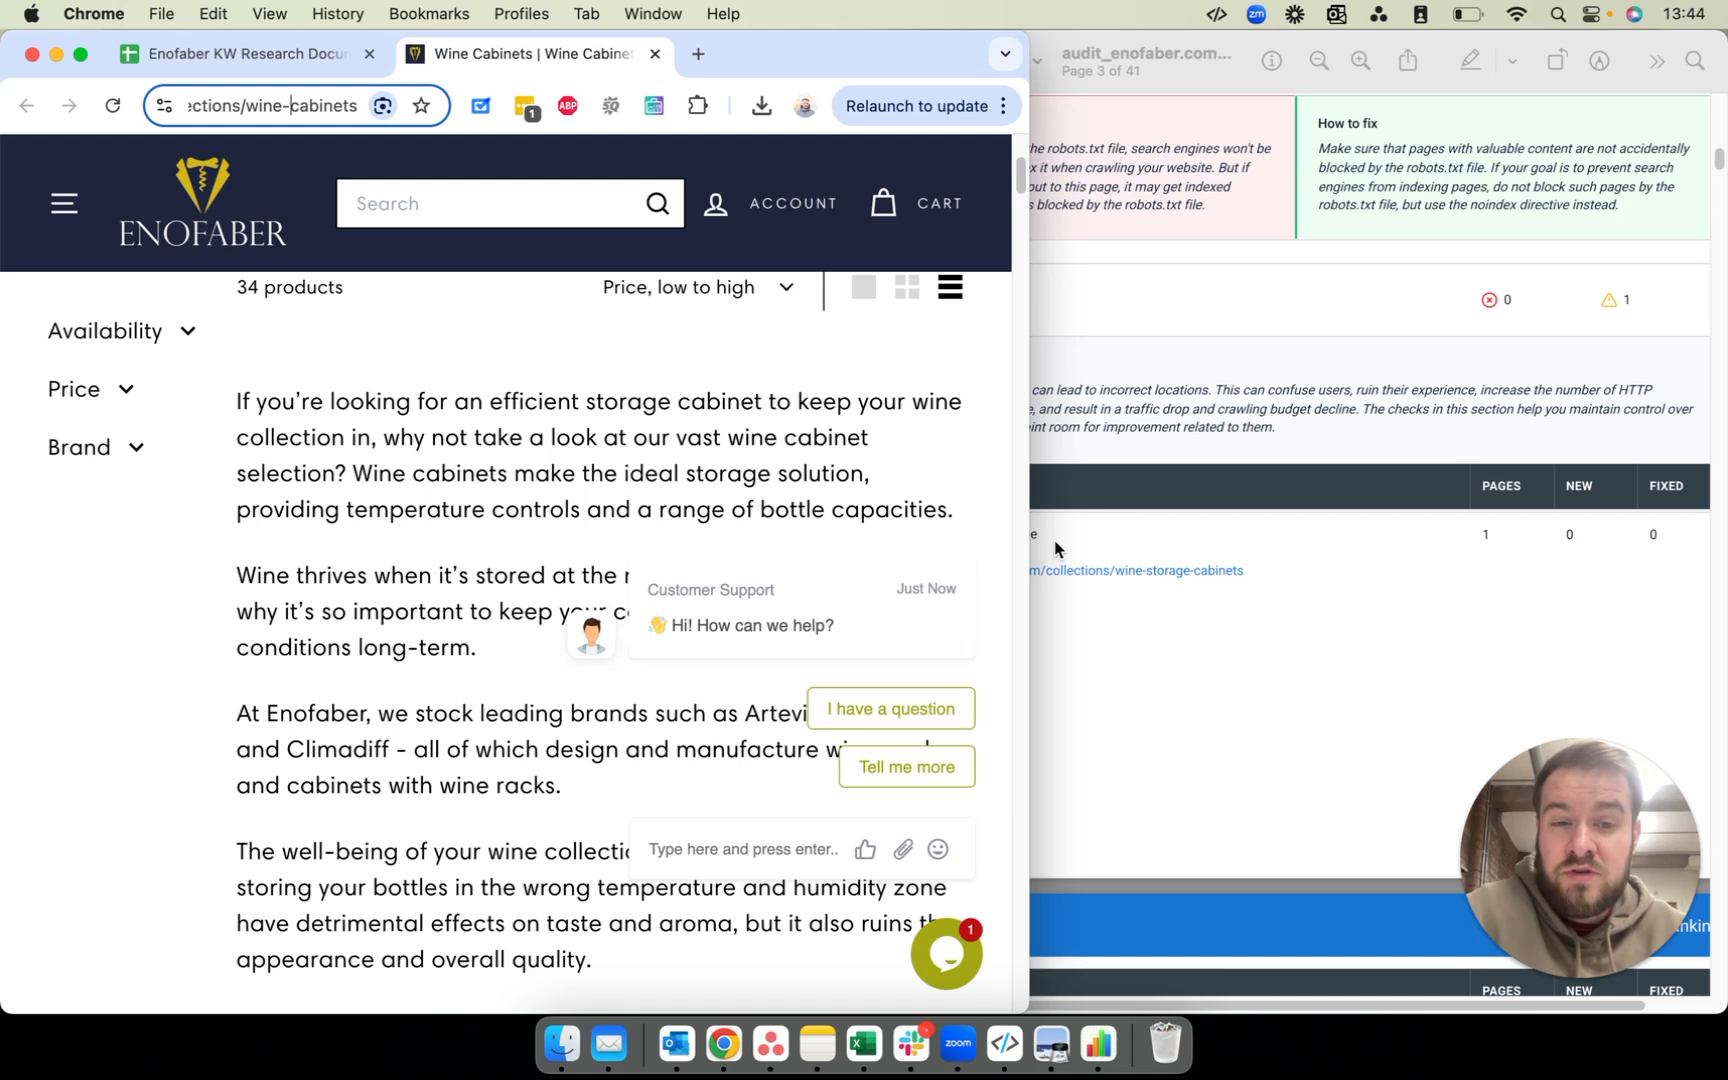
left_click(1128, 546)
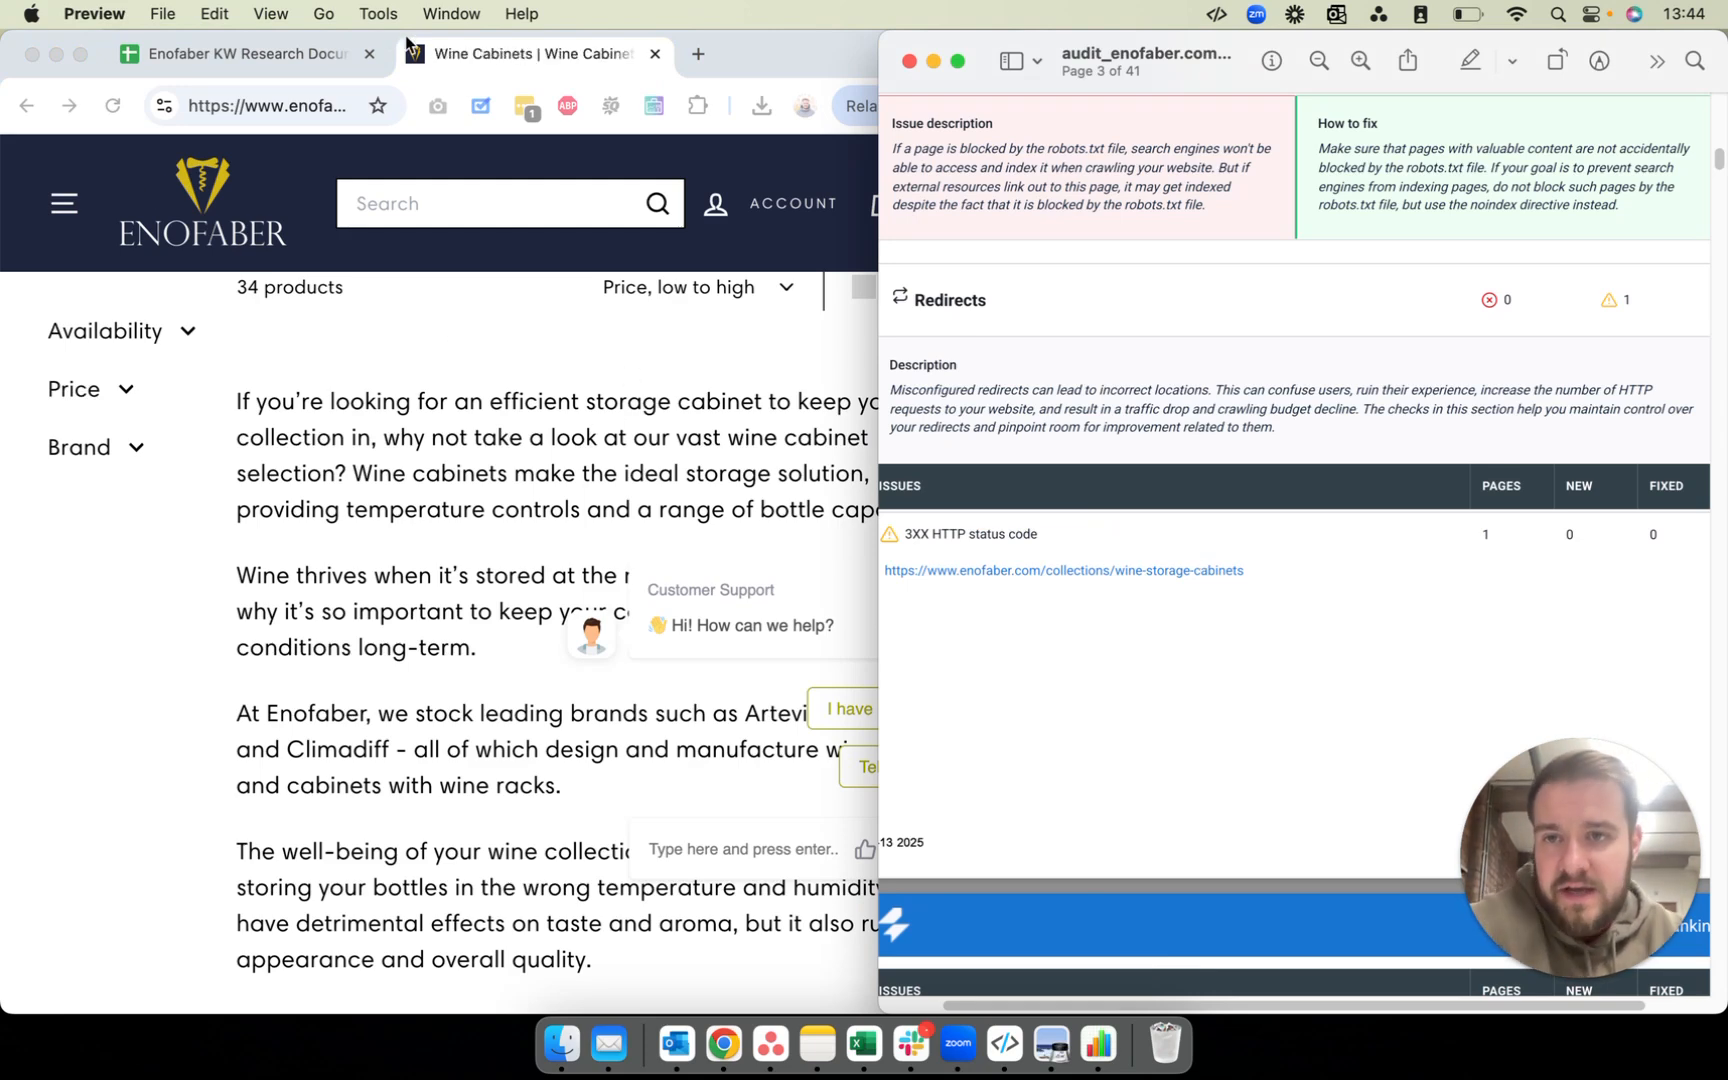
Step: Return to the research spreadsheet and set the priority of the "3XX HTTP status code" issue to Low
left_click(303, 52)
left_click_drag(282, 971, 548, 750)
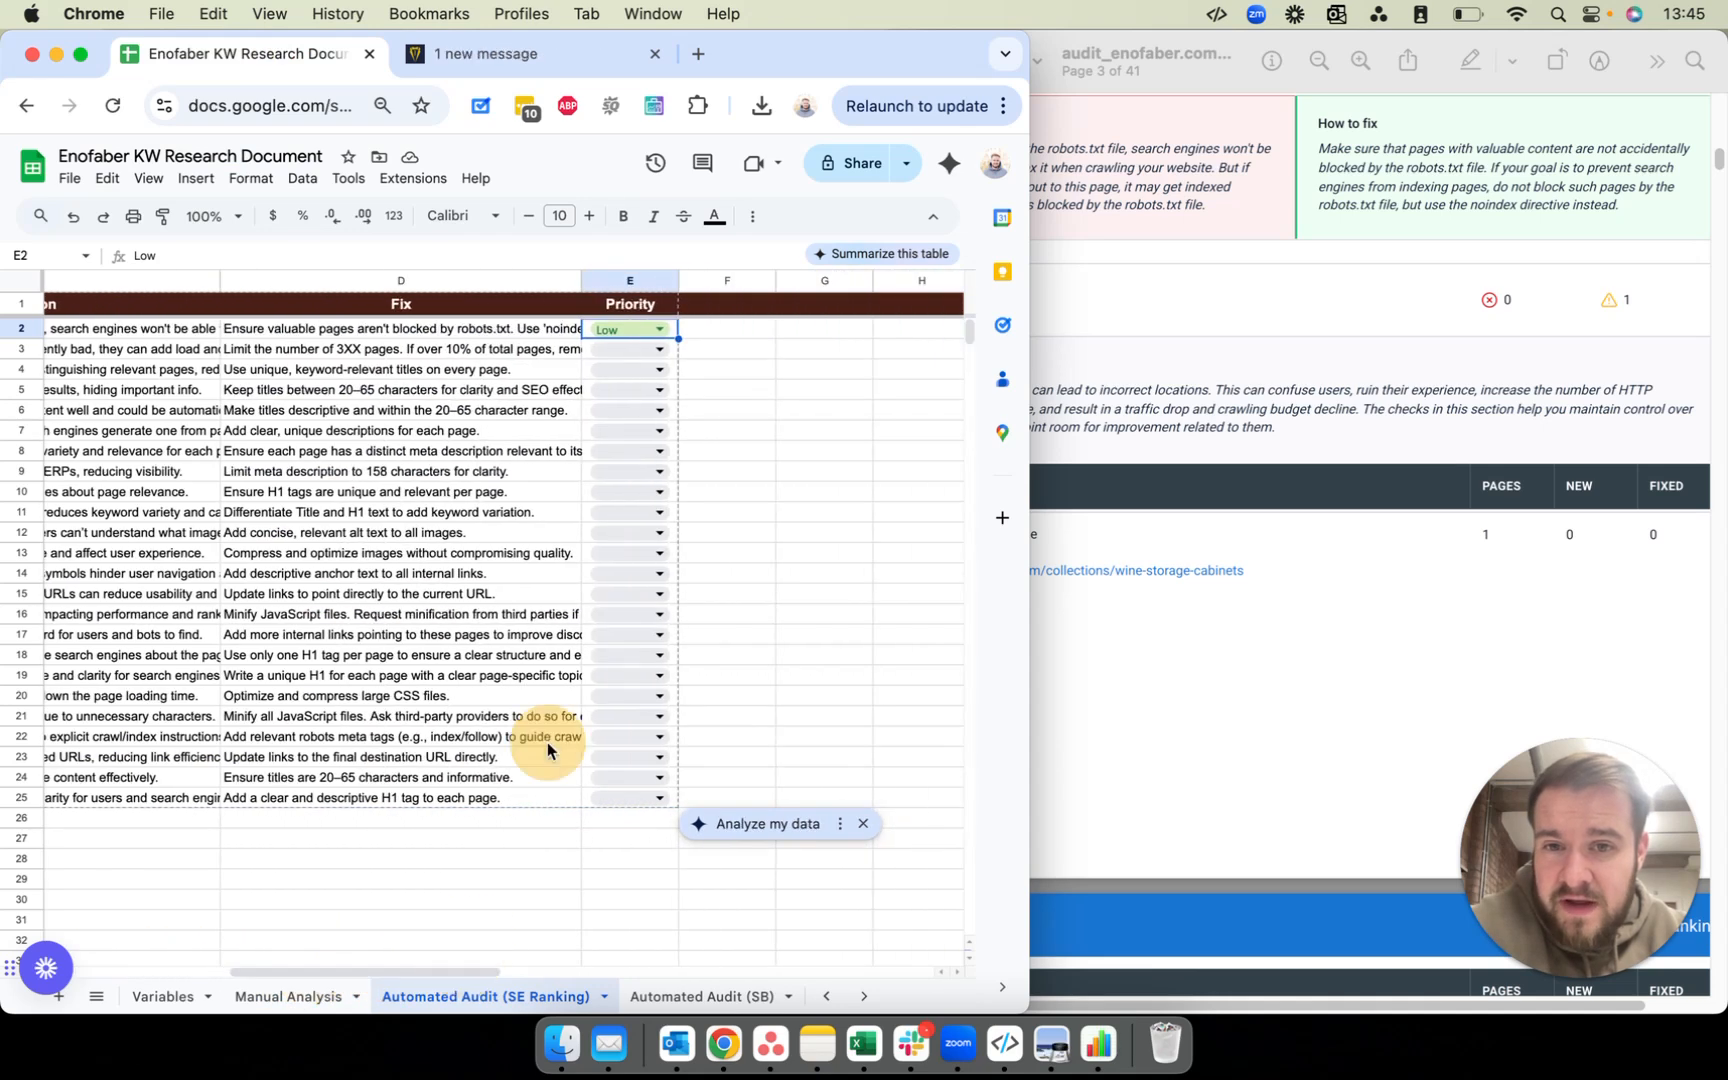
left_click(652, 349)
left_click(622, 381)
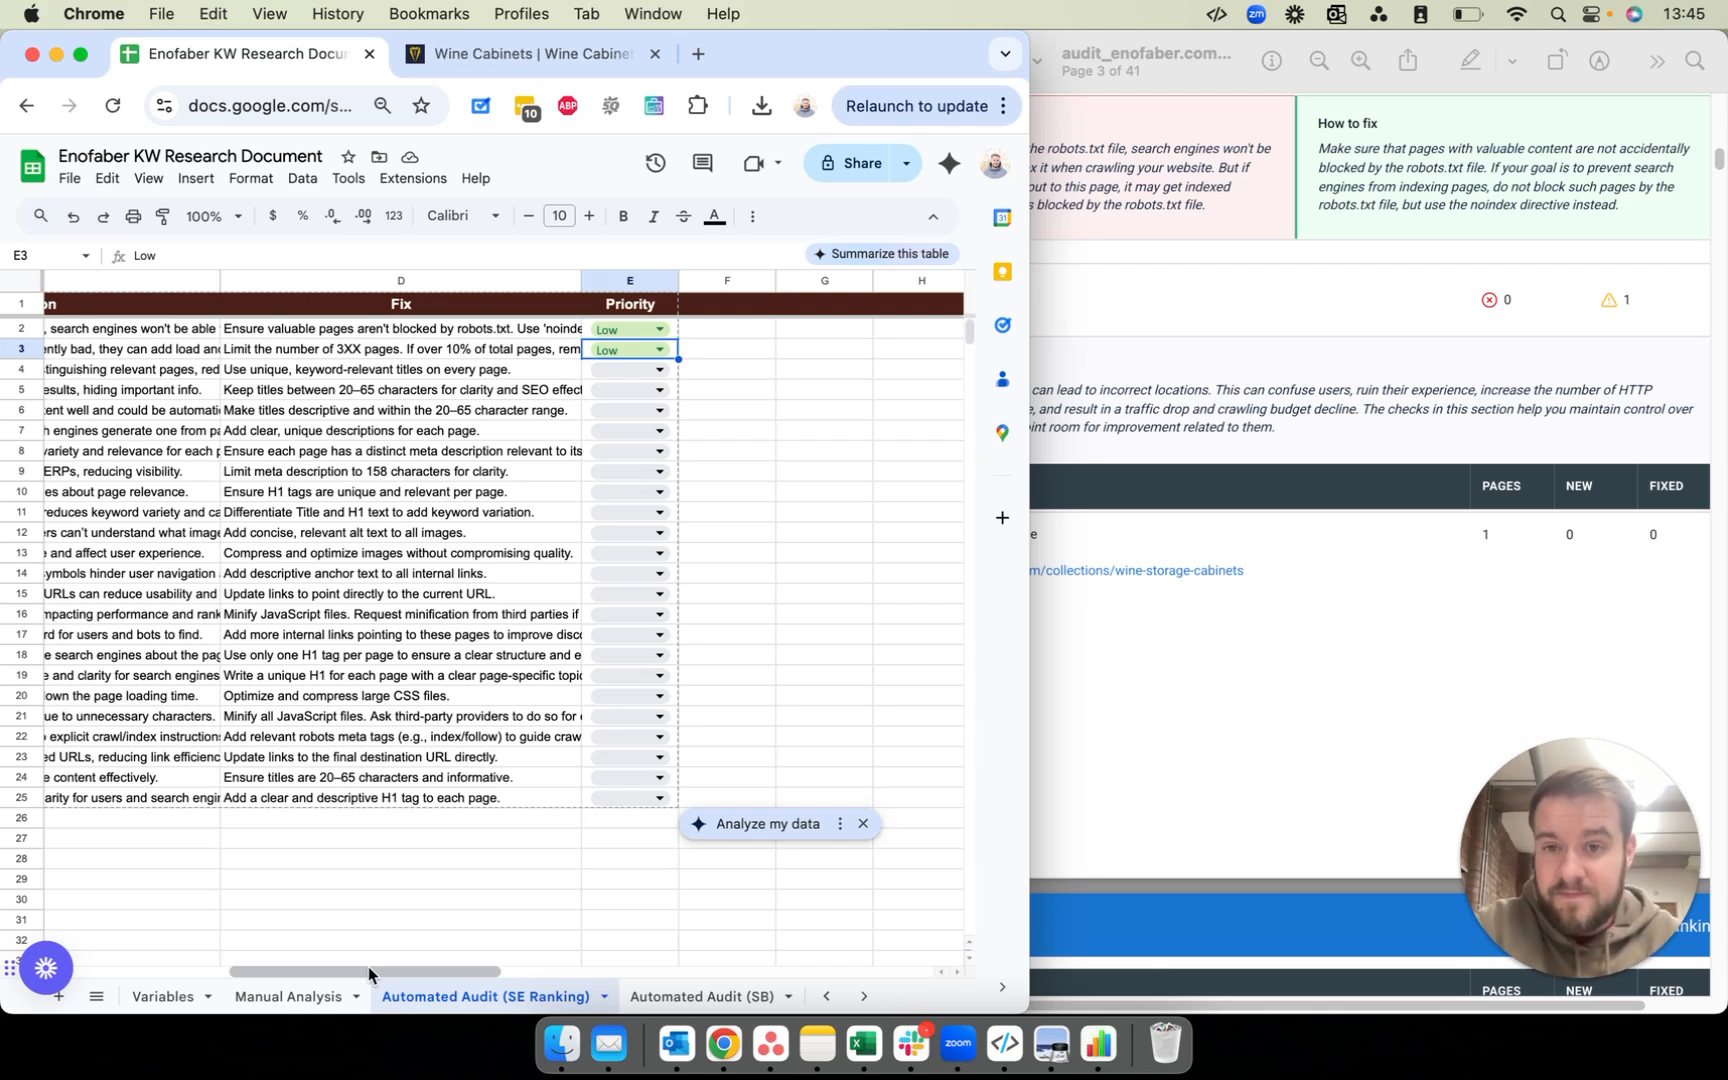
Step: Examine the Meta Tags section of the audit PDF, reading through the product pages listed under URLs with duplicate page titles
scroll(1287, 663, "down", 2)
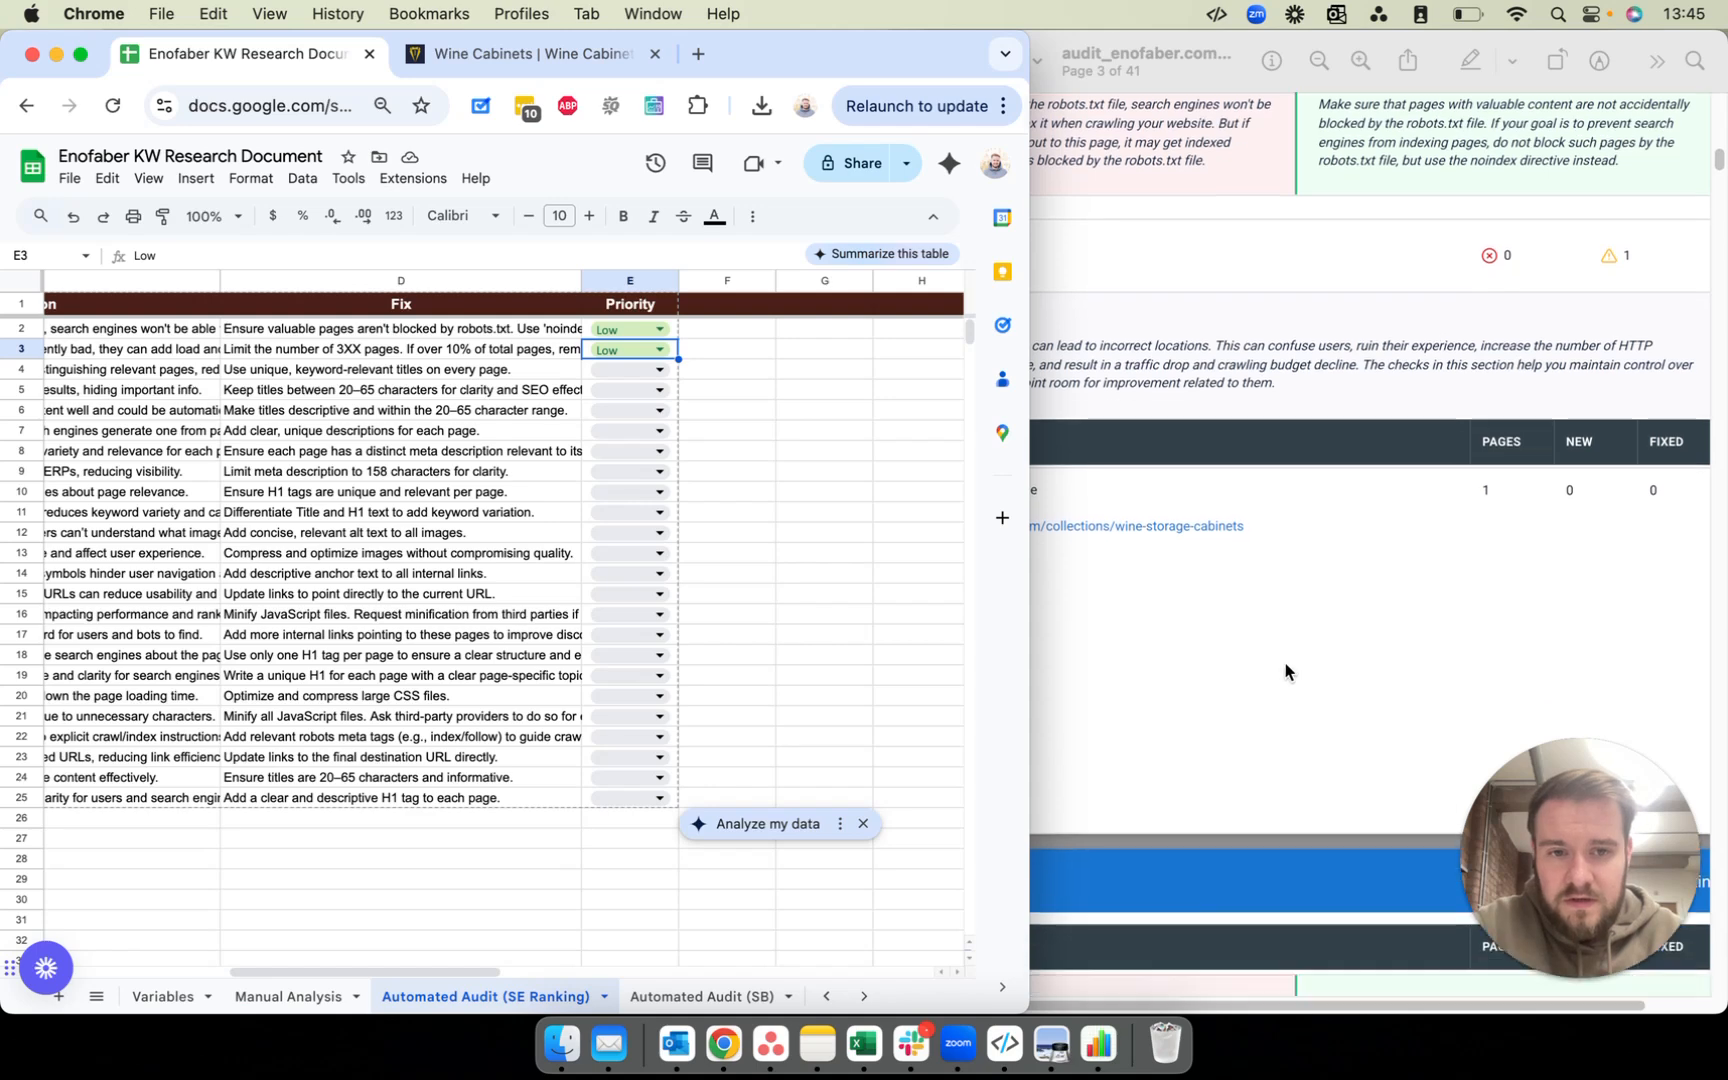
left_click(1286, 664)
scroll(1284, 665, "down", 8)
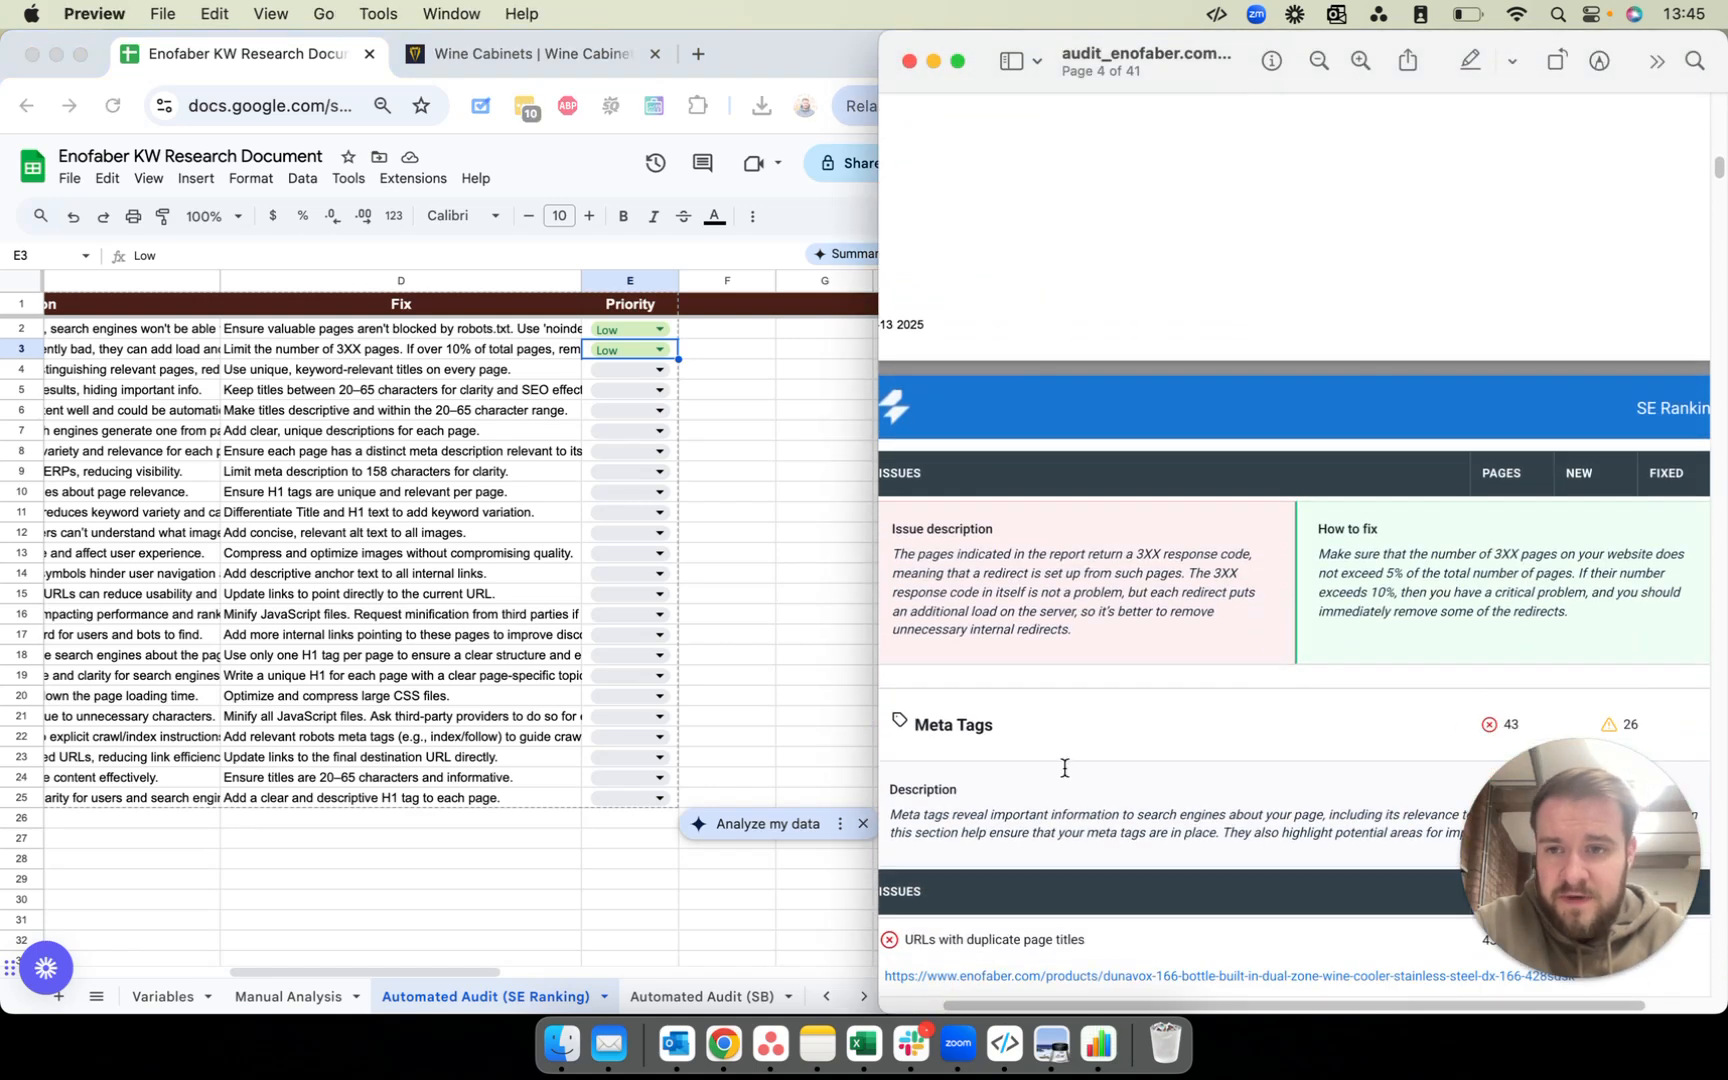
scroll(966, 789, "down", 3)
scroll(966, 789, "down", 2)
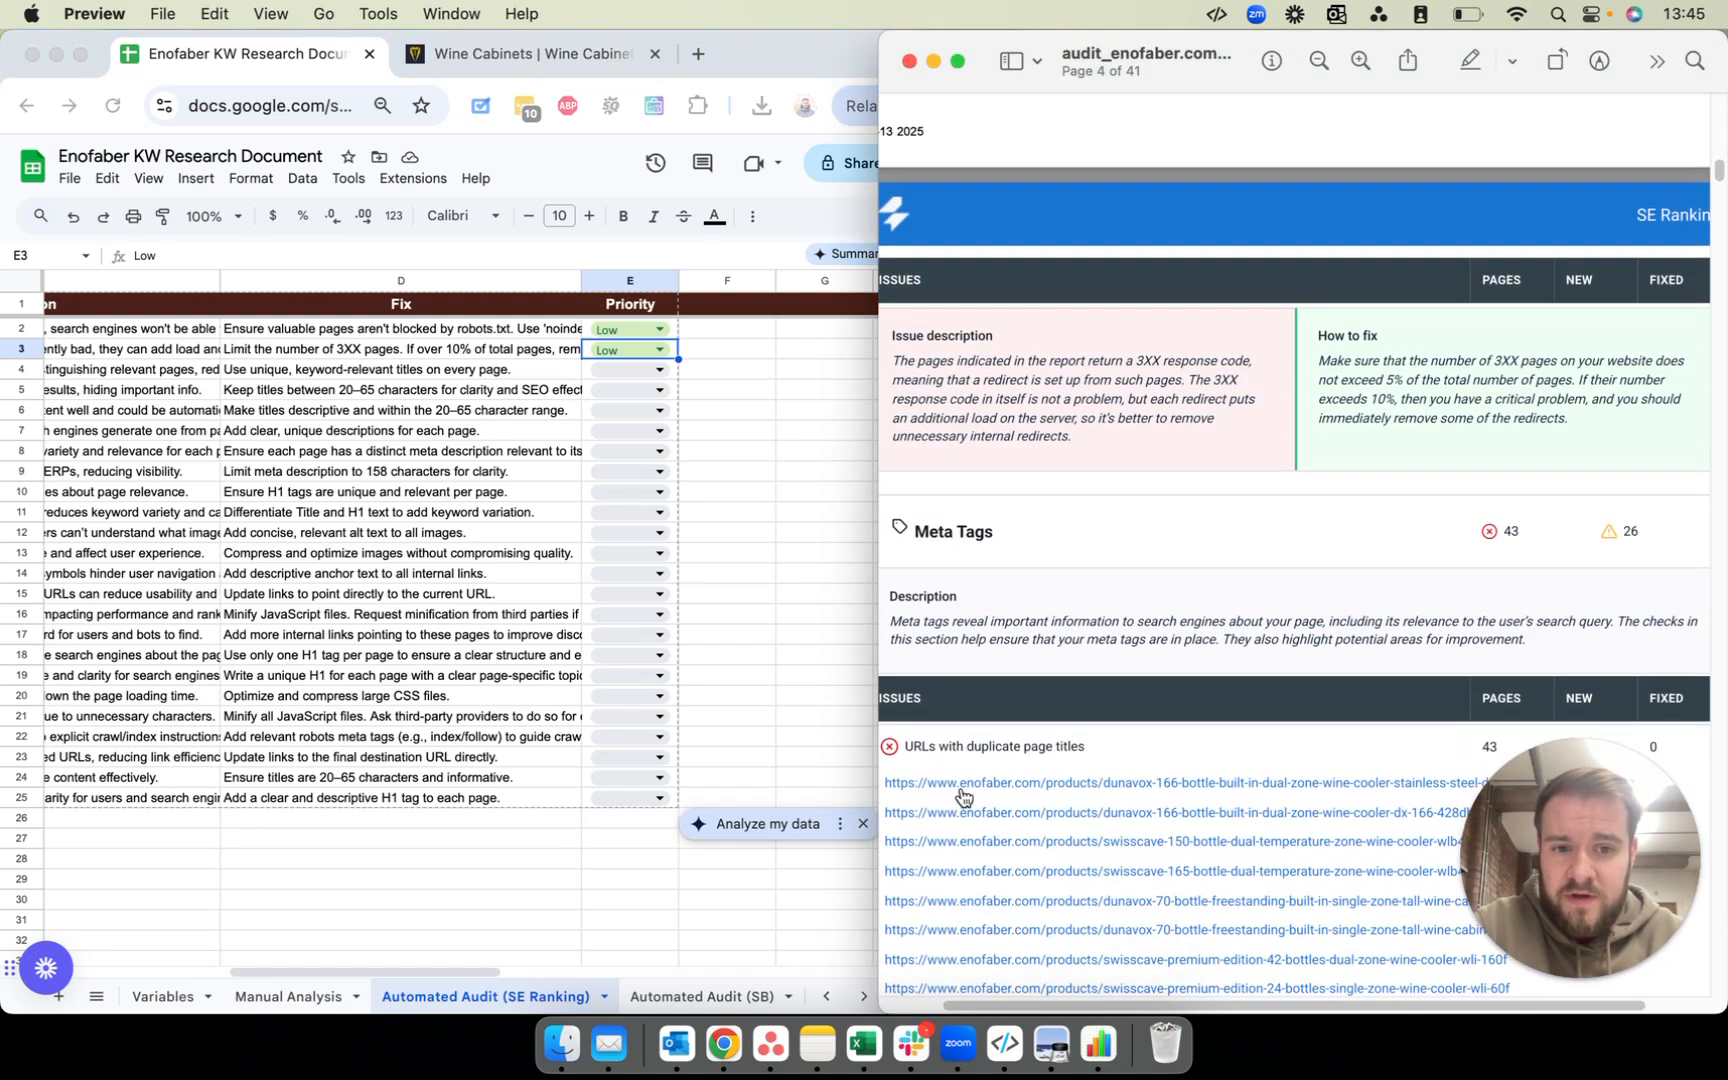
scroll(1031, 740, "down", 2)
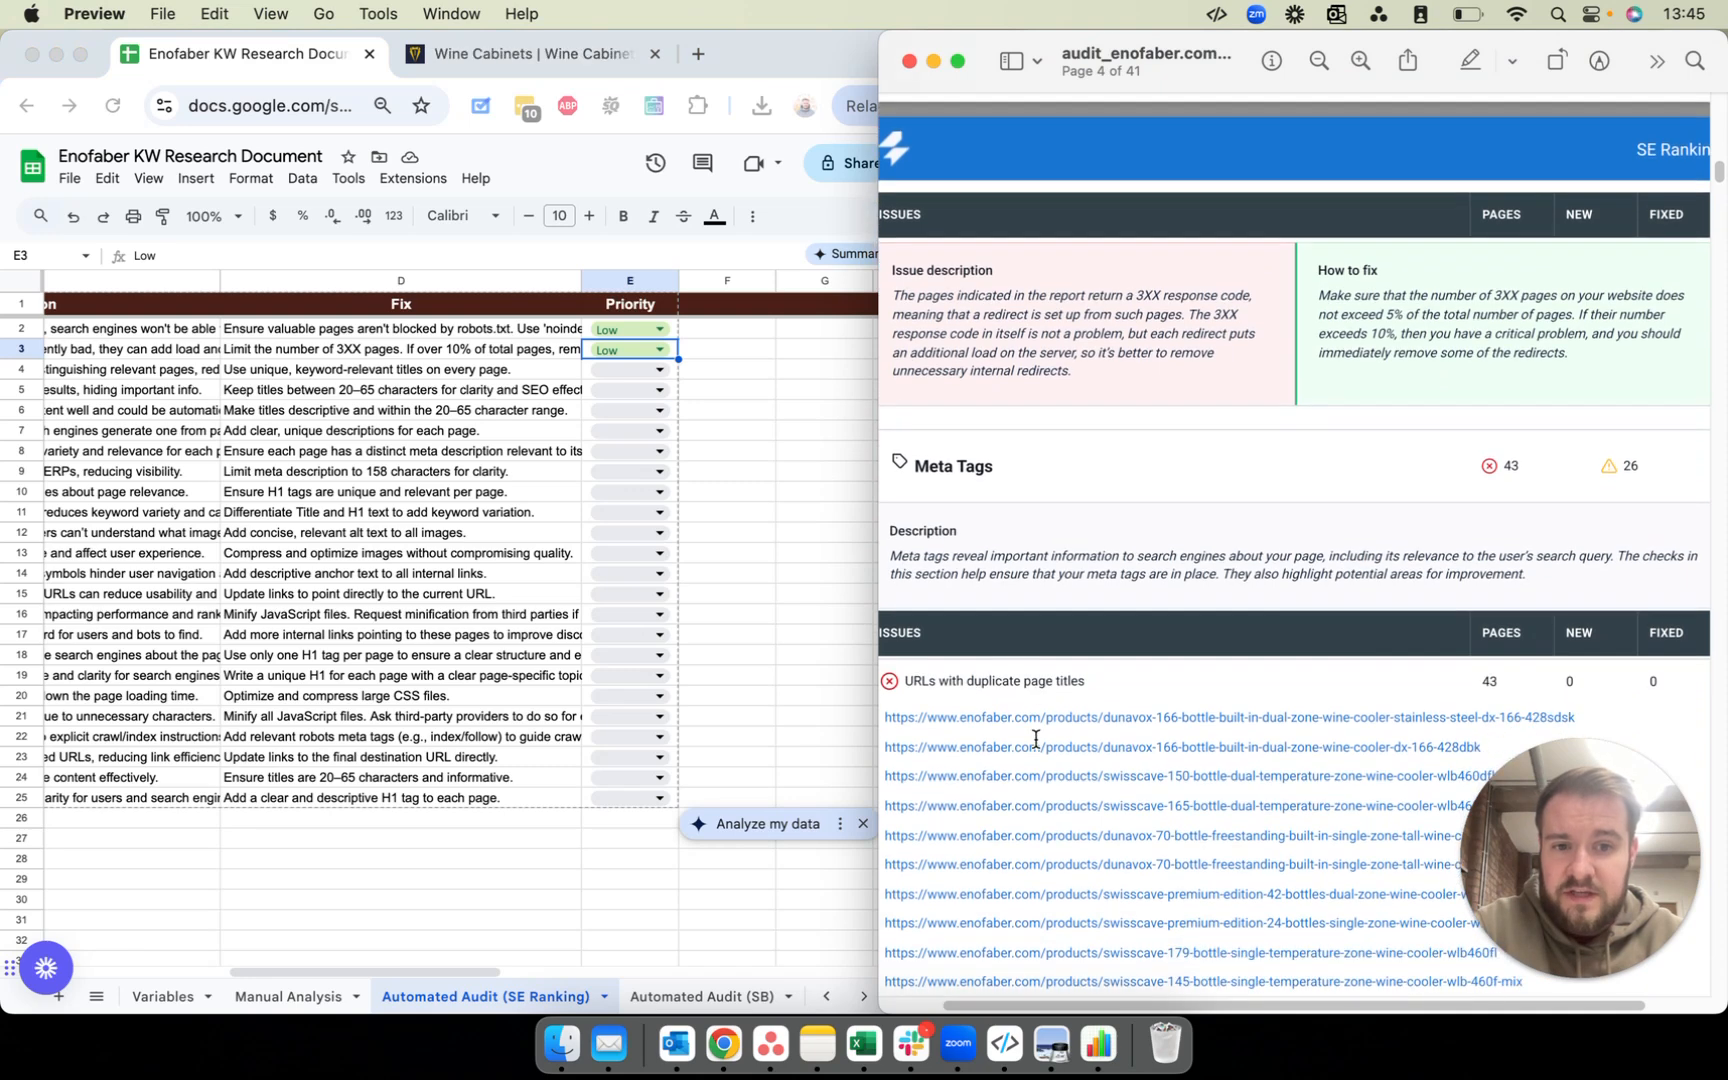
scroll(1338, 713, "down", 3)
scroll(1323, 704, "down", 2)
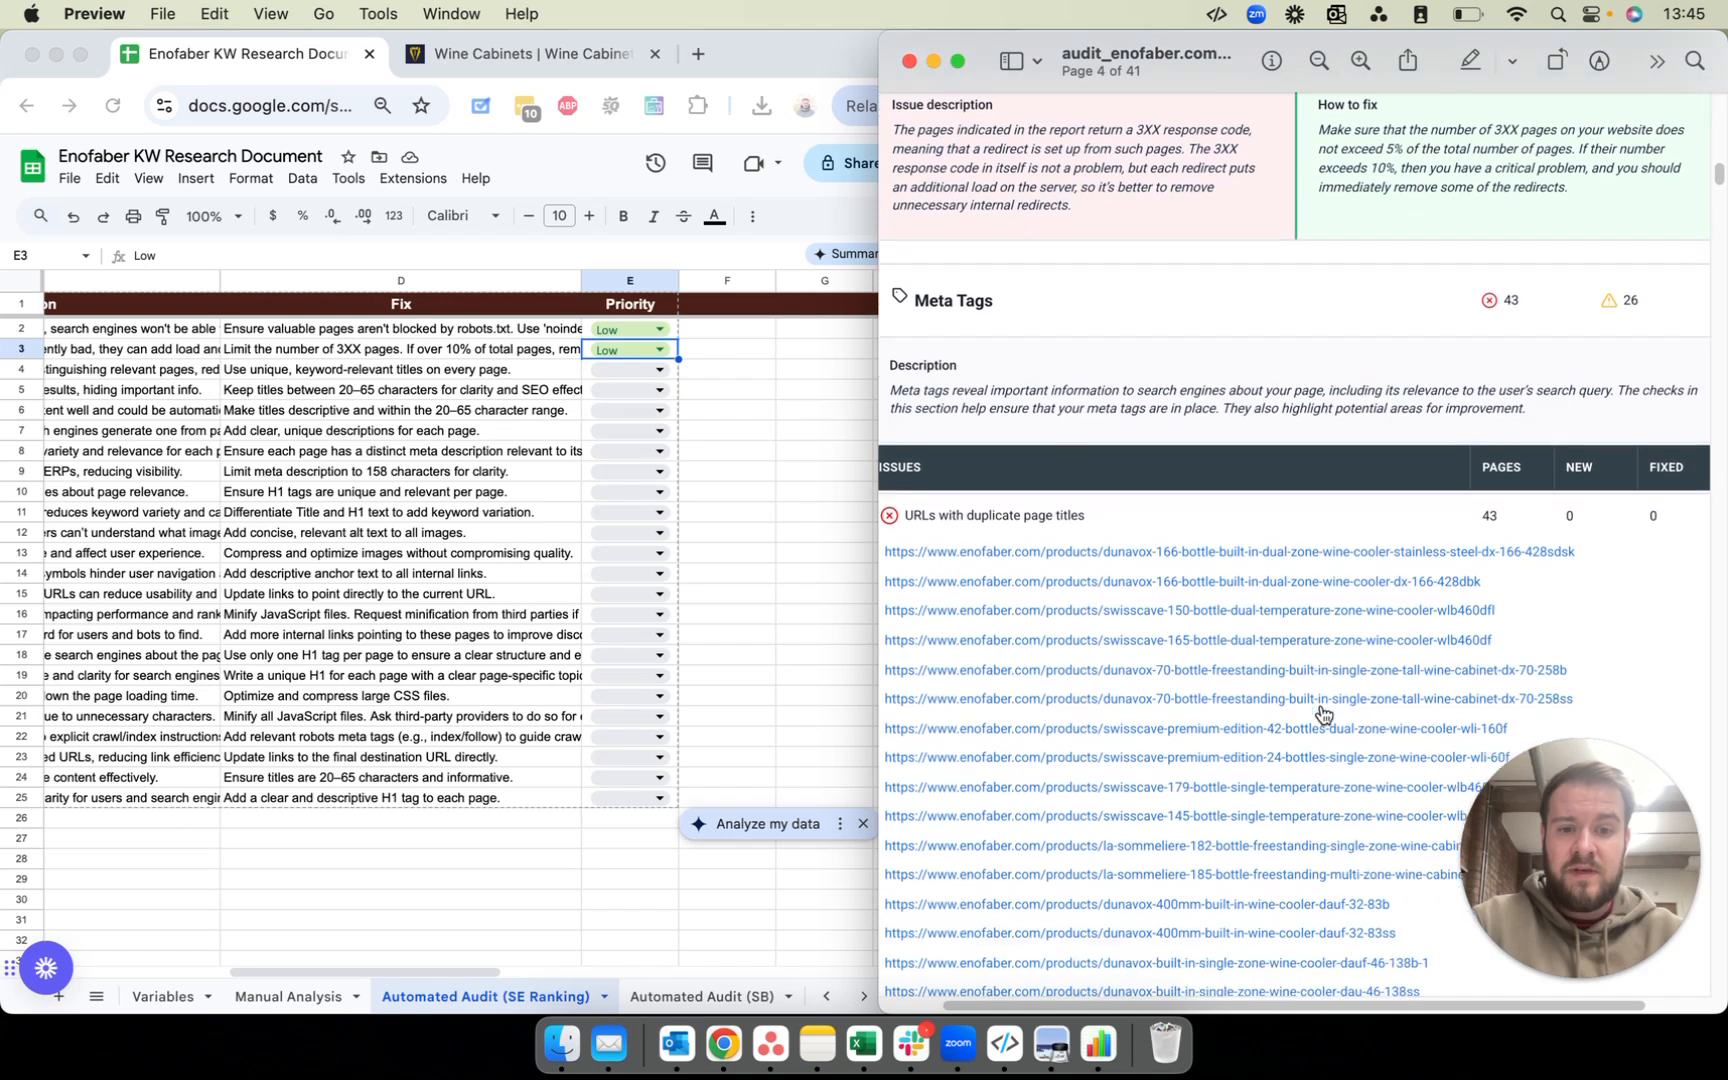
scroll(1319, 707, "down", 5)
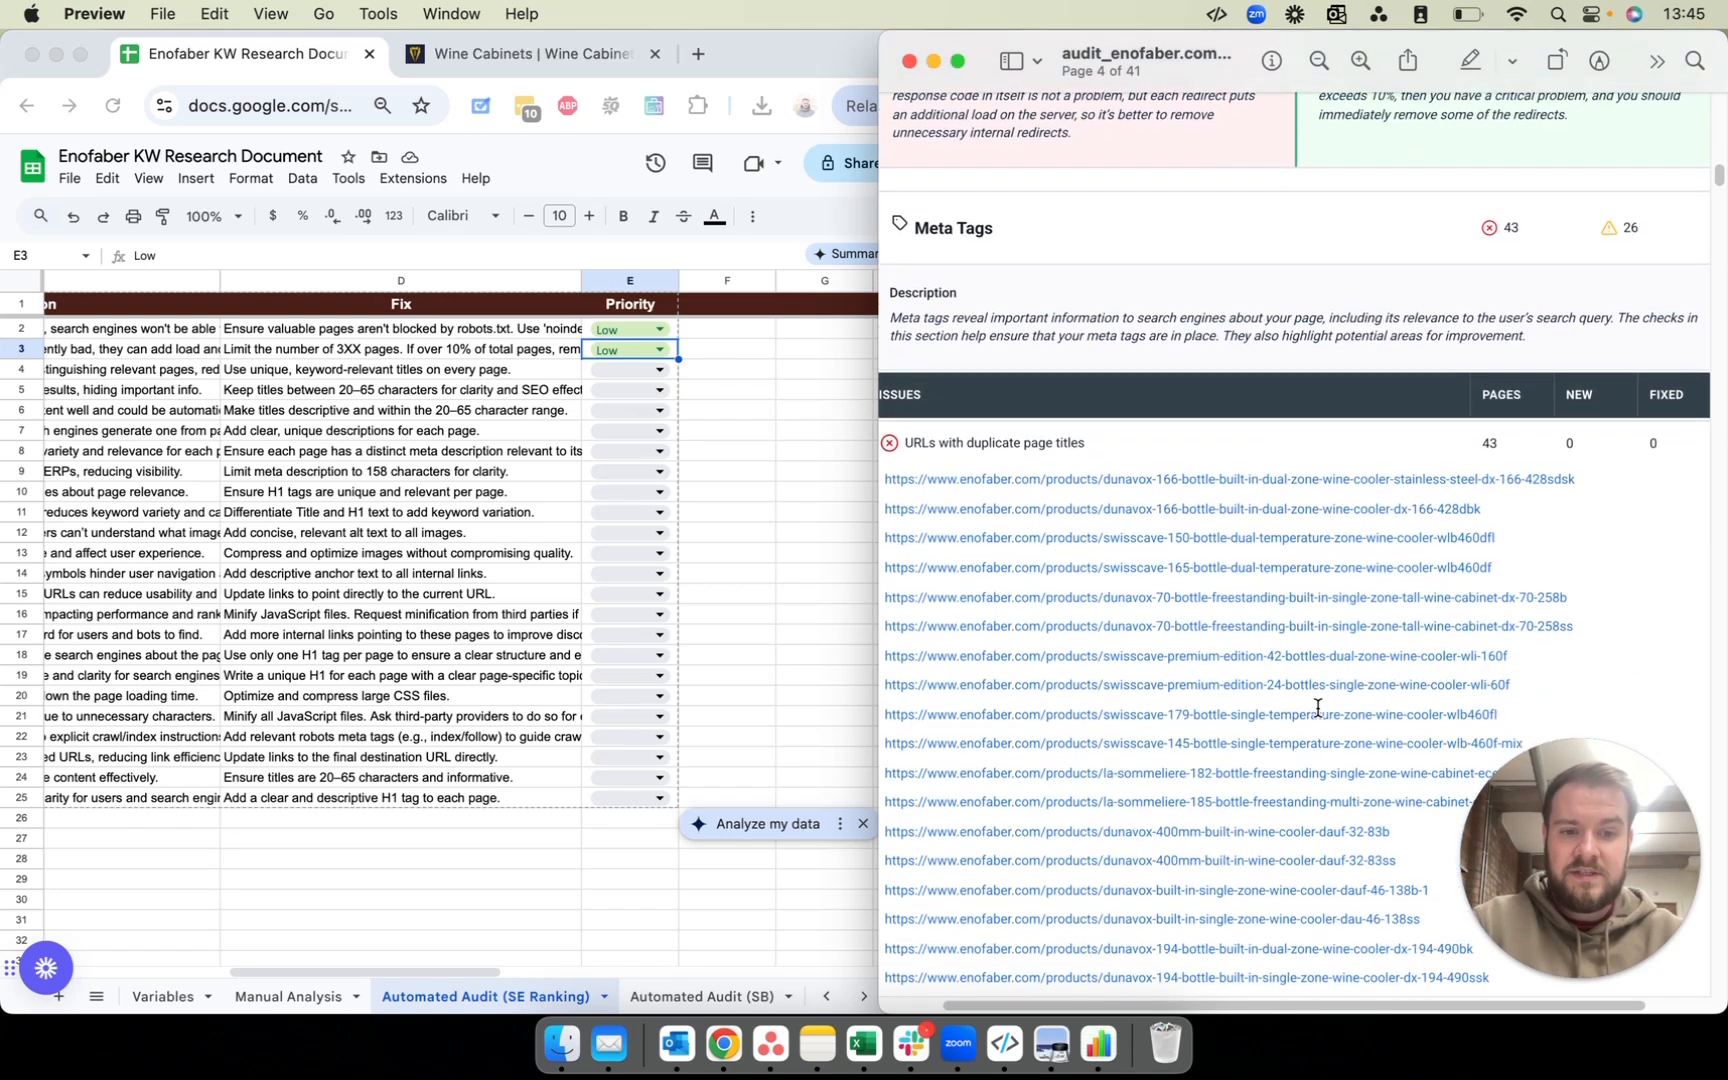
scroll(1313, 712, "down", 1)
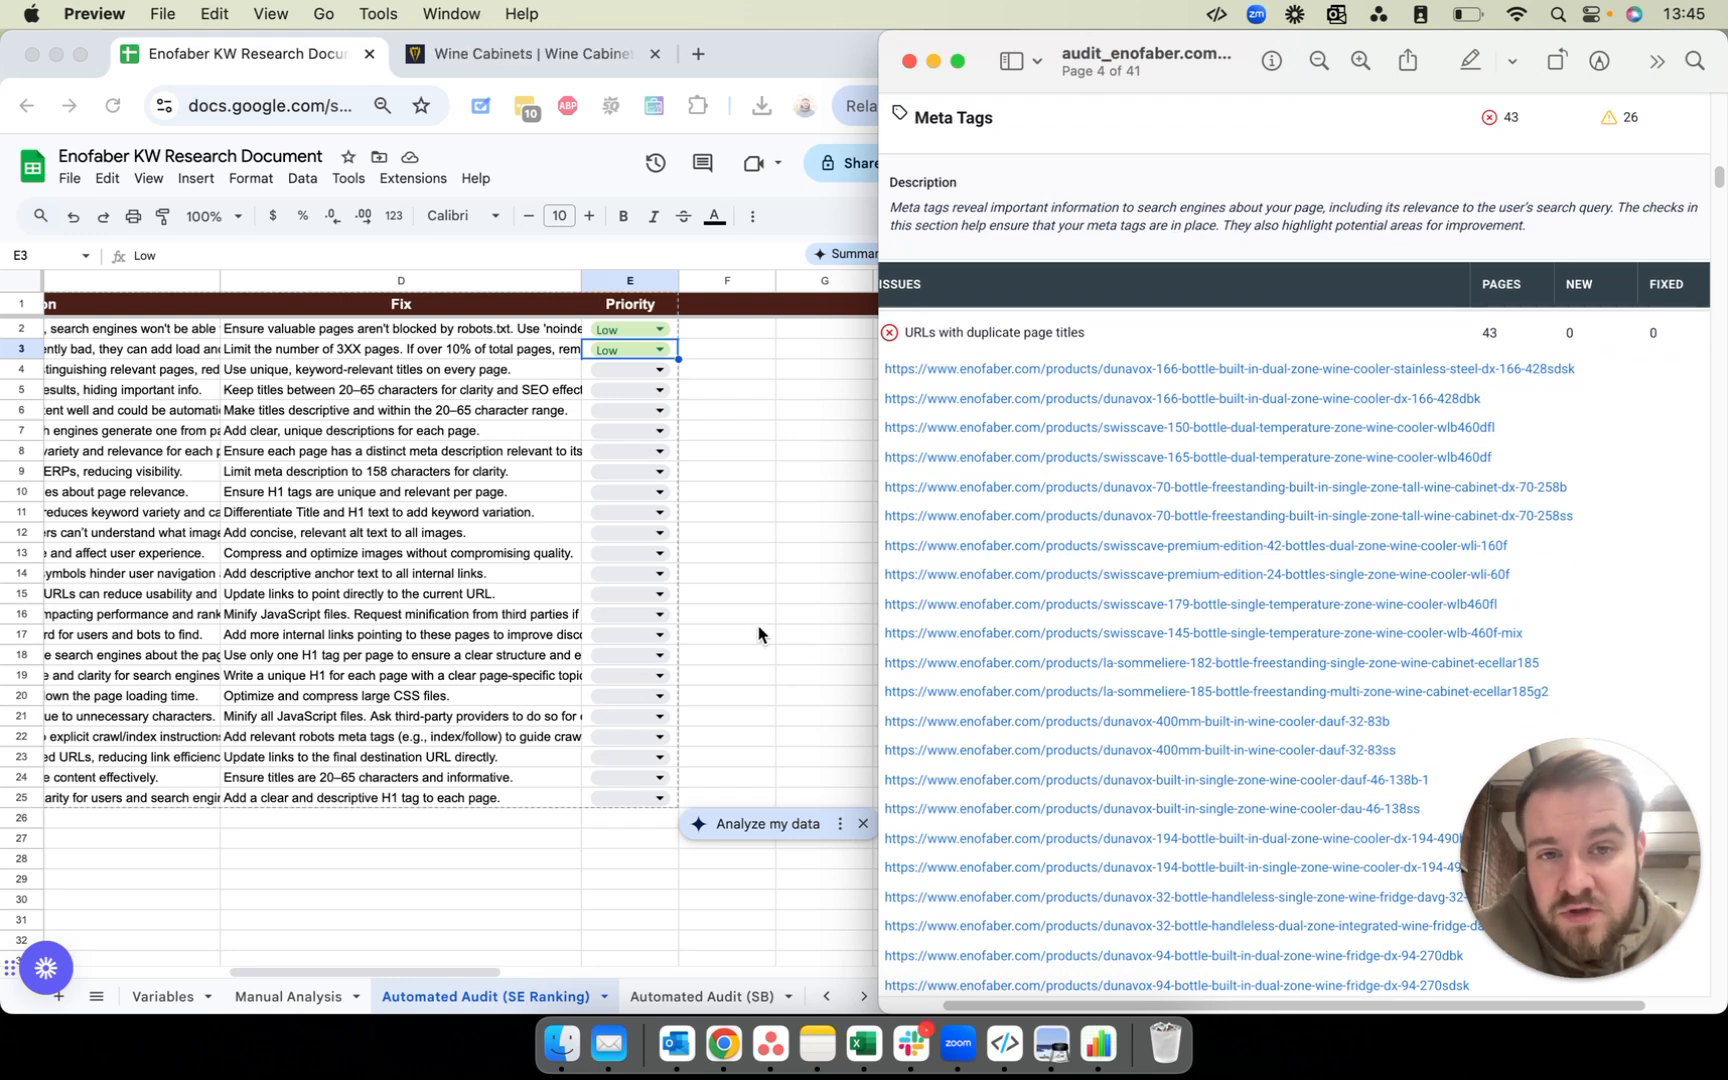
Step: Open the first two product links under URLs with duplicate page titles in Google Chrome, closing the old Wine Cabinets page
left_click(1282, 370)
left_click(1303, 624)
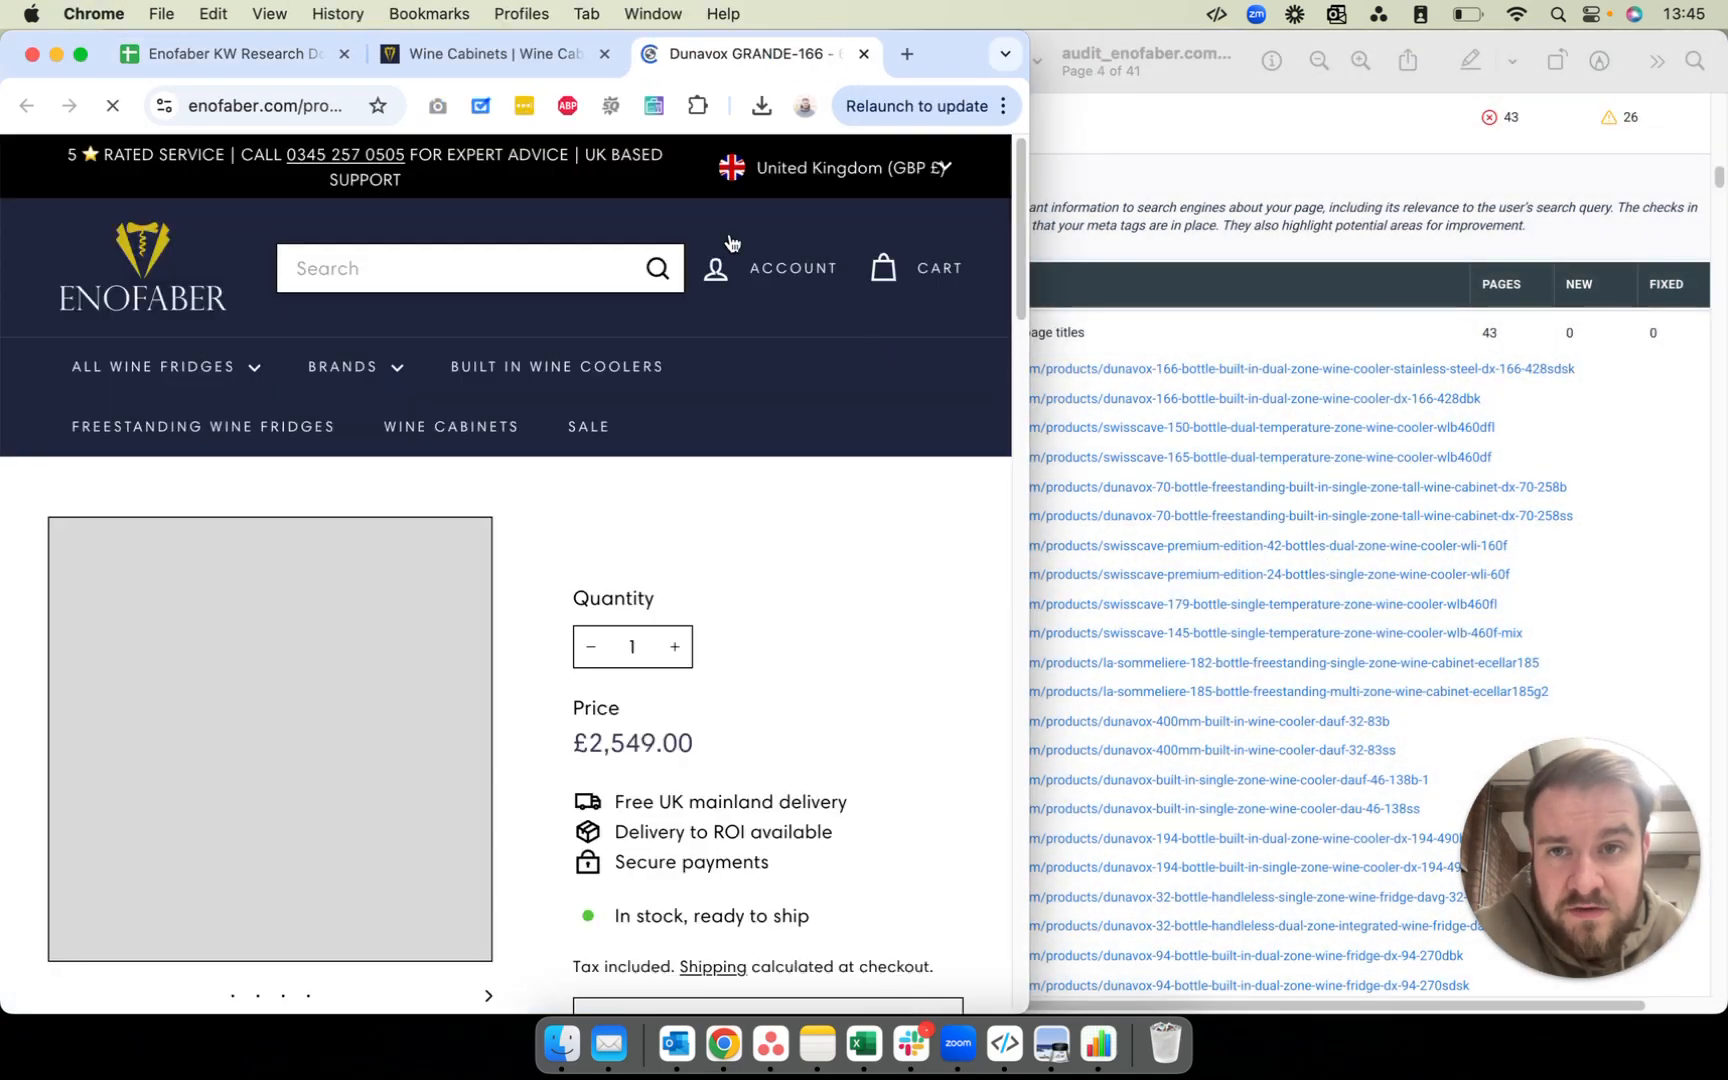
left_click(604, 54)
scroll(713, 490, "down", 15)
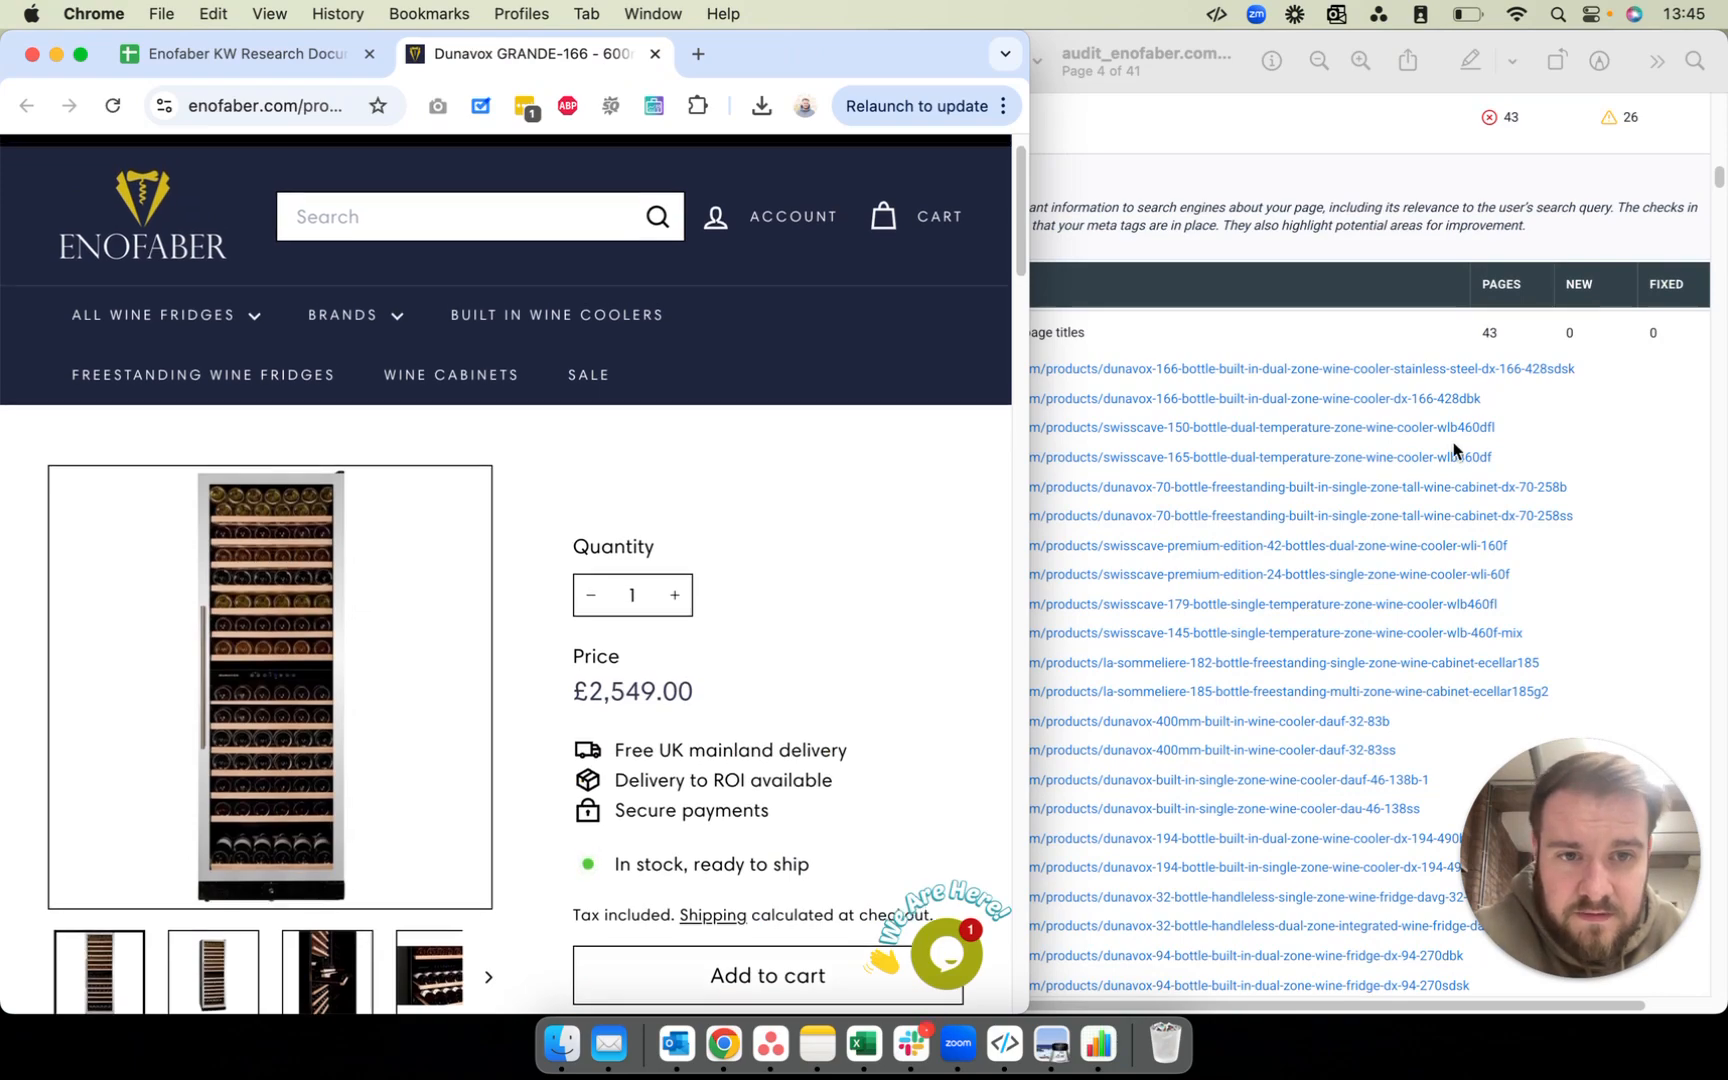
left_click(1395, 405)
left_click(1395, 401)
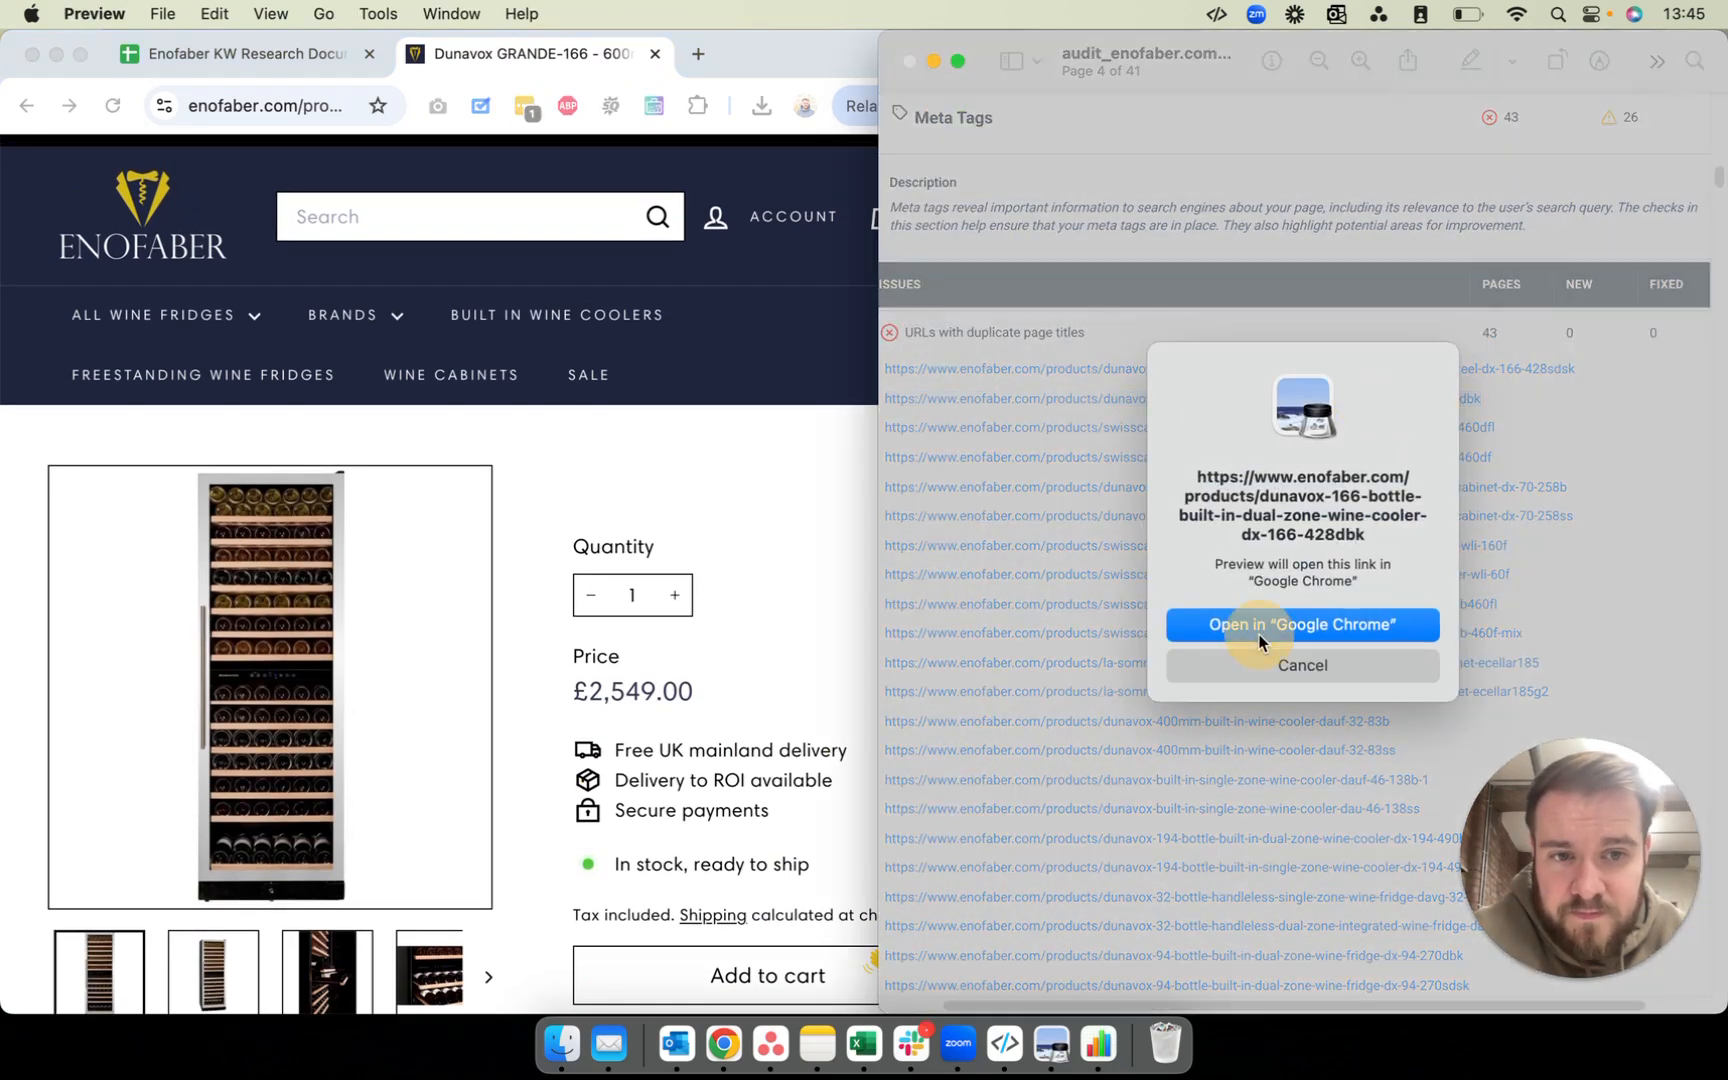
left_click(1258, 626)
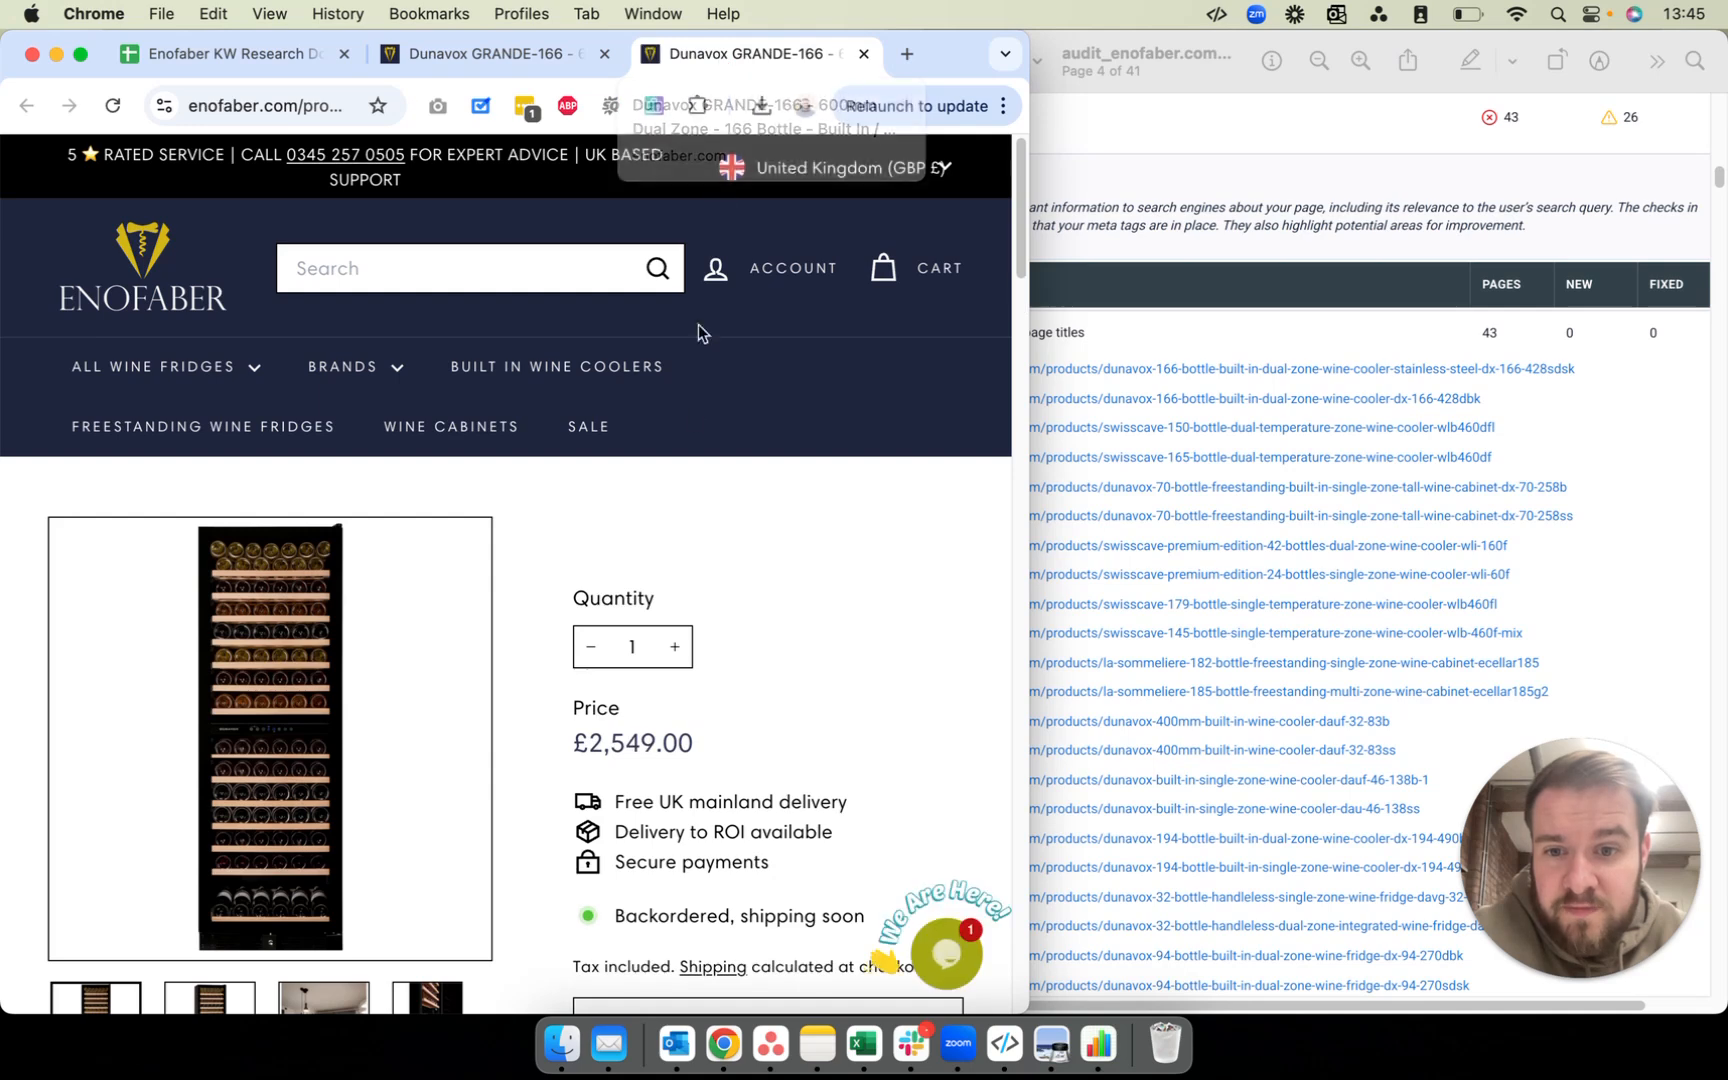
Step: Compare the titles and content of the two opened Dunavox GRANDE-166 product pages
left_click(556, 60)
left_click(721, 57)
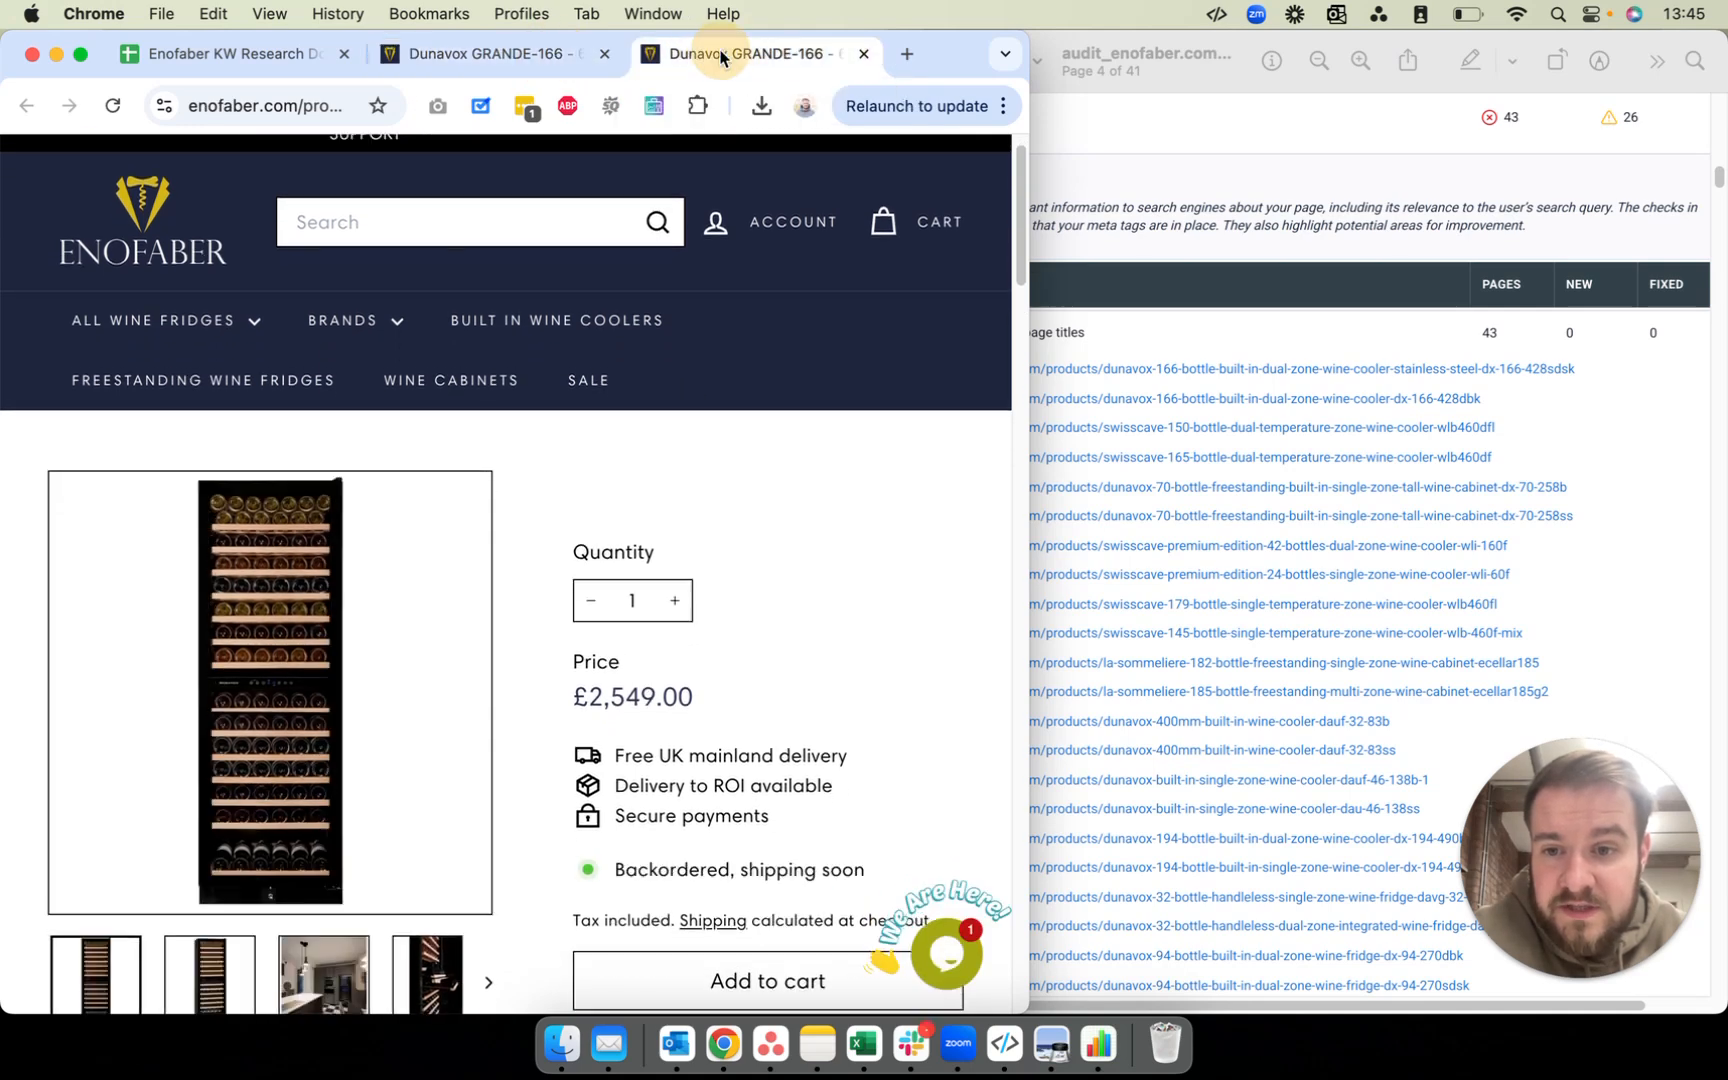
left_click(538, 53)
left_click(635, 53)
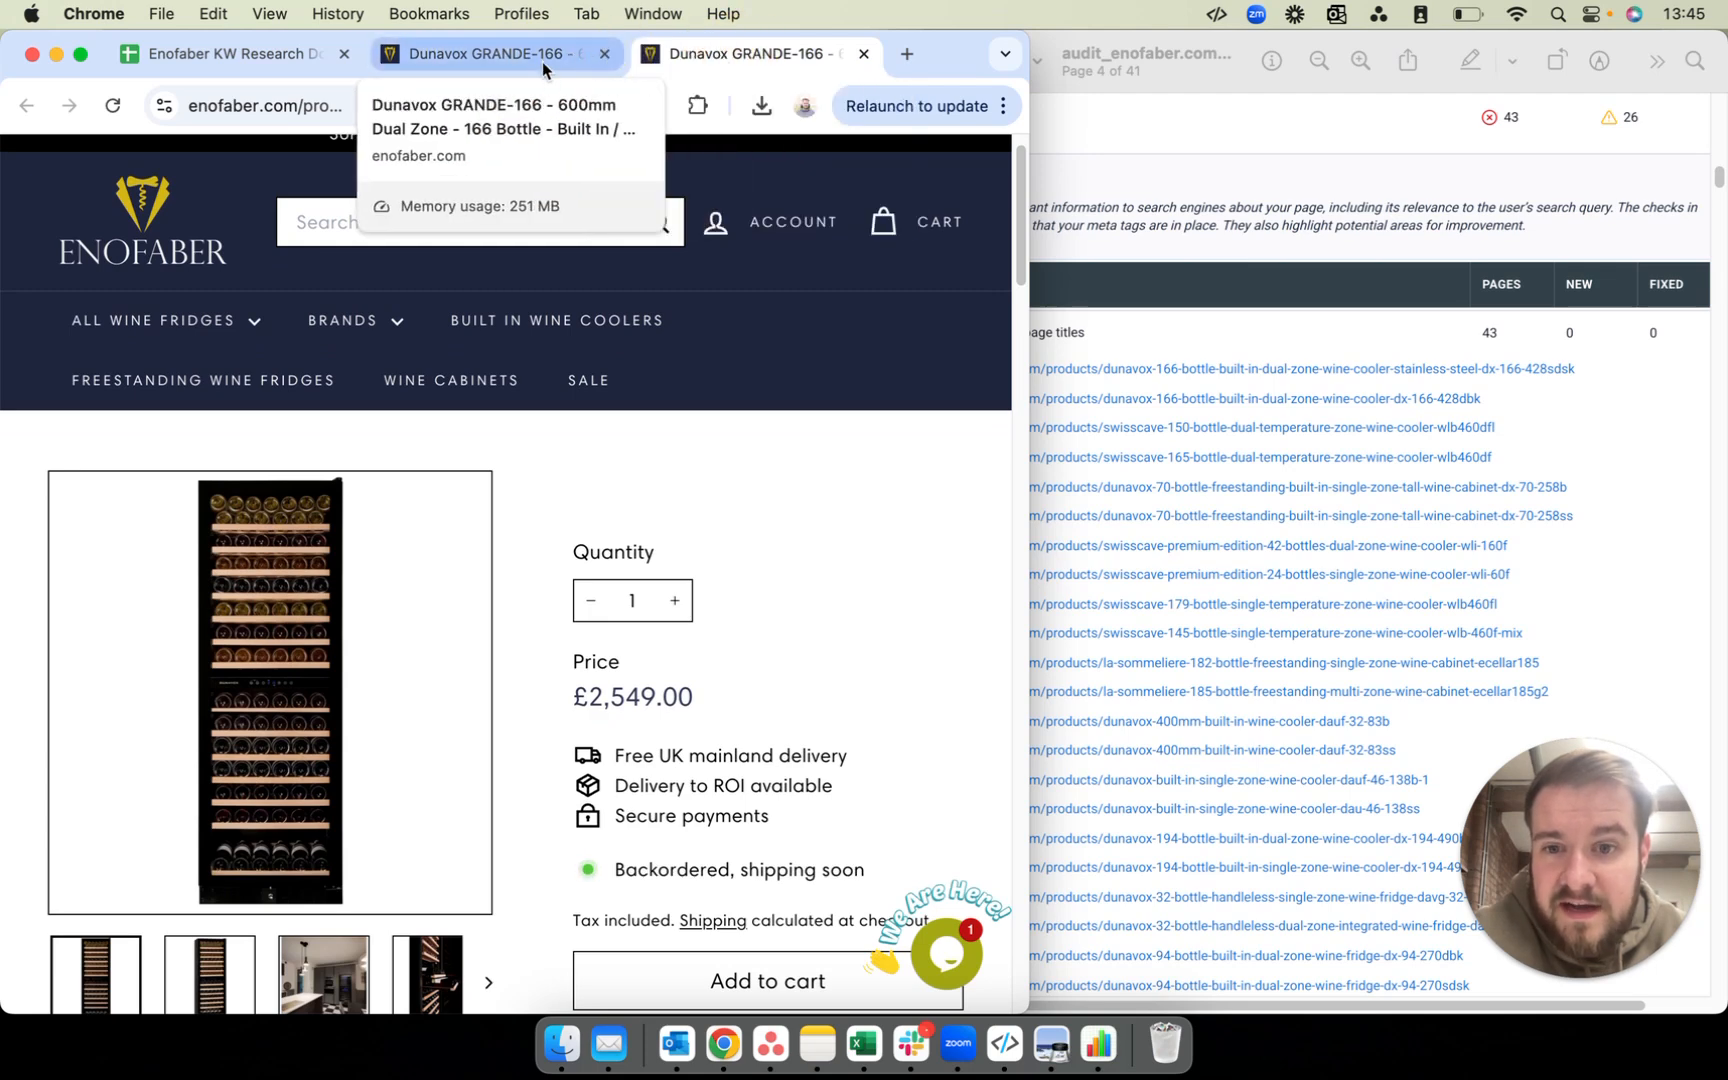
scroll(760, 530, "down", 10)
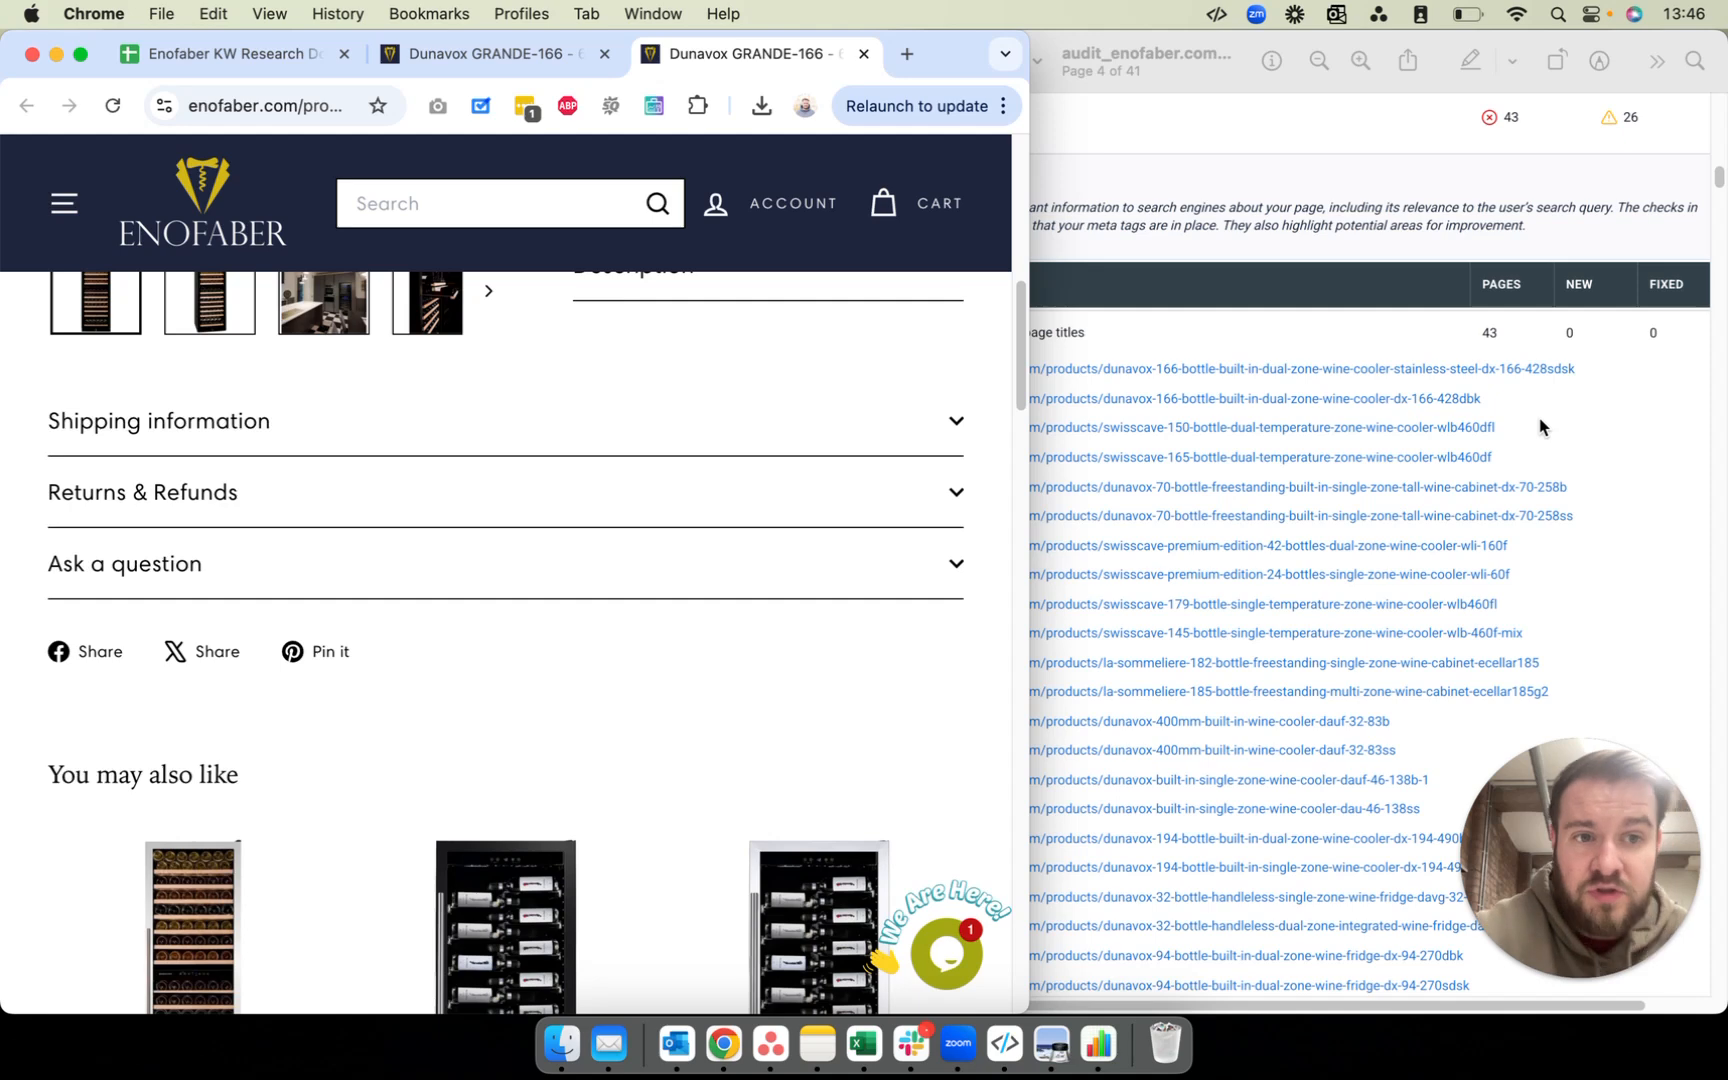
scroll(779, 463, "up", 8)
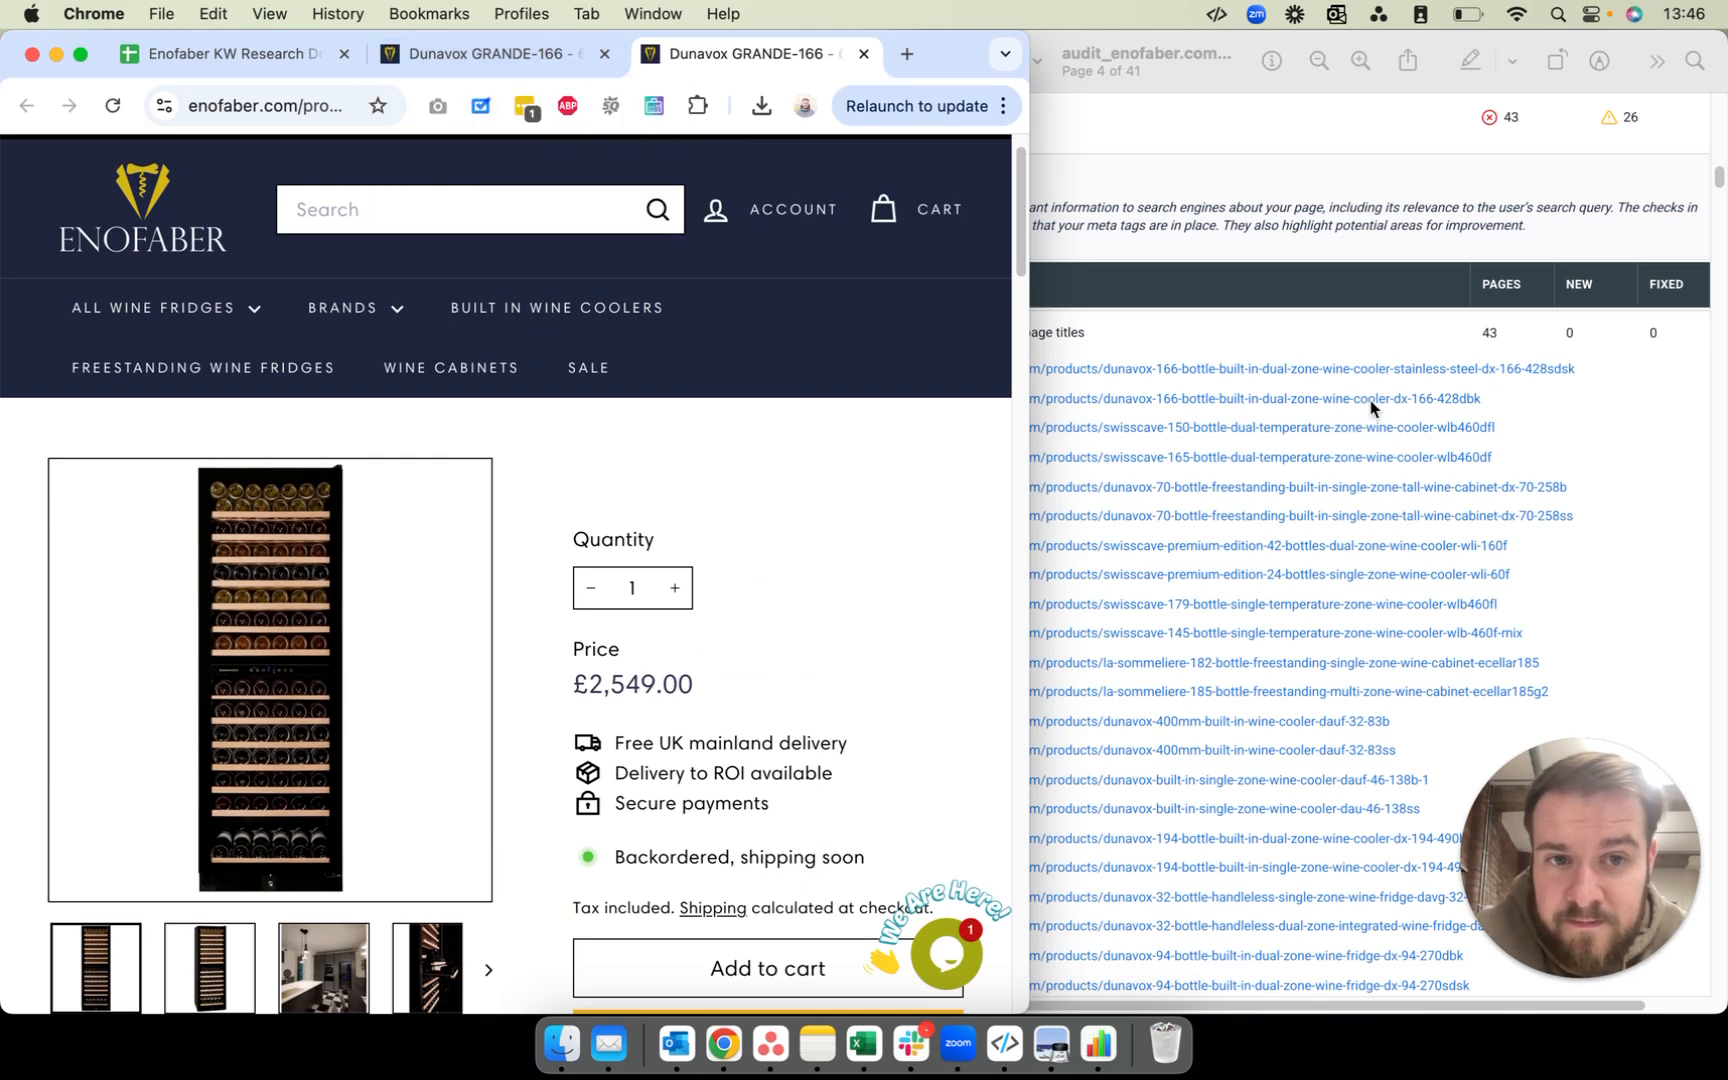
Step: Inspect the title tag in the page source of the dx-166-428dbk product, enlarging the browser window and then restoring it beside the audit PDF
double_click(1028, 285)
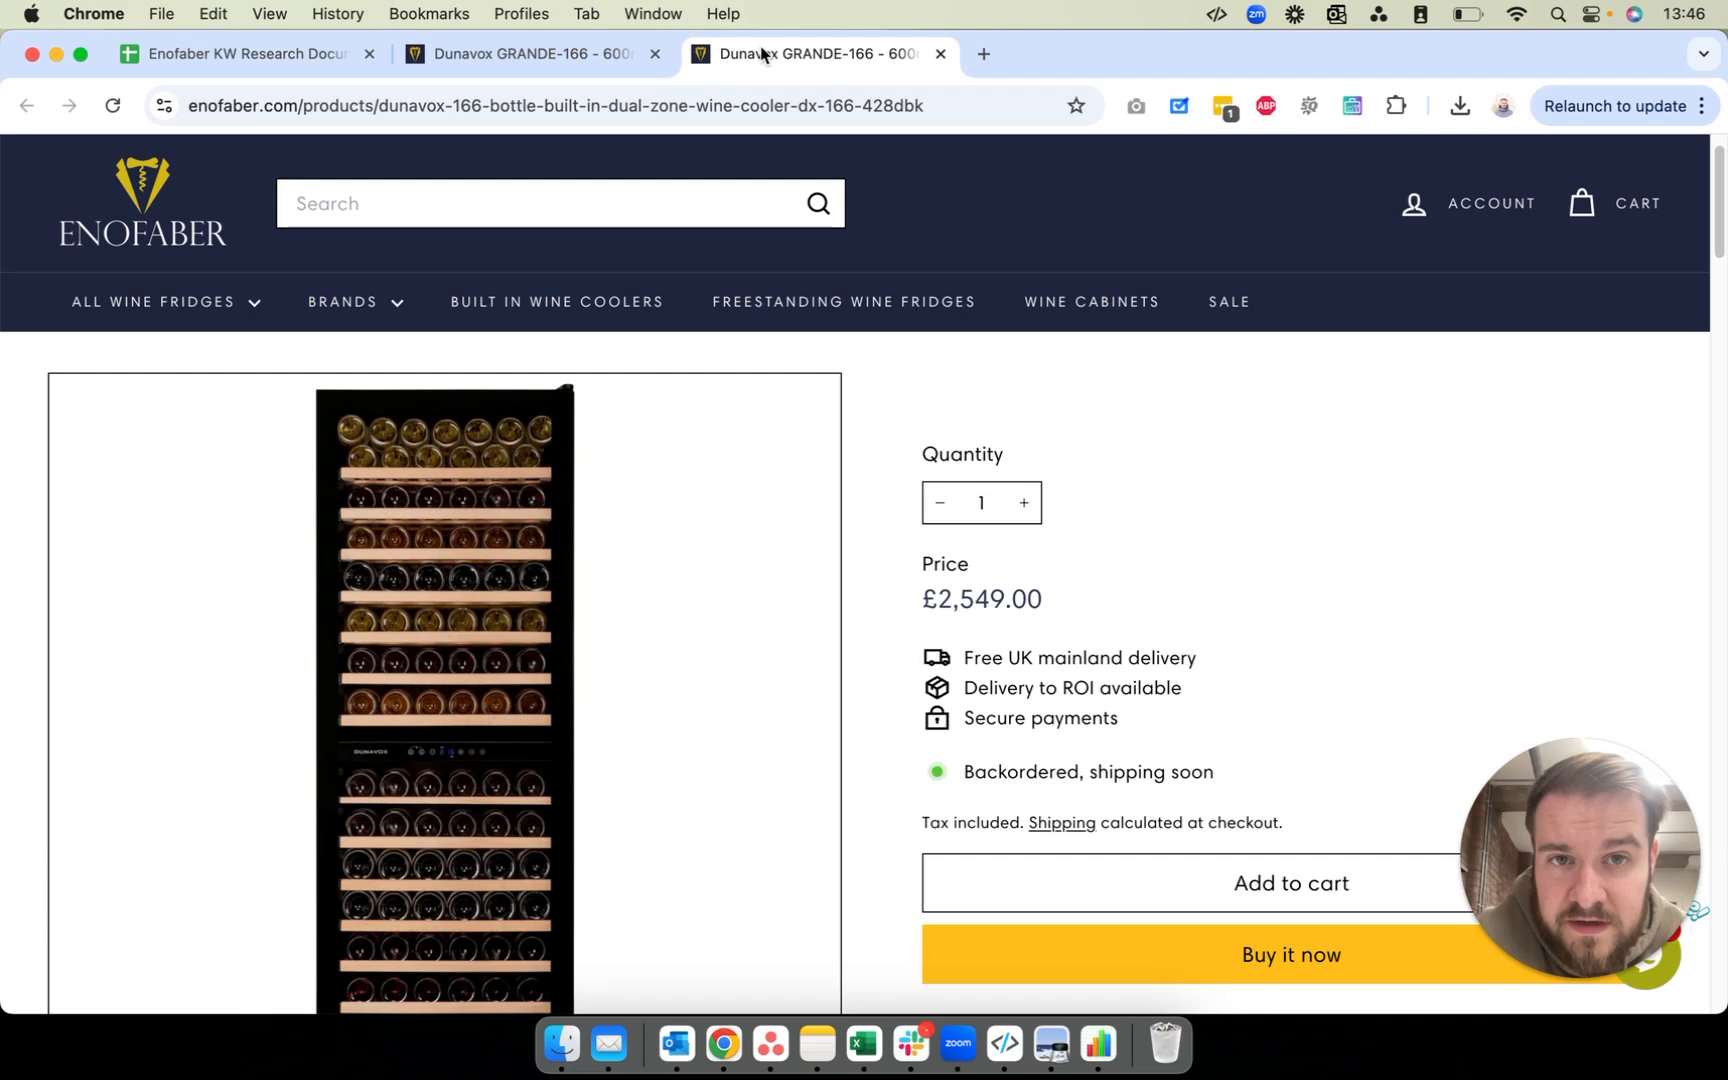
right_click(998, 378)
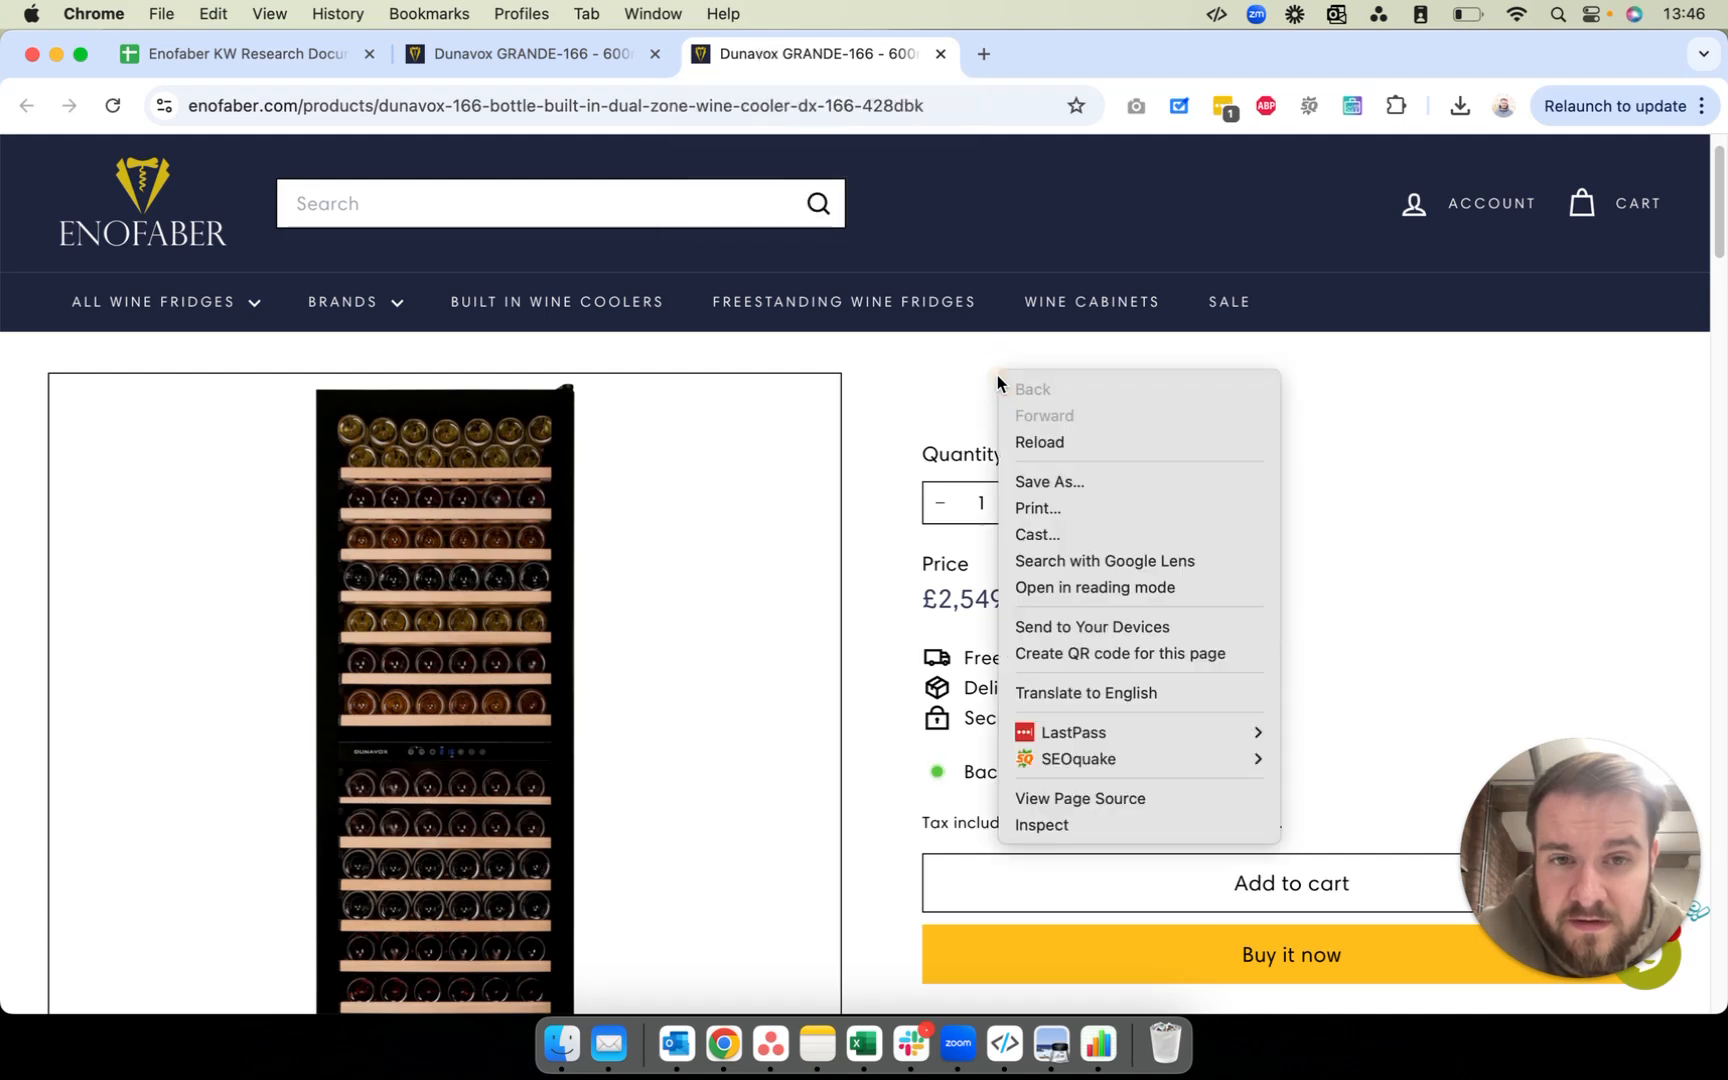
left_click(1069, 797)
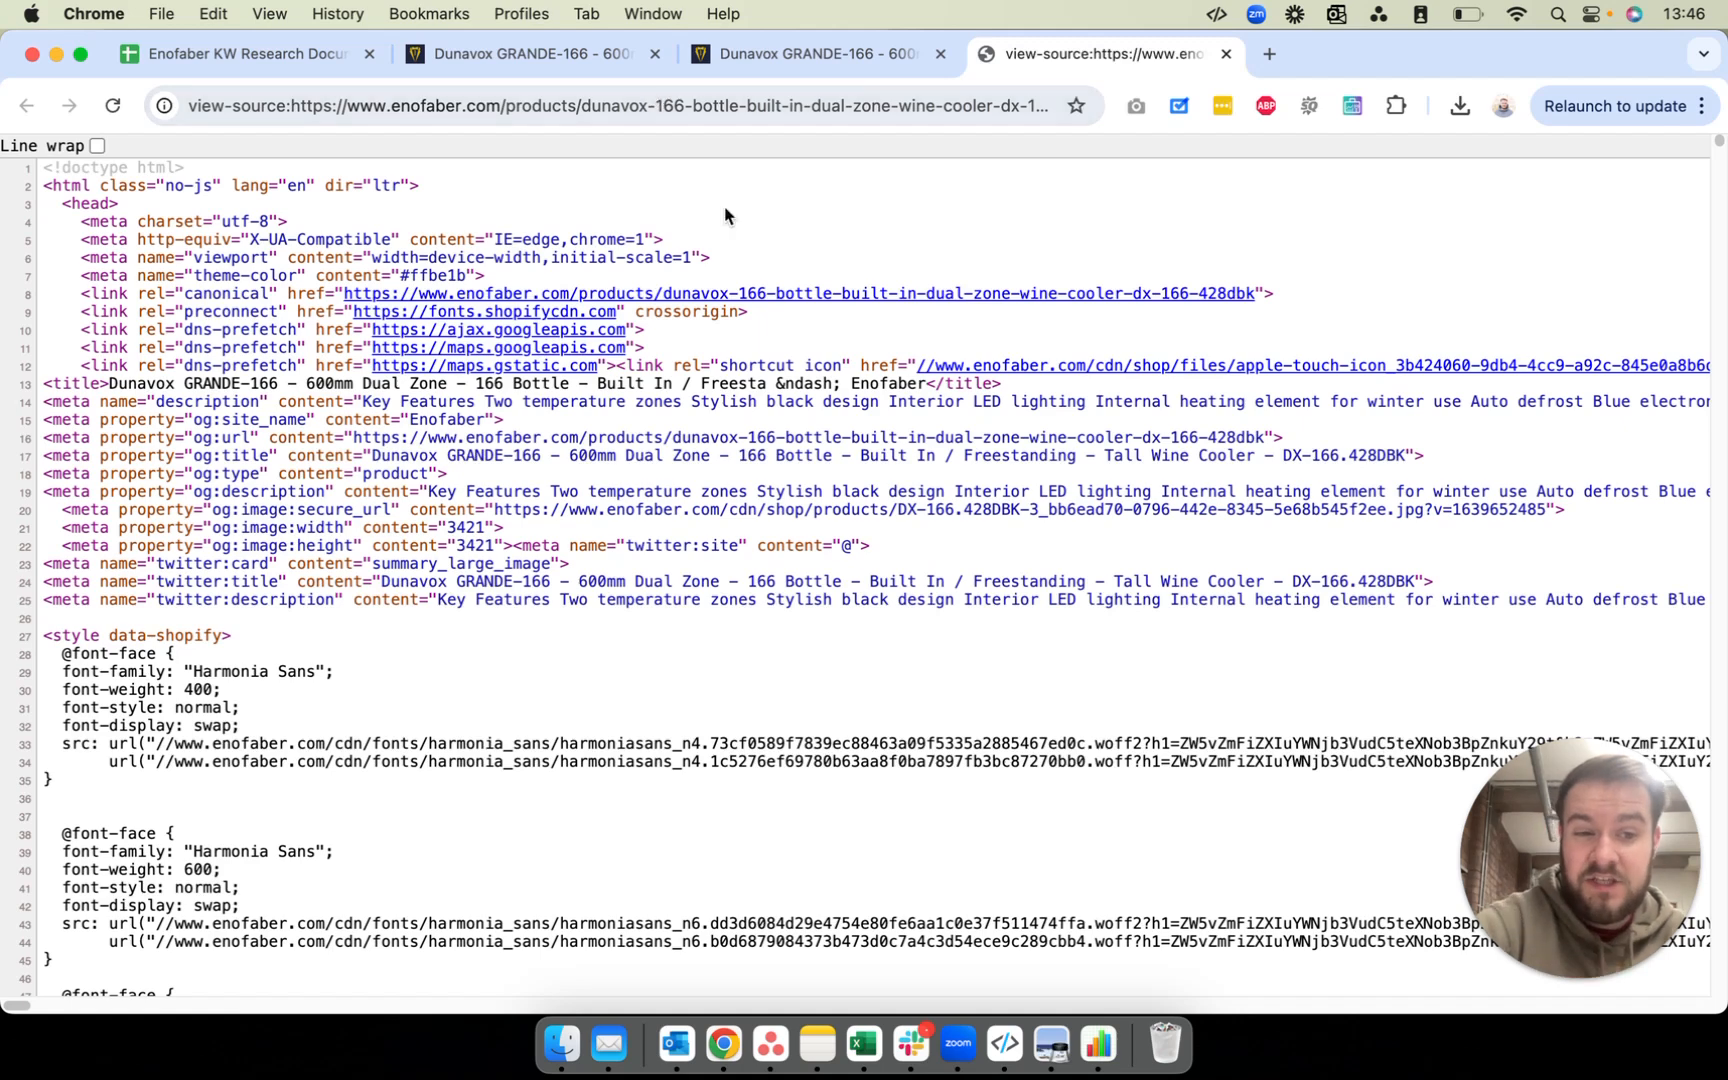
left_click_drag(1722, 107, 880, 150)
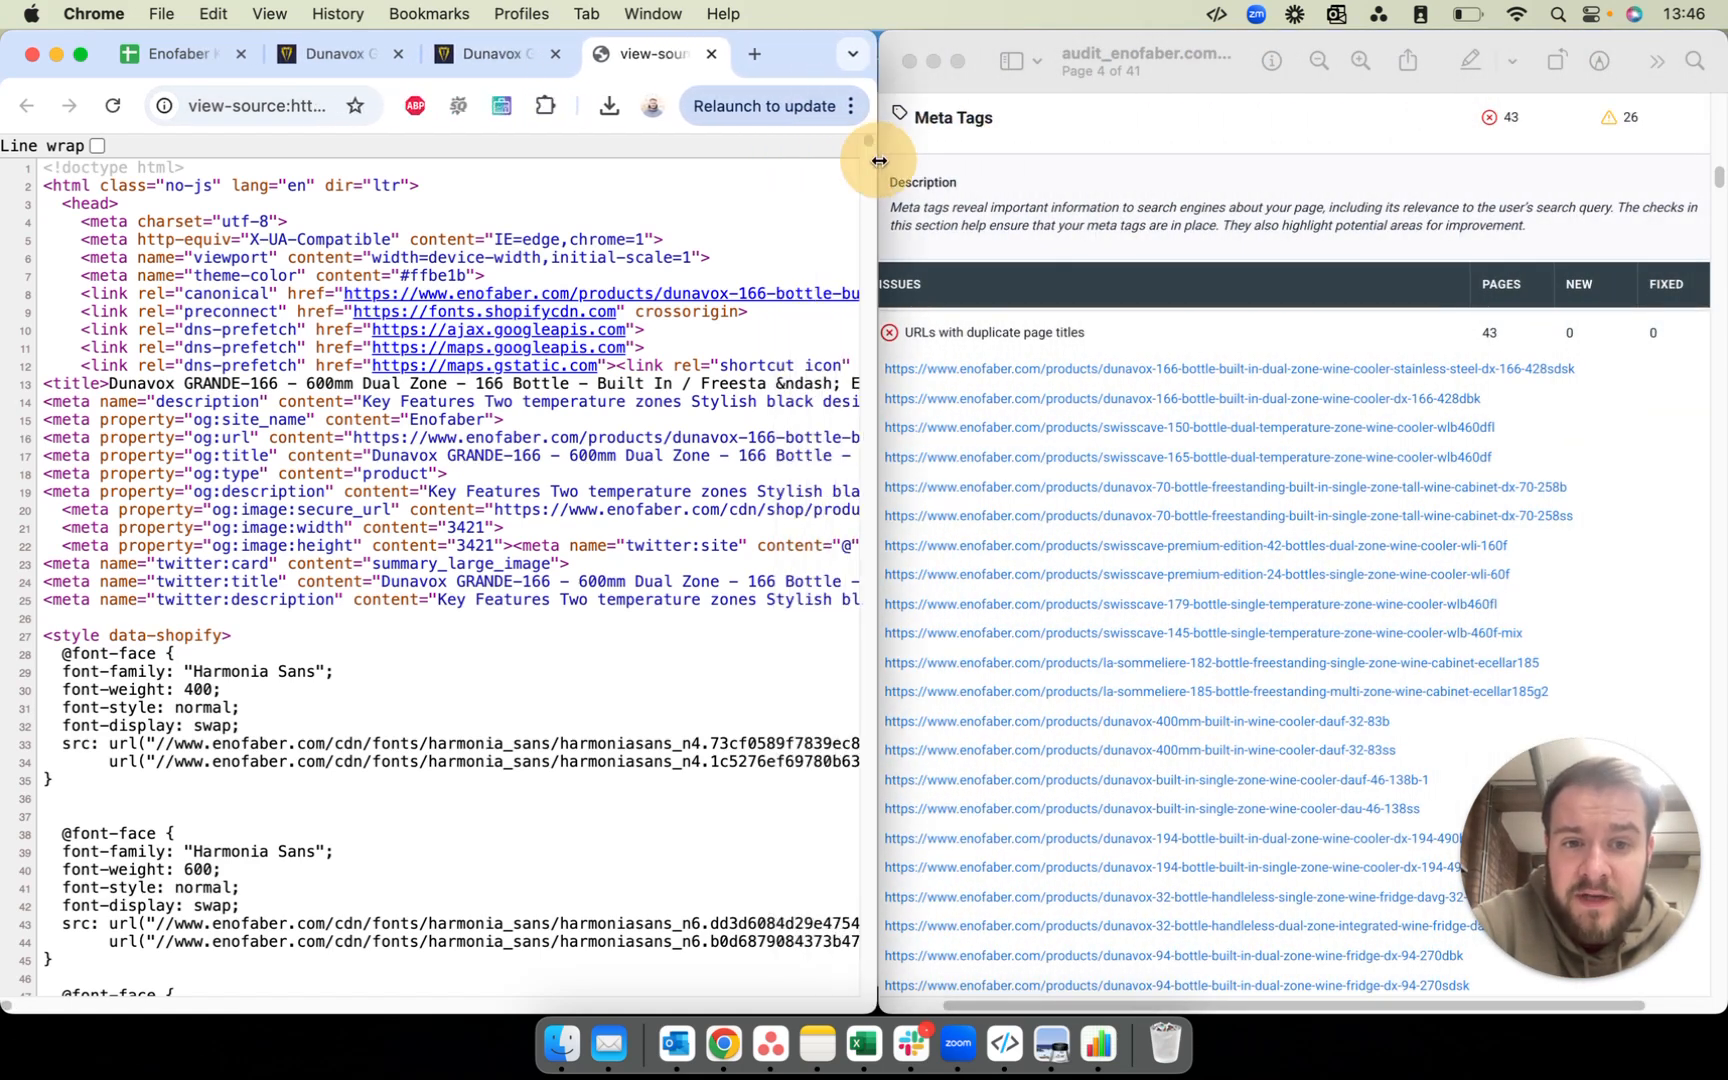
Step: Read the rest of the duplicate page titles issue in the audit PDF and set its priority in row 4 to High
scroll(1368, 490, "down", 4)
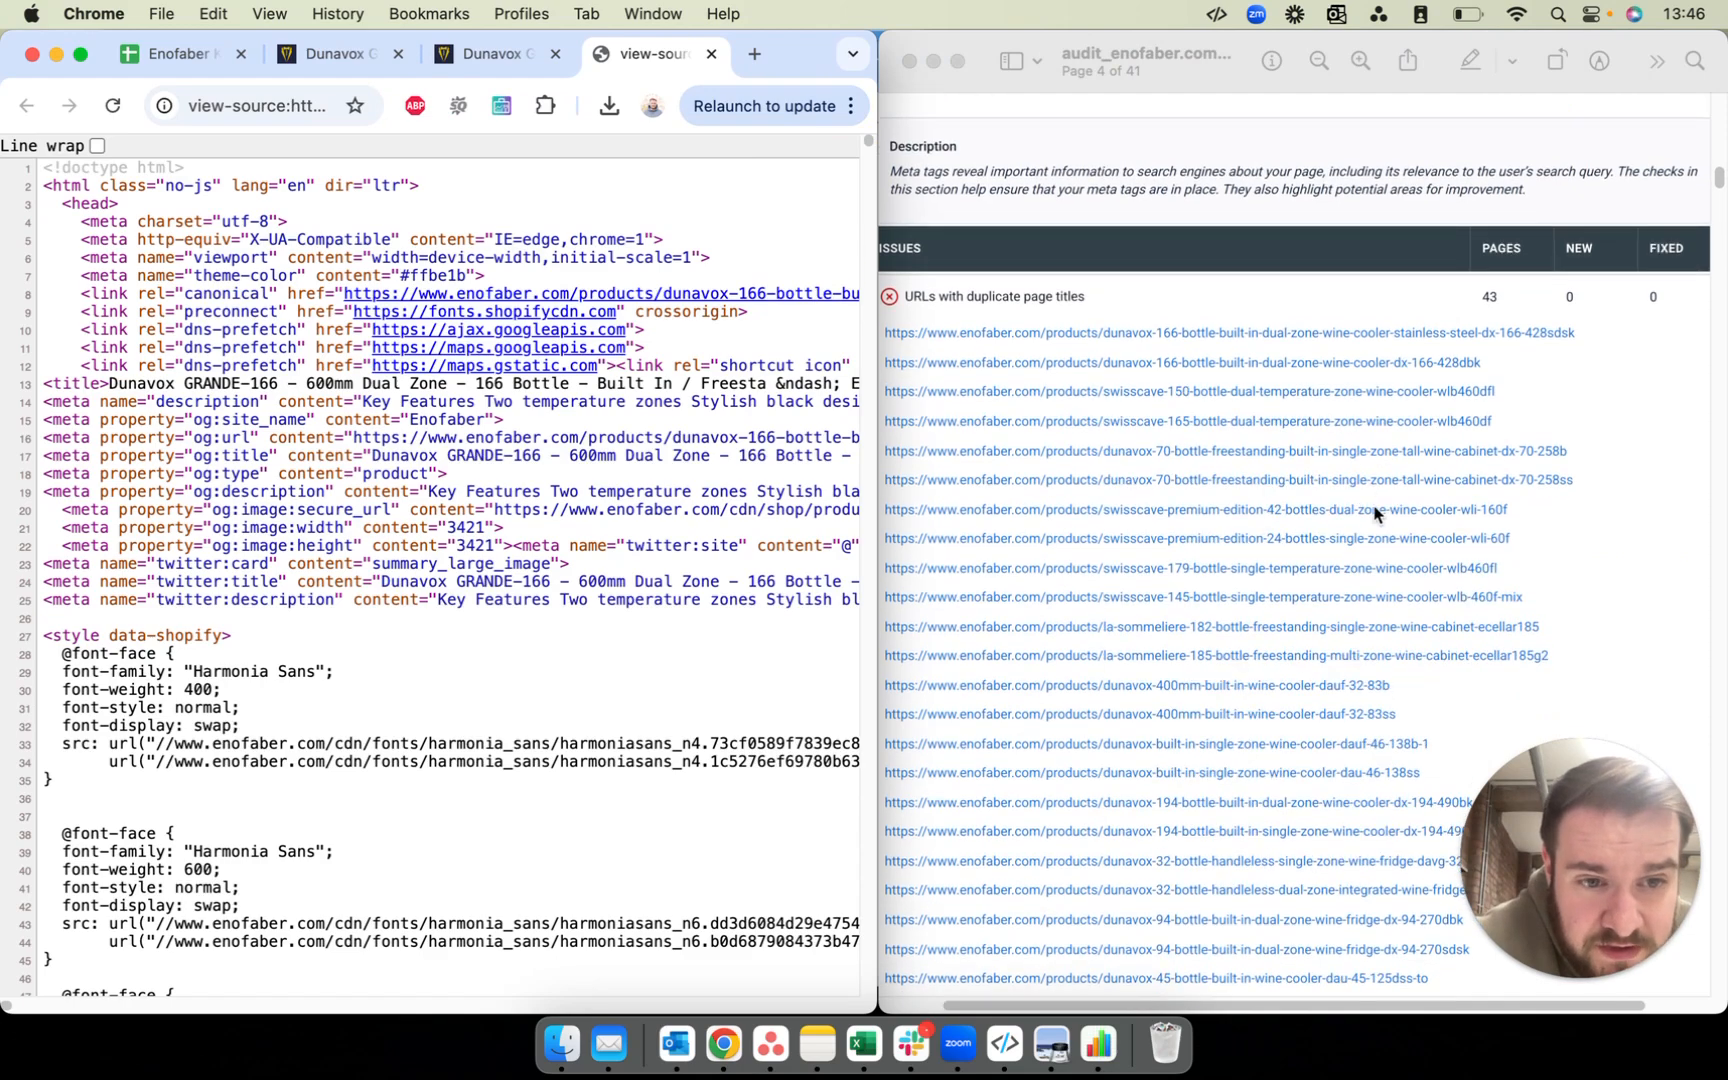
scroll(1376, 519, "down", 15)
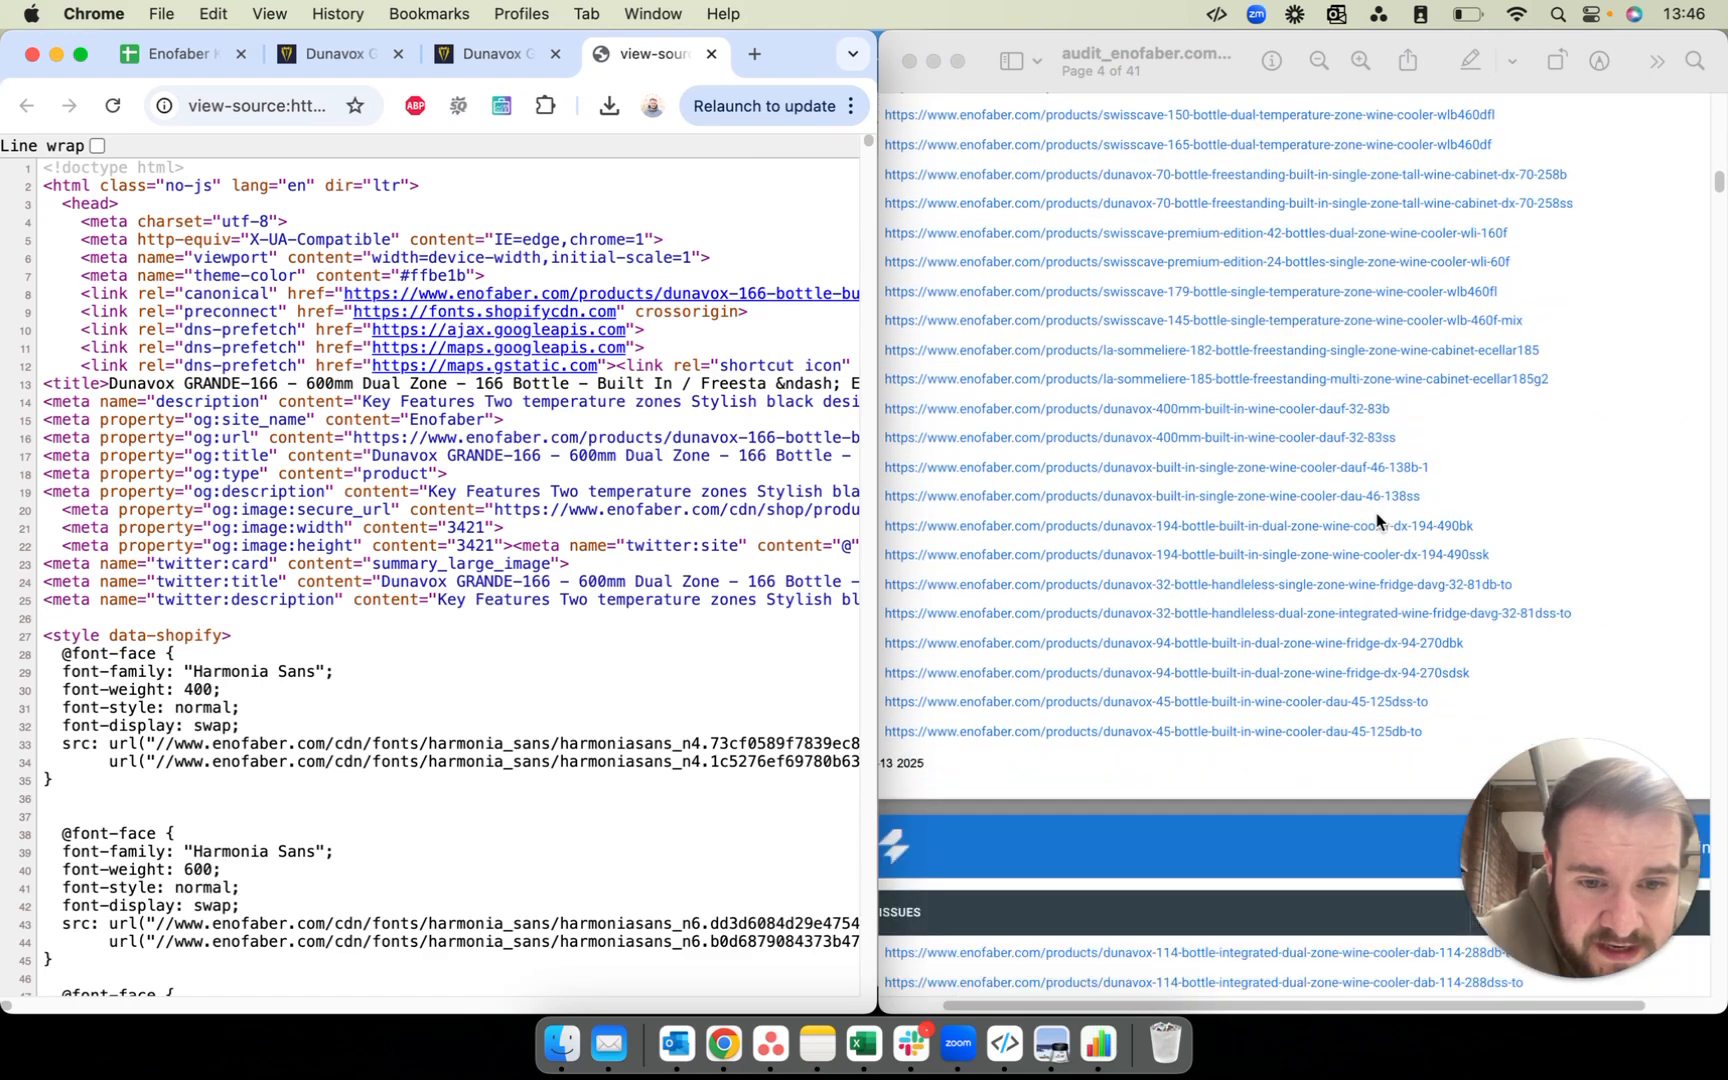
scroll(1376, 519, "down", 6)
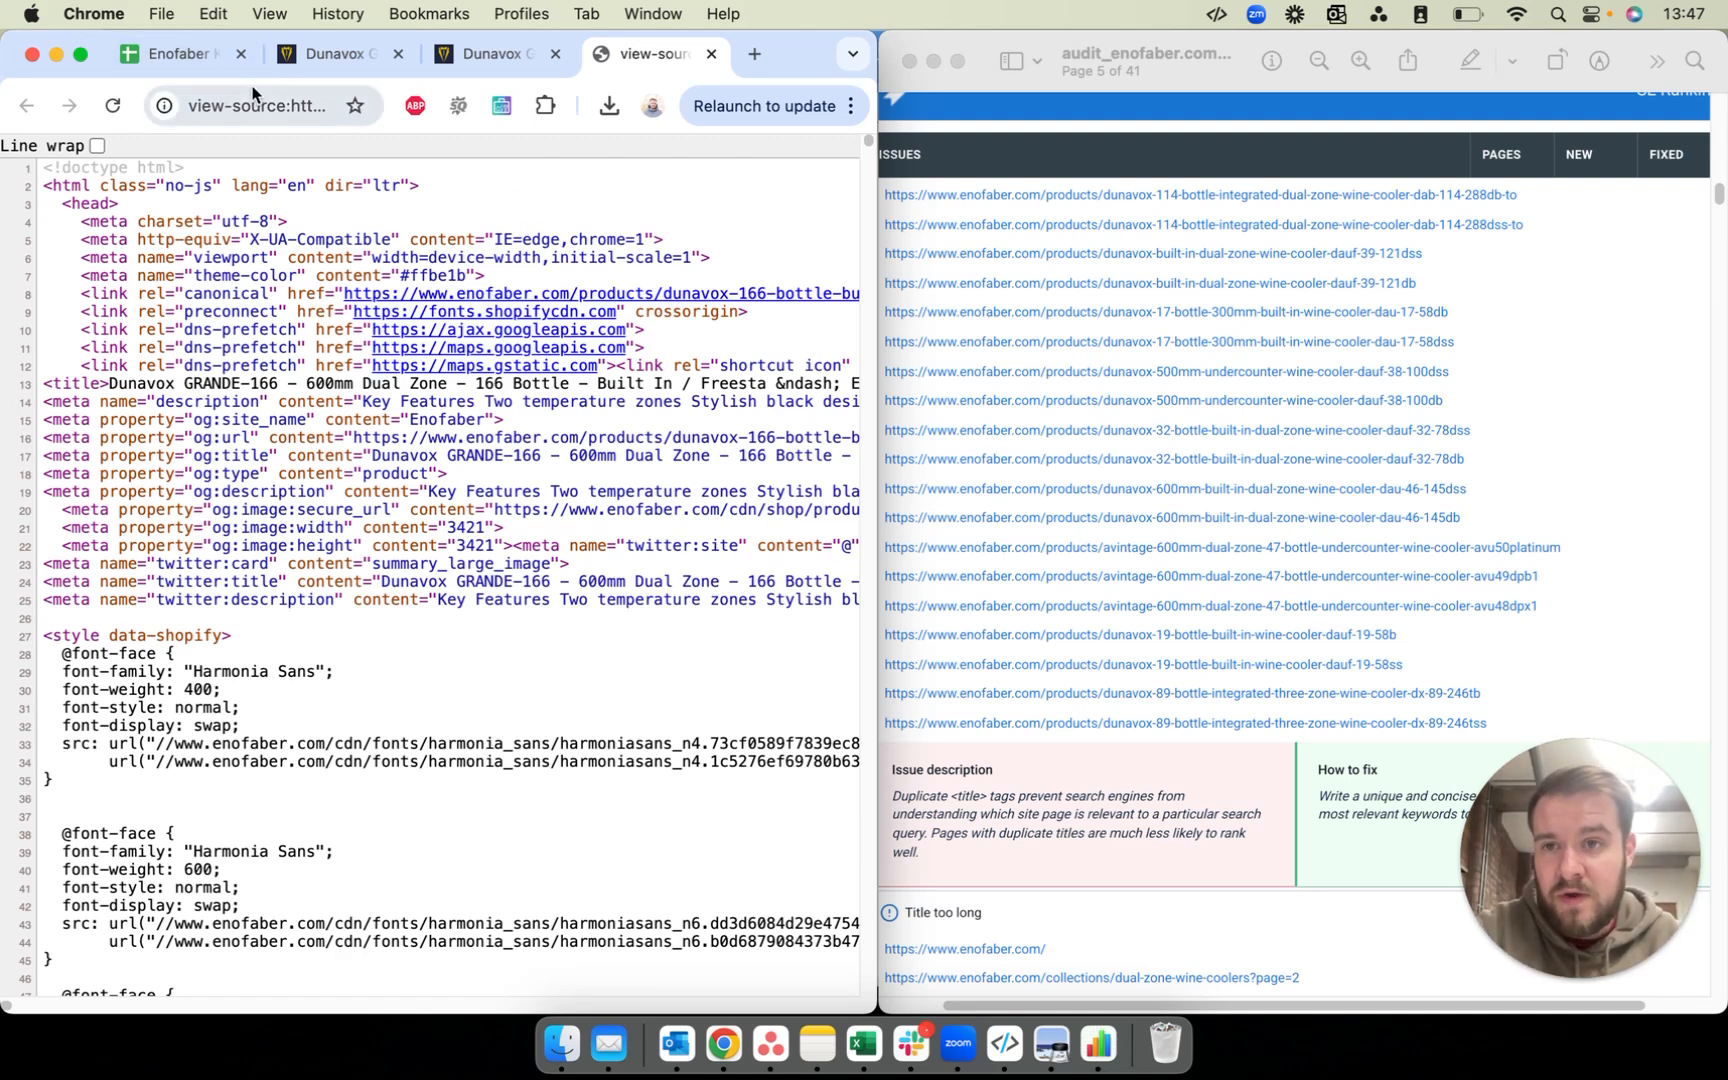
left_click(180, 58)
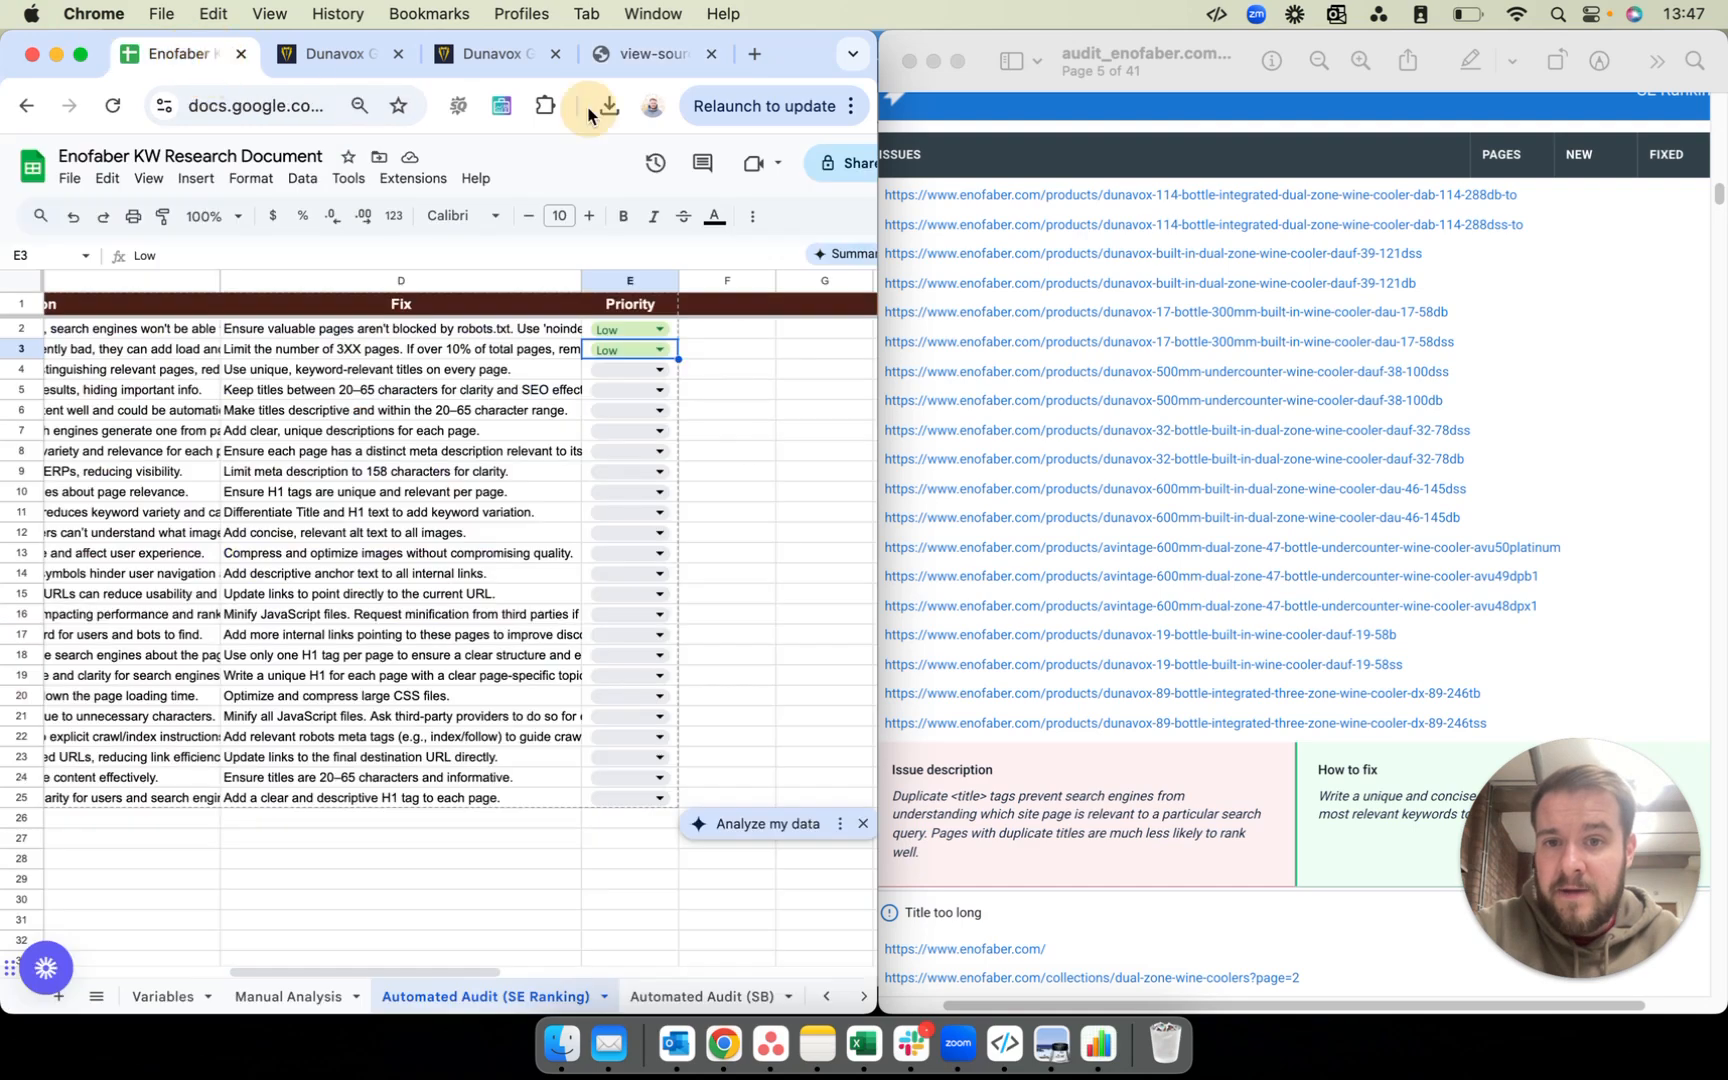
double_click(616, 371)
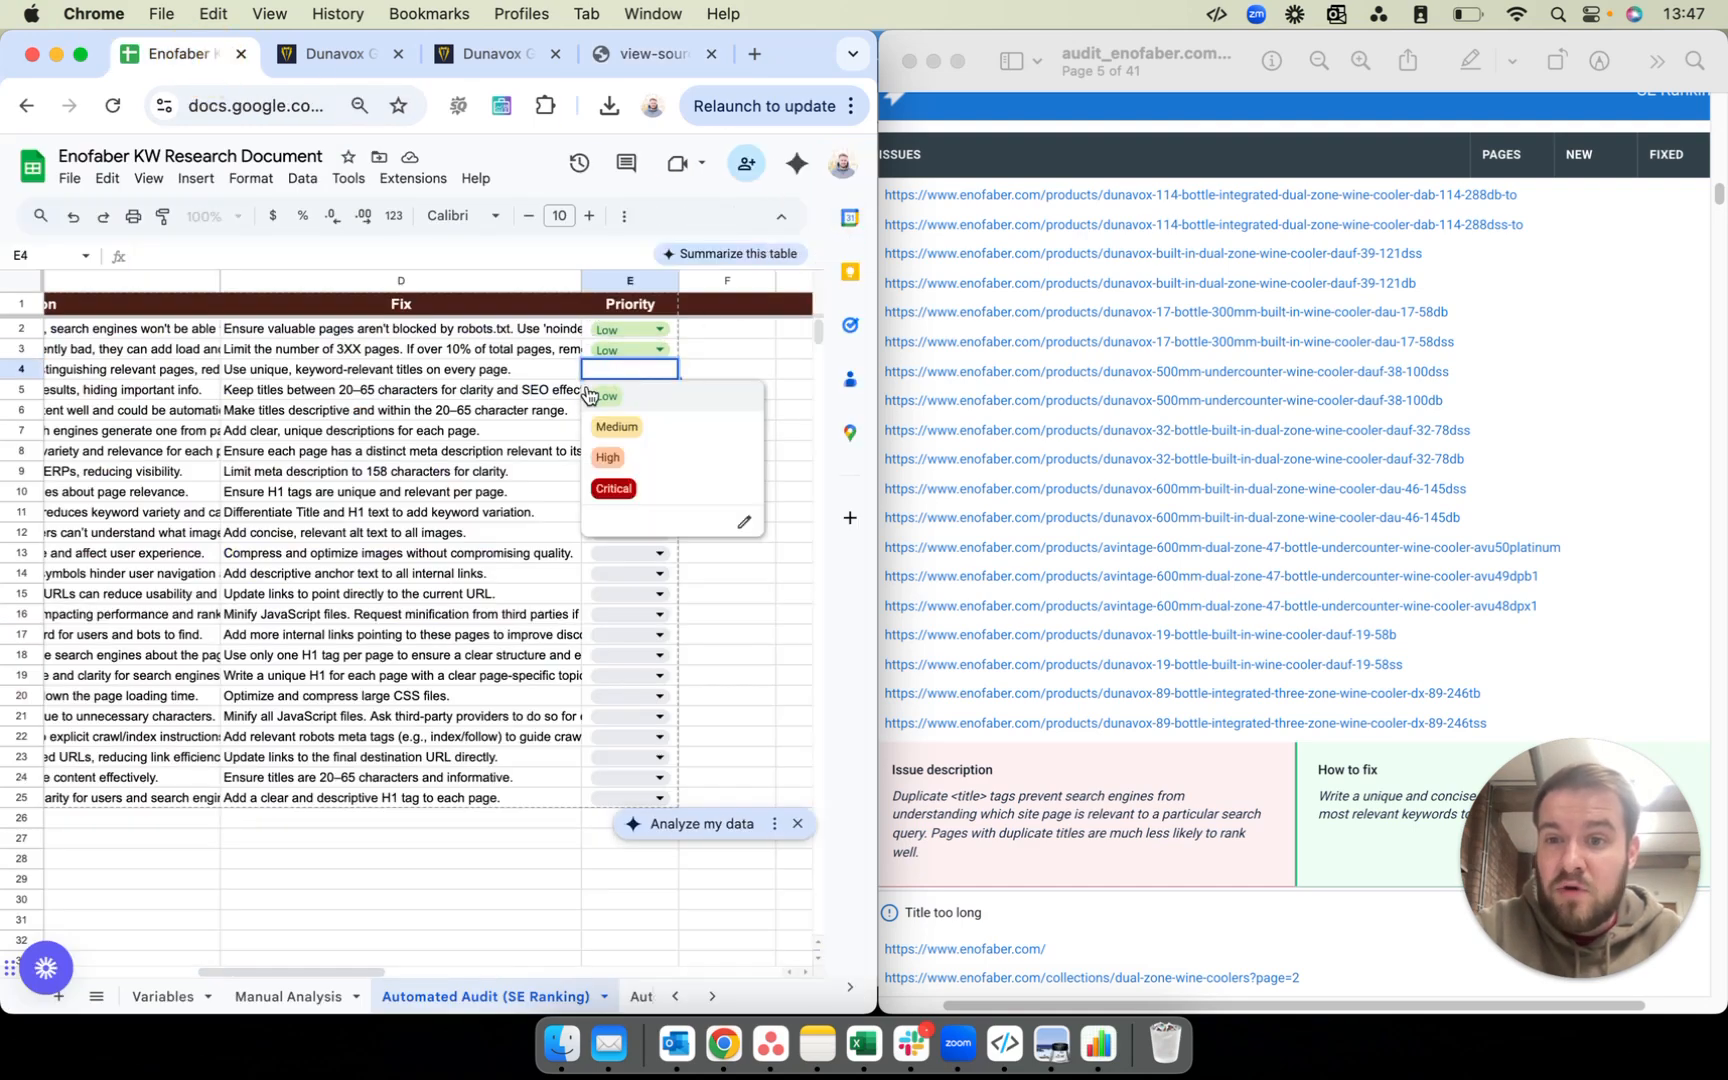
left_click(607, 458)
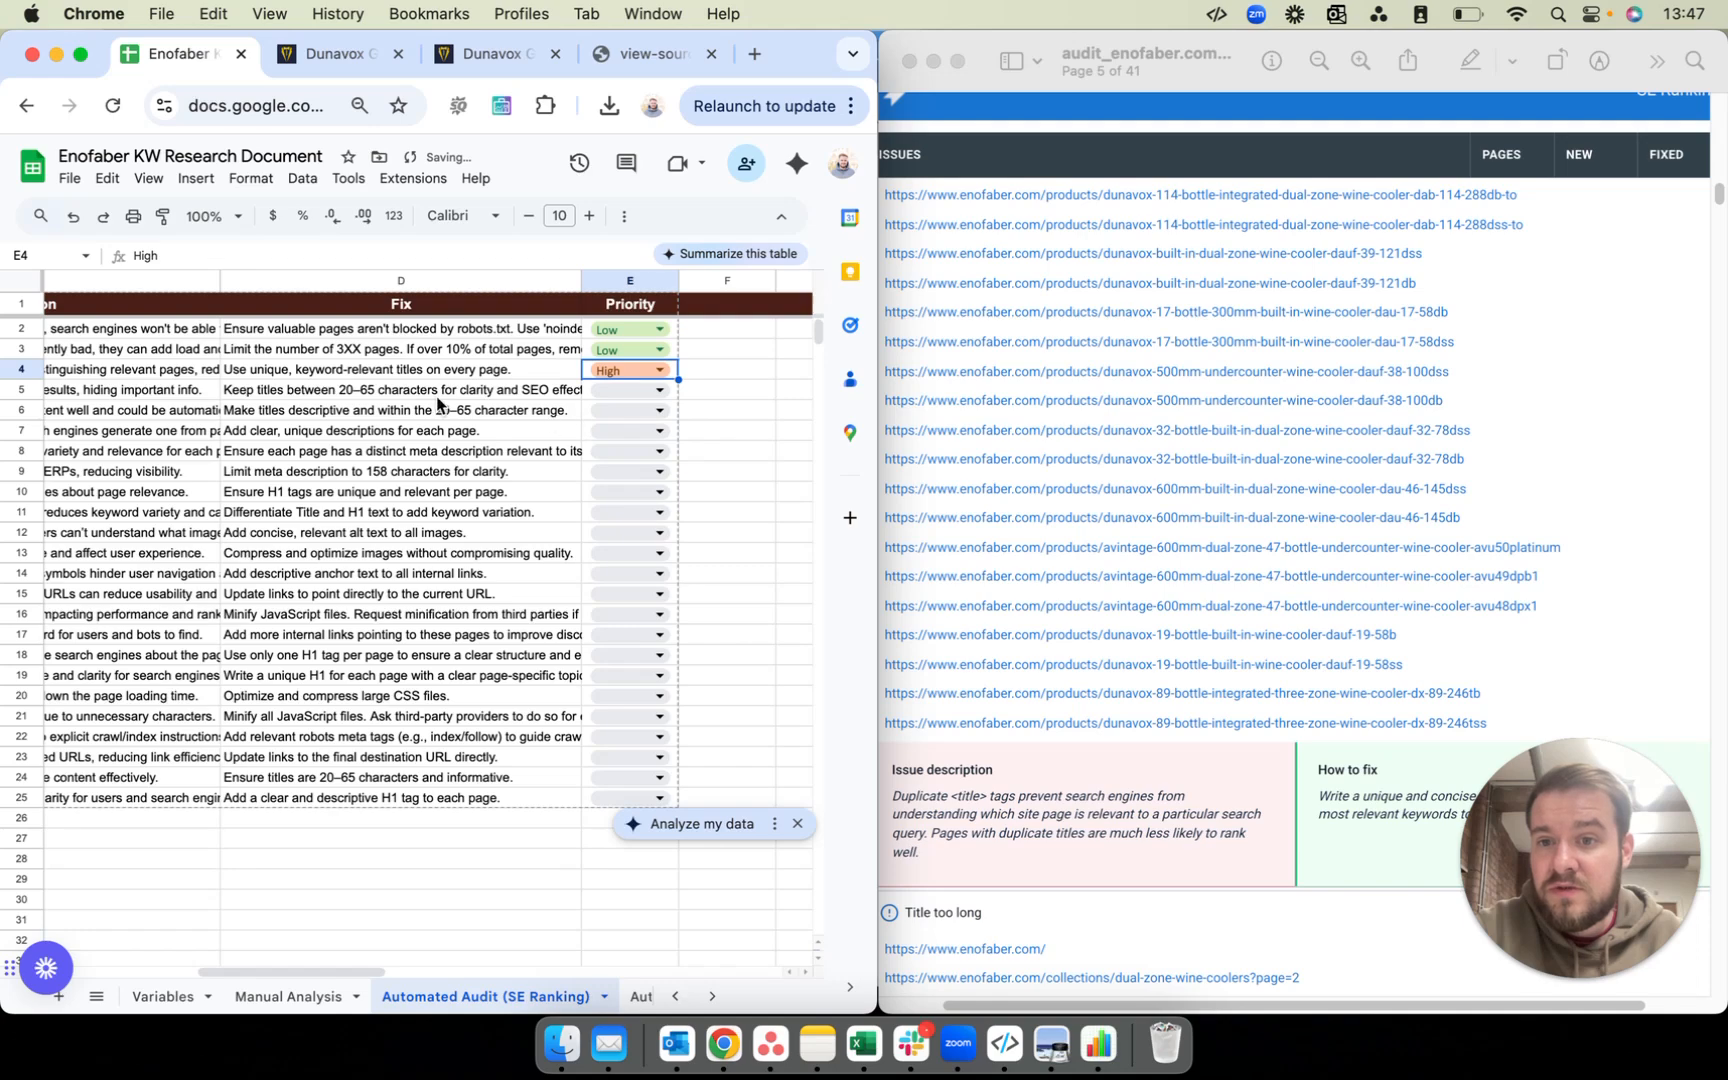
Step: Review the "Title too long" issue in the audit PDF and set its priority in row 5 of the spreadsheet to Low
scroll(1403, 335, "down", 3)
scroll(1403, 335, "down", 20)
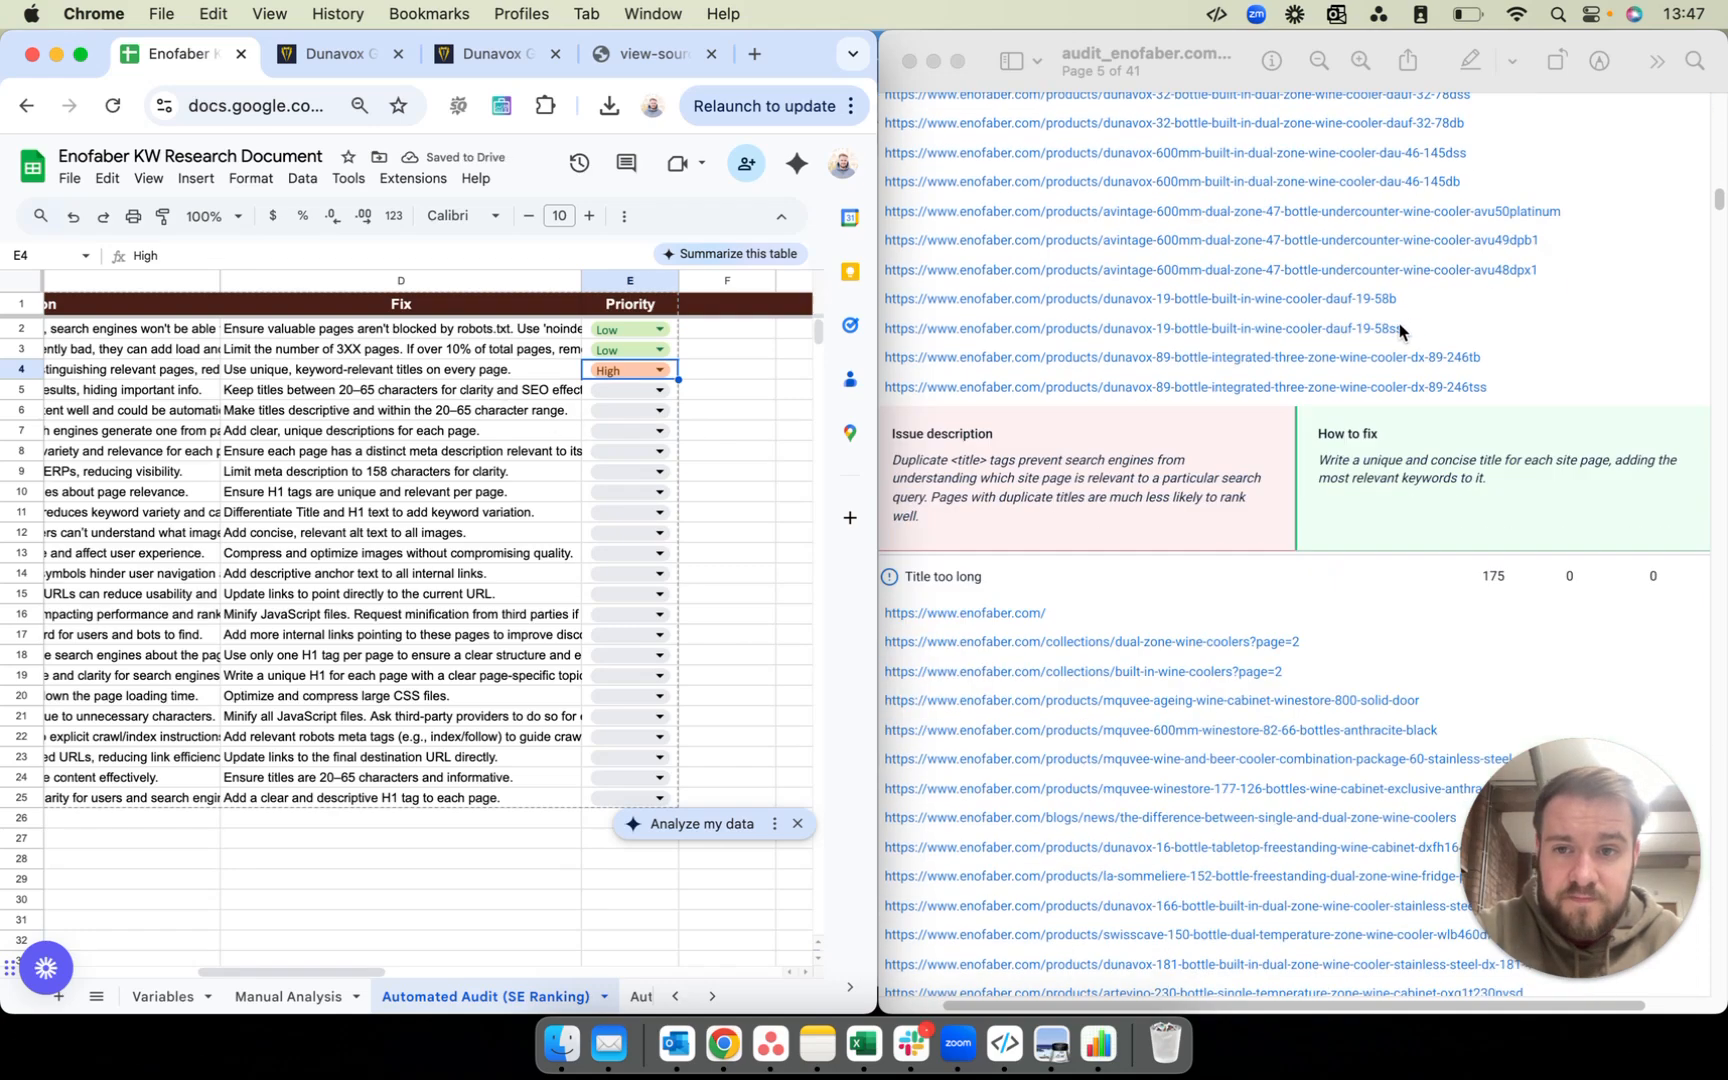
scroll(1397, 343, "down", 20)
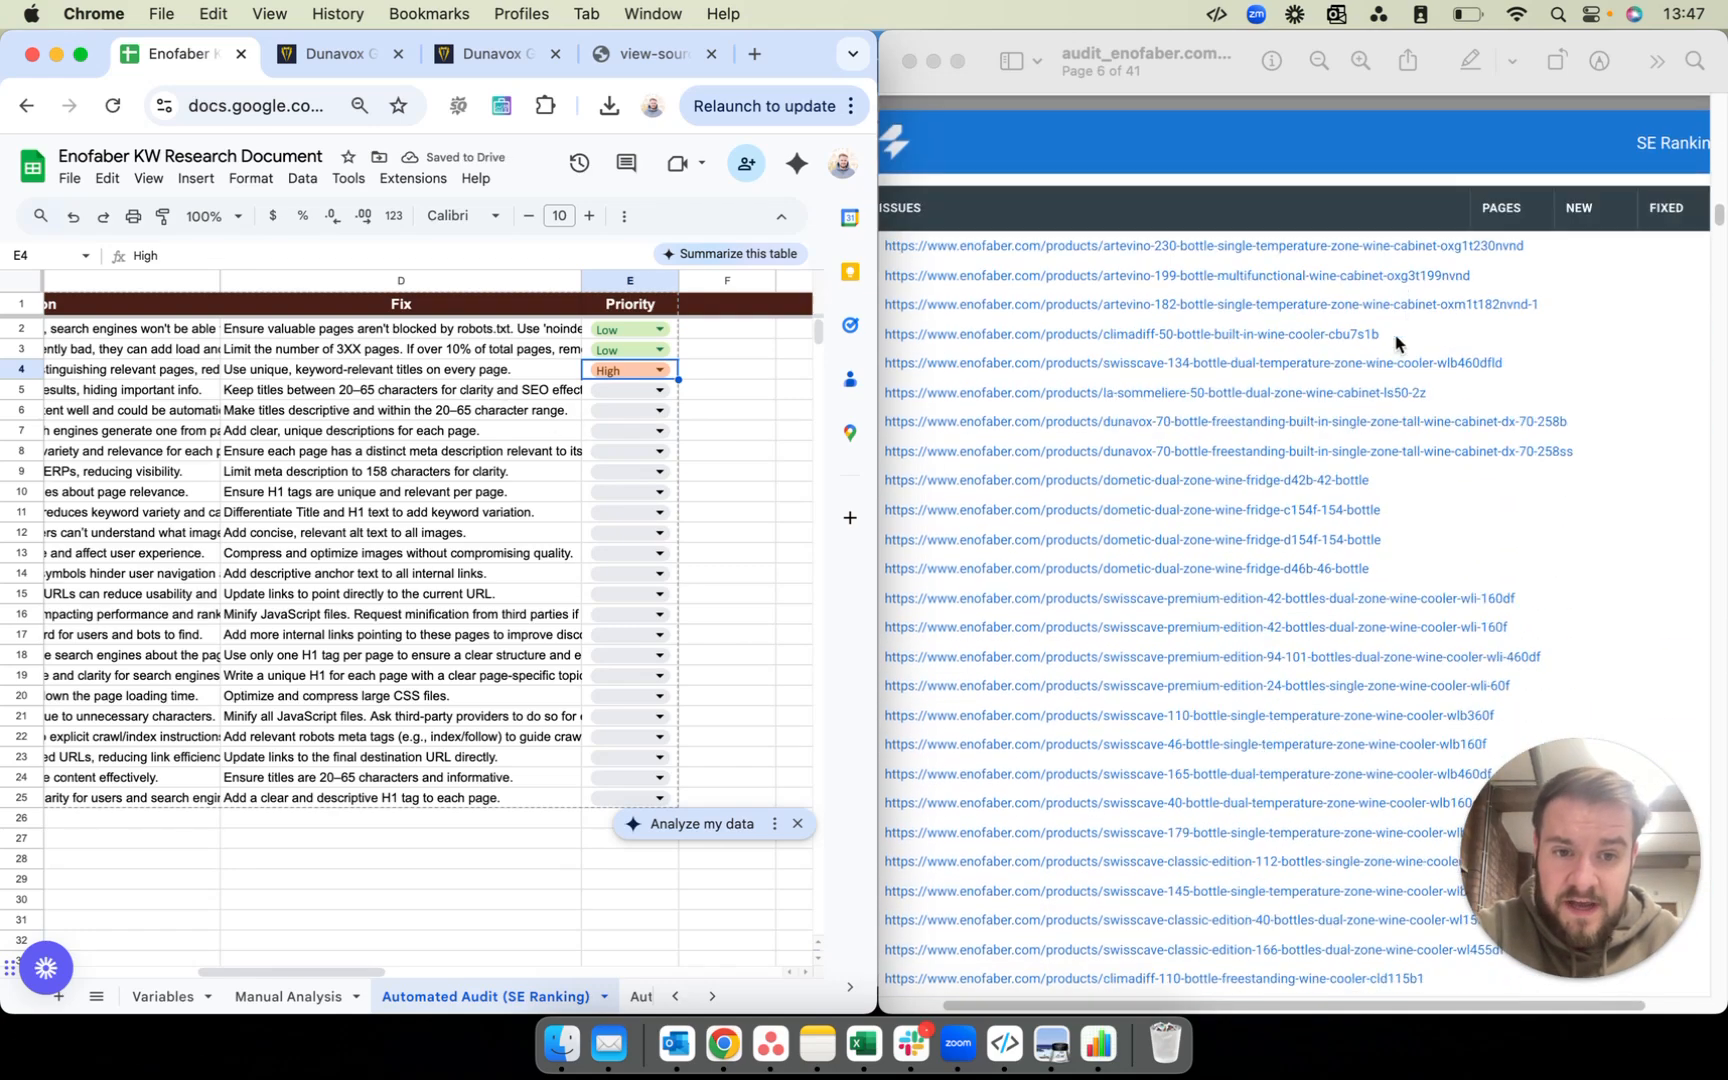
scroll(1410, 341, "down", 20)
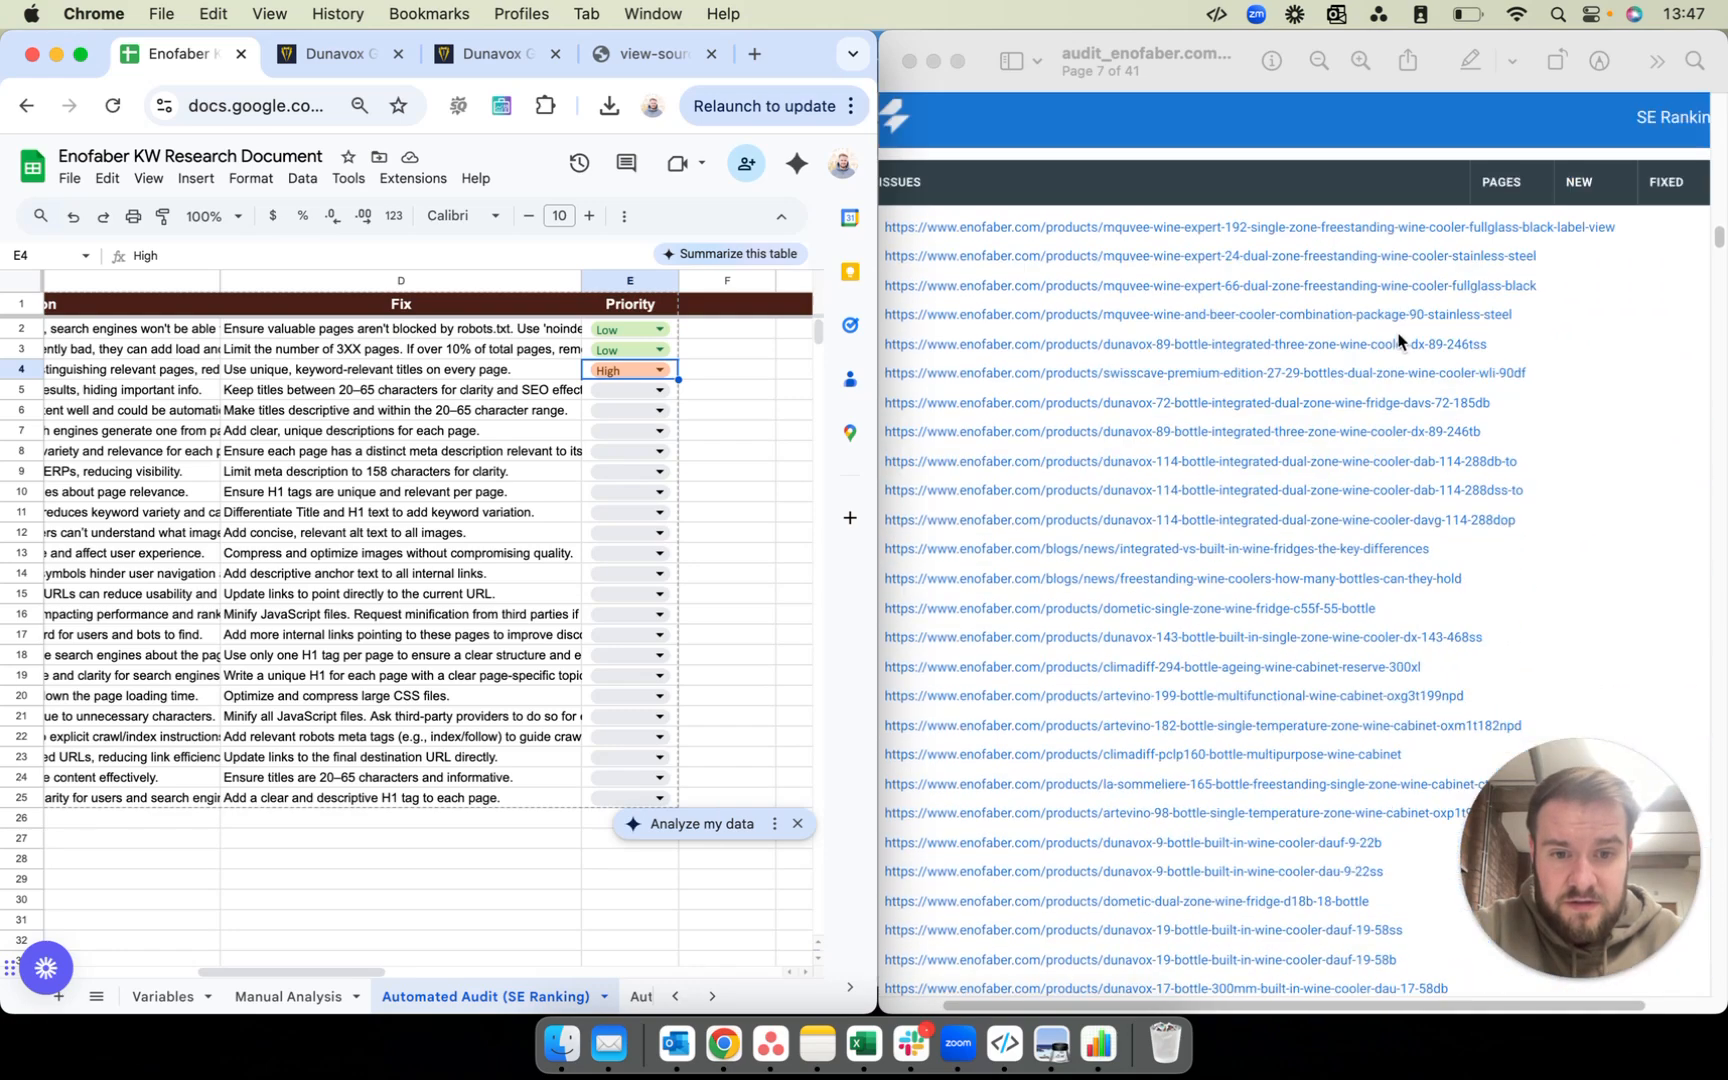
left_click_drag(1717, 260, 1718, 268)
scroll(1718, 268, "down", 1)
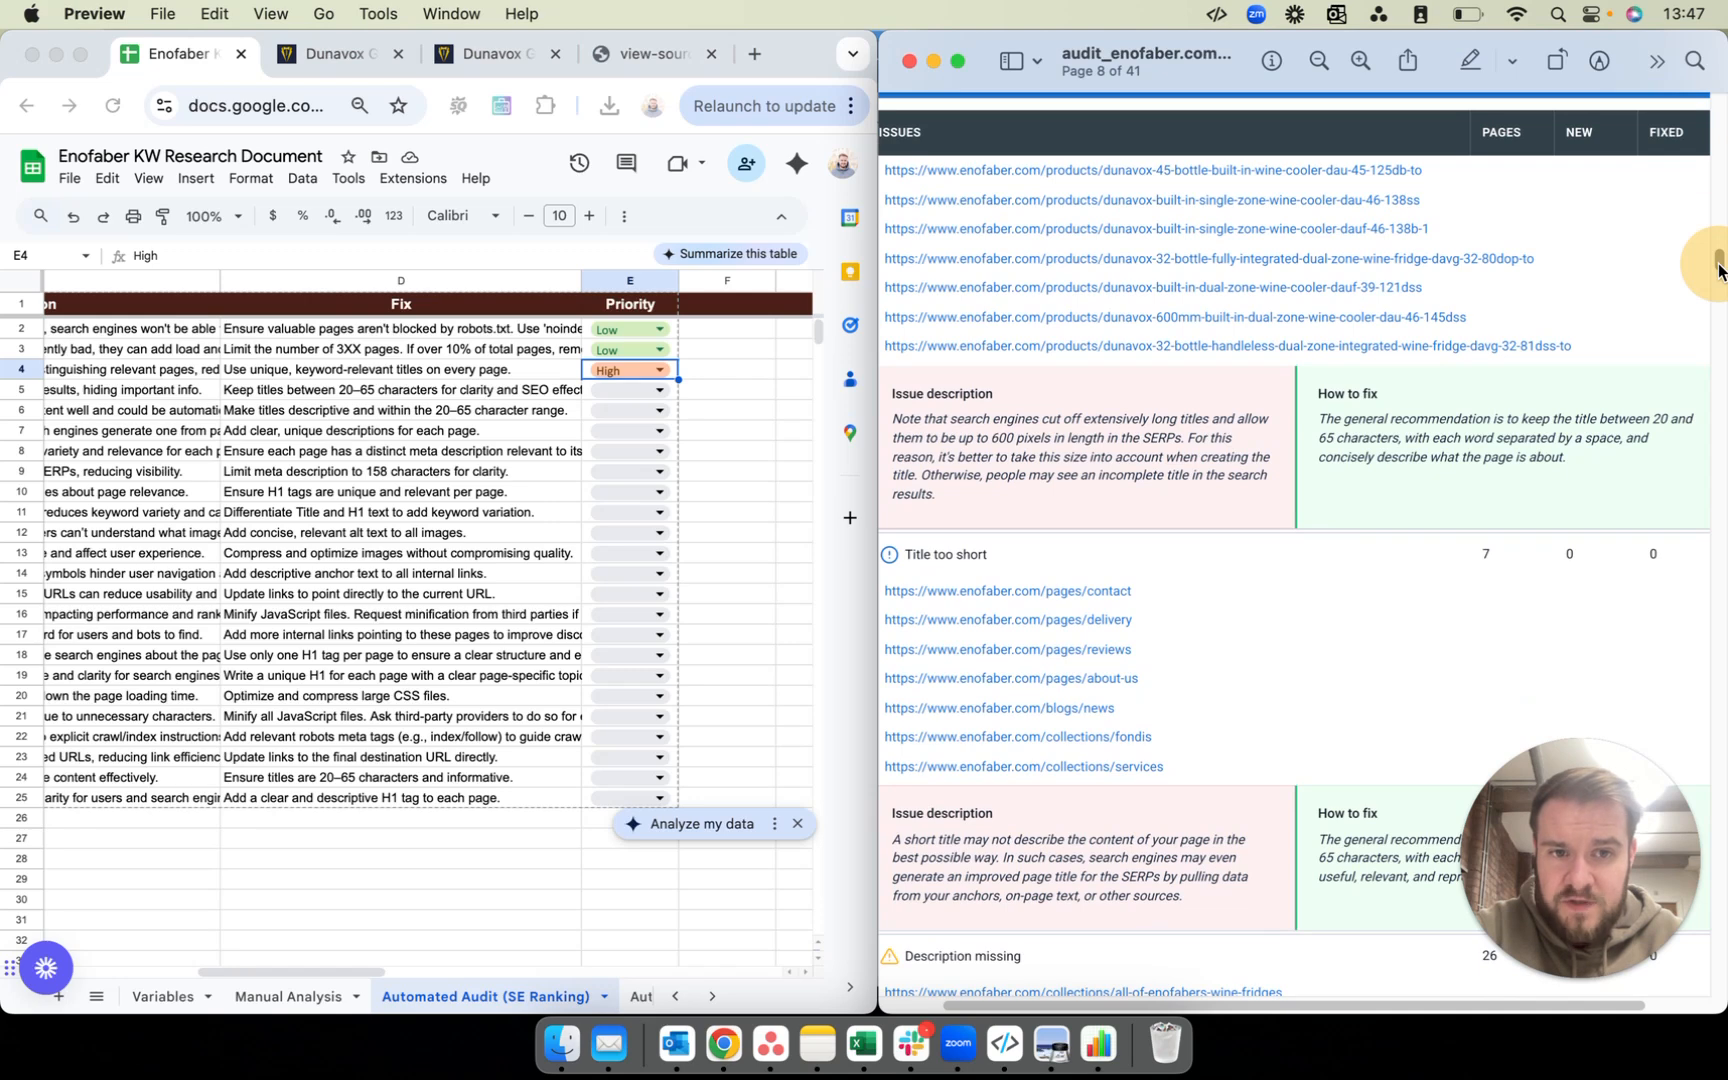
scroll(1718, 268, "down", 2)
scroll(1719, 268, "up", 4)
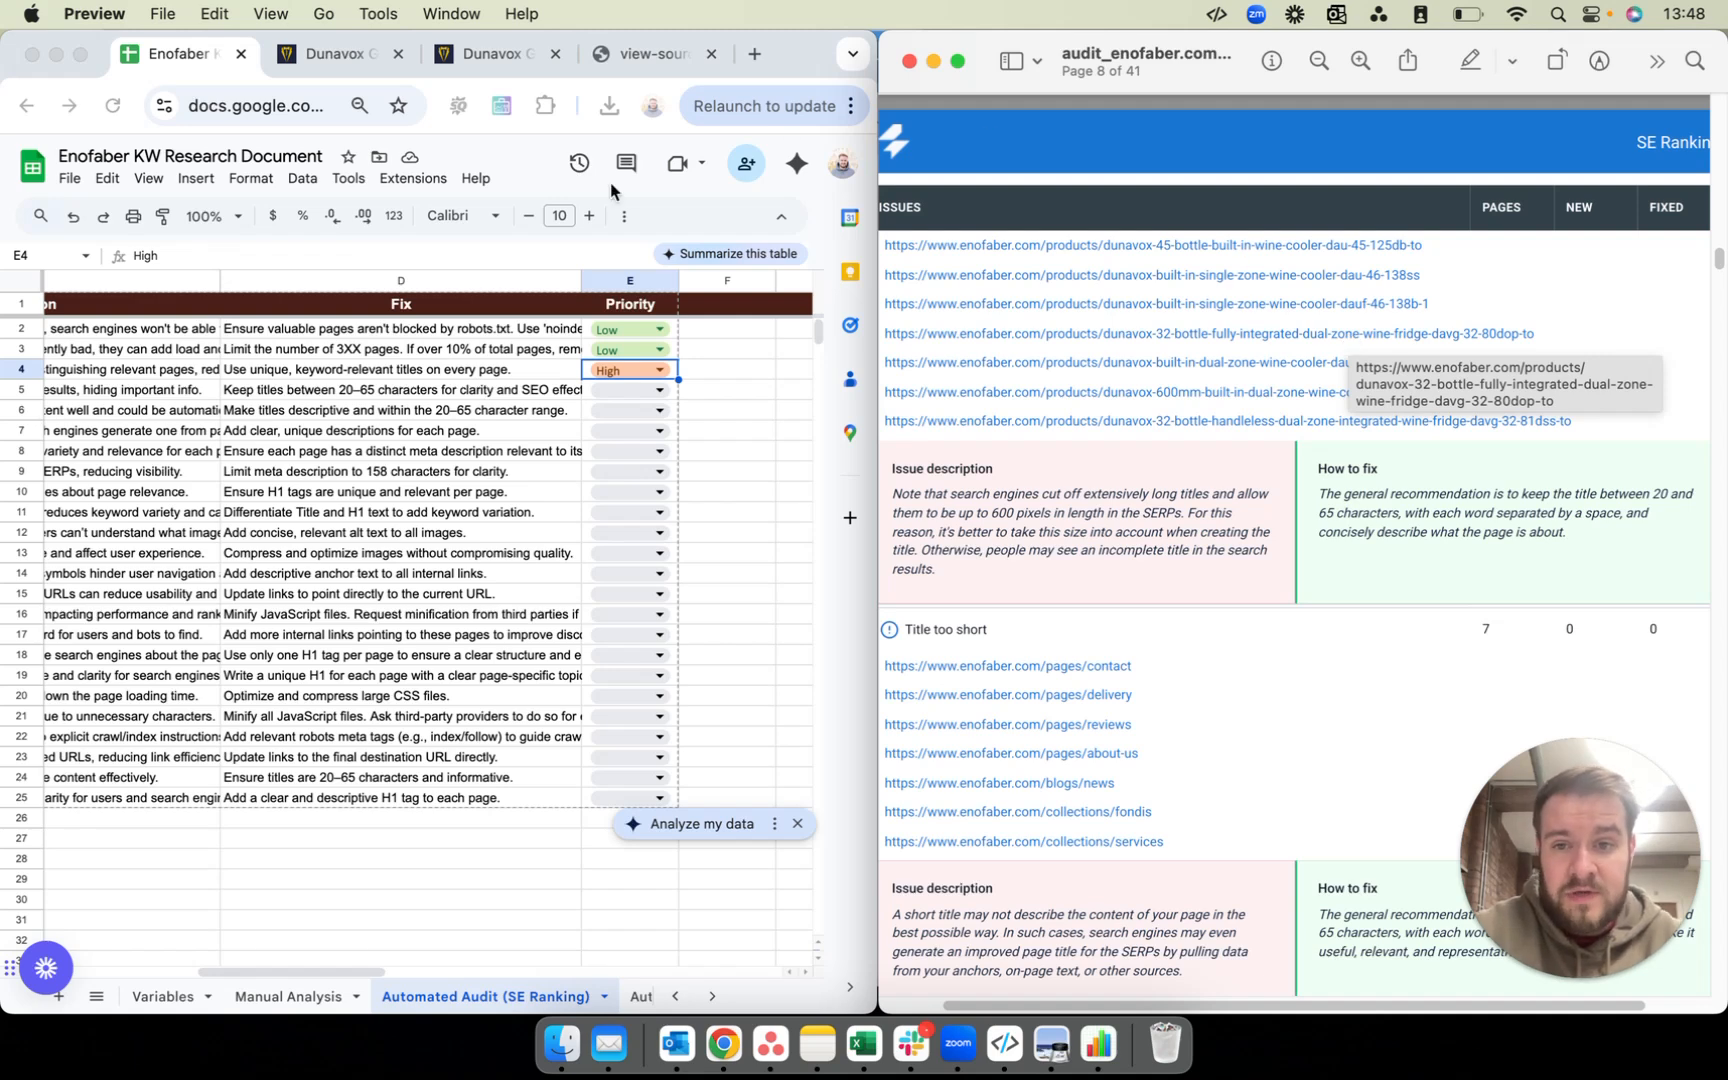
left_click(659, 394)
left_click(658, 392)
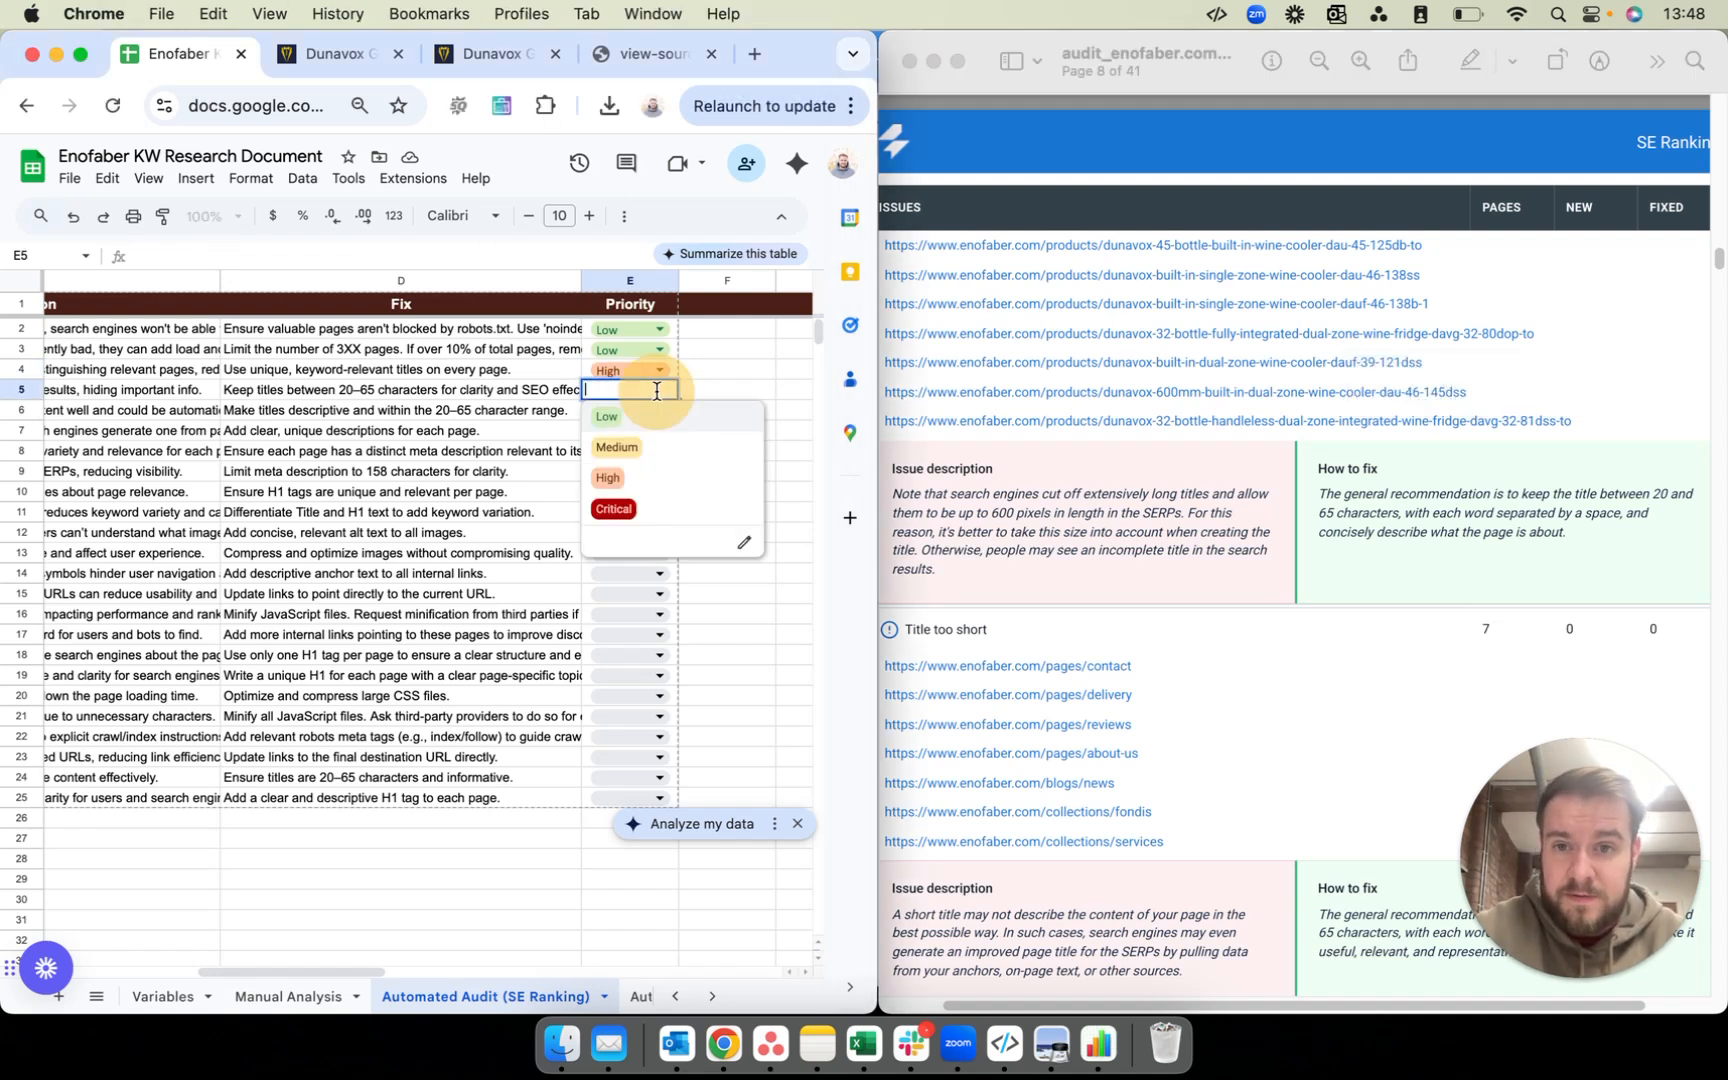
left_click(612, 413)
Step: Check the pages listed under "Title too short" in the audit PDF and set that issue's priority in row 6 to Low
scroll(1372, 441, "down", 2)
scroll(1372, 441, "down", 2)
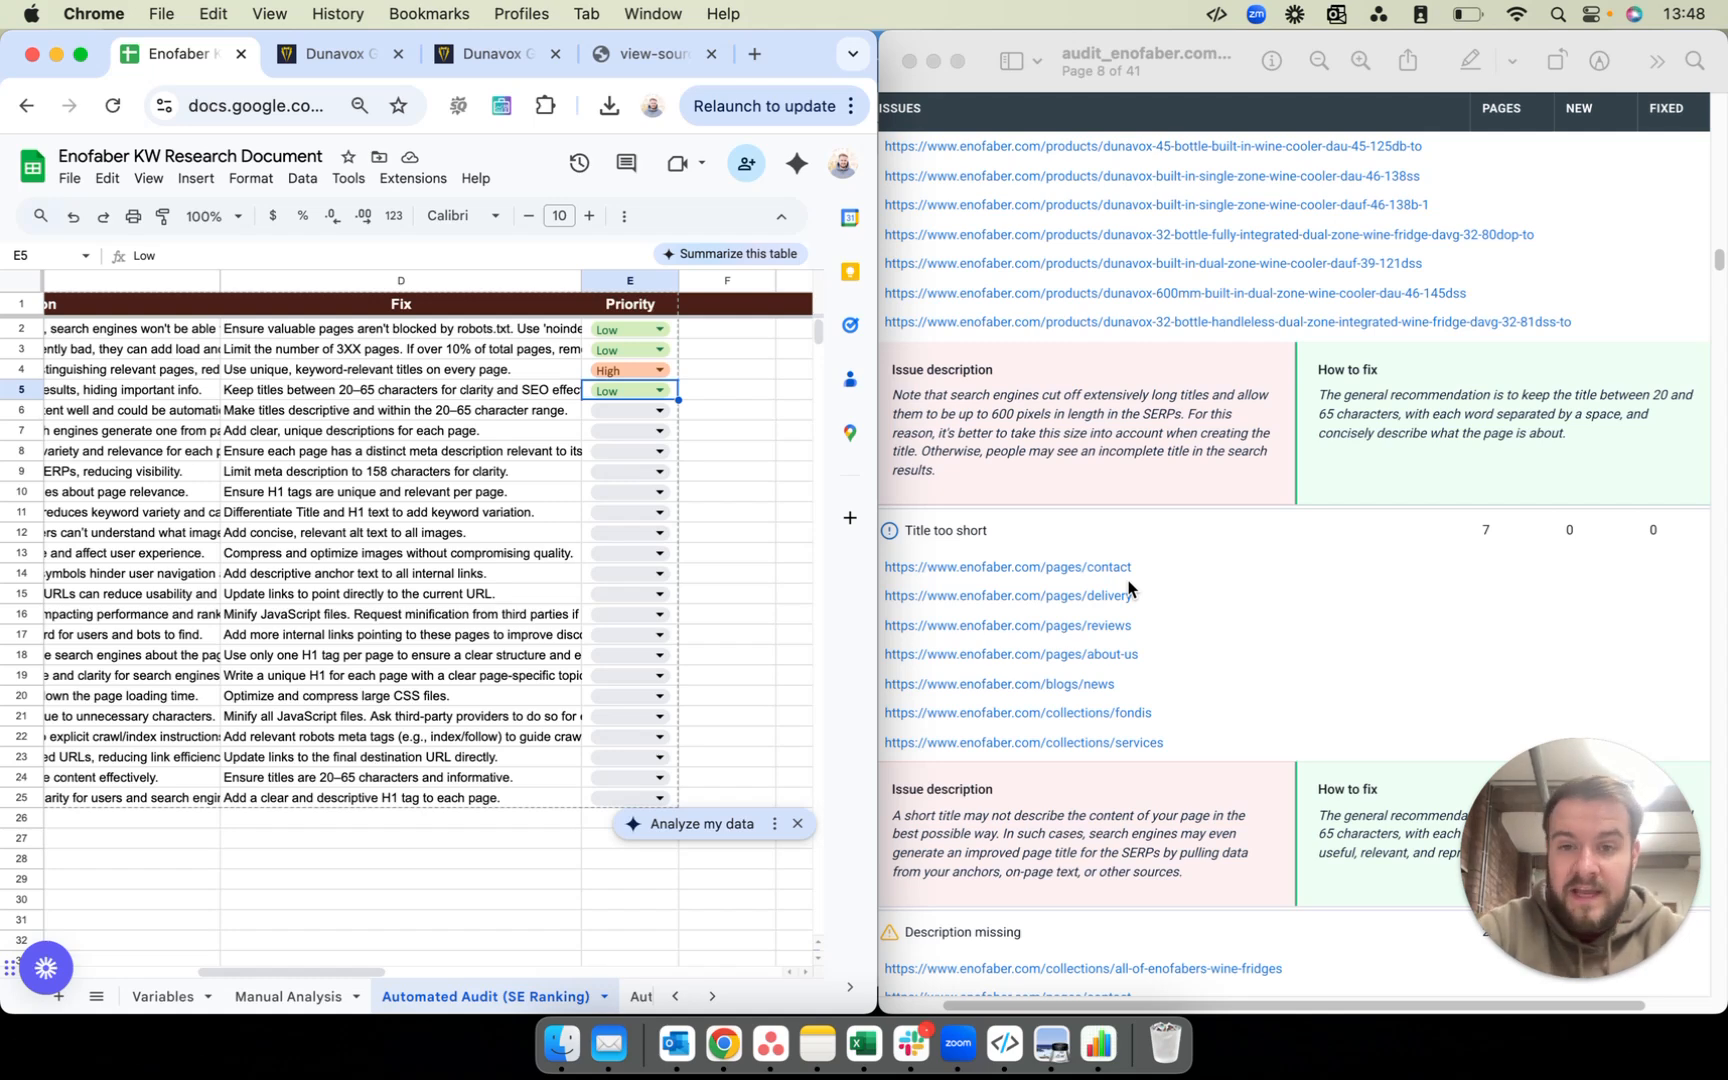
left_click(628, 410)
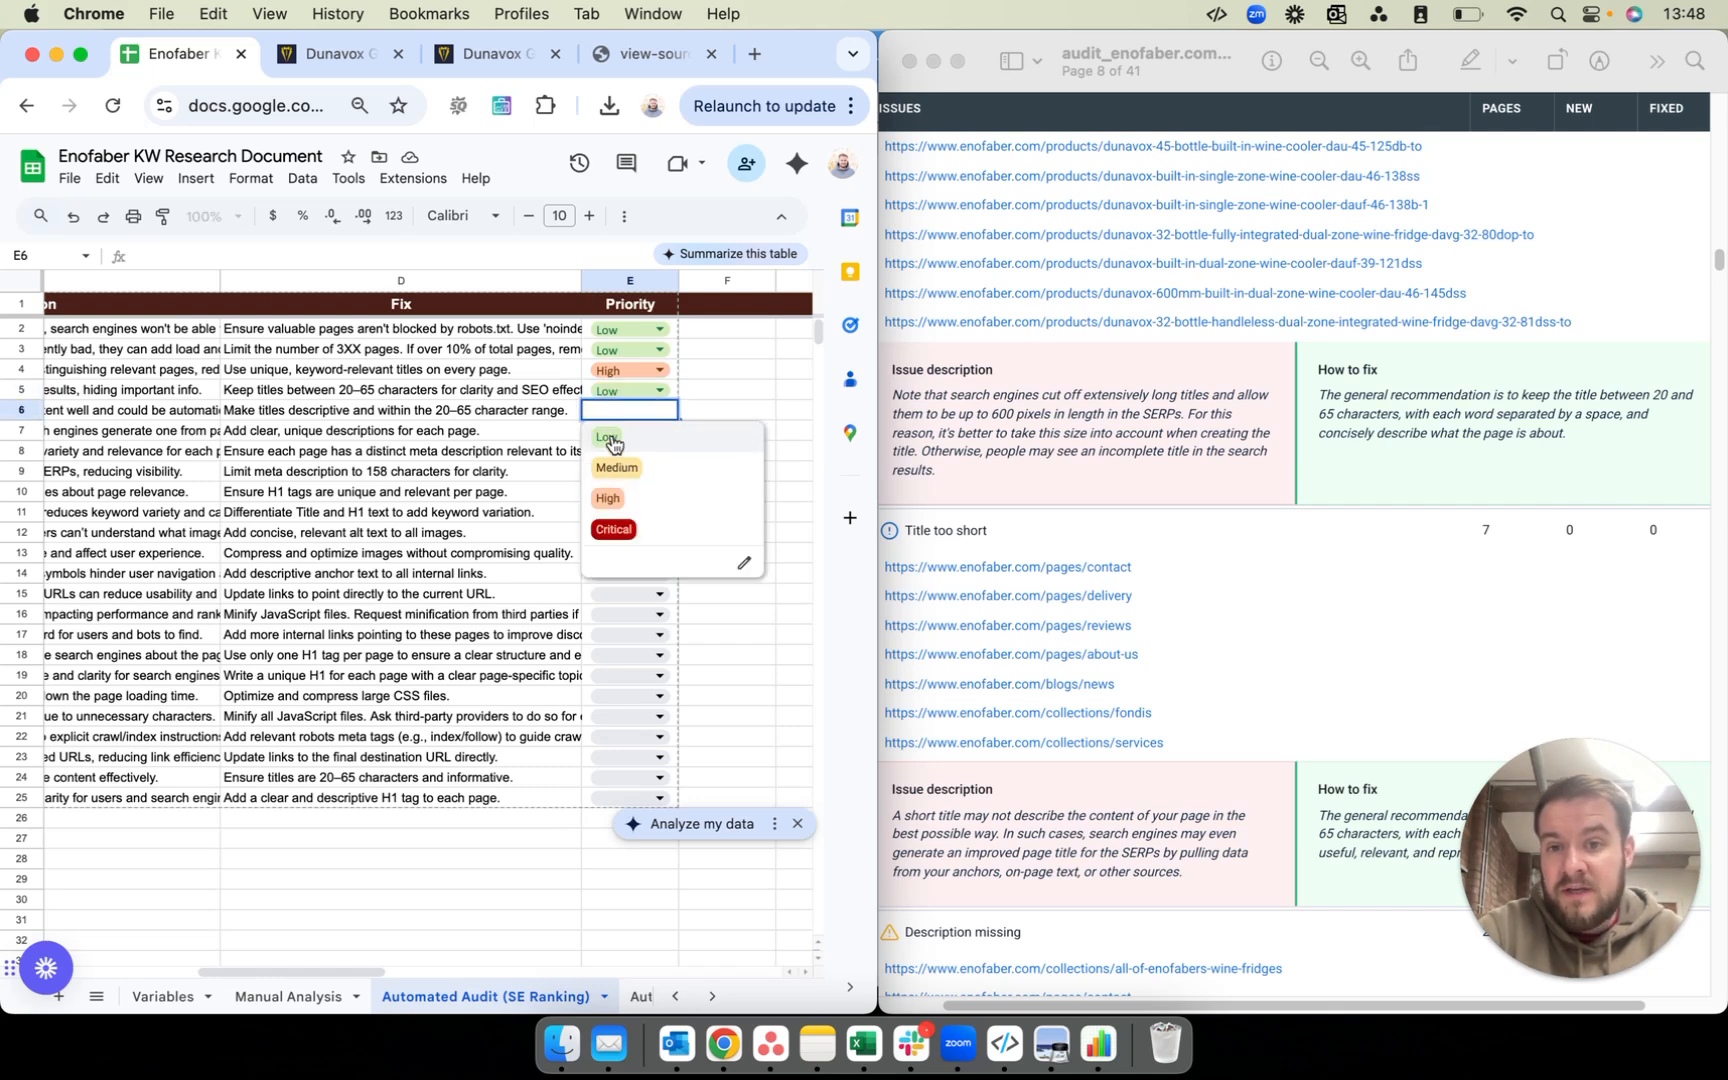
left_click(610, 438)
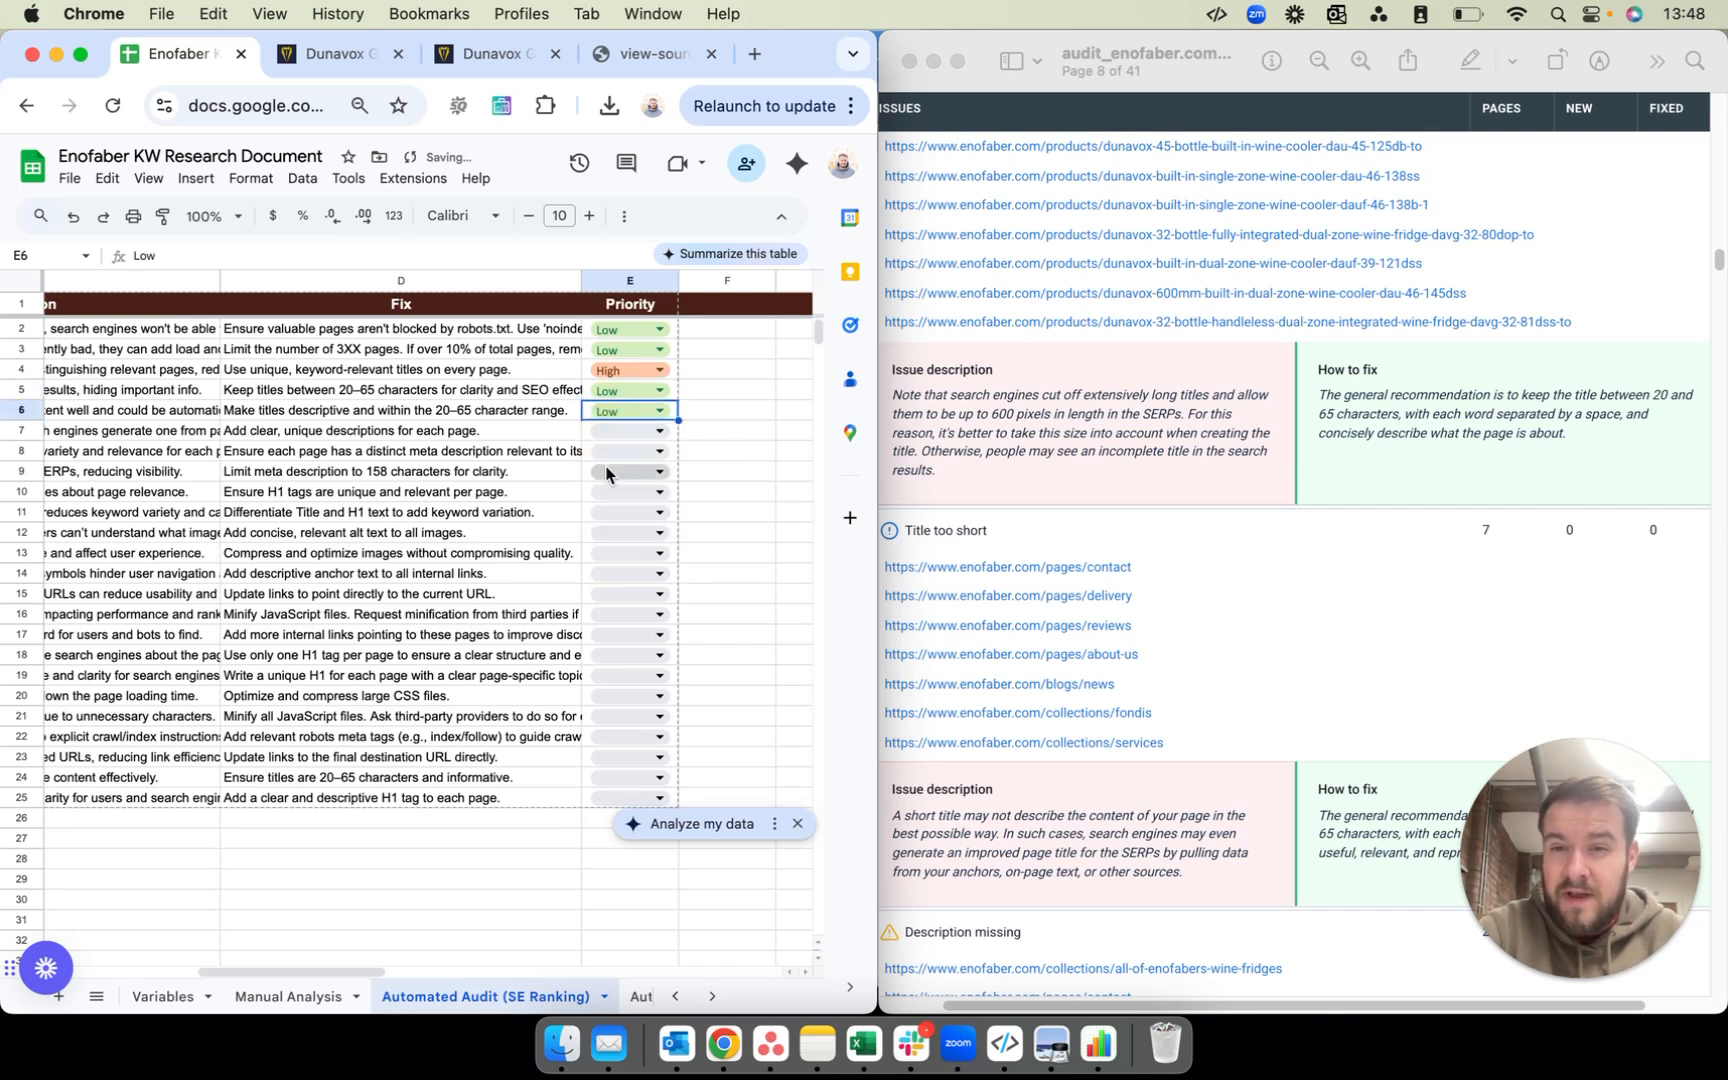
Step: Add a "Disregard" option to the Priority dropdown rule and apply the change to all matching dropdowns
double_click(600, 326)
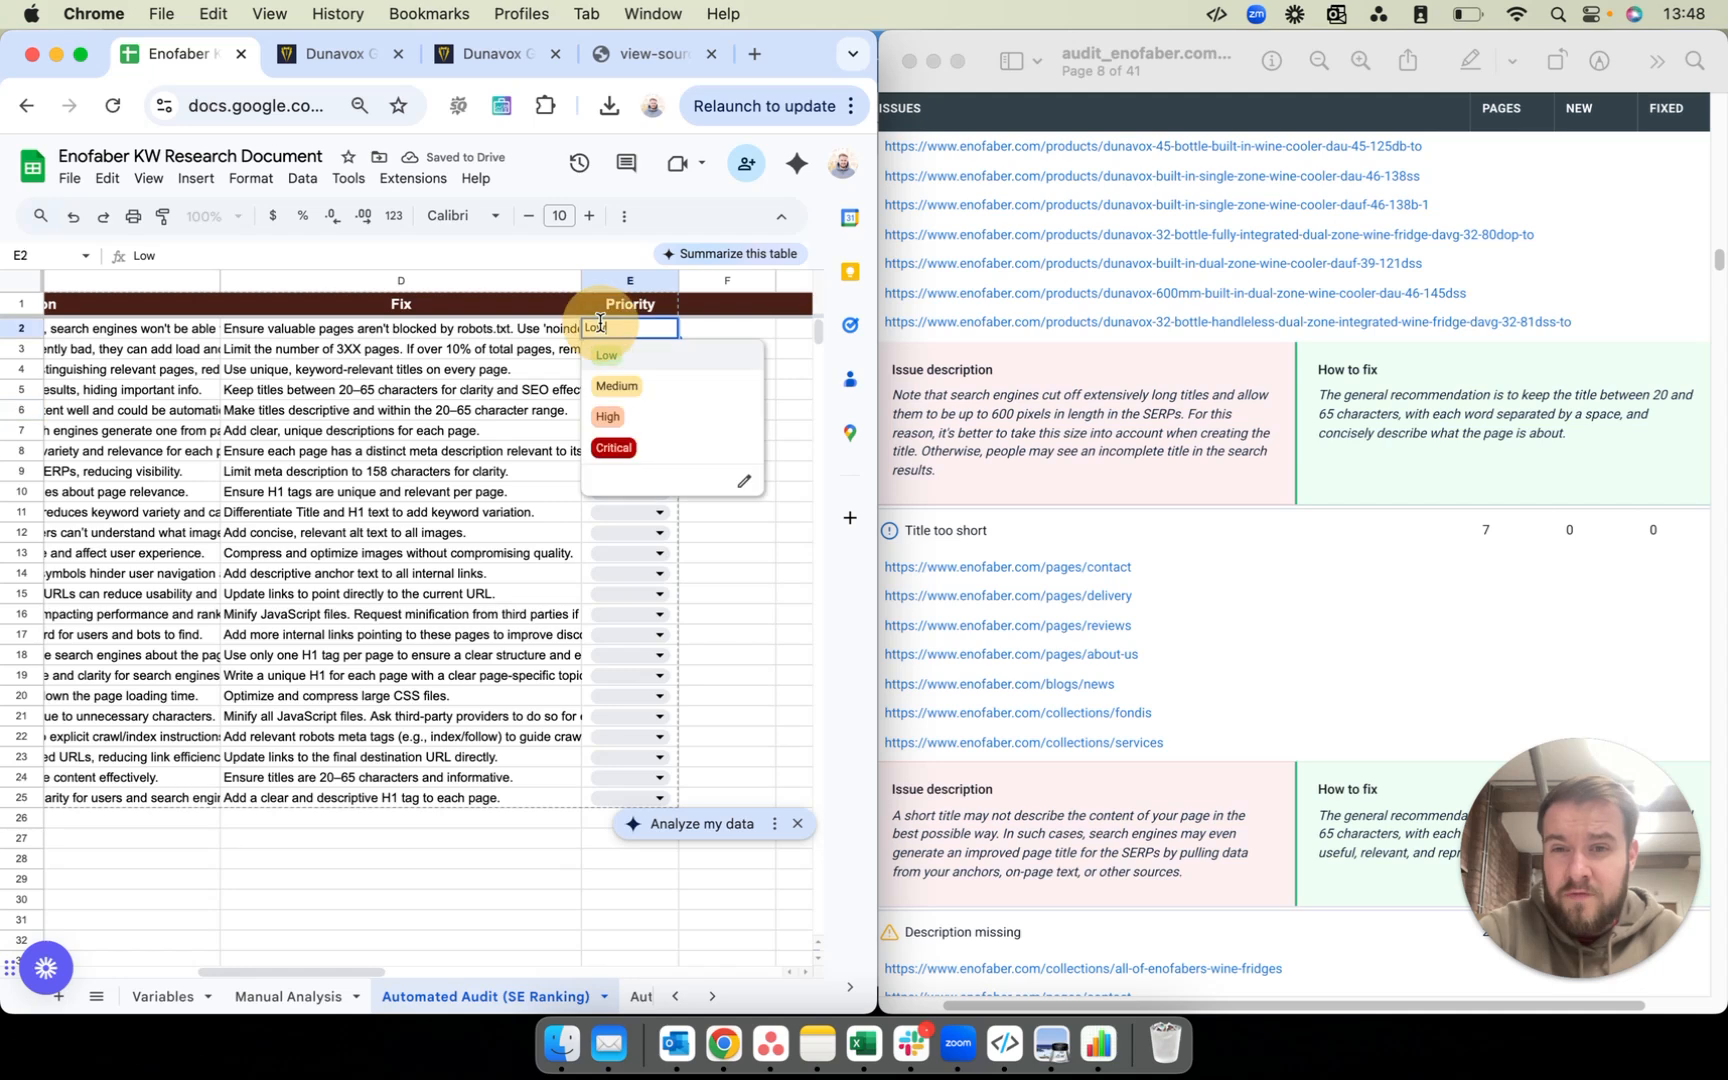
left_click(744, 481)
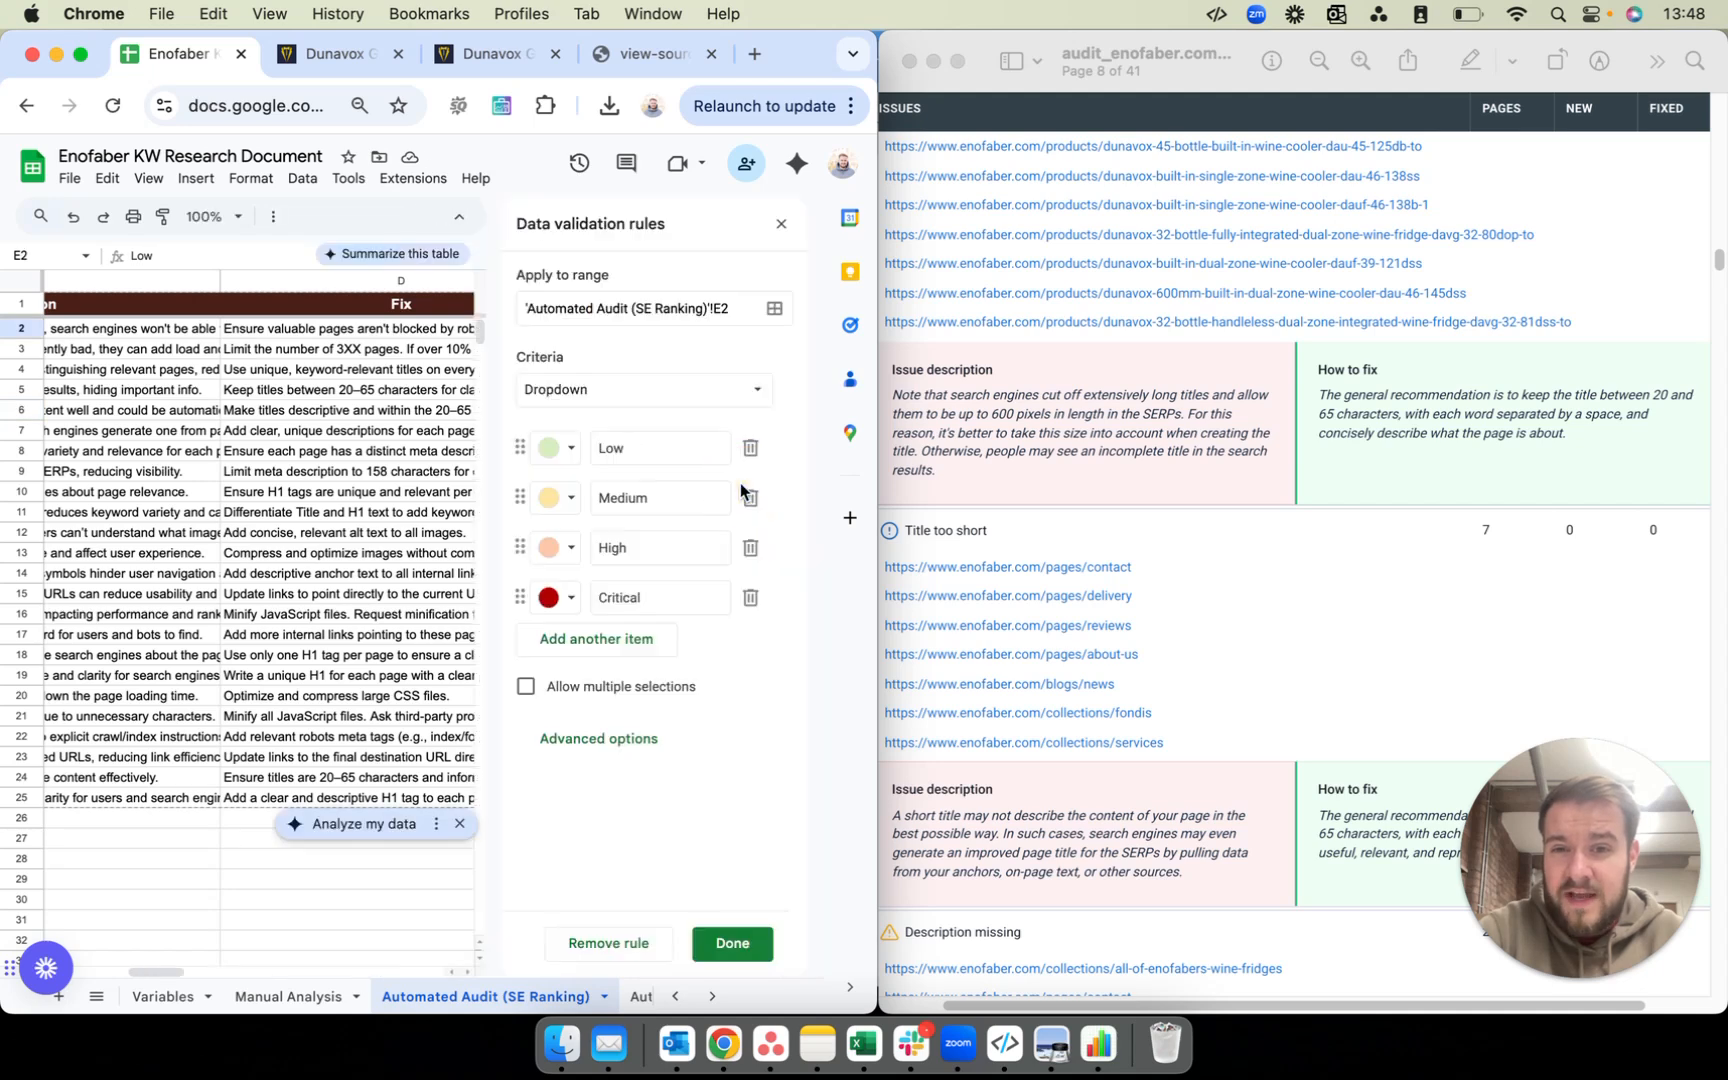
left_click(598, 640)
type("Dis")
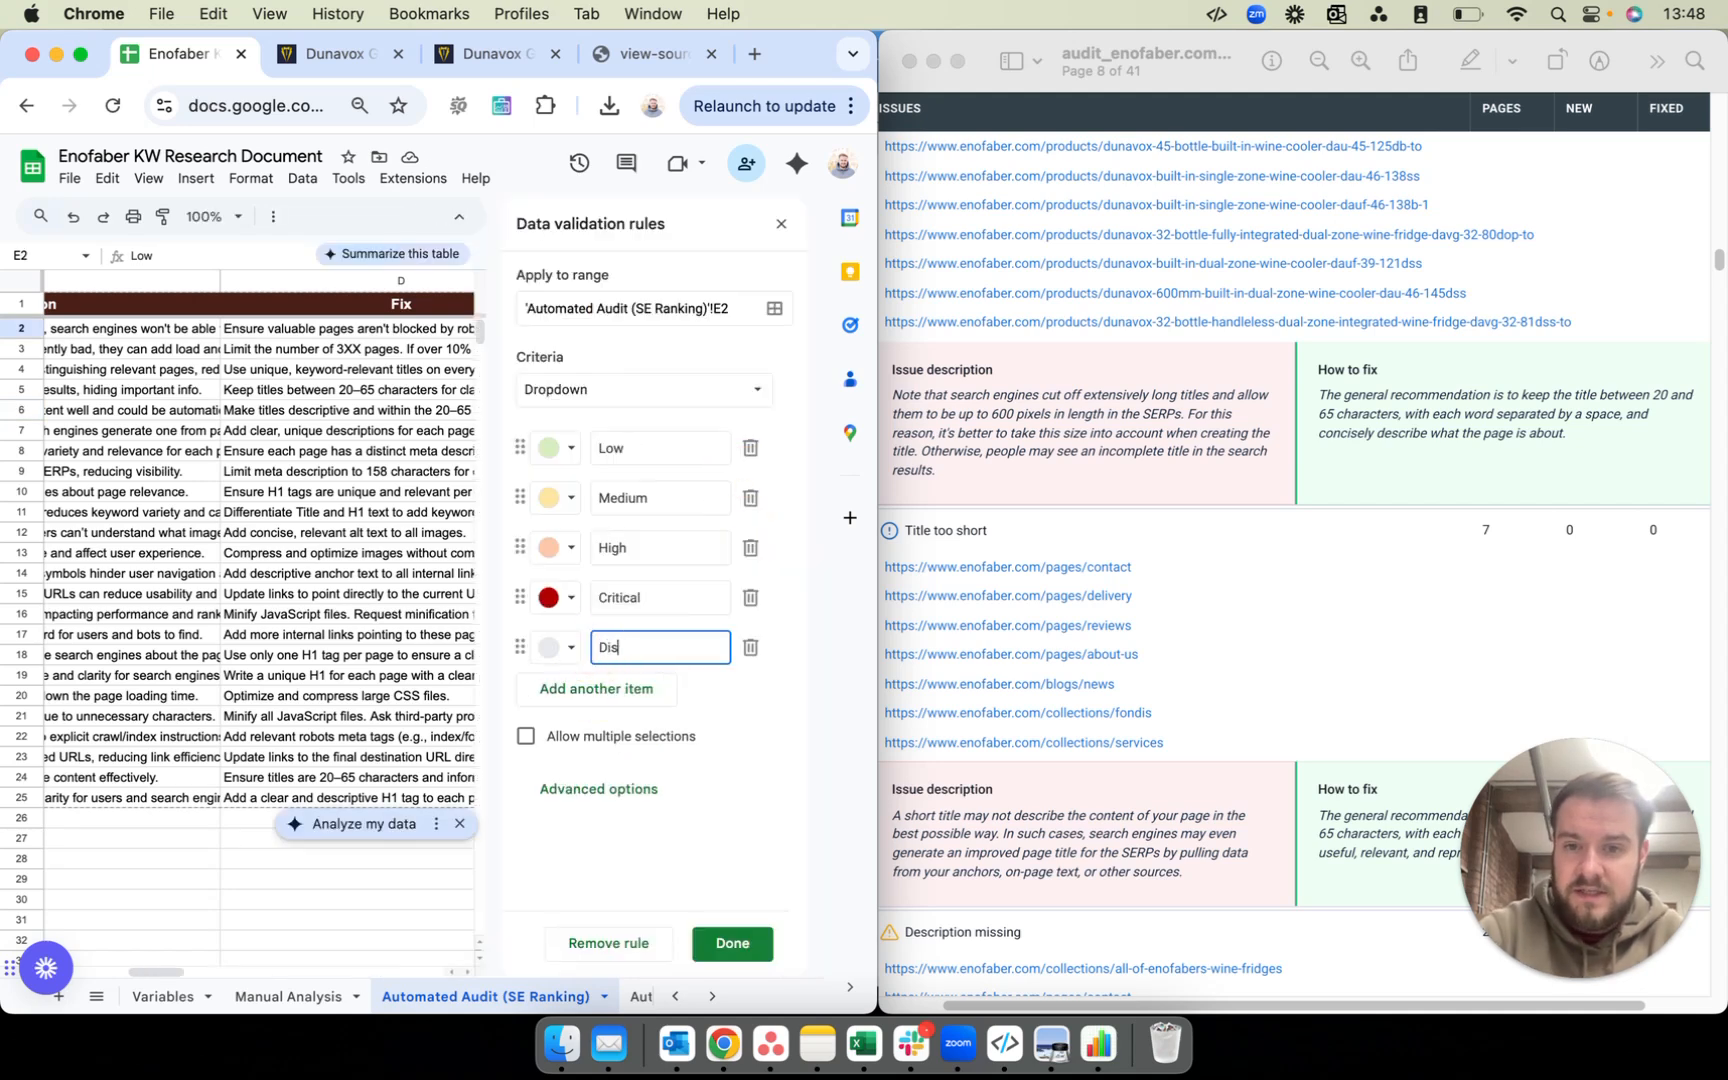
type("regard")
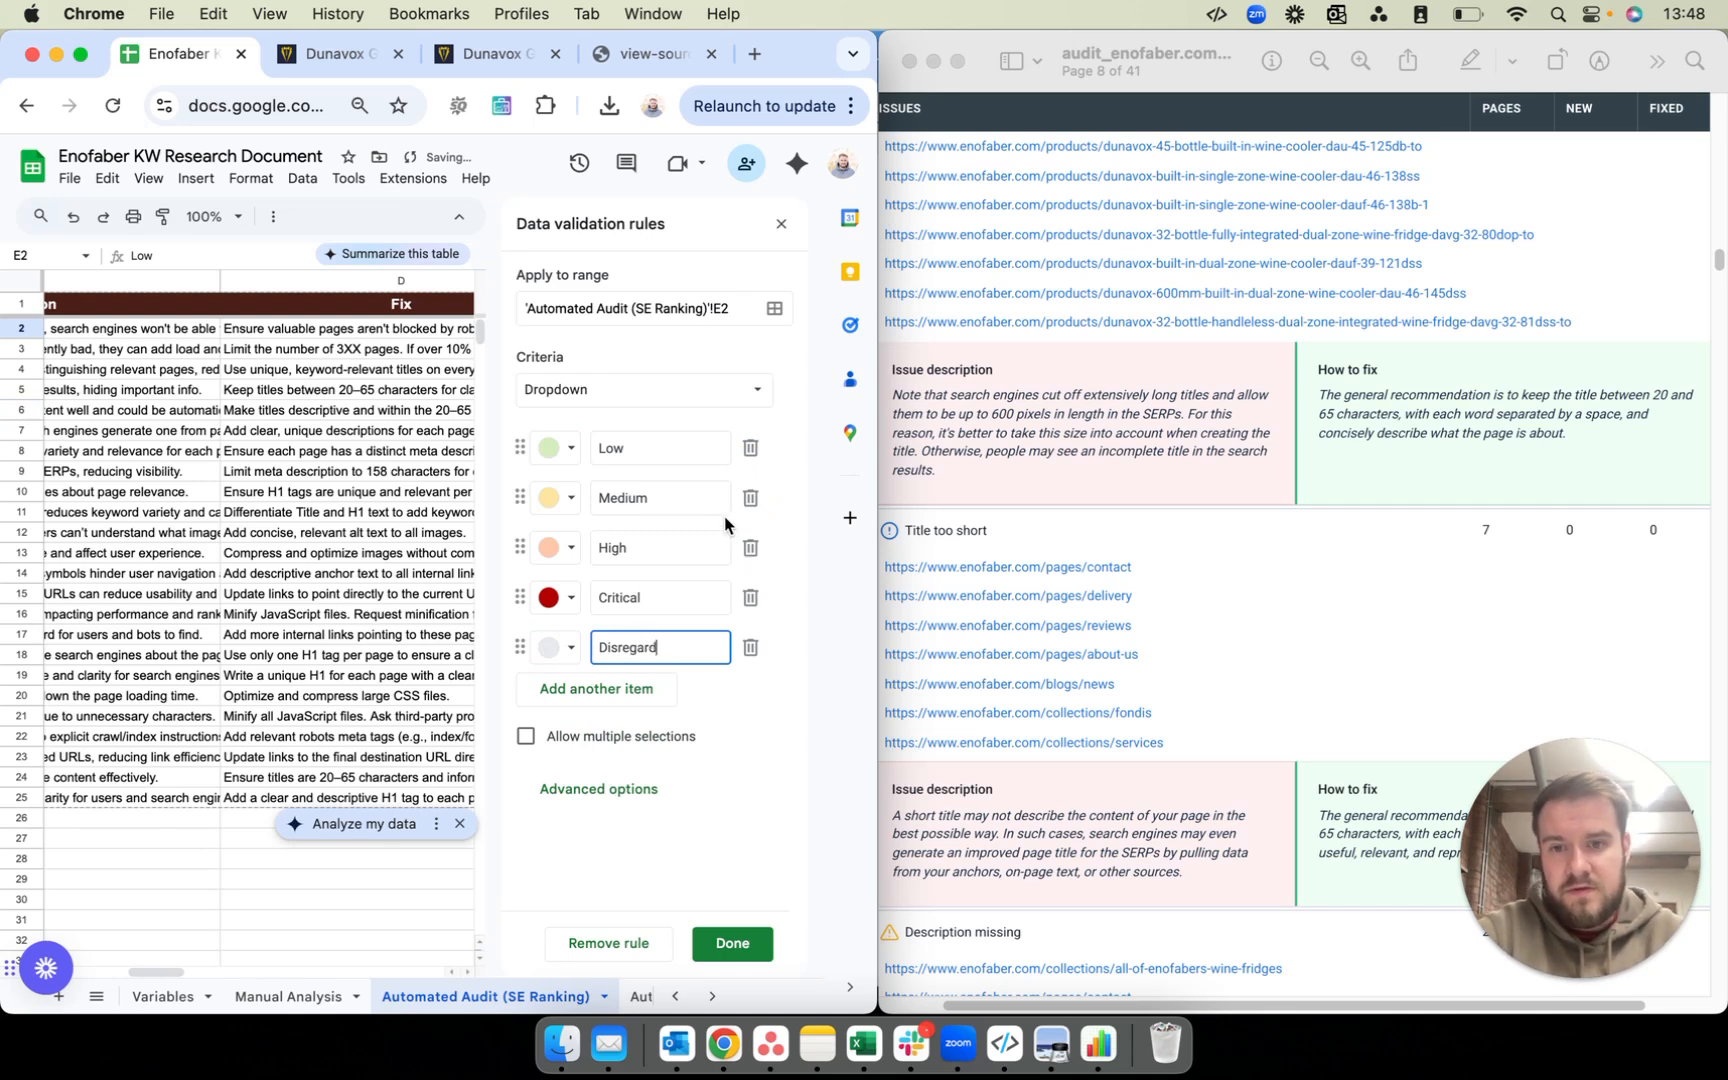
left_click(585, 655)
left_click(575, 650)
left_click(575, 650)
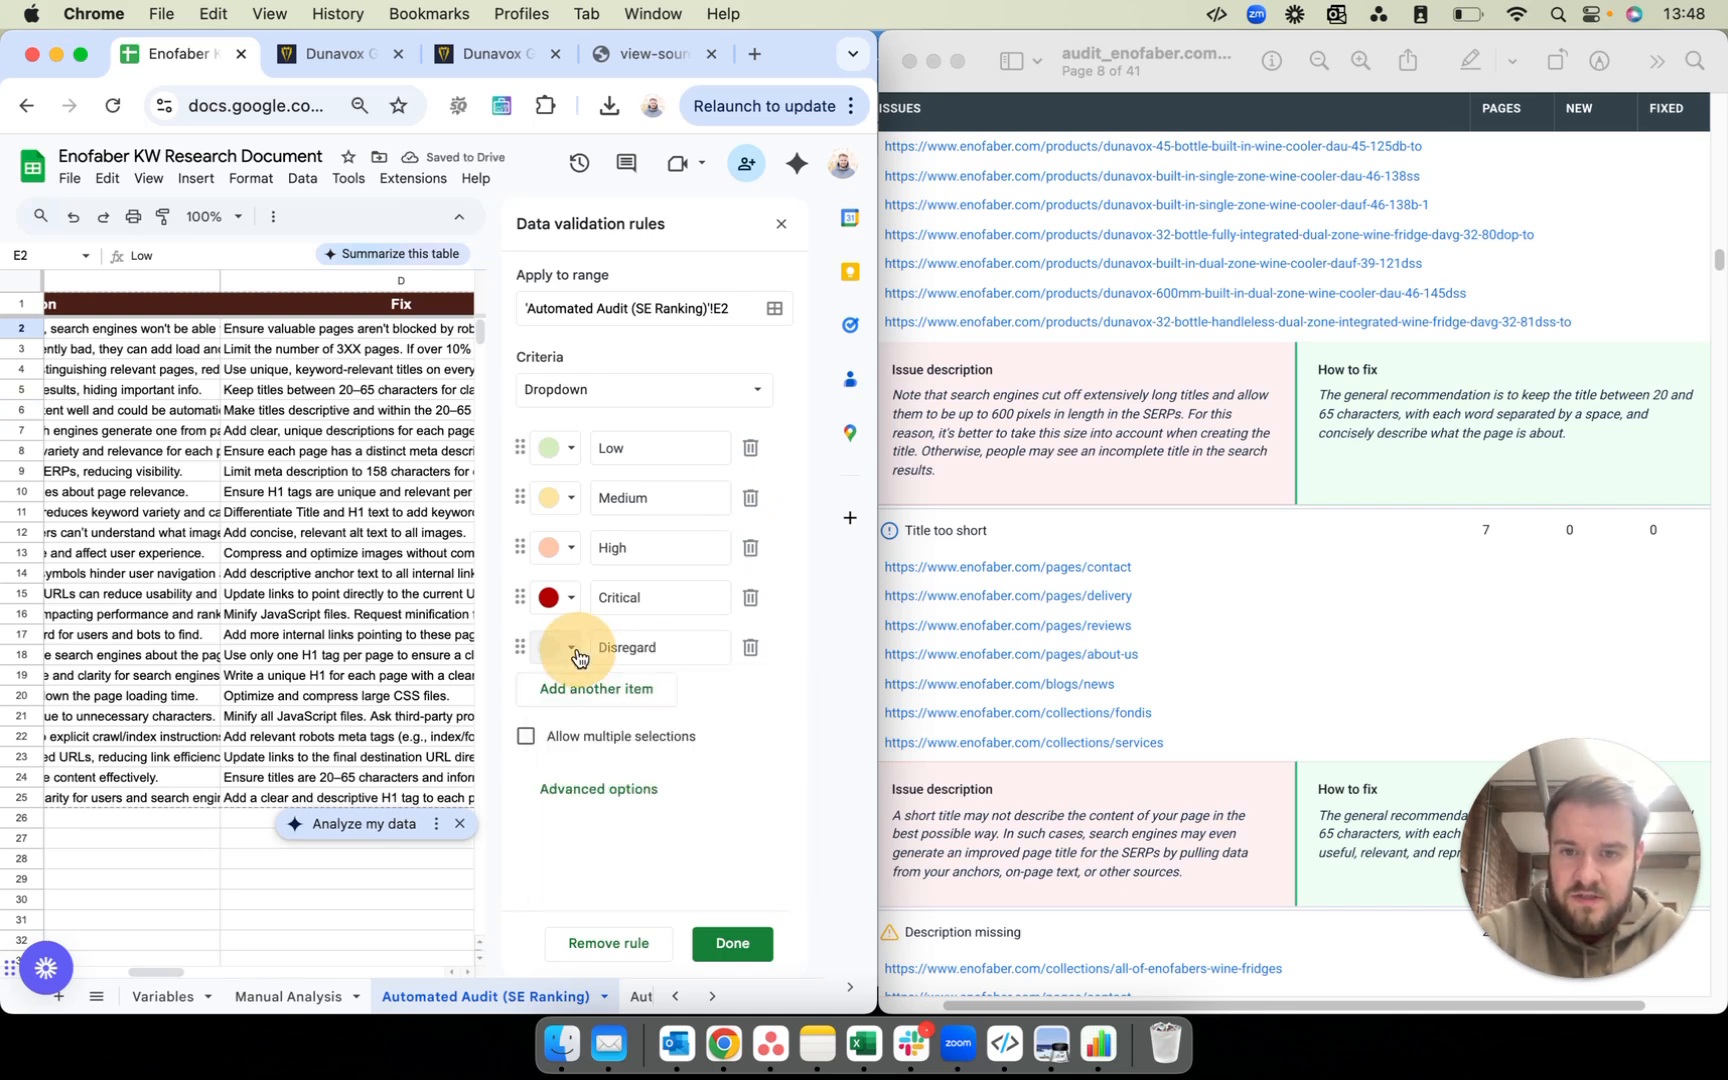
left_click(733, 942)
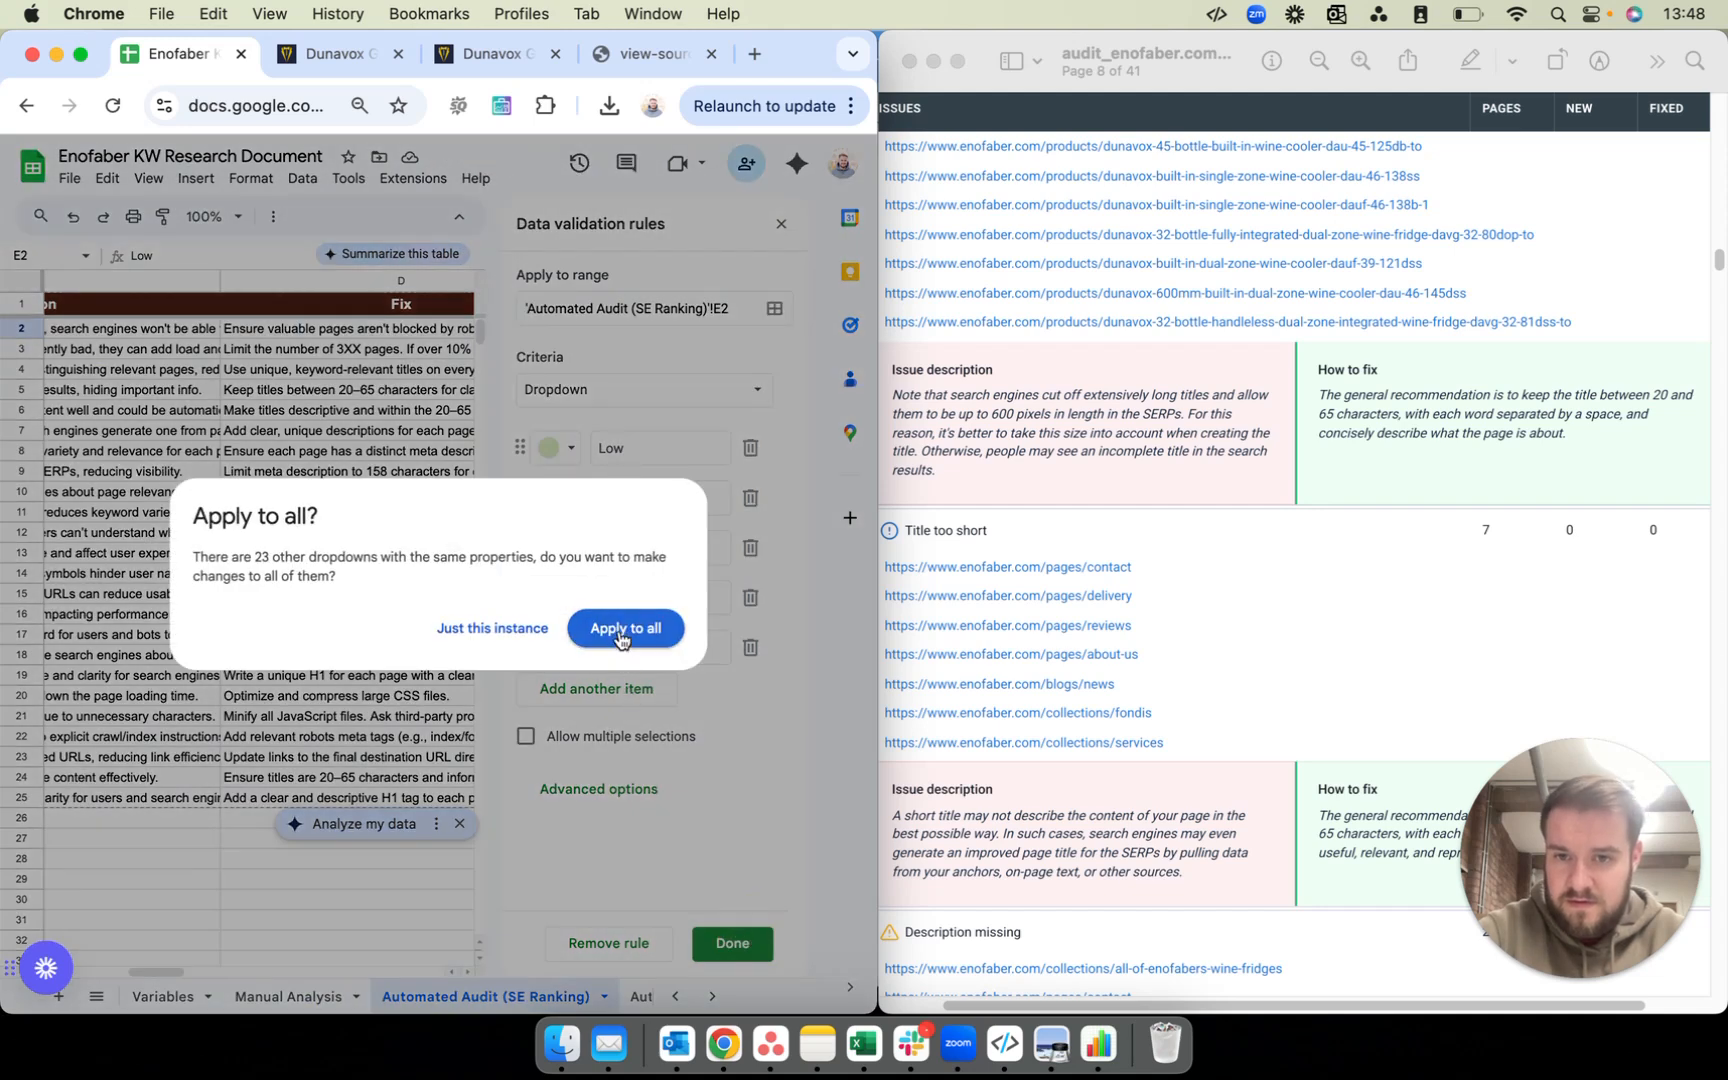
left_click(620, 630)
left_click(782, 224)
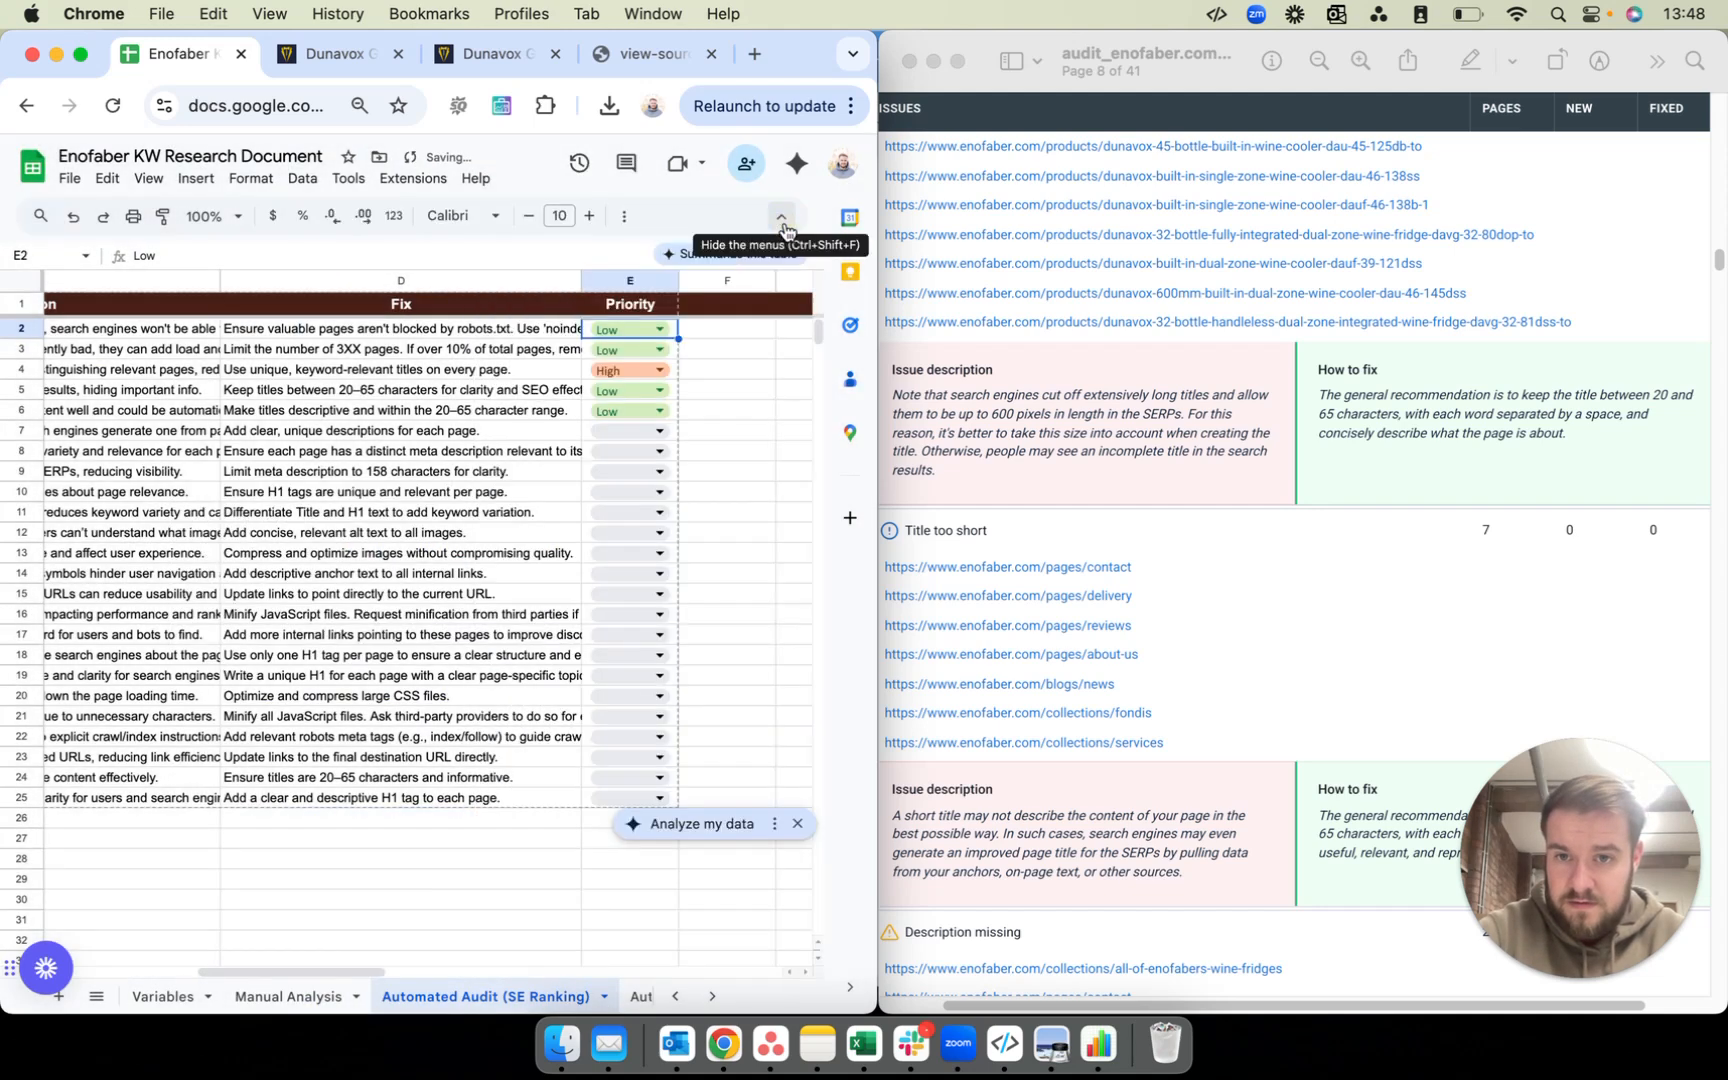
Step: Set the priority of "Blocked by robots.txt", "Title too short" and "Title too long" in rows 2, 6 and 5 to Disregard
left_click(608, 330)
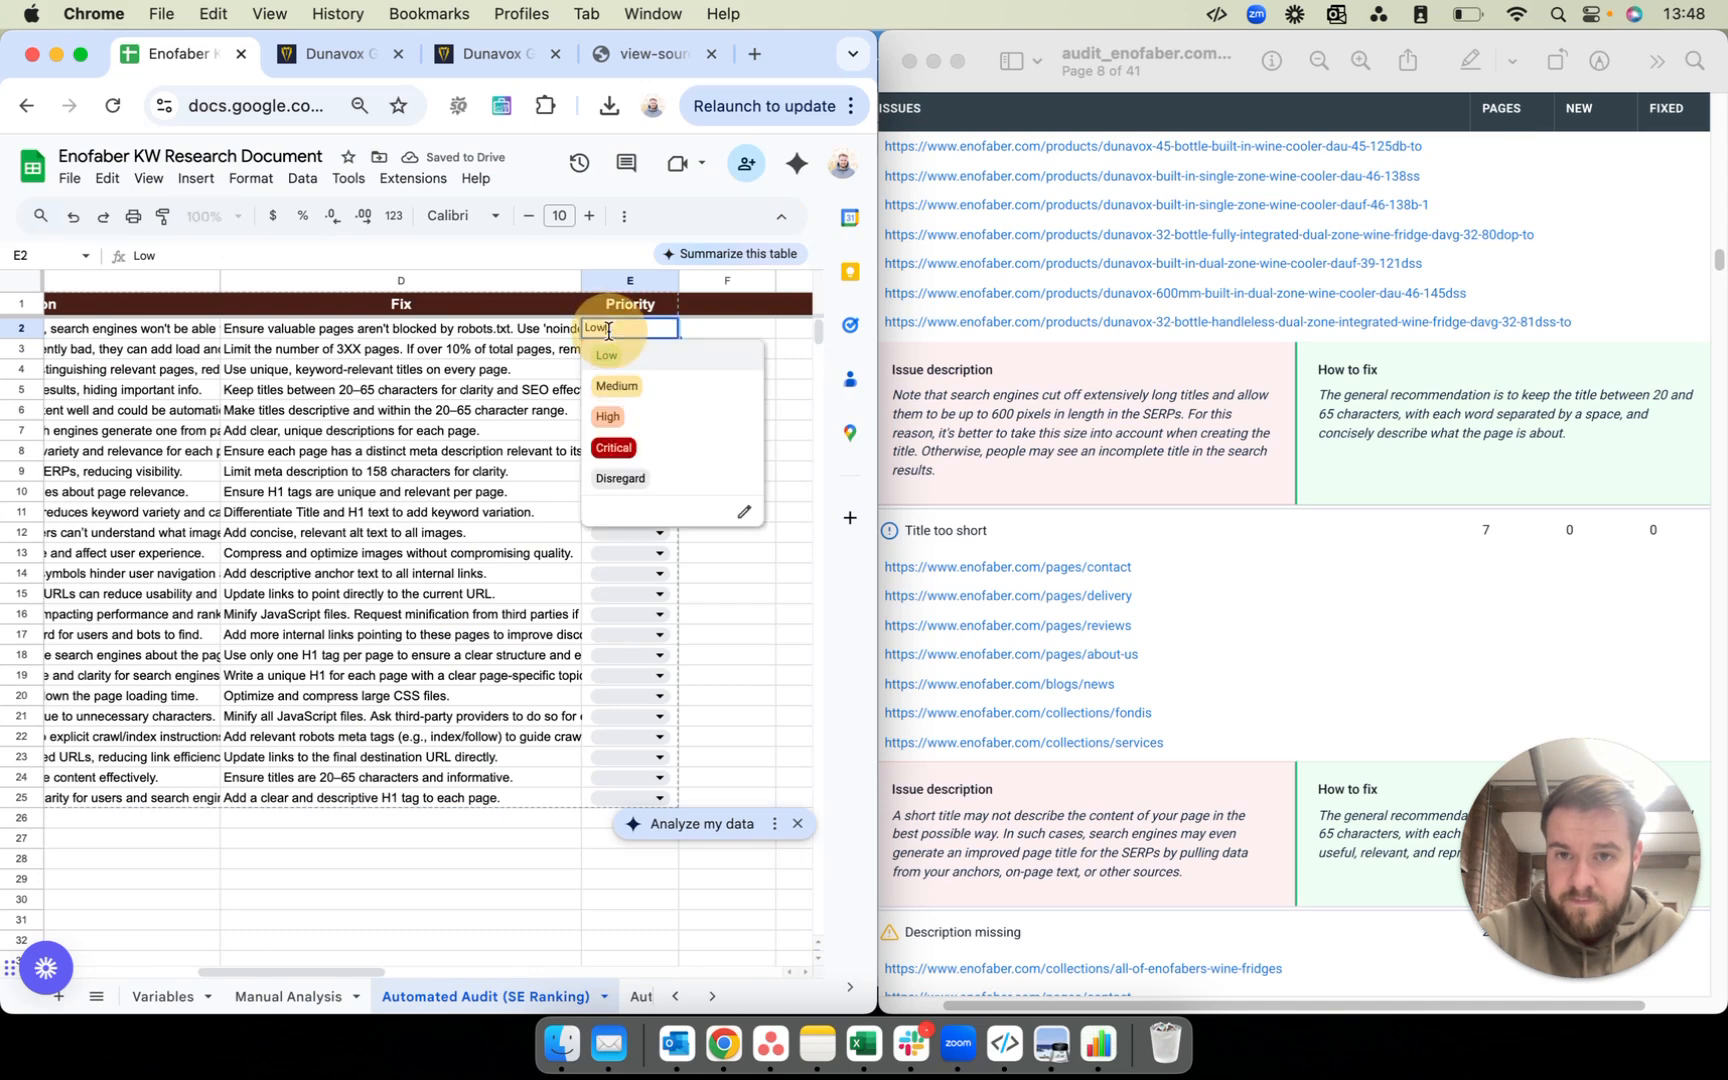
left_click(620, 478)
left_click(740, 362)
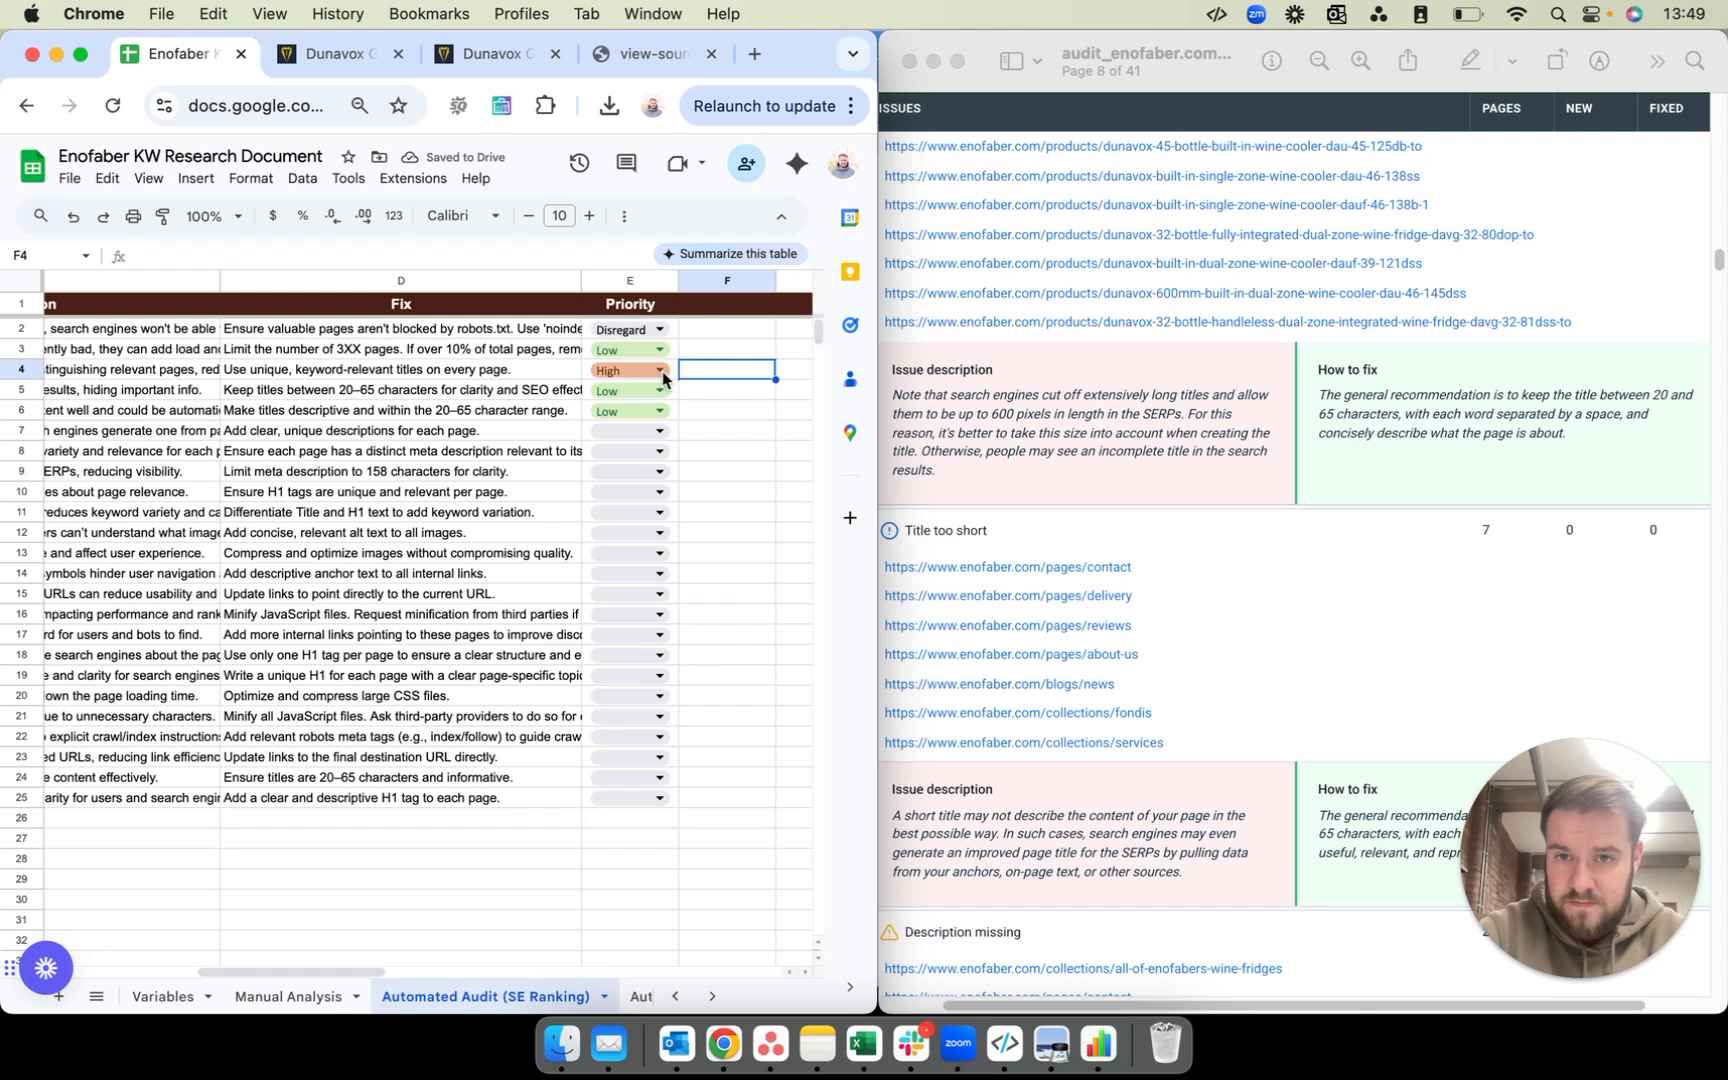
double_click(644, 410)
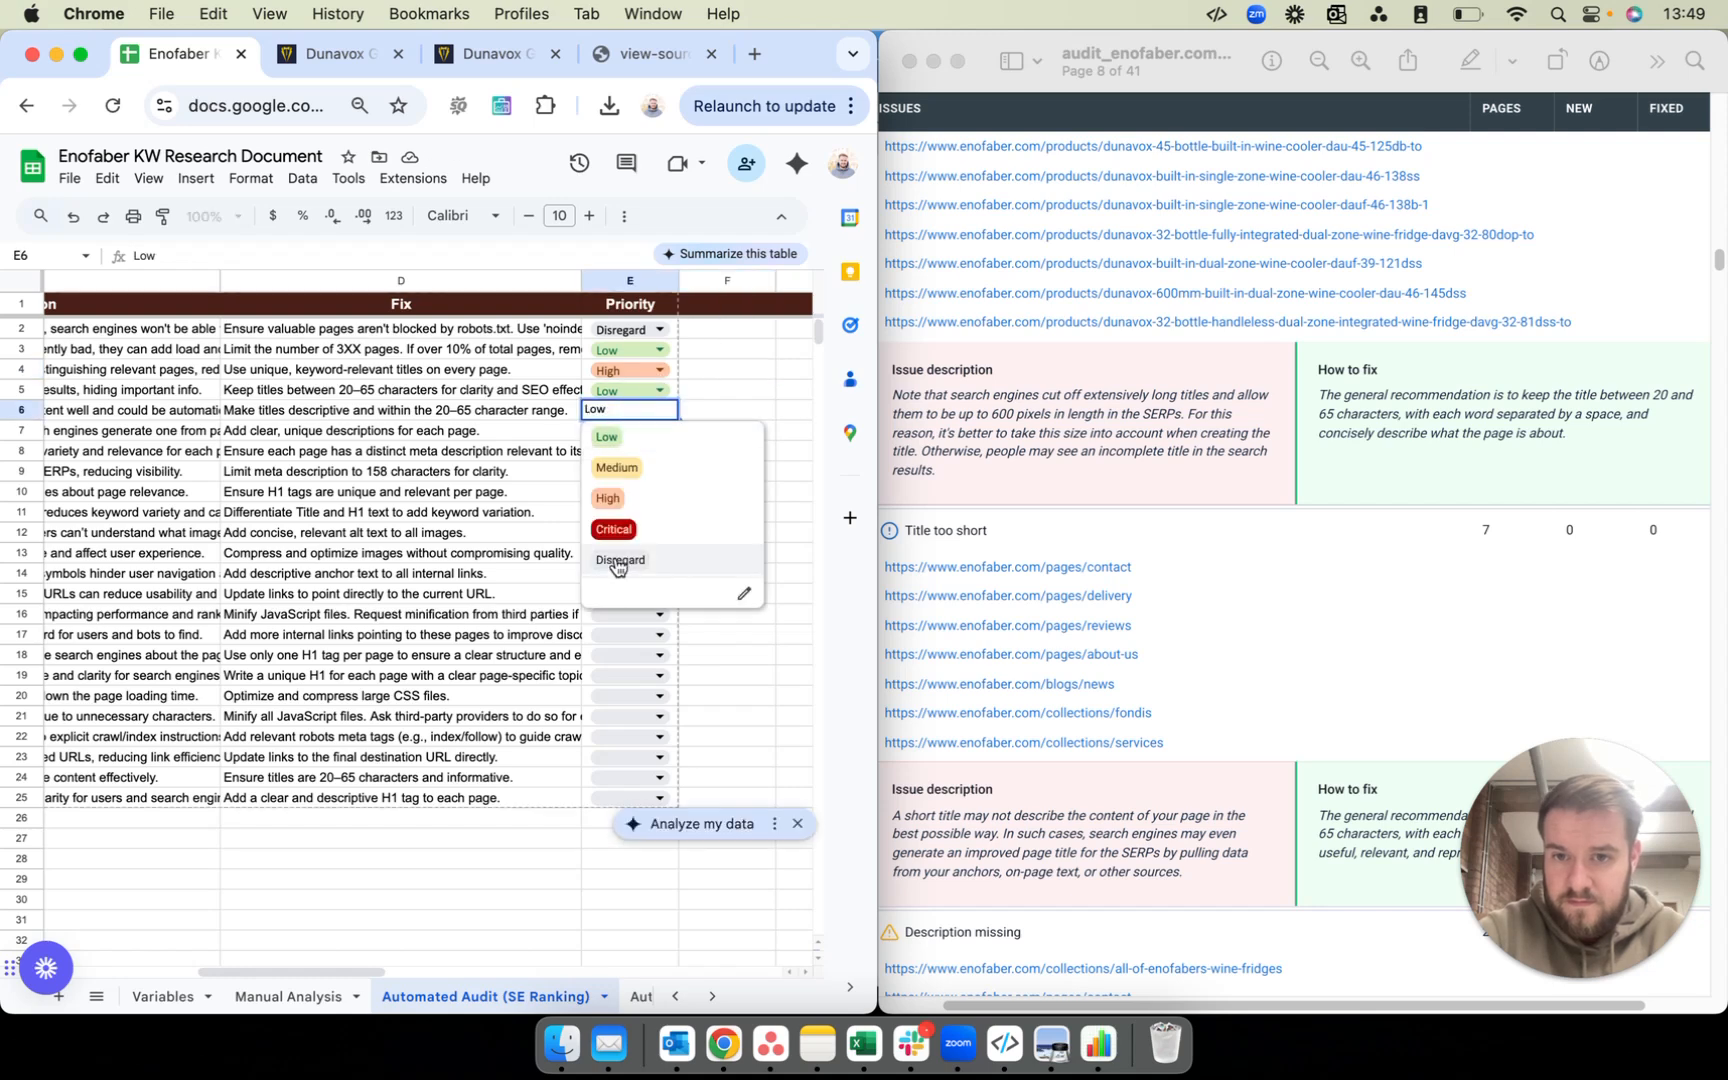
left_click(620, 560)
double_click(640, 393)
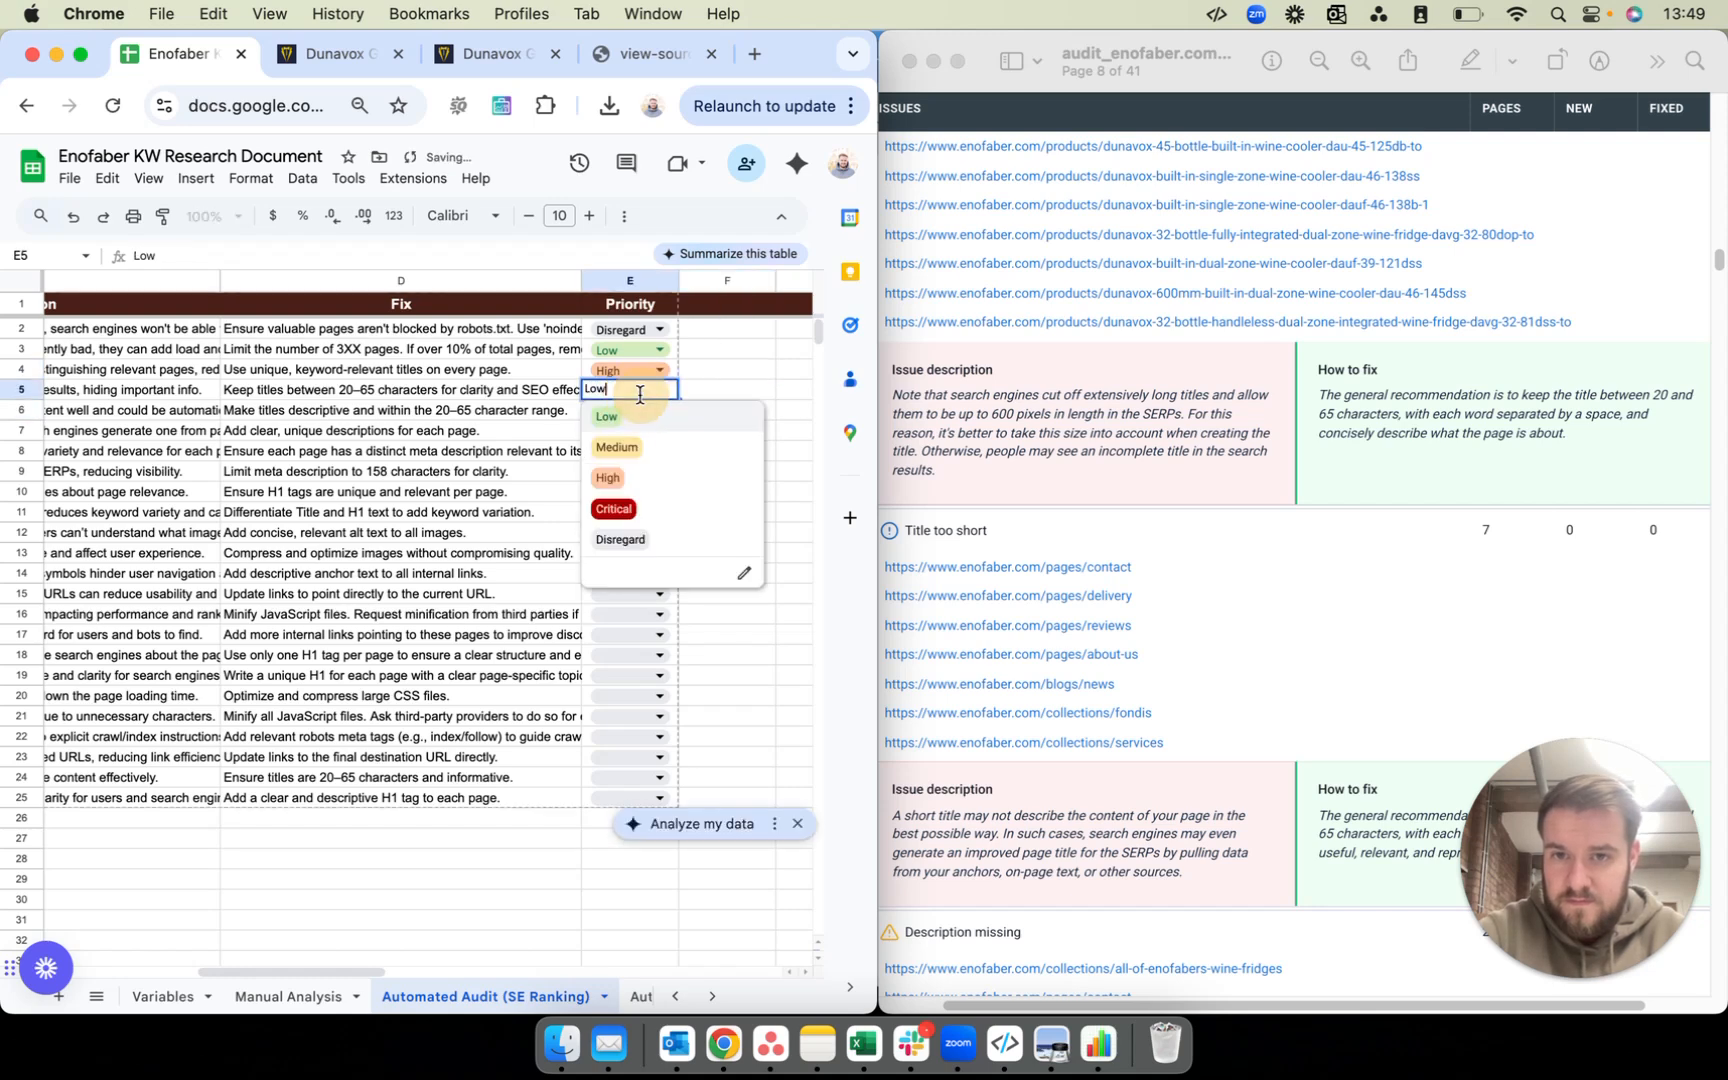
left_click(620, 540)
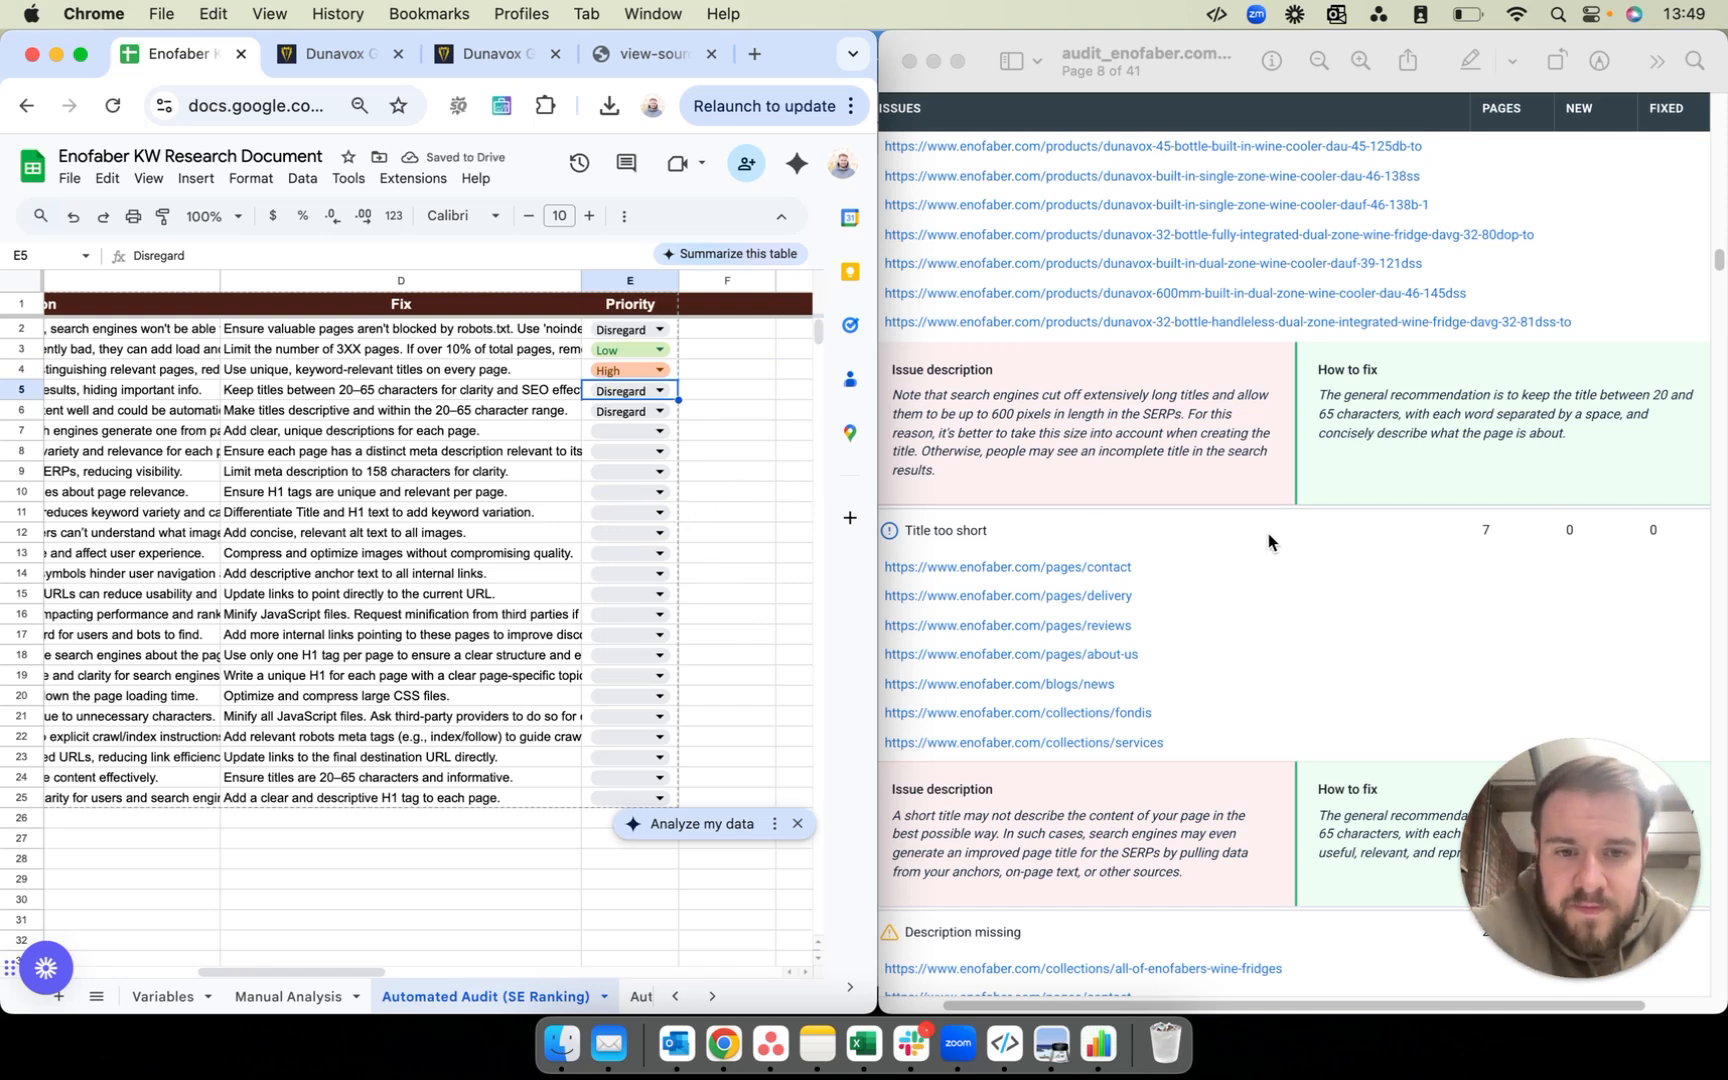
Step: Review the "Description missing" issue in the audit PDF and set its priority in row 7 of the spreadsheet to Low
scroll(1262, 532, "down", 5)
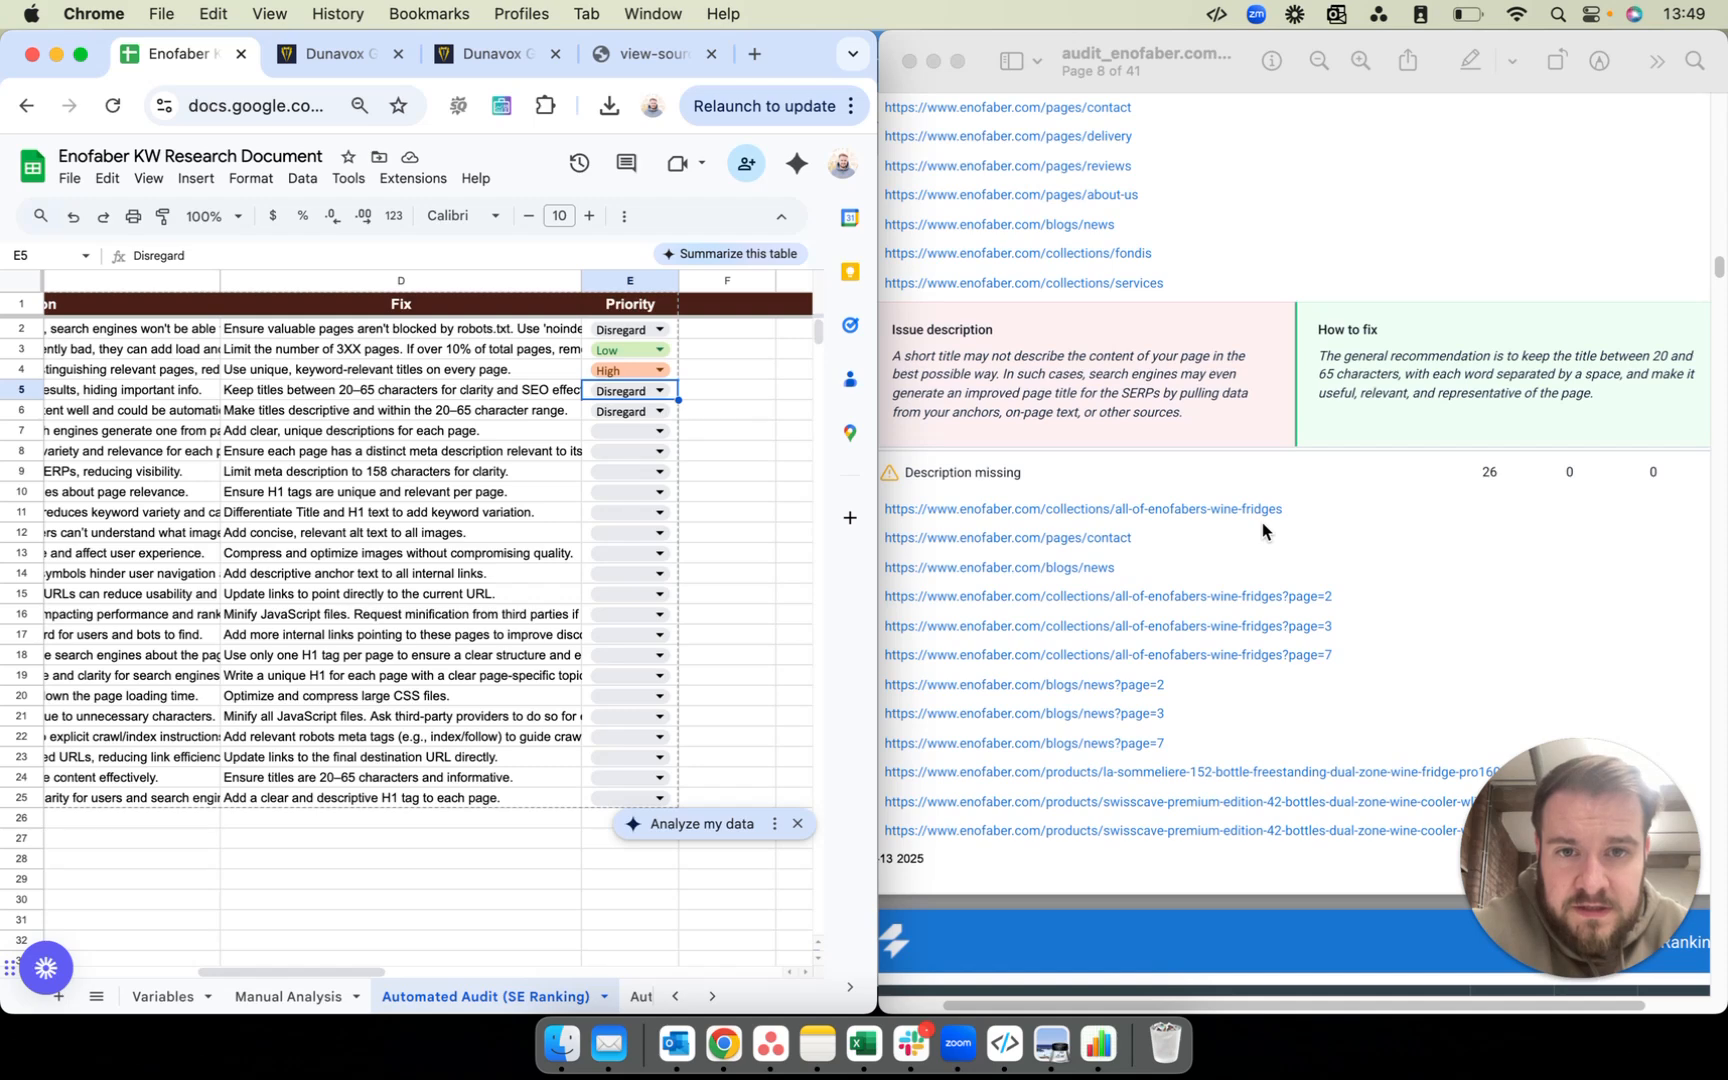
left_click(1183, 485)
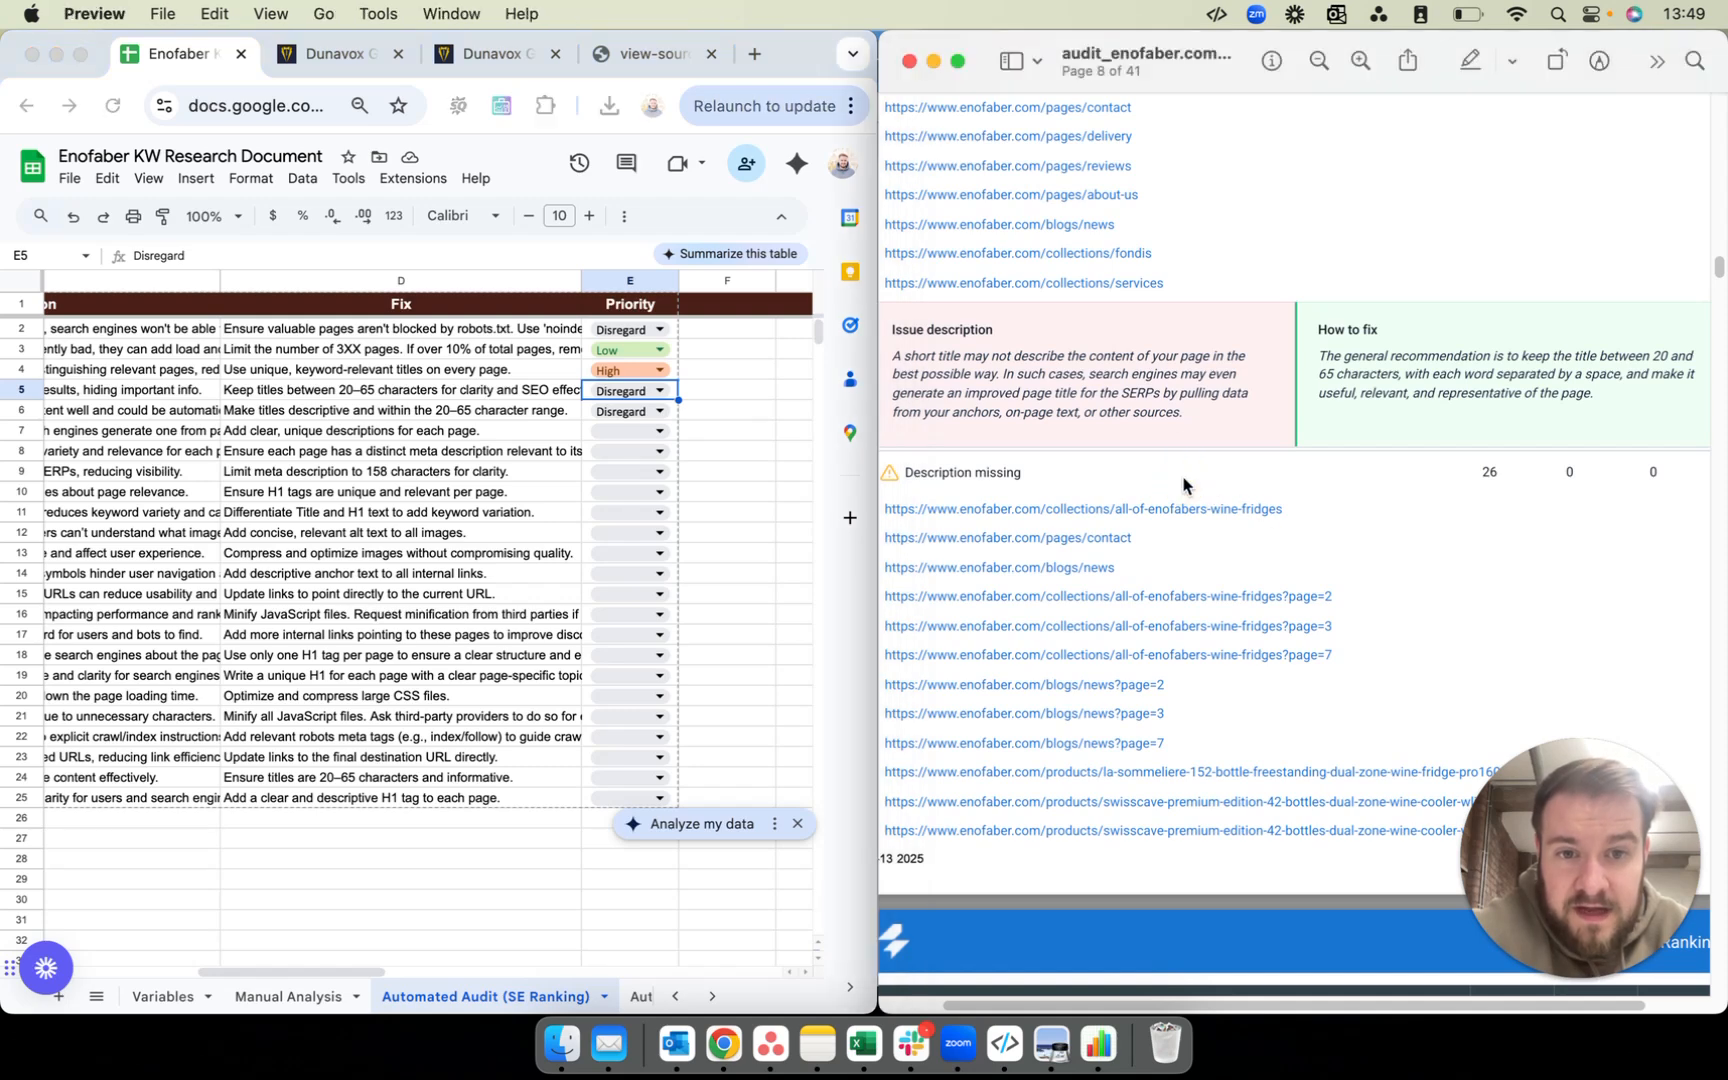
scroll(1181, 480, "down", 2)
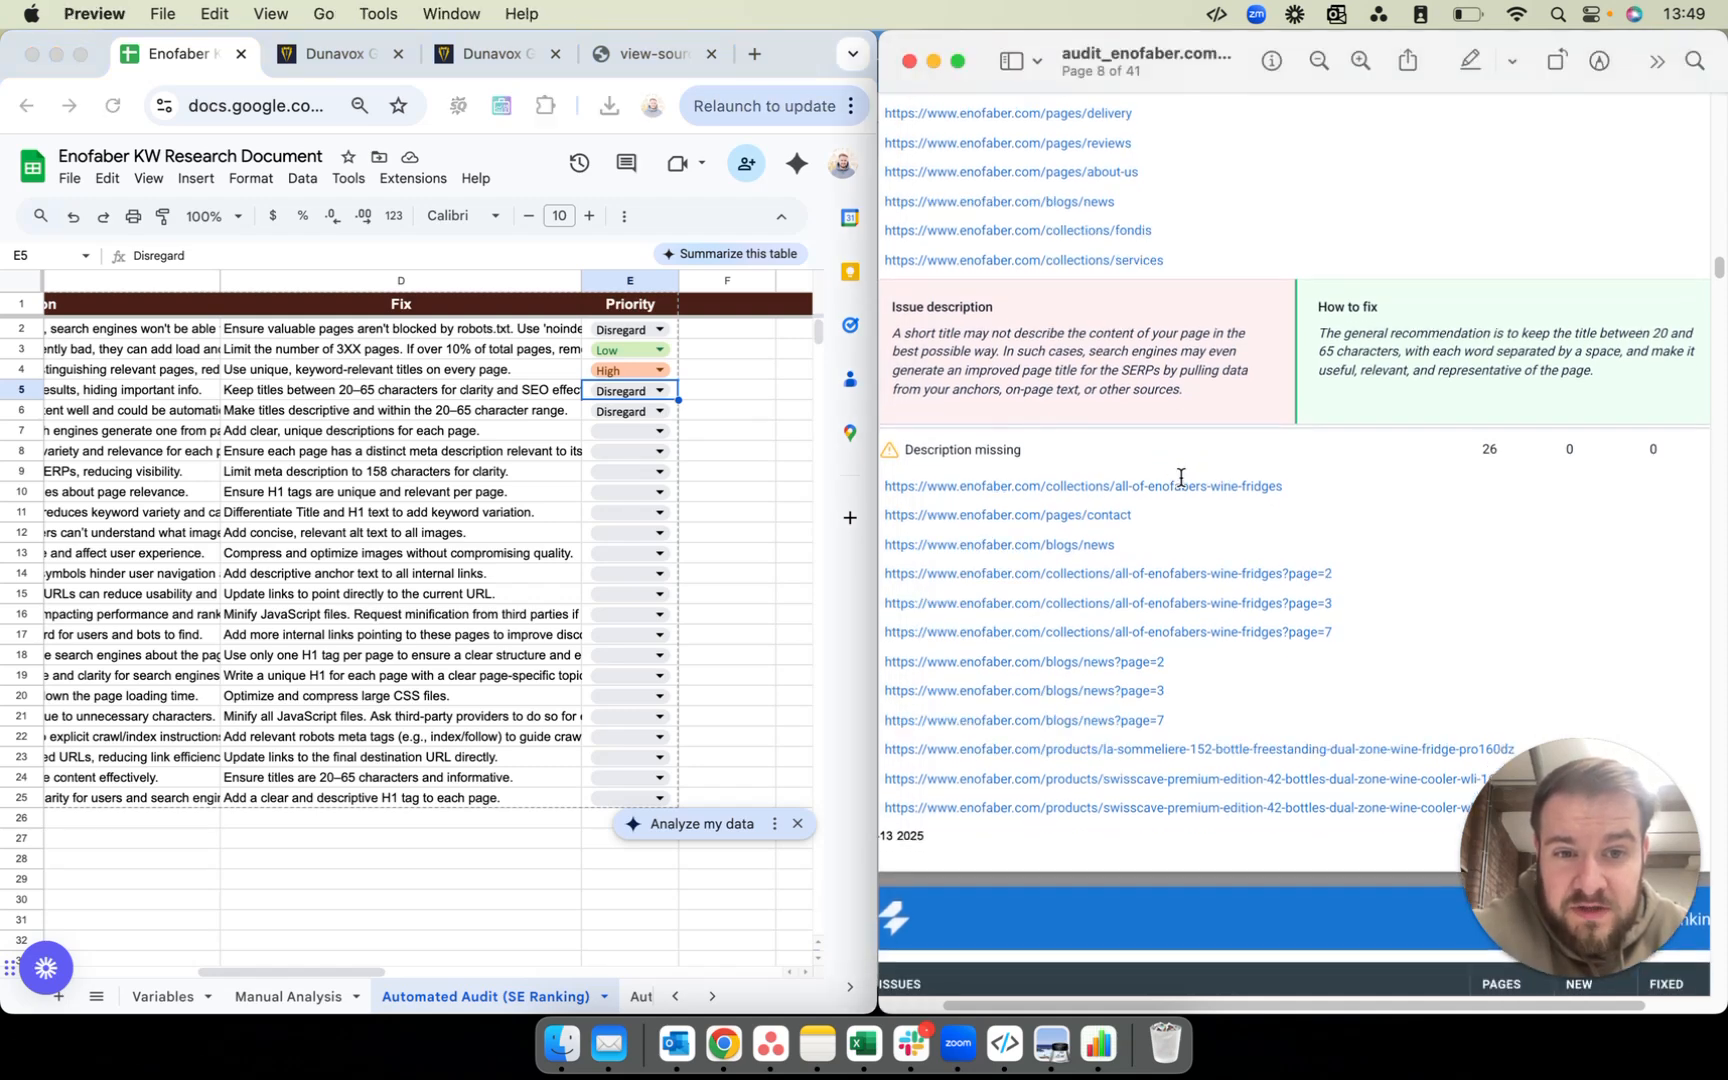
scroll(1200, 460, "down", 3)
scroll(1076, 550, "down", 2)
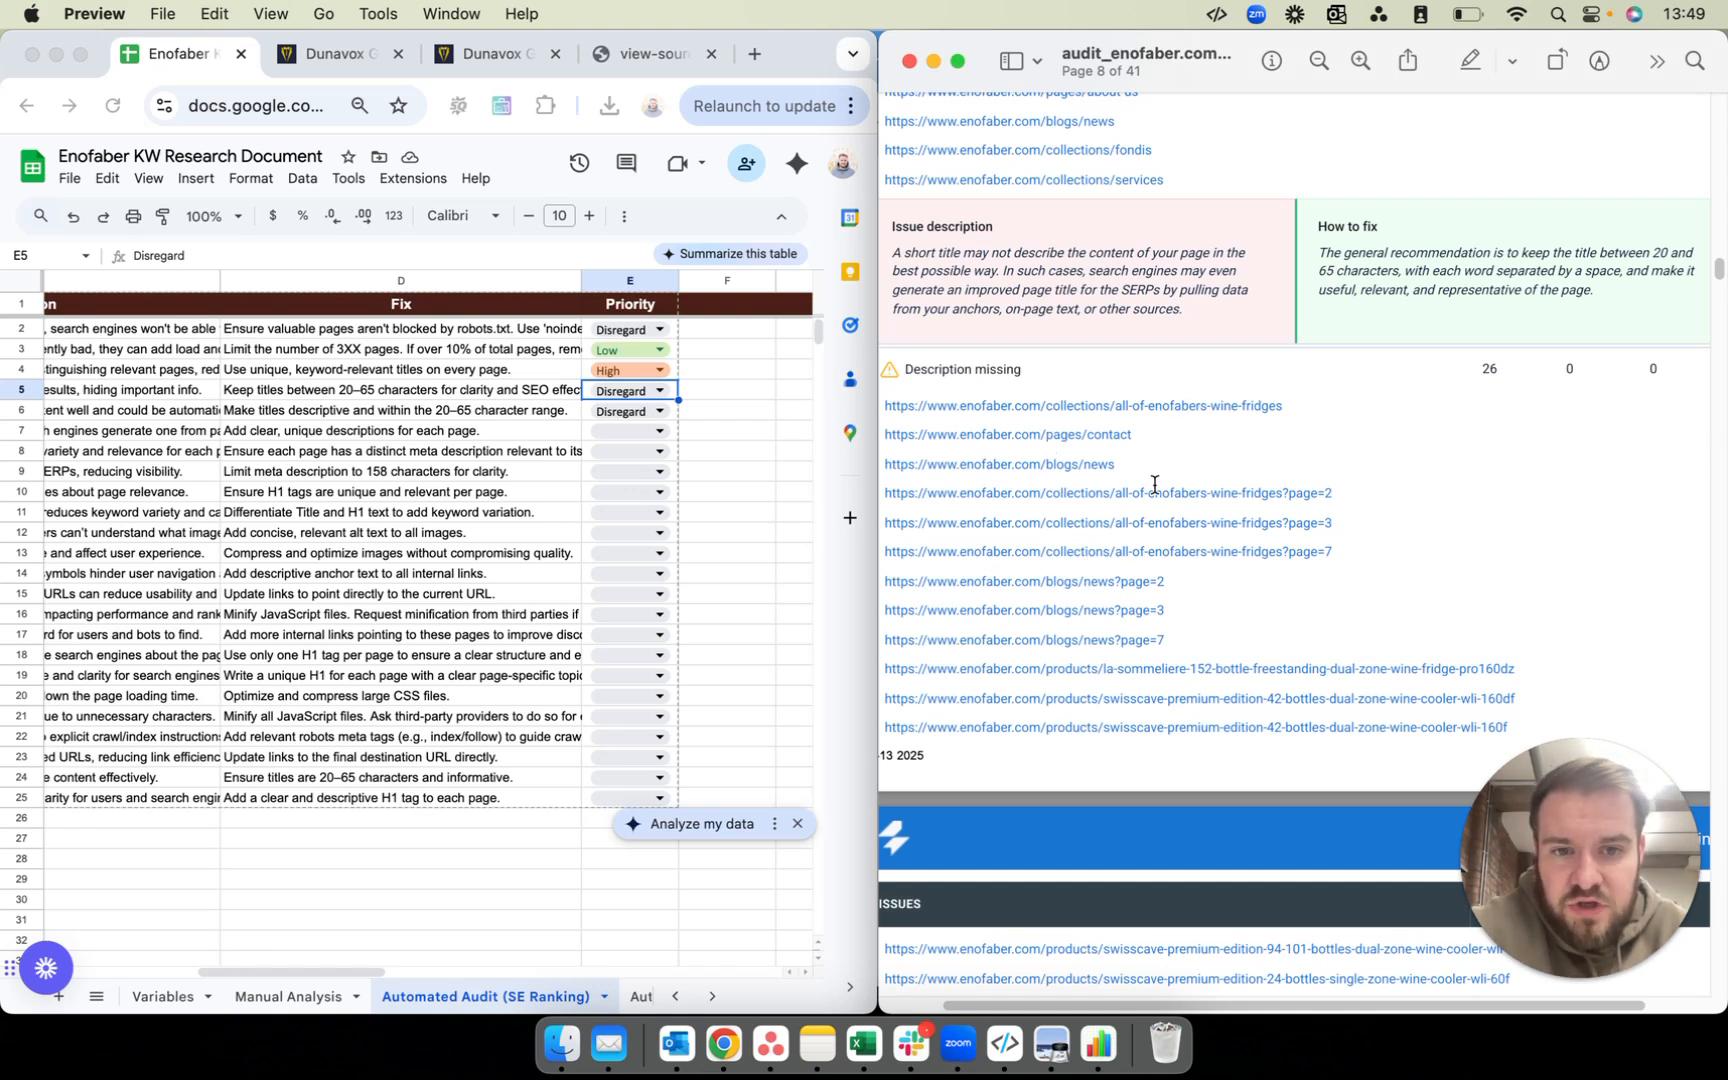
left_click(625, 436)
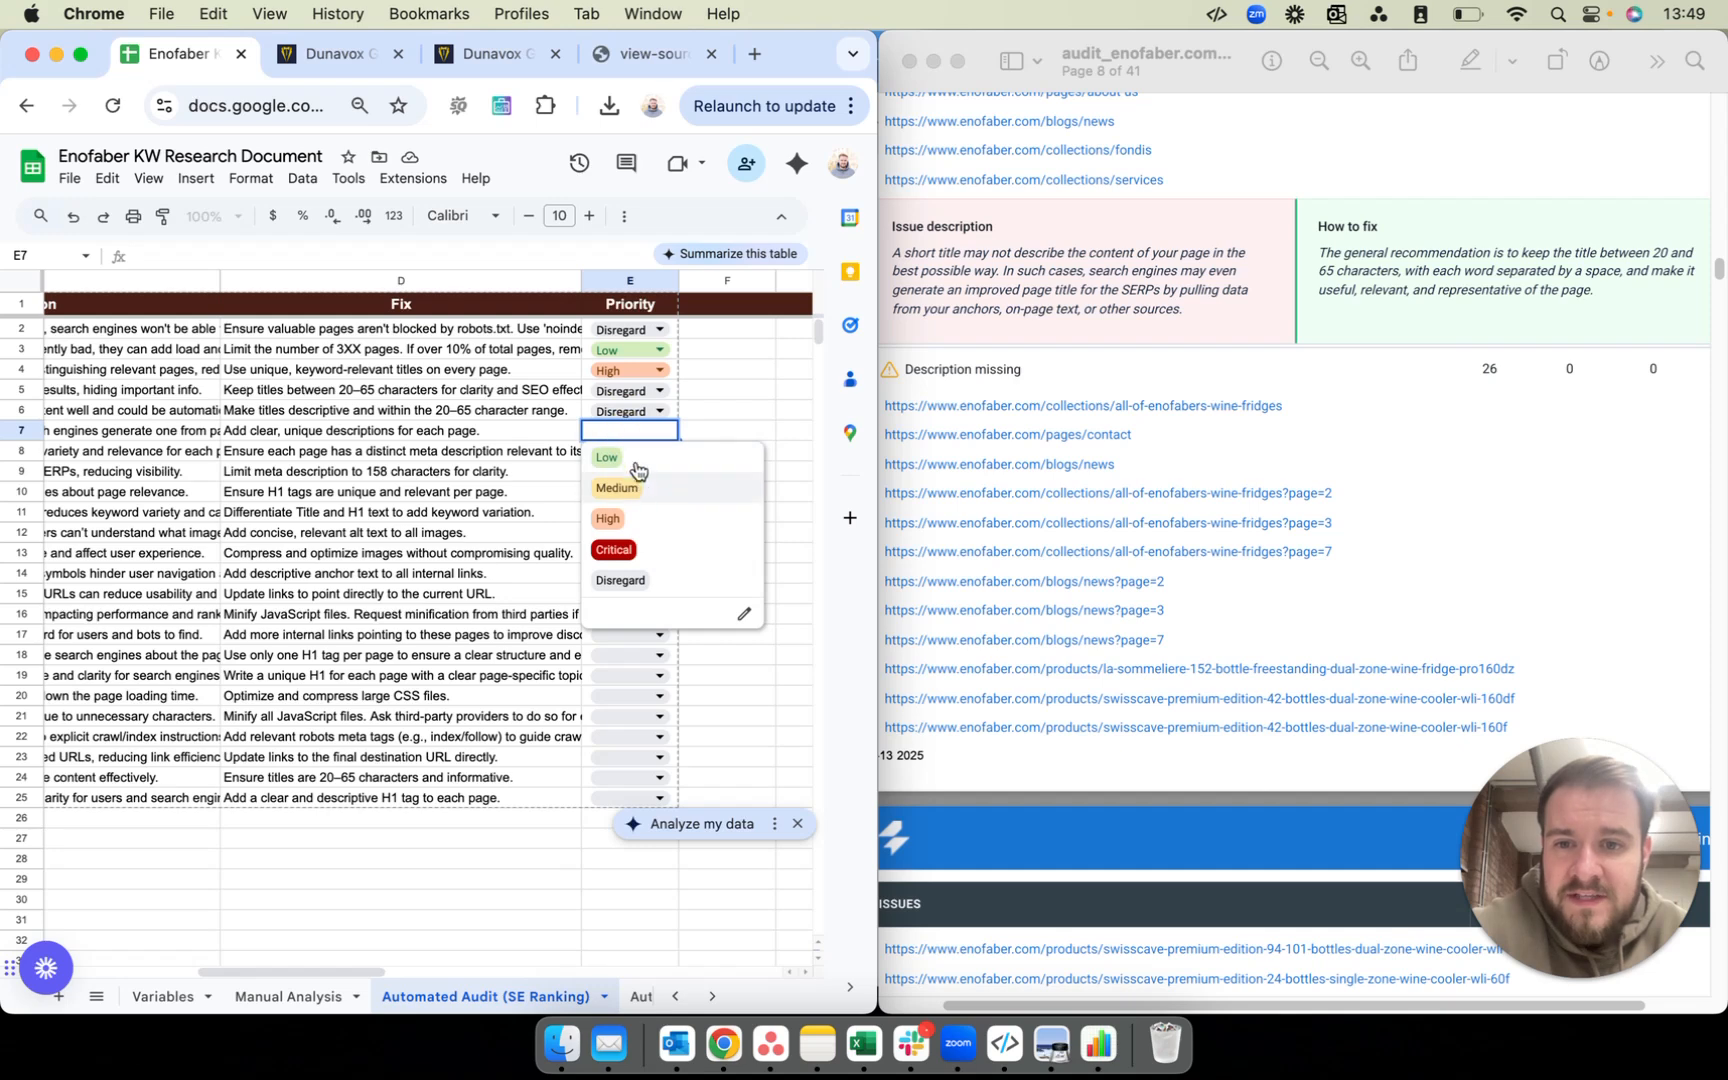
left_click(634, 456)
Step: Examine the remaining pages and the fix advice listed under "Description missing" in the audit PDF
scroll(1490, 438, "down", 3)
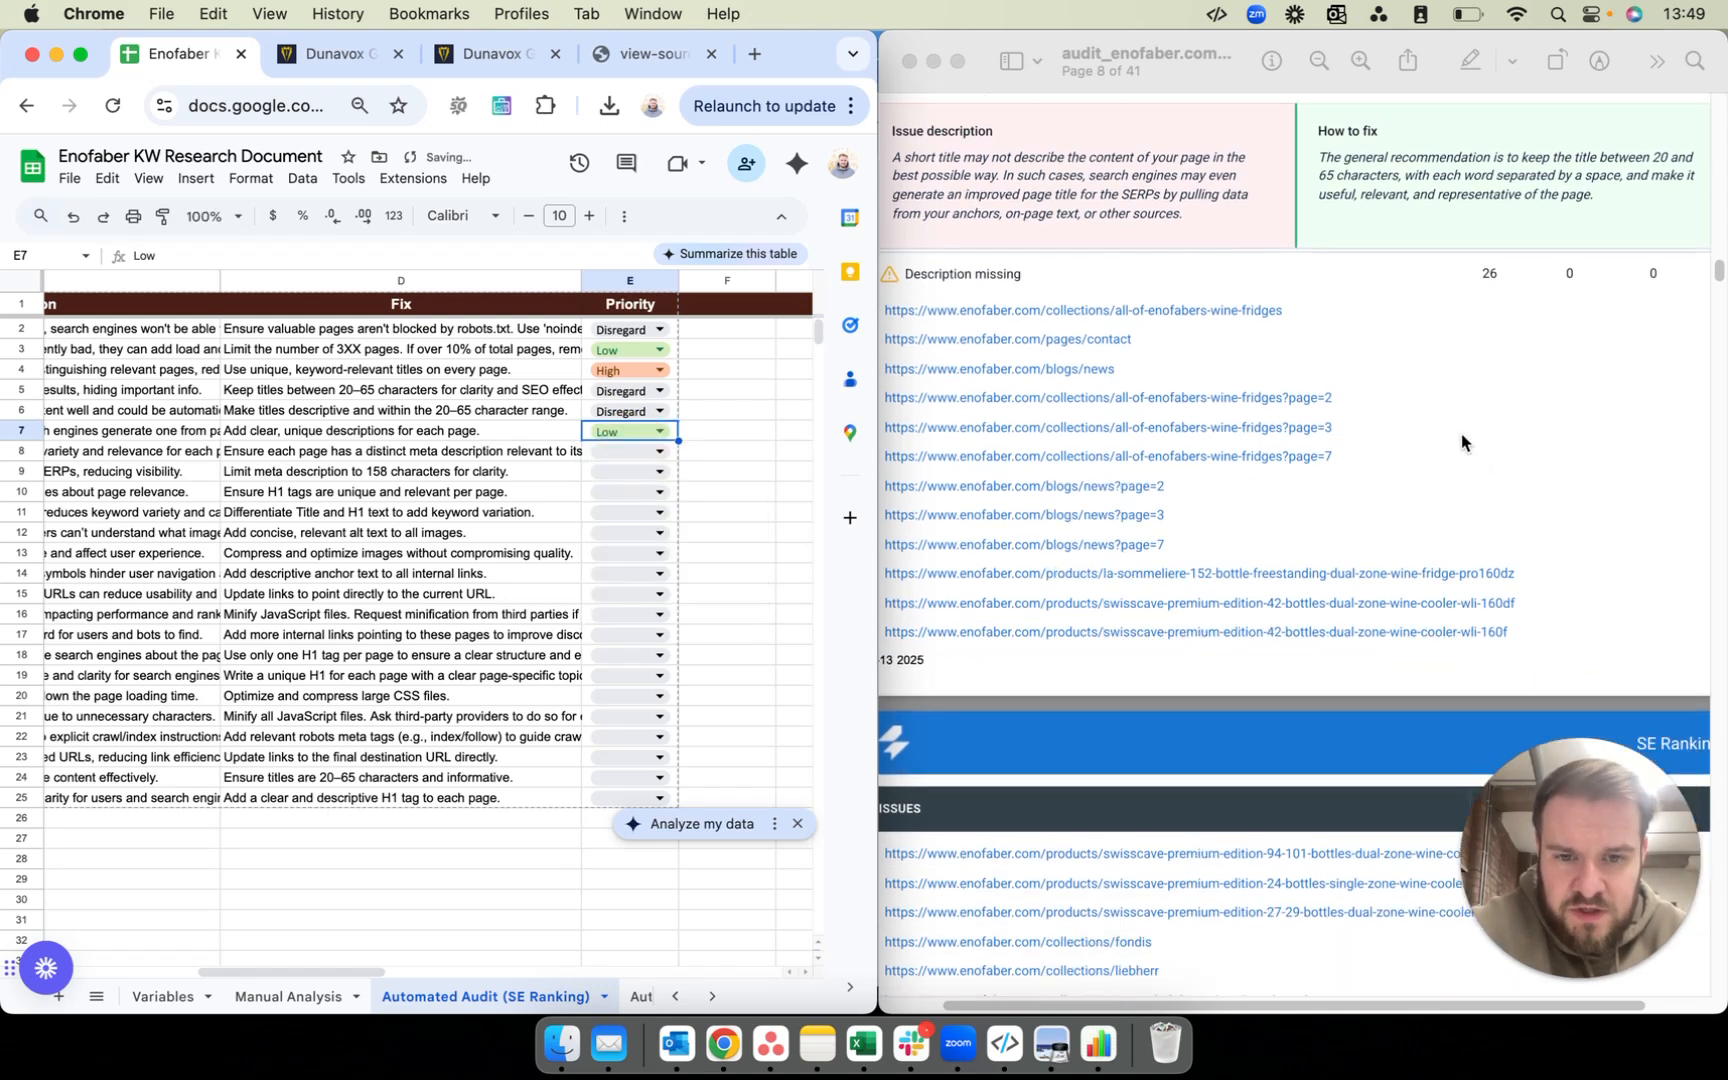
scroll(1462, 441, "down", 1)
scroll(1460, 440, "up", 2)
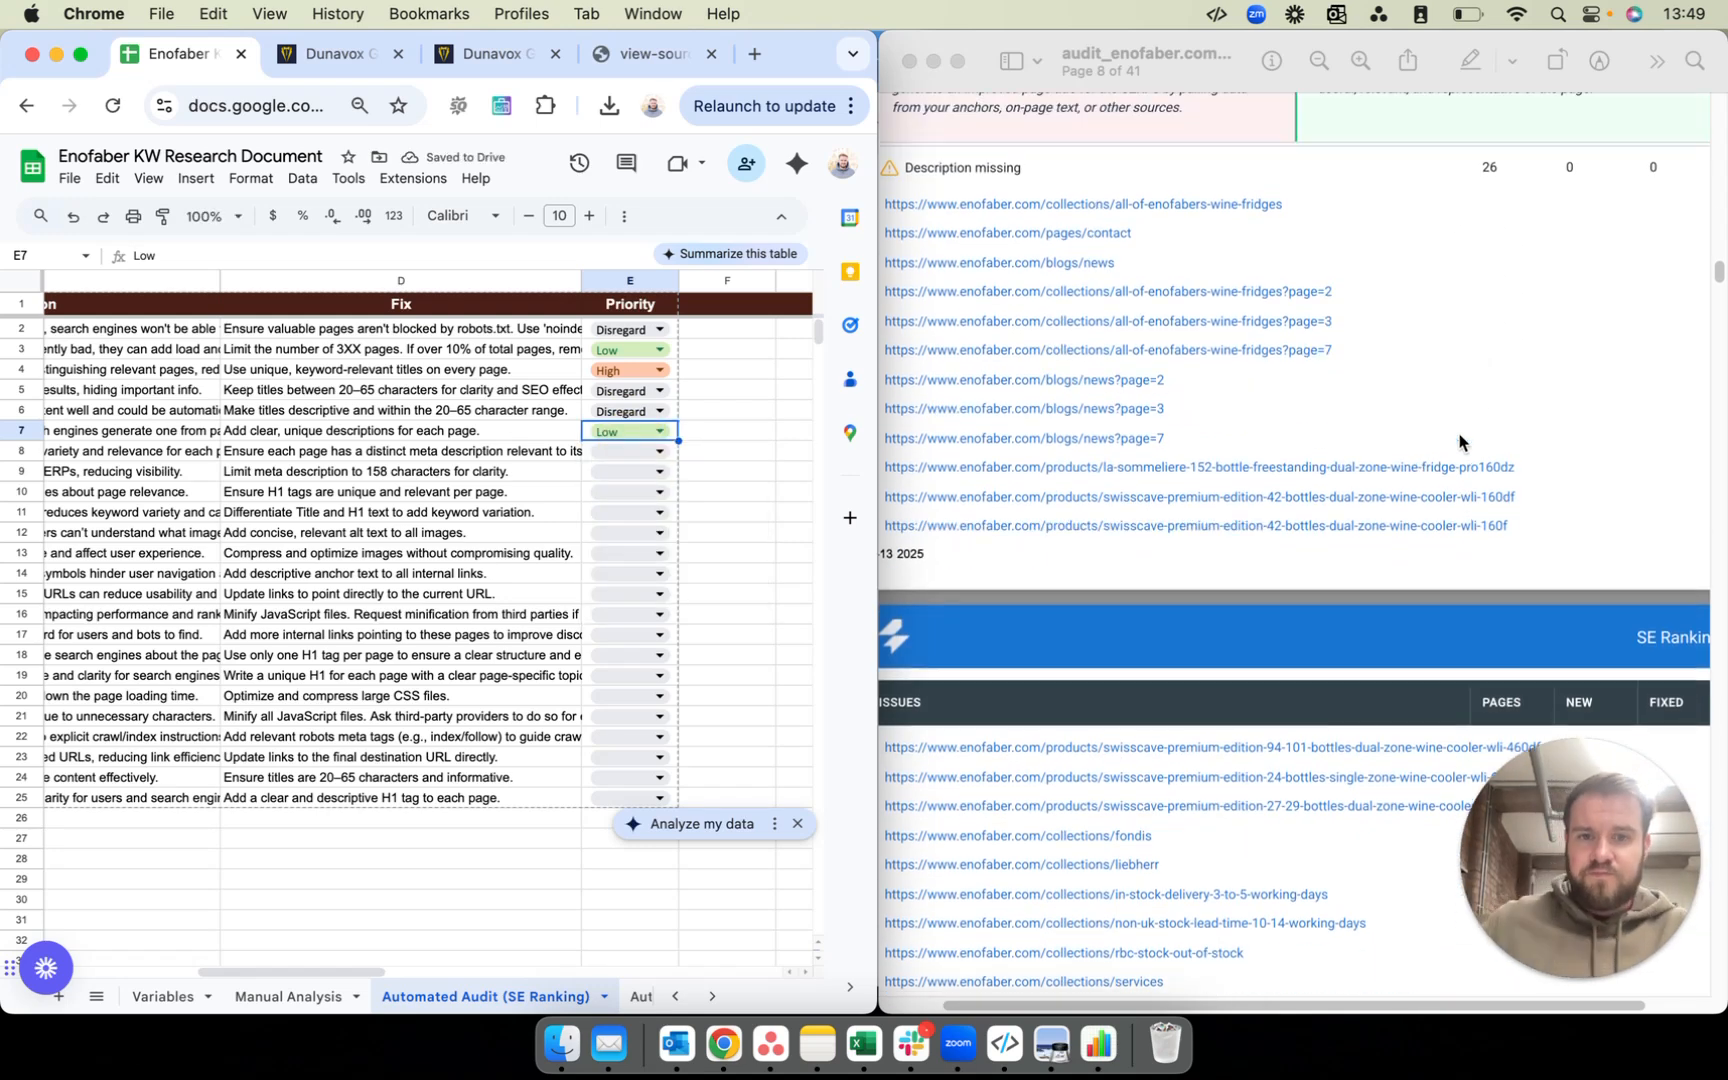
scroll(1456, 440, "down", 4)
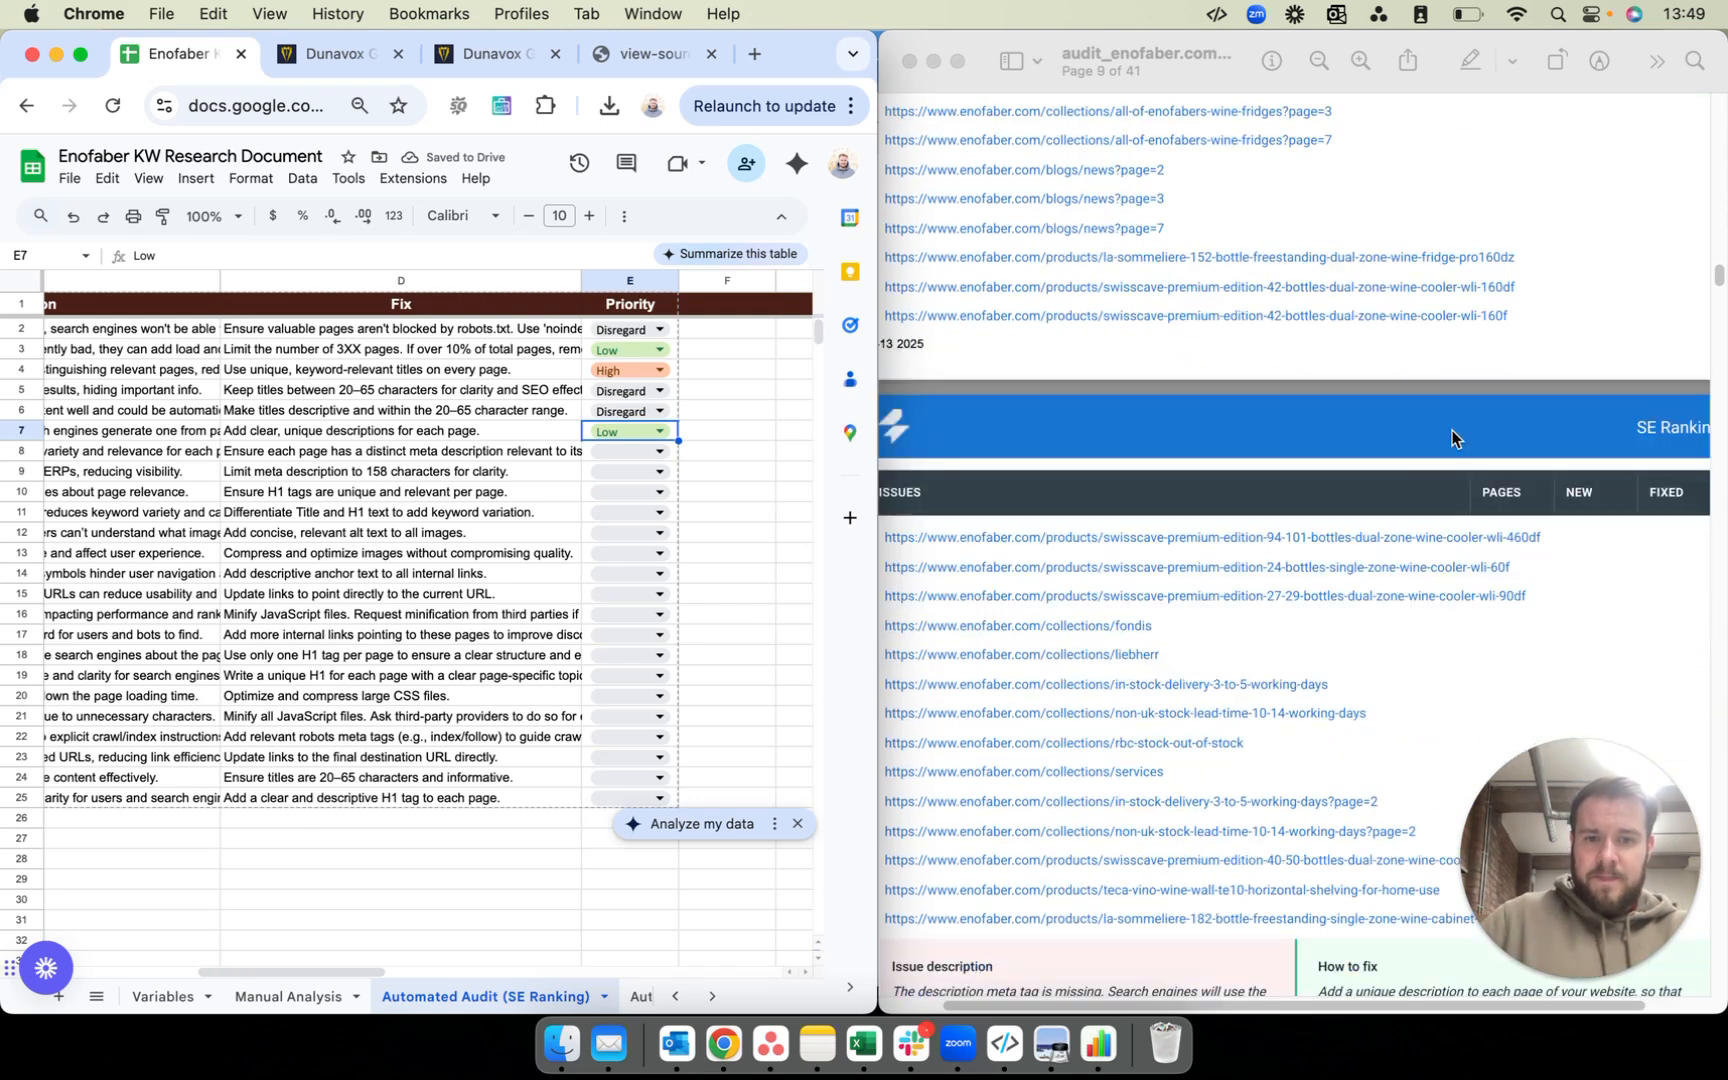
scroll(1450, 437, "down", 1)
scroll(1382, 479, "down", 2)
scroll(1357, 423, "down", 4)
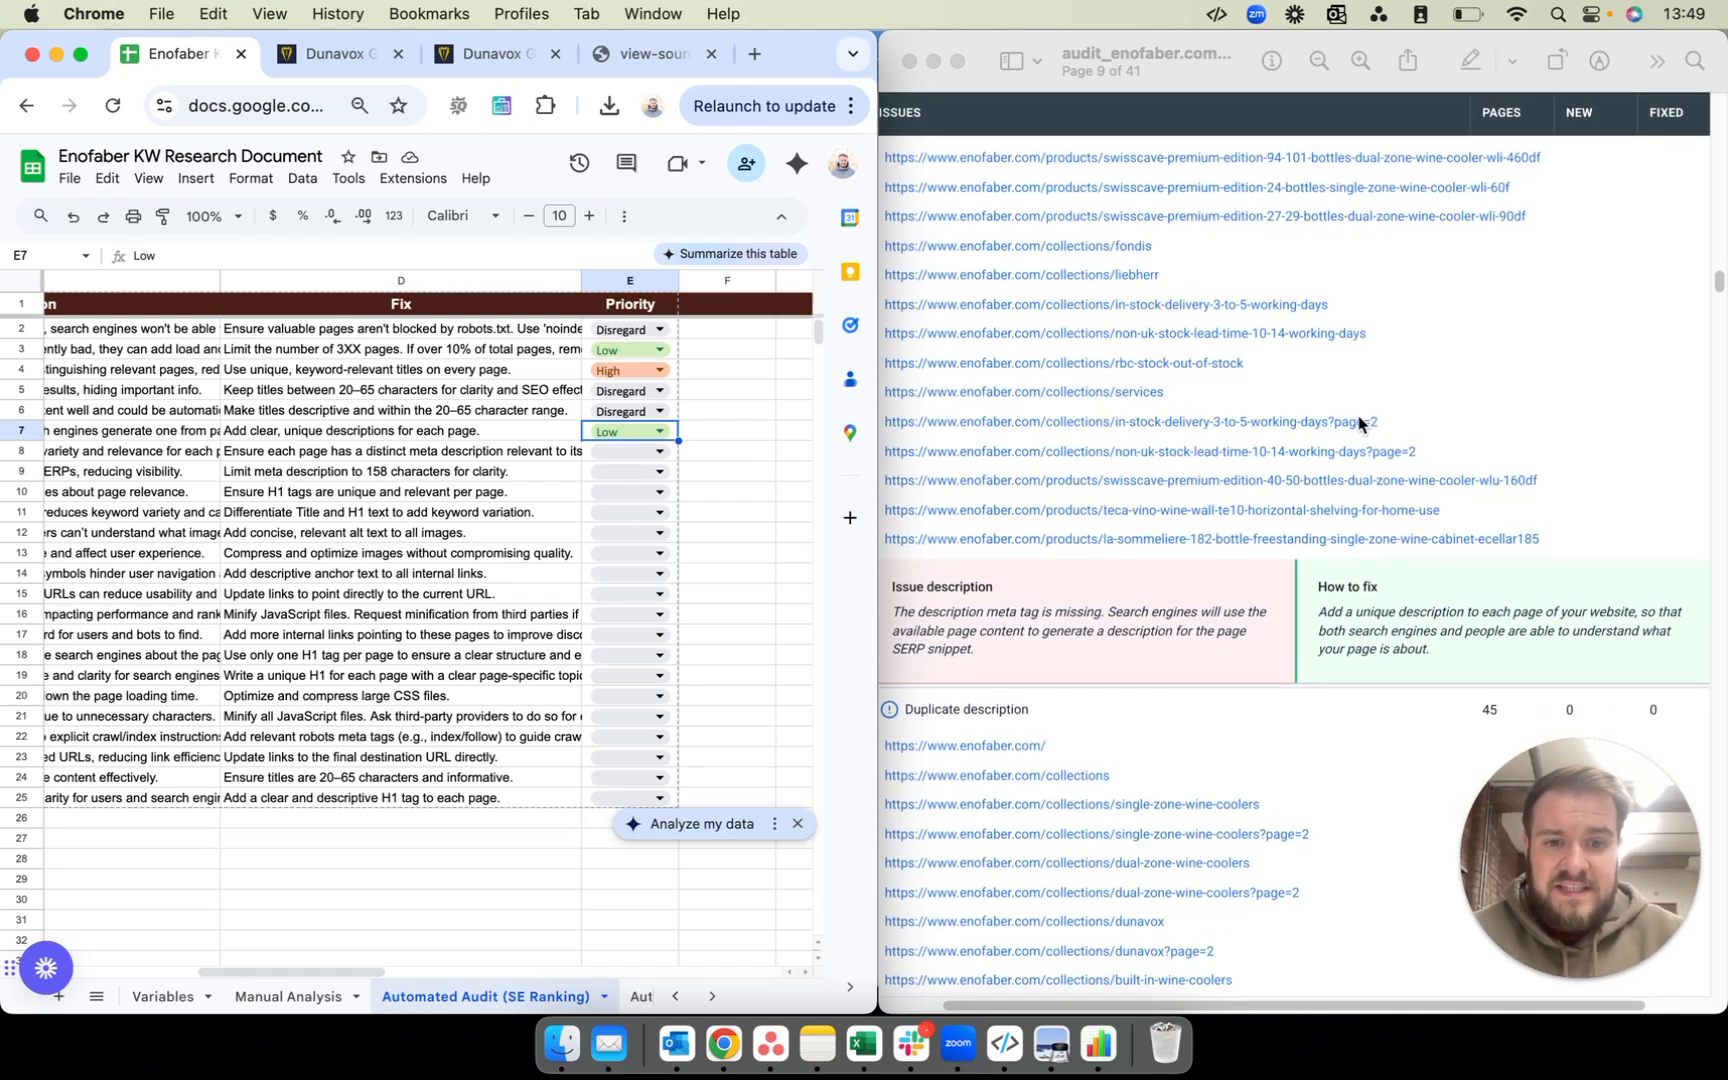
scroll(1385, 430, "down", 1)
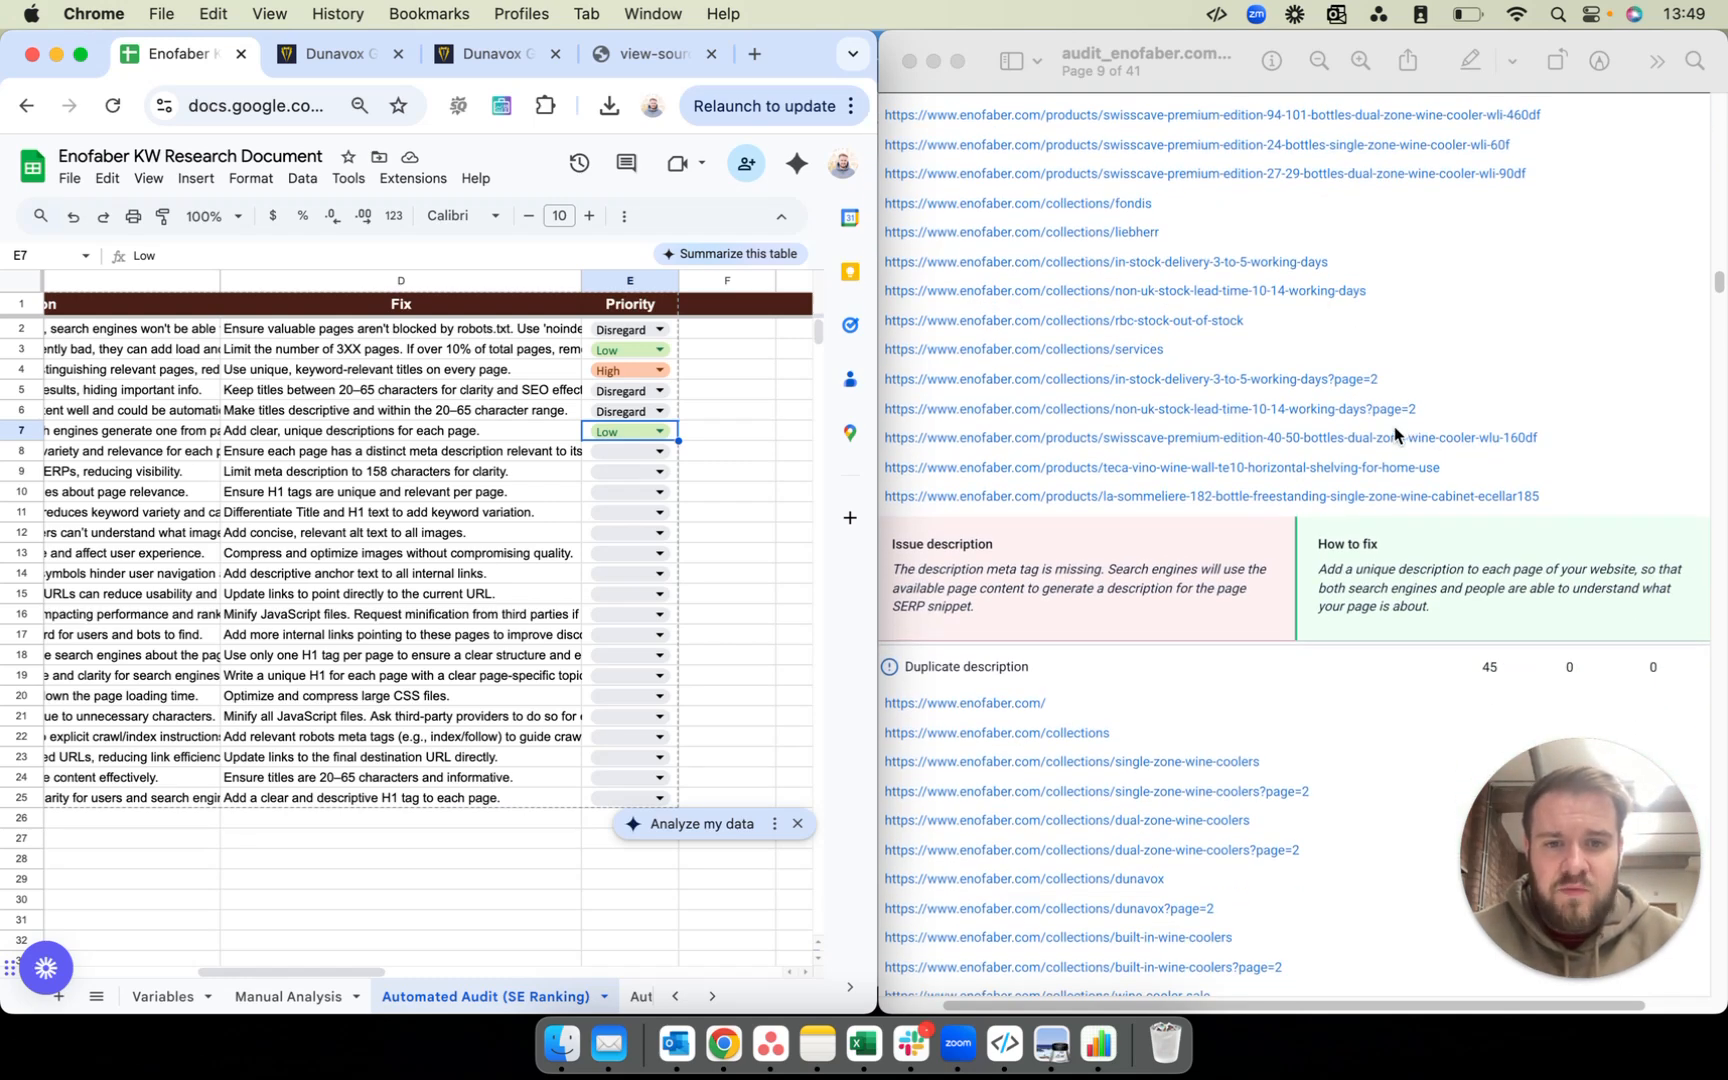
Step: Read through the pages listed under "Duplicate description" in the audit PDF and set that issue's priority in row 8 to Medium
scroll(1420, 432, "down", 4)
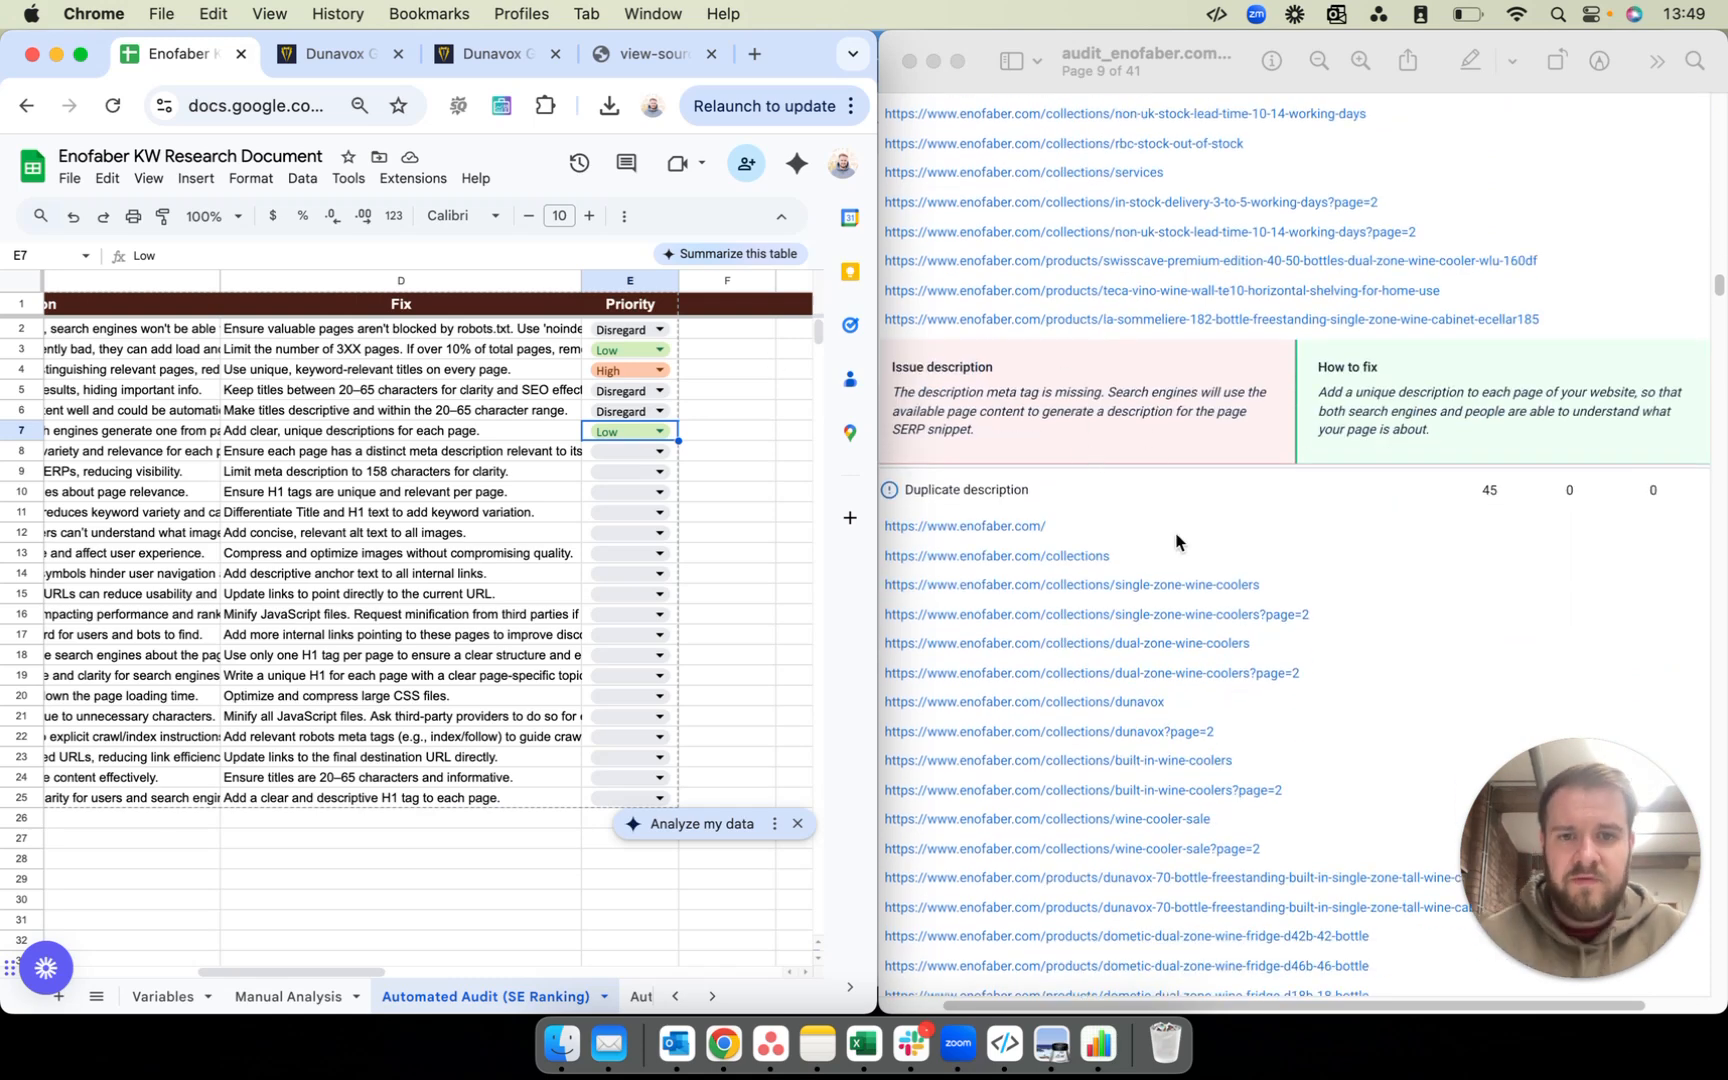
scroll(1180, 538, "down", 1)
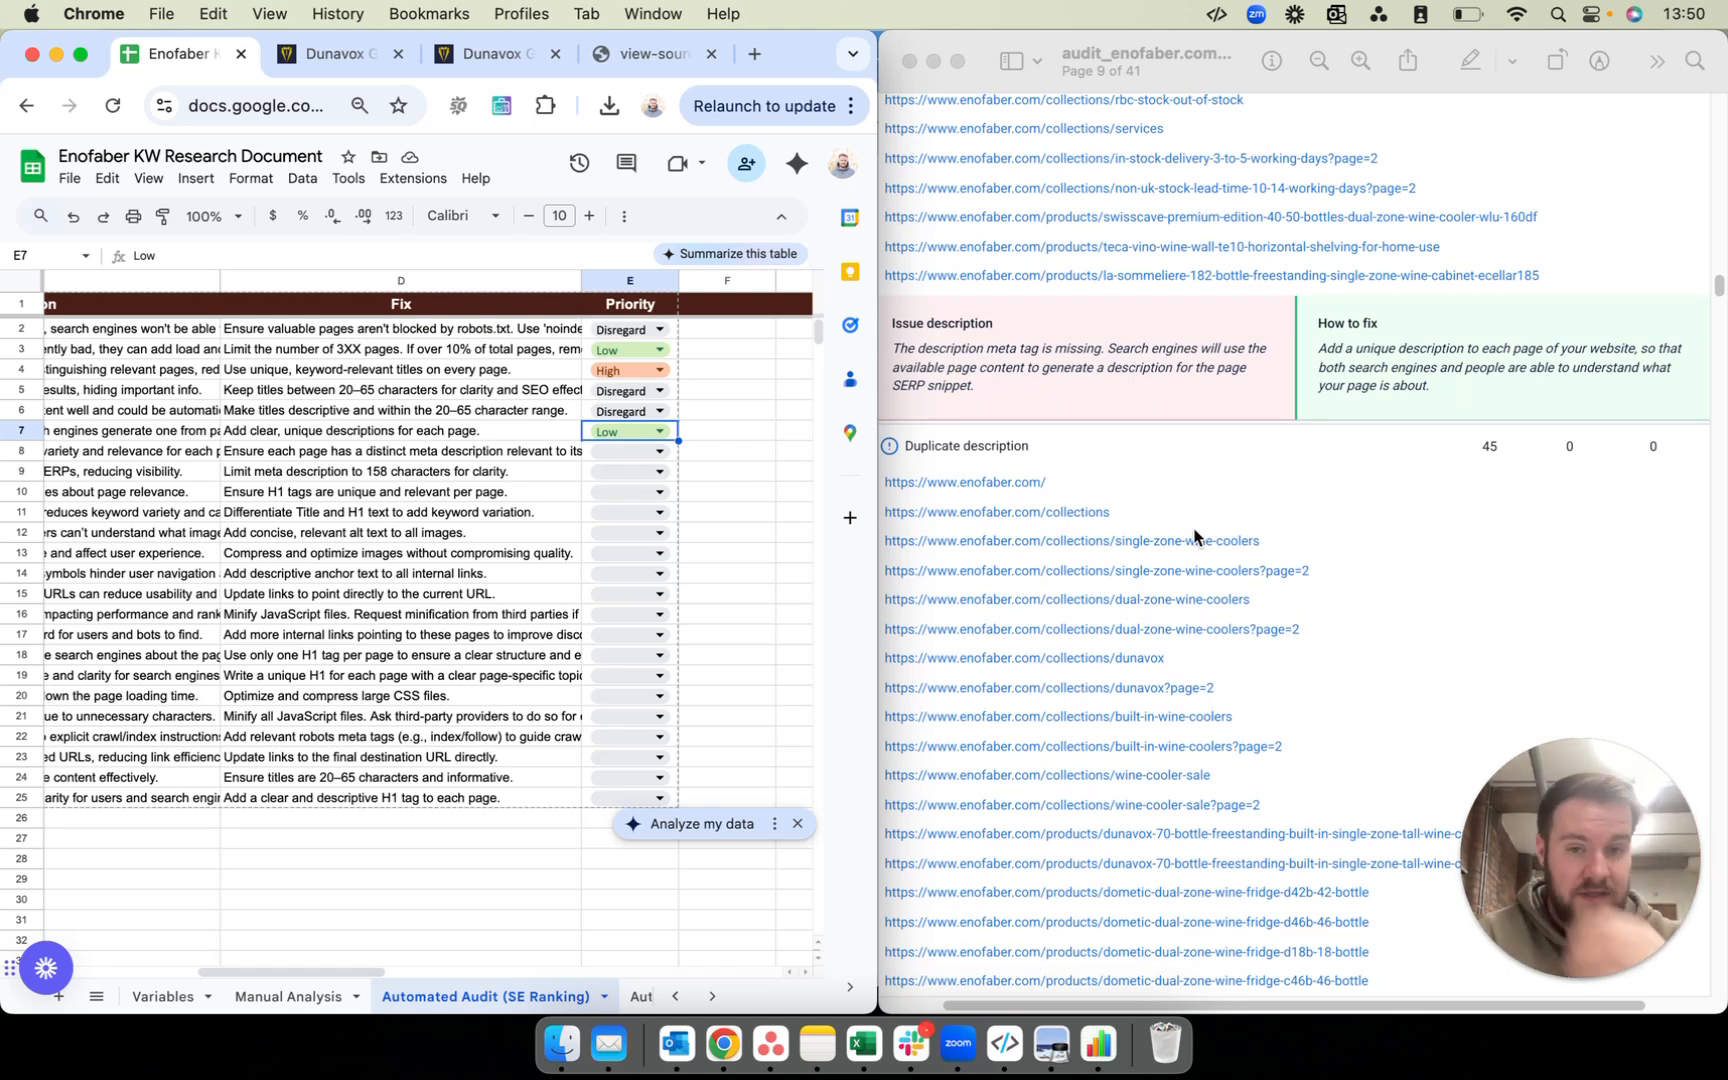
scroll(1370, 590, "down", 2)
scroll(1488, 573, "down", 3)
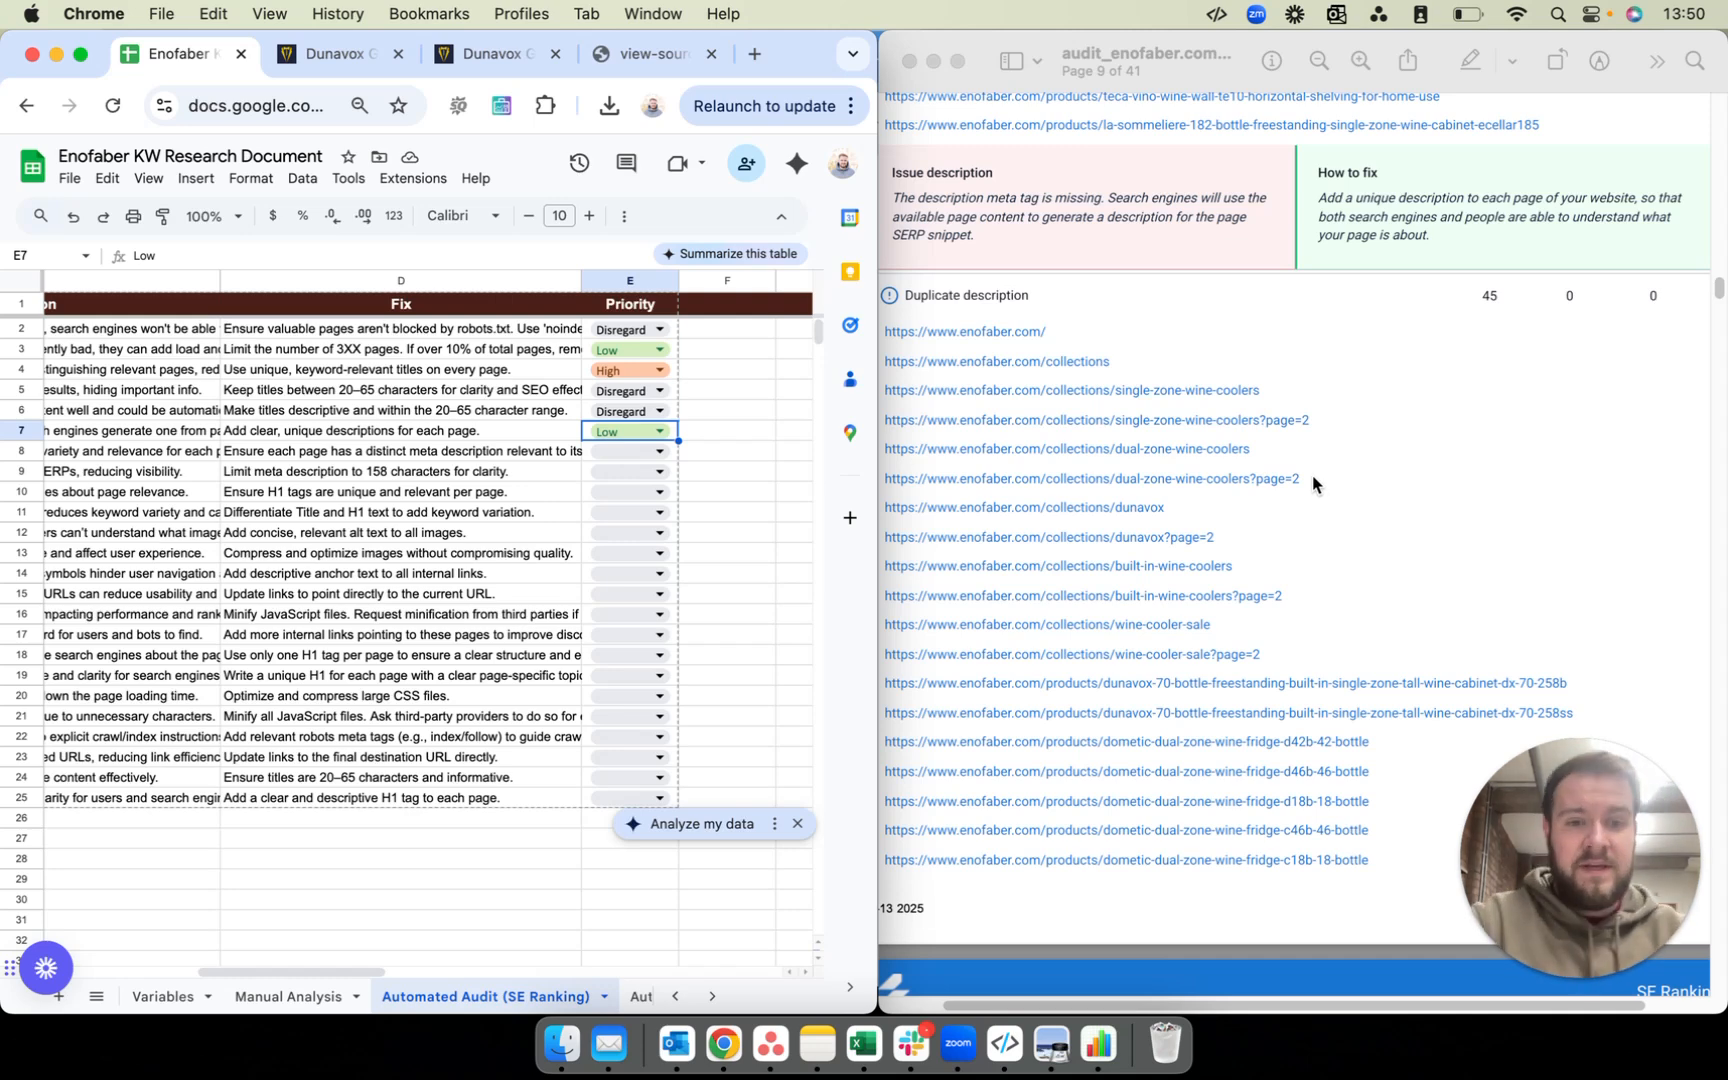
scroll(1312, 475, "down", 3)
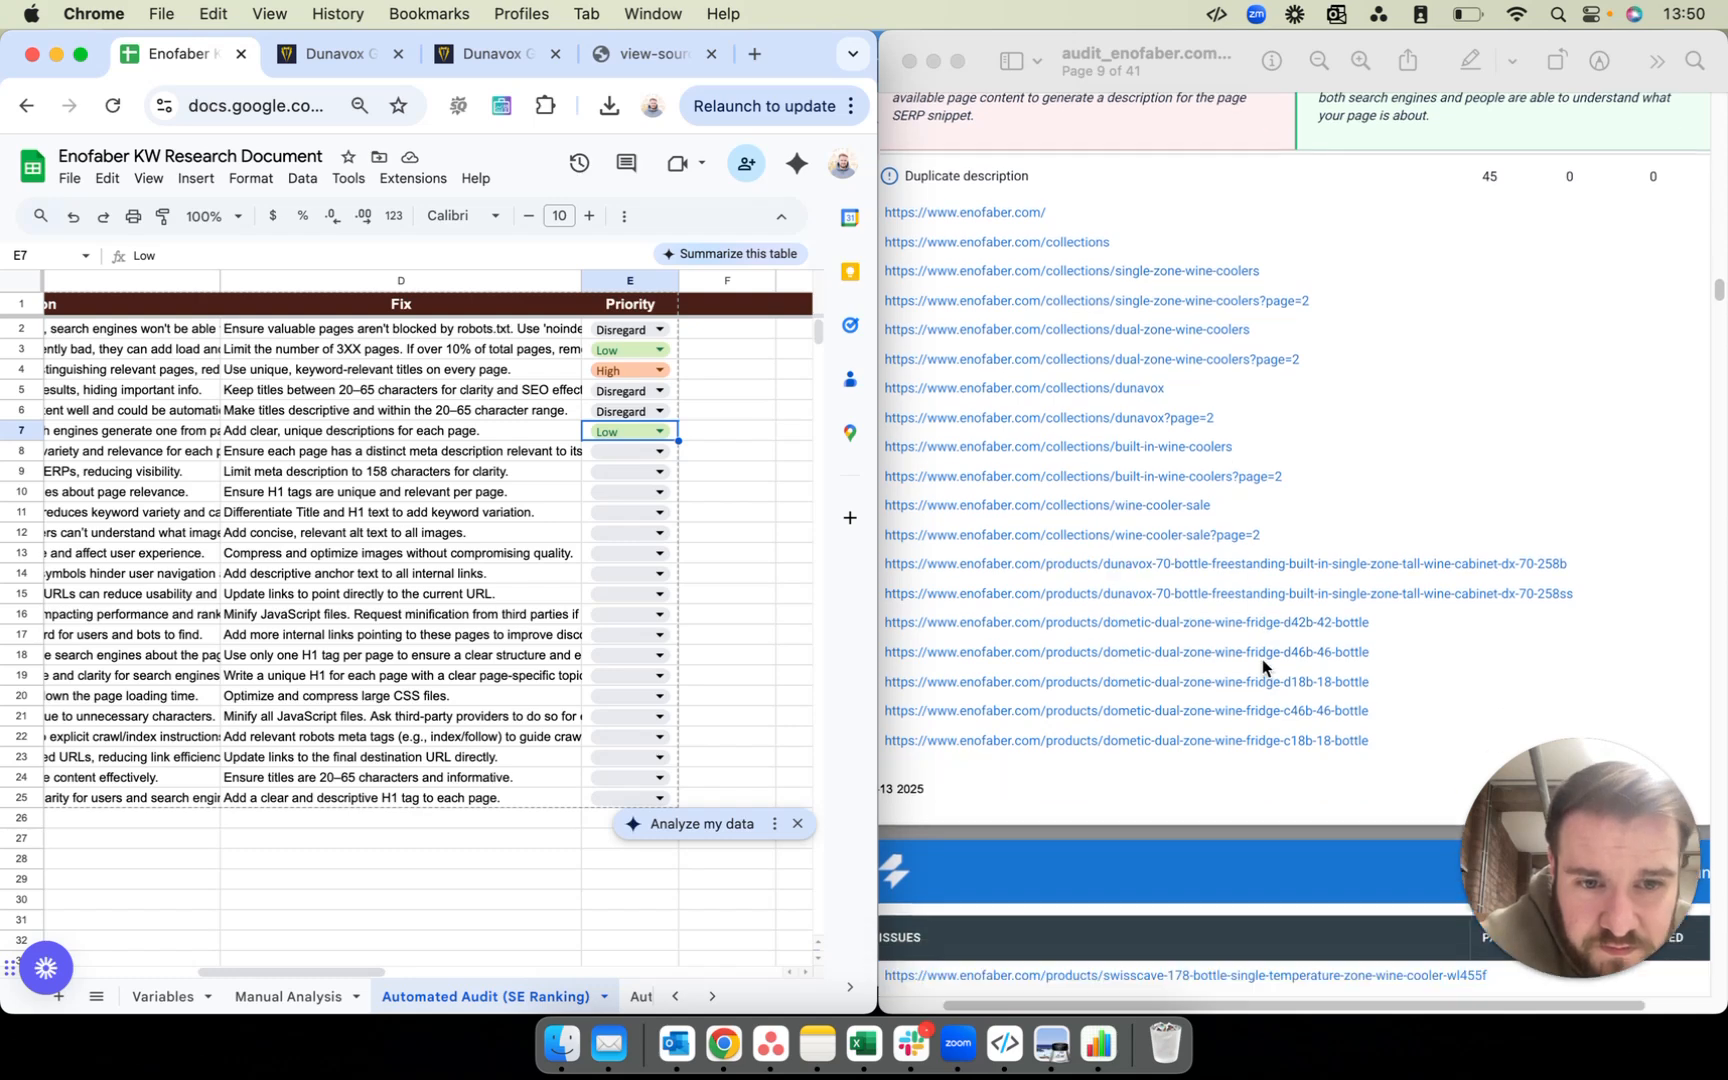
scroll(1262, 659, "down", 1)
scroll(1237, 580, "down", 1)
scroll(1224, 590, "down", 8)
scroll(1209, 584, "down", 6)
scroll(1207, 584, "down", 5)
scroll(1212, 582, "up", 1)
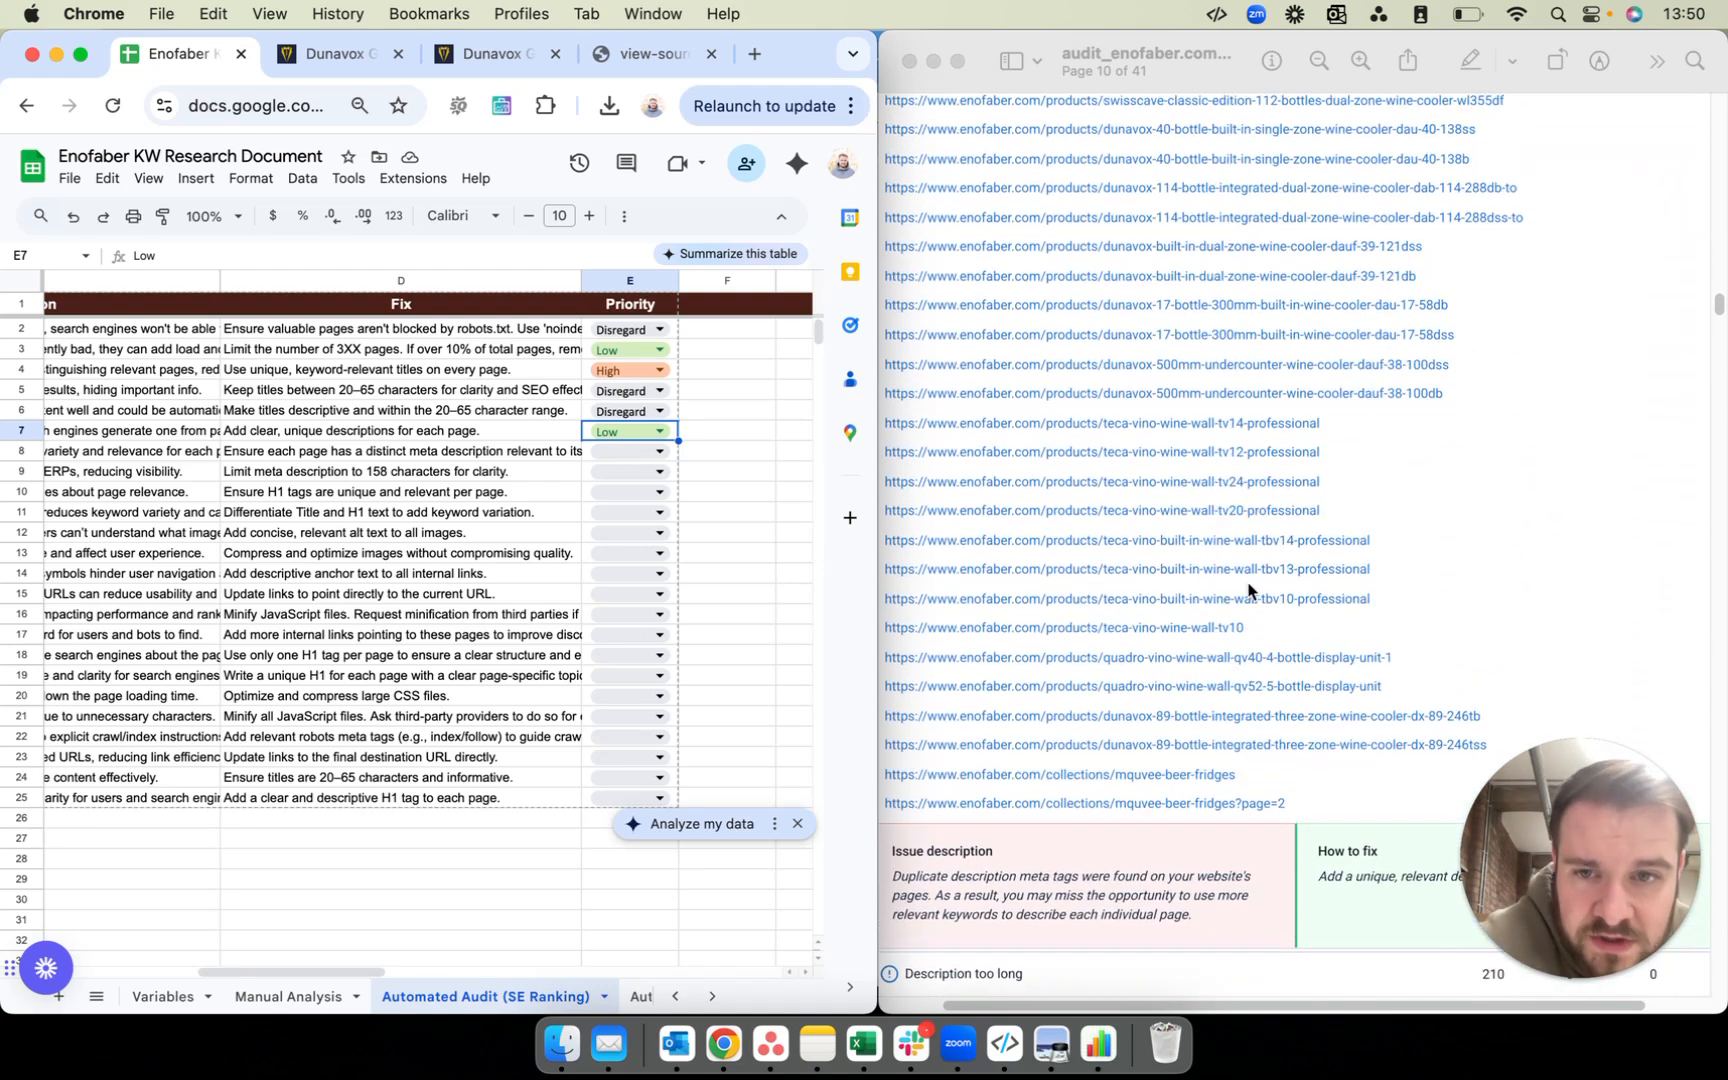
left_click(610, 458)
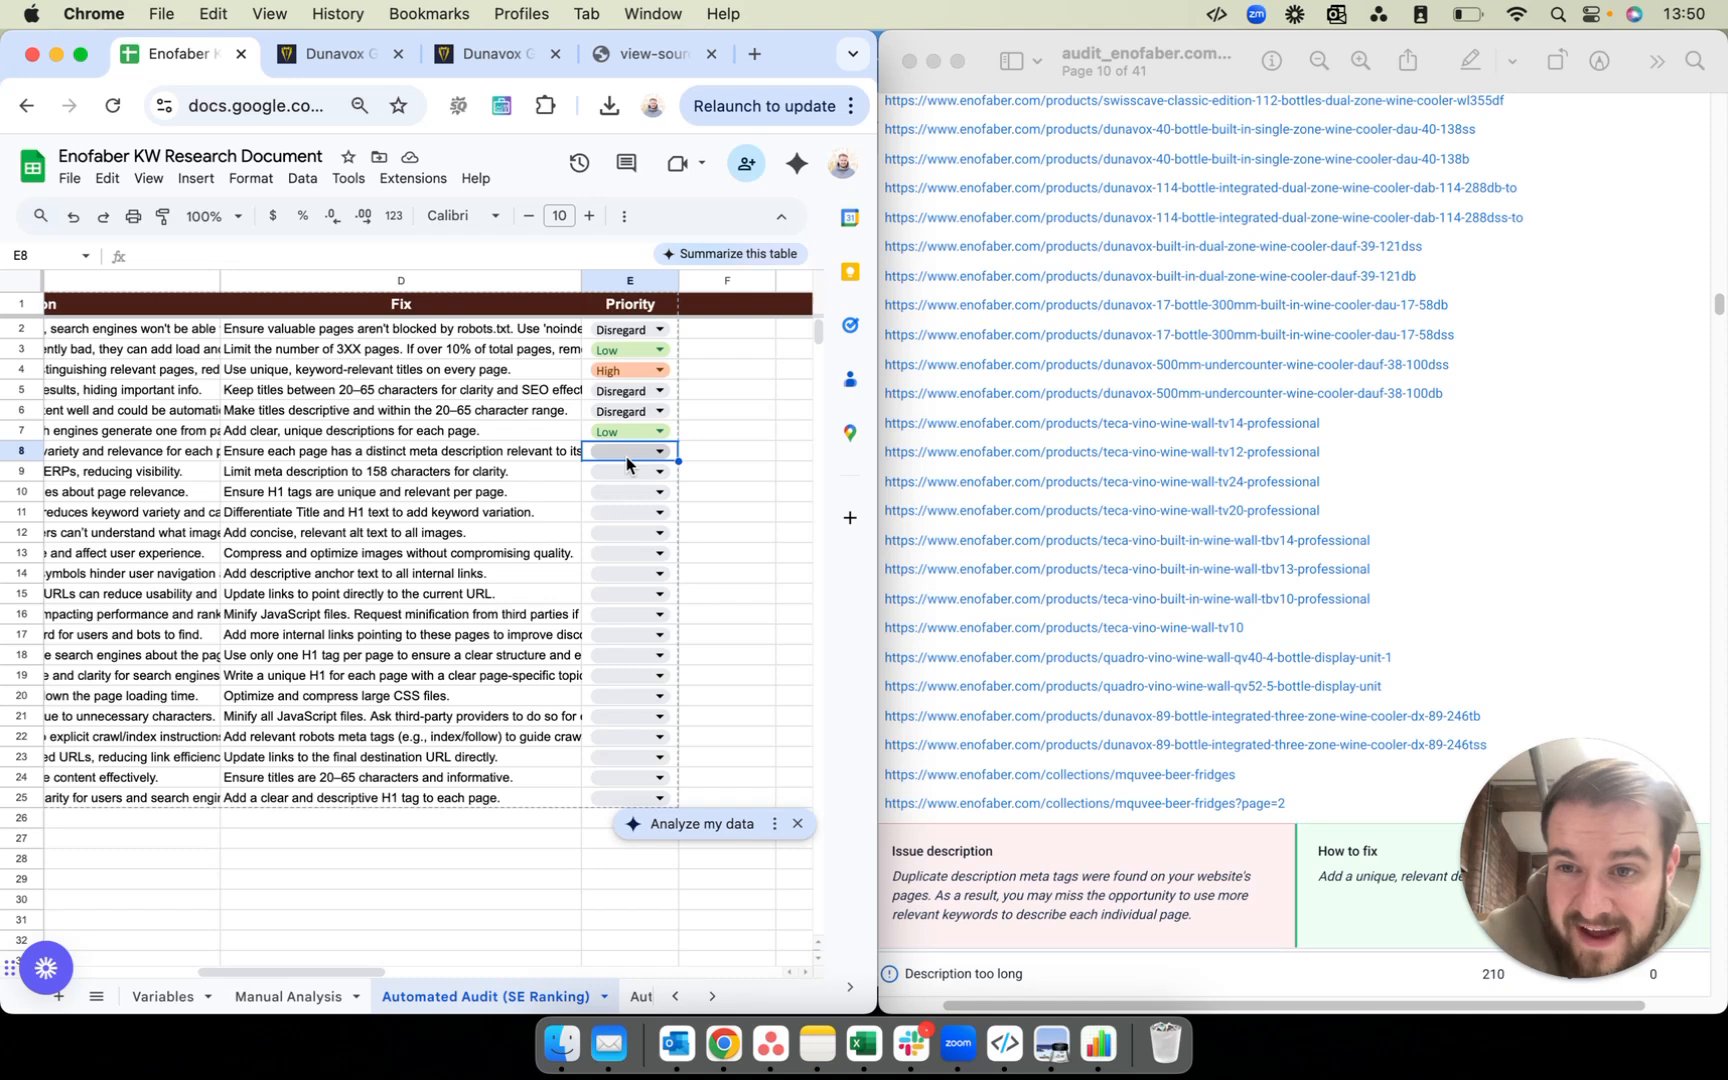
left_click(626, 456)
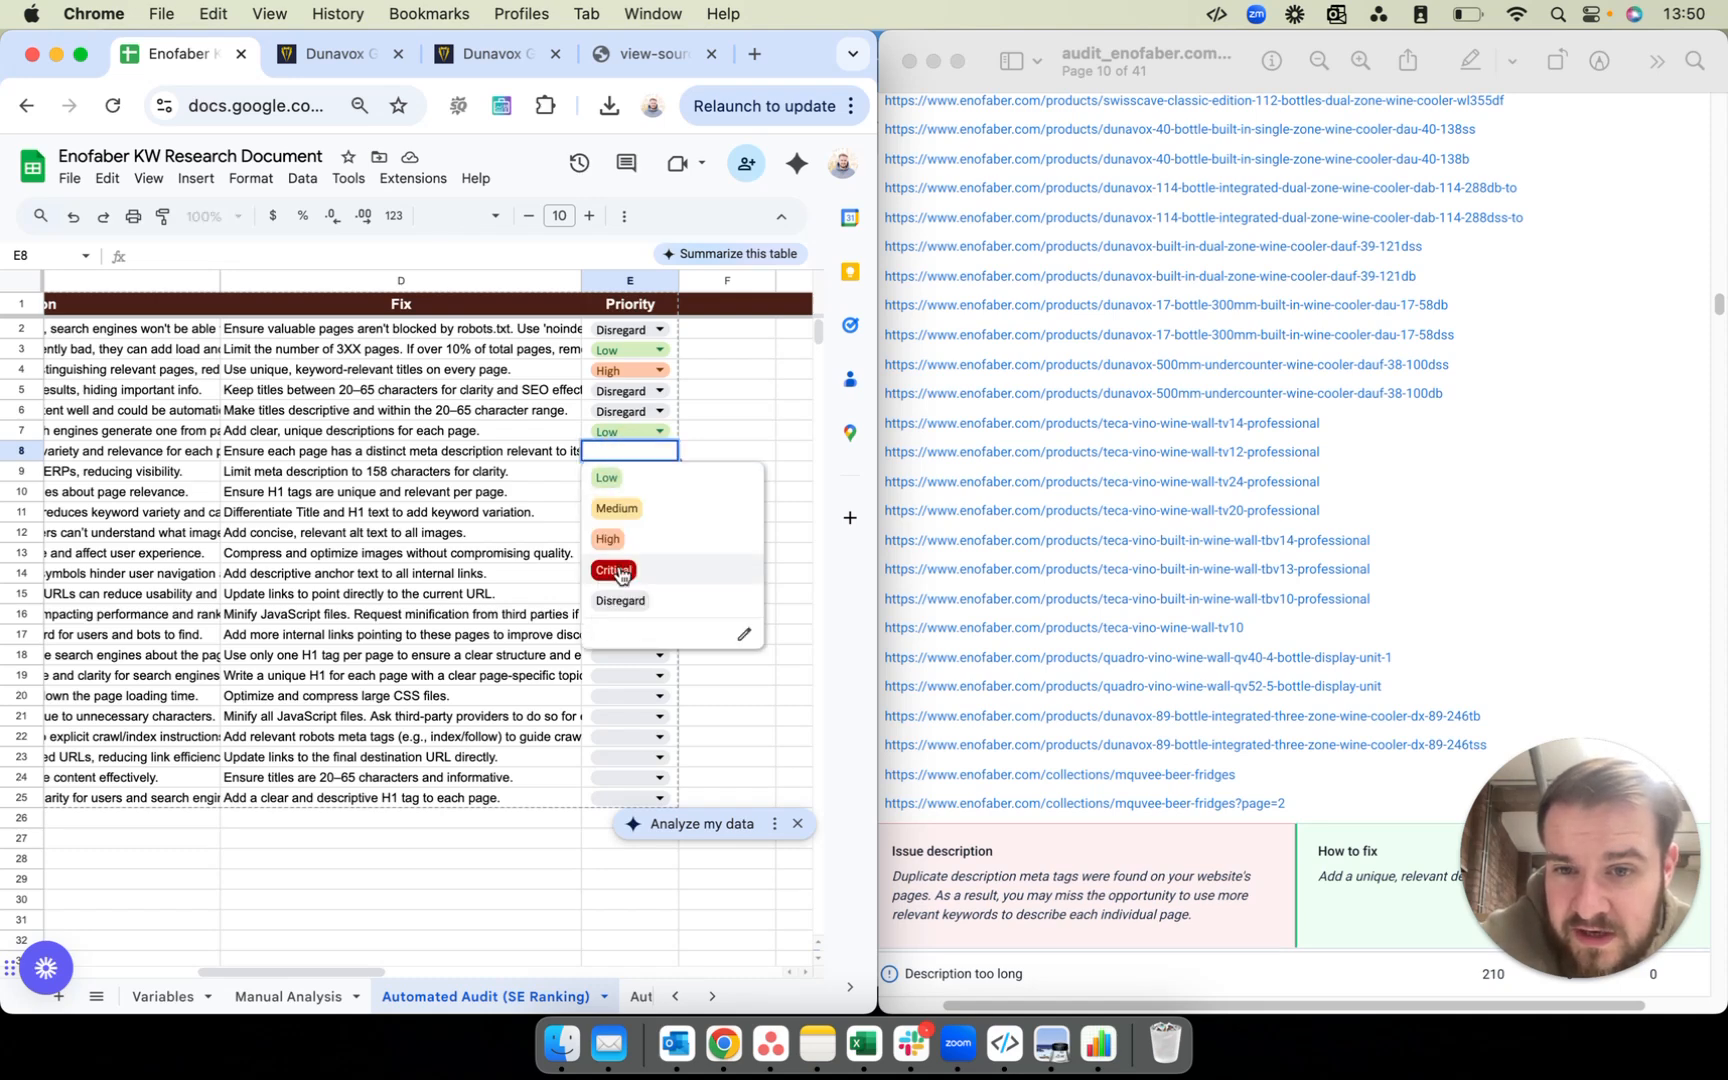
left_click(616, 508)
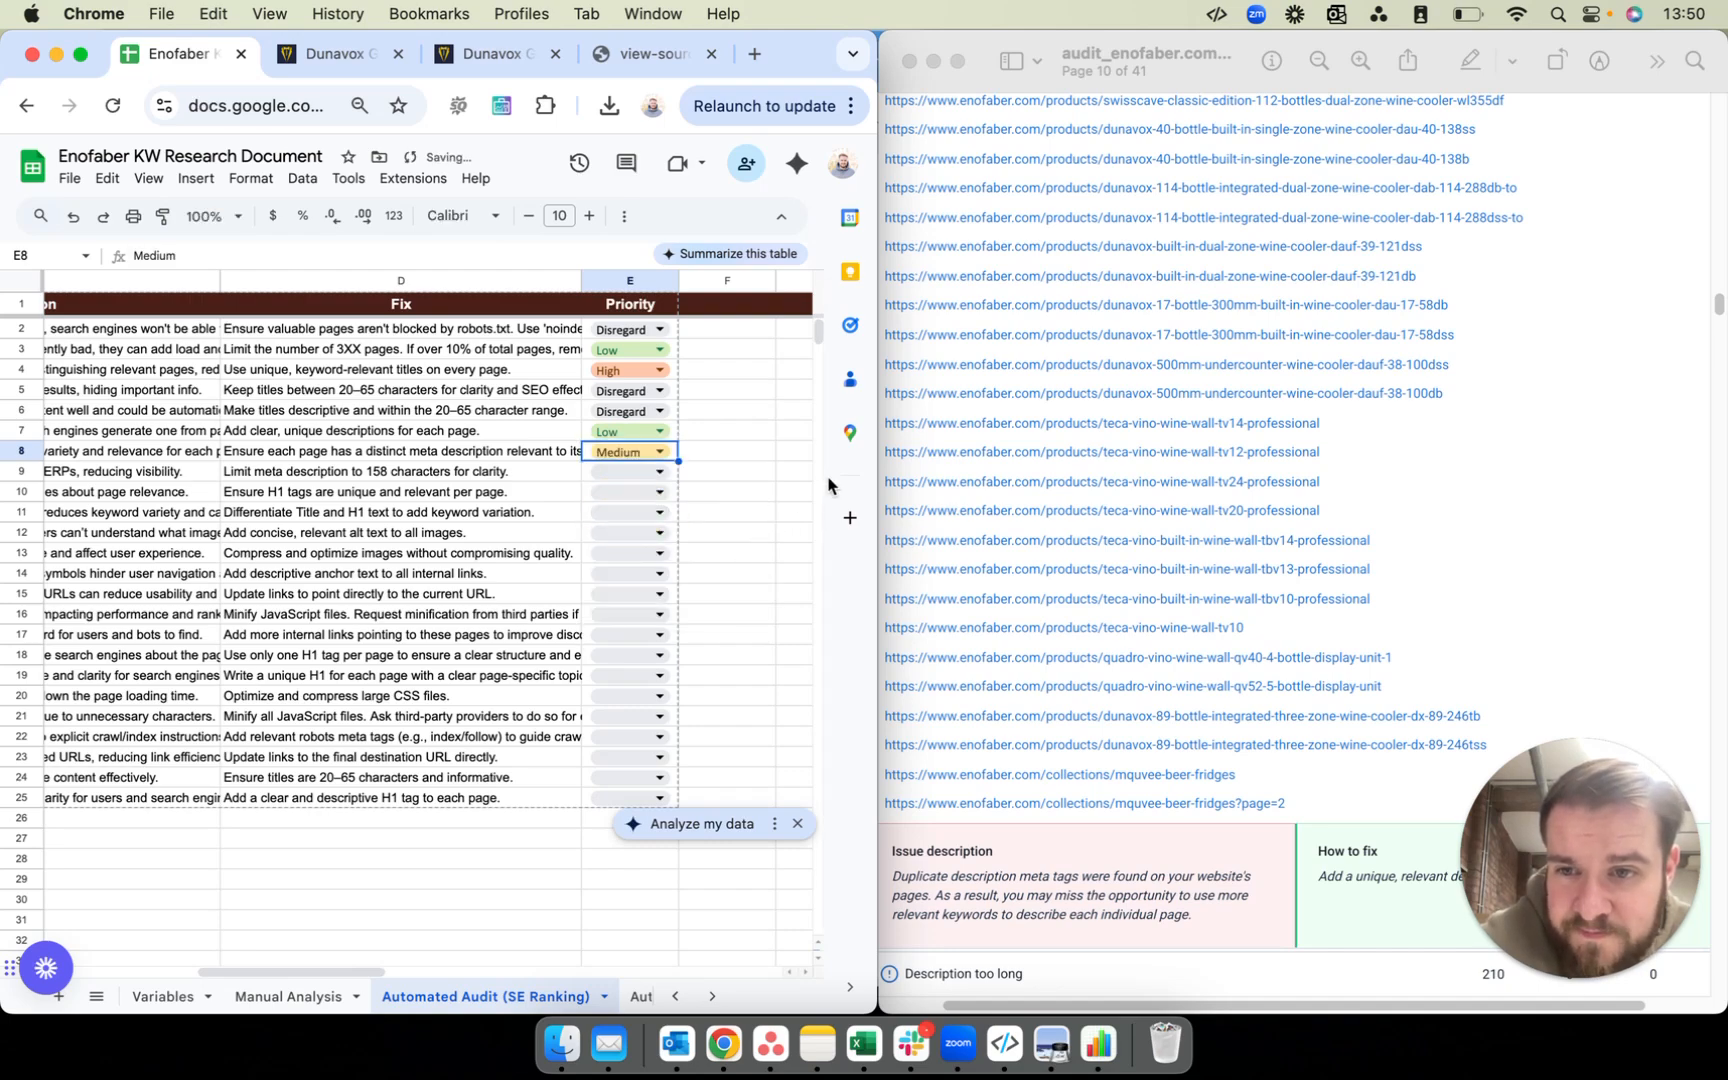
Step: Review the "Description too long" issue and its fix advice in the audit PDF, and set the priority in row 10 to Low
scroll(1208, 546, "down", 5)
scroll(1208, 546, "down", 2)
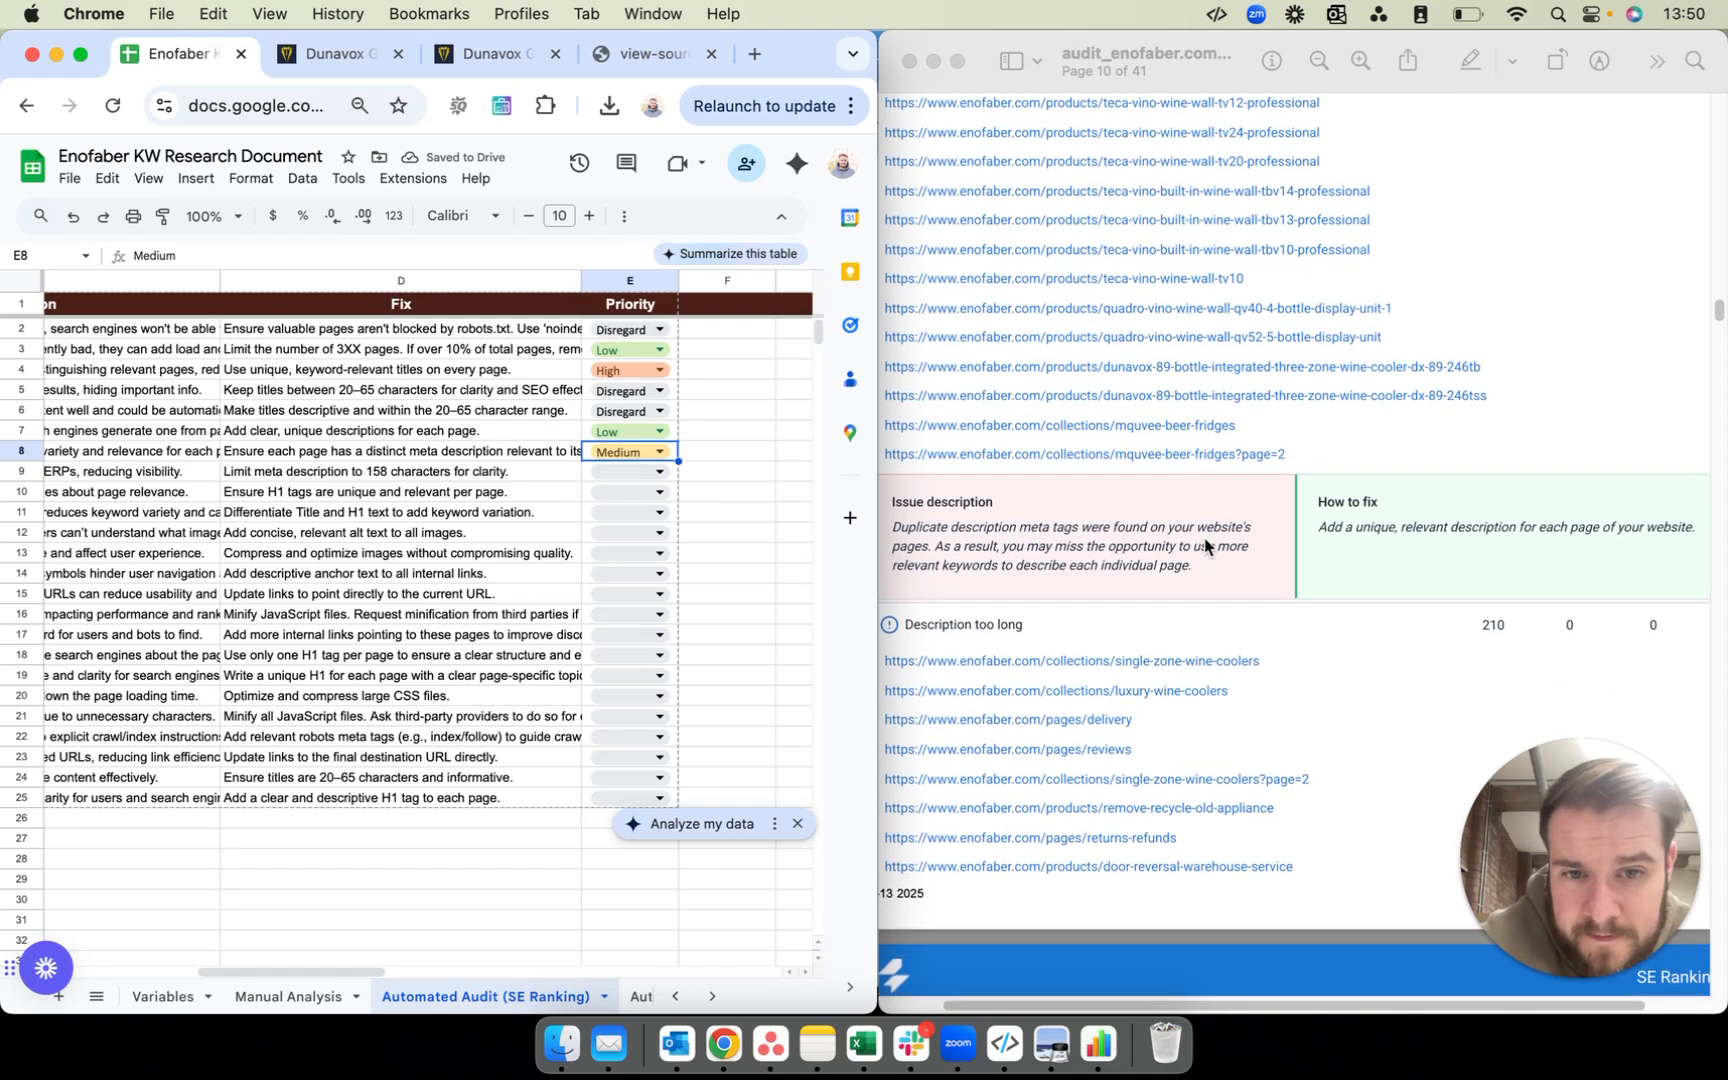
scroll(1199, 540, "down", 15)
scroll(1195, 540, "down", 15)
scroll(1193, 540, "down", 15)
scroll(1190, 538, "down", 7)
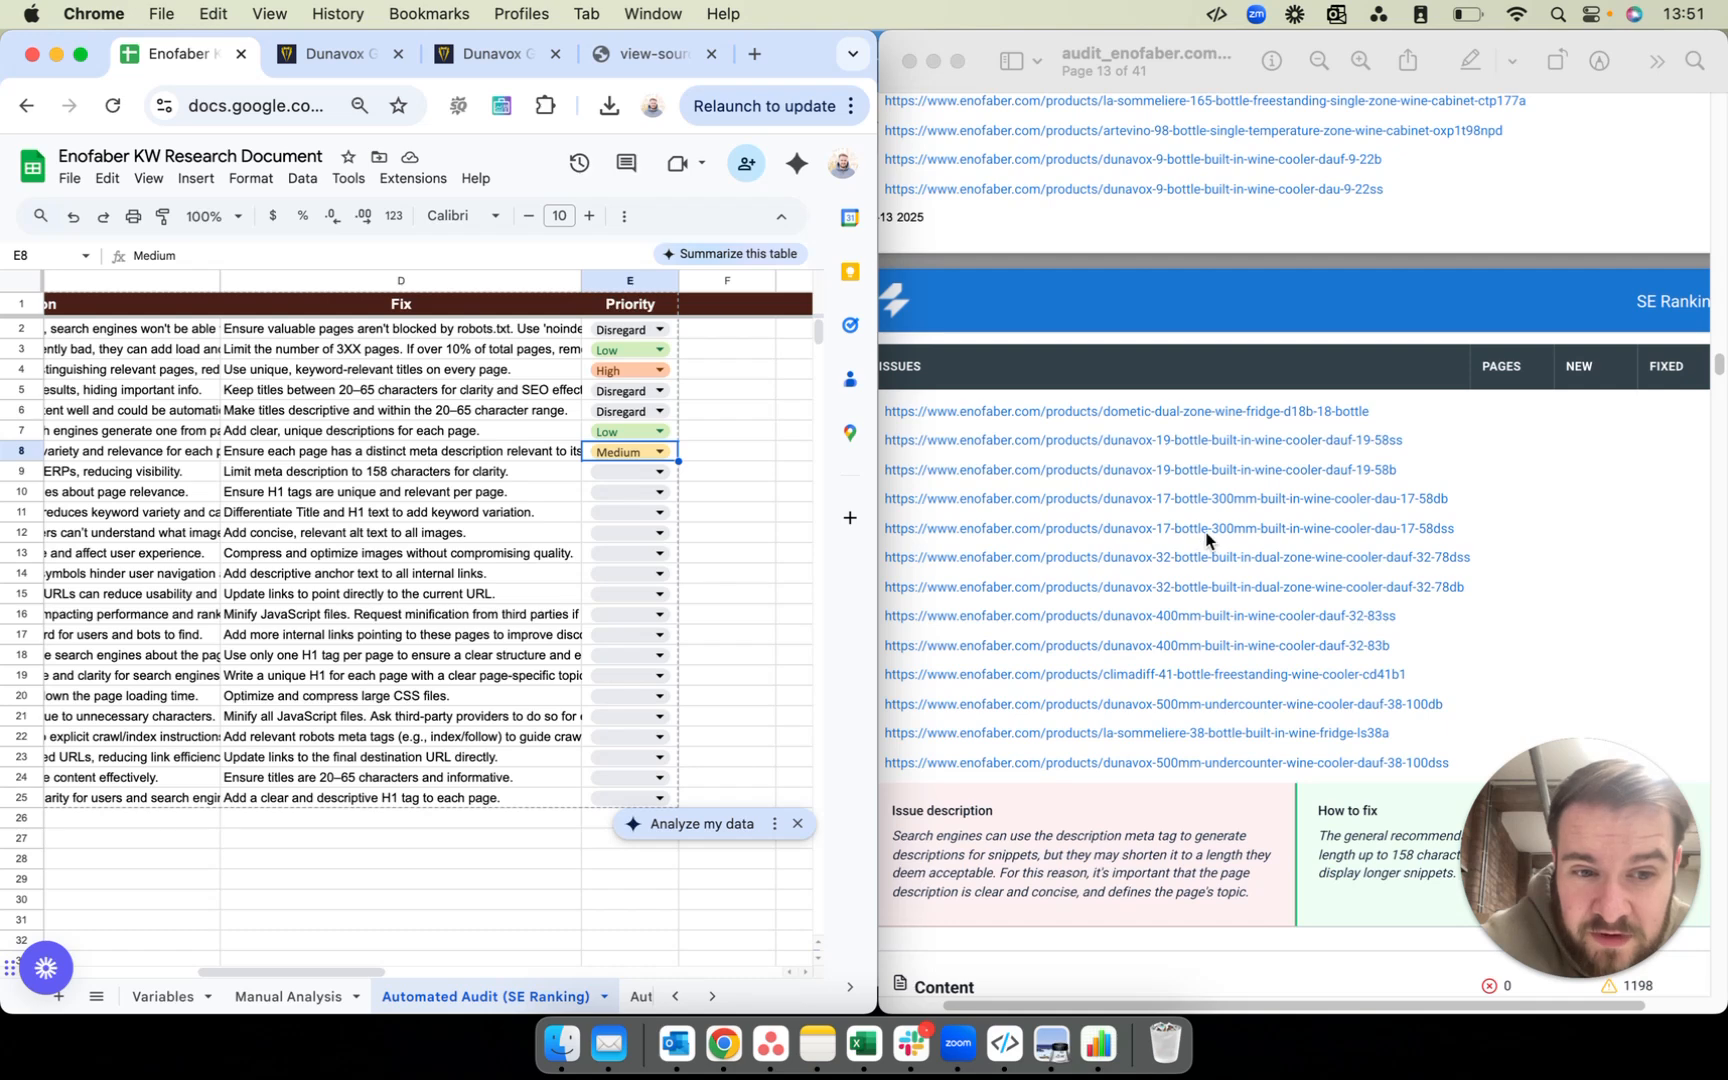
scroll(1195, 540, "down", 3)
scroll(1204, 540, "down", 2)
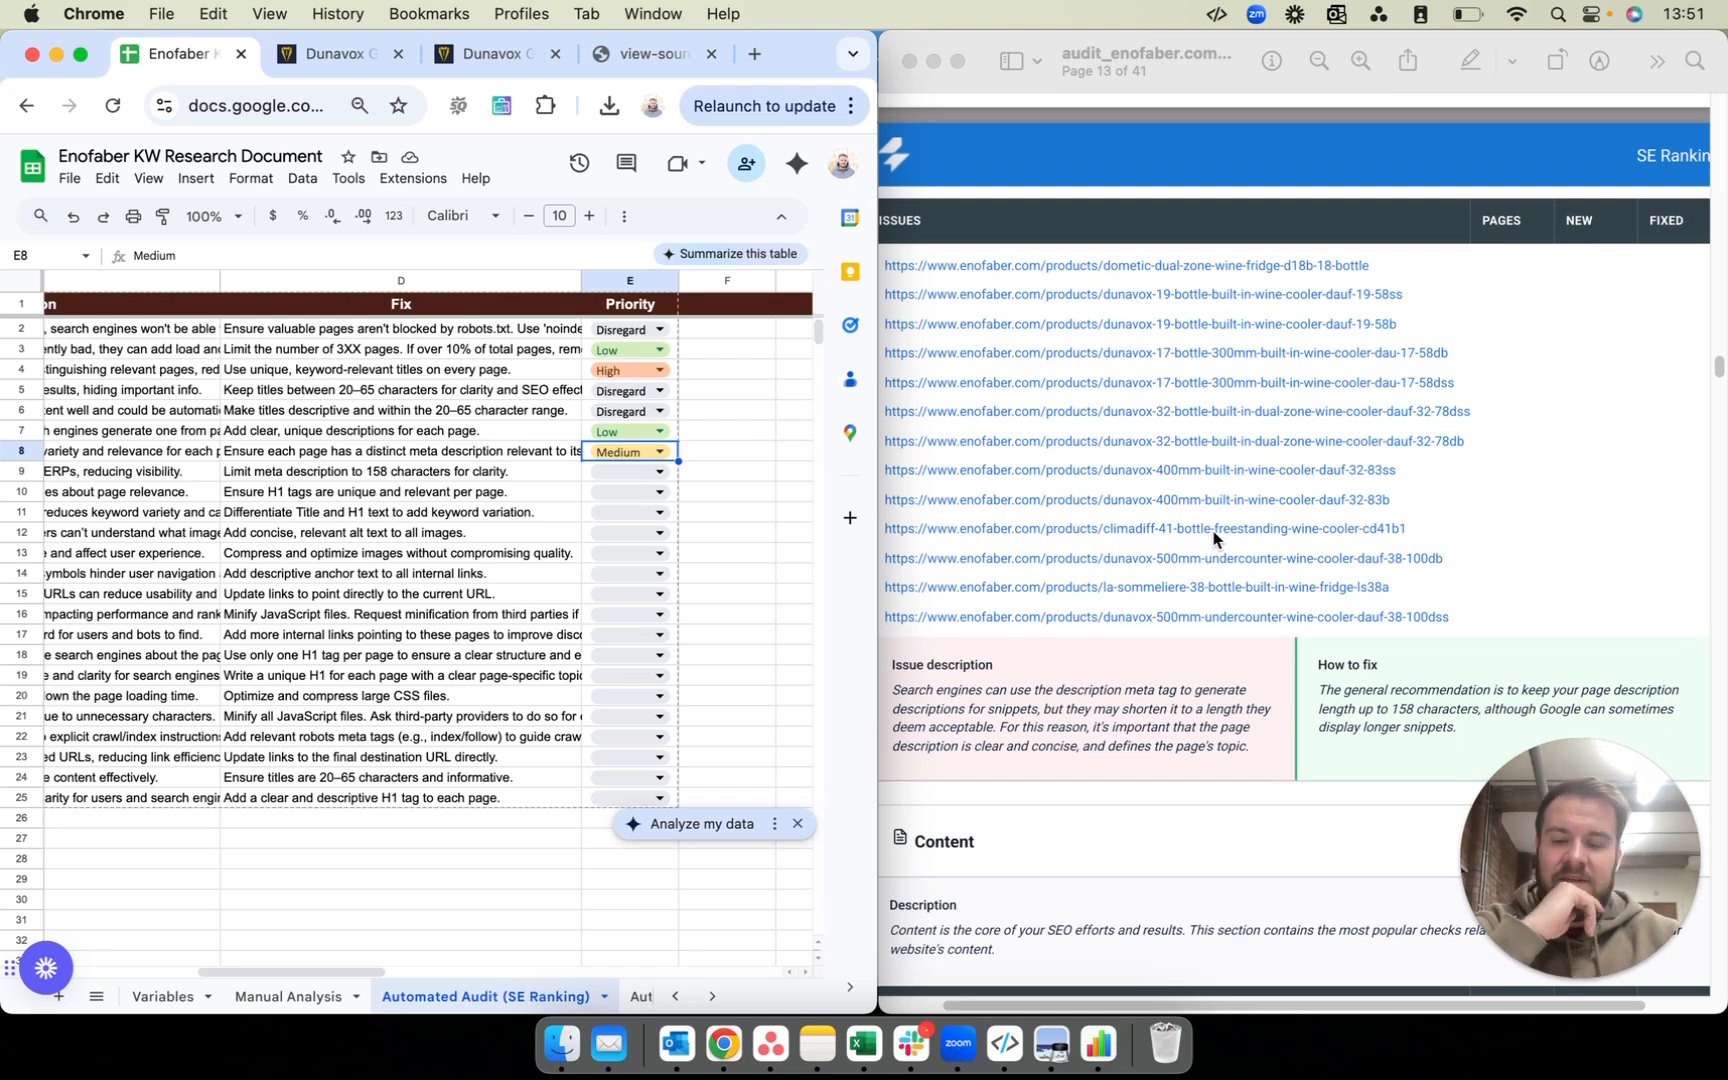
left_click(652, 491)
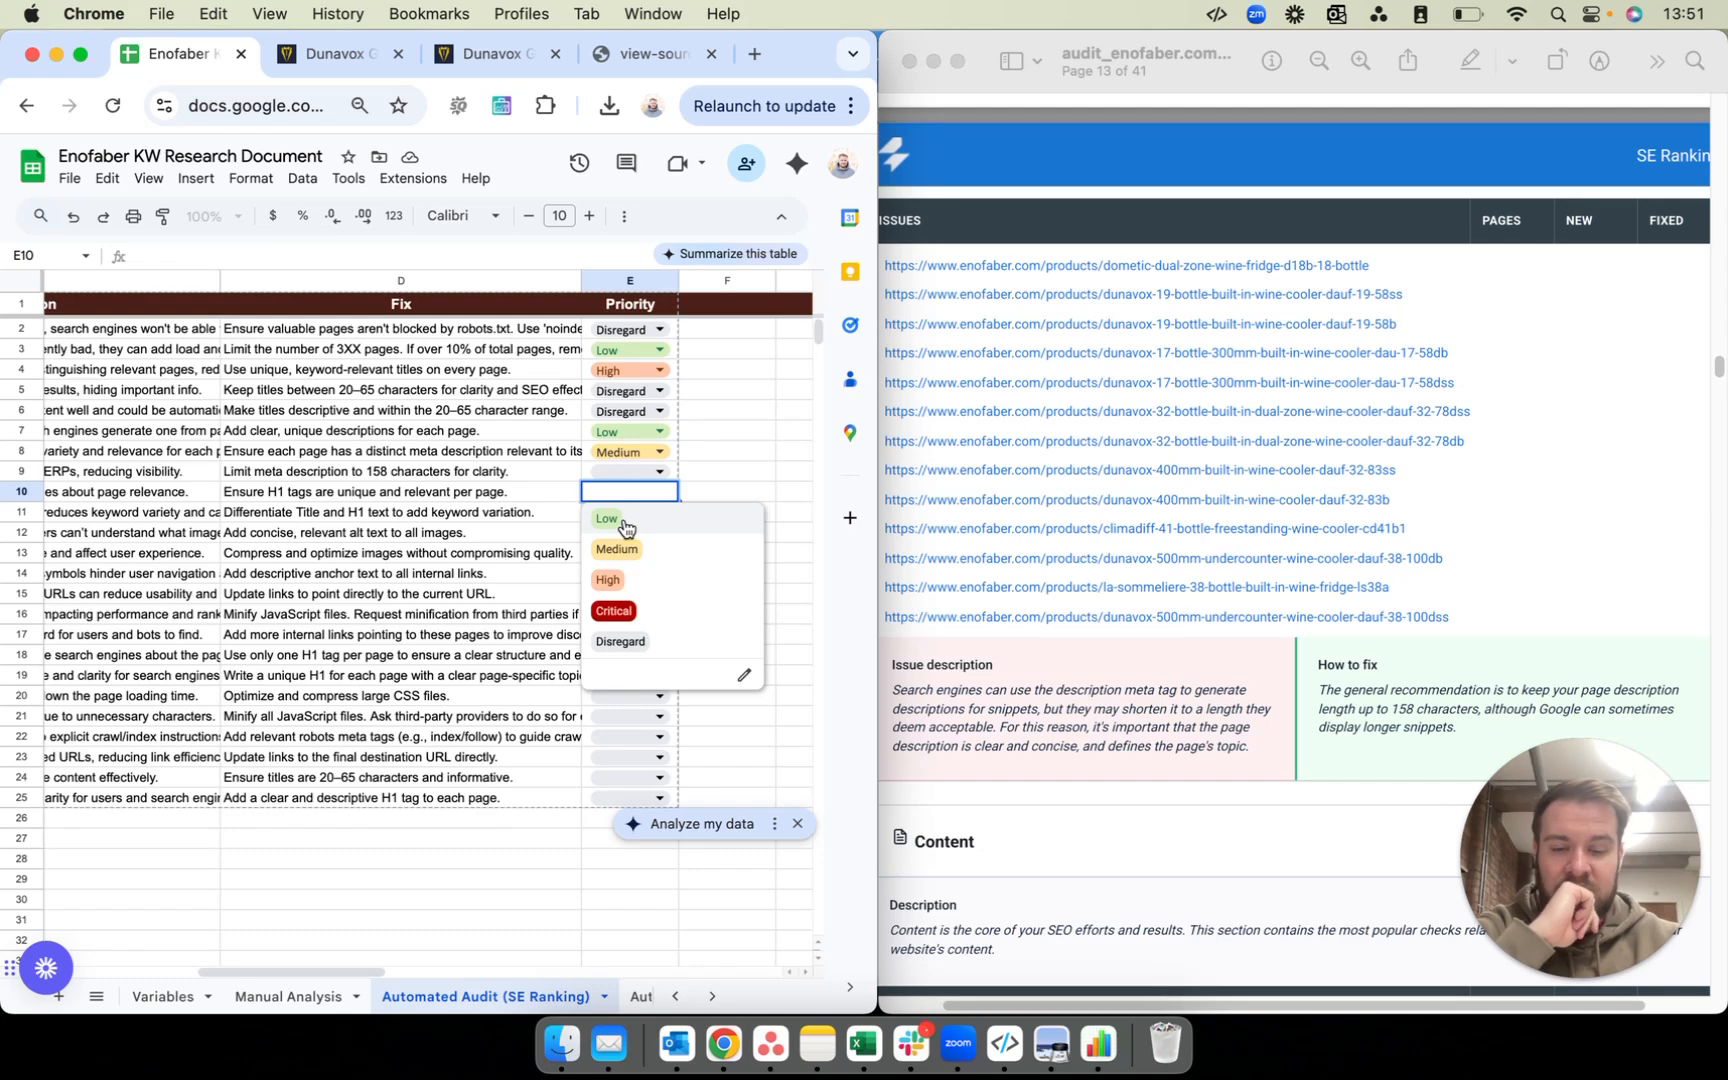
left_click(625, 527)
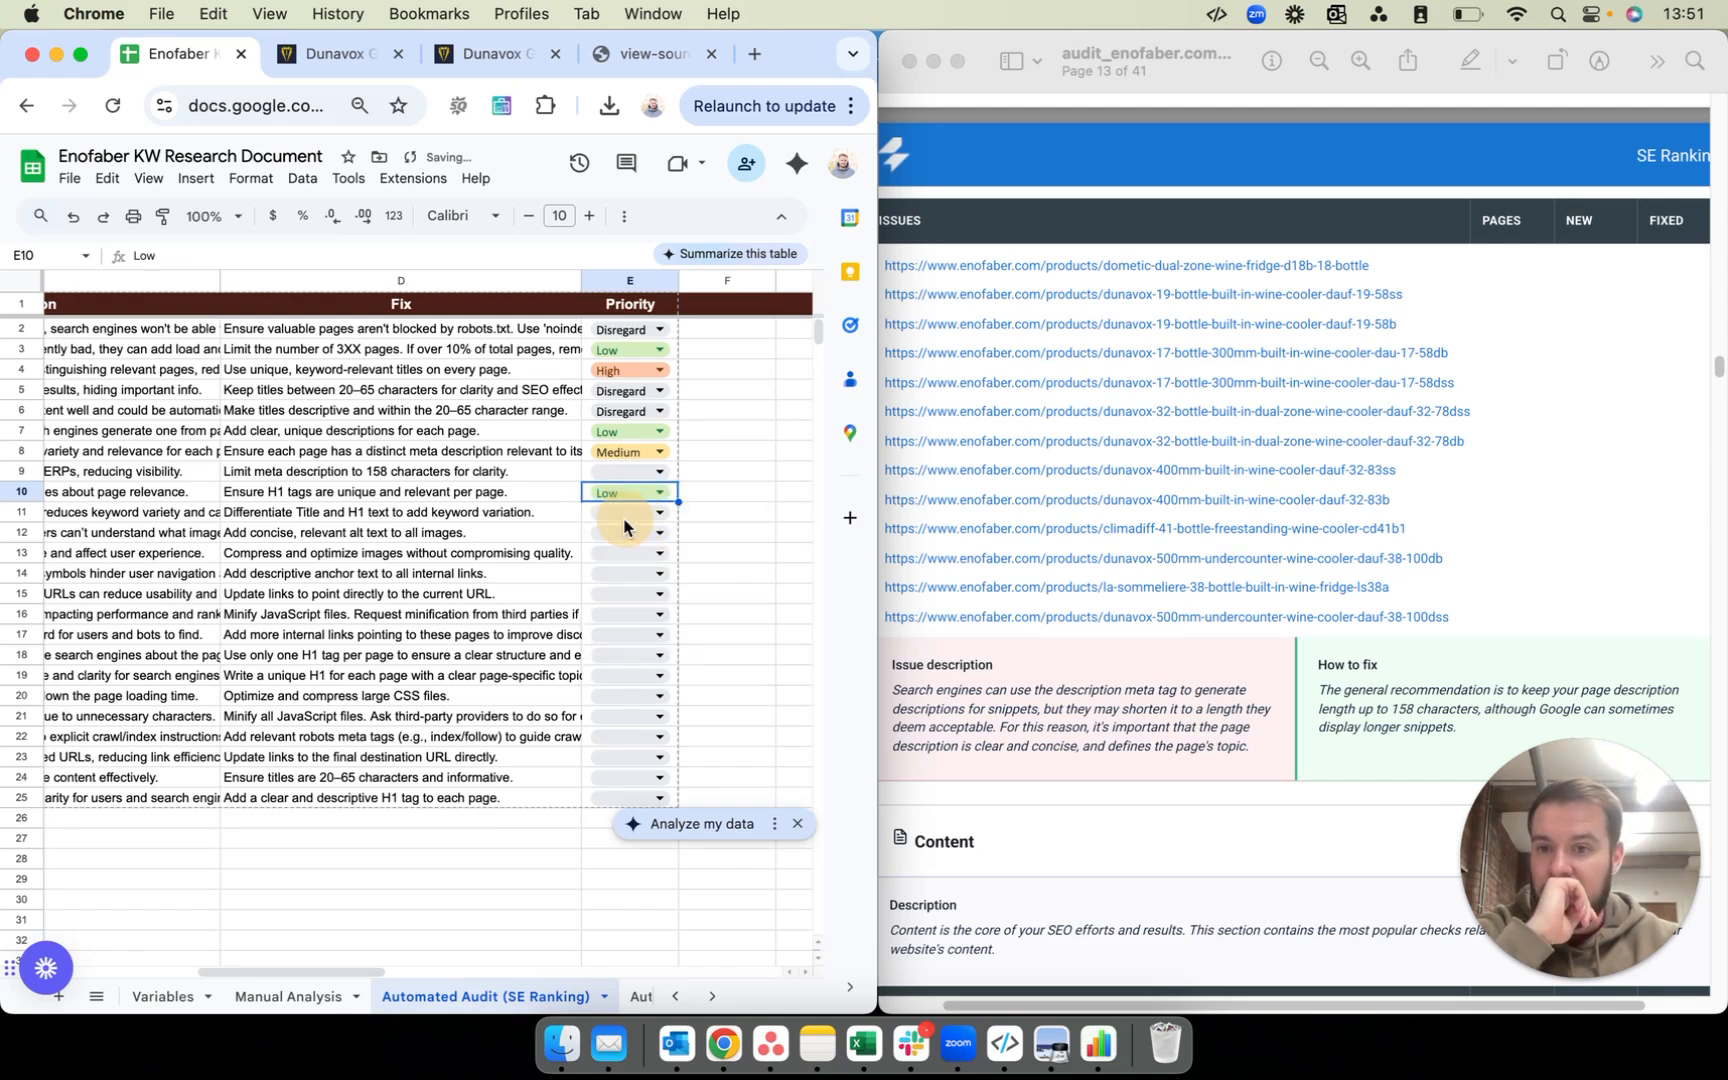
Step: Find the "H1 tag missing" issue in the audit PDF and compare it with the type, issue and fix recorded in row 10
scroll(1310, 548, "down", 5)
scroll(1310, 548, "down", 5)
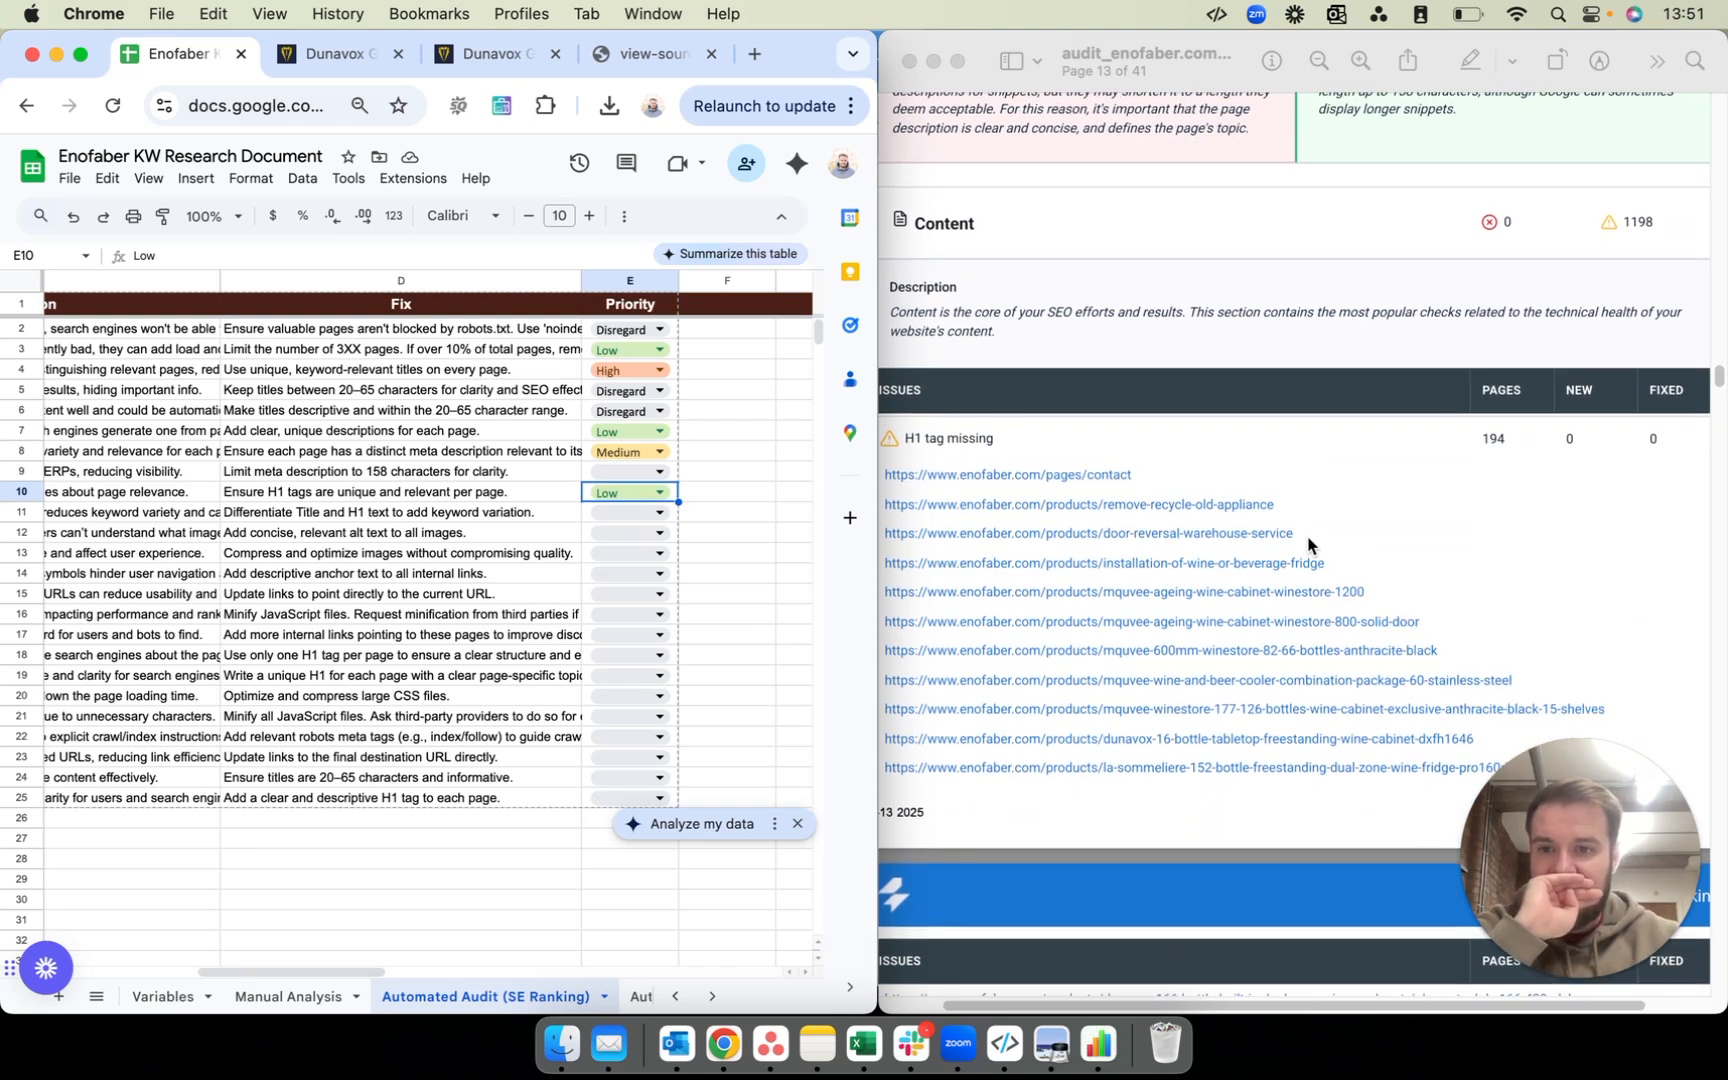
left_click(437, 495)
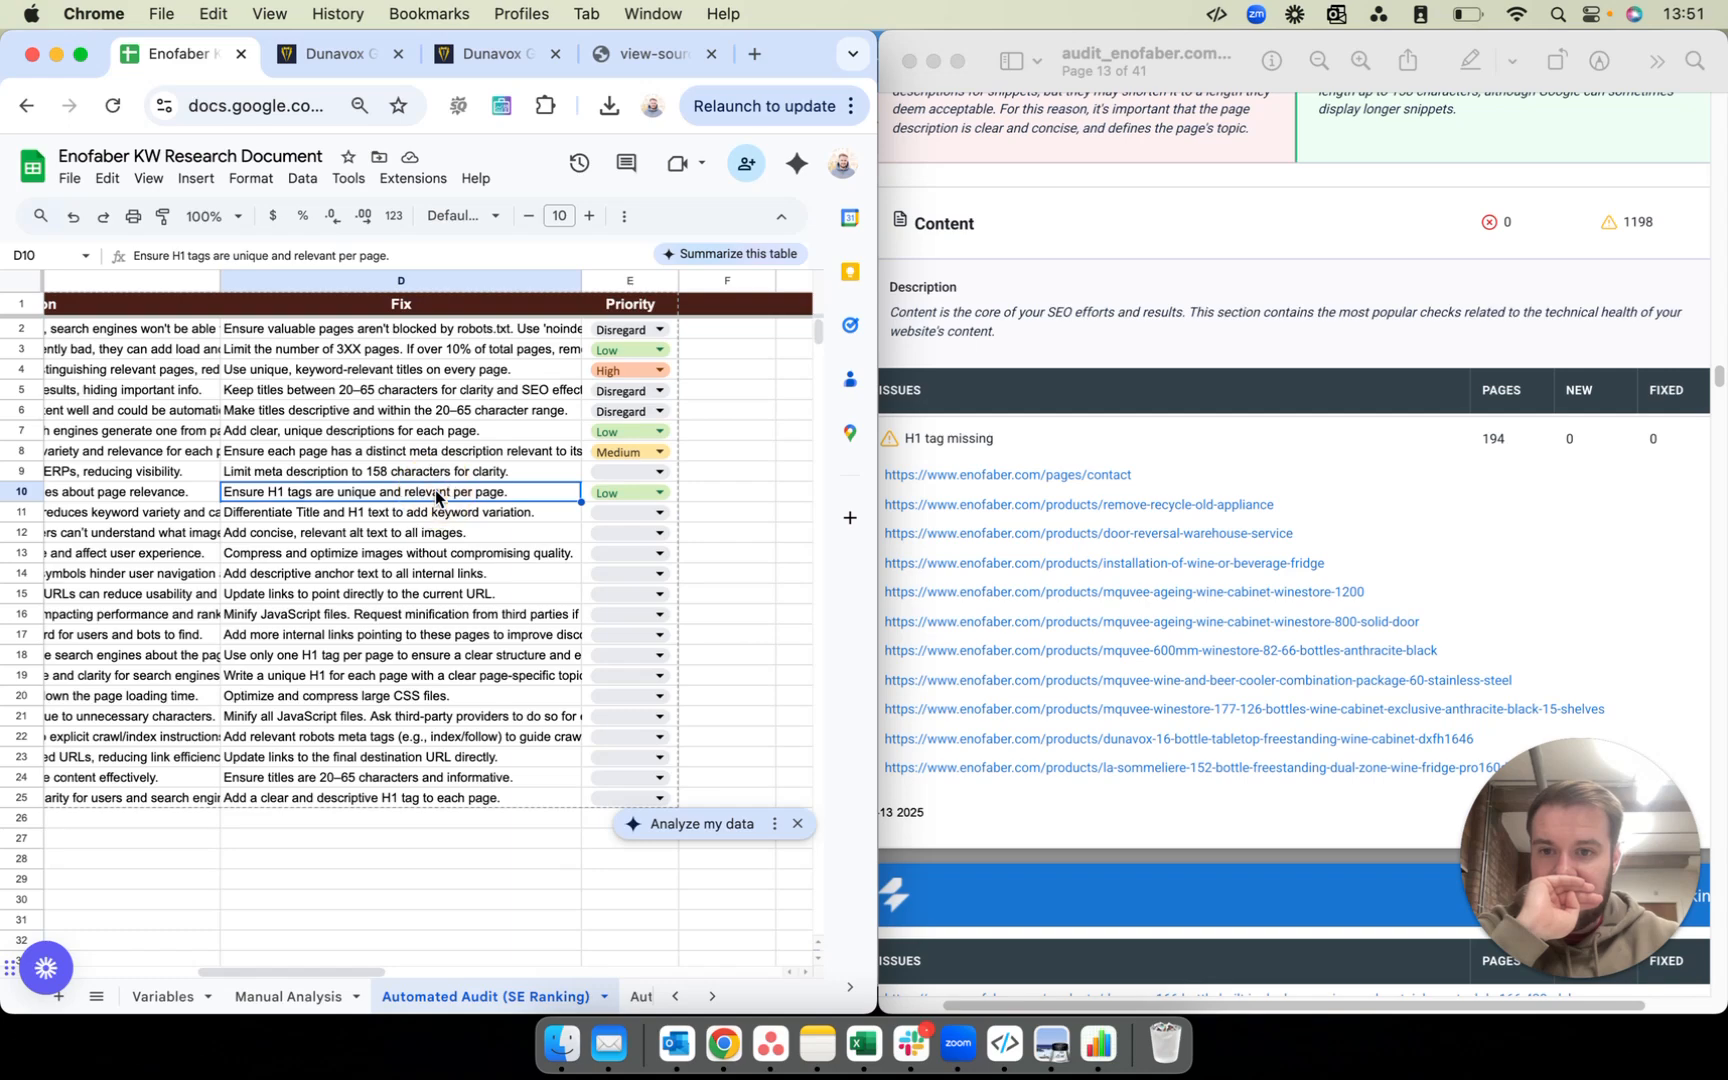
key("Left")
key("Left")
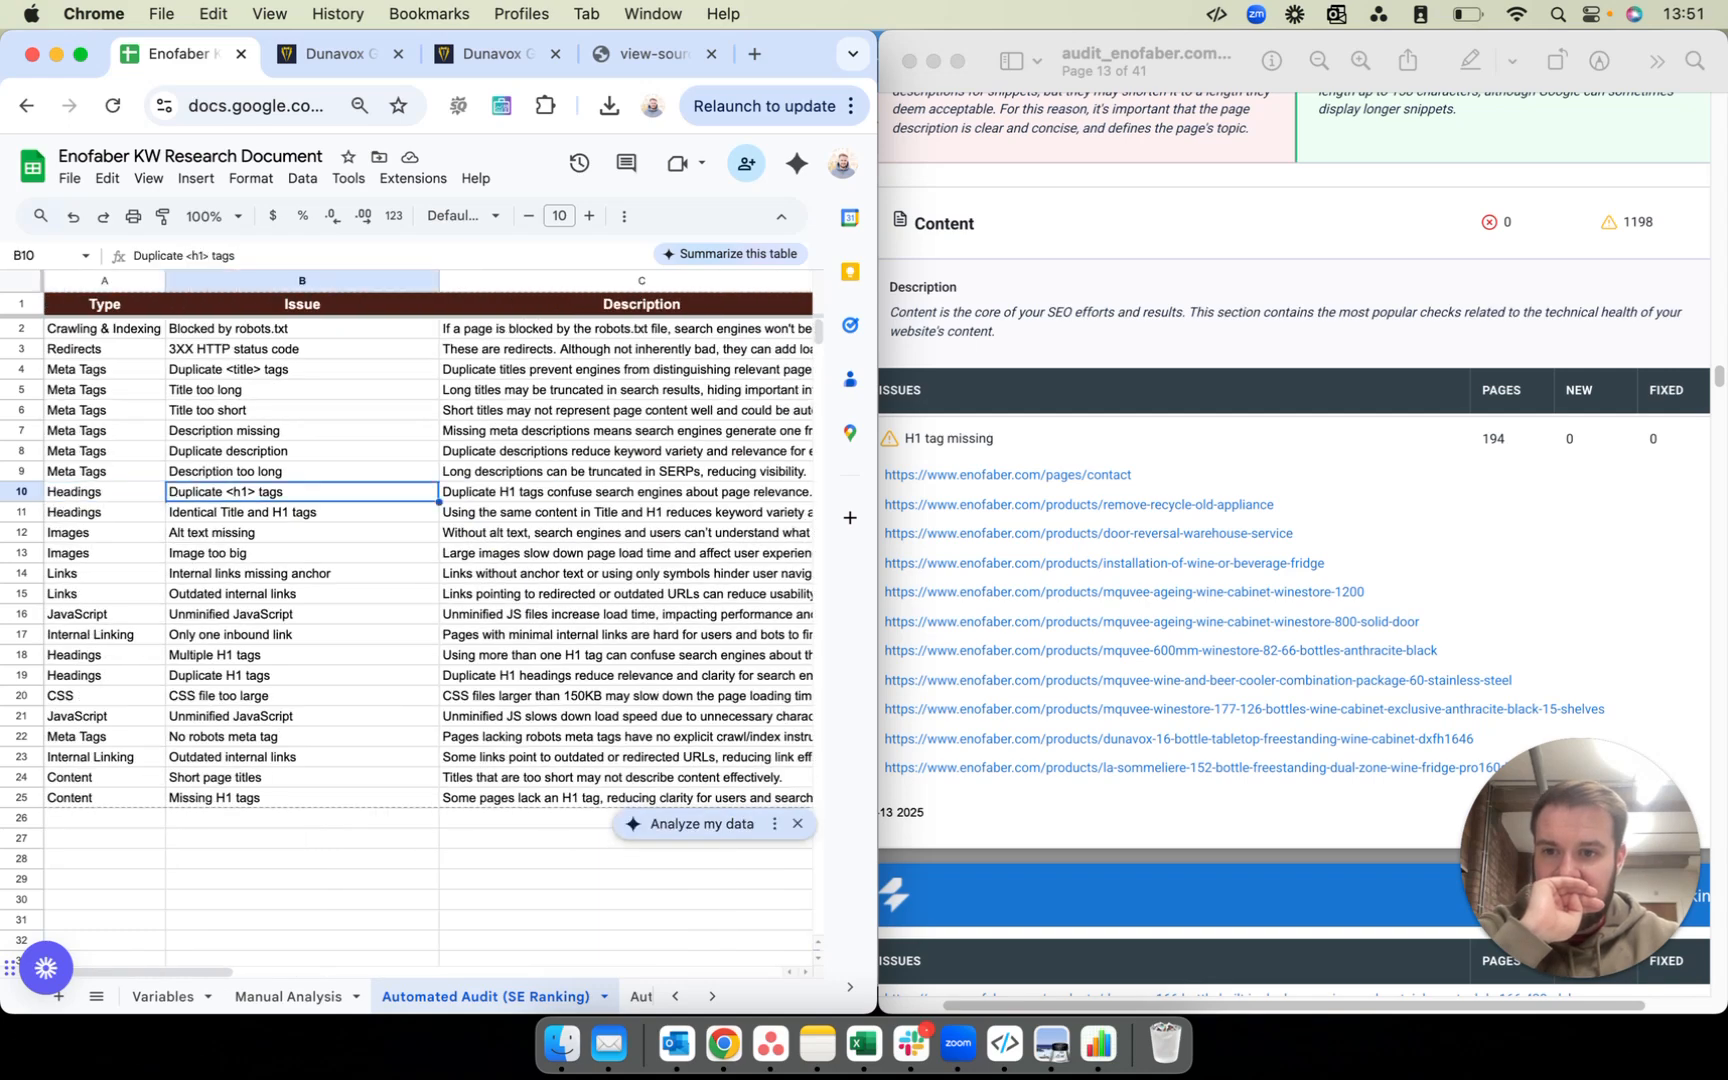
key("Right")
key("Right")
key("Right")
key("Right")
key("Left")
key("Left")
key("Left")
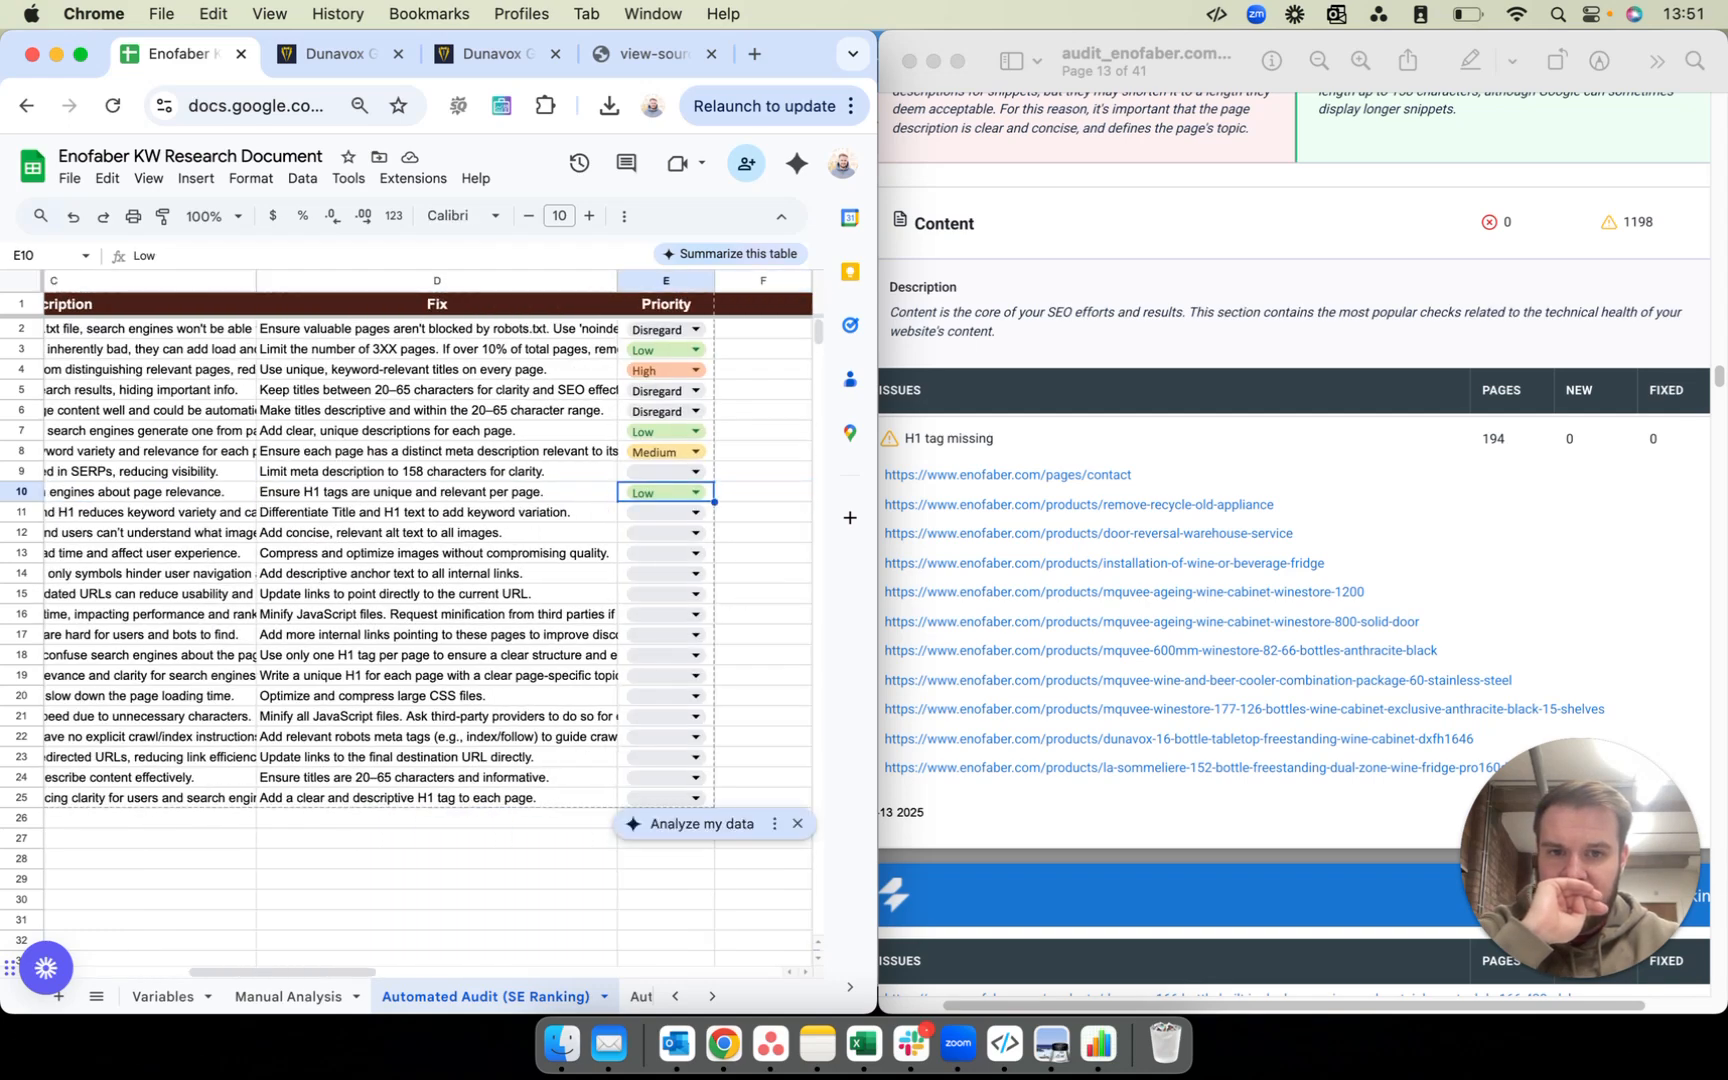
key("Left")
key("Left")
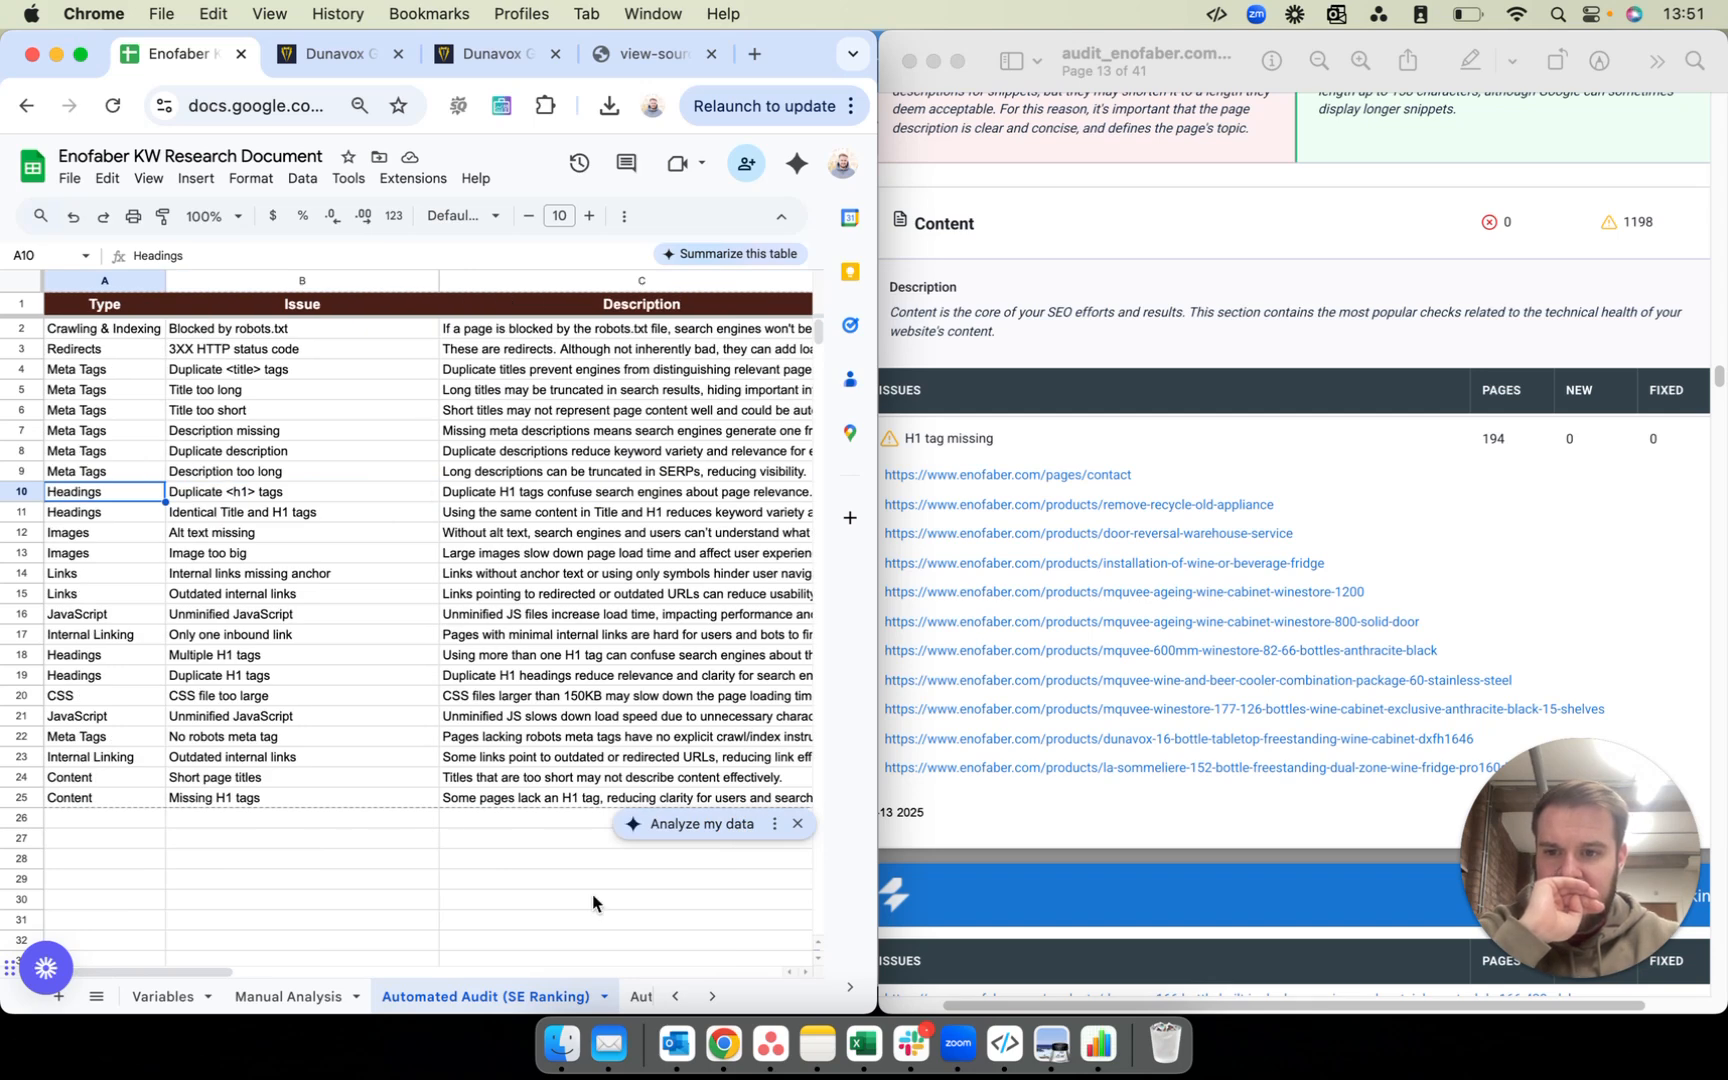
Step: Locate the "Missing H1 tags" entry in row 25 and look through the pages listed under "H1 tag missing" in the audit PDF
left_click(330, 798)
key("Right")
key("Right")
key("Right")
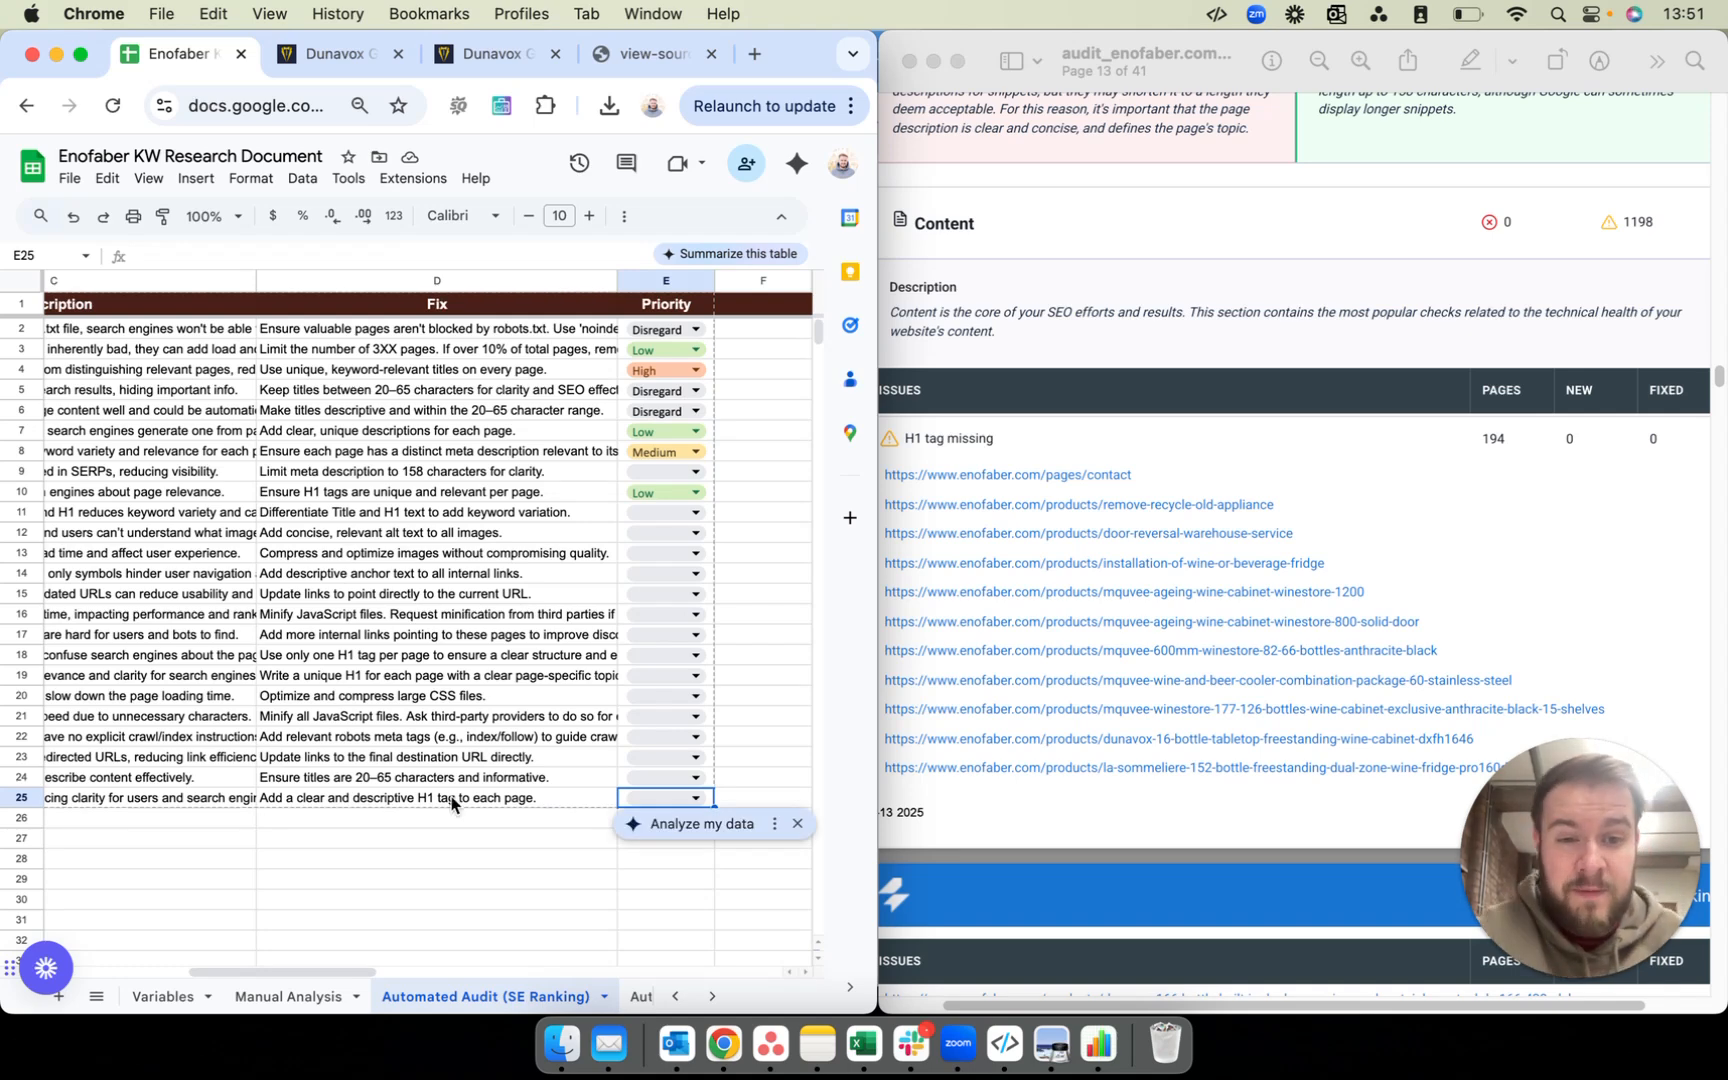
scroll(1138, 748, "down", 2)
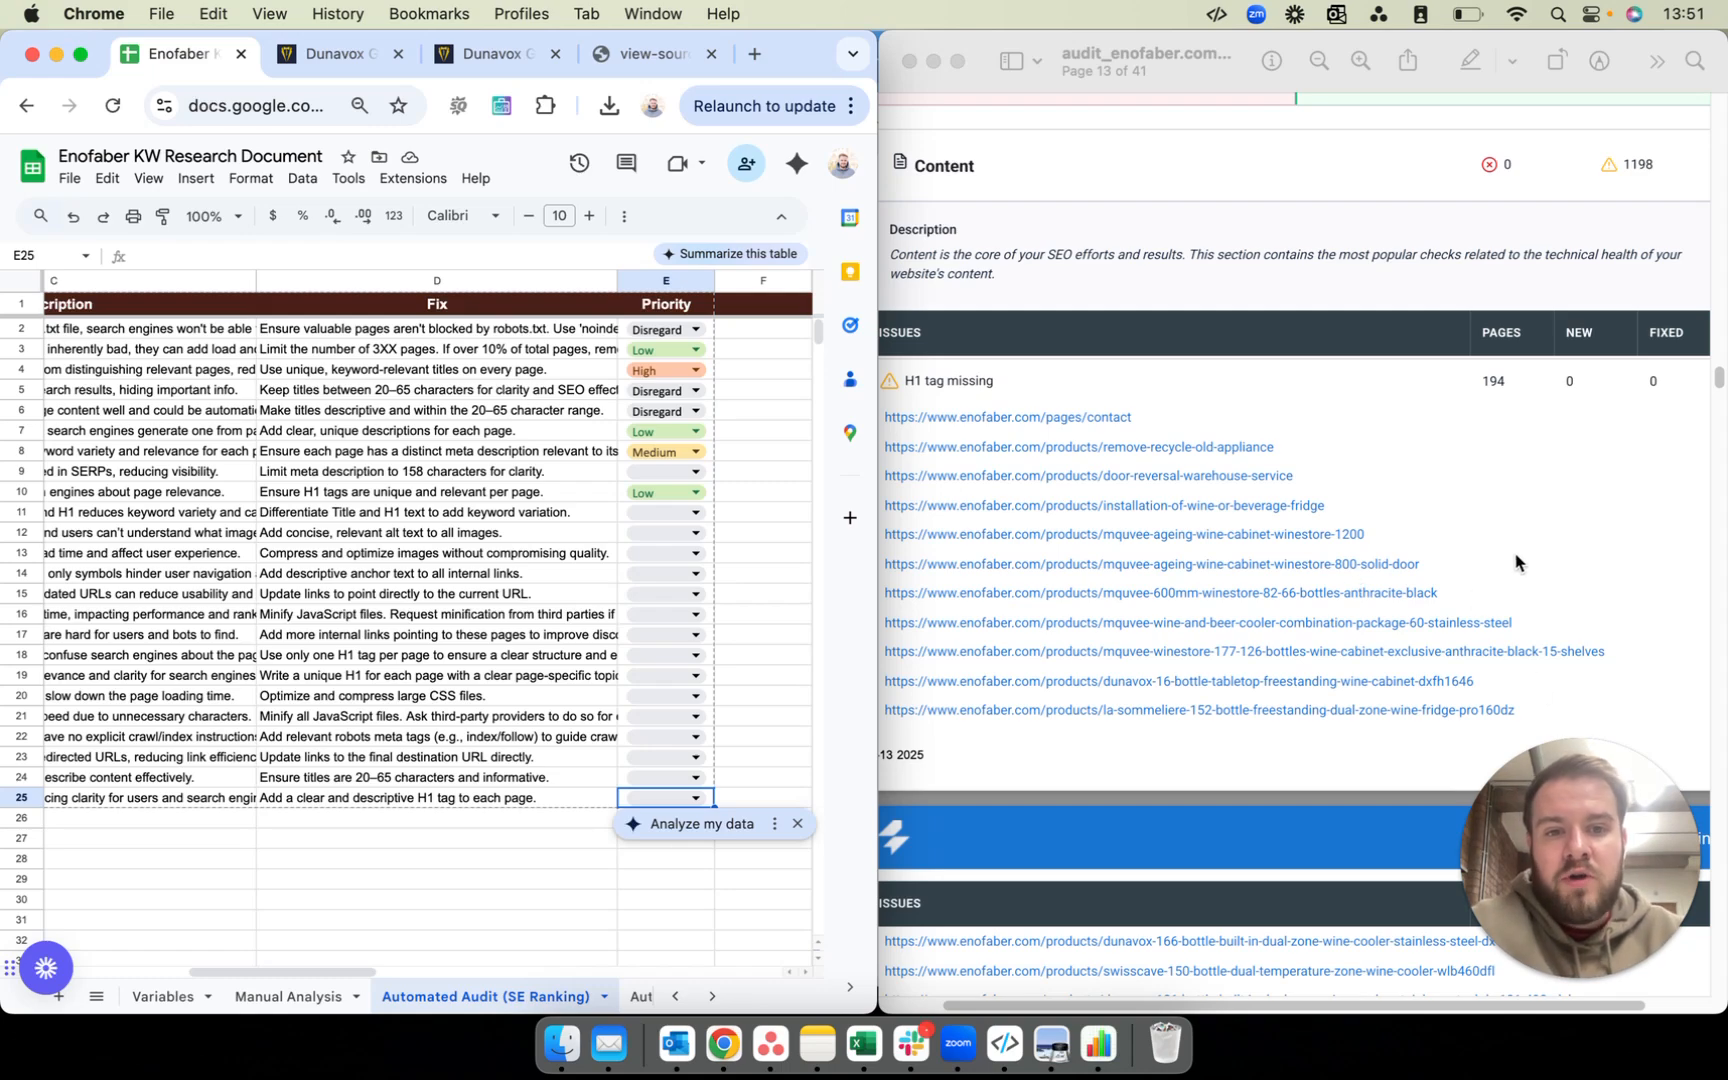
scroll(1440, 563, "down", 10)
scroll(1420, 574, "down", 5)
scroll(1411, 583, "up", 8)
scroll(1411, 581, "up", 6)
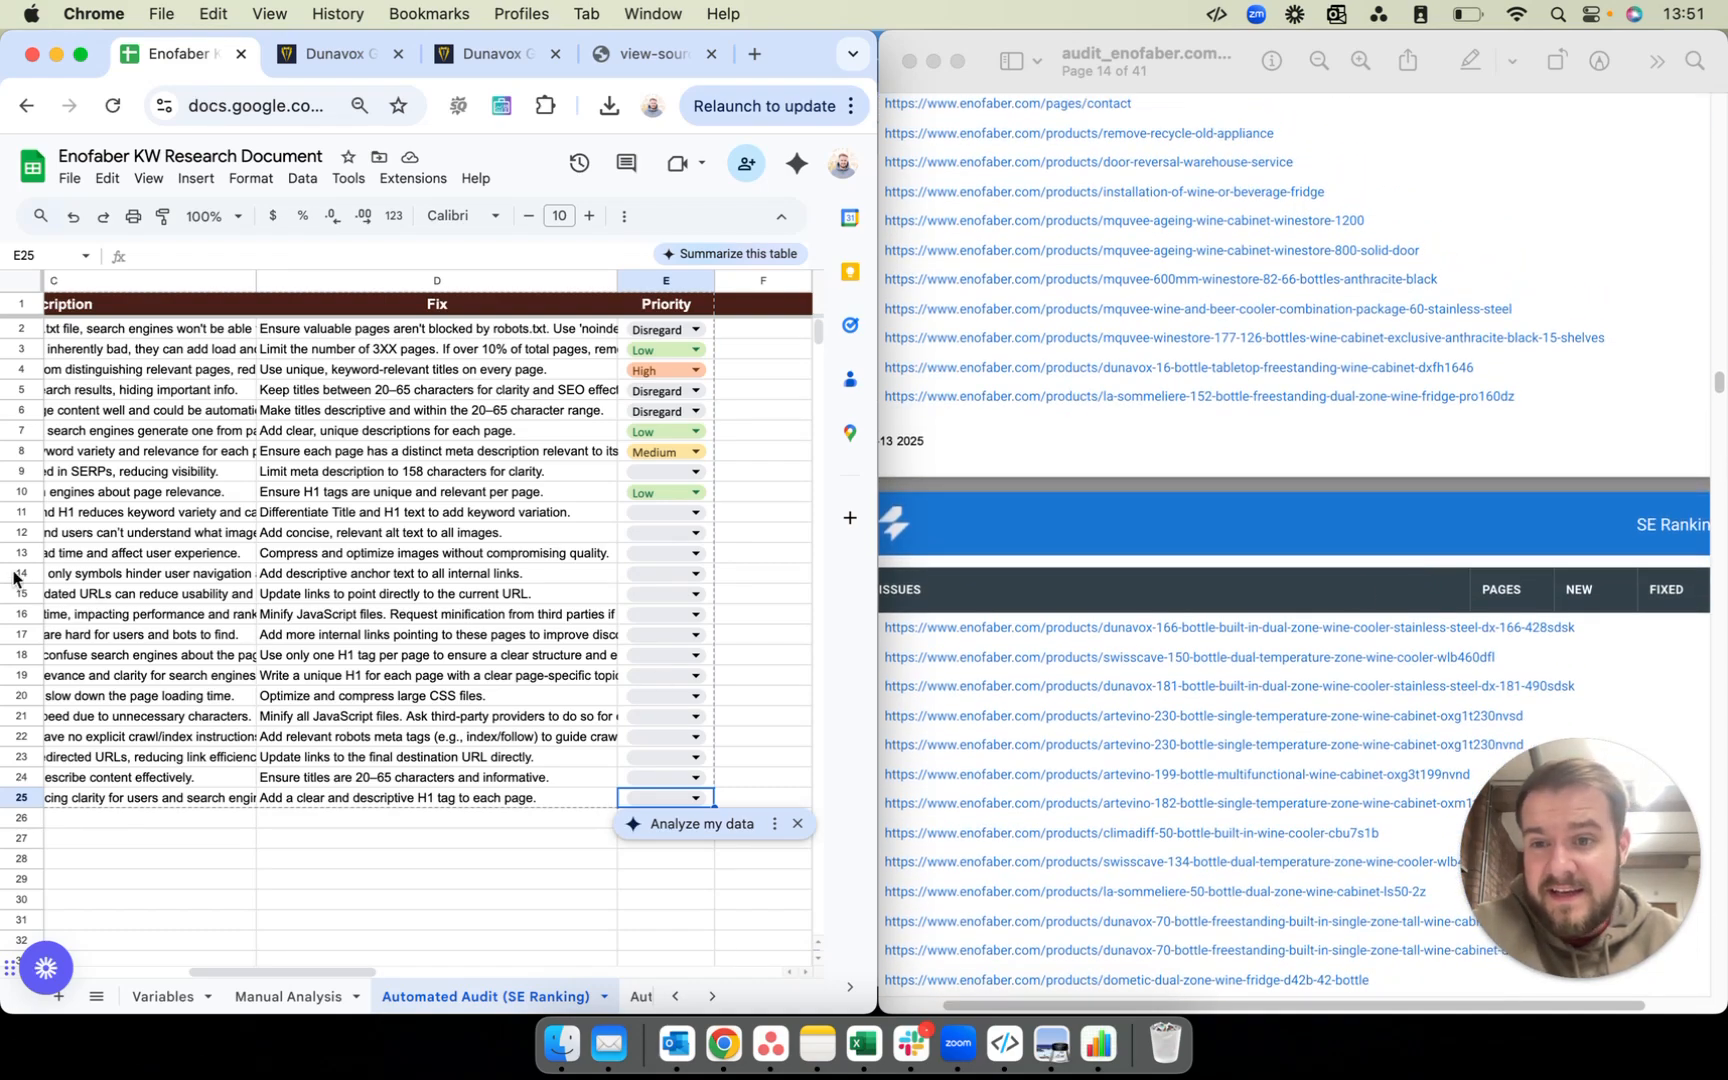
Step: Compare the "Identical Title and H1 tags" entry in row 11 with the description and fix recorded for "Missing H1 tags" in row 25
left_click(150, 512)
scroll(150, 512, "left", 5)
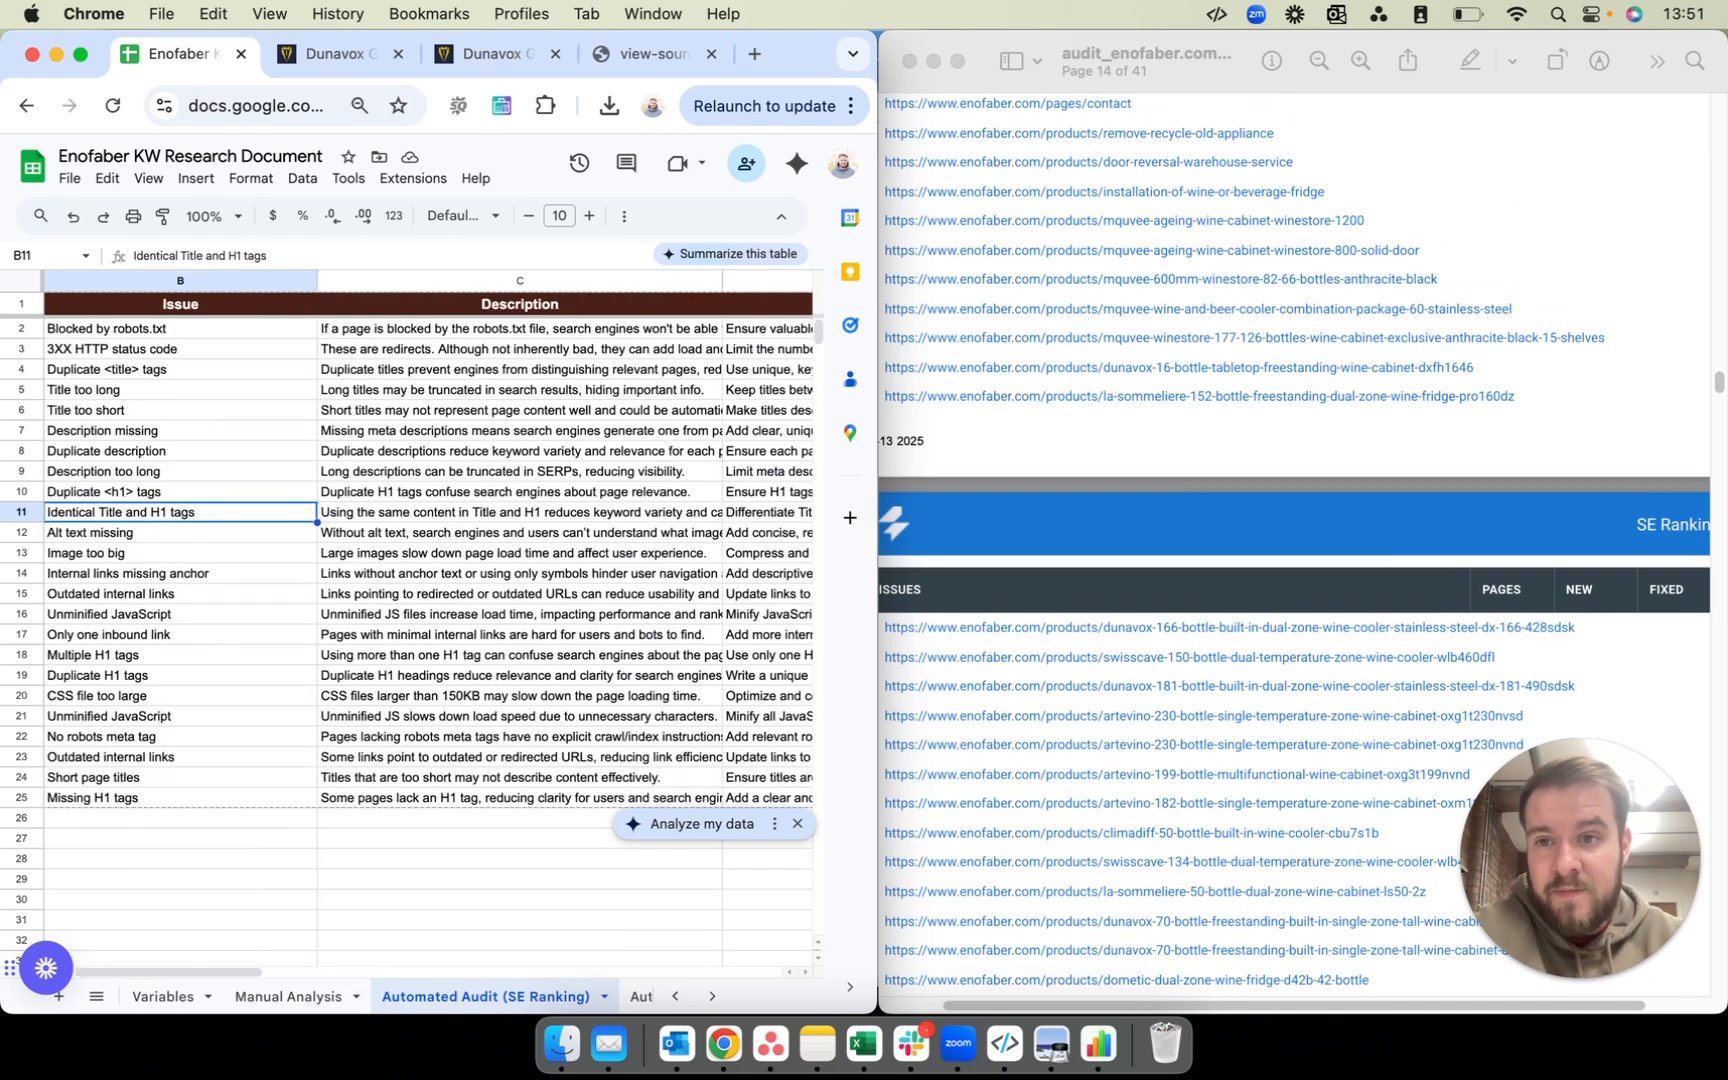
left_click(535, 800)
key("Right")
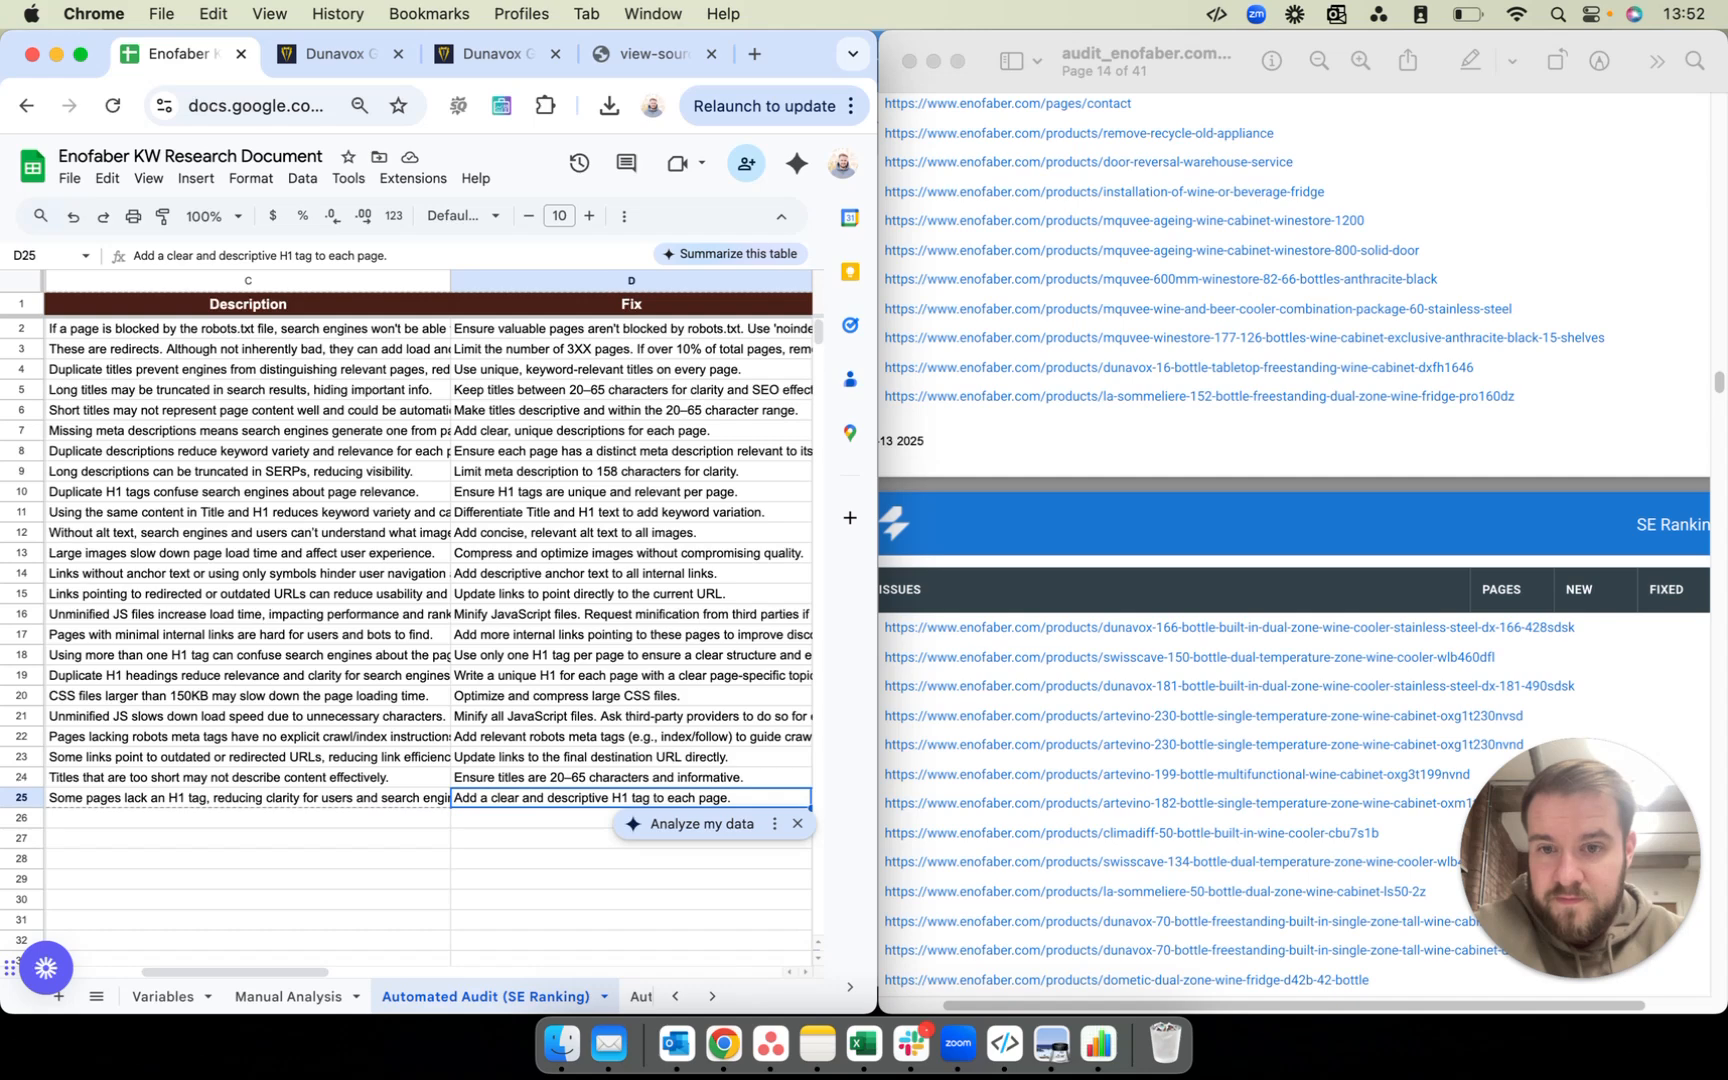
key("Right")
key("Left")
key("Left")
key("Left")
key("Right")
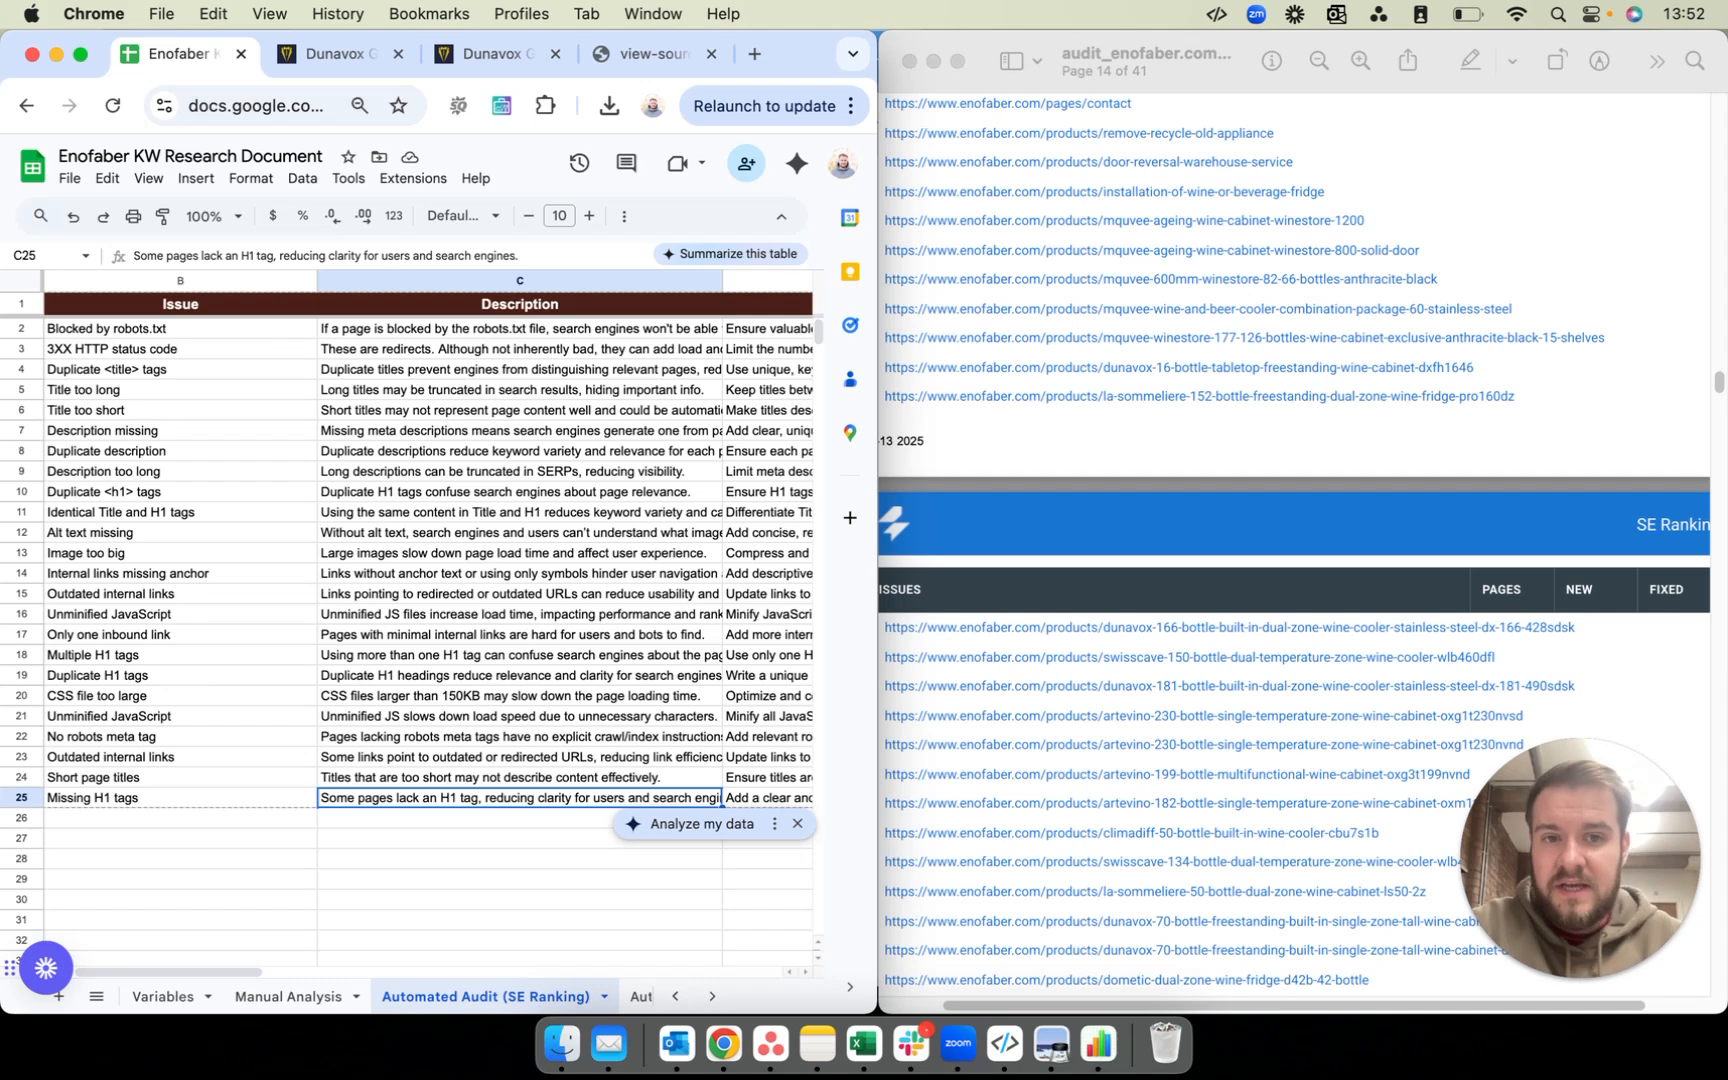
Step: Browse the audit PDF's pages with missing H1 tags and open the climadiff-264-bottle-ageing-wine-cabinet-reserve-275 product page in Google Chrome
scroll(1430, 440, "up", 4)
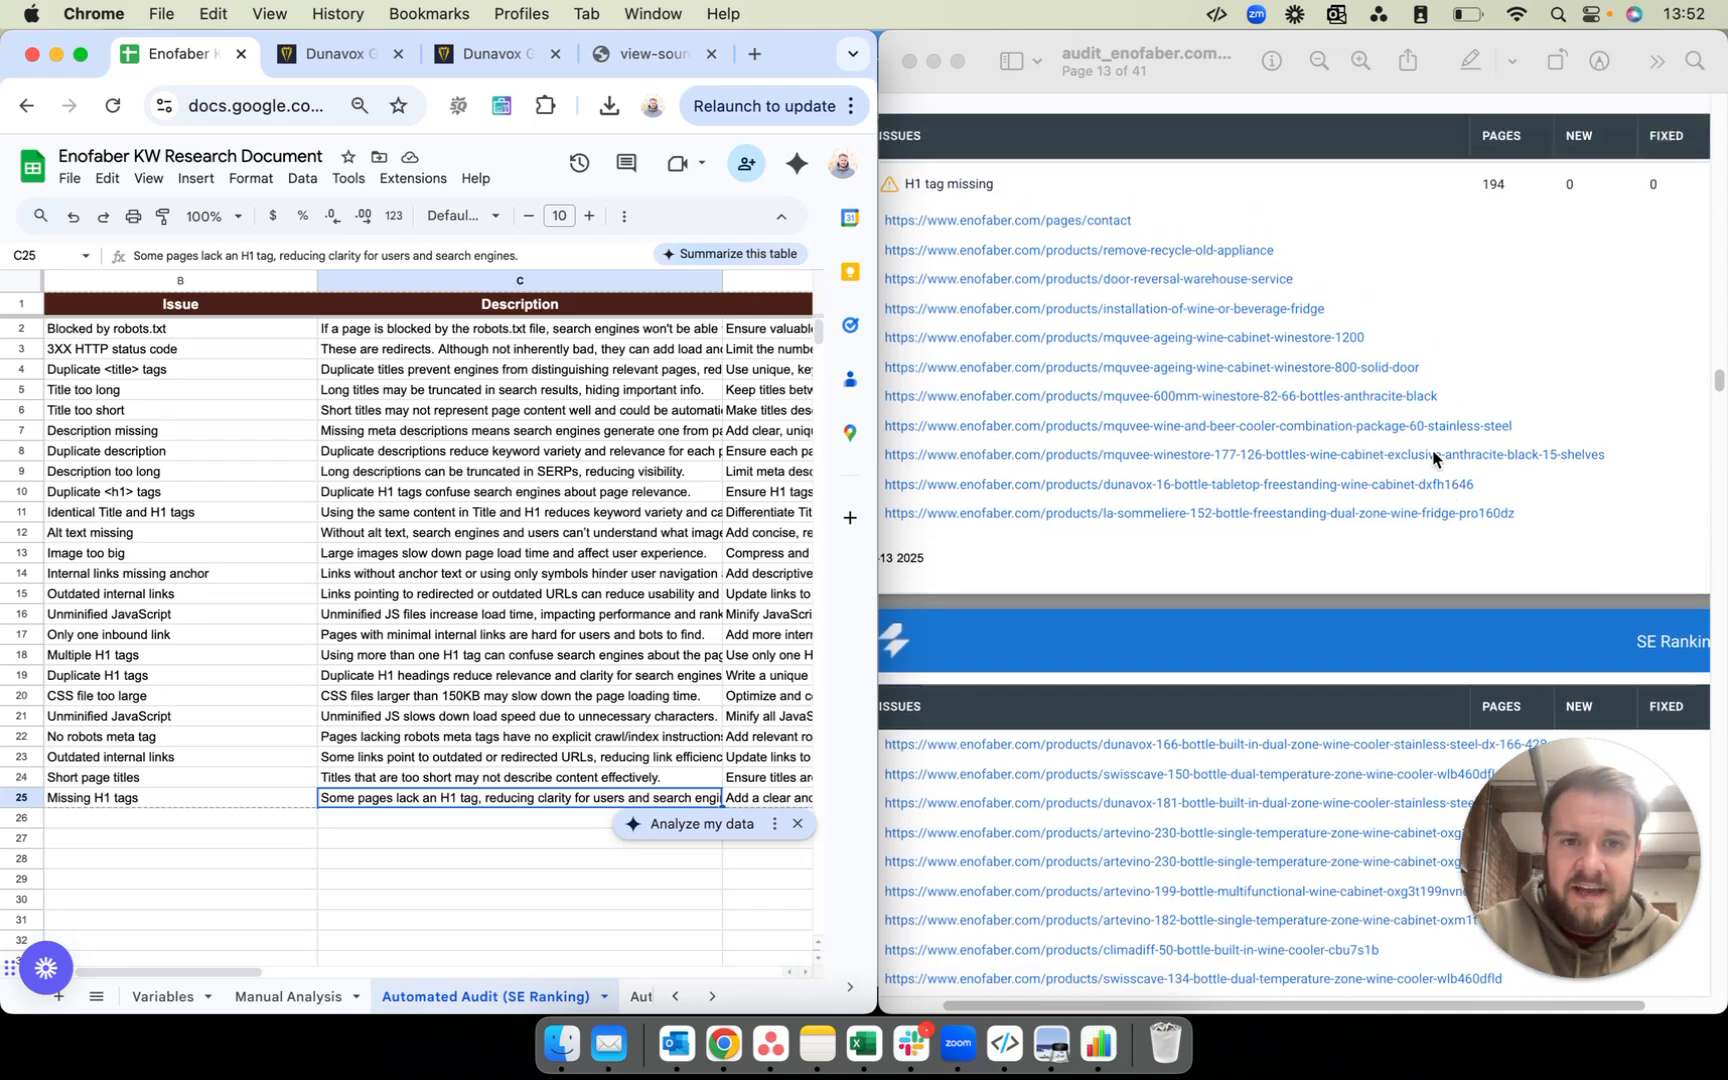
scroll(1100, 380, "down", 10)
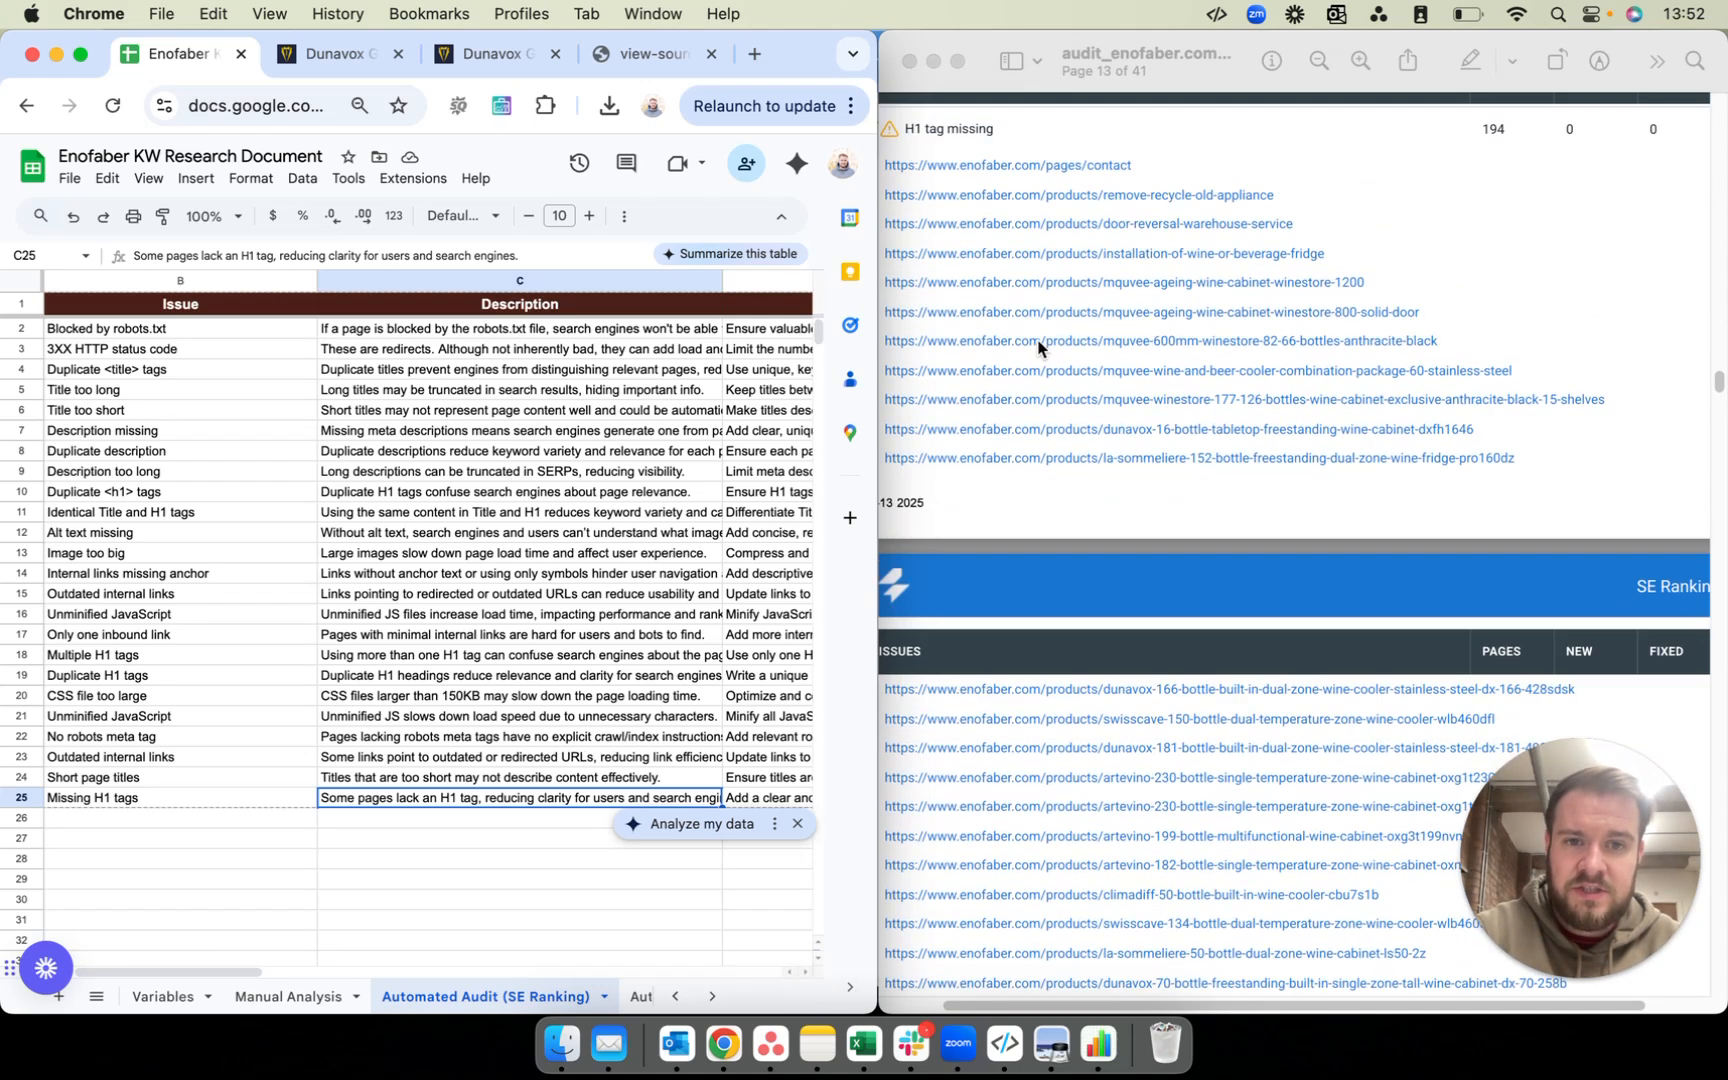
scroll(1036, 370, "down", 15)
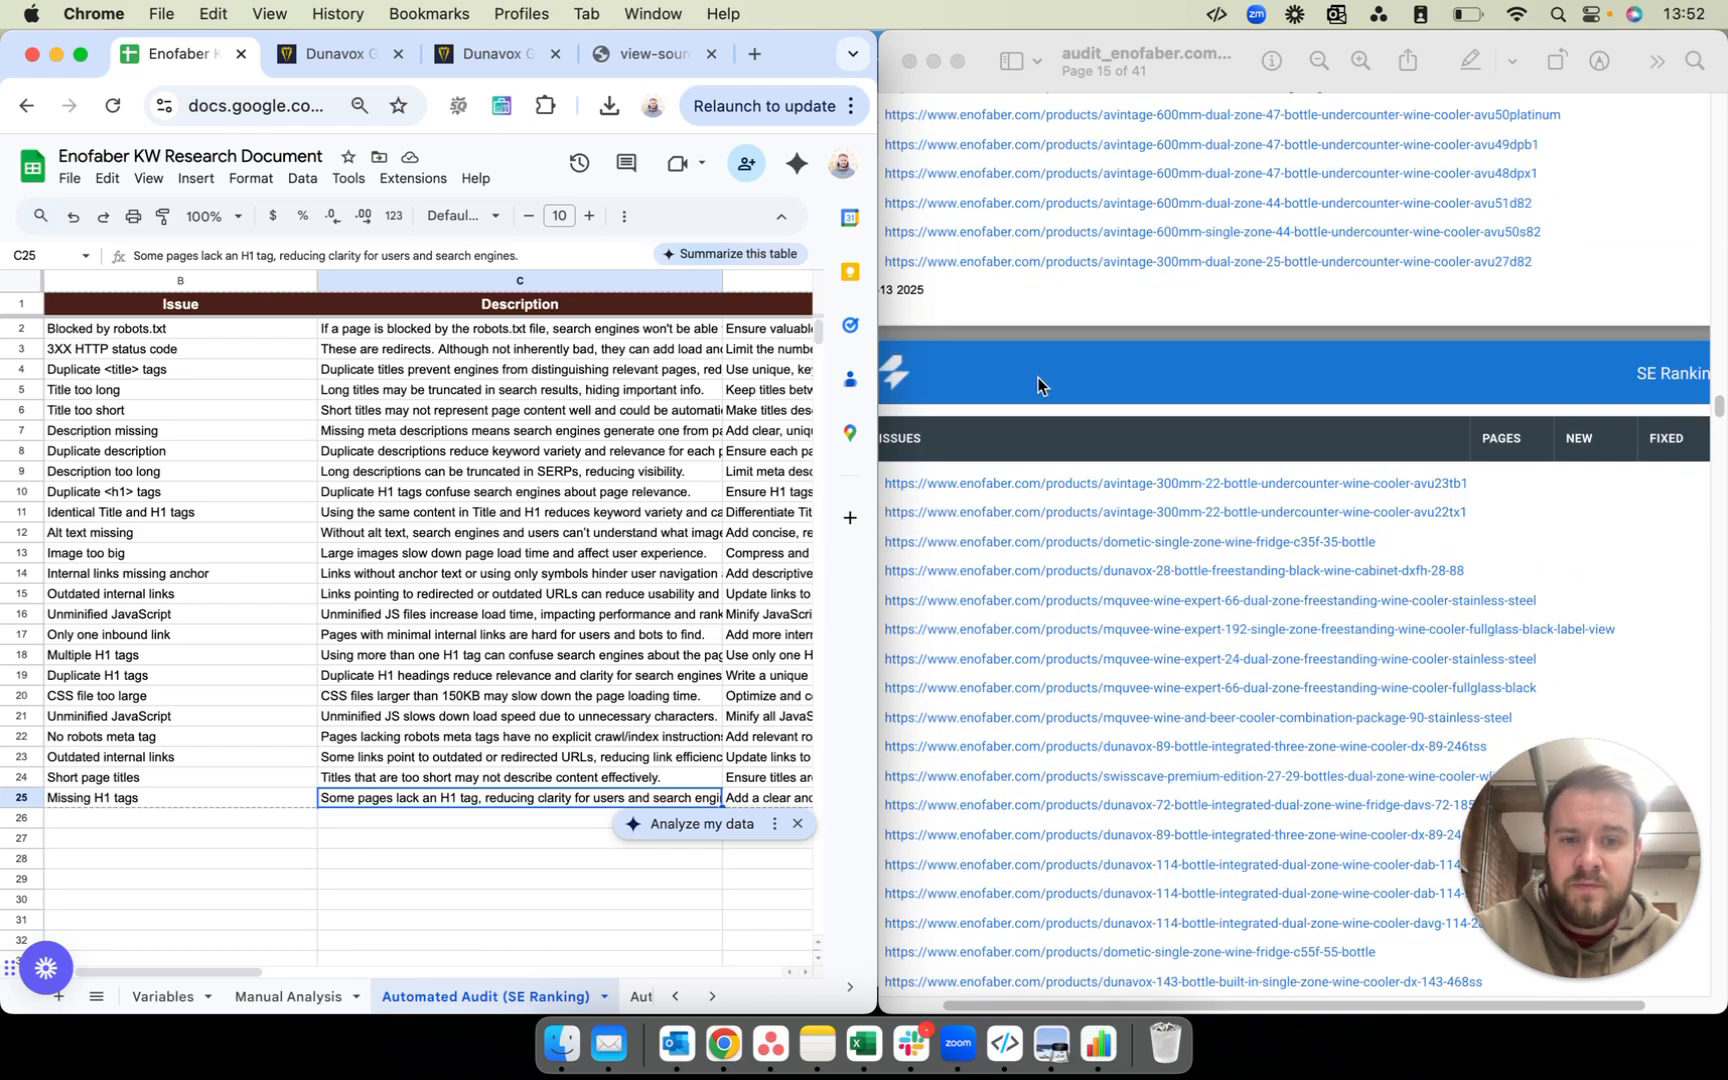
scroll(1050, 378, "down", 4)
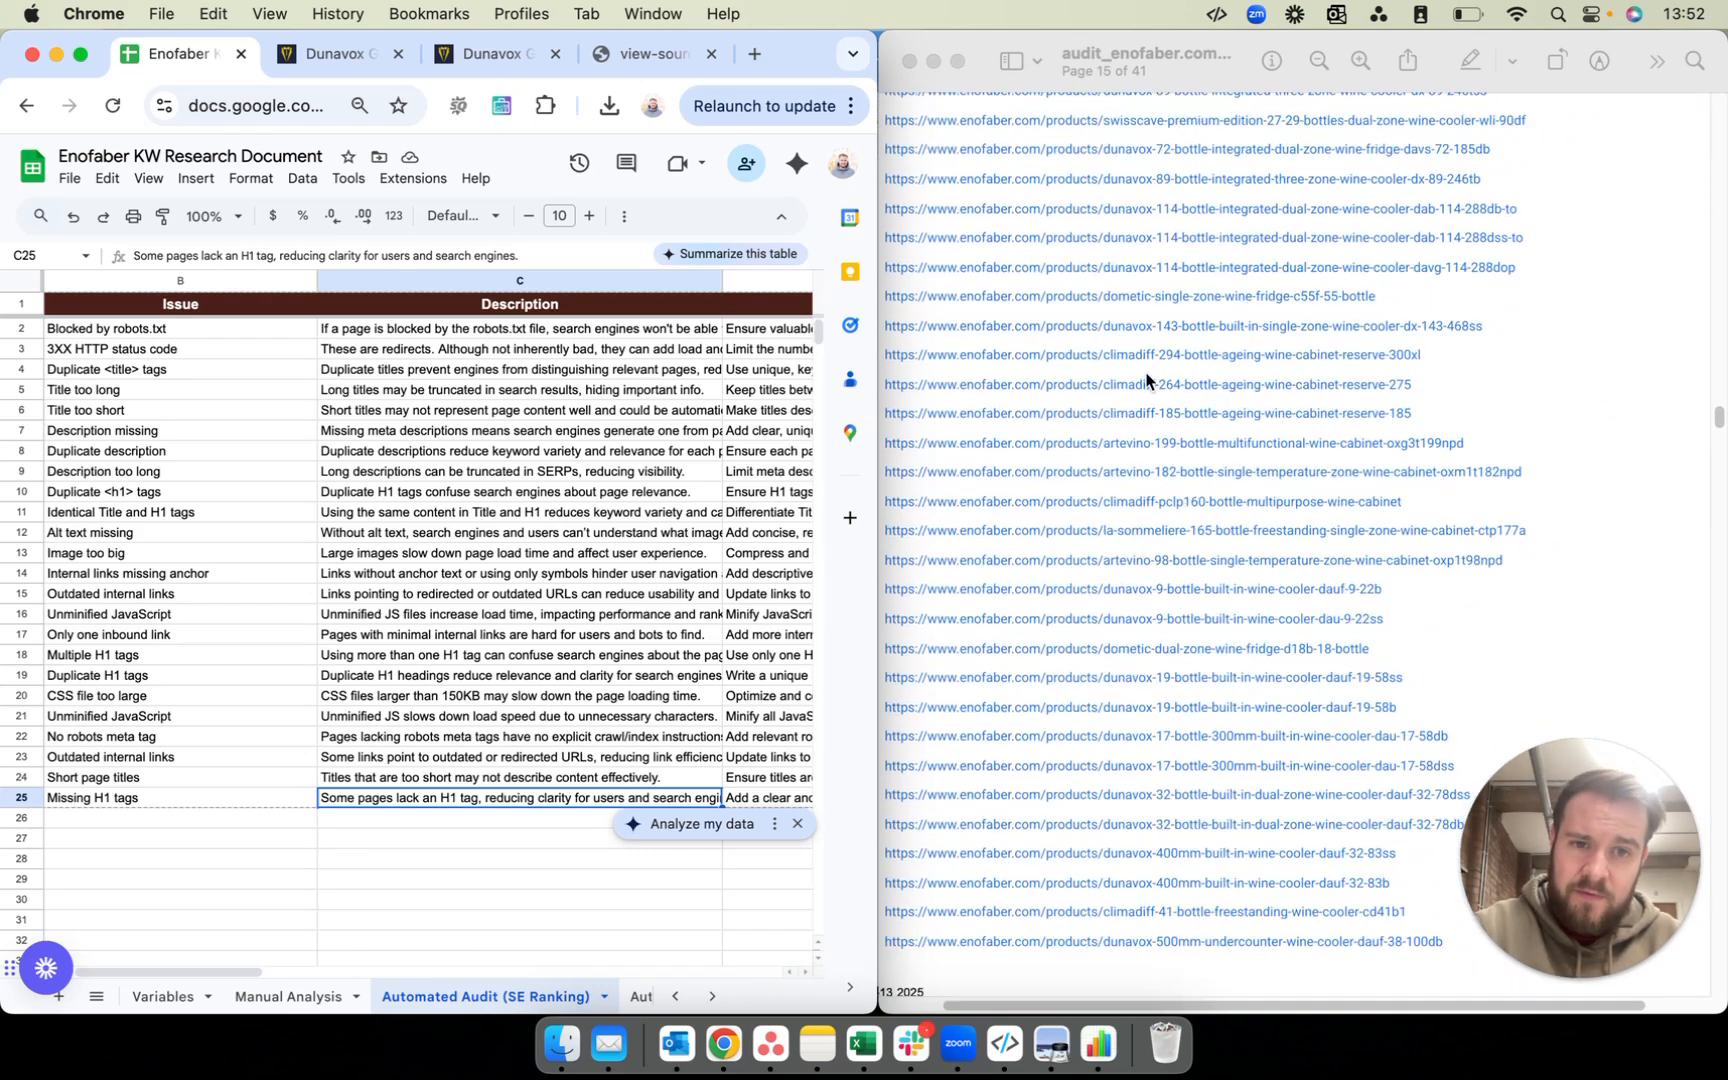
left_click(1147, 380)
left_click(1122, 386)
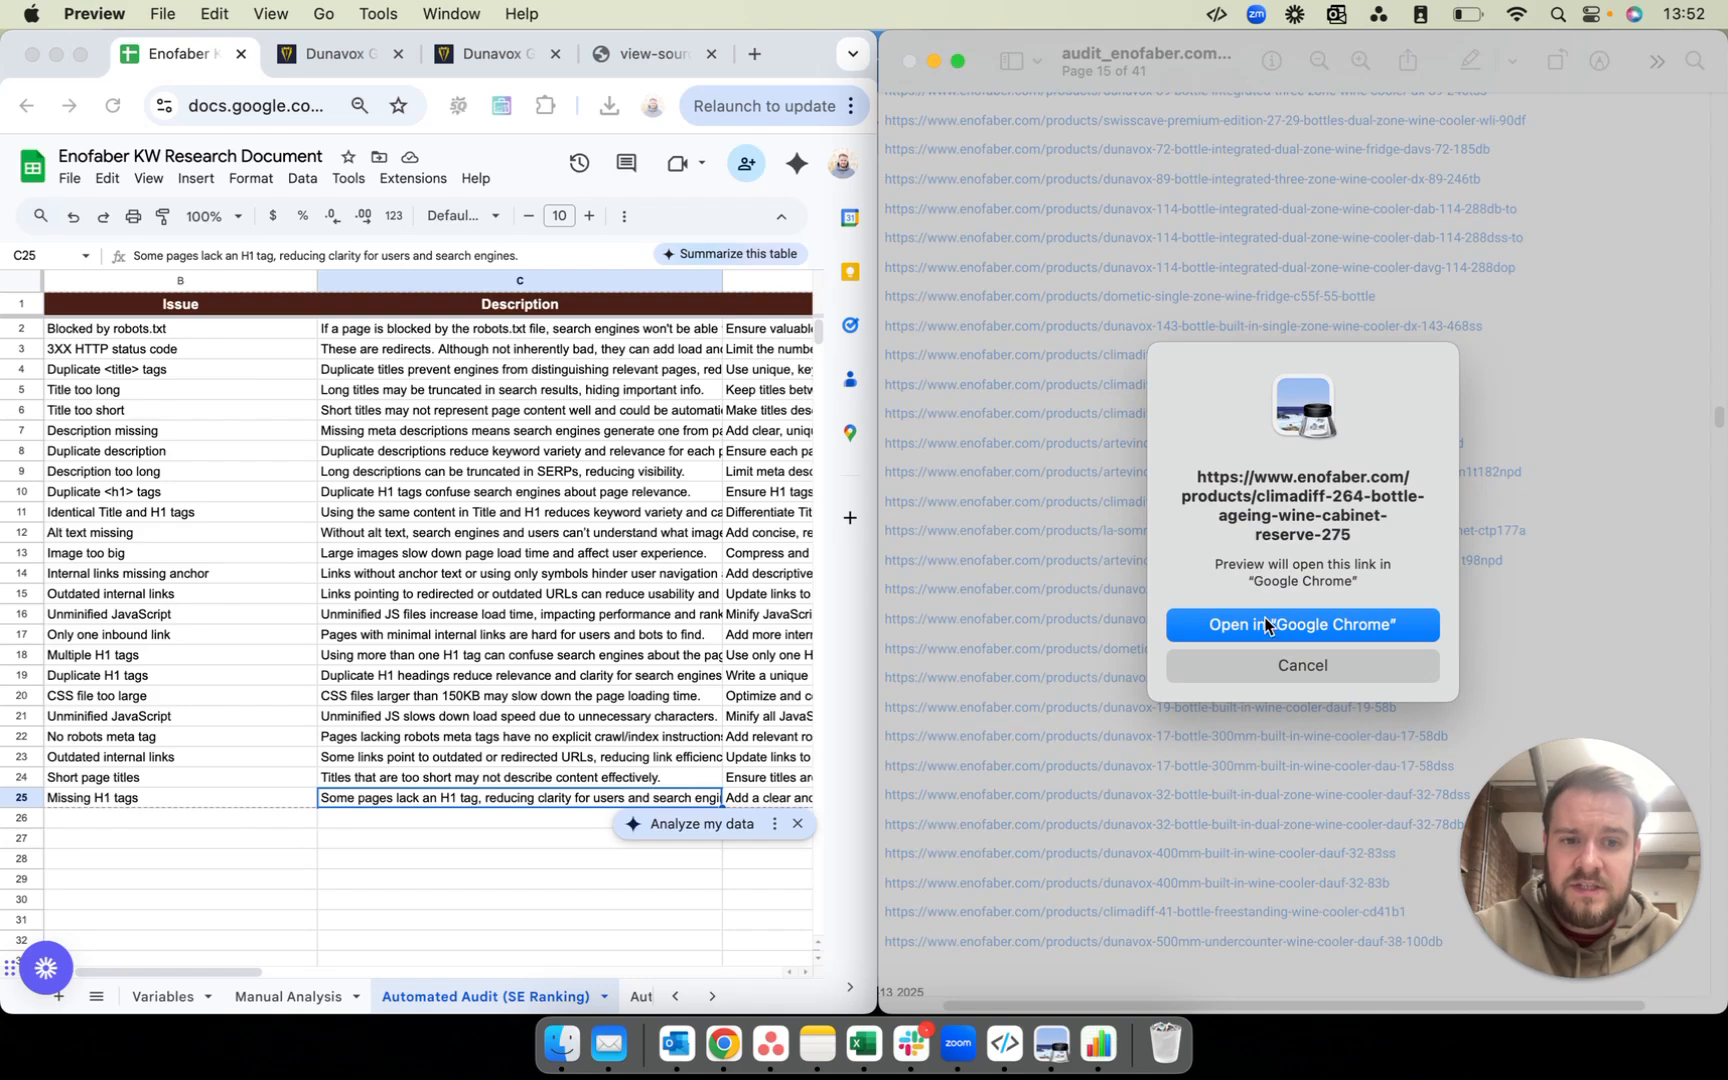
left_click(1264, 620)
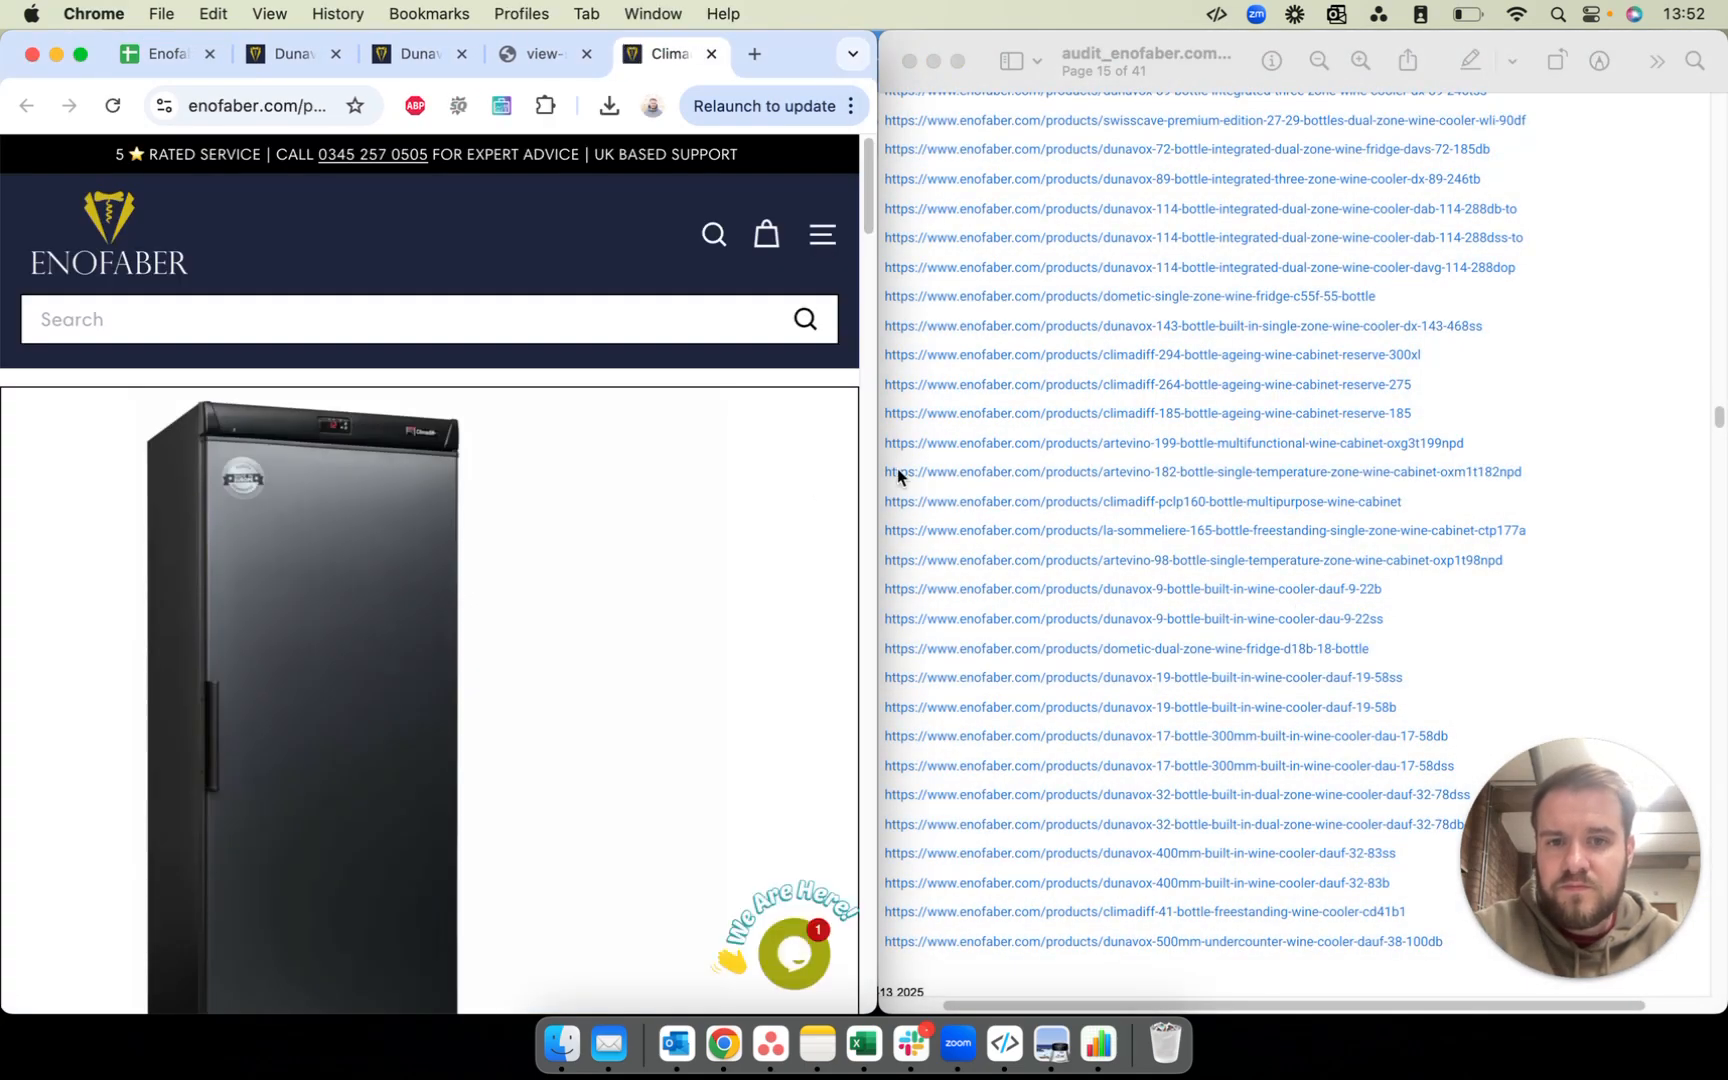
Step: Widen the browser window over the PDF and examine the product page's top area for a visible product title
left_click_drag(878, 471, 1722, 463)
scroll(1238, 482, "down", 15)
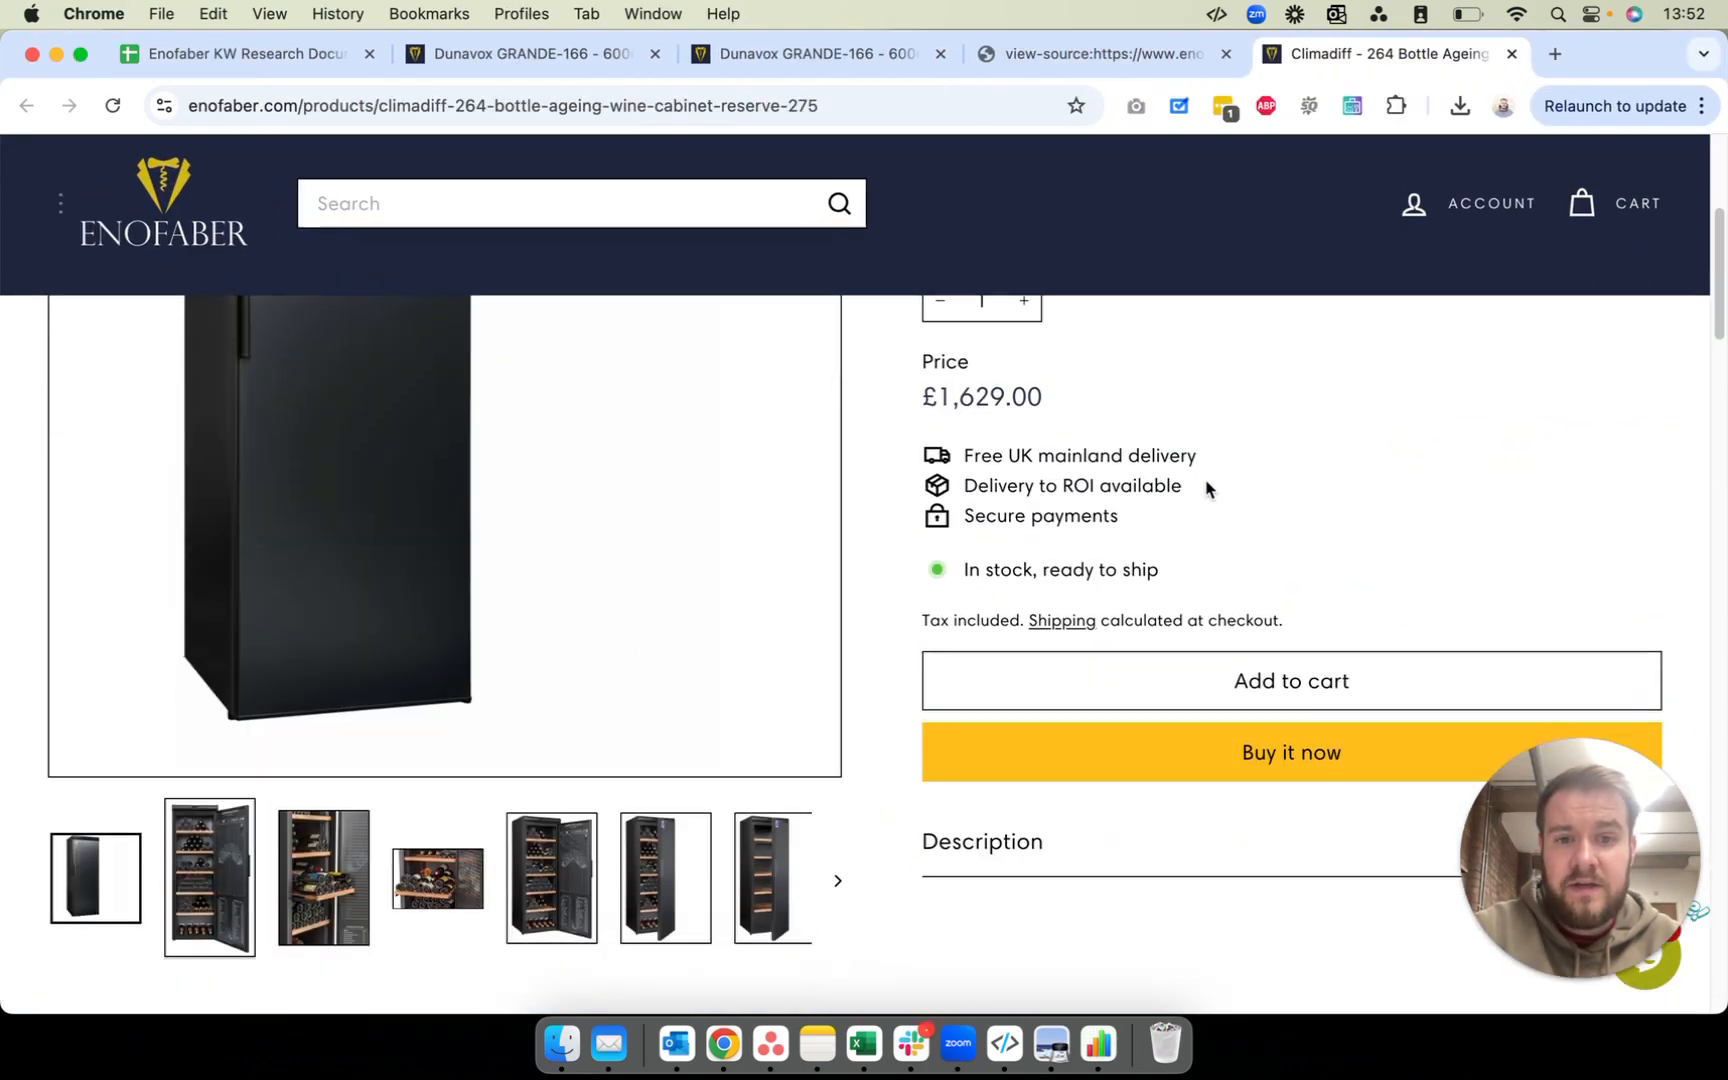
scroll(1238, 482, "up", 15)
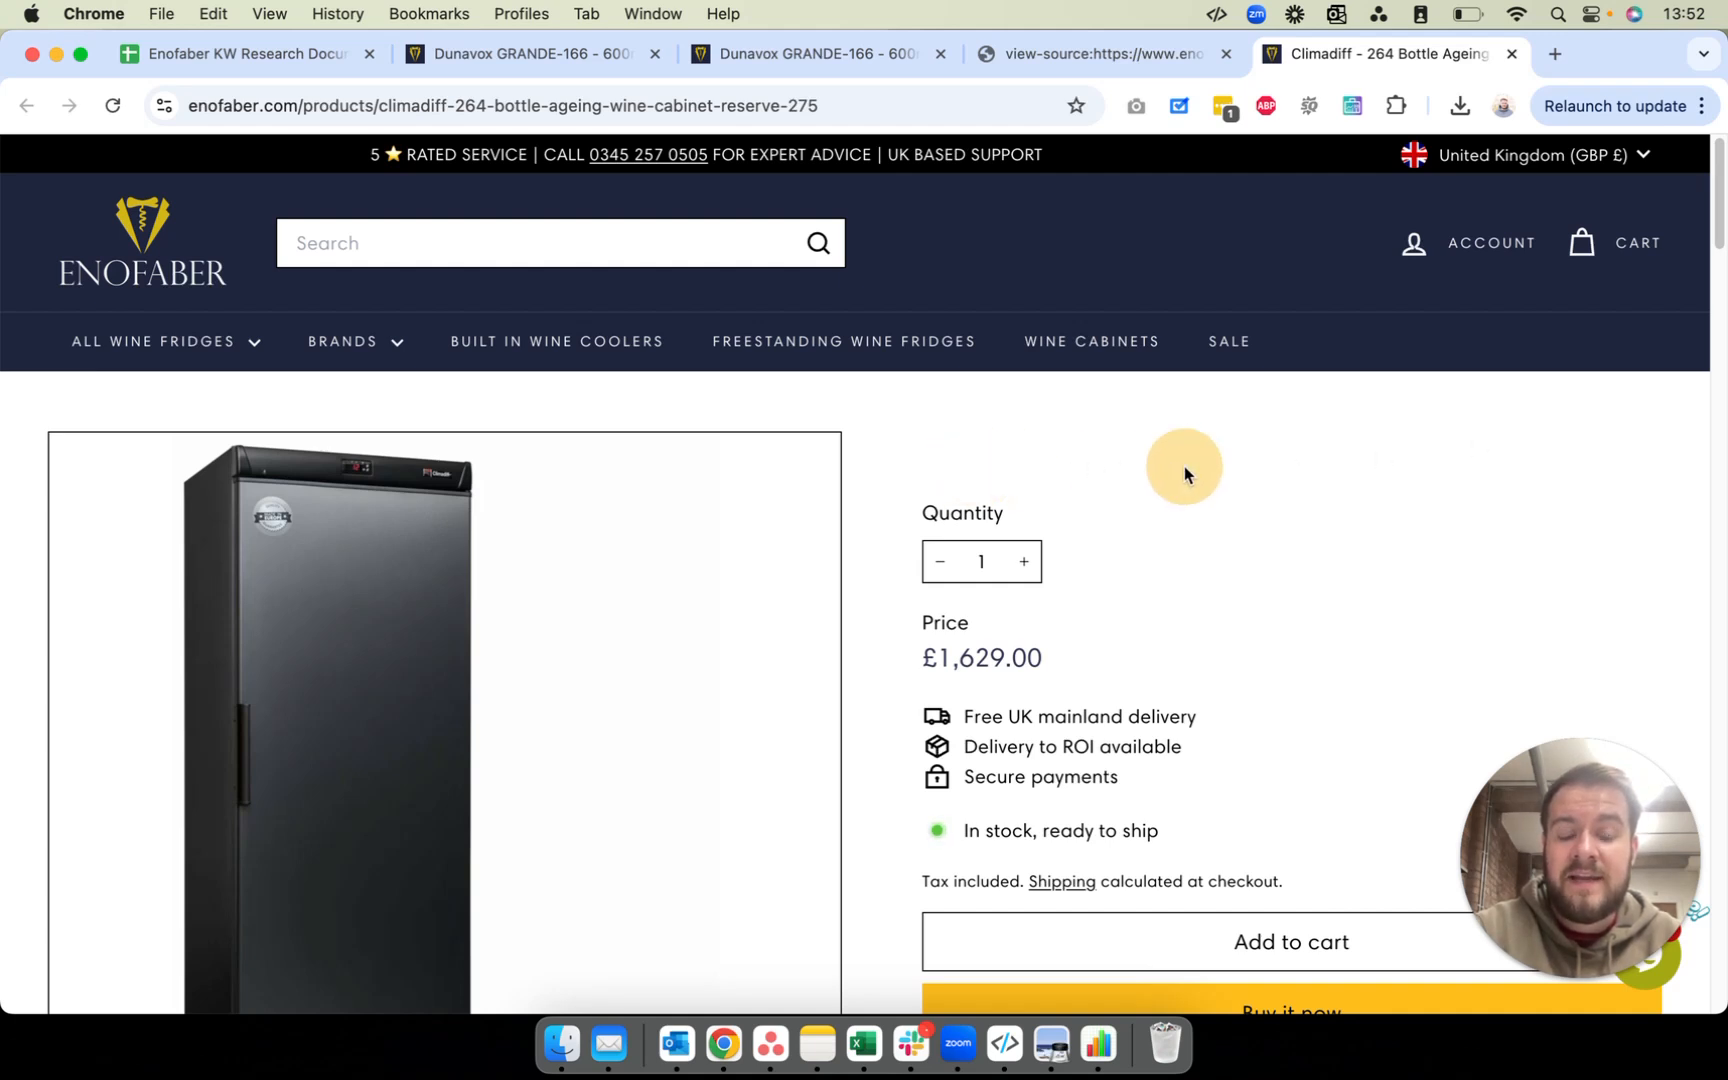
scroll(964, 451, "down", 1)
scroll(977, 441, "down", 1)
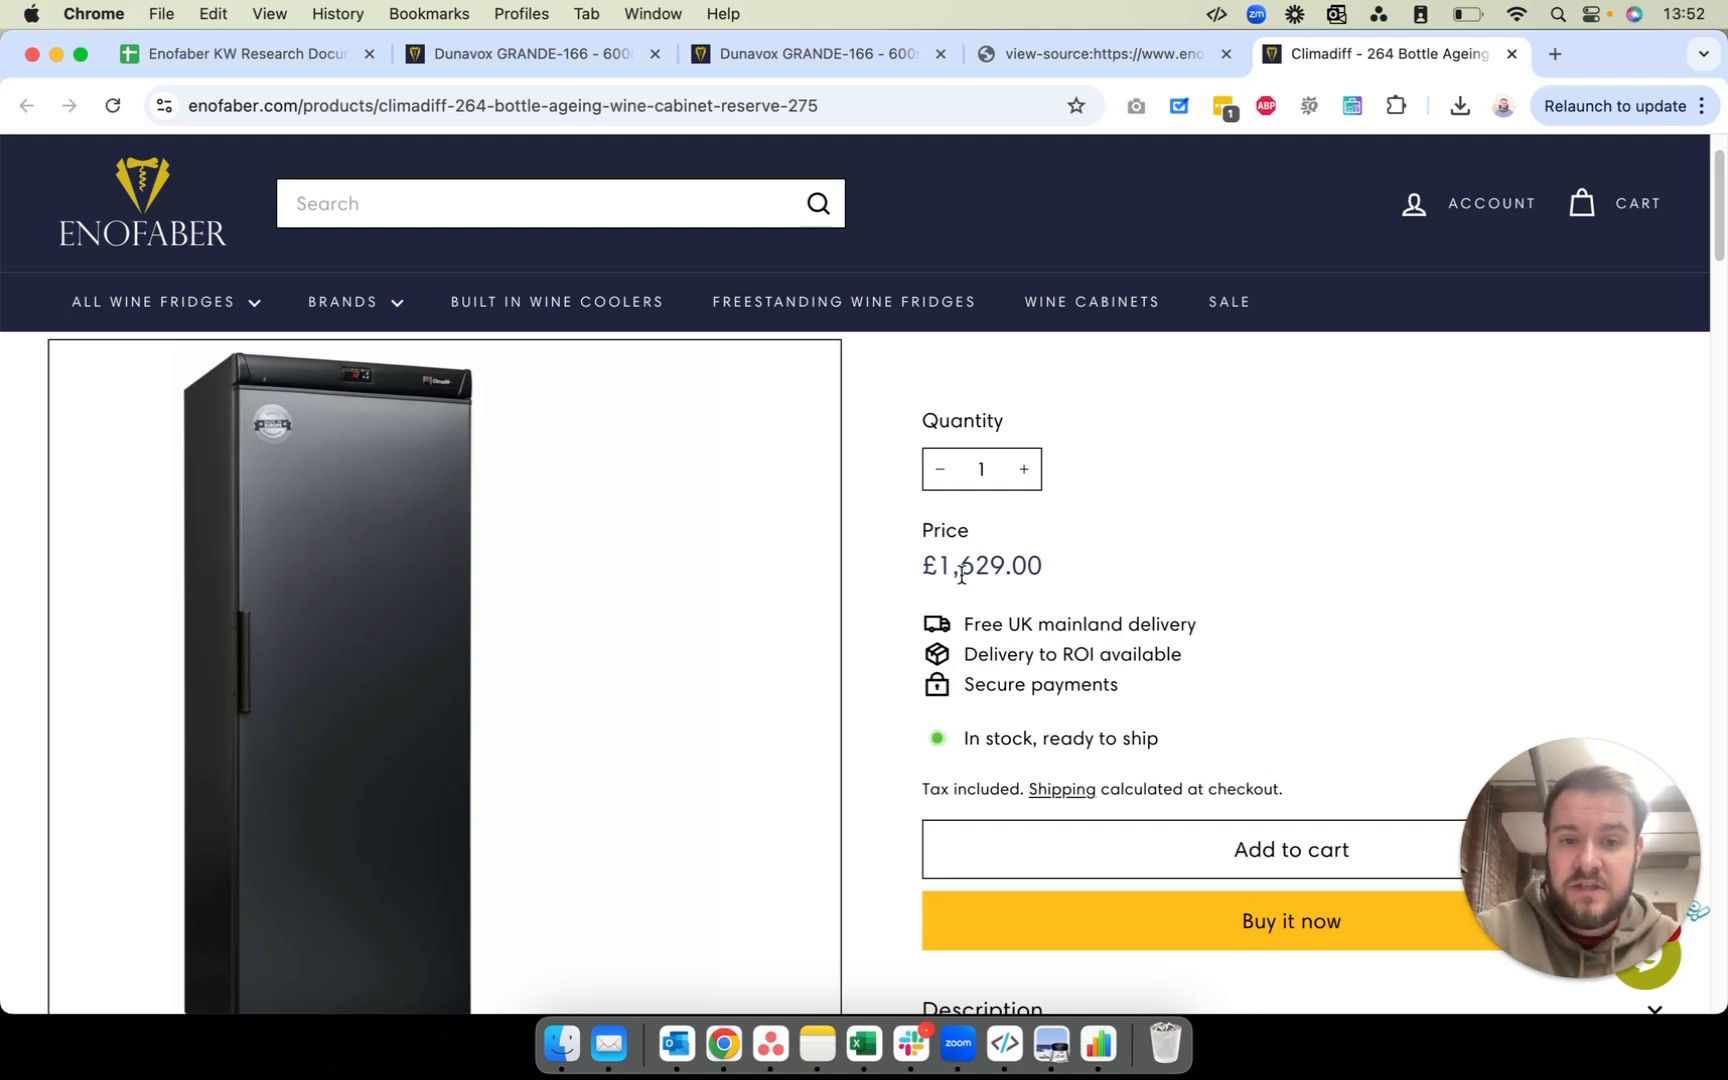
scroll(958, 575, "down", 8)
scroll(960, 582, "up", 7)
scroll(1072, 505, "up", 3)
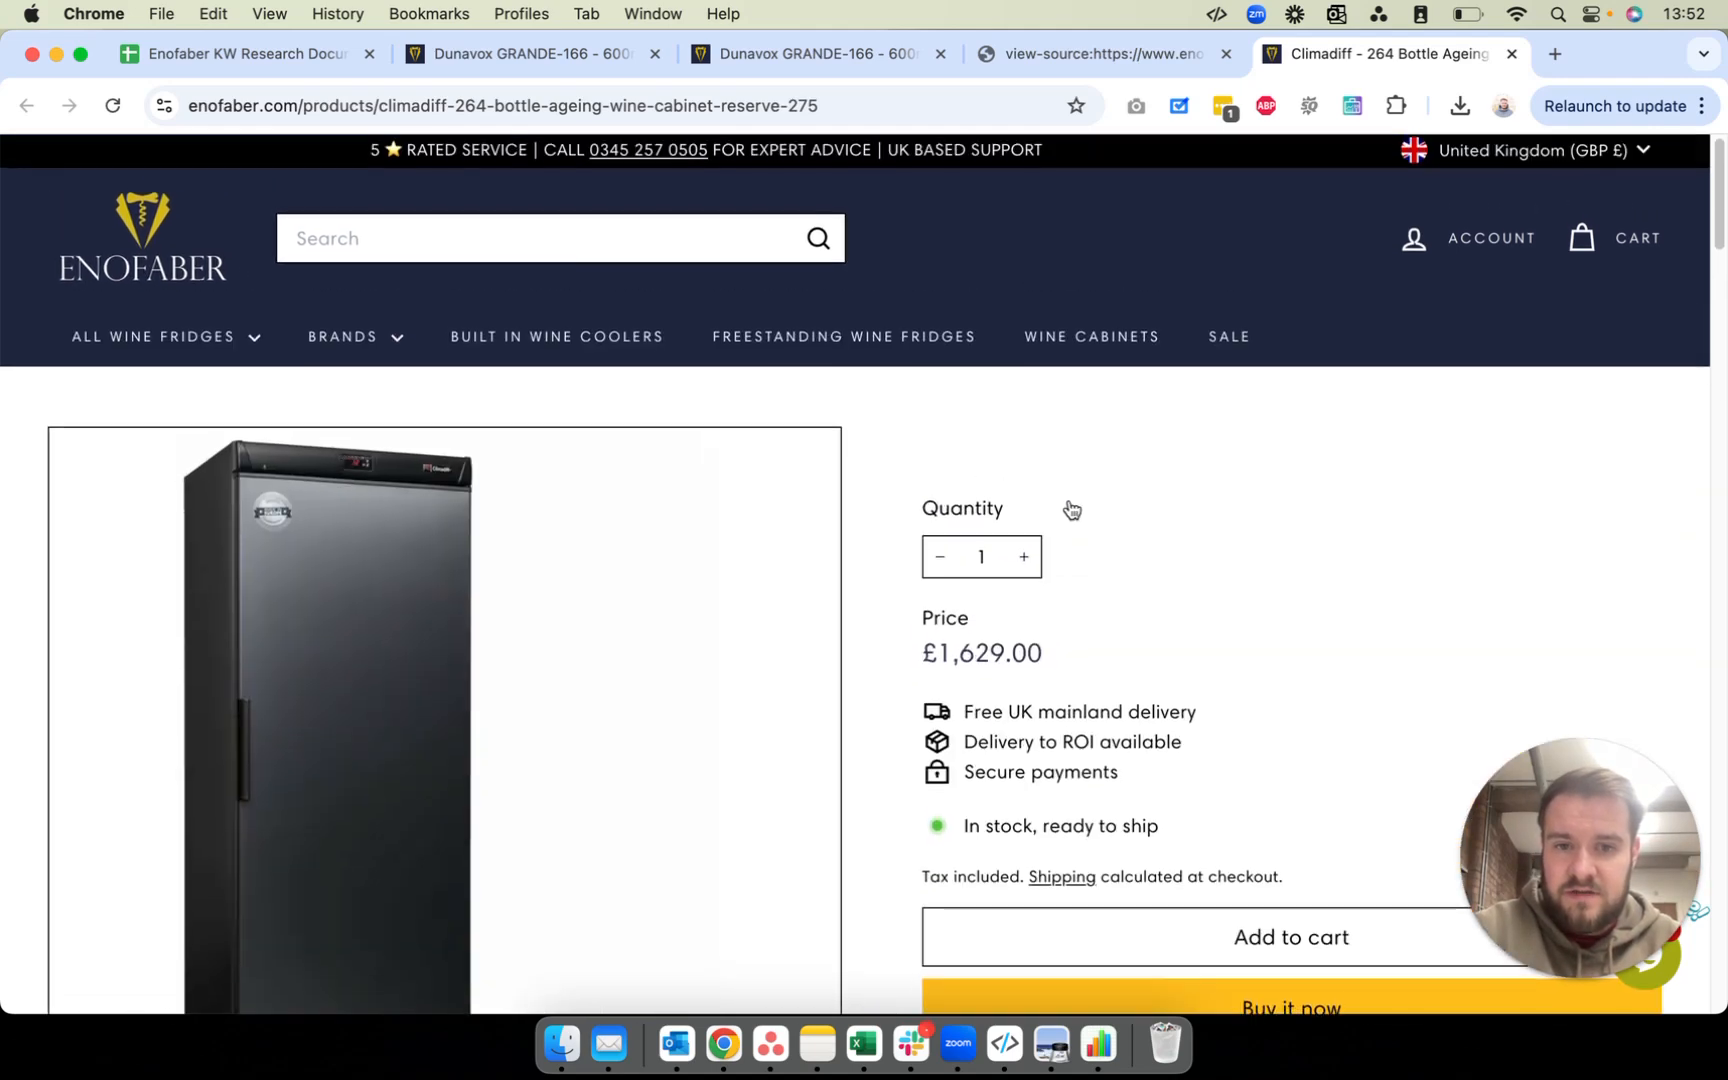
Step: Expand the product's Description section and check its headings from "Key Features" through "RESERVE 275 Product Files"
scroll(1072, 513, "down", 6)
left_click(1026, 540)
scroll(1028, 524, "down", 2)
scroll(1028, 522, "up", 1)
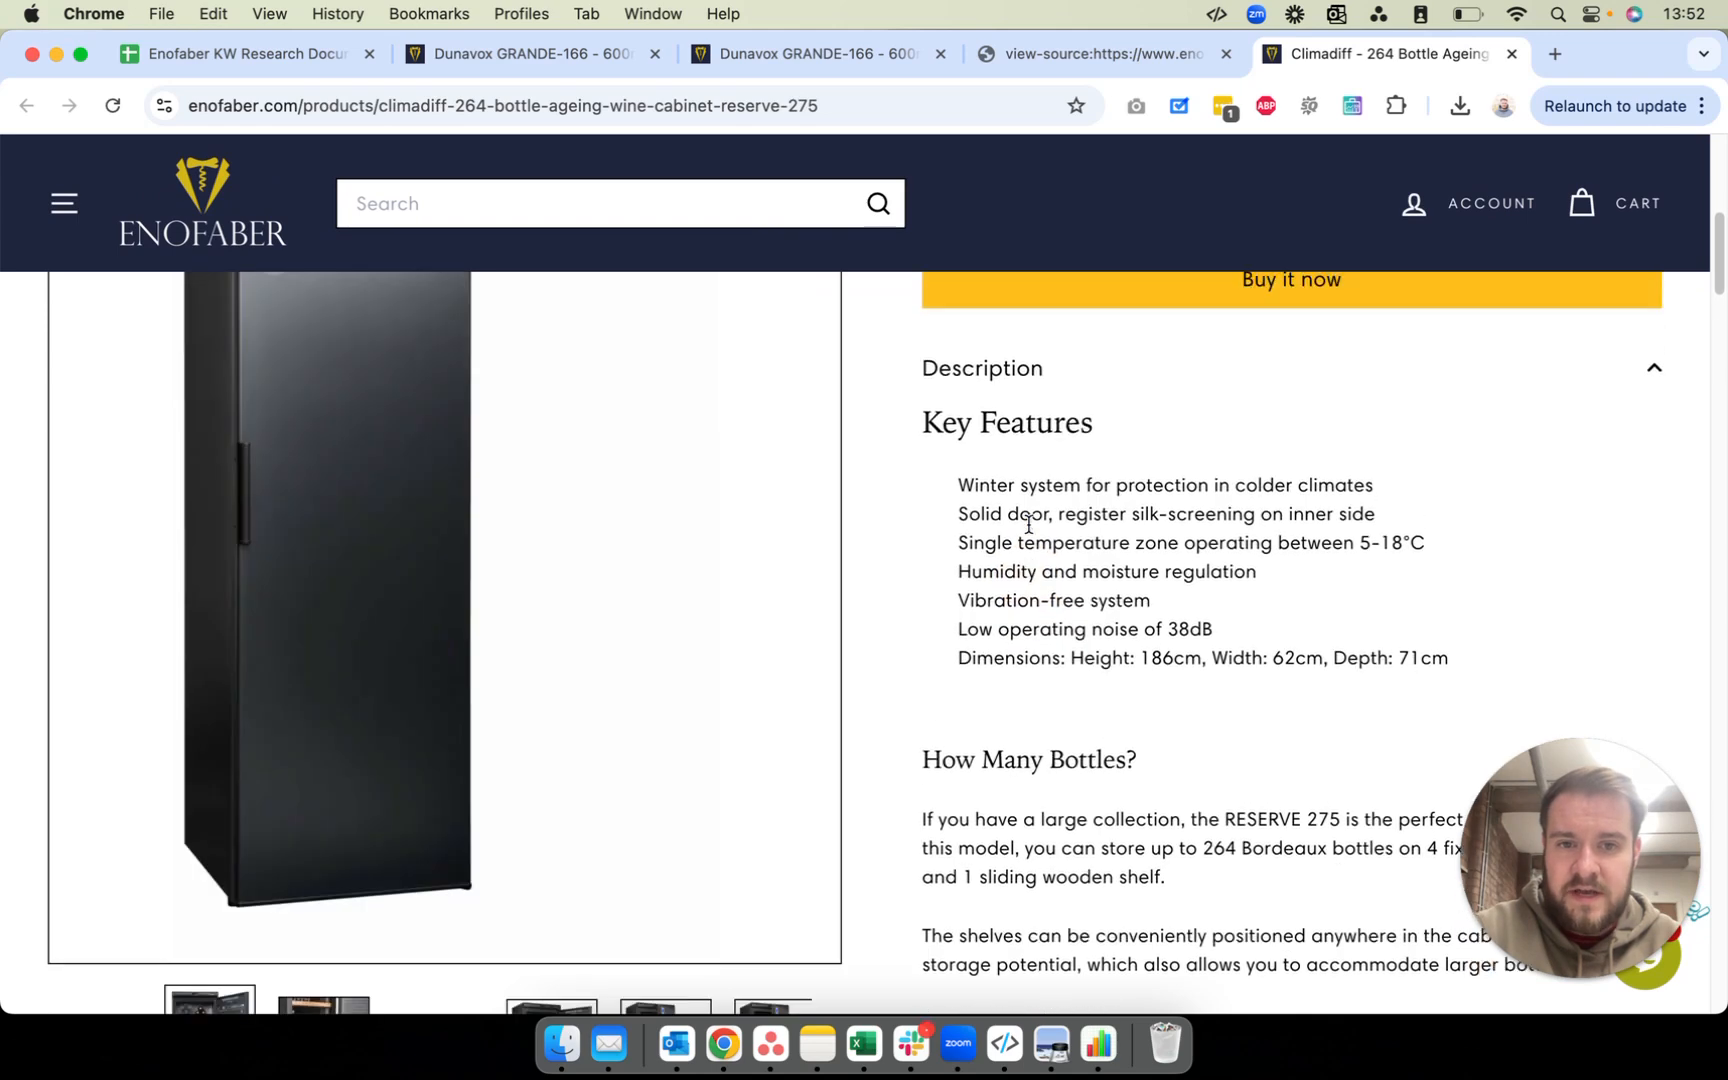
left_click_drag(1094, 424, 973, 427)
scroll(1180, 680, "down", 3)
scroll(1126, 684, "down", 15)
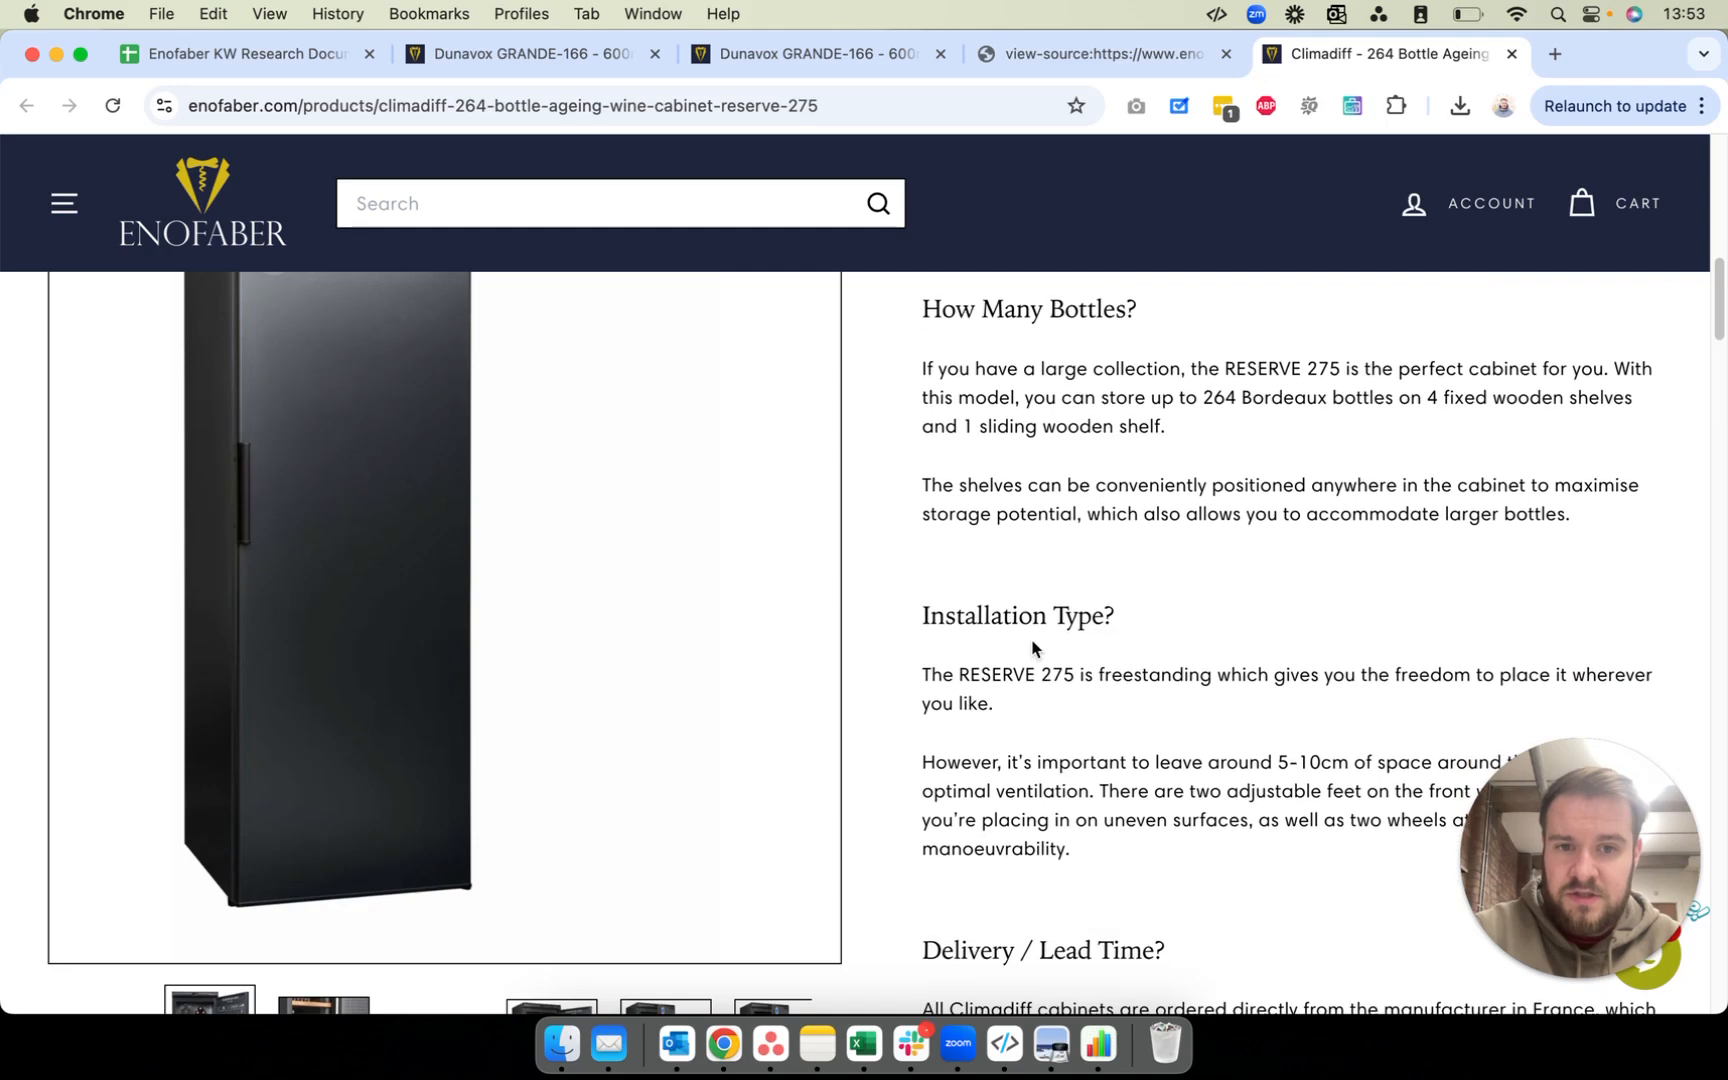
scroll(1099, 635, "down", 5)
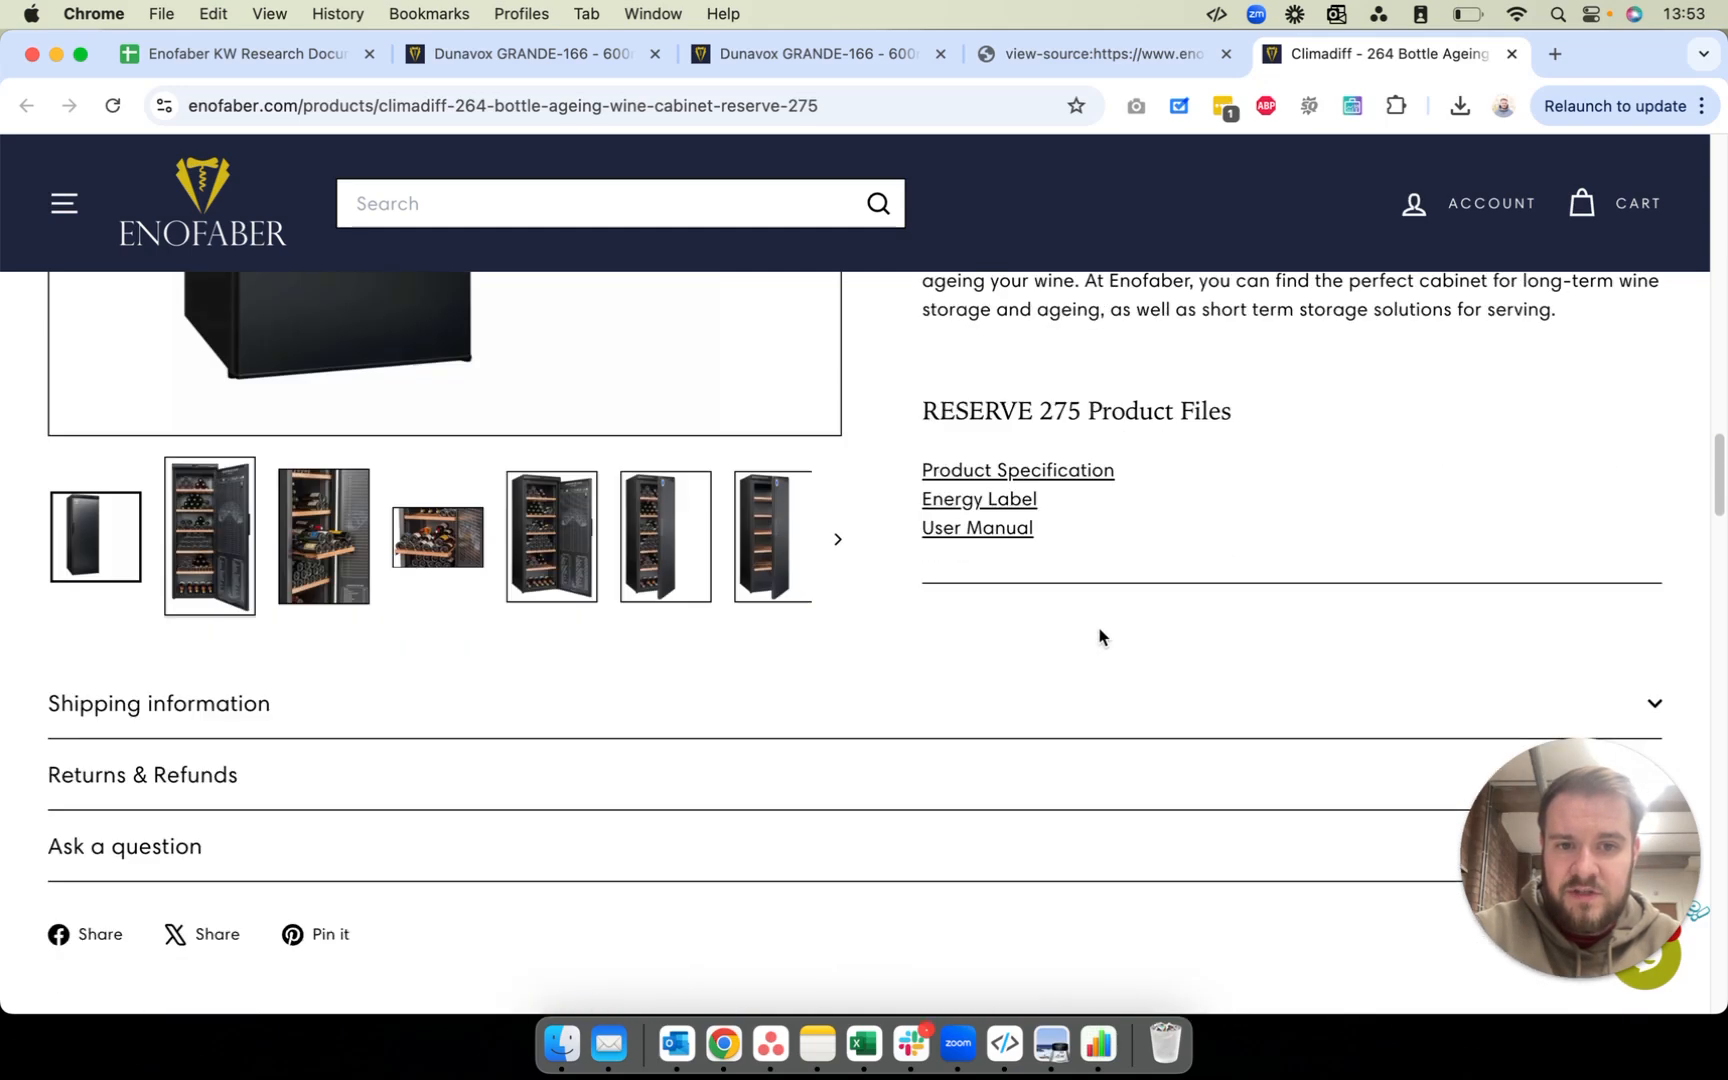
scroll(1115, 637, "up", 4)
scroll(1101, 652, "up", 20)
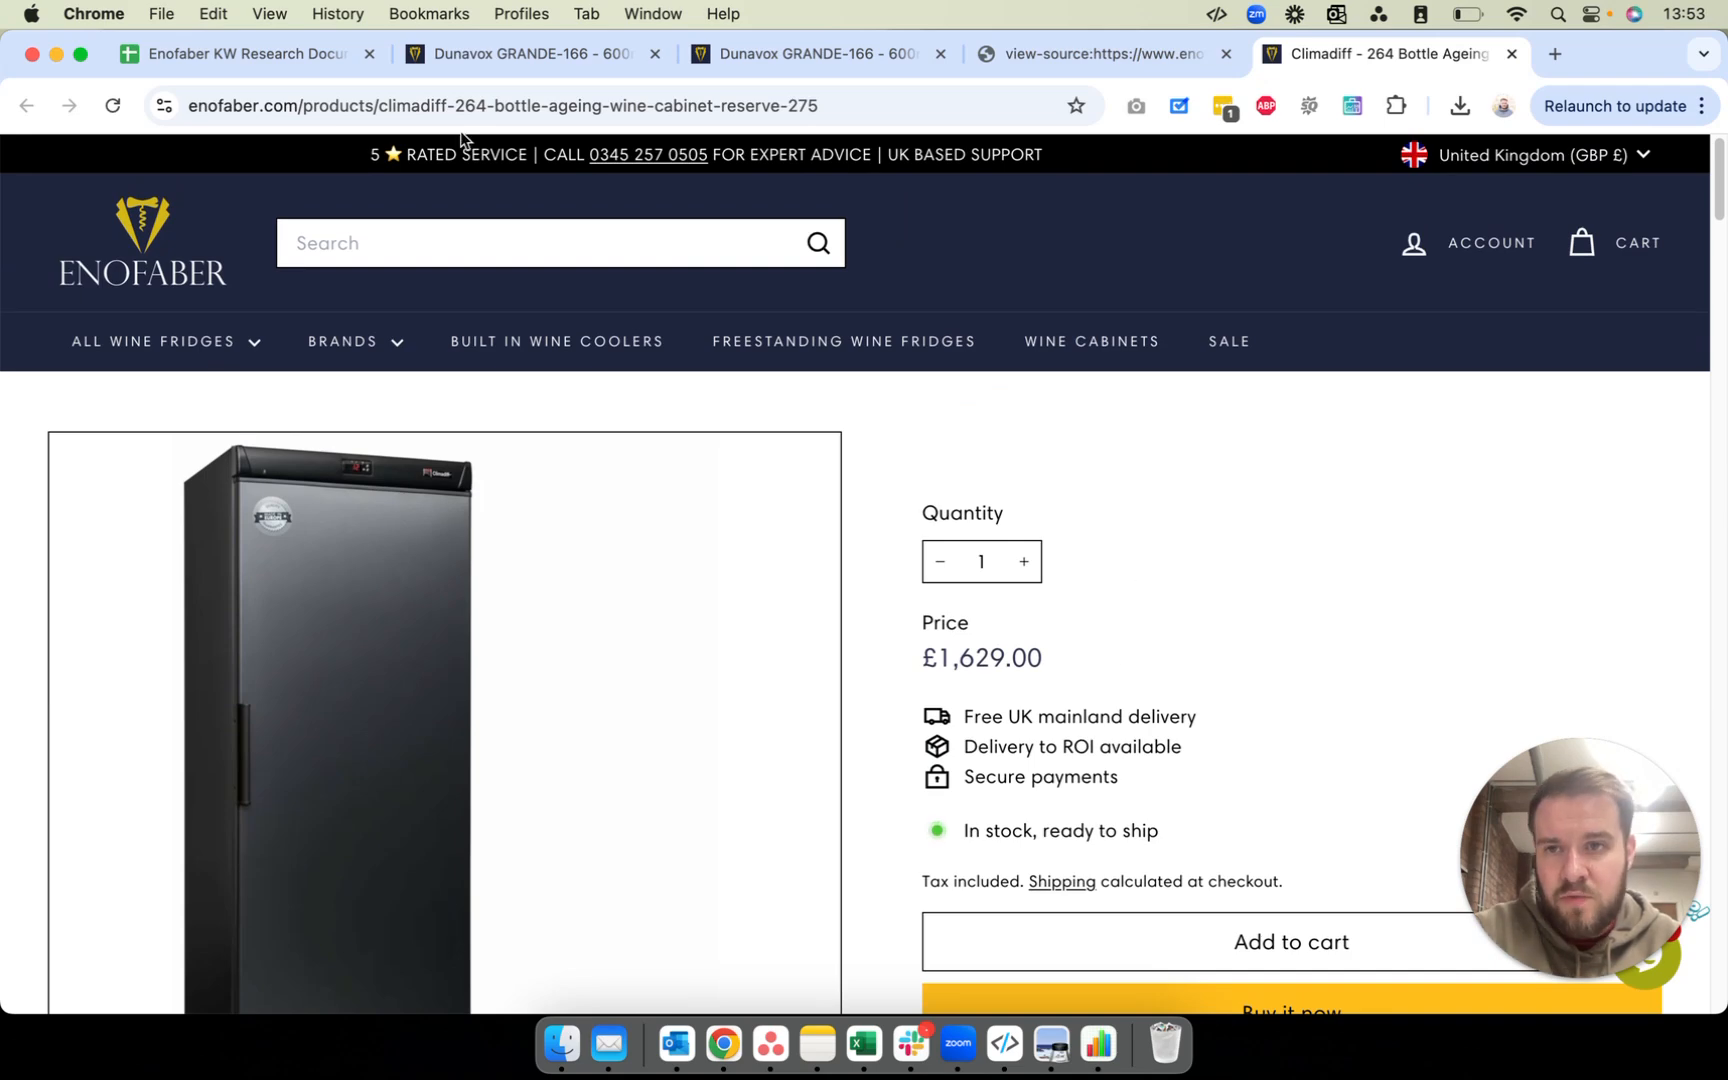
Step: Return to the Enofaber KW Research Document and set the priority of "Missing H1 tags" in row 25 to Critical
left_click(230, 62)
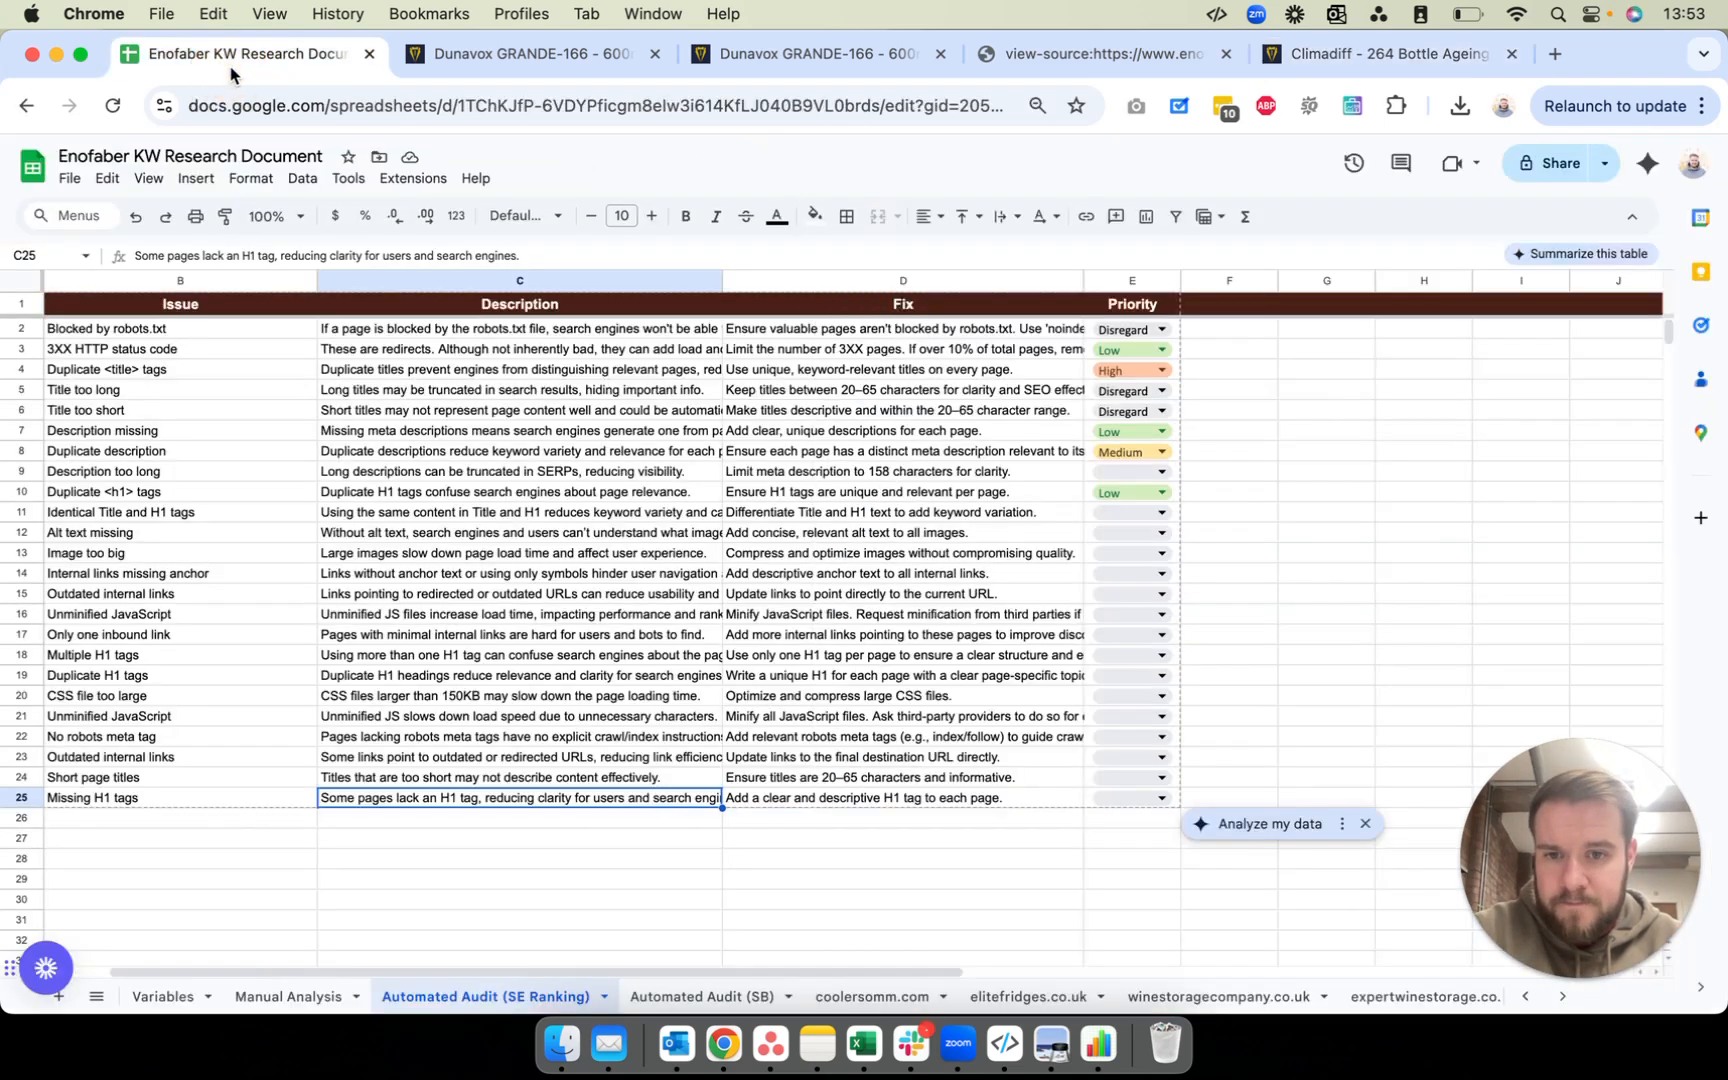
left_click(1133, 797)
left_click(1133, 797)
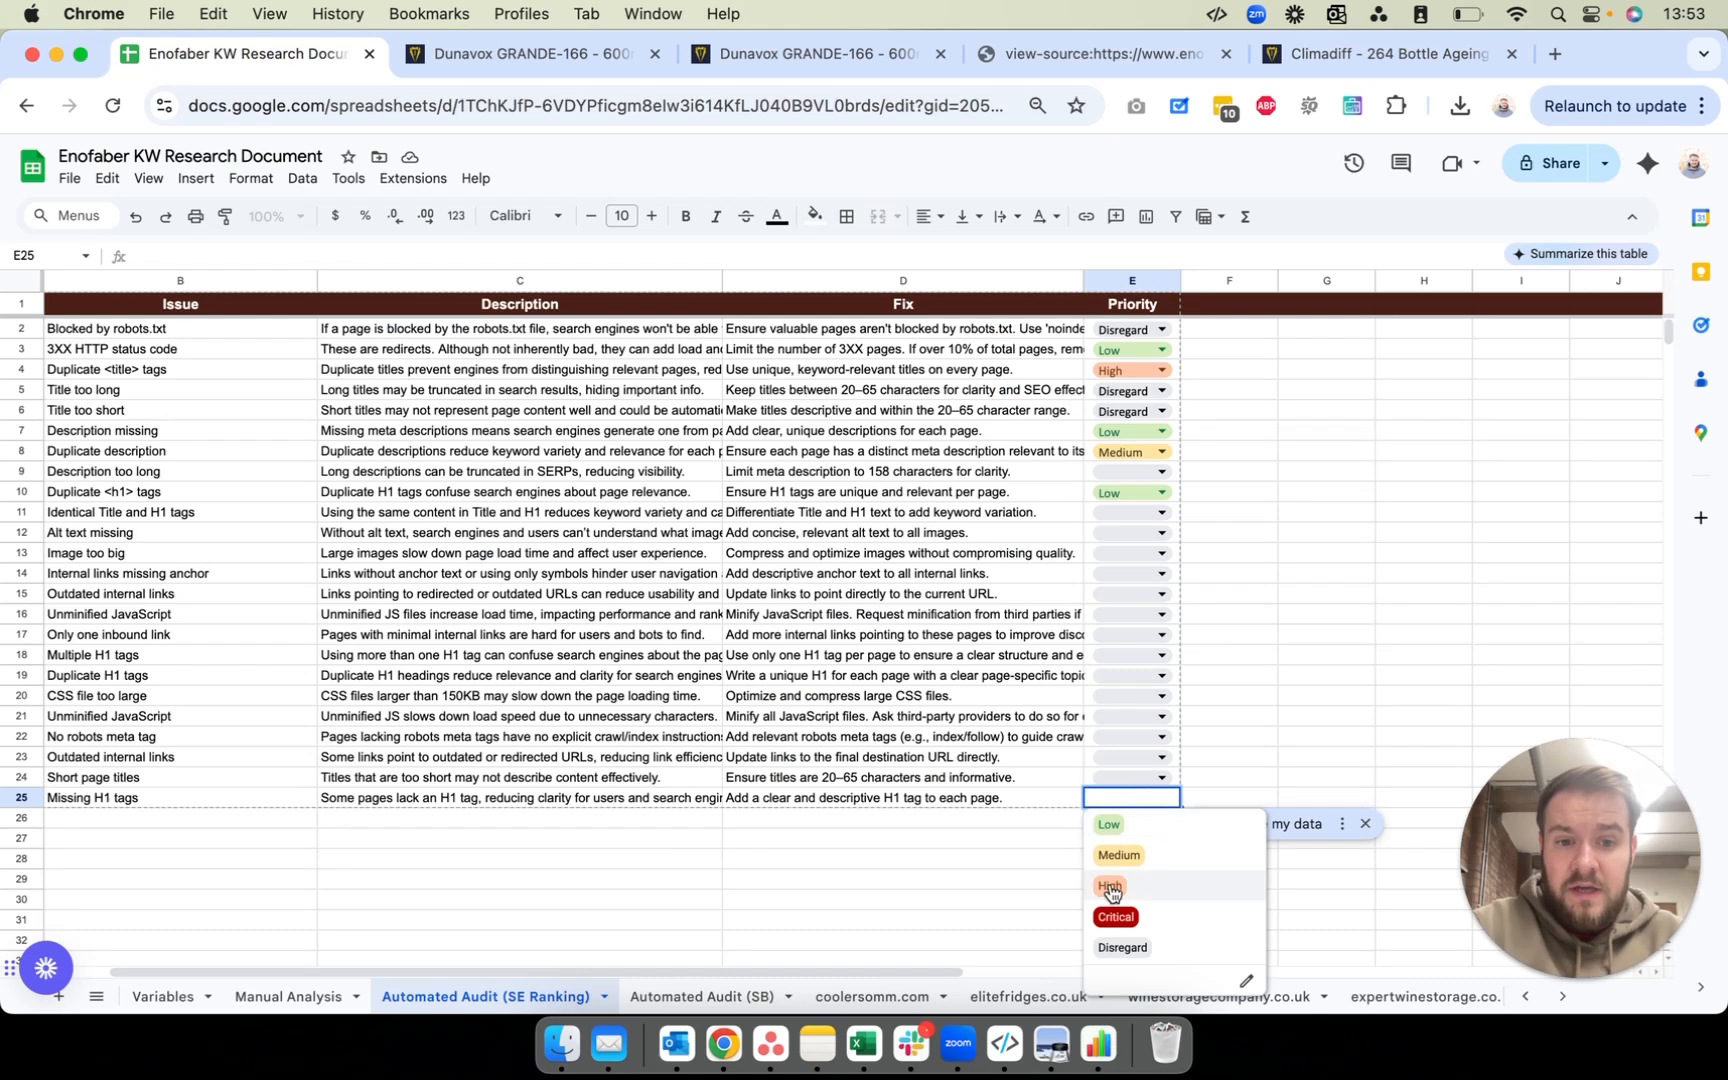
left_click(1117, 913)
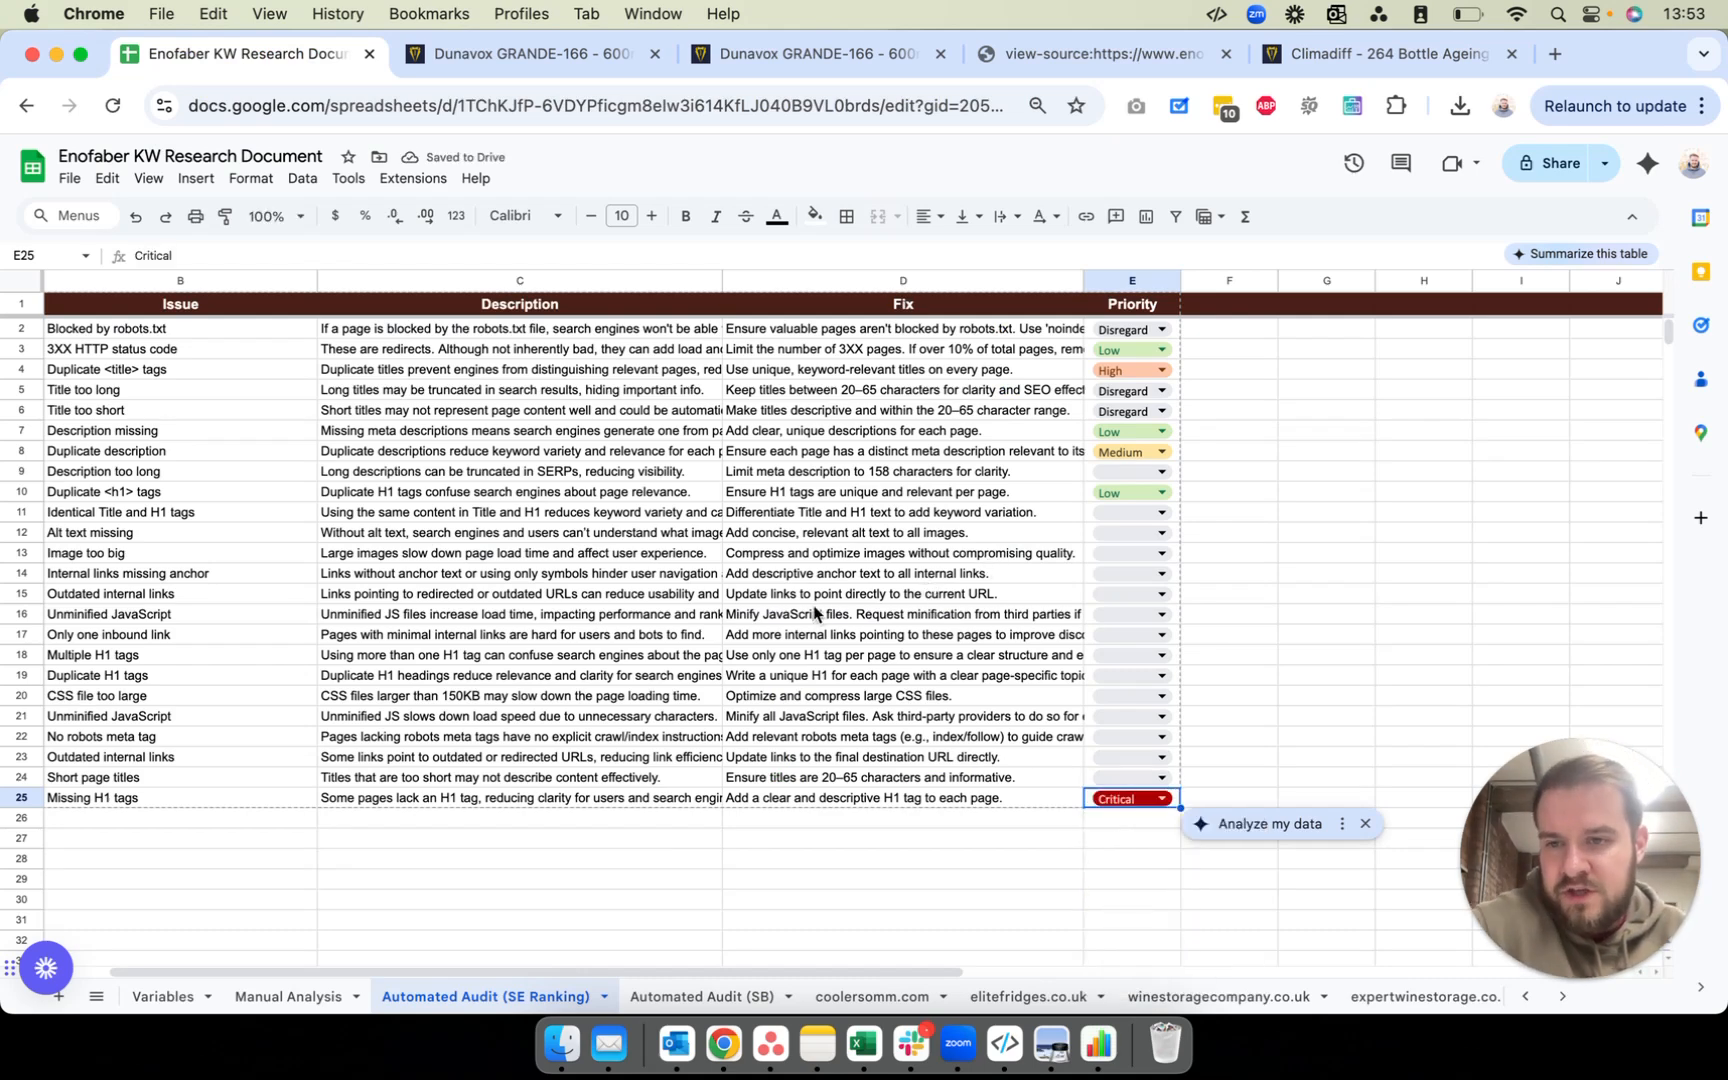
Step: Narrow the browser window beside the audit PDF and review the "H1 tag missing" fix advice and the "Multiple H1 tags" issue
scroll(1380, 602, "down", 1)
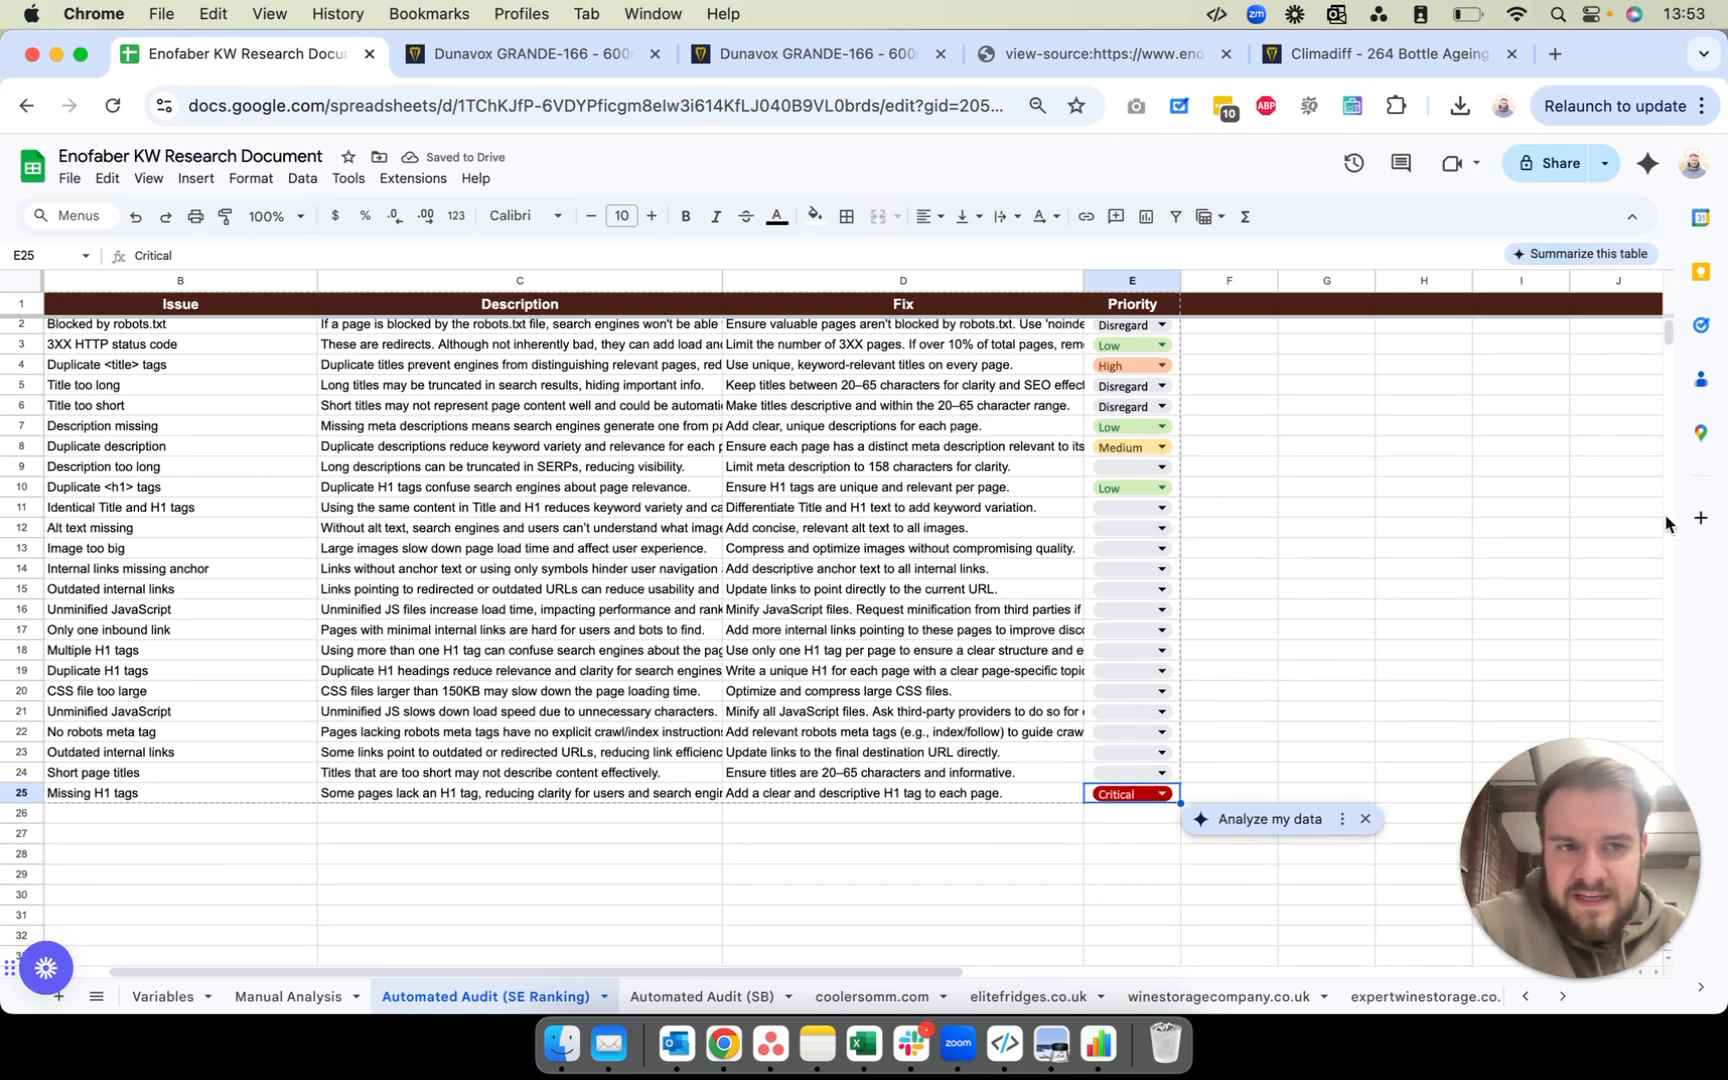
left_click_drag(1722, 497, 1115, 490)
left_click(1515, 450)
scroll(1502, 464, "down", 10)
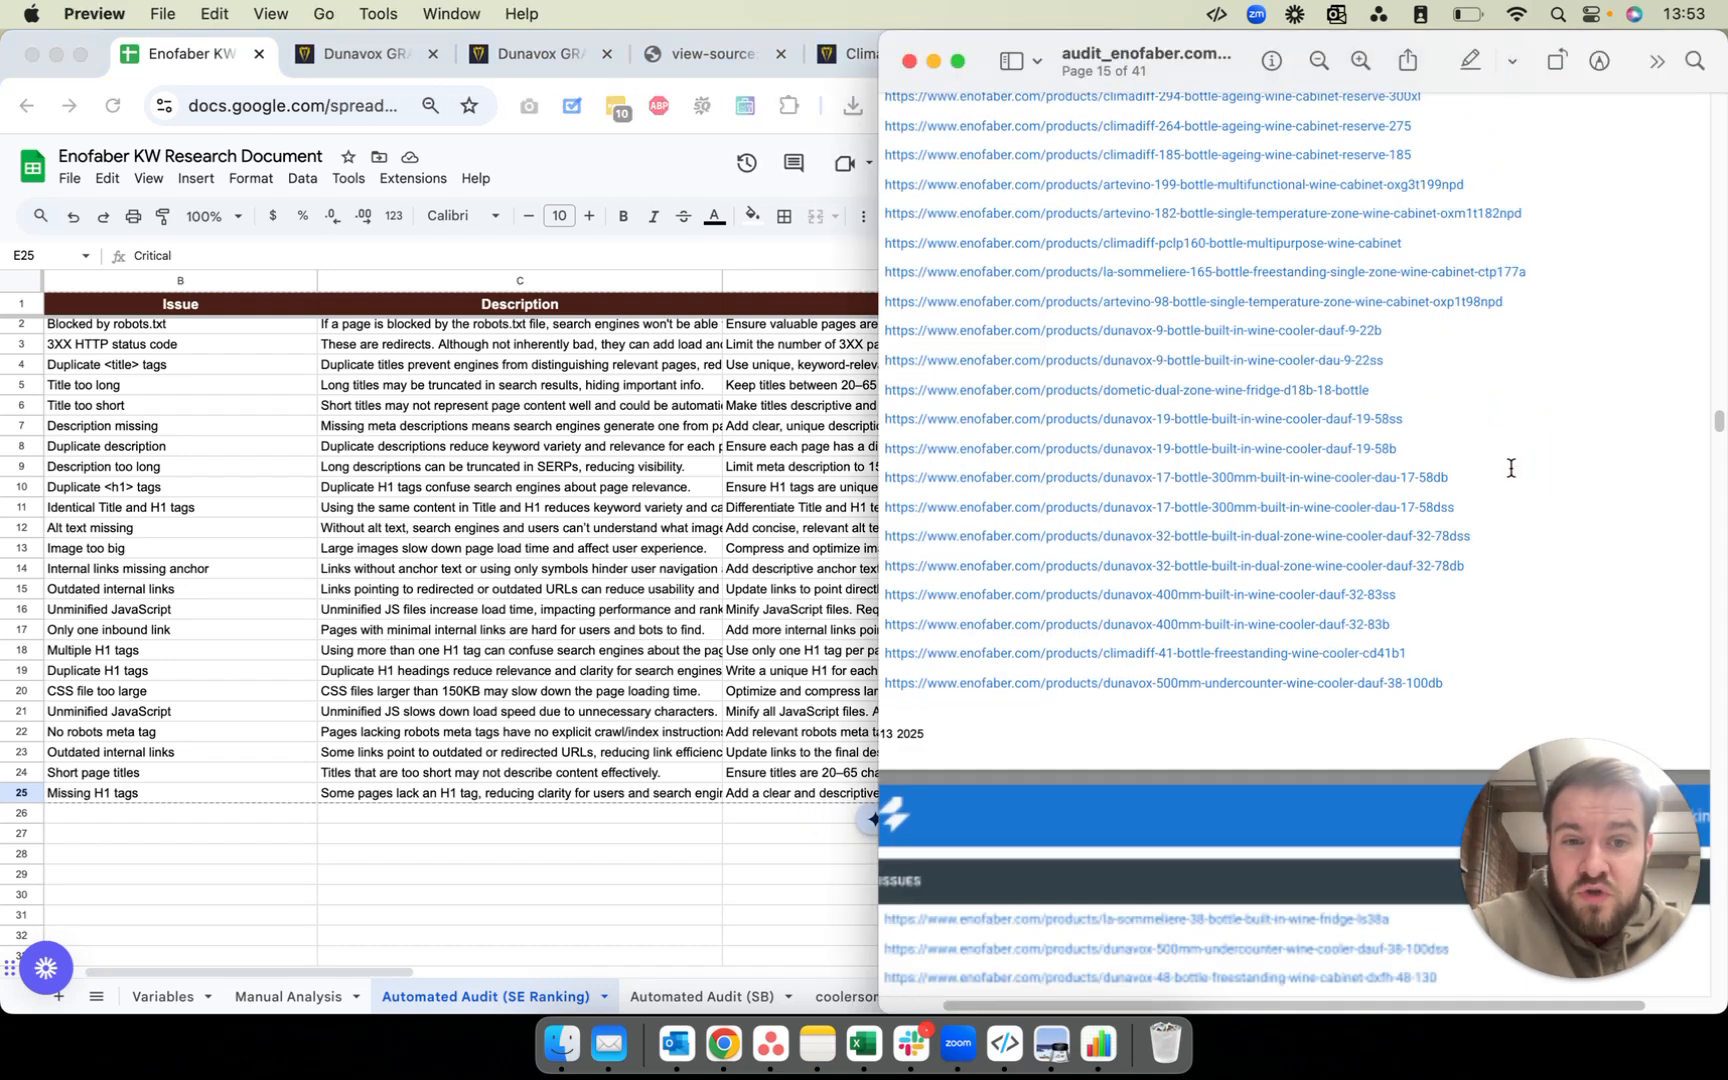
scroll(1502, 464, "down", 8)
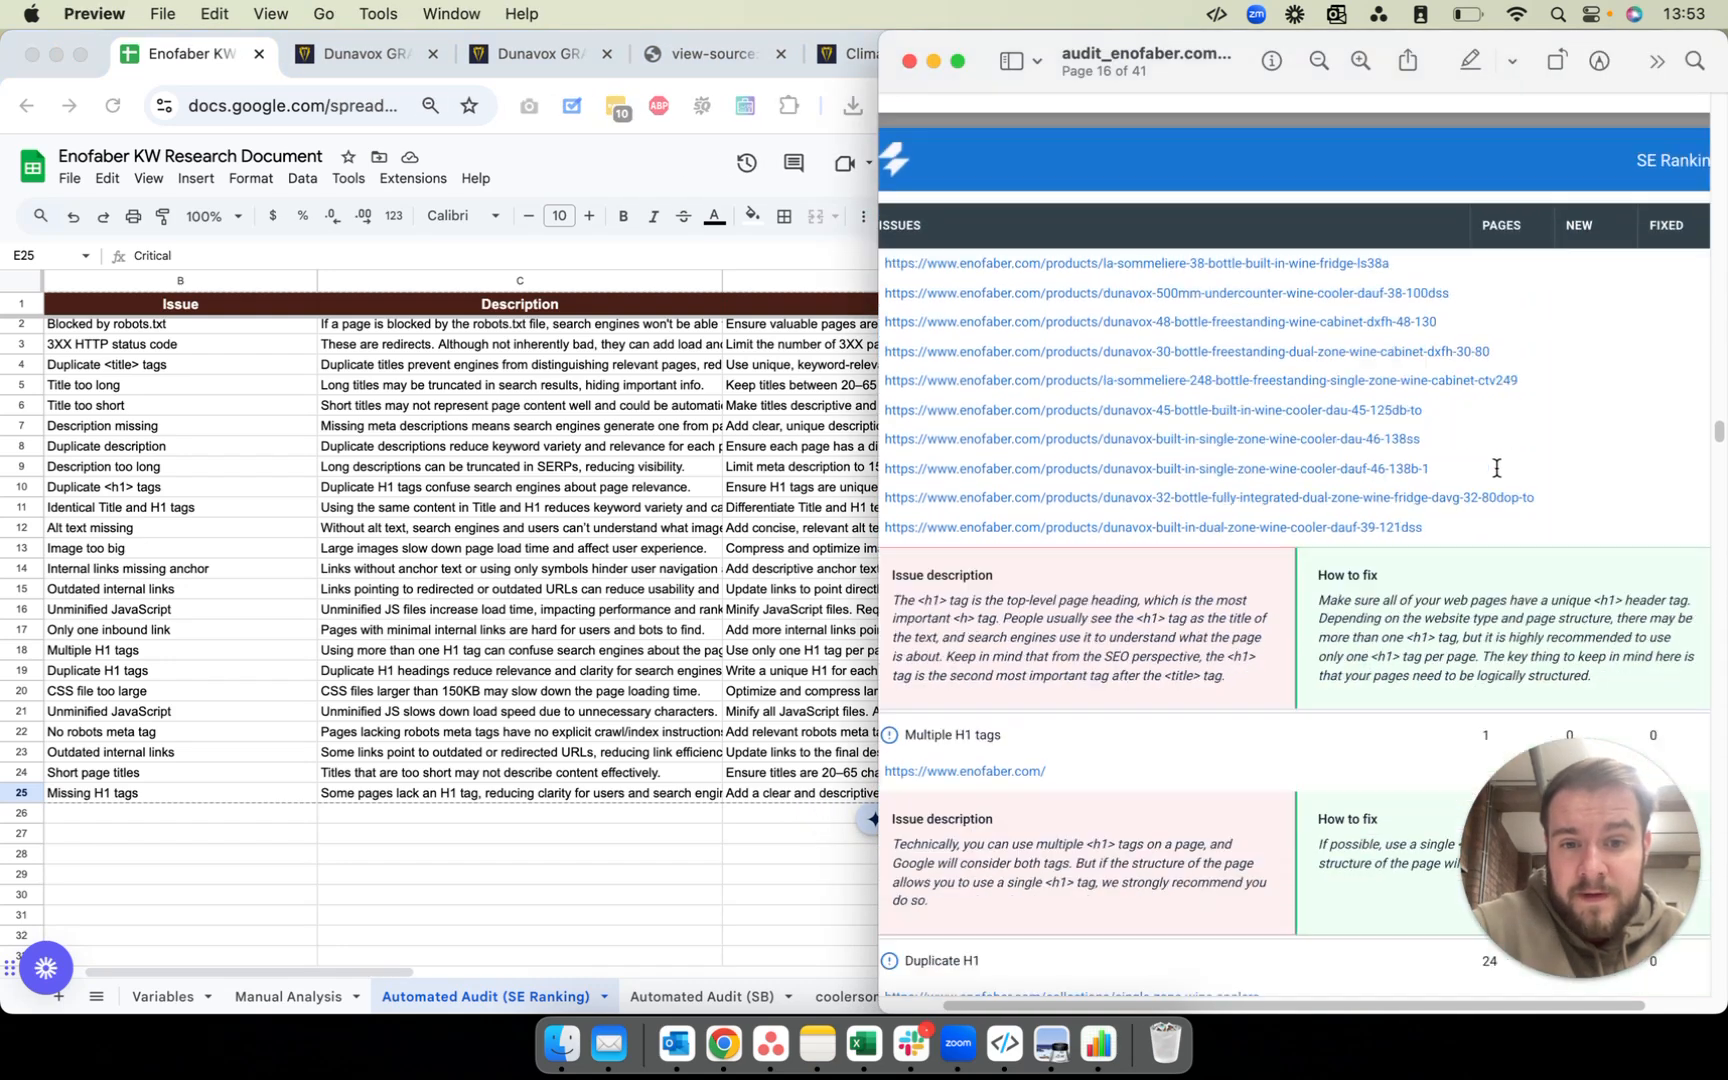
scroll(1498, 468, "down", 2)
scroll(1497, 468, "down", 1)
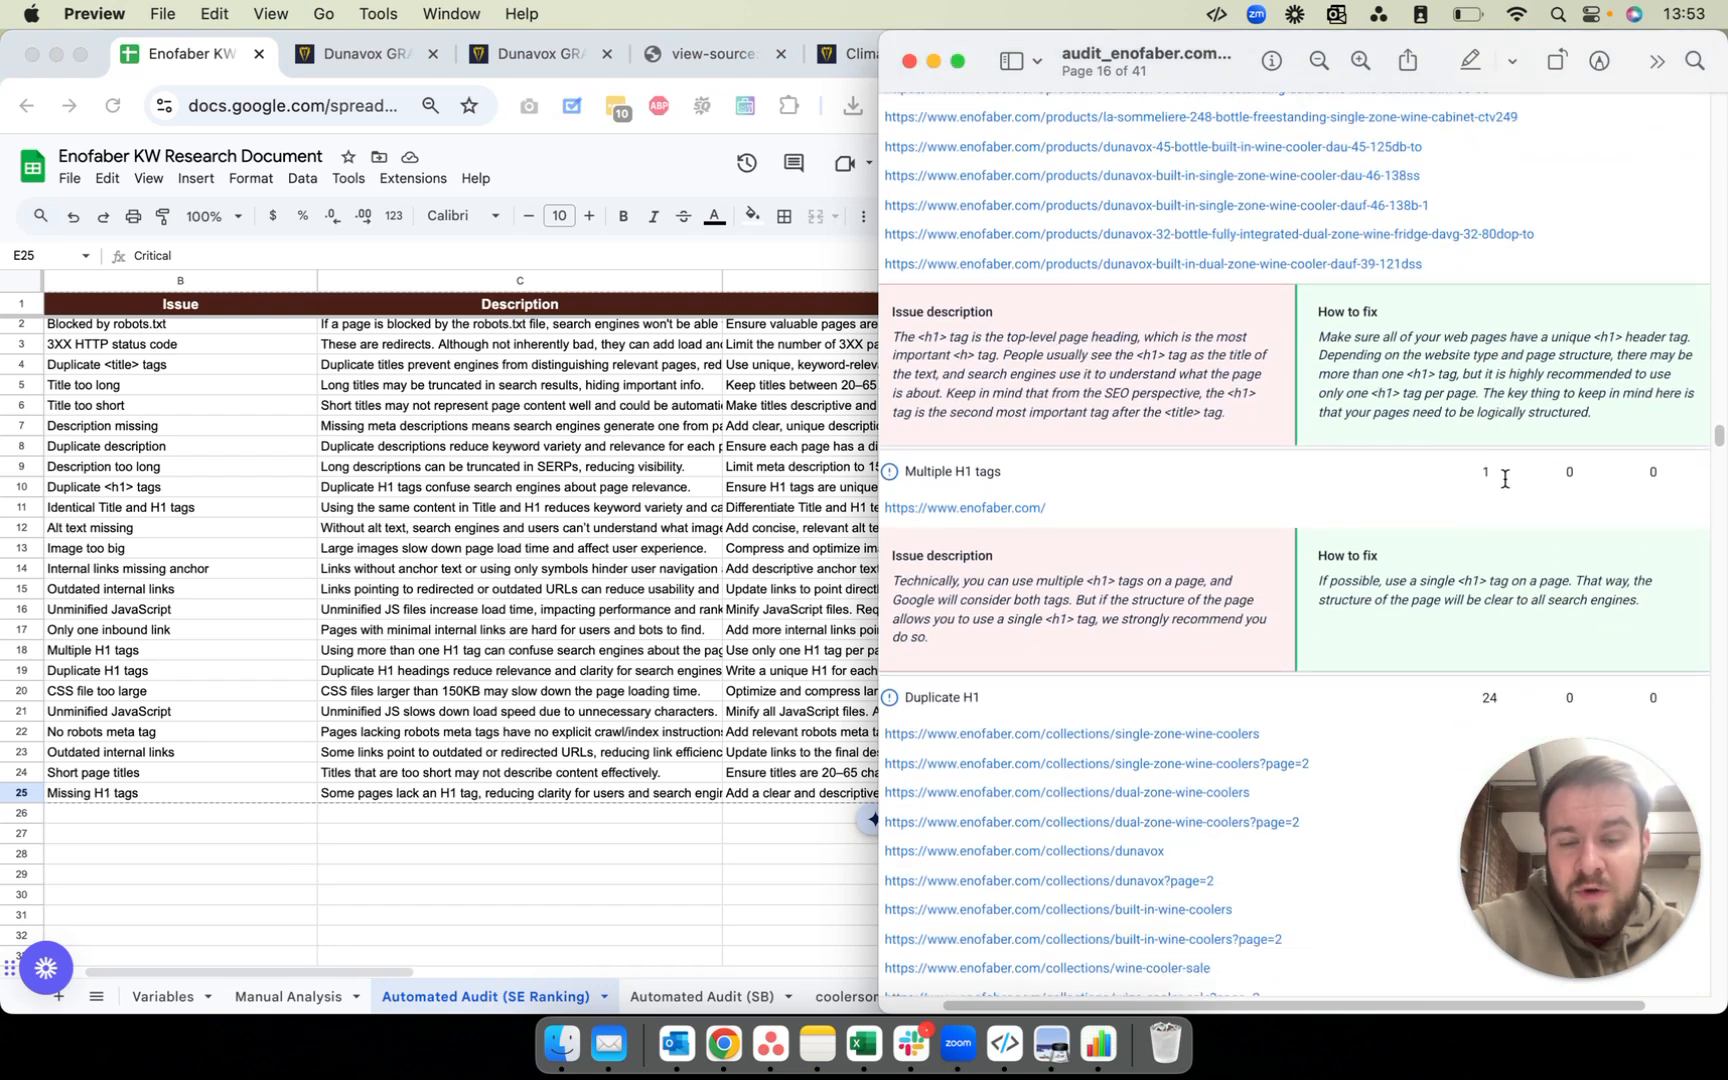
Step: Find the "Identical Title and H1 tags" issue in the audit PDF and open its flagged all-of-enofabers-wine-fridges collection page
scroll(1209, 381, "down", 5)
left_click_drag(1714, 455, 1718, 461)
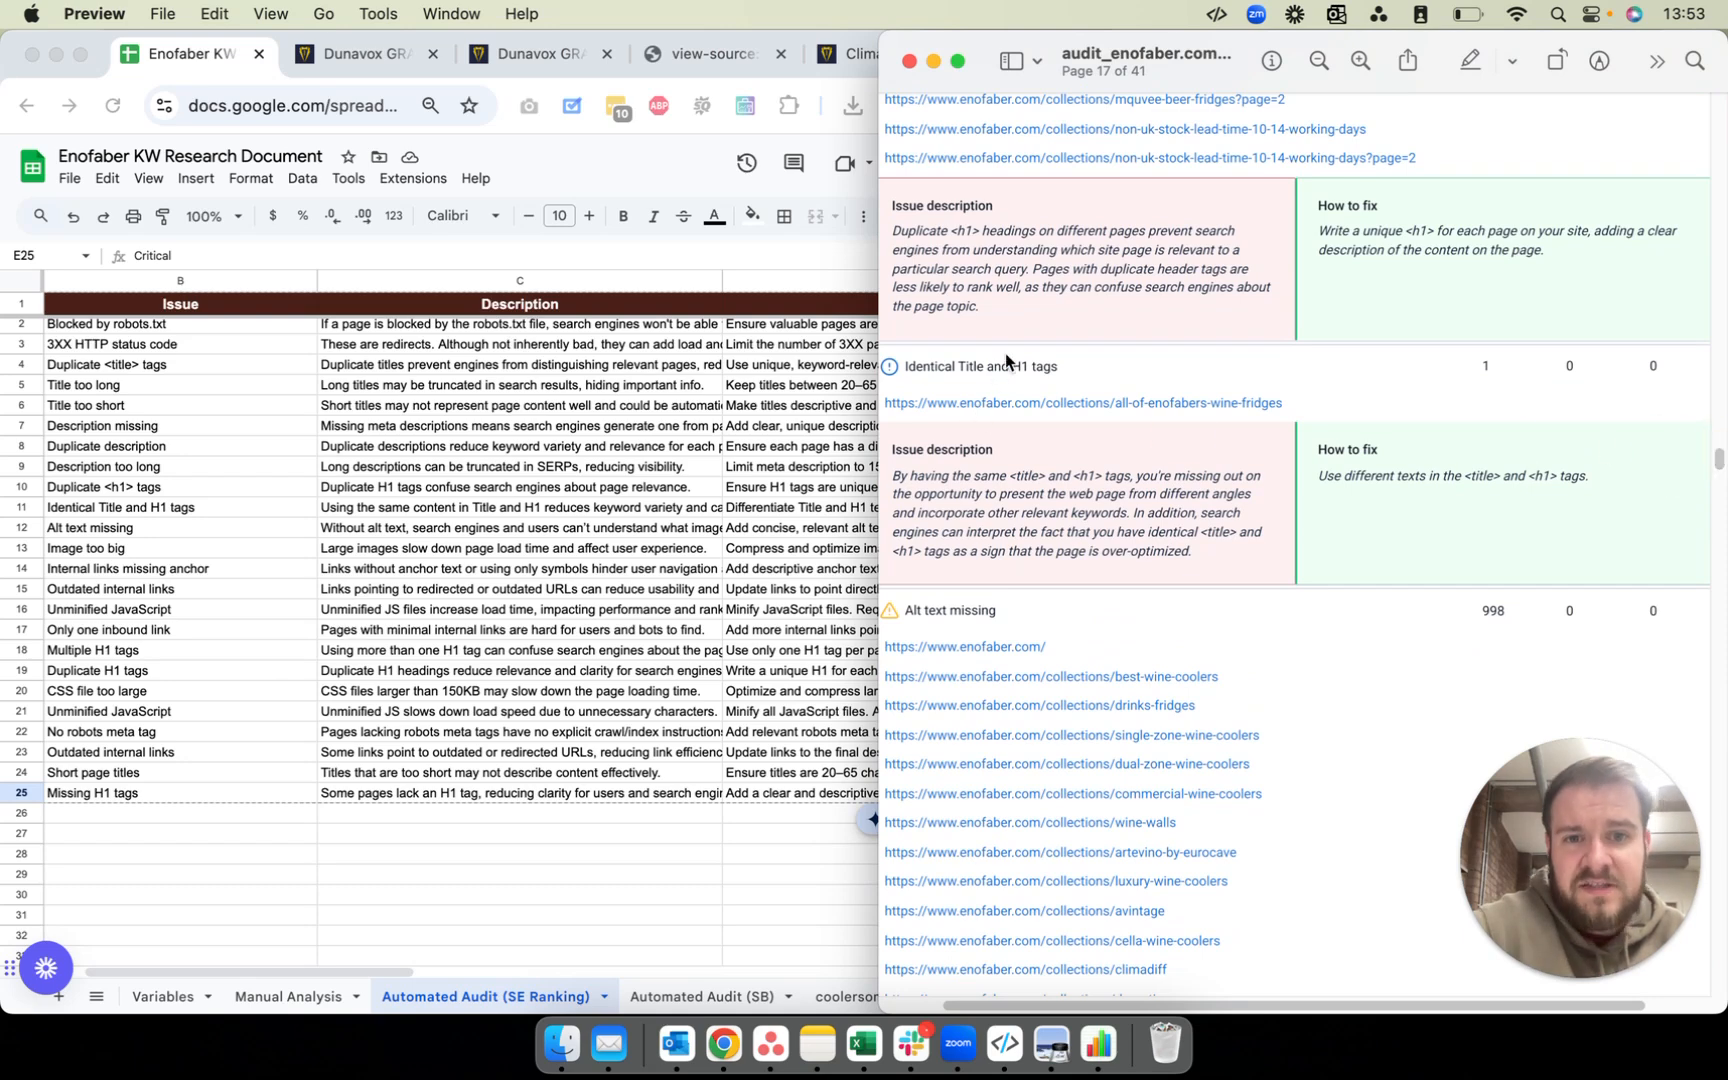
left_click(1060, 405)
left_click(1287, 602)
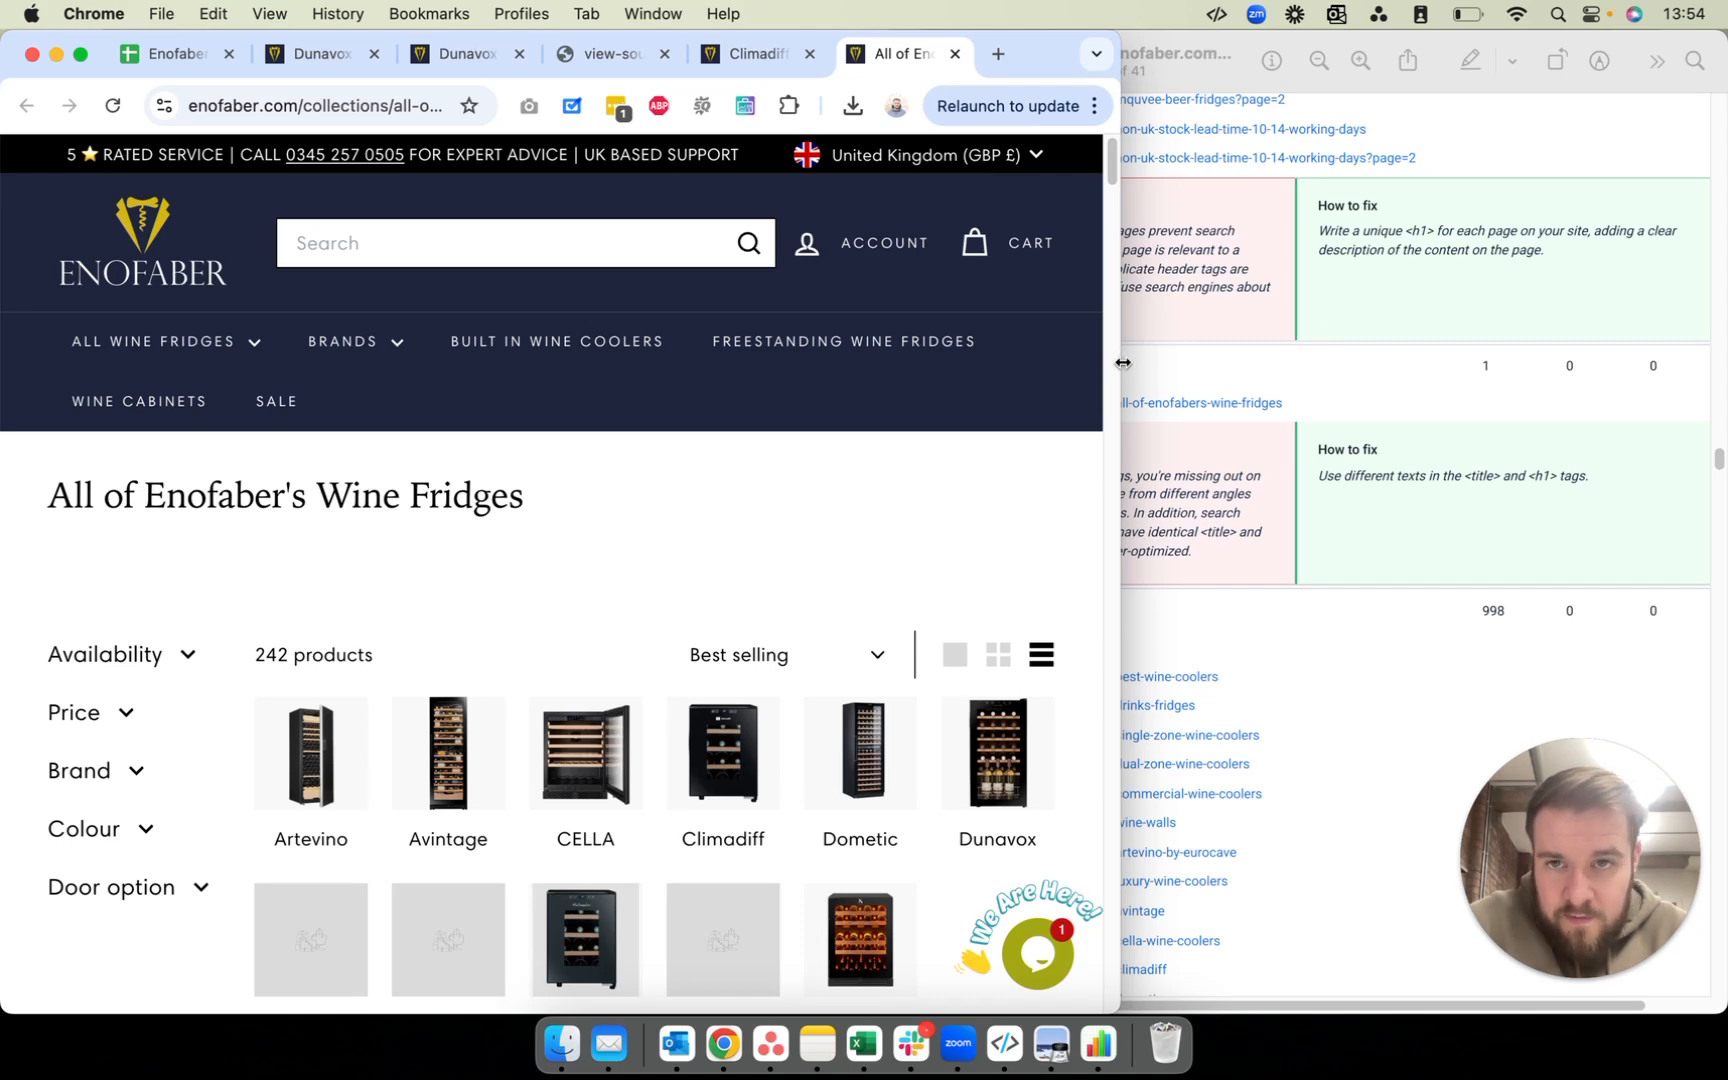
Step: Go back to the research spreadsheet, widen its window and set the priority of "Identical Title and H1 tags" in row 11 to Disregard
left_click(140, 54)
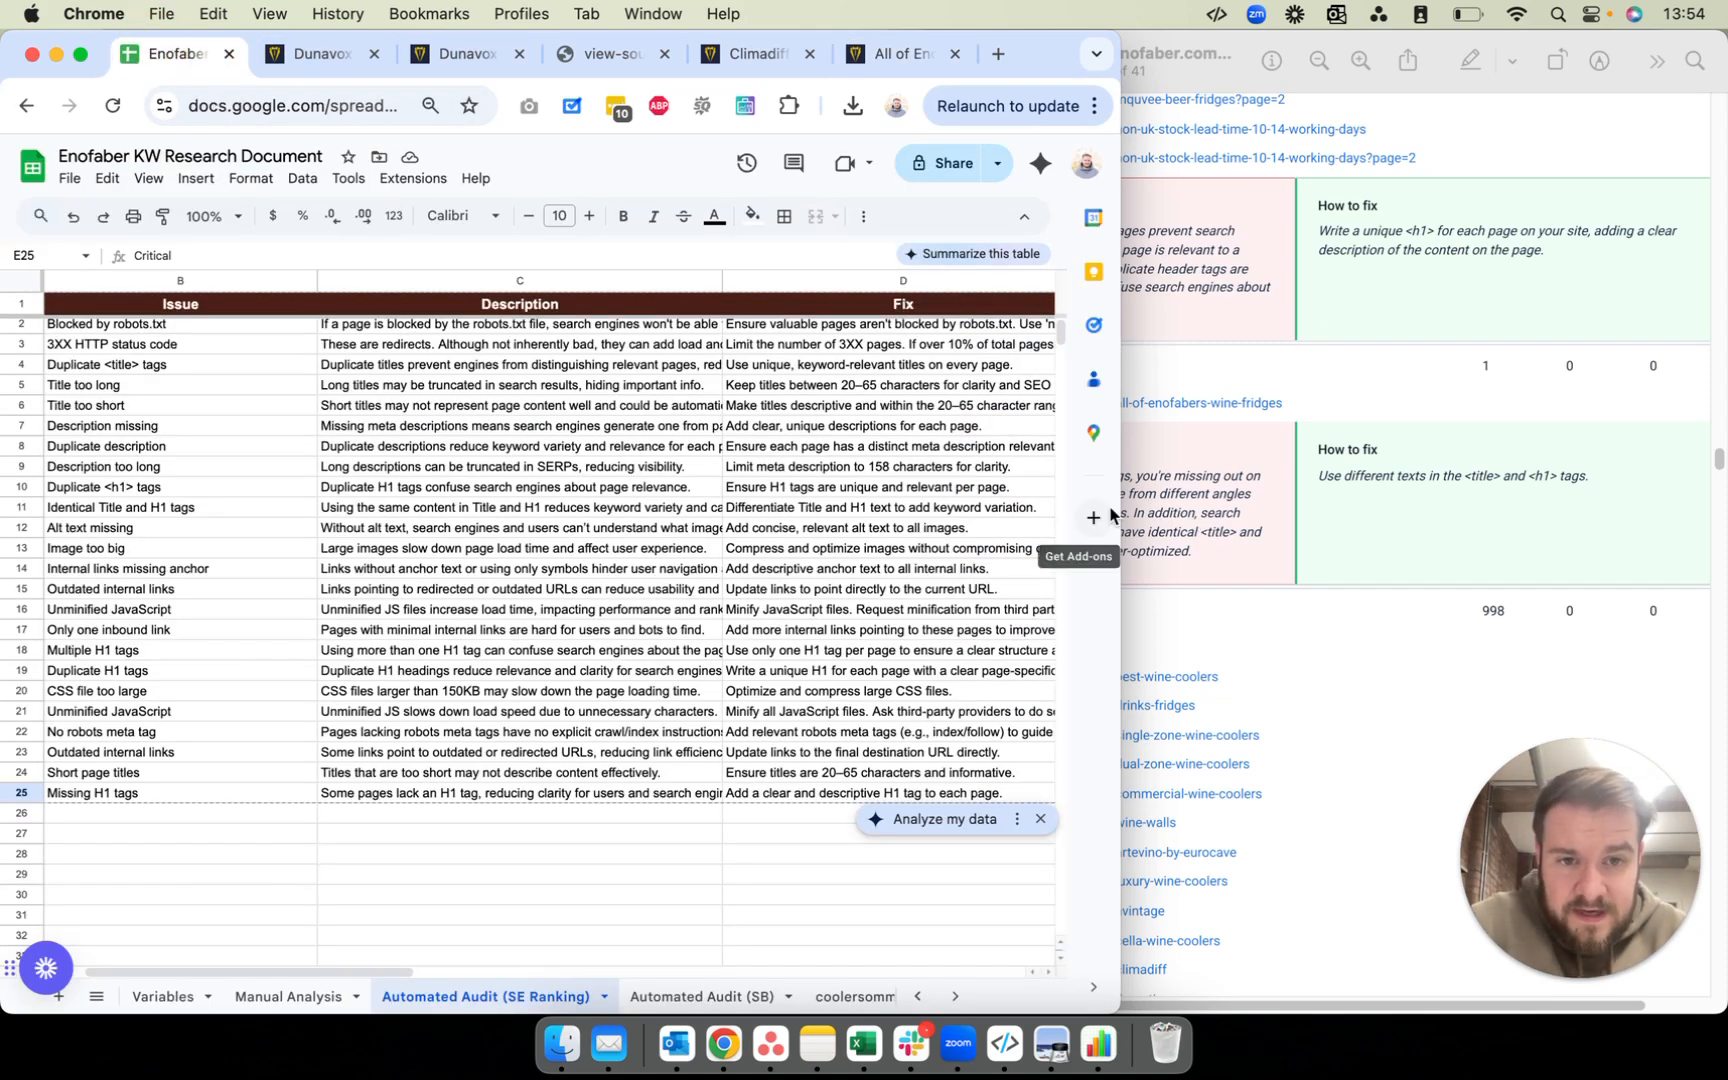
left_click_drag(1124, 511, 1712, 508)
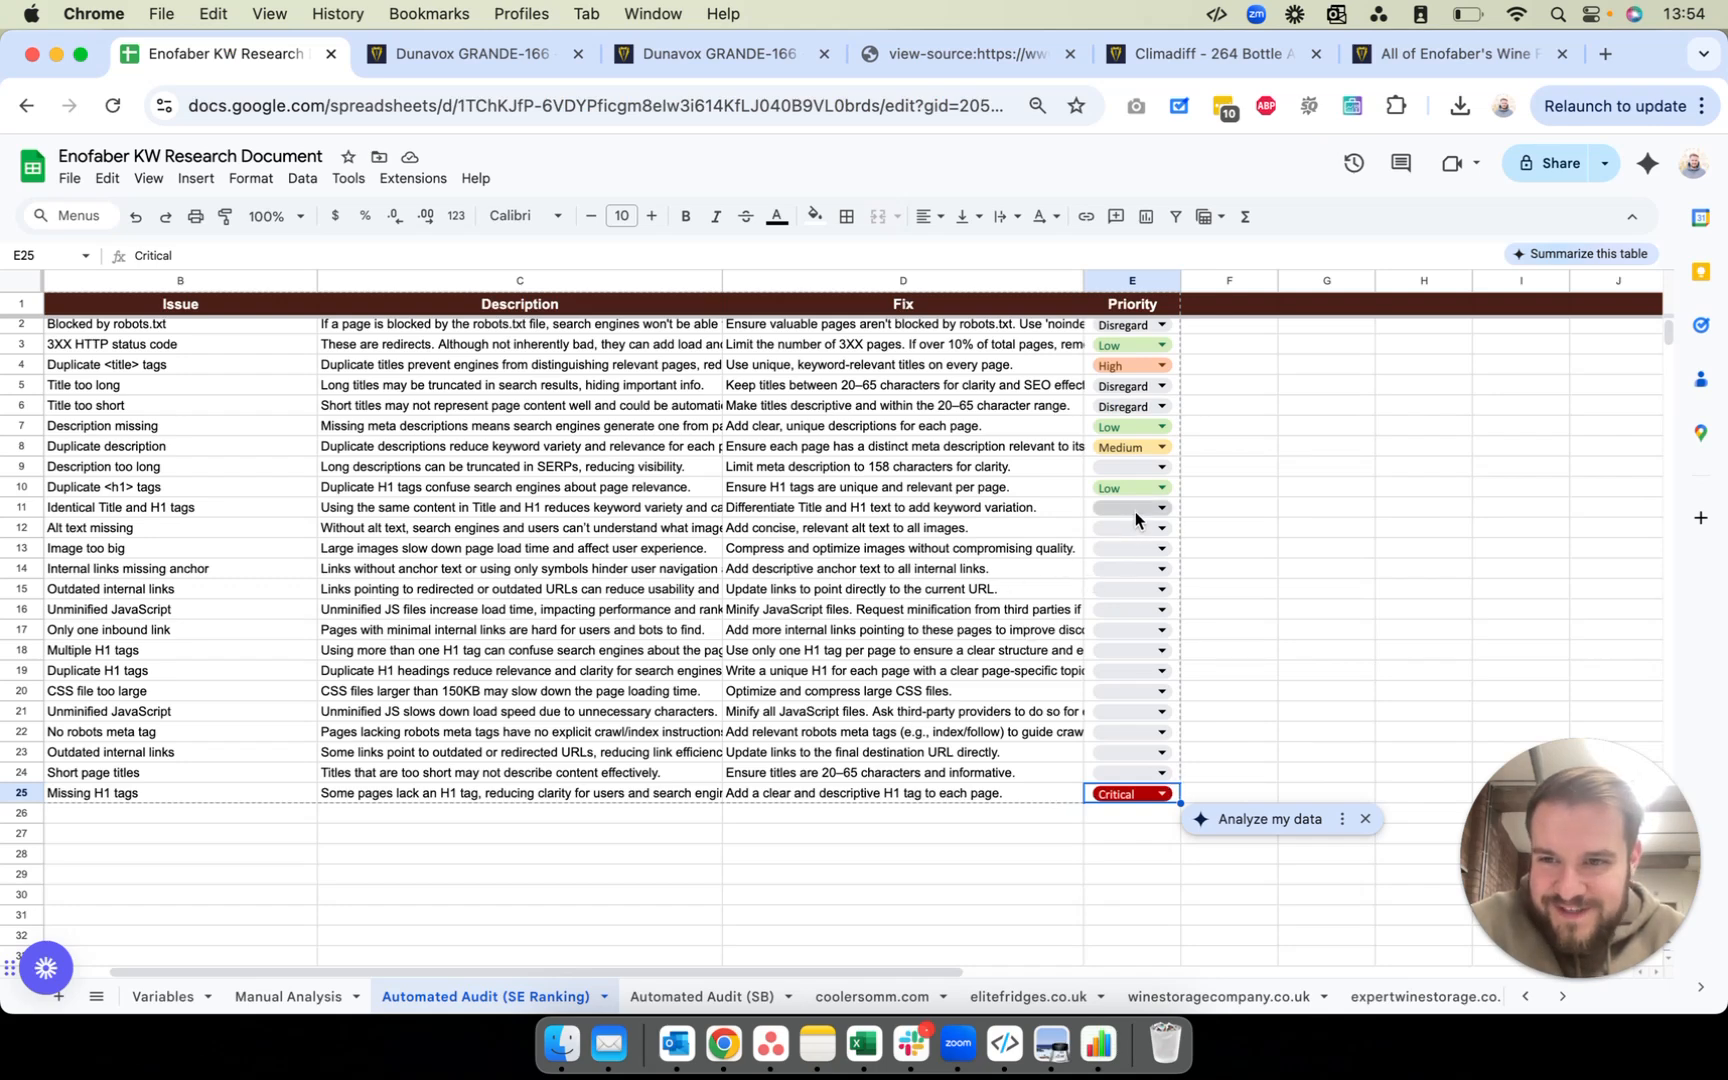
left_click(1118, 510)
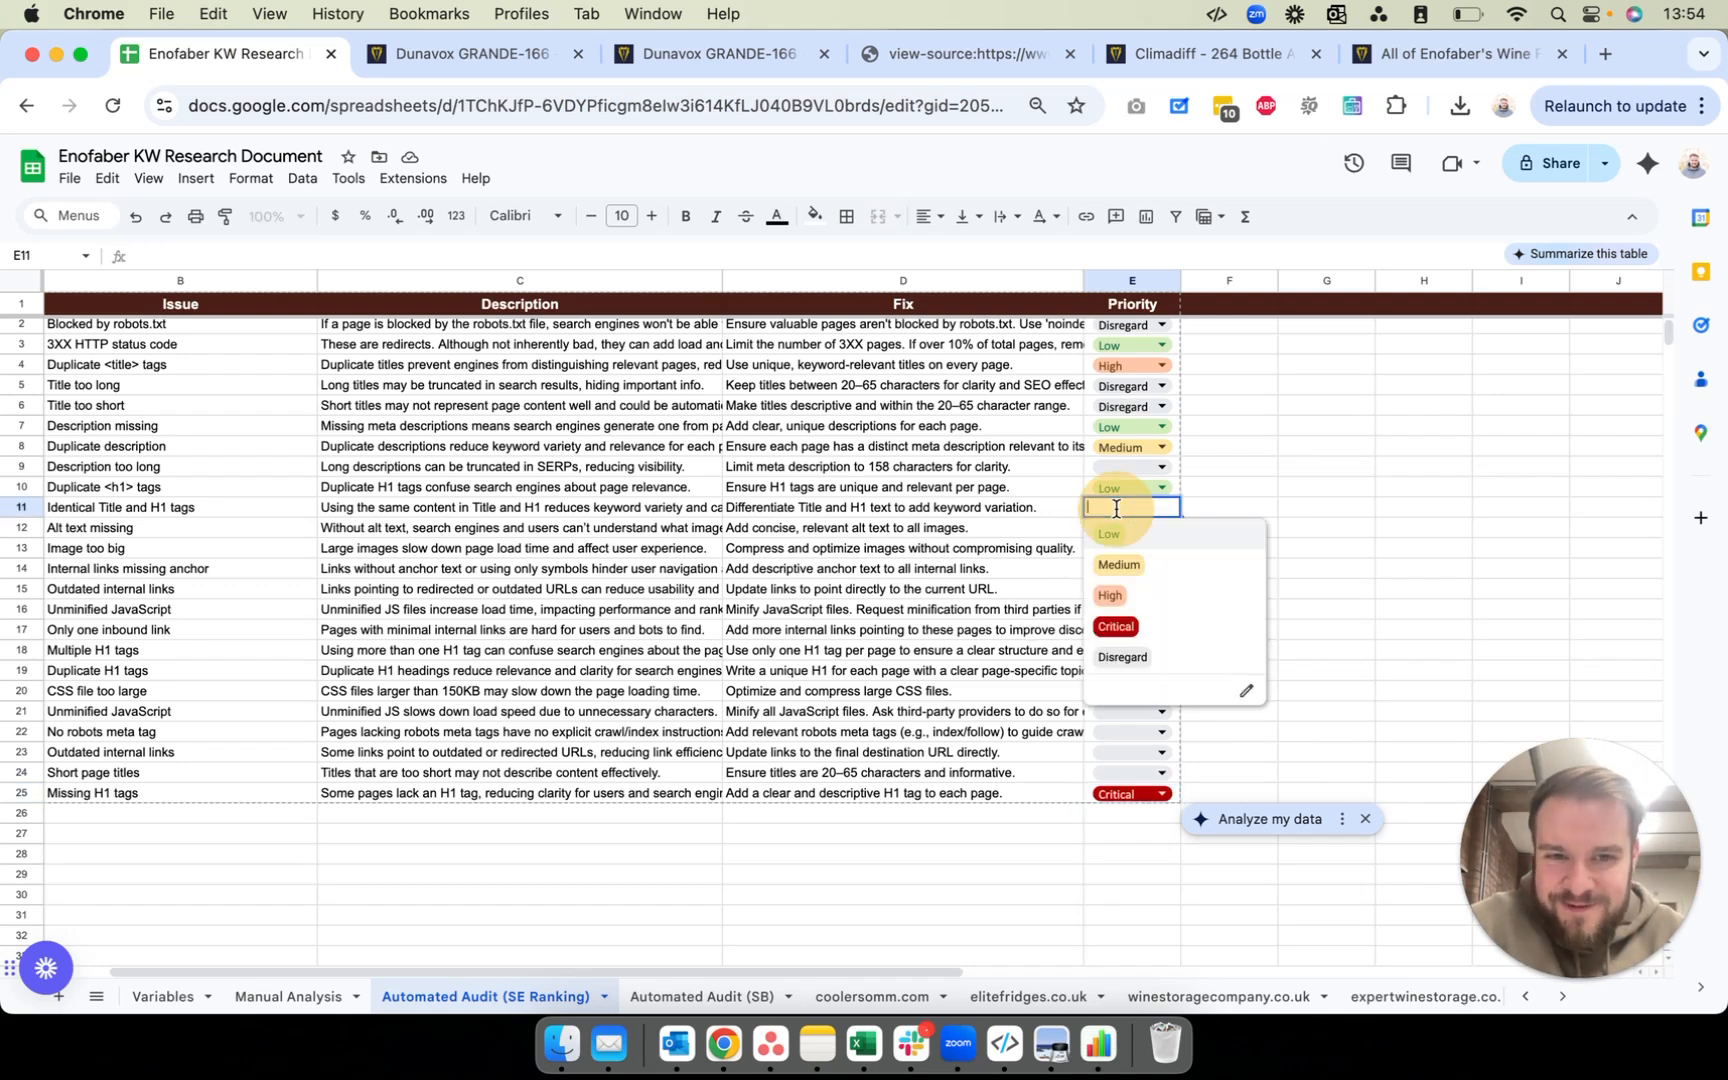
left_click(1121, 658)
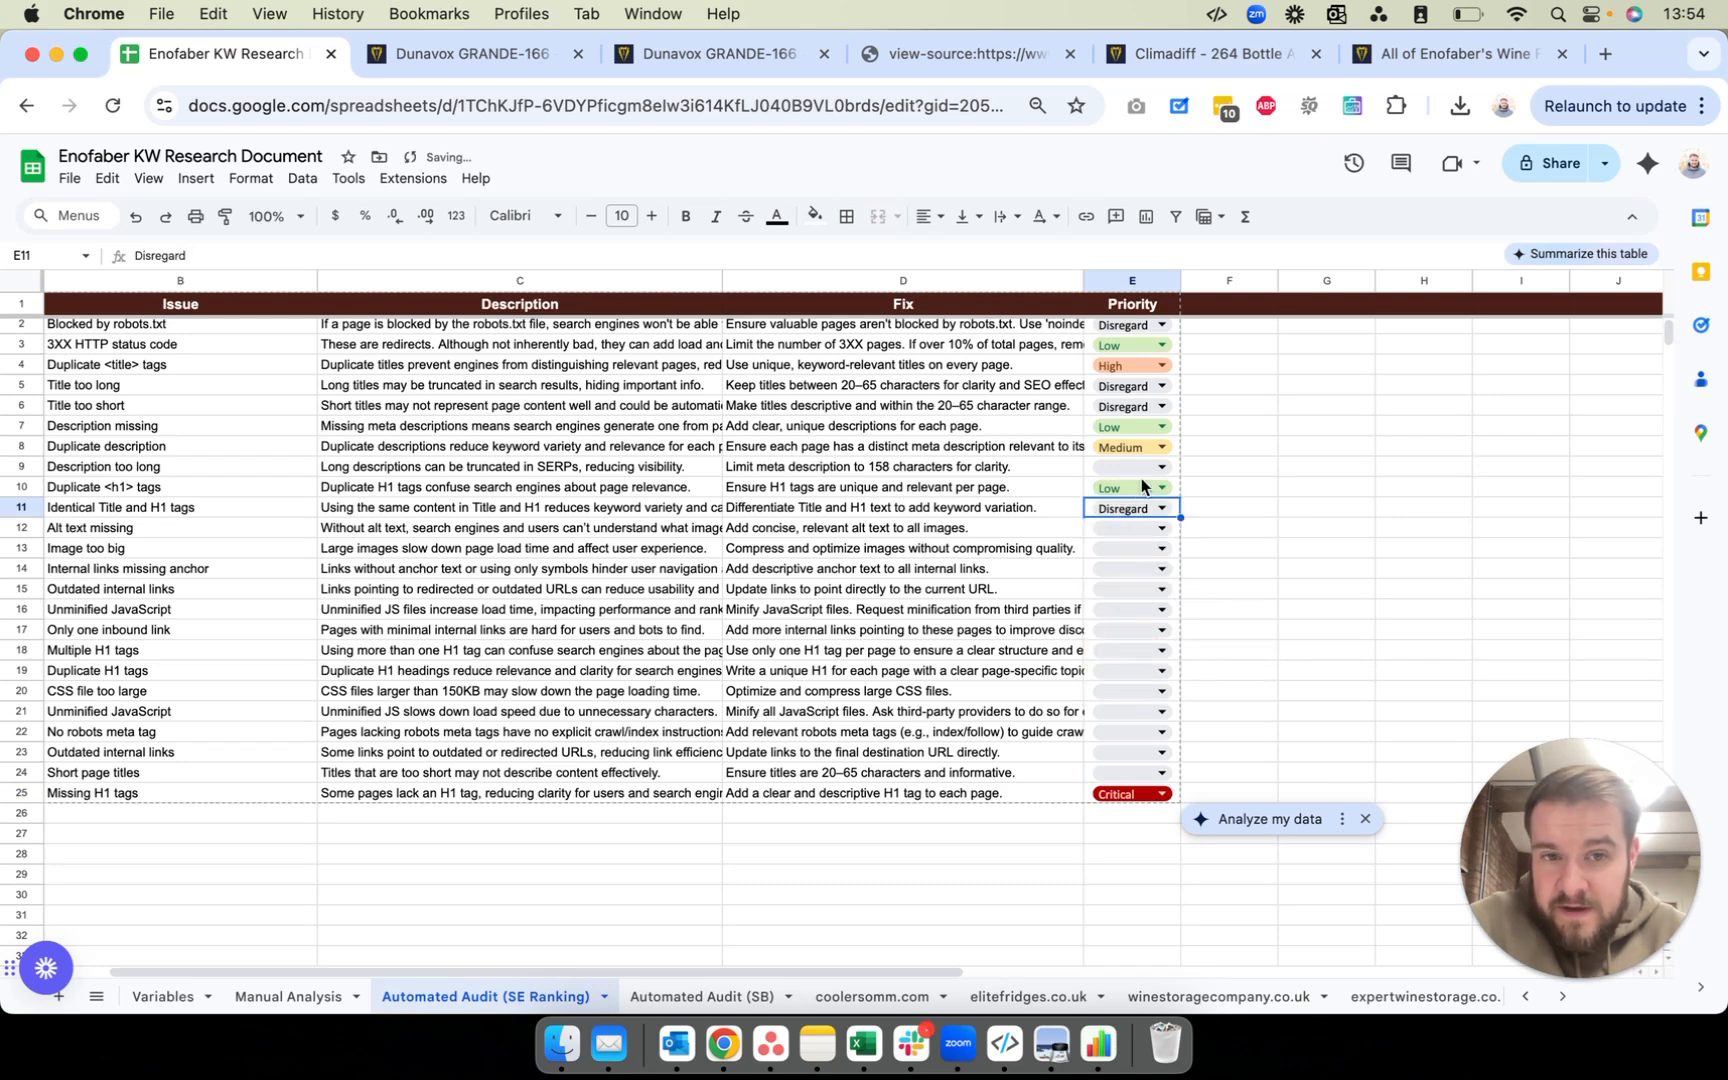
Step: Set the priority of "Description too long" in row 9 to Low
left_click(1121, 490)
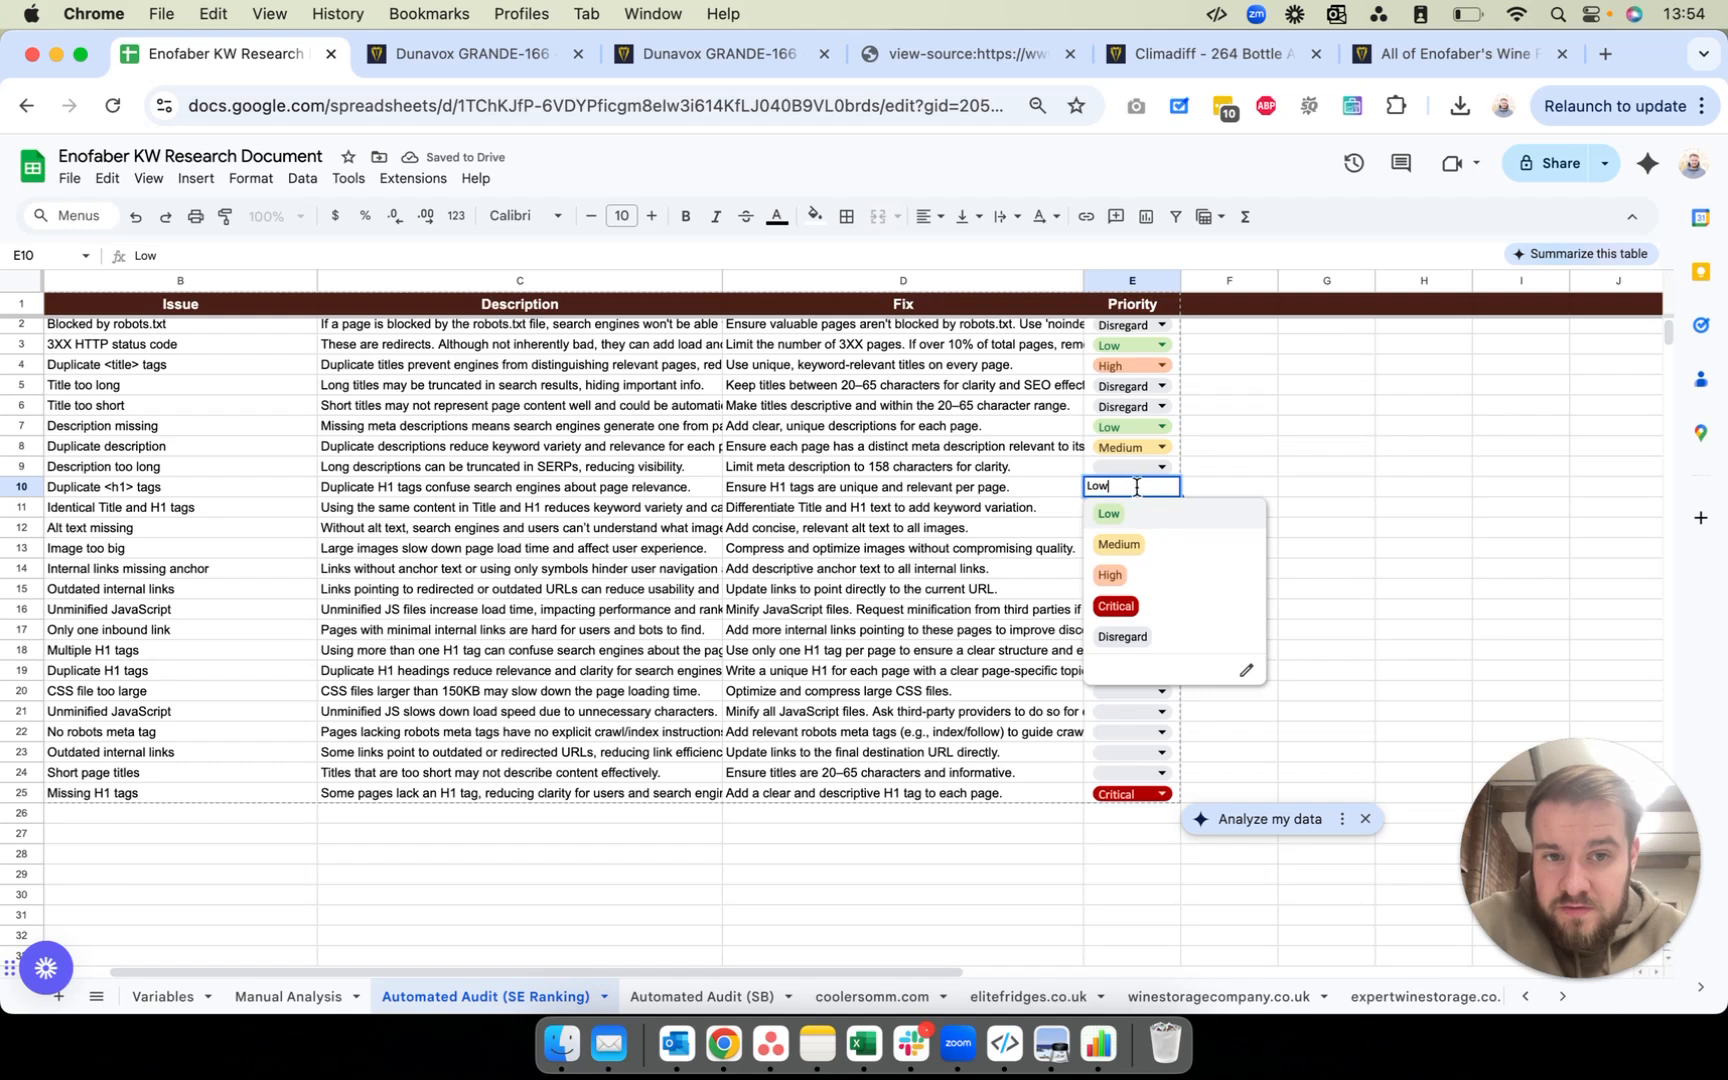
left_click(1210, 480)
left_click(1160, 468)
left_click(1251, 470)
left_click(1150, 467)
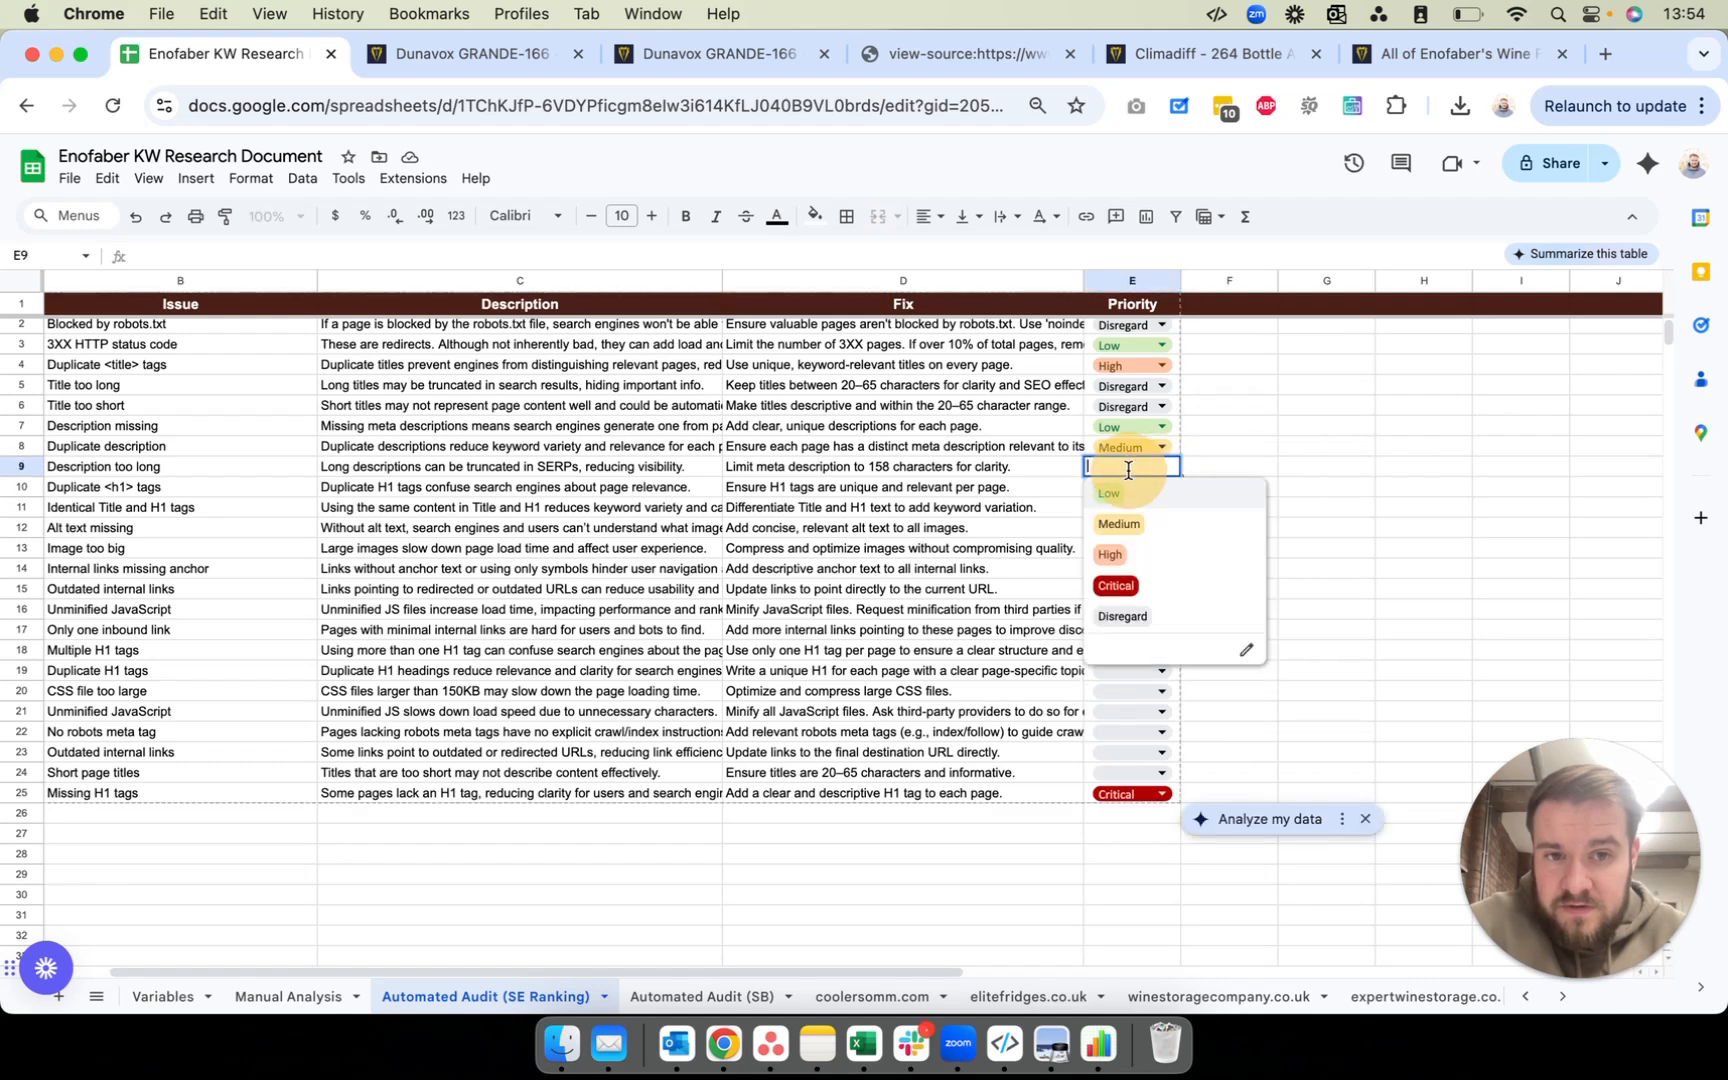
left_click(1115, 497)
left_click(142, 490)
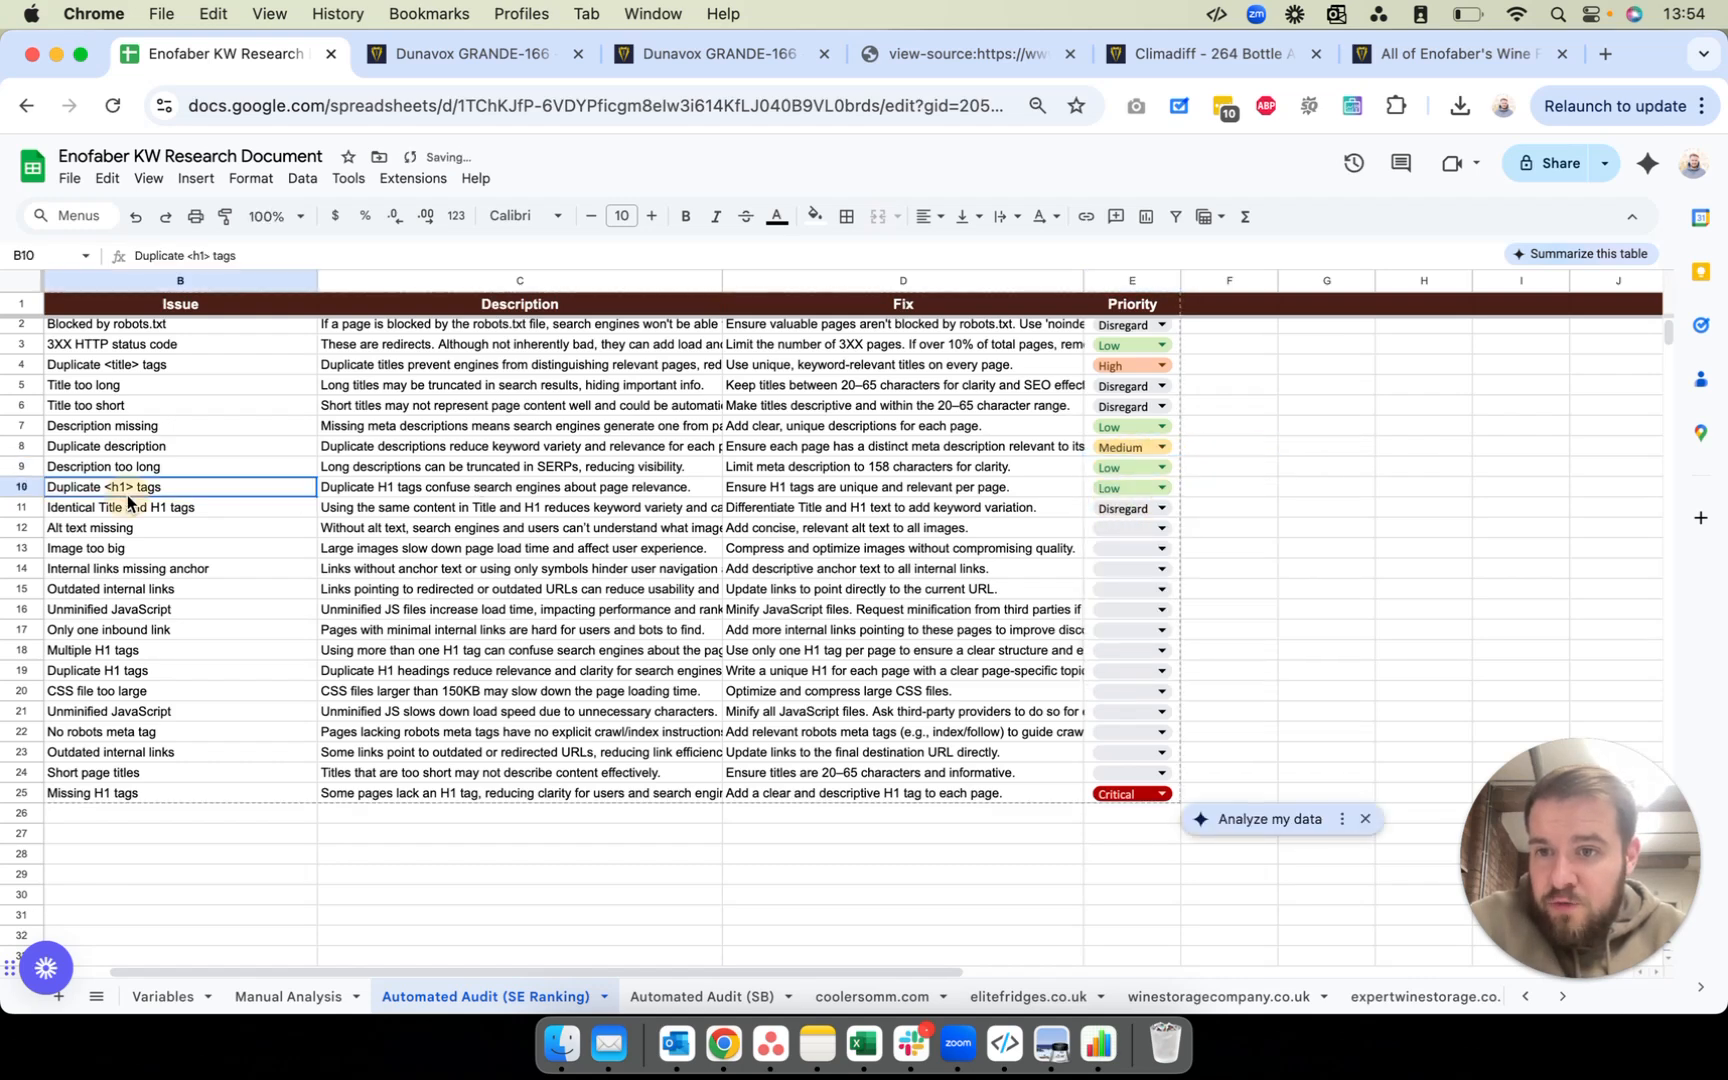
Step: Narrow the browser window beside the audit PDF and review the "Duplicate H1" issue with its flagged URLs
left_click_drag(1722, 490, 890, 495)
scroll(1253, 665, "down", 15)
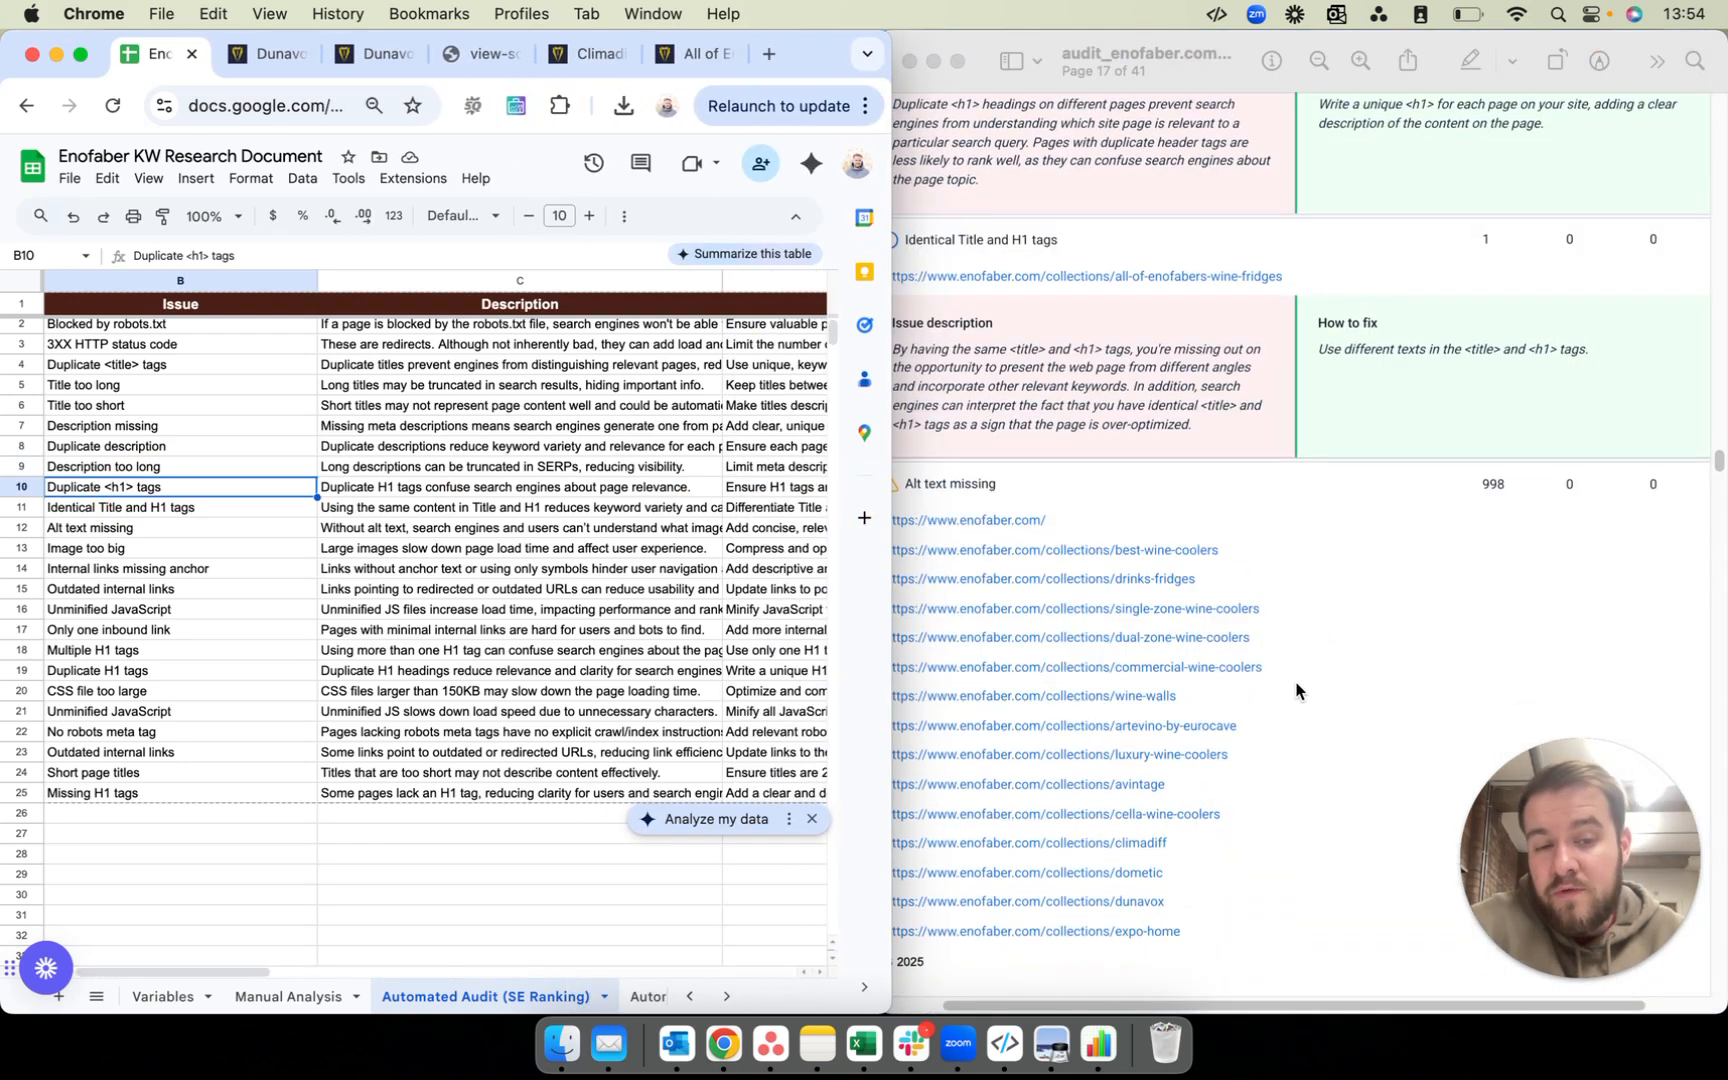
scroll(1372, 582, "up", 10)
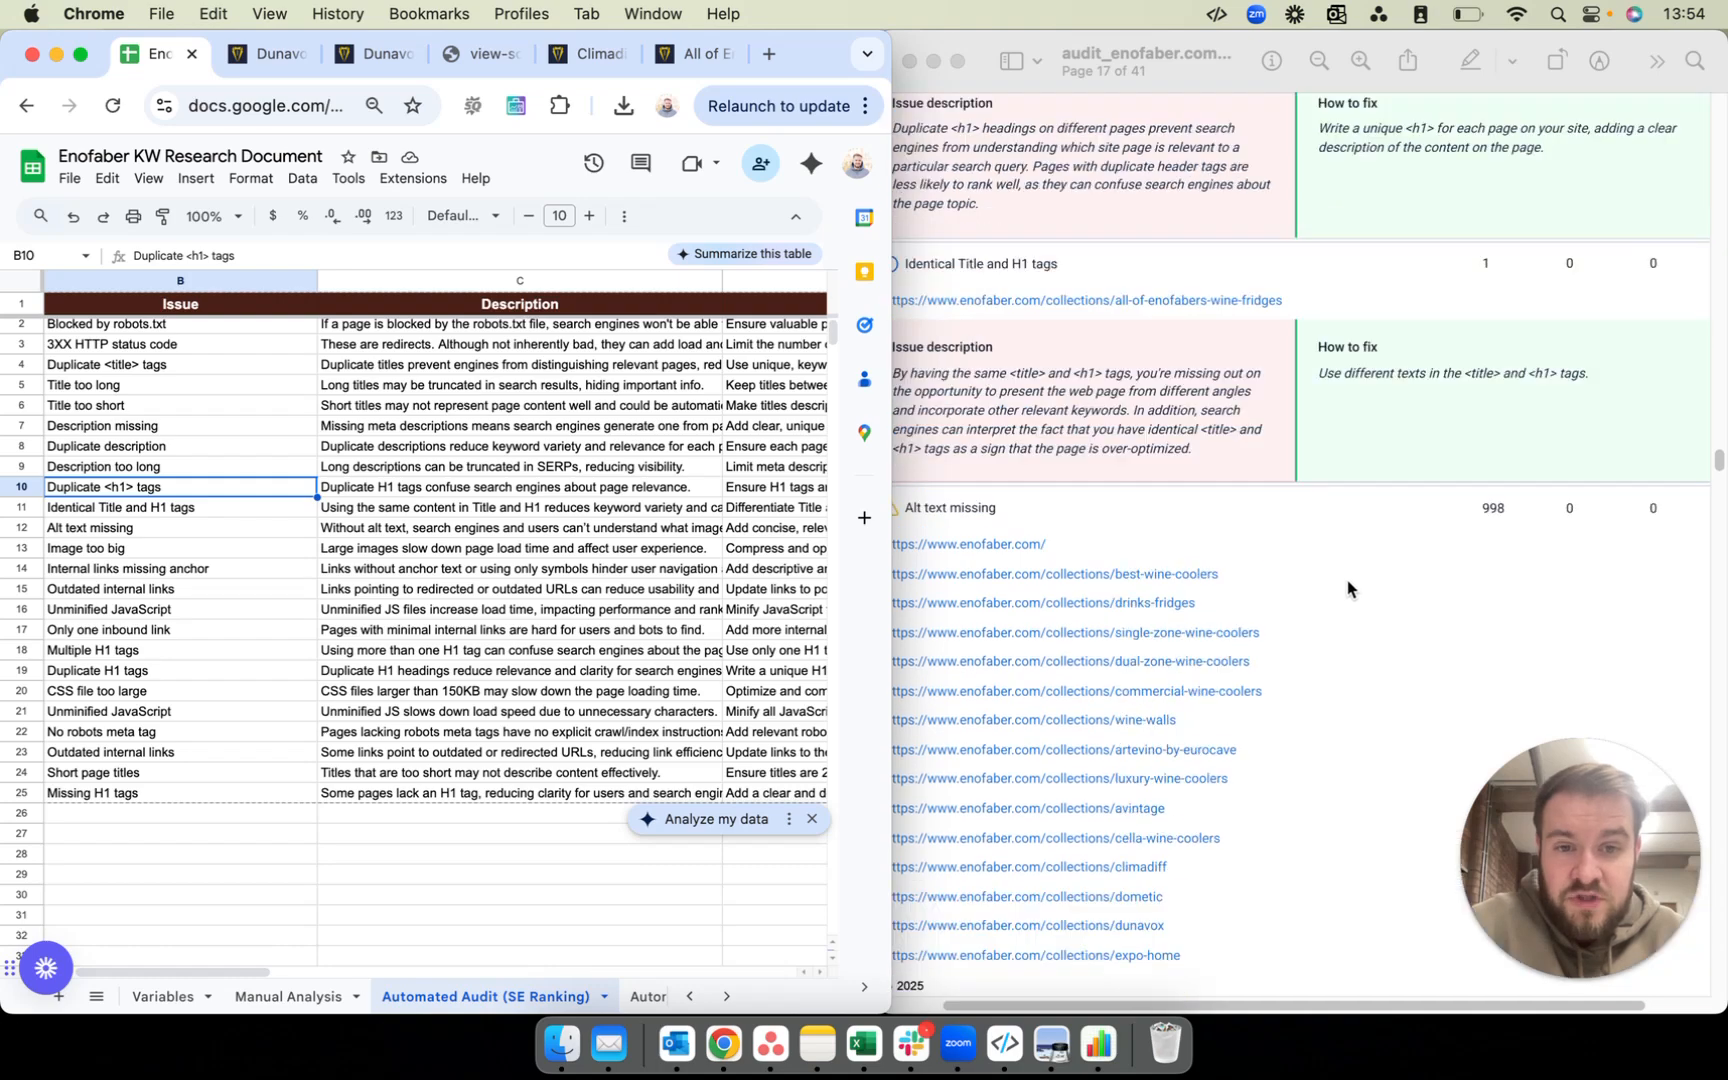
scroll(1336, 587, "down", 5)
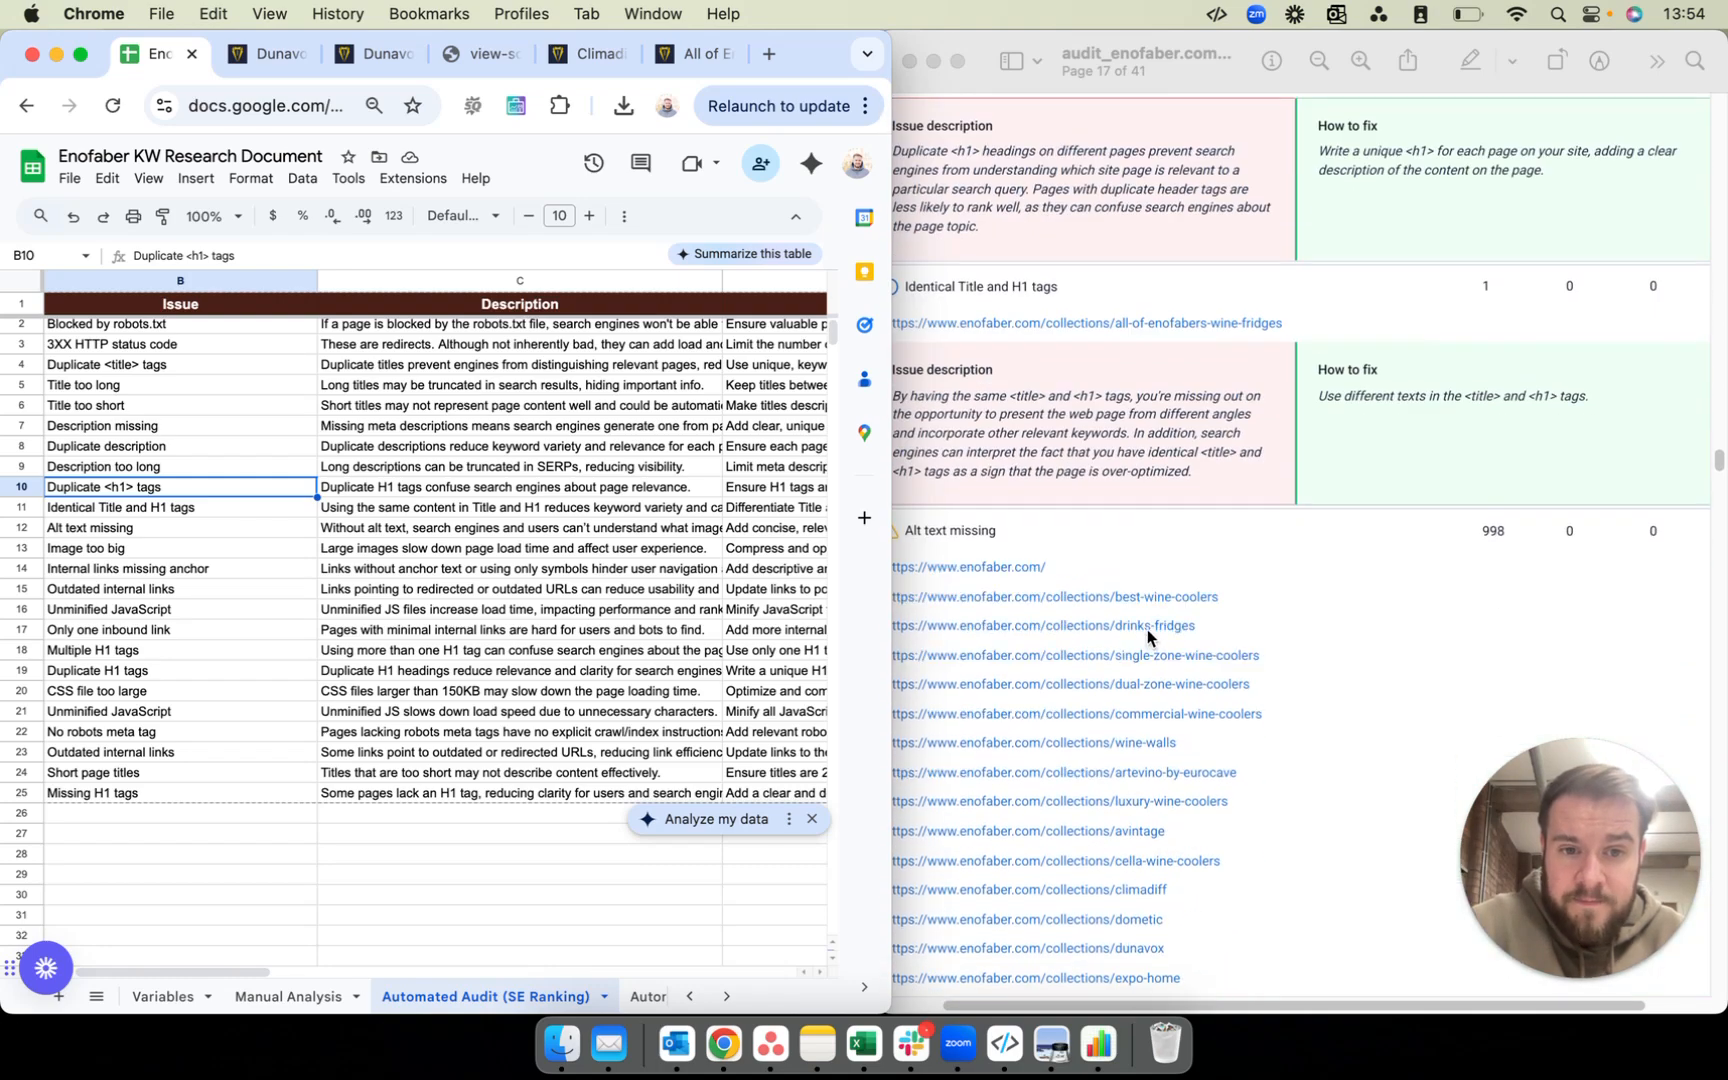
left_click(1337, 580)
scroll(1257, 552, "up", 2)
scroll(1262, 560, "up", 15)
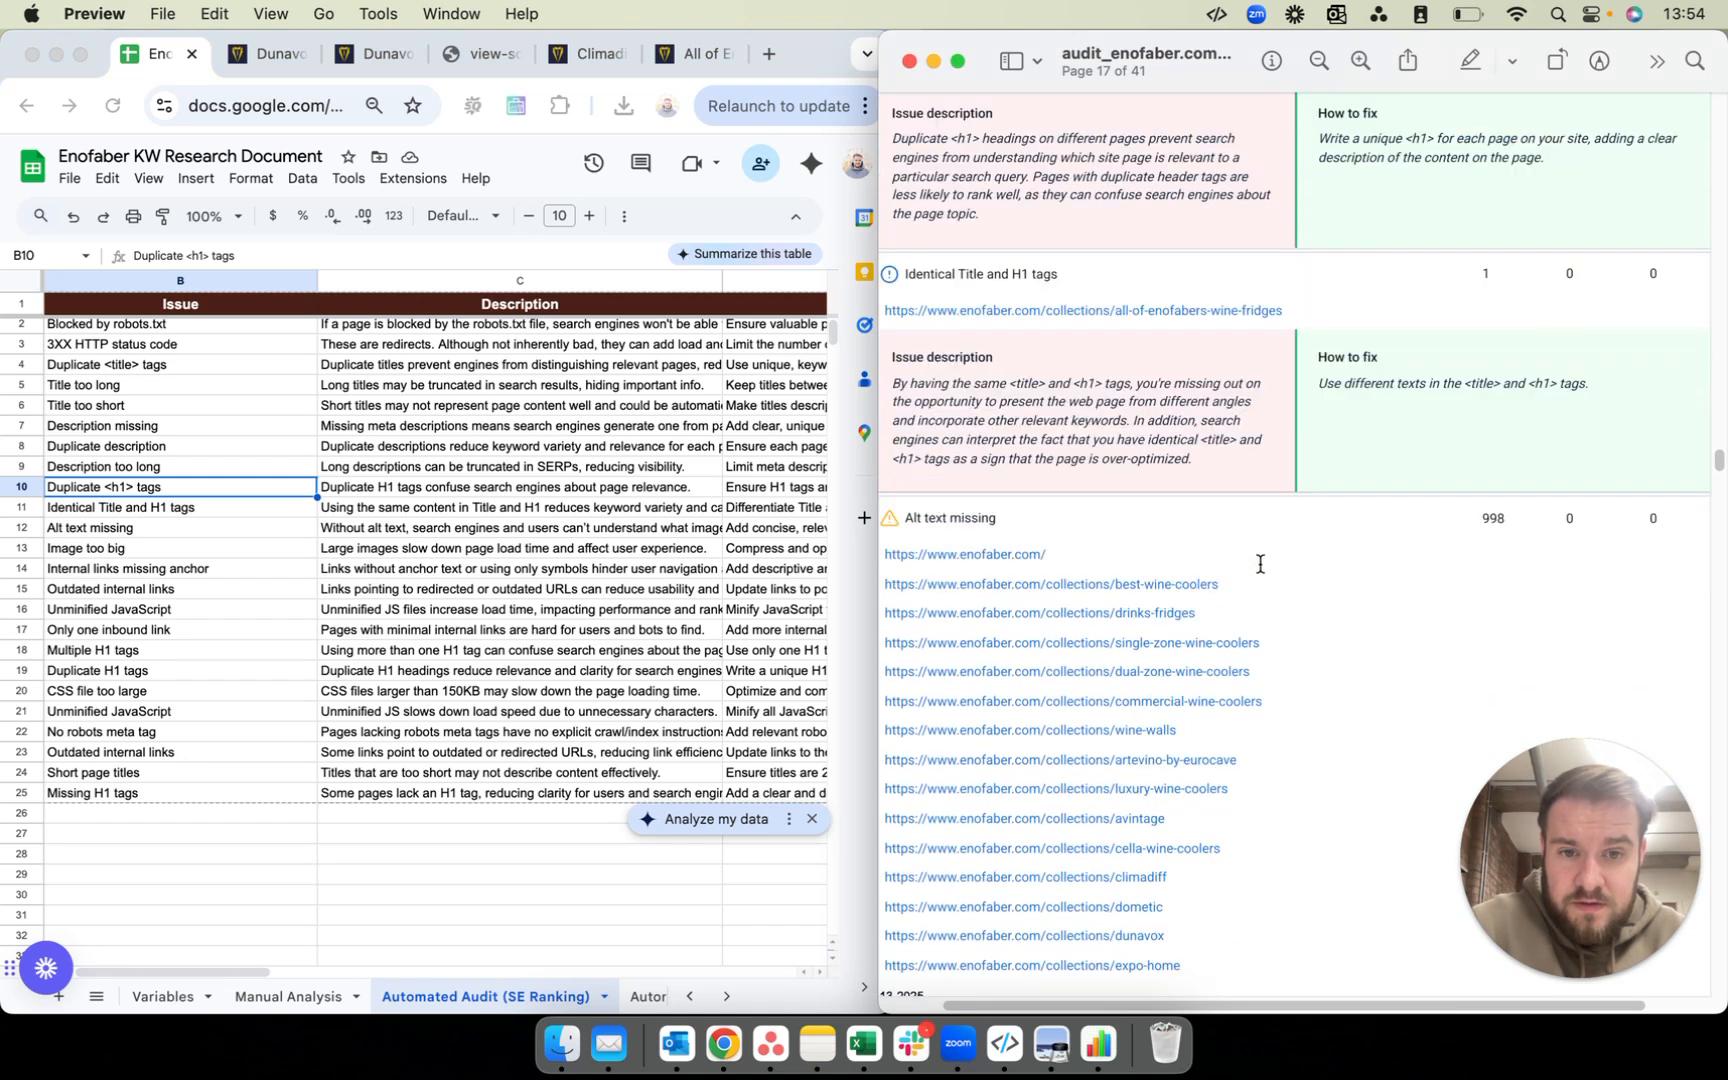
scroll(1254, 564, "up", 4)
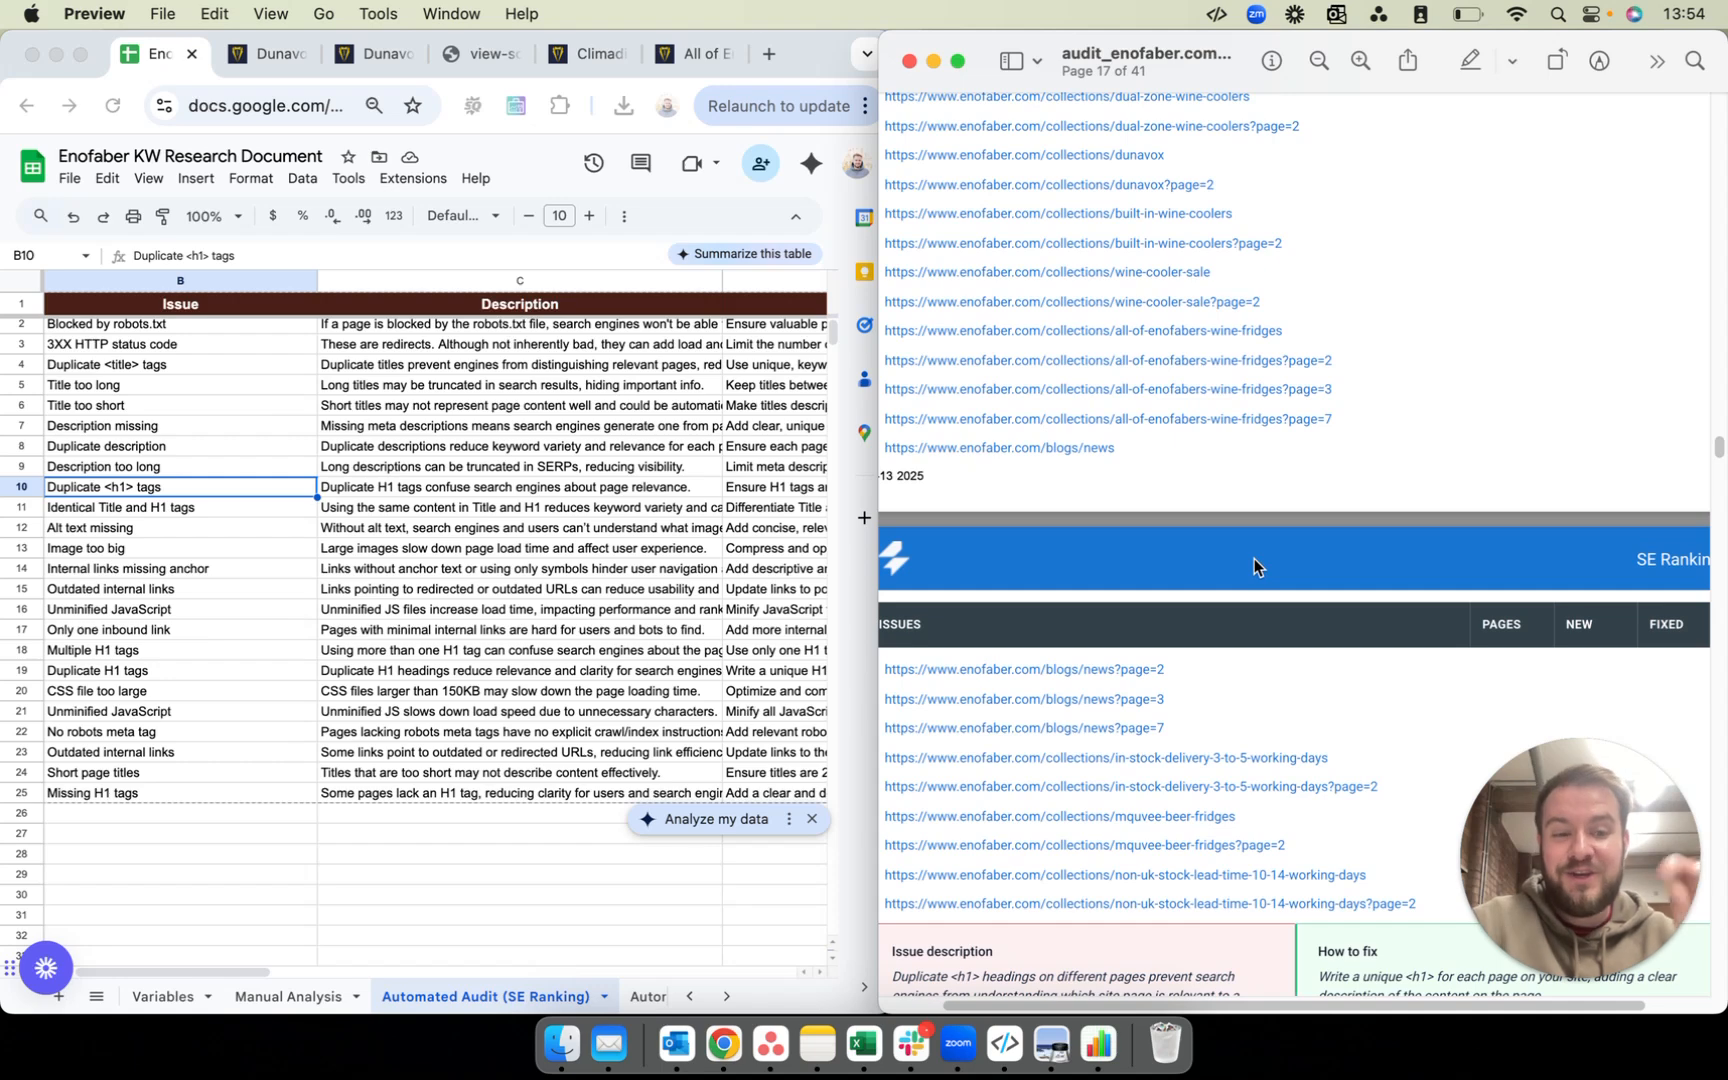
scroll(1282, 509, "up", 8)
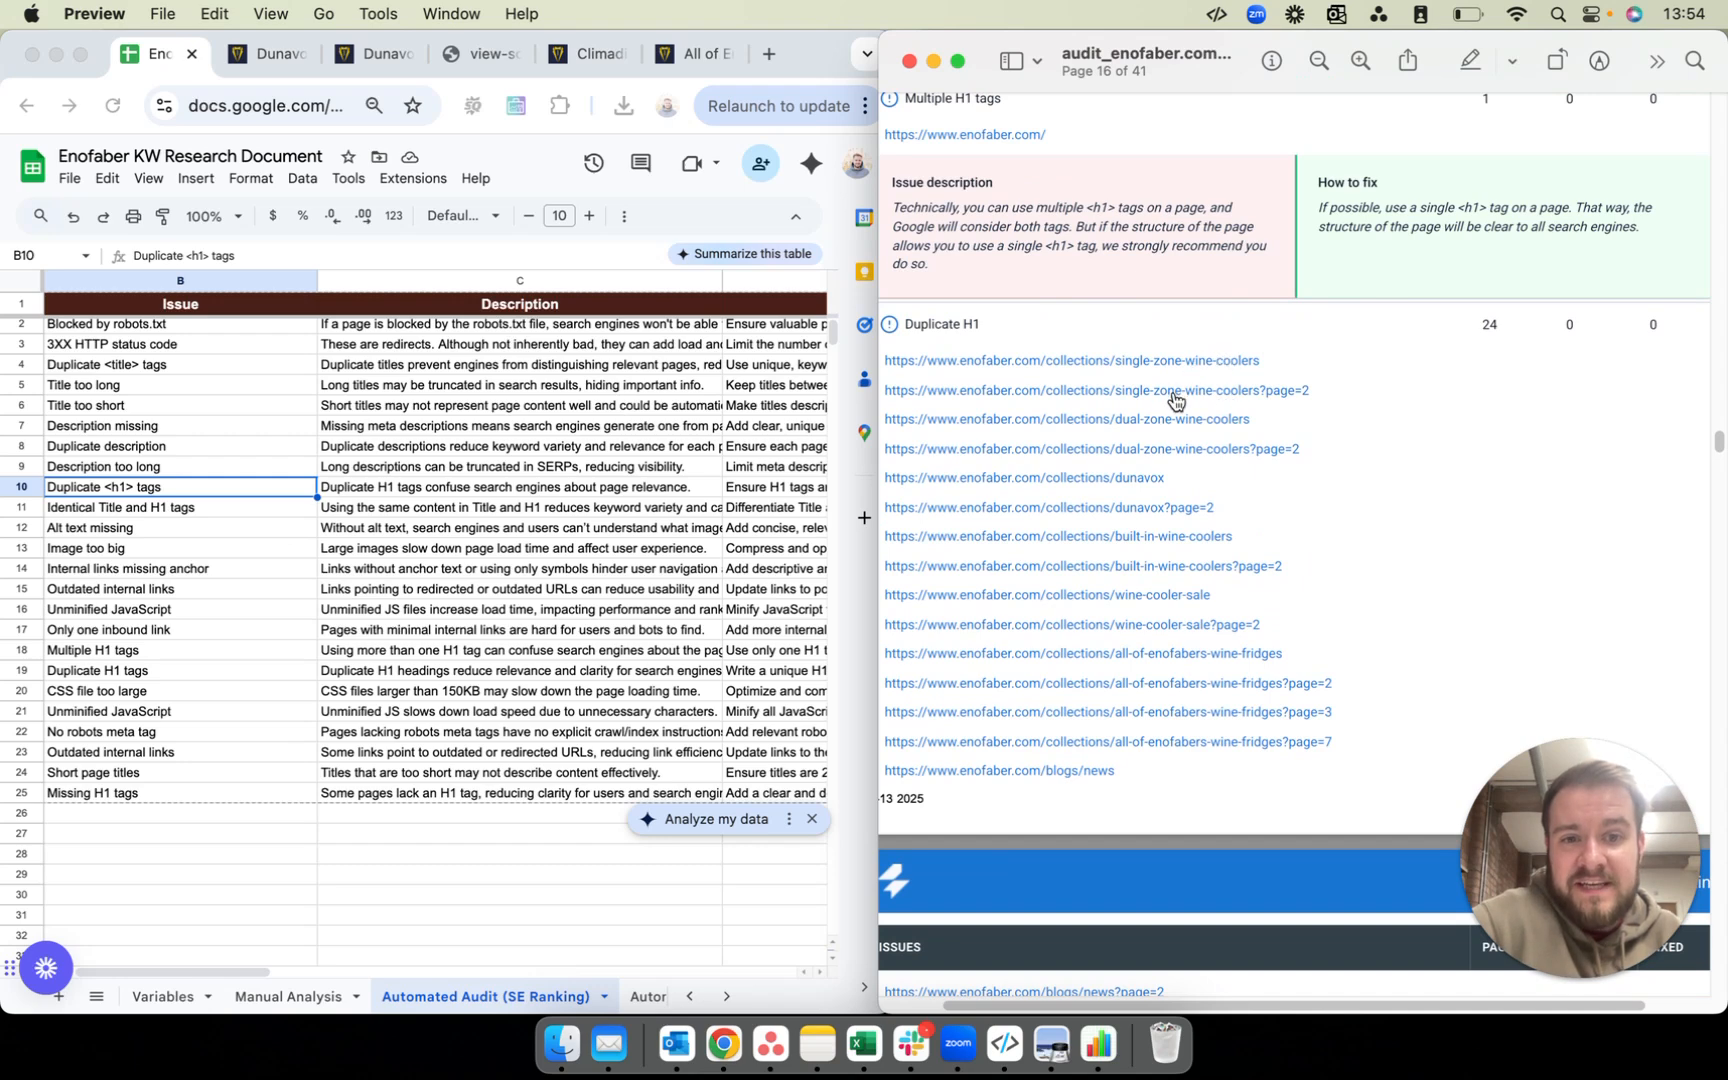
scroll(1244, 506, "down", 5)
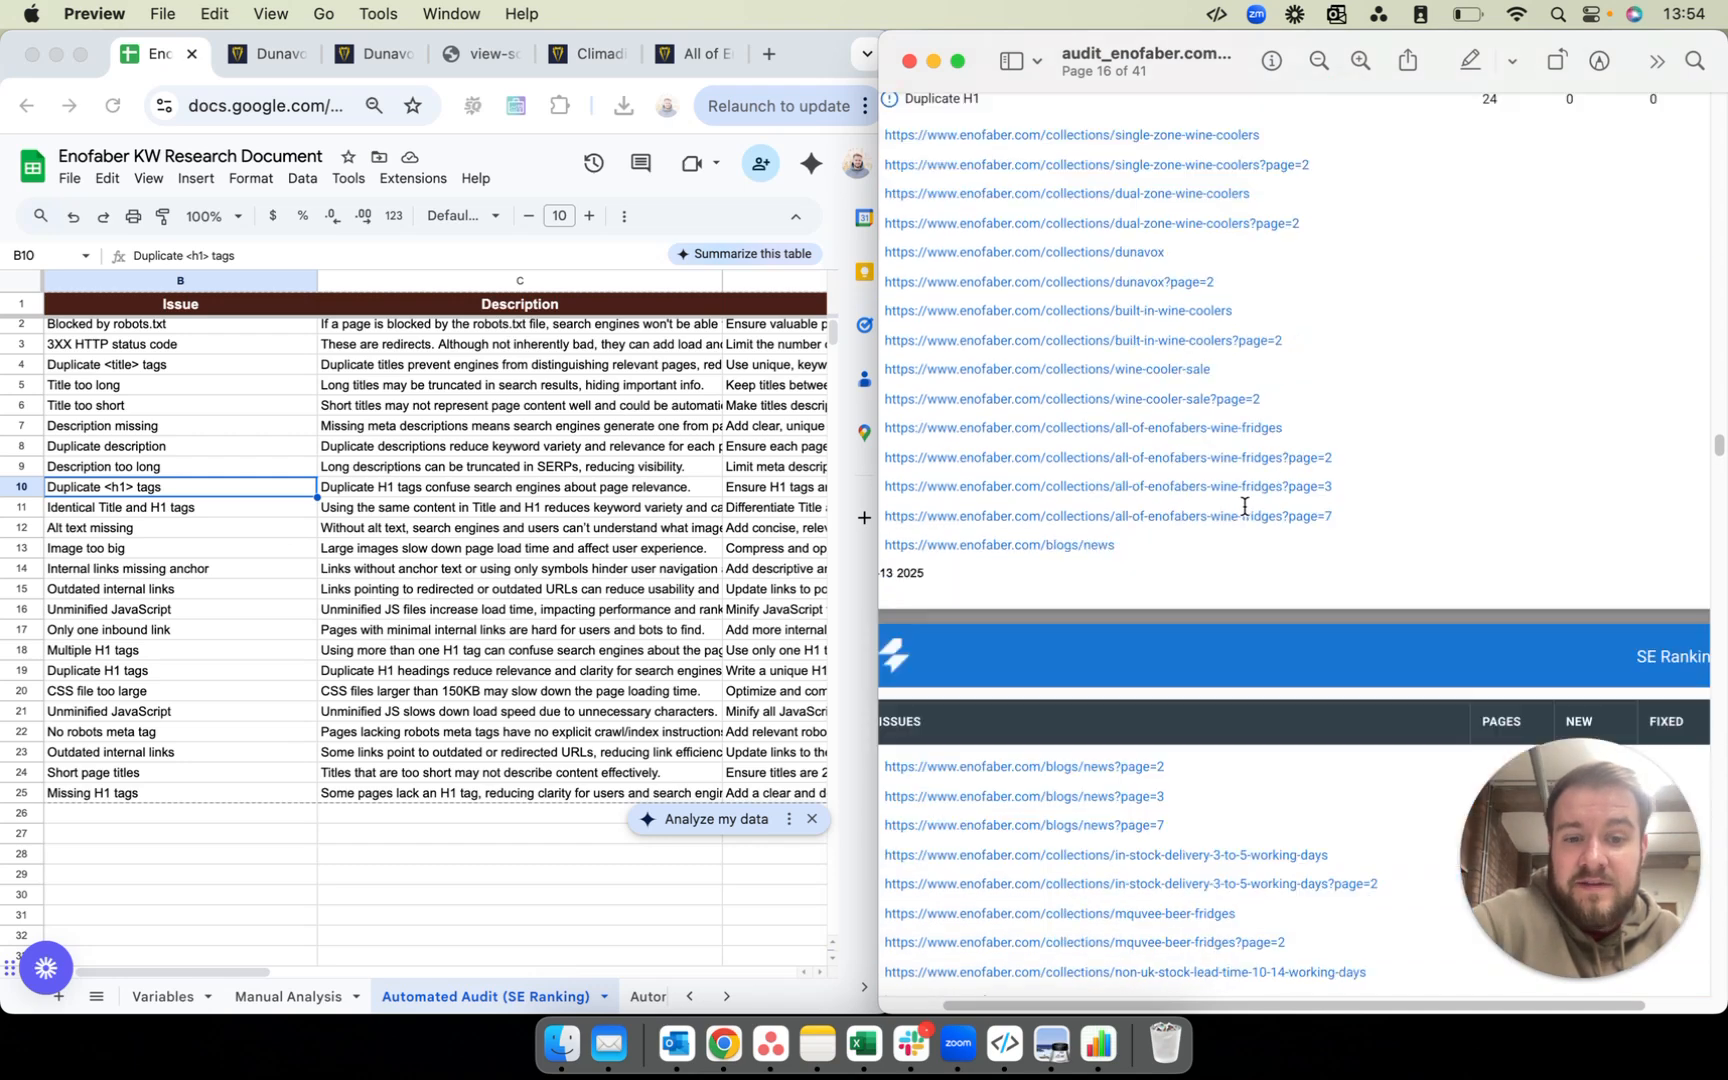
scroll(1244, 506, "down", 3)
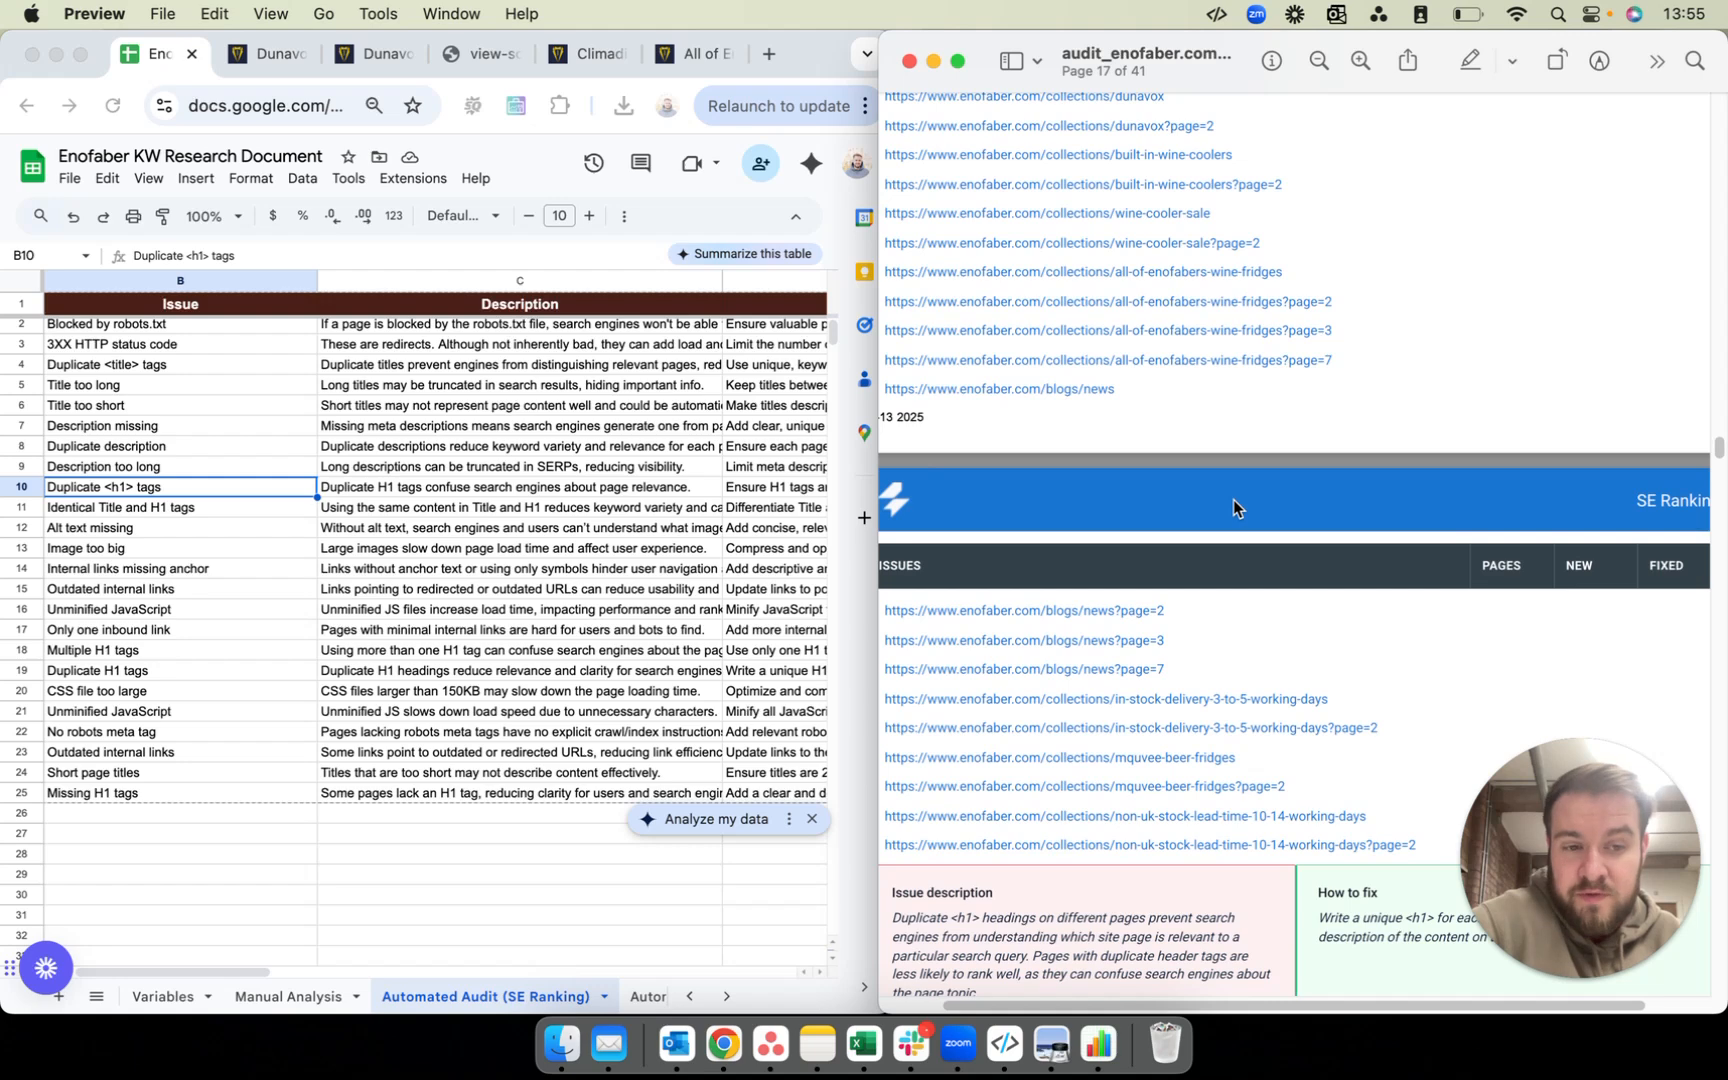
scroll(1233, 500, "up", 4)
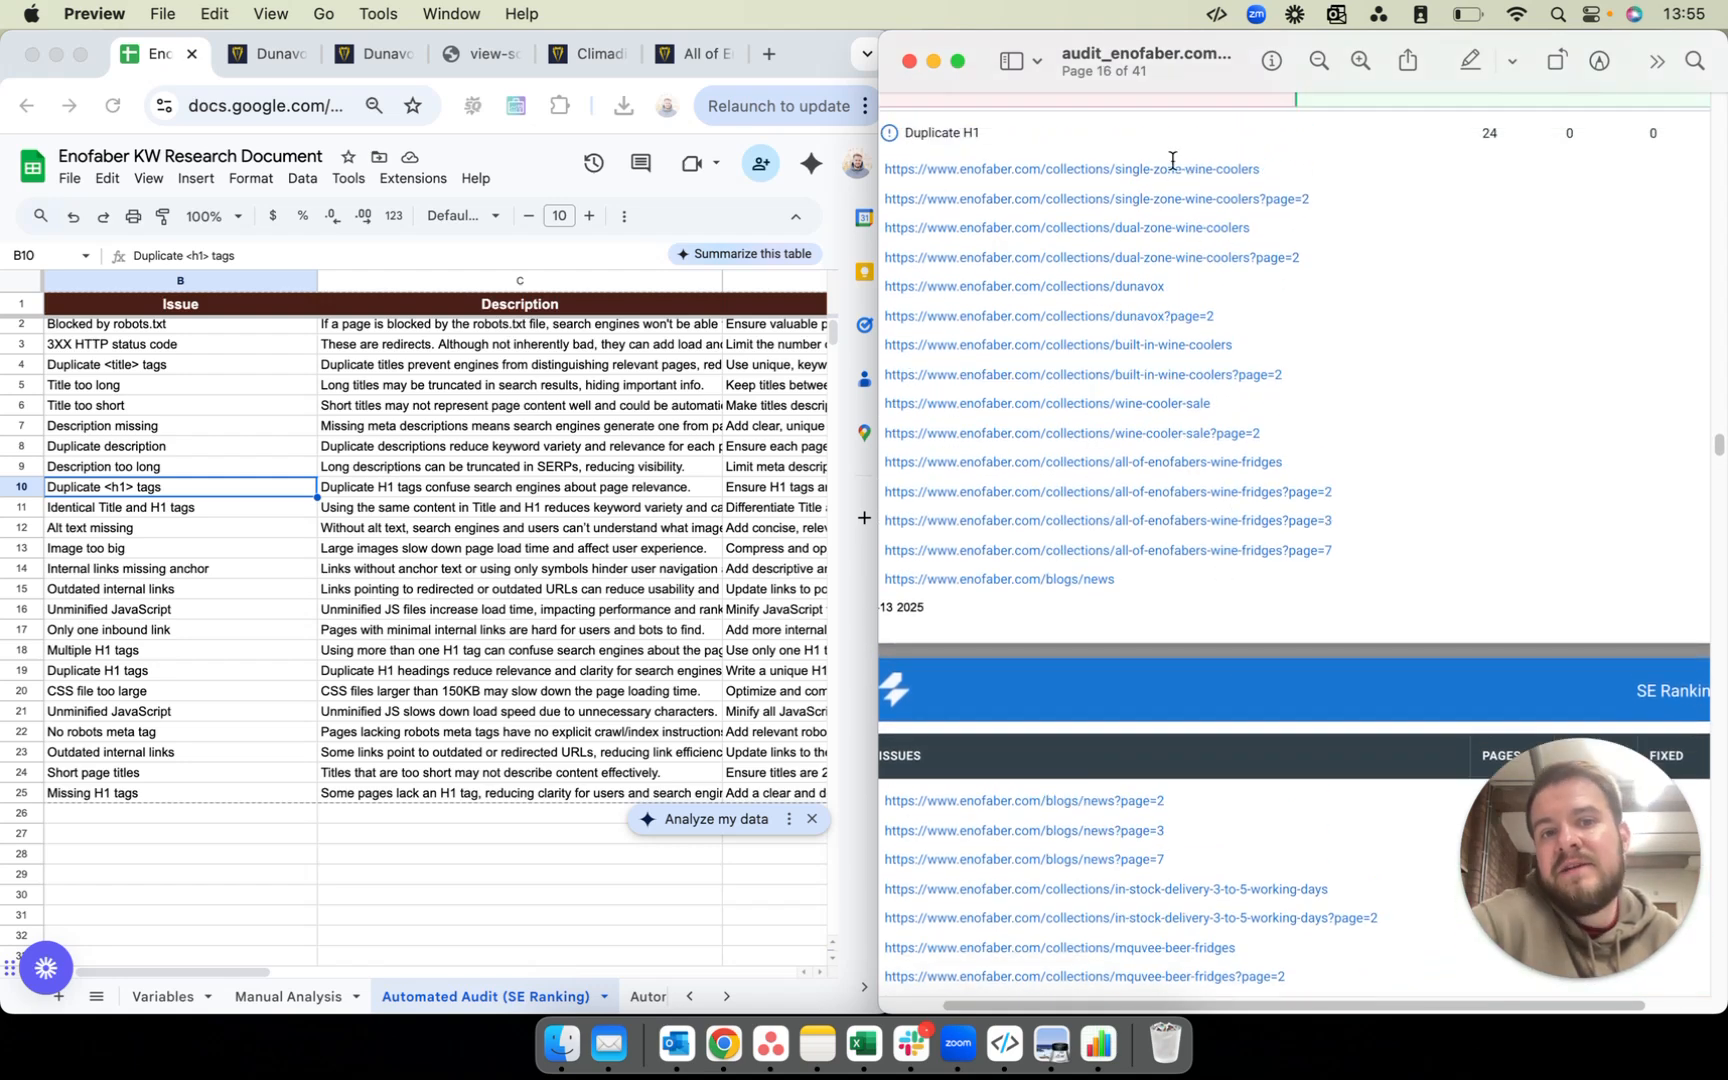
Step: Open the flagged single-zone-wine-coolers collection page and its page=2 version, and compare their headings
left_click(1120, 172)
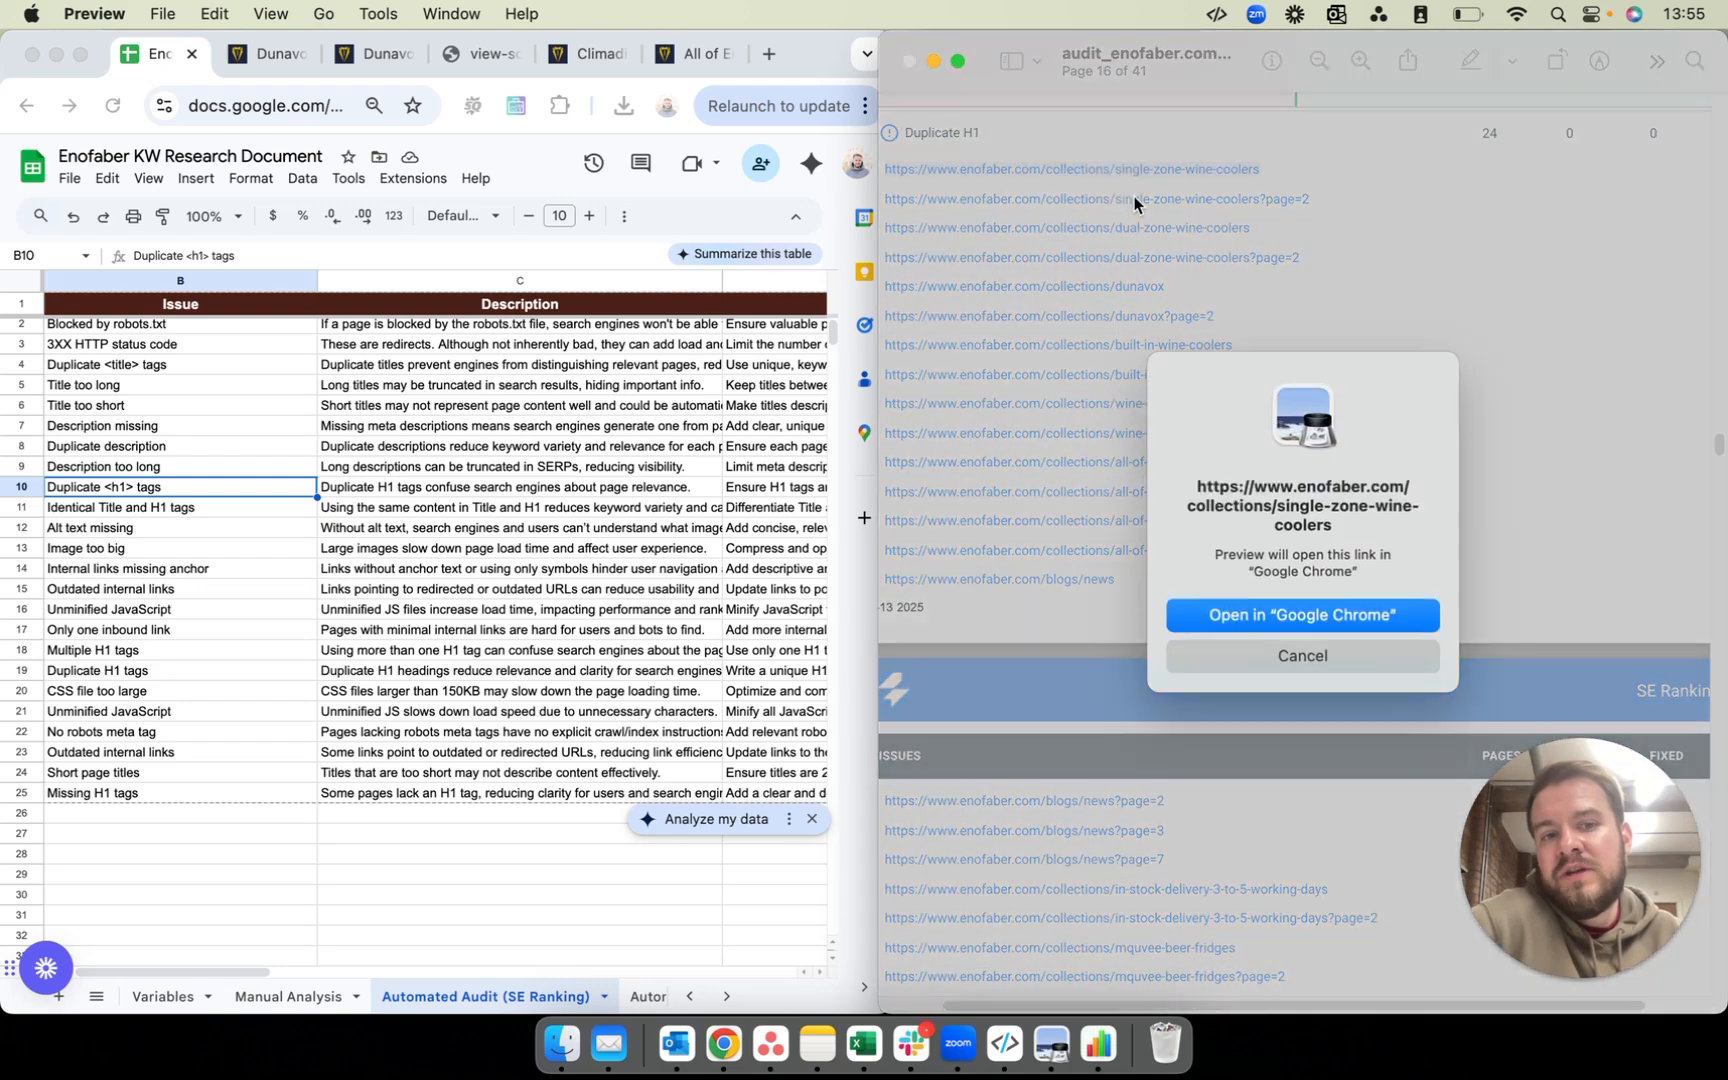
left_click(1328, 612)
left_click(1116, 204)
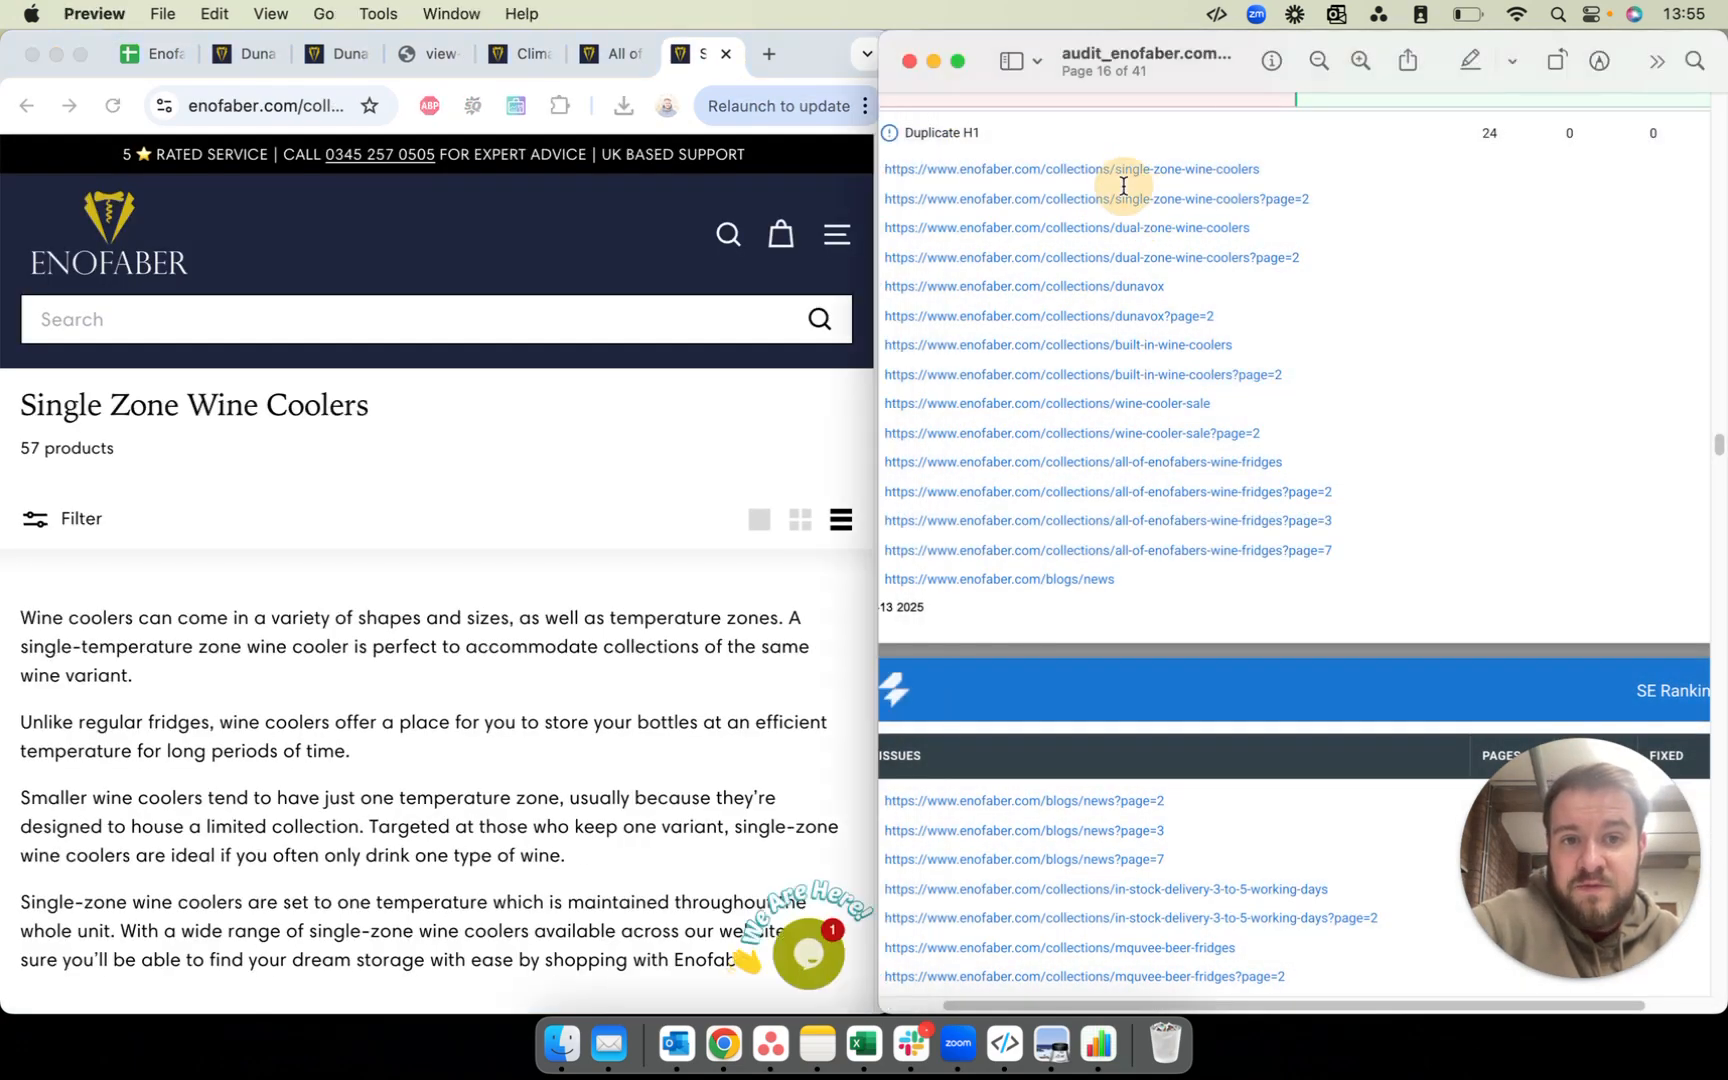
left_click(1116, 204)
left_click(1308, 610)
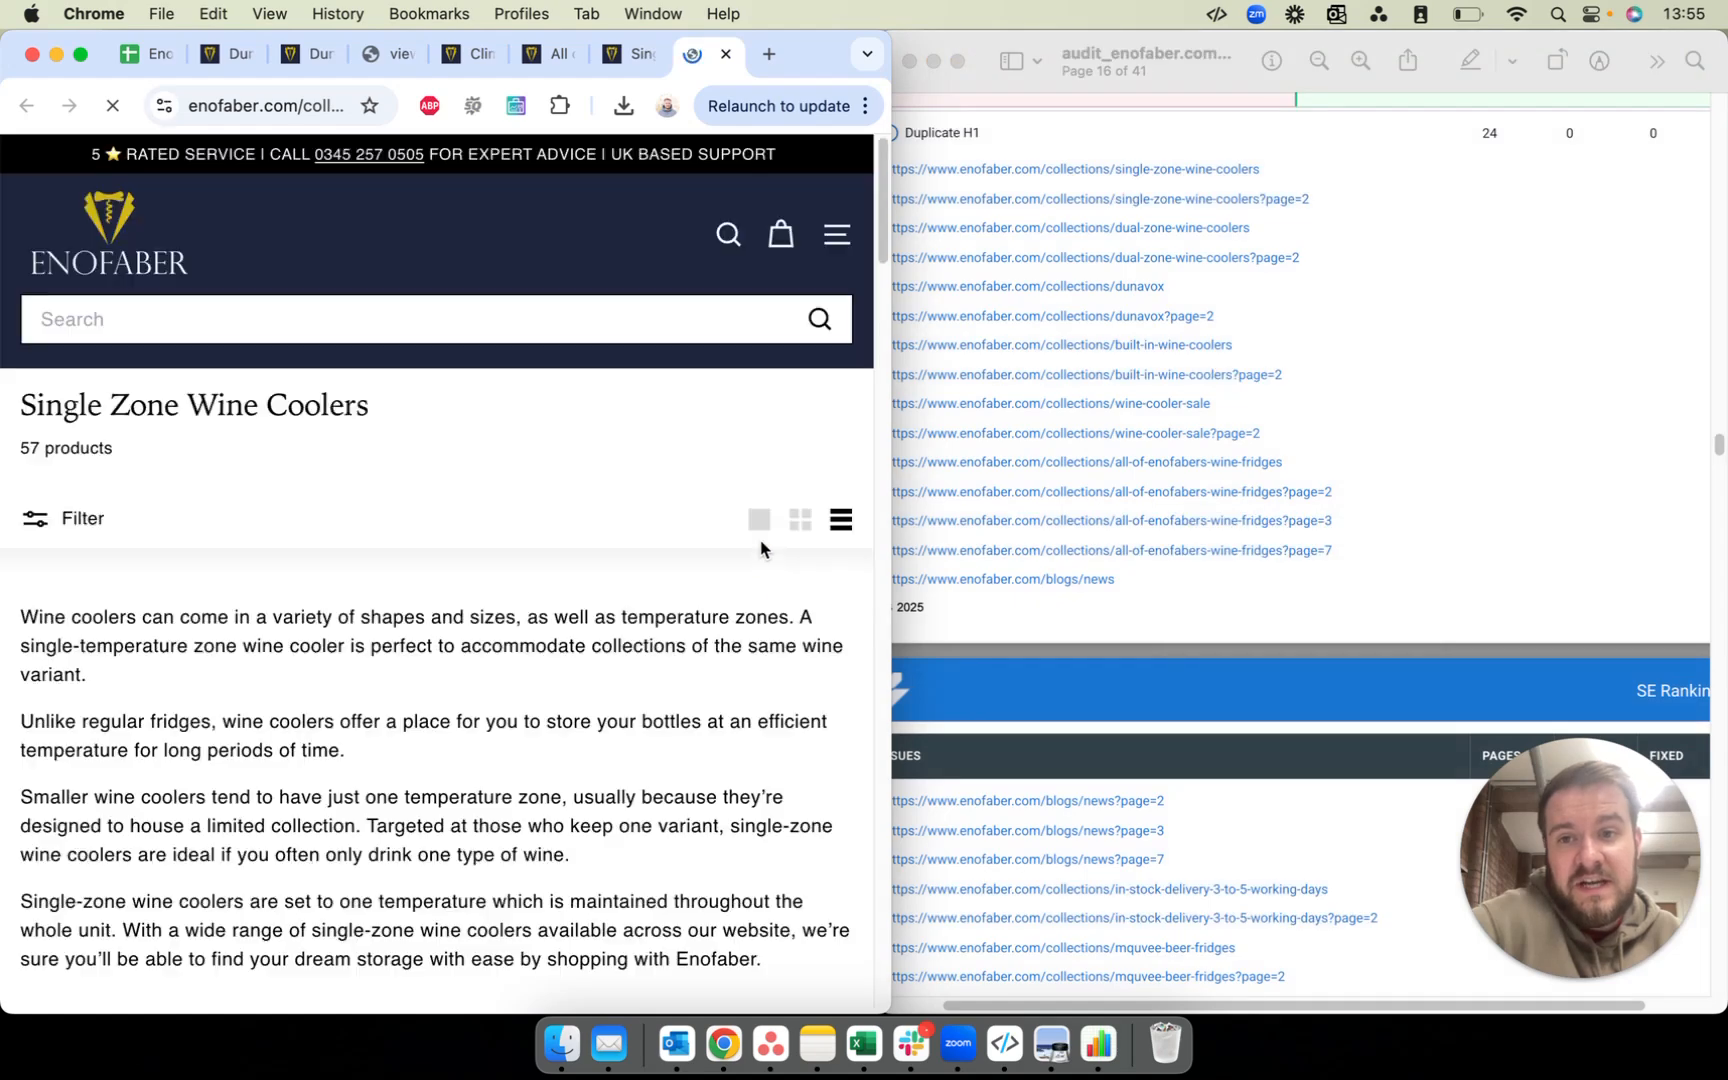
scroll(462, 506, "down", 1)
double_click(275, 119)
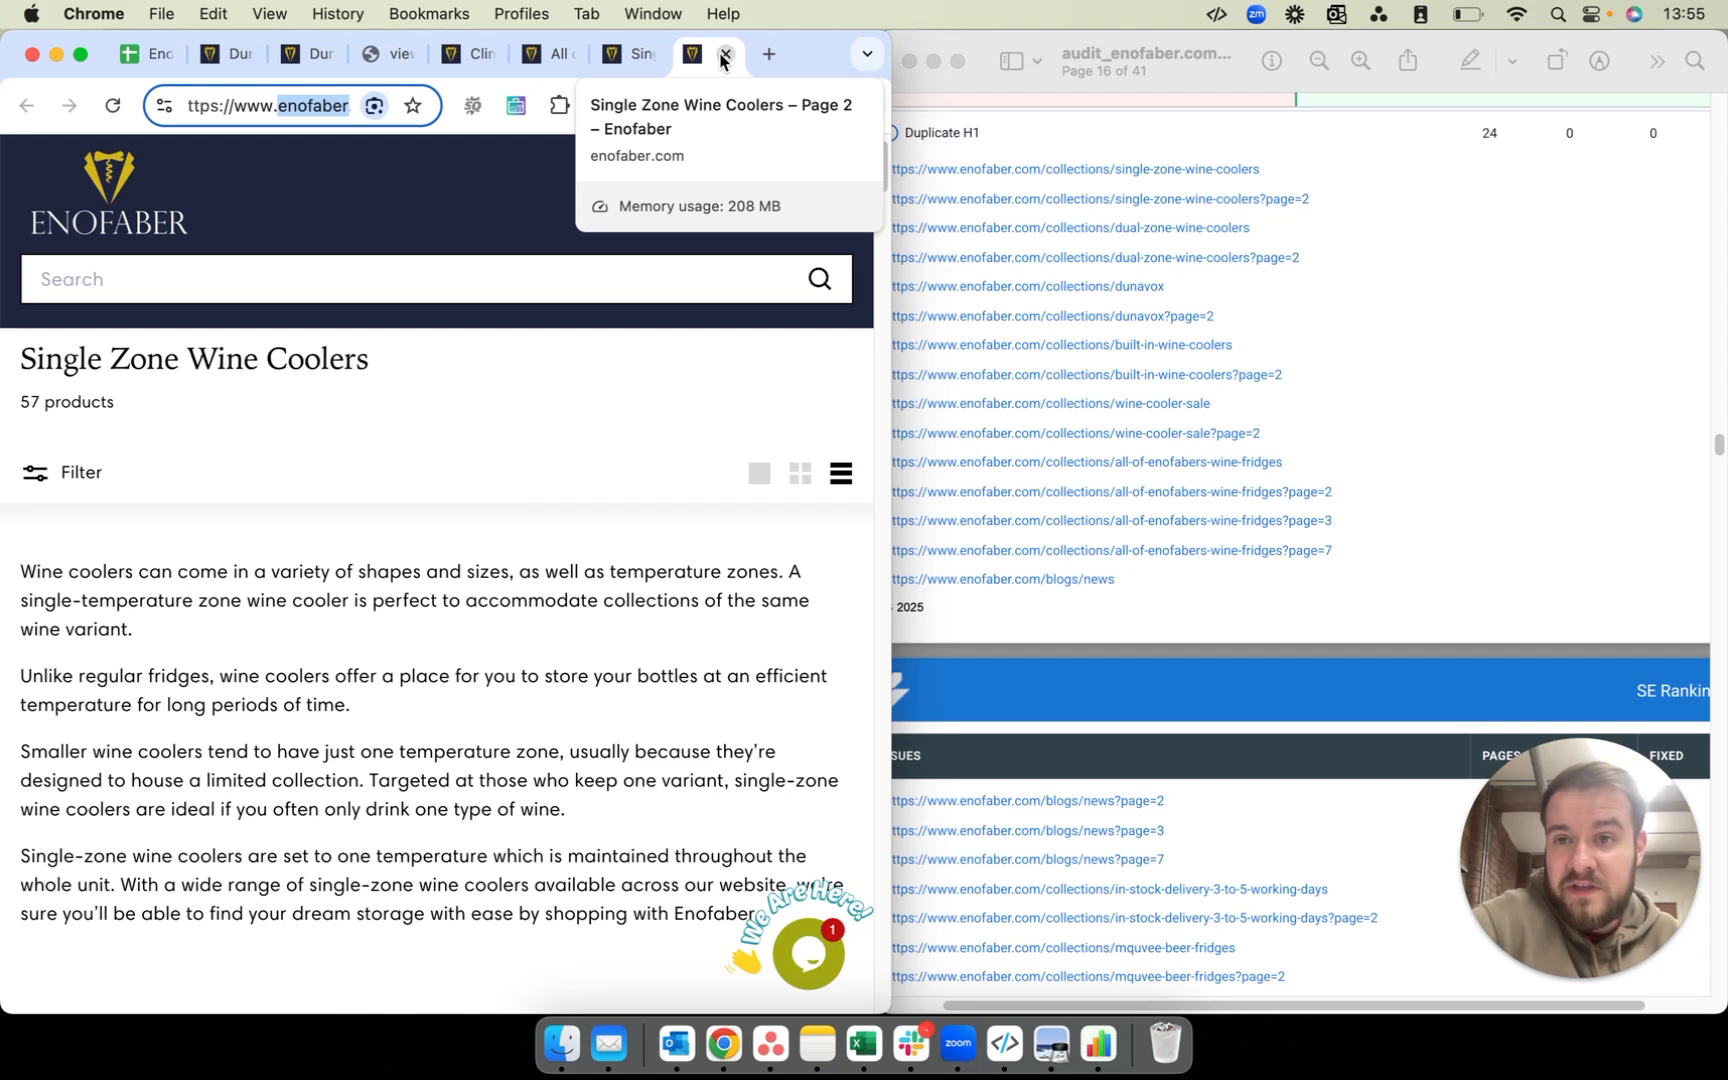
left_click(724, 60)
Step: Return to the research spreadsheet, widen its window and set the priority of "Duplicate <h1> tags" in row 10 to High
left_click(150, 56)
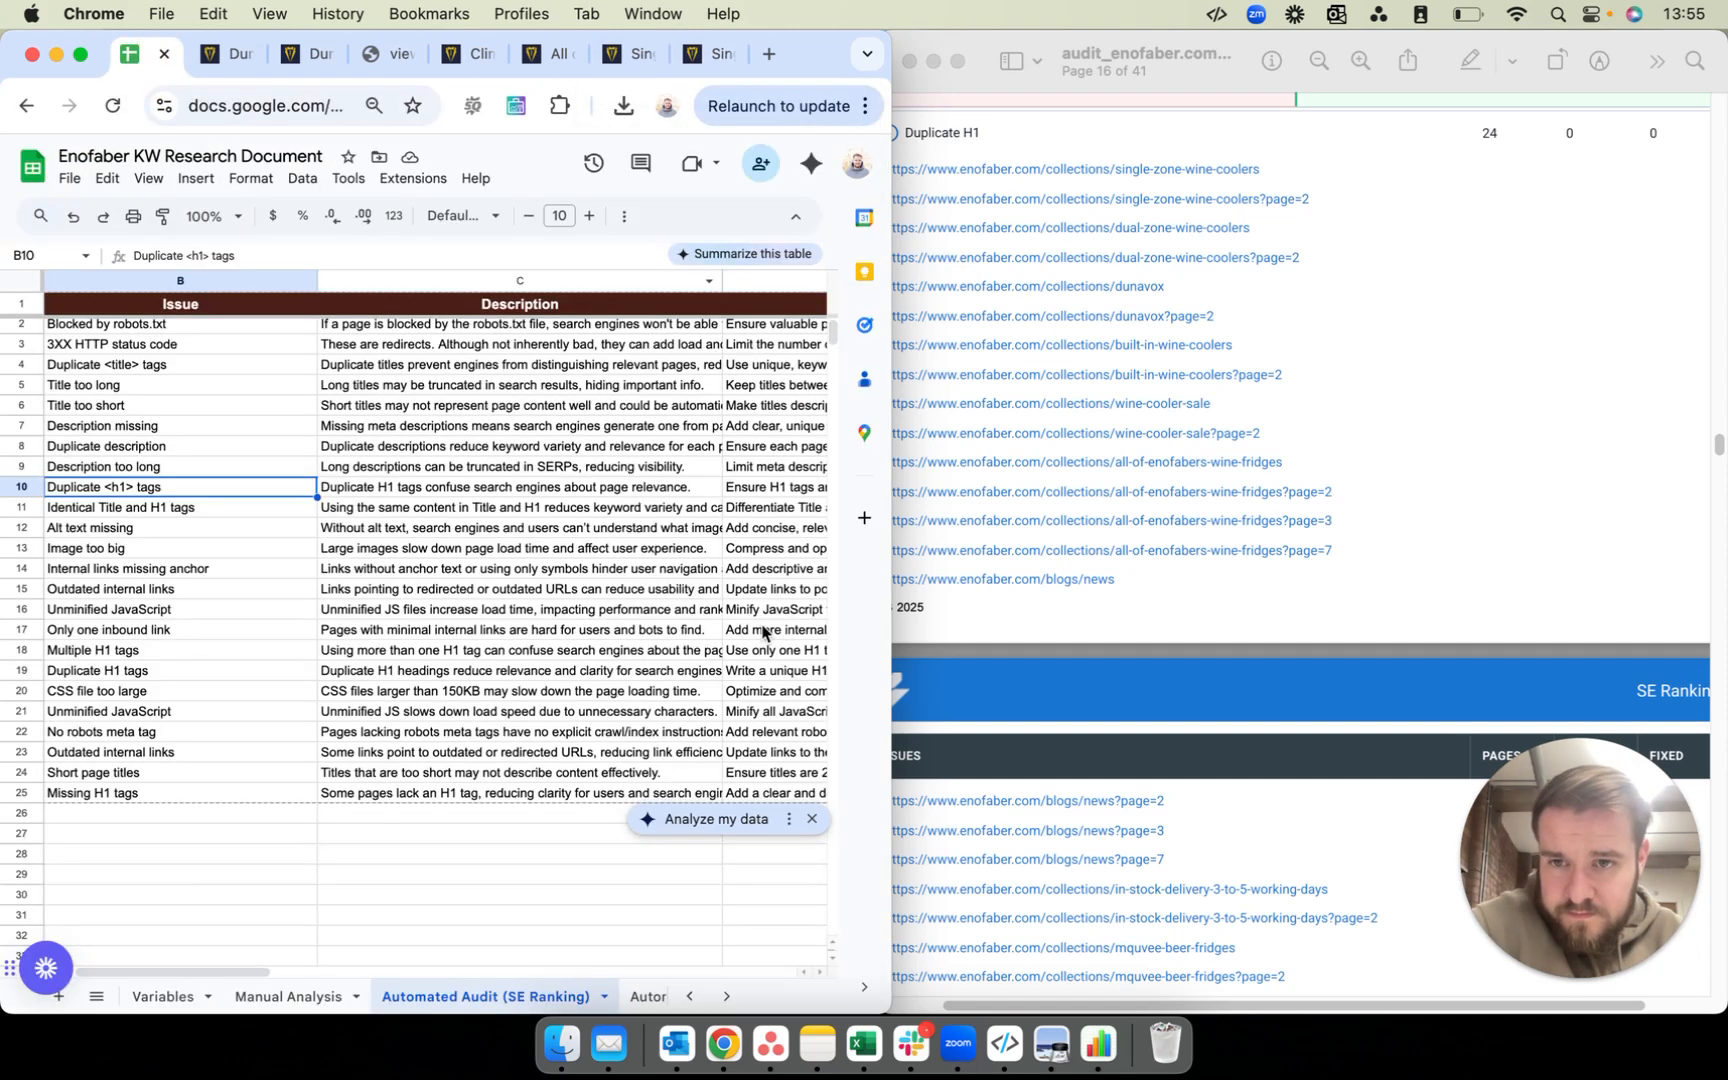
left_click_drag(174, 971, 245, 971)
left_click_drag(893, 500, 1724, 495)
left_click(705, 490)
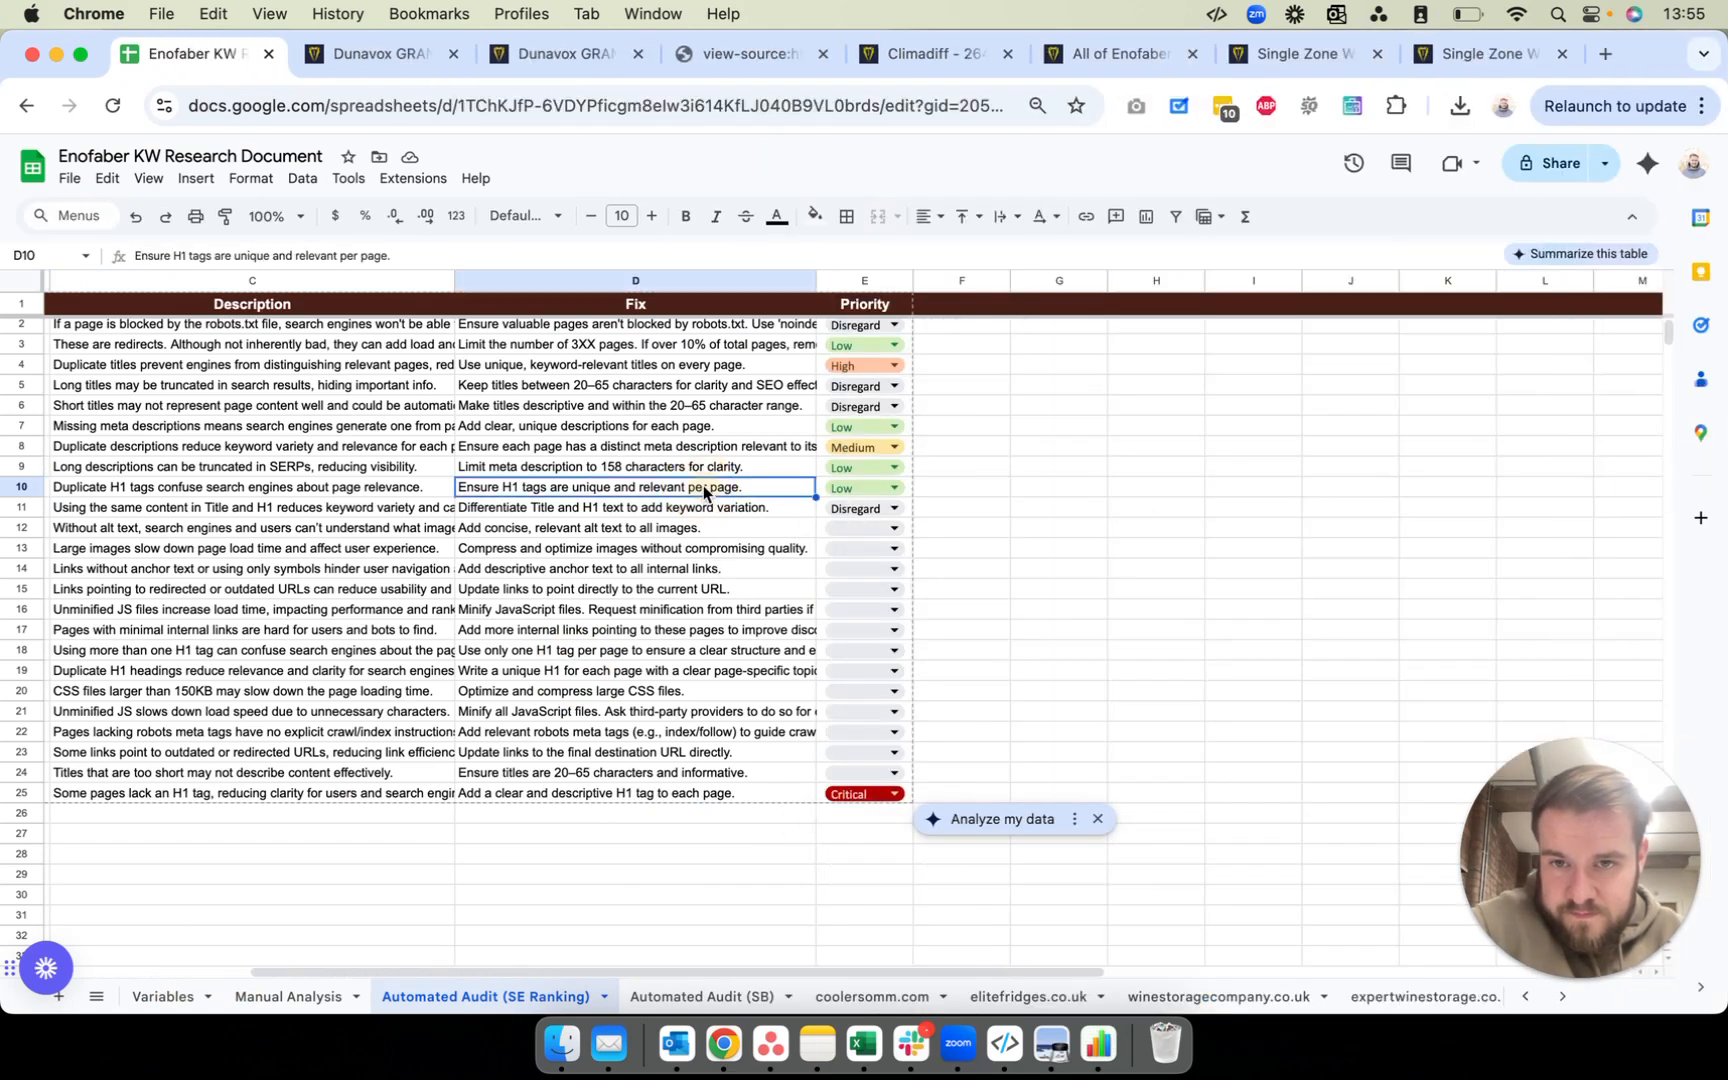
key("Left")
key("Left")
key("Left")
key("Right")
key("Right")
key("Right")
key("Right")
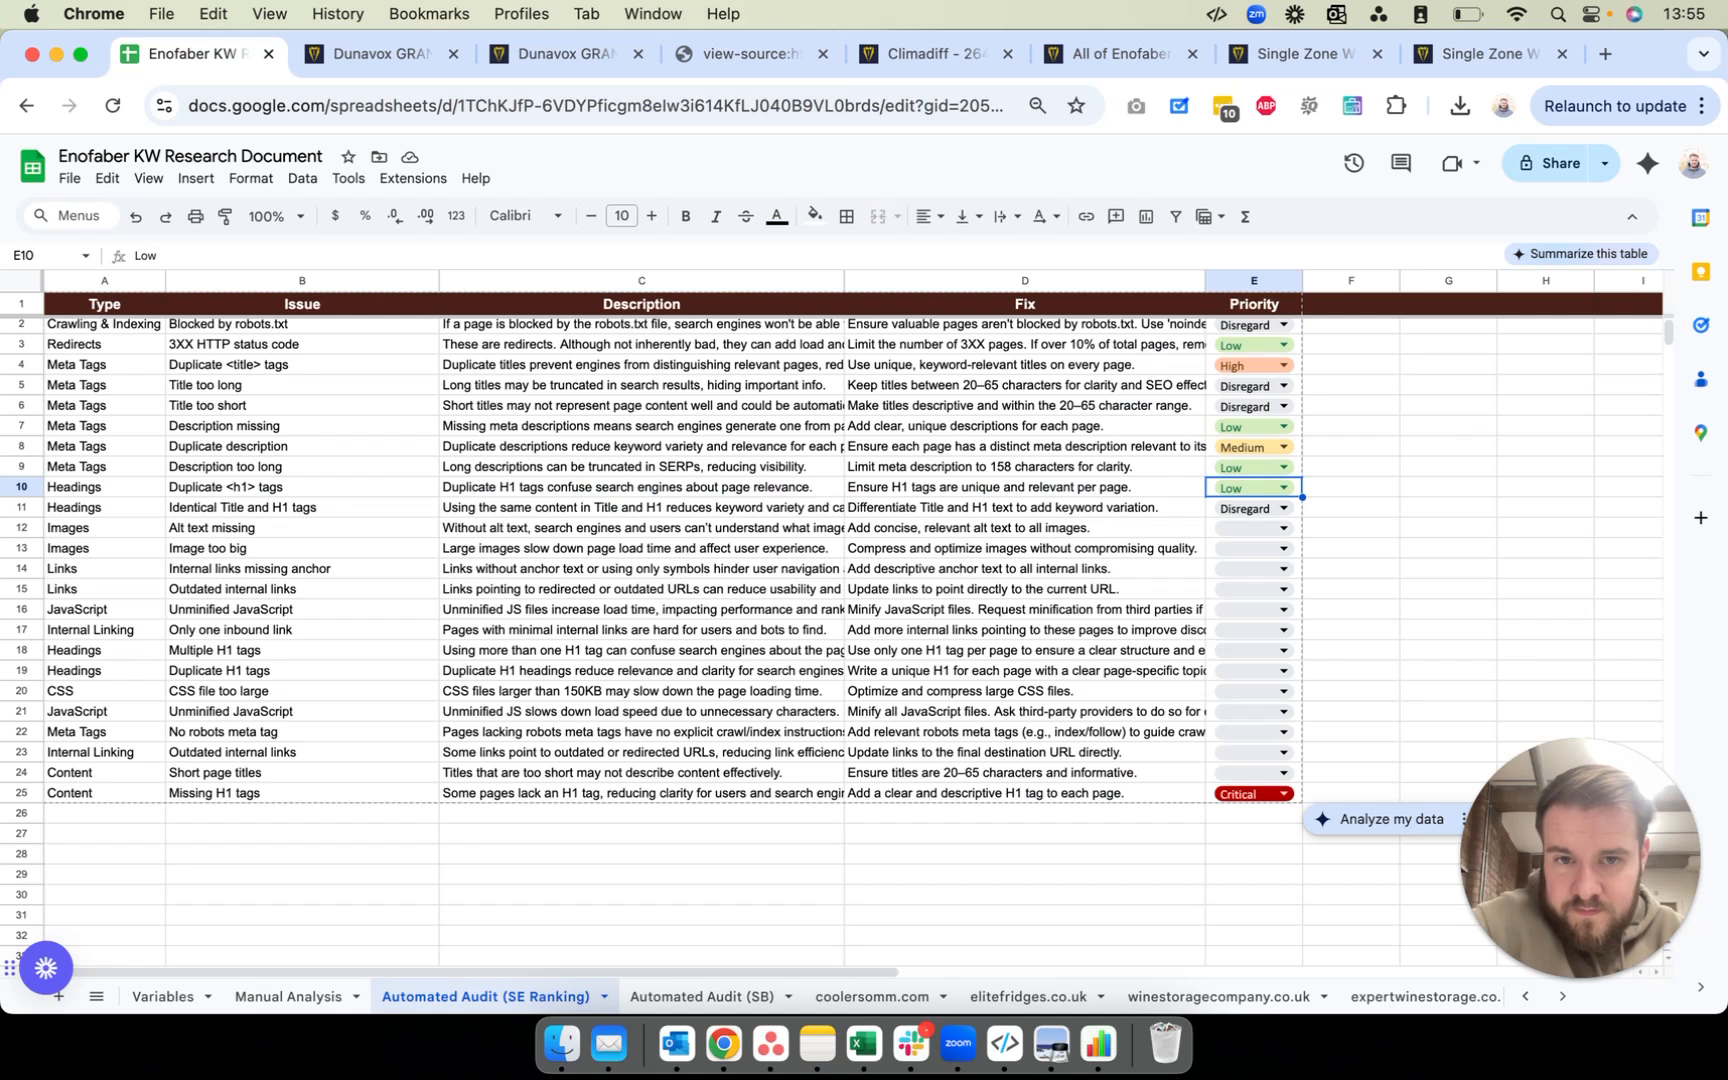
left_click(1253, 490)
left_click(1250, 574)
left_click(1504, 516)
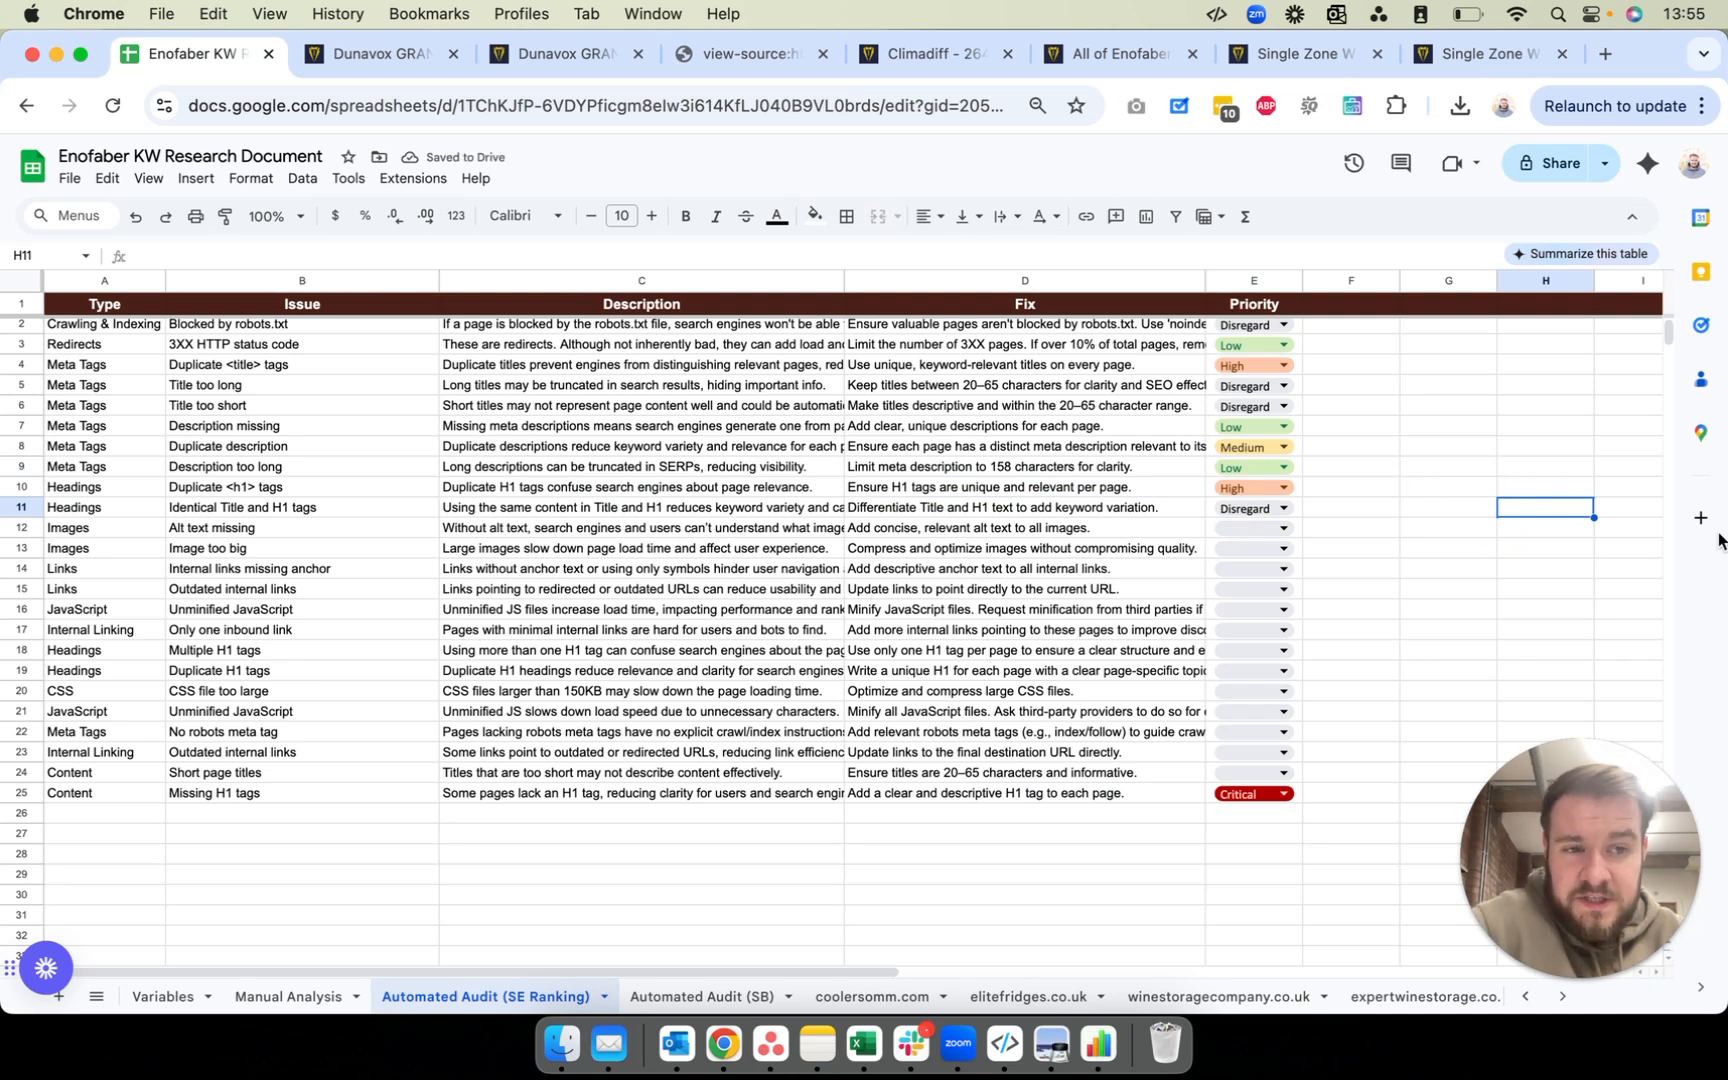
Step: Narrow the browser window beside the audit PDF and review the pages flagged under "Alt text missing"
left_click_drag(1722, 535, 879, 548)
scroll(1070, 572, "down", 10)
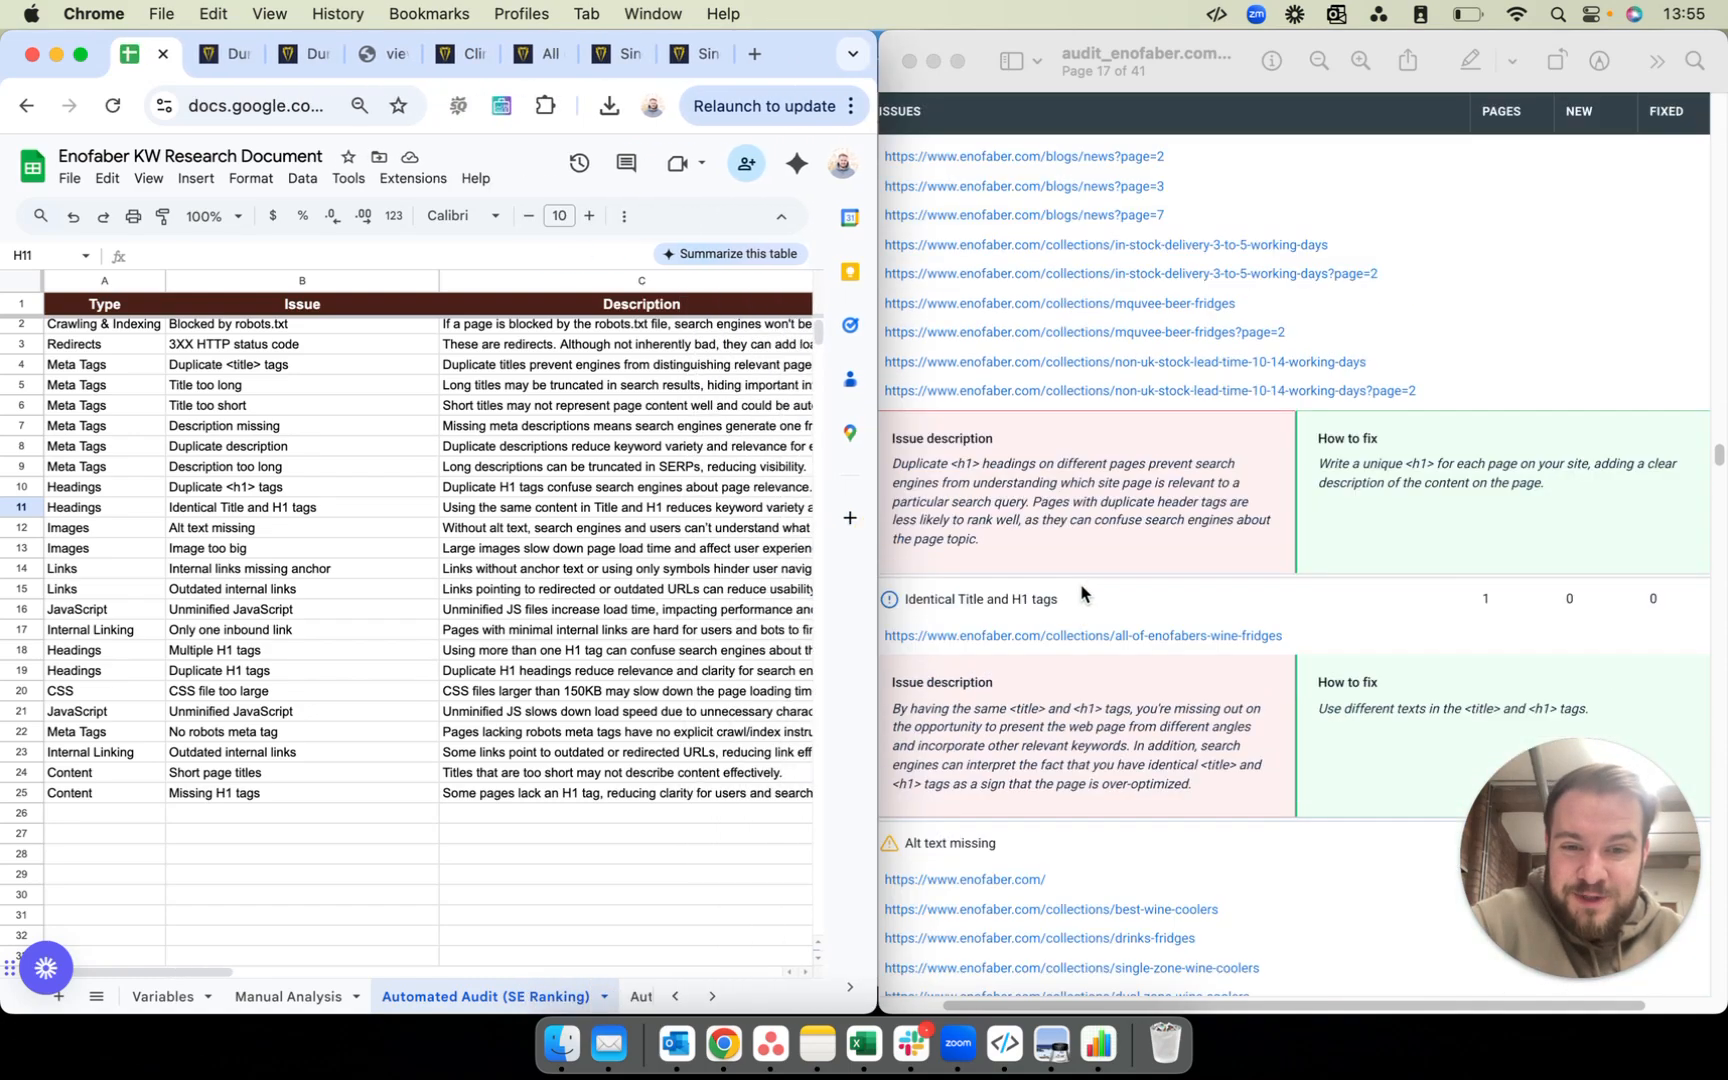
scroll(1059, 593, "down", 1)
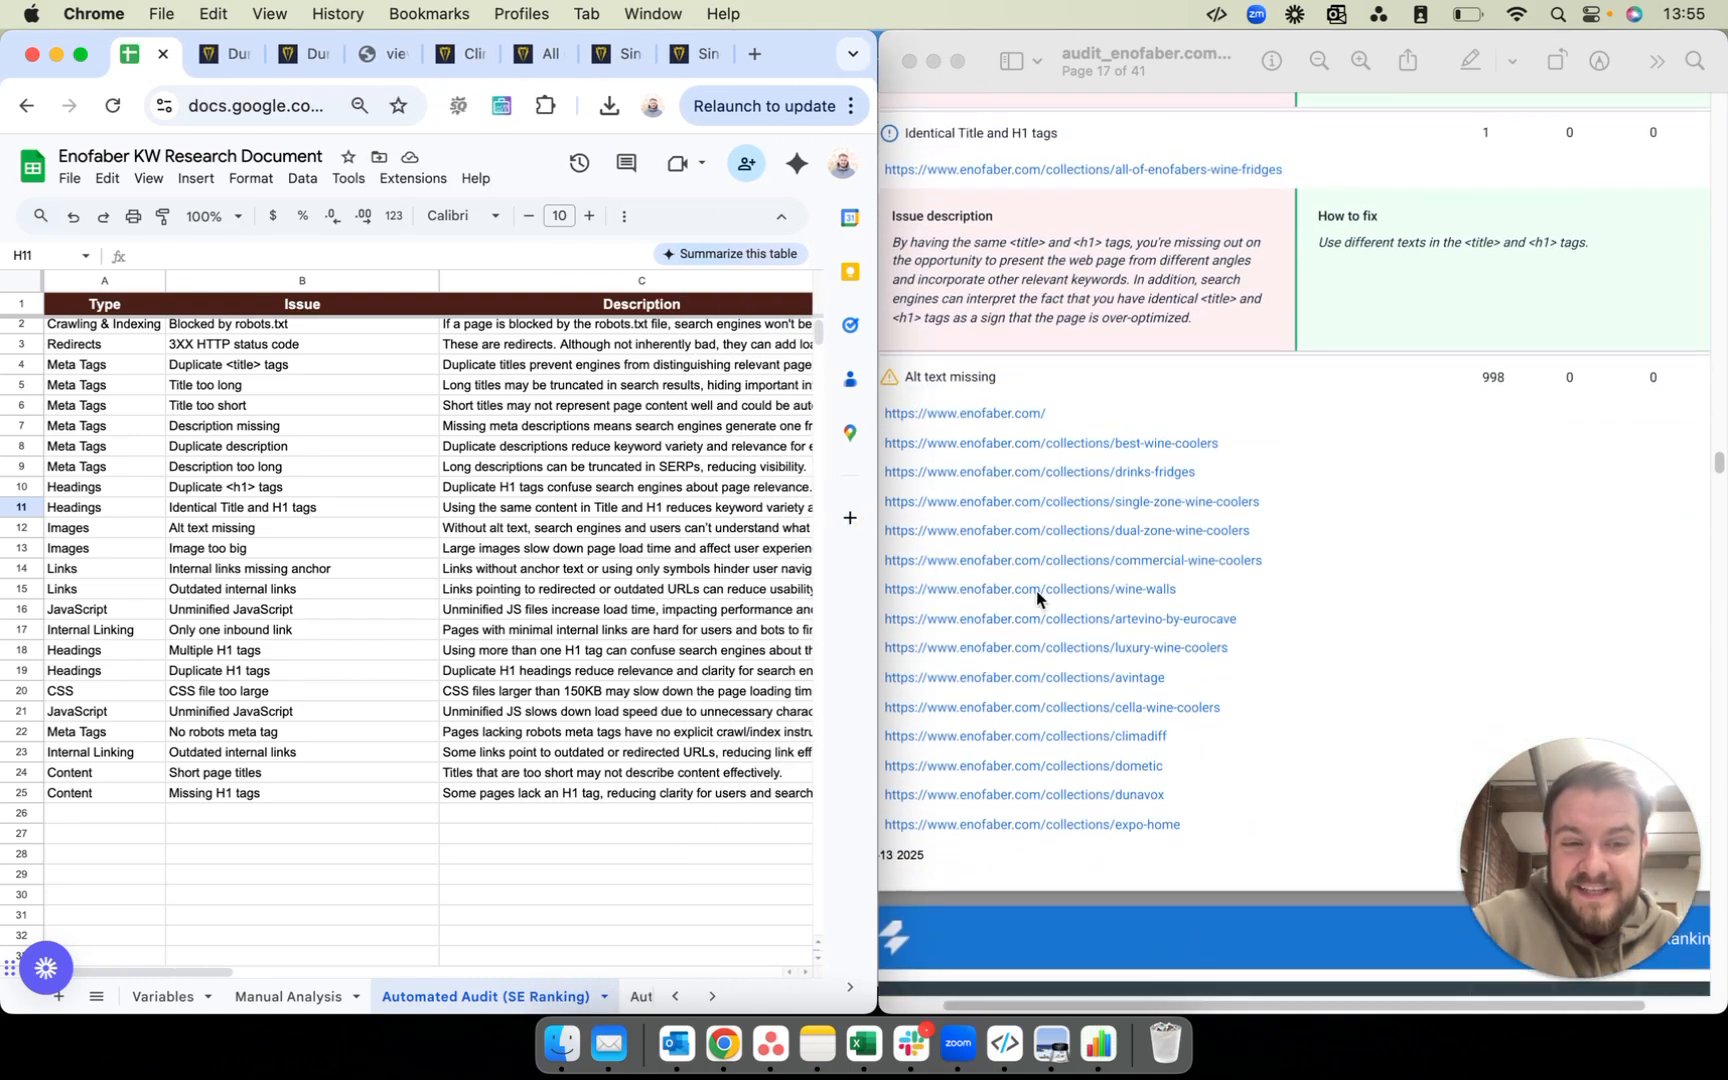
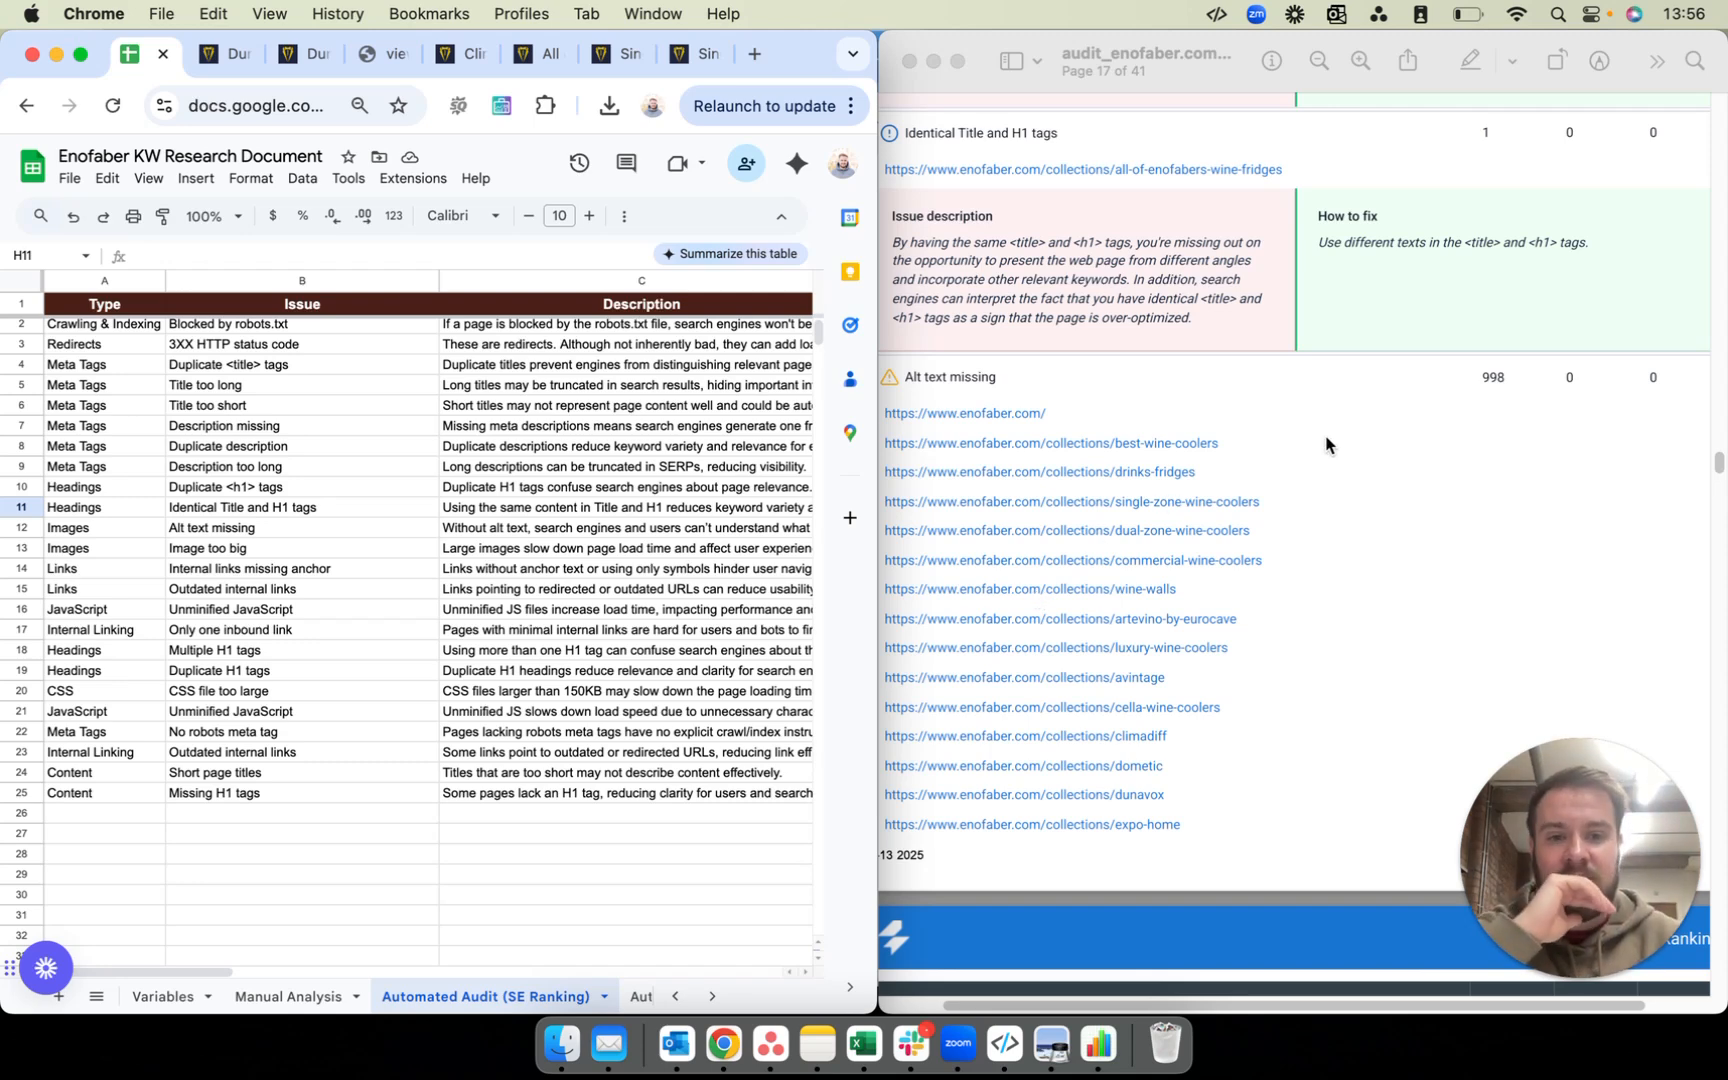
scroll(1210, 495, "down", 5)
scroll(1238, 490, "down", 3)
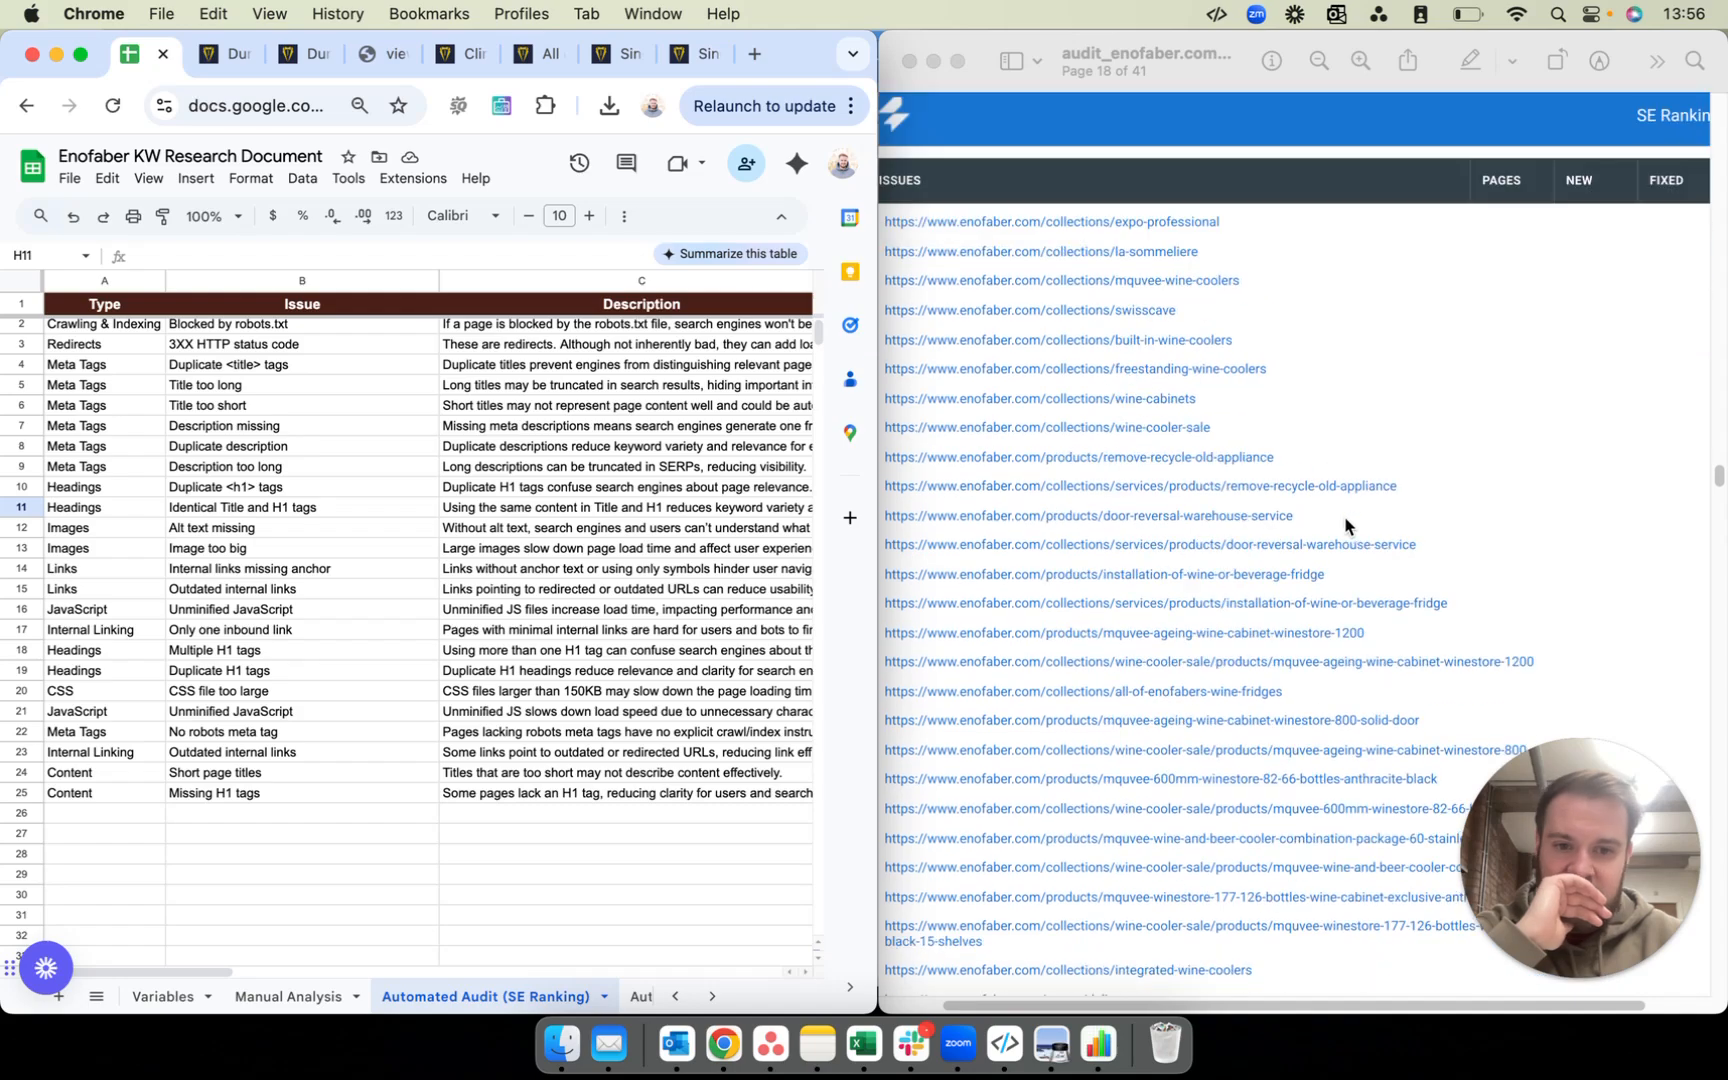
mouse_move(1722, 476)
left_mouse_down()
mouse_move(1722, 525)
mouse_move(1720, 460)
left_mouse_up()
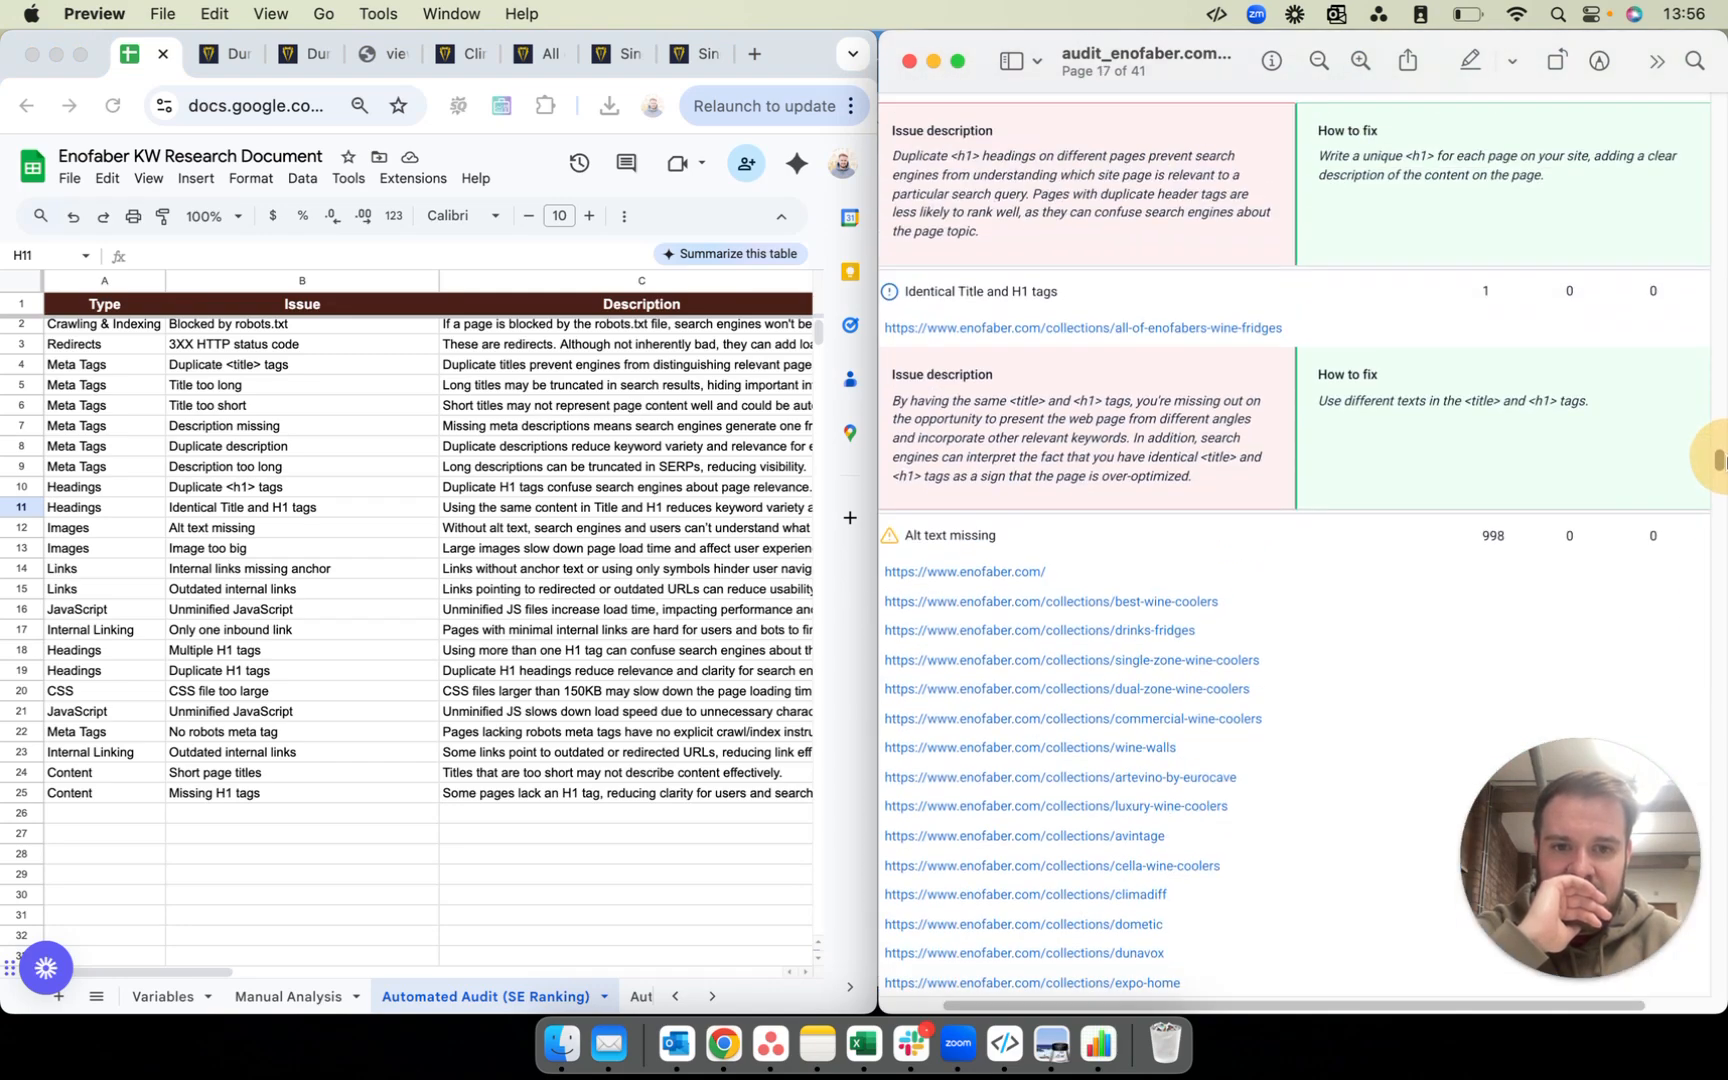
Step: Open the enofaber.com homepage flagged under "Alt text missing", widen the browser window and view its page source
left_click(996, 577)
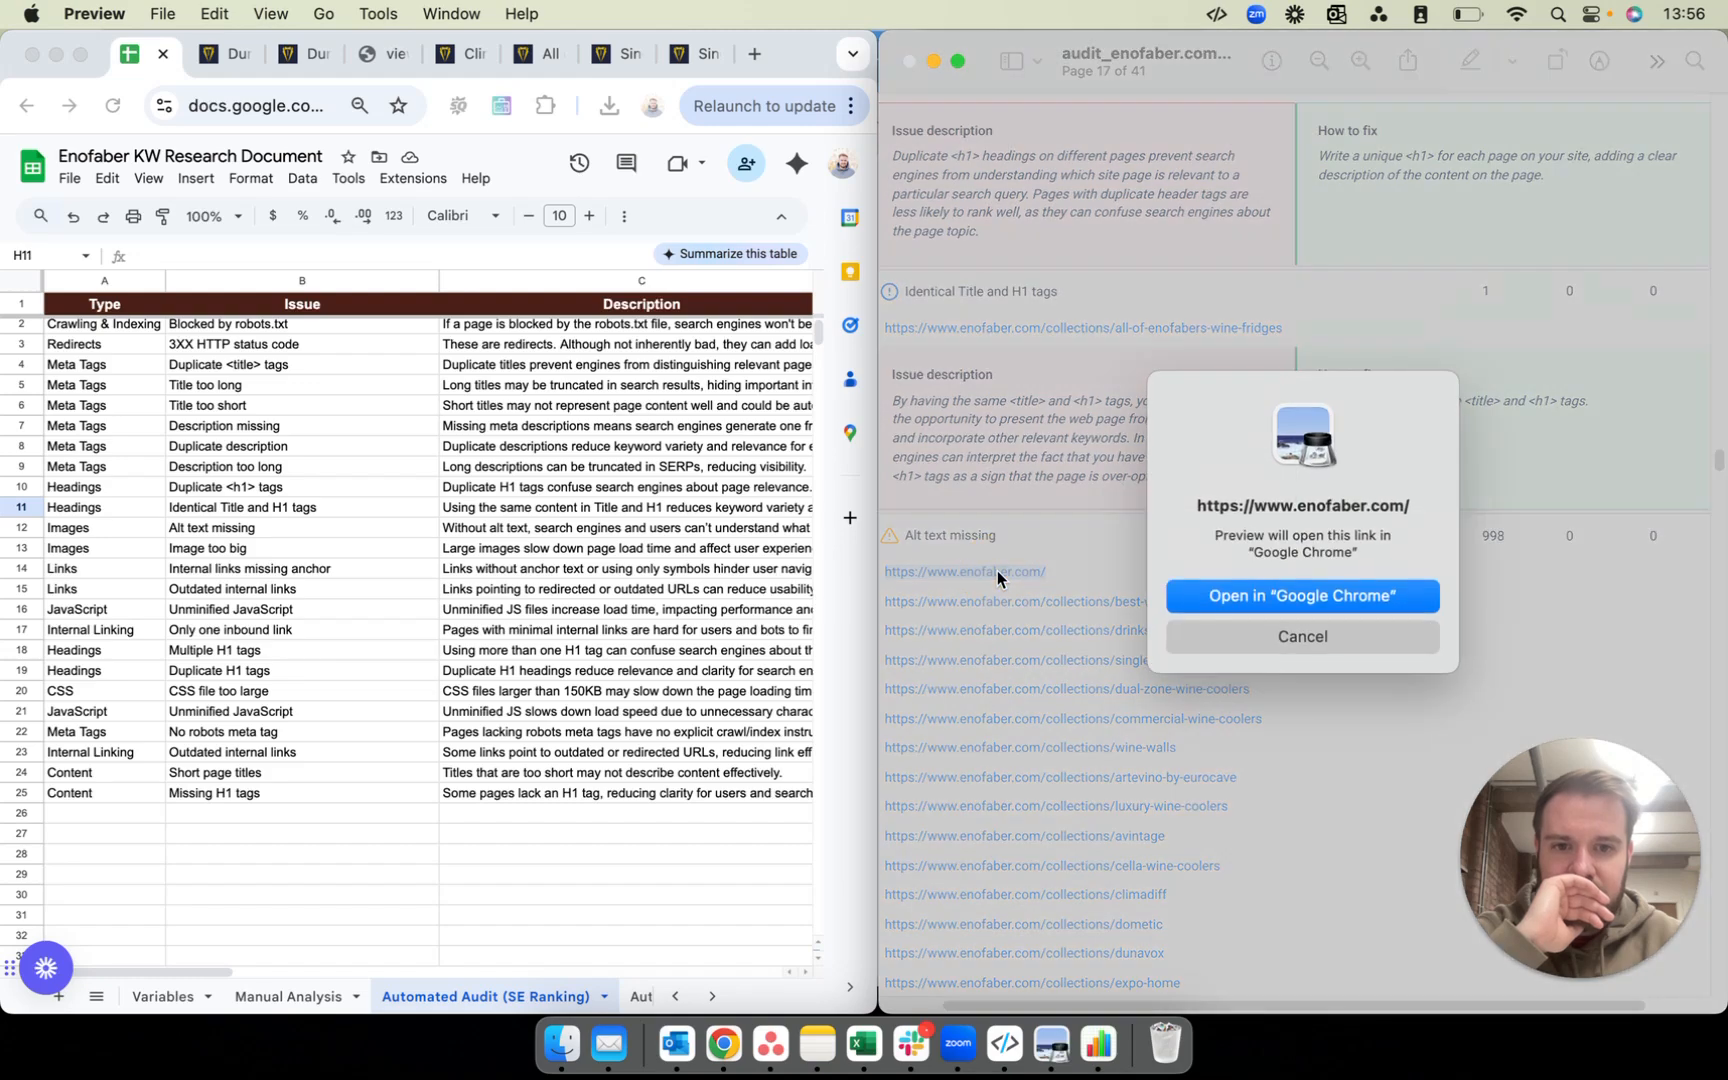
left_click(1222, 597)
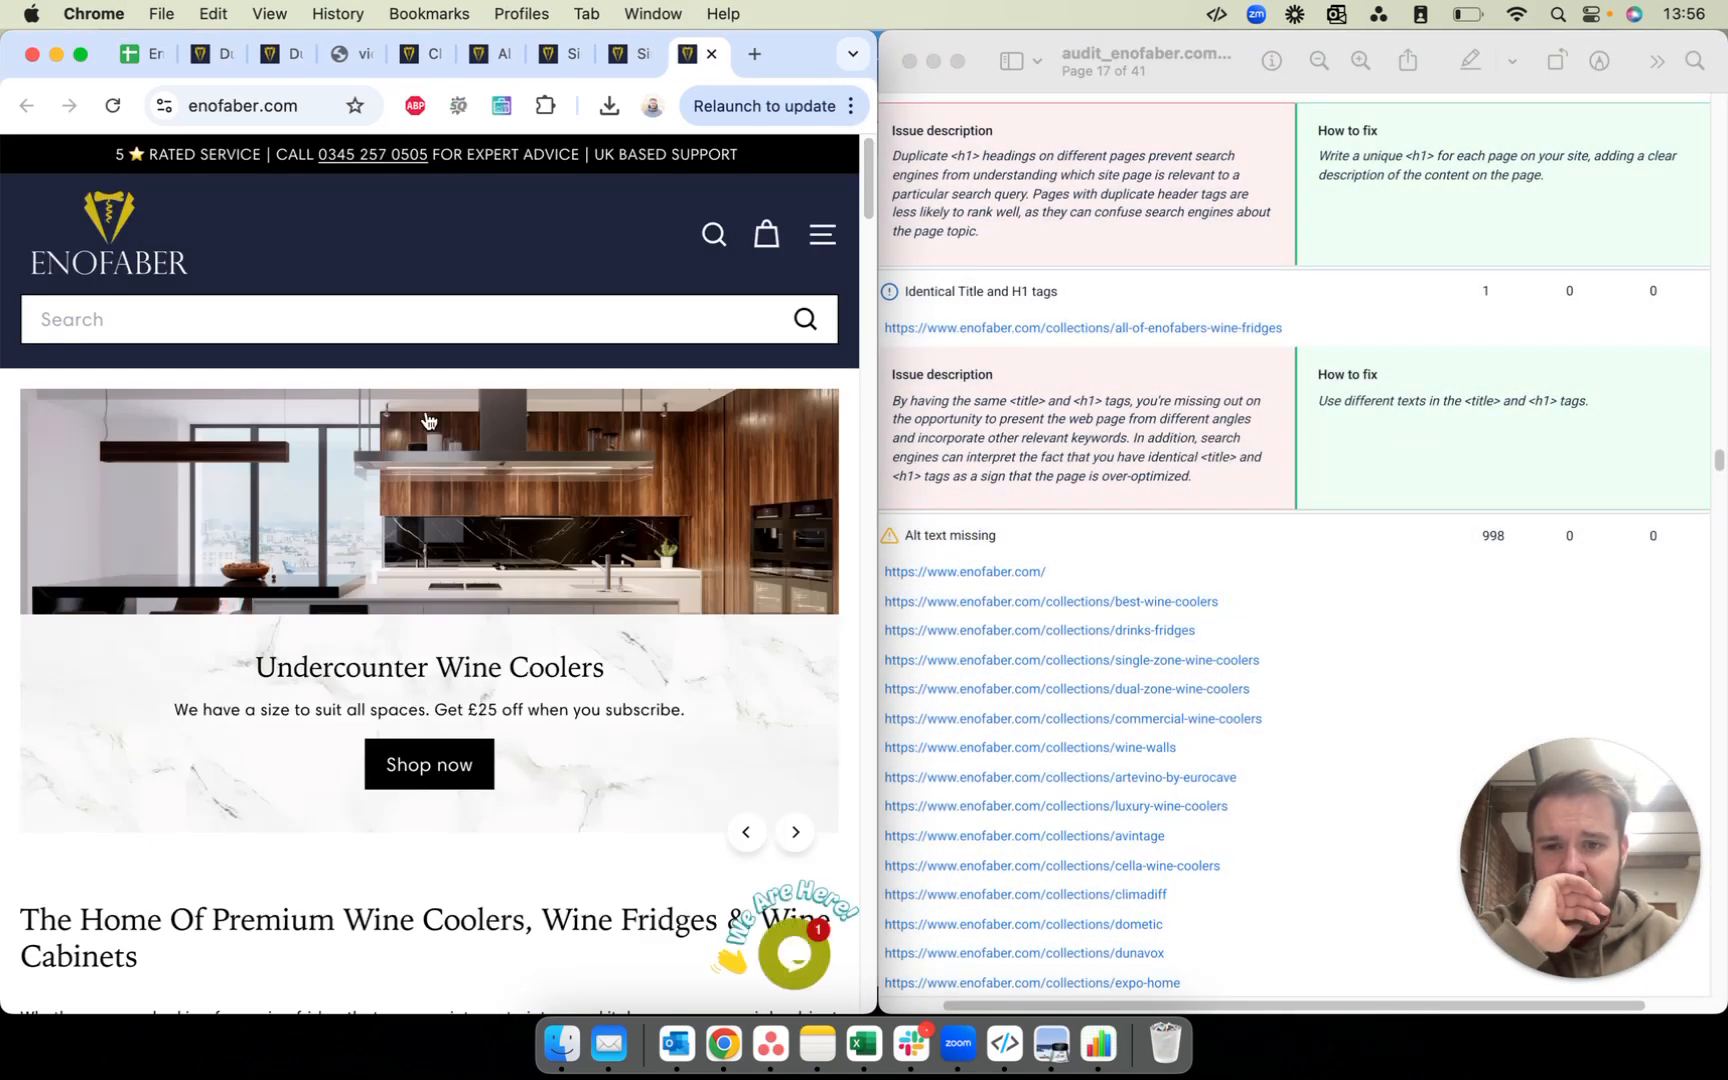
left_click_drag(878, 600, 1722, 582)
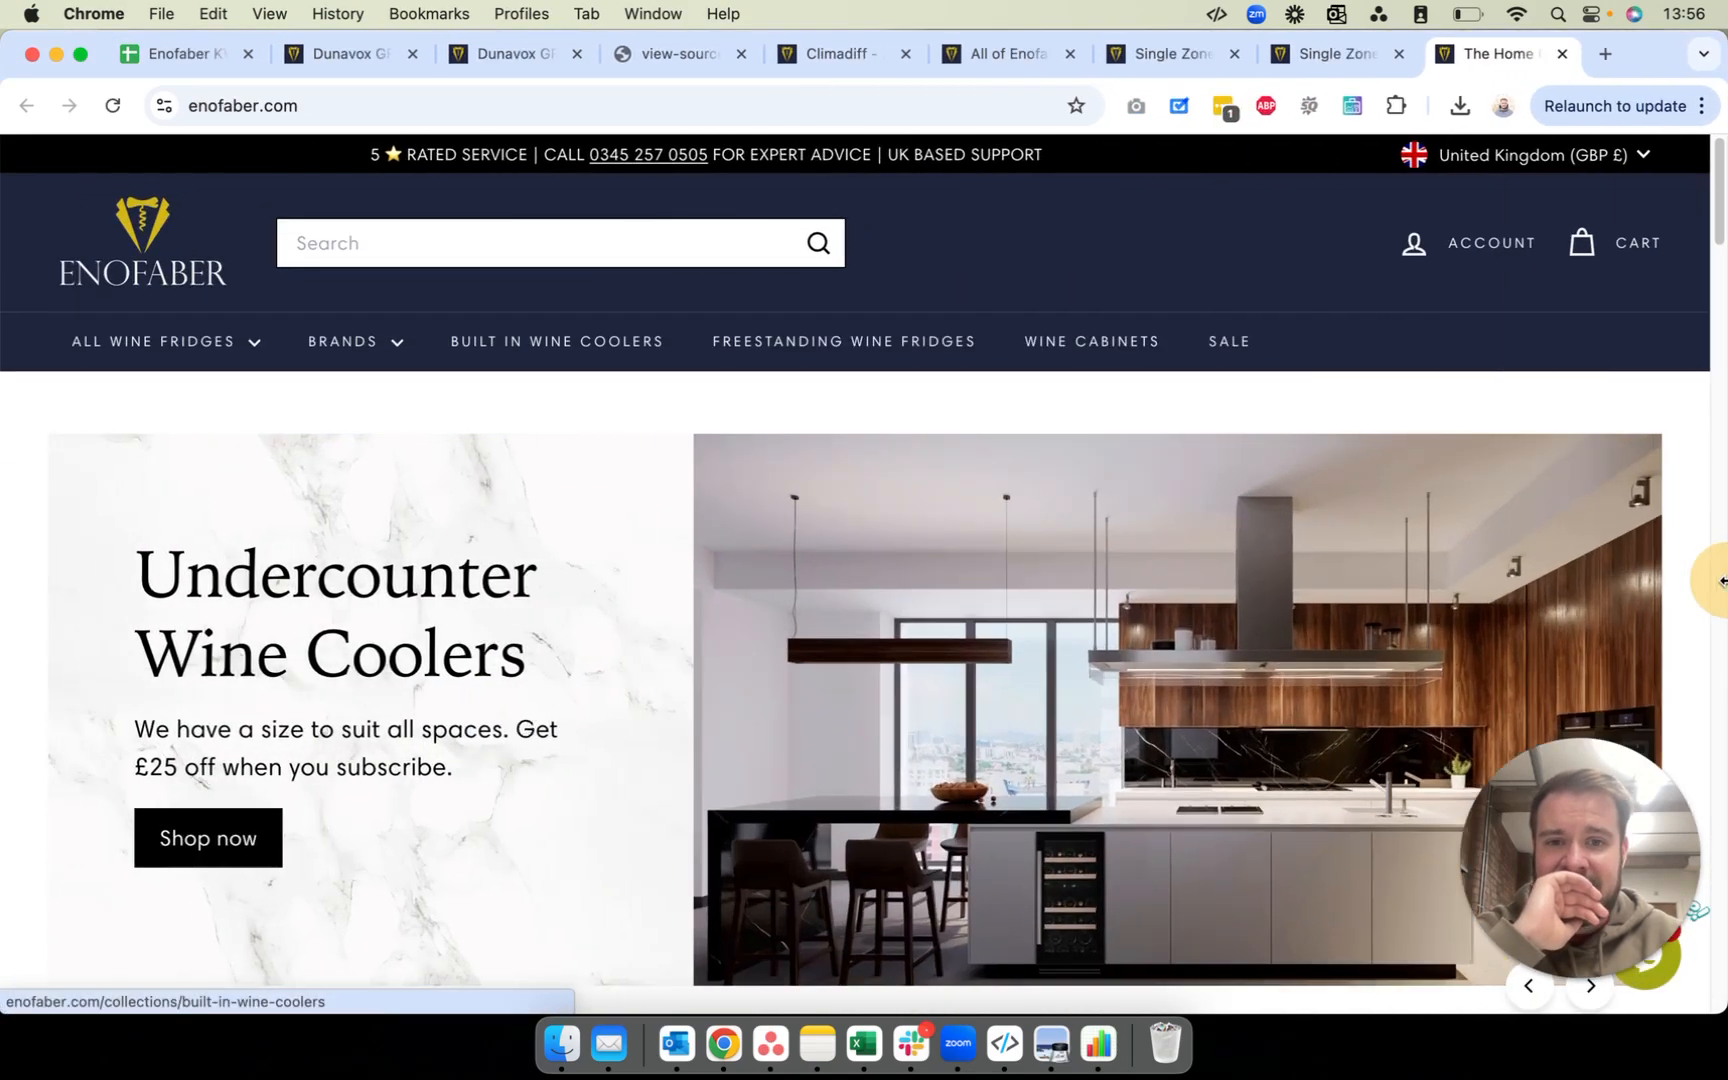
right_click(392, 390)
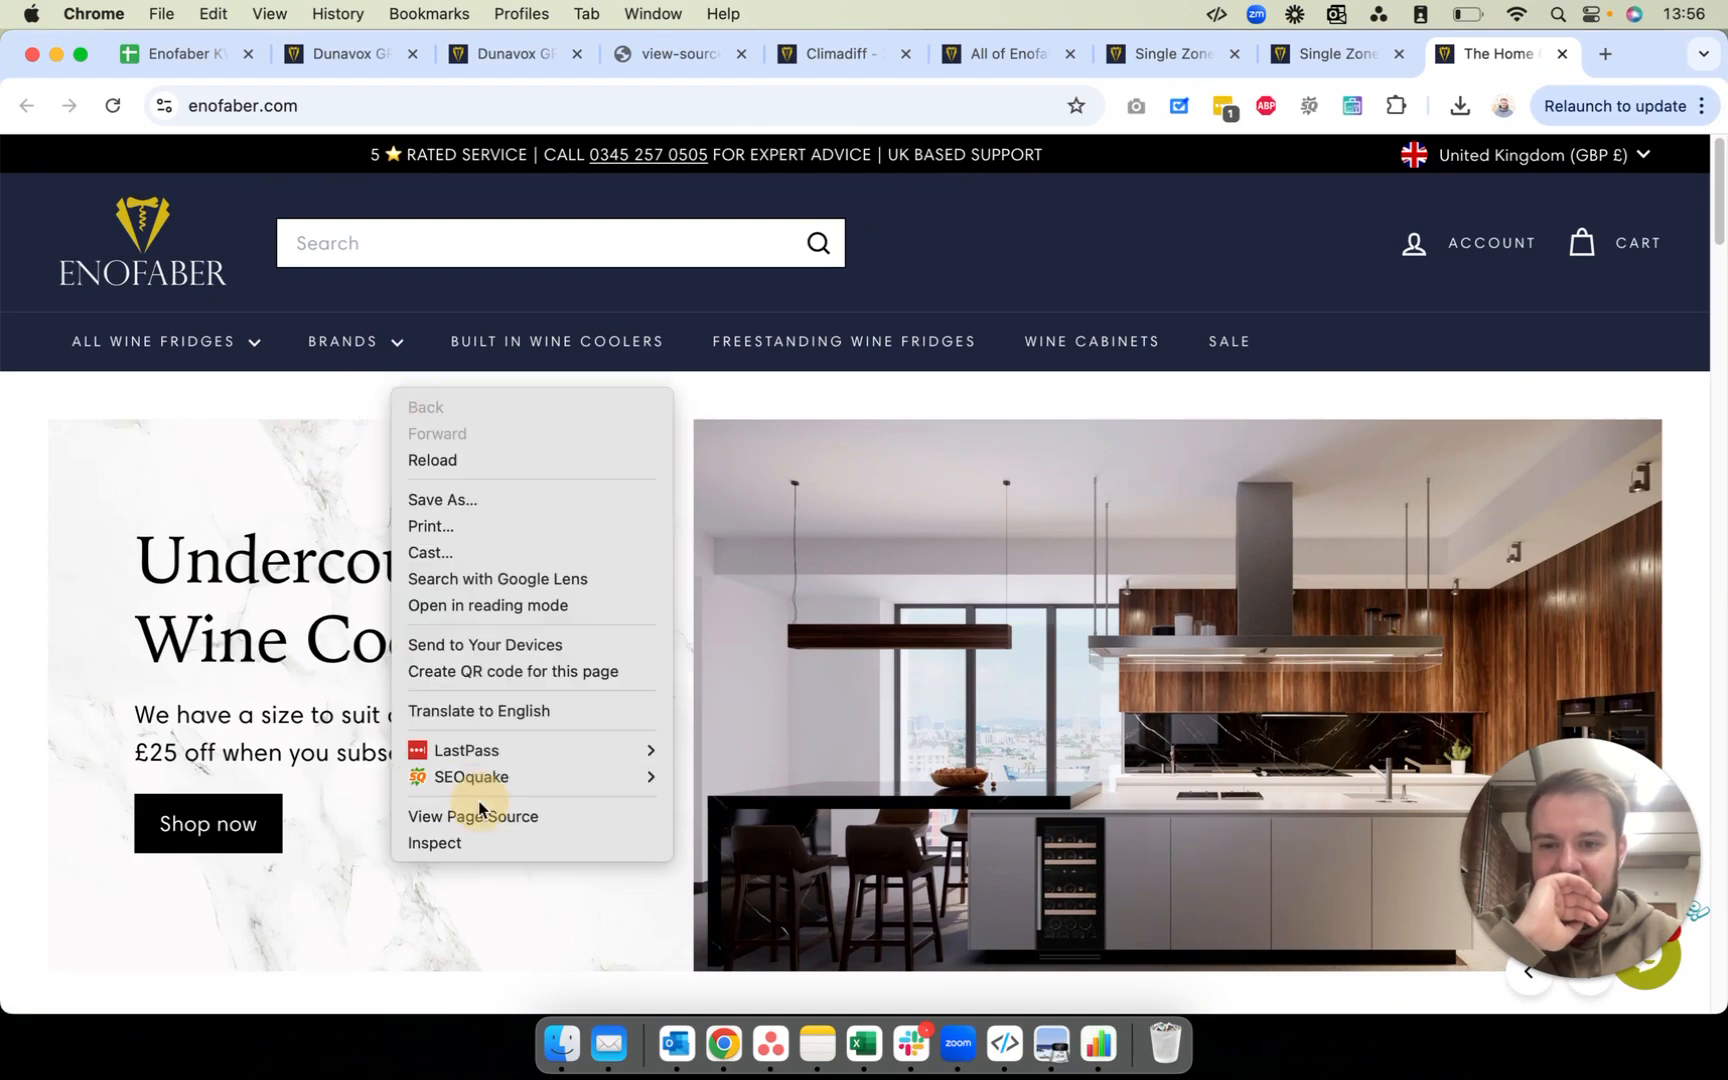
left_click(490, 815)
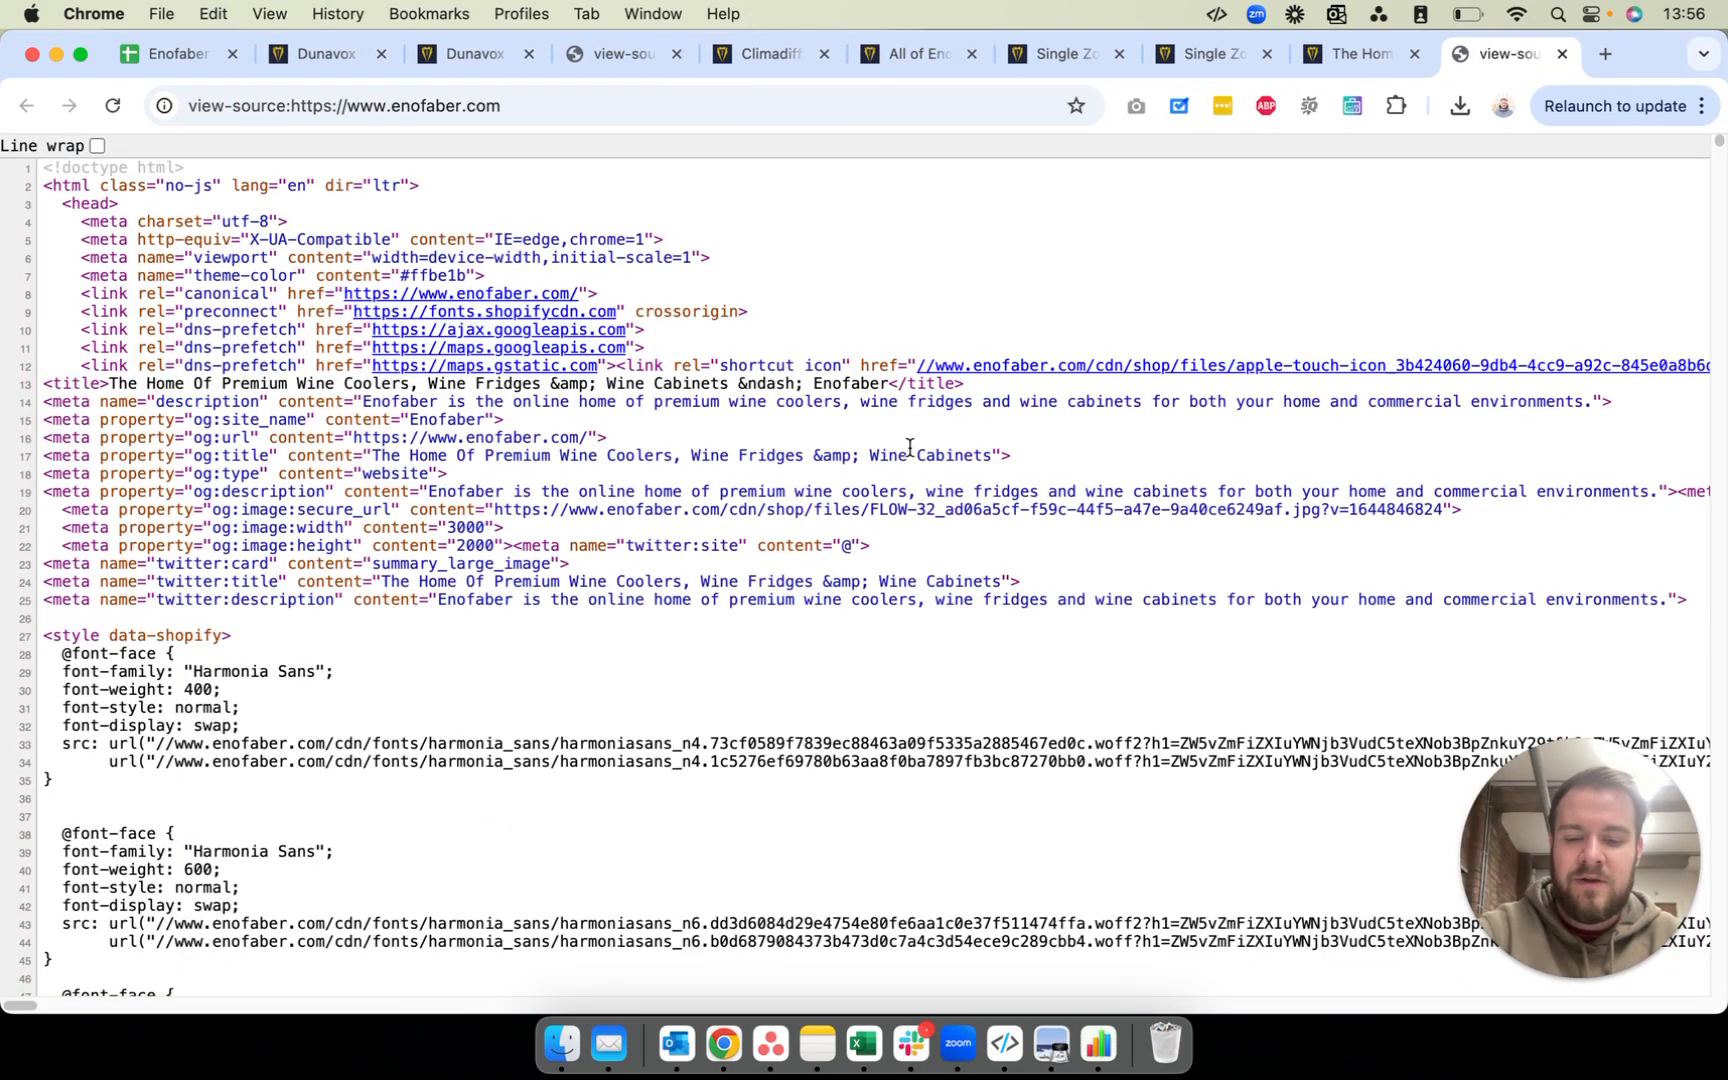
Step: Search the homepage source for empty alt attributes using alt=""
key("super+f")
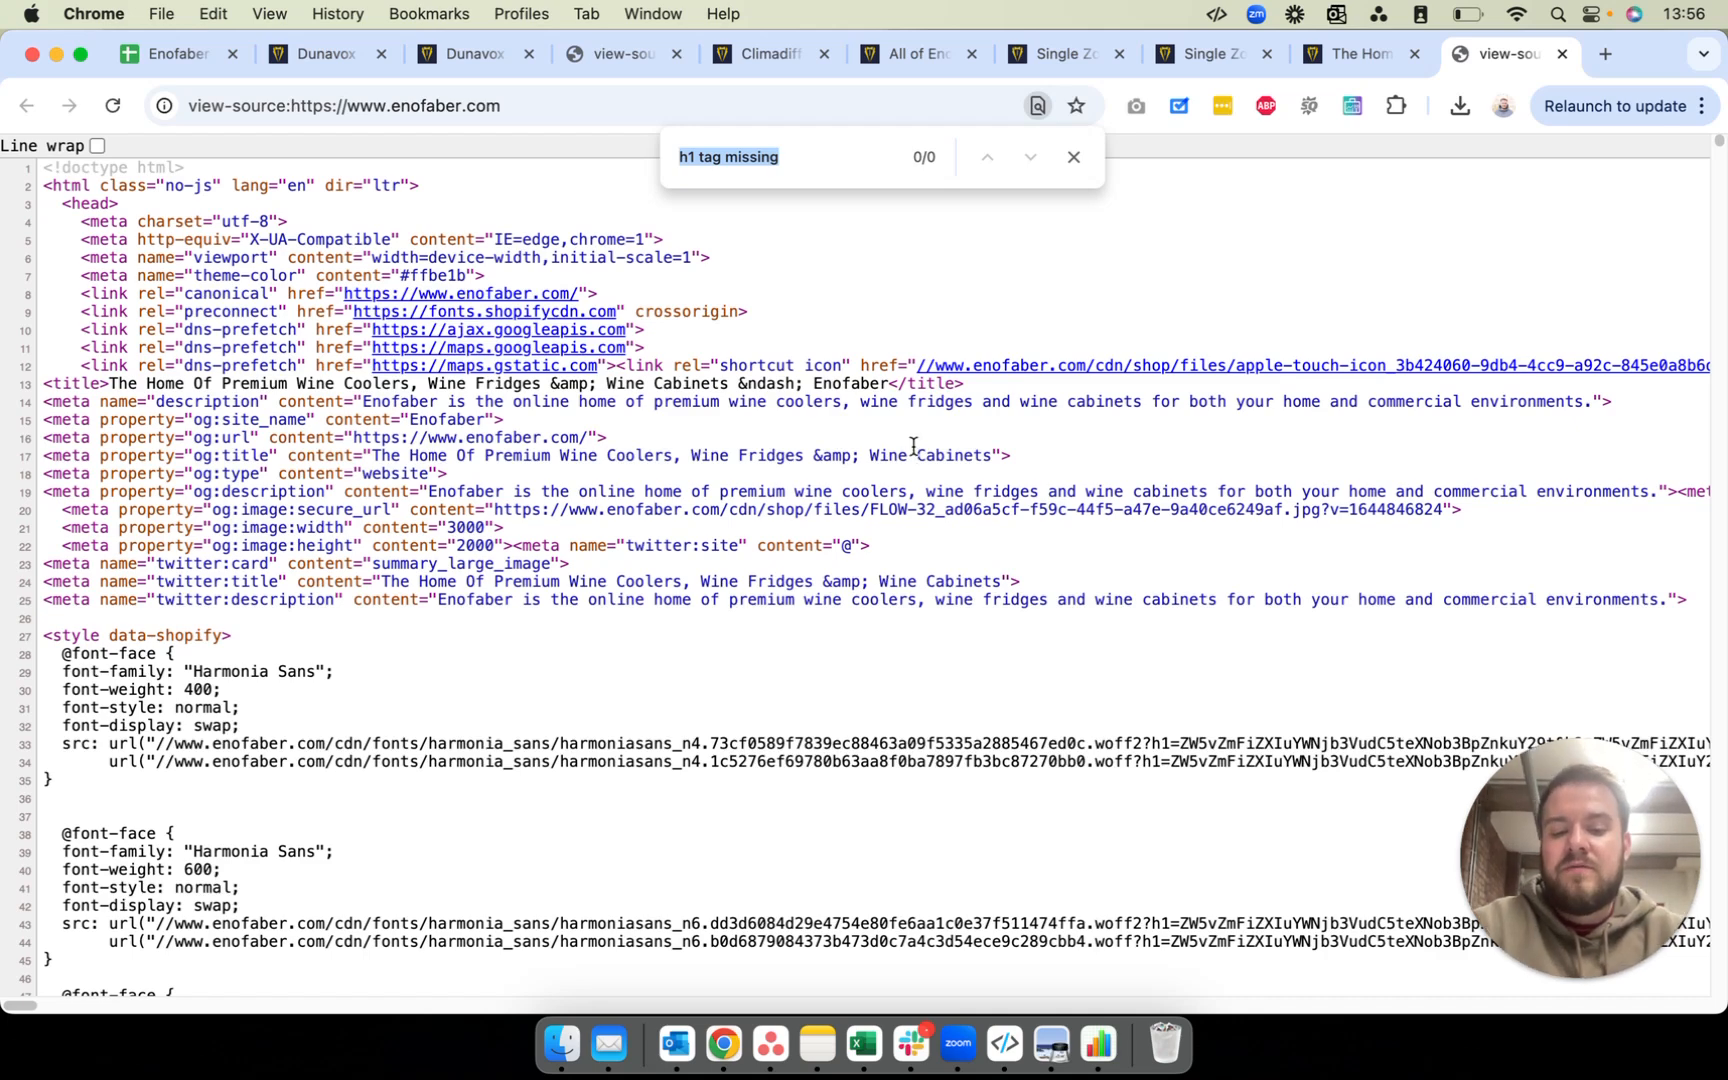
type("alt")
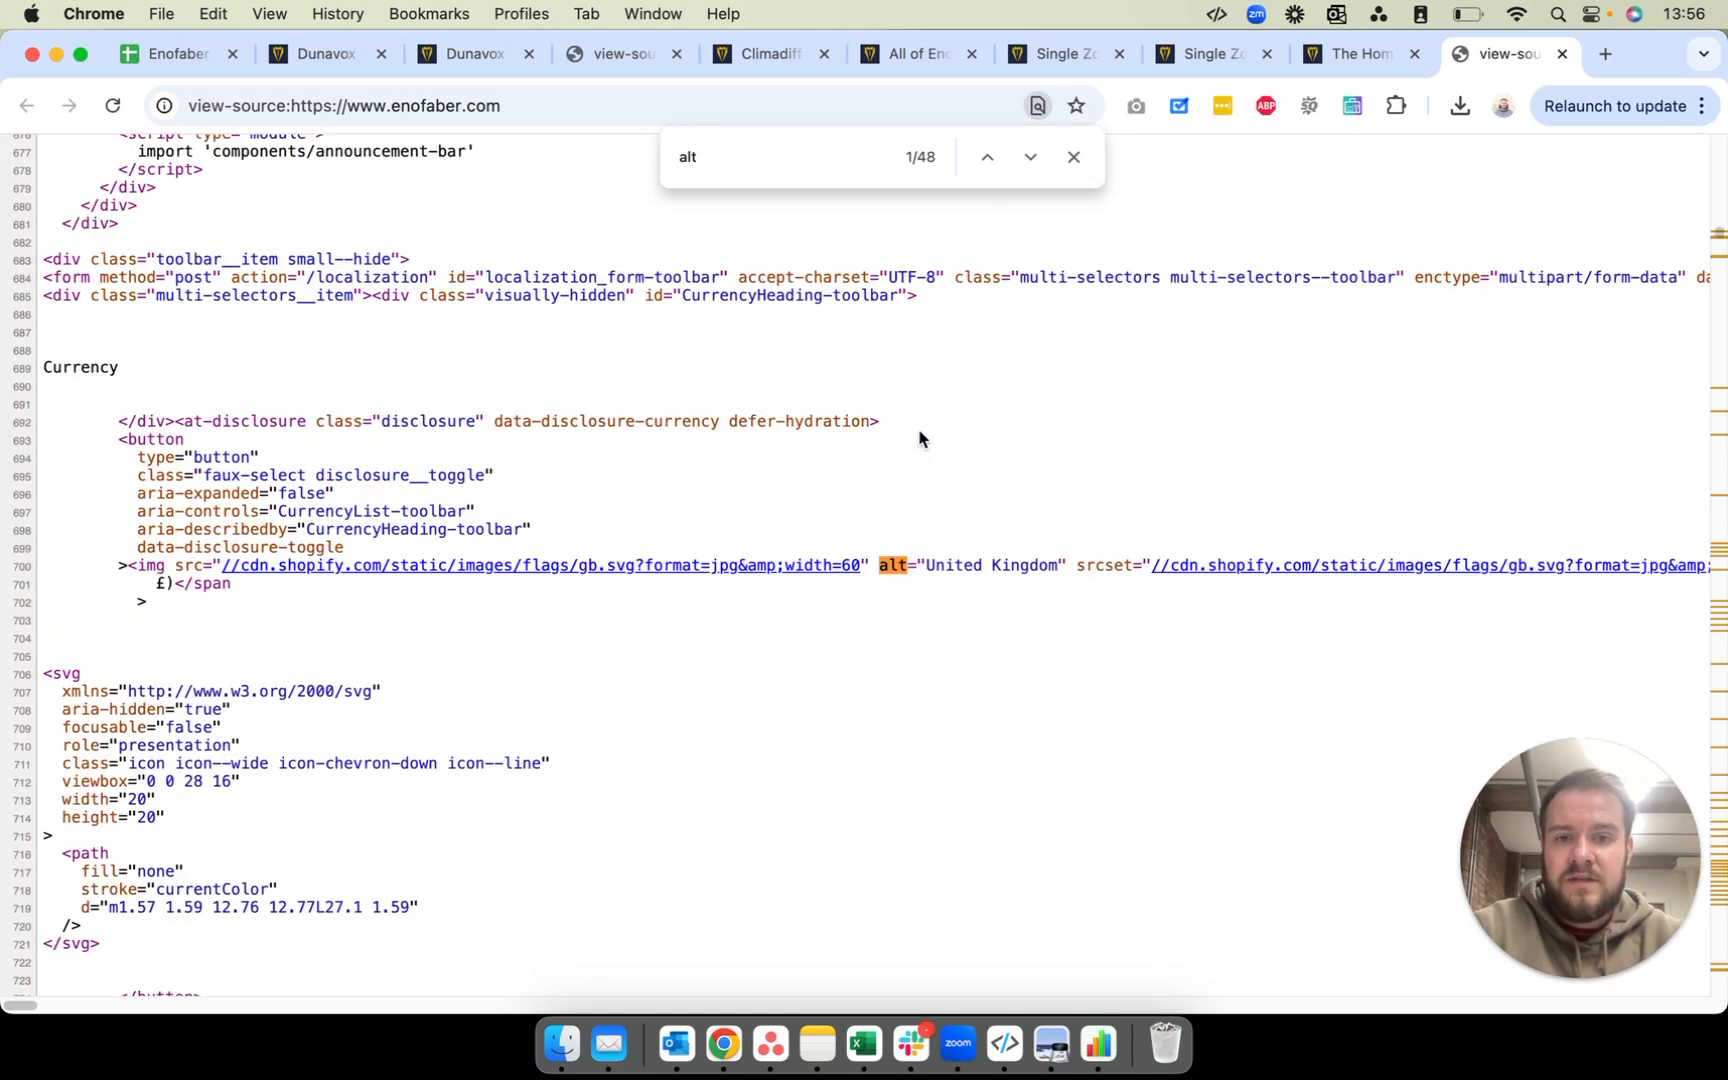
type("\\")
scroll(919, 438, "down", 5)
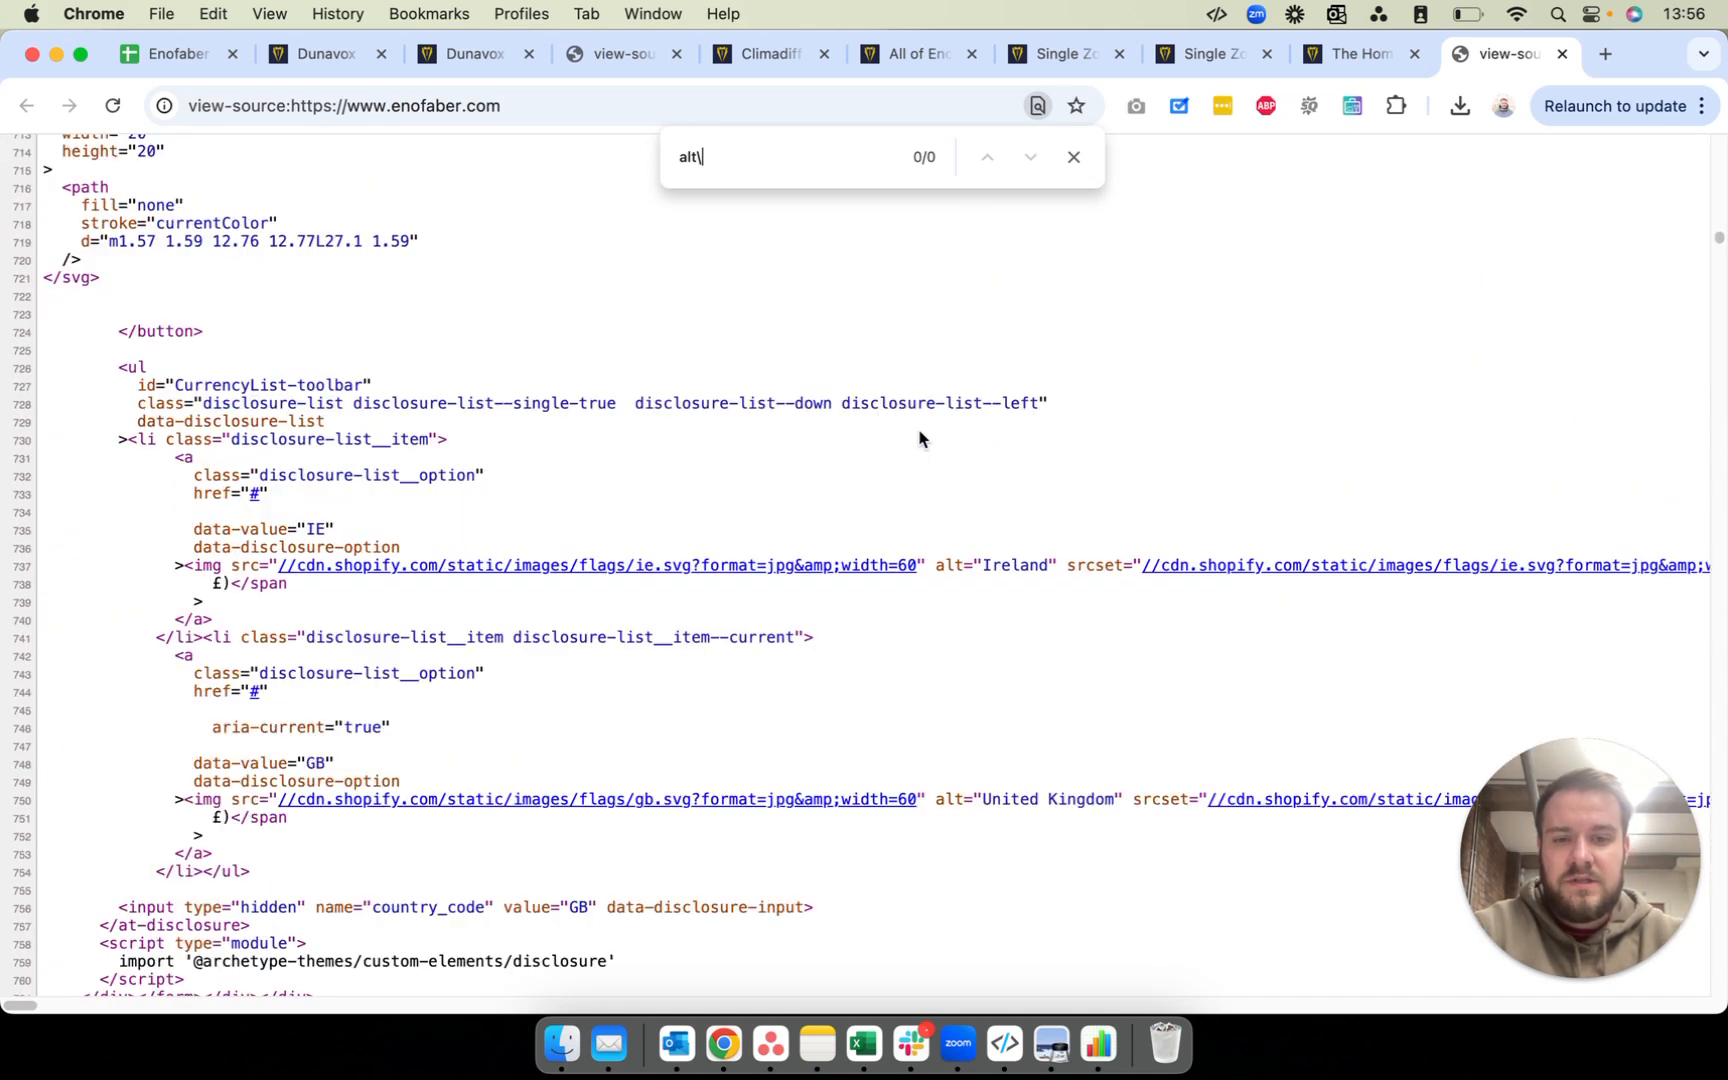
key("BackSpace")
type("+")
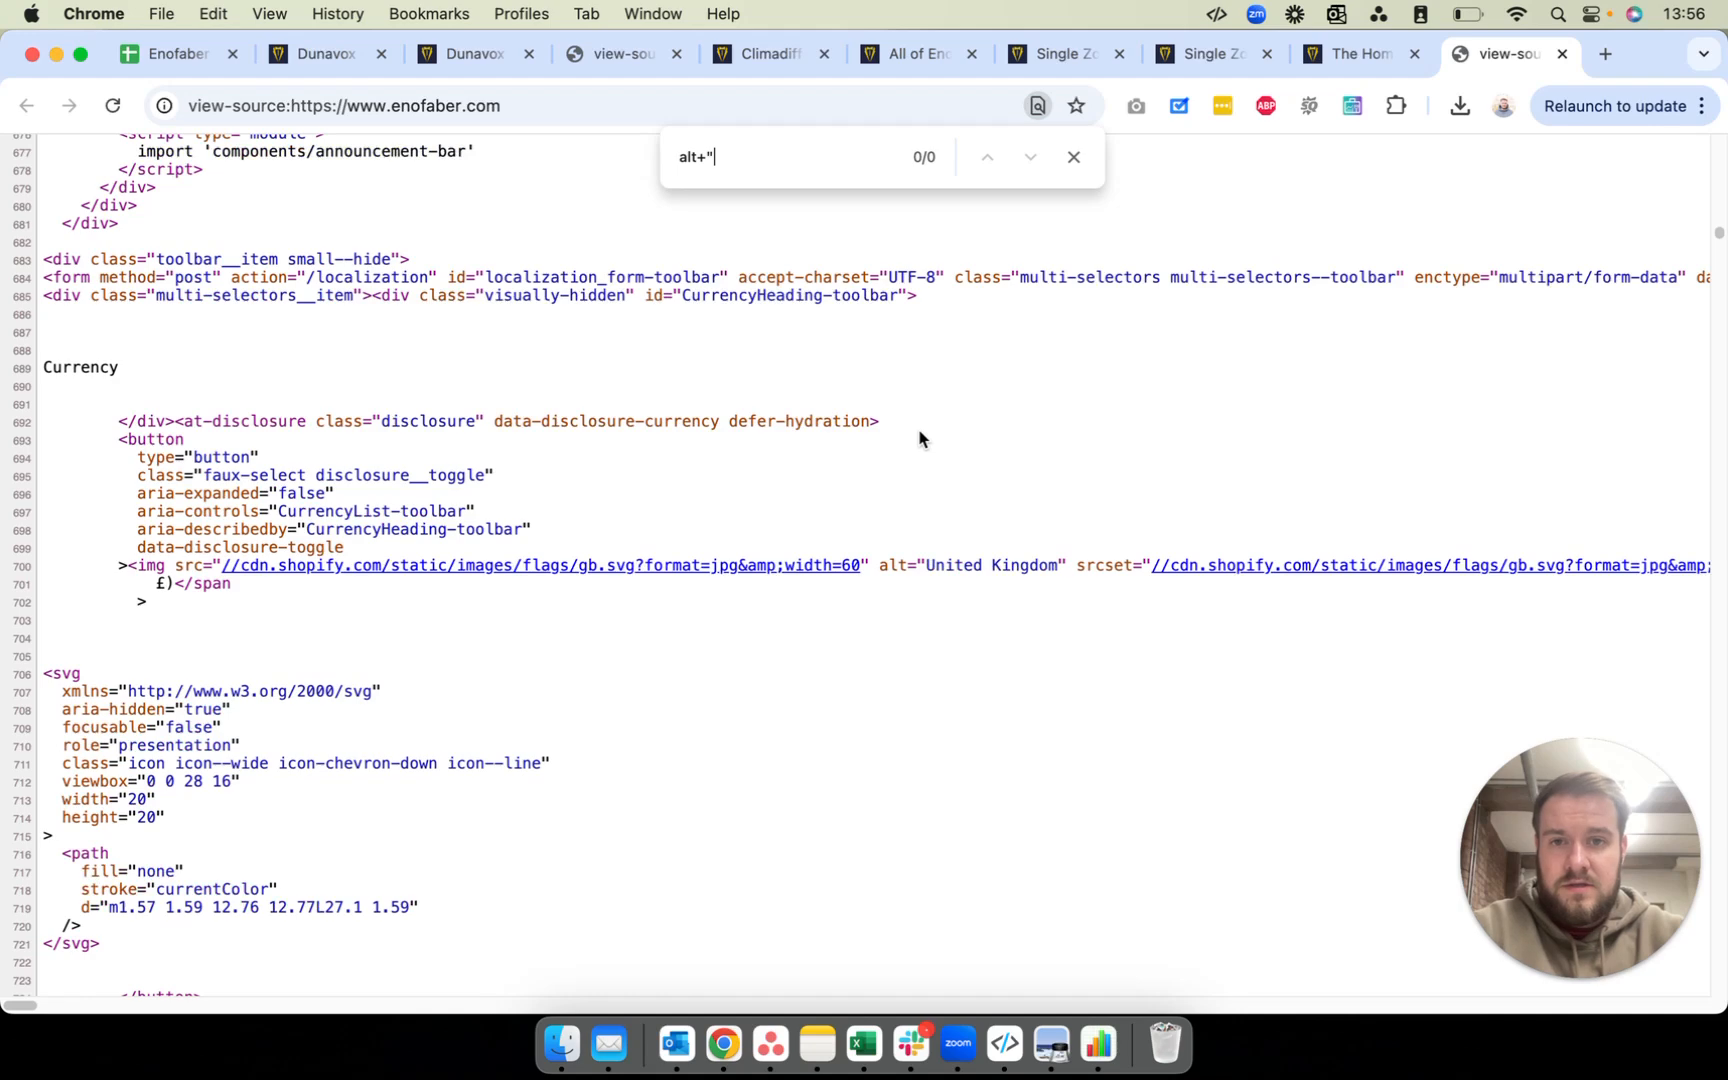
type("=")
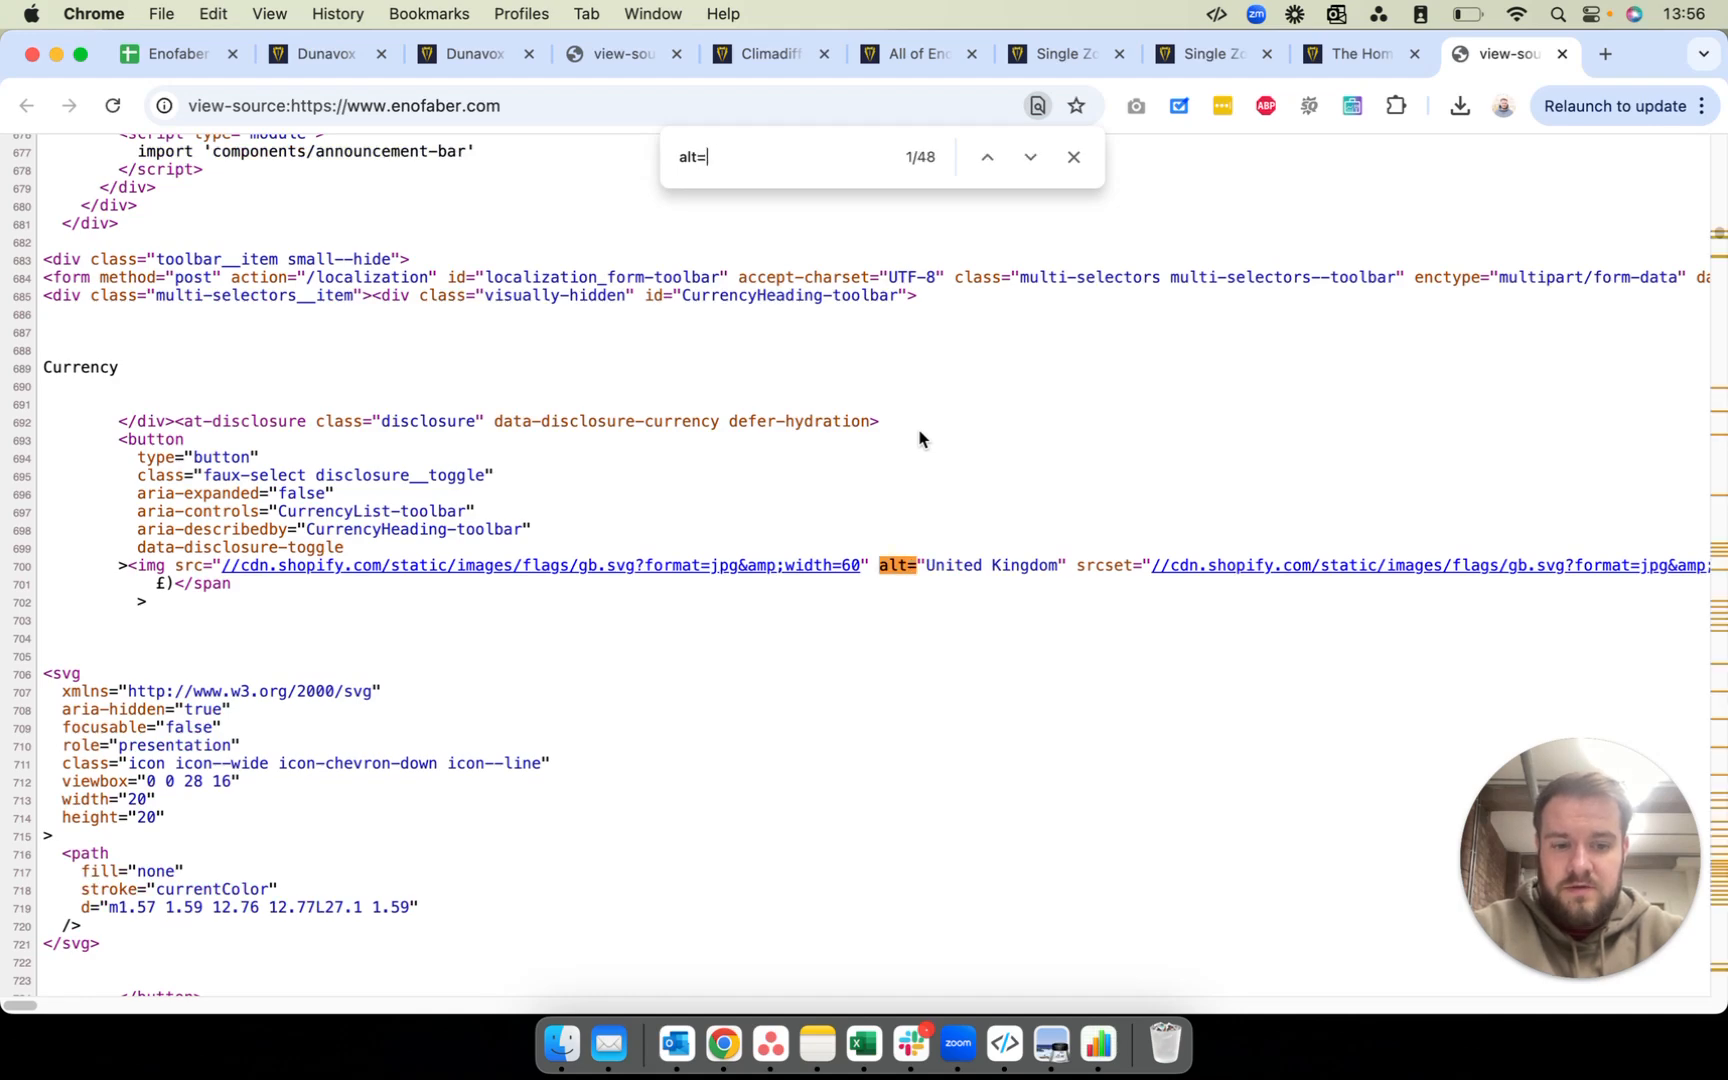
type("\"\"")
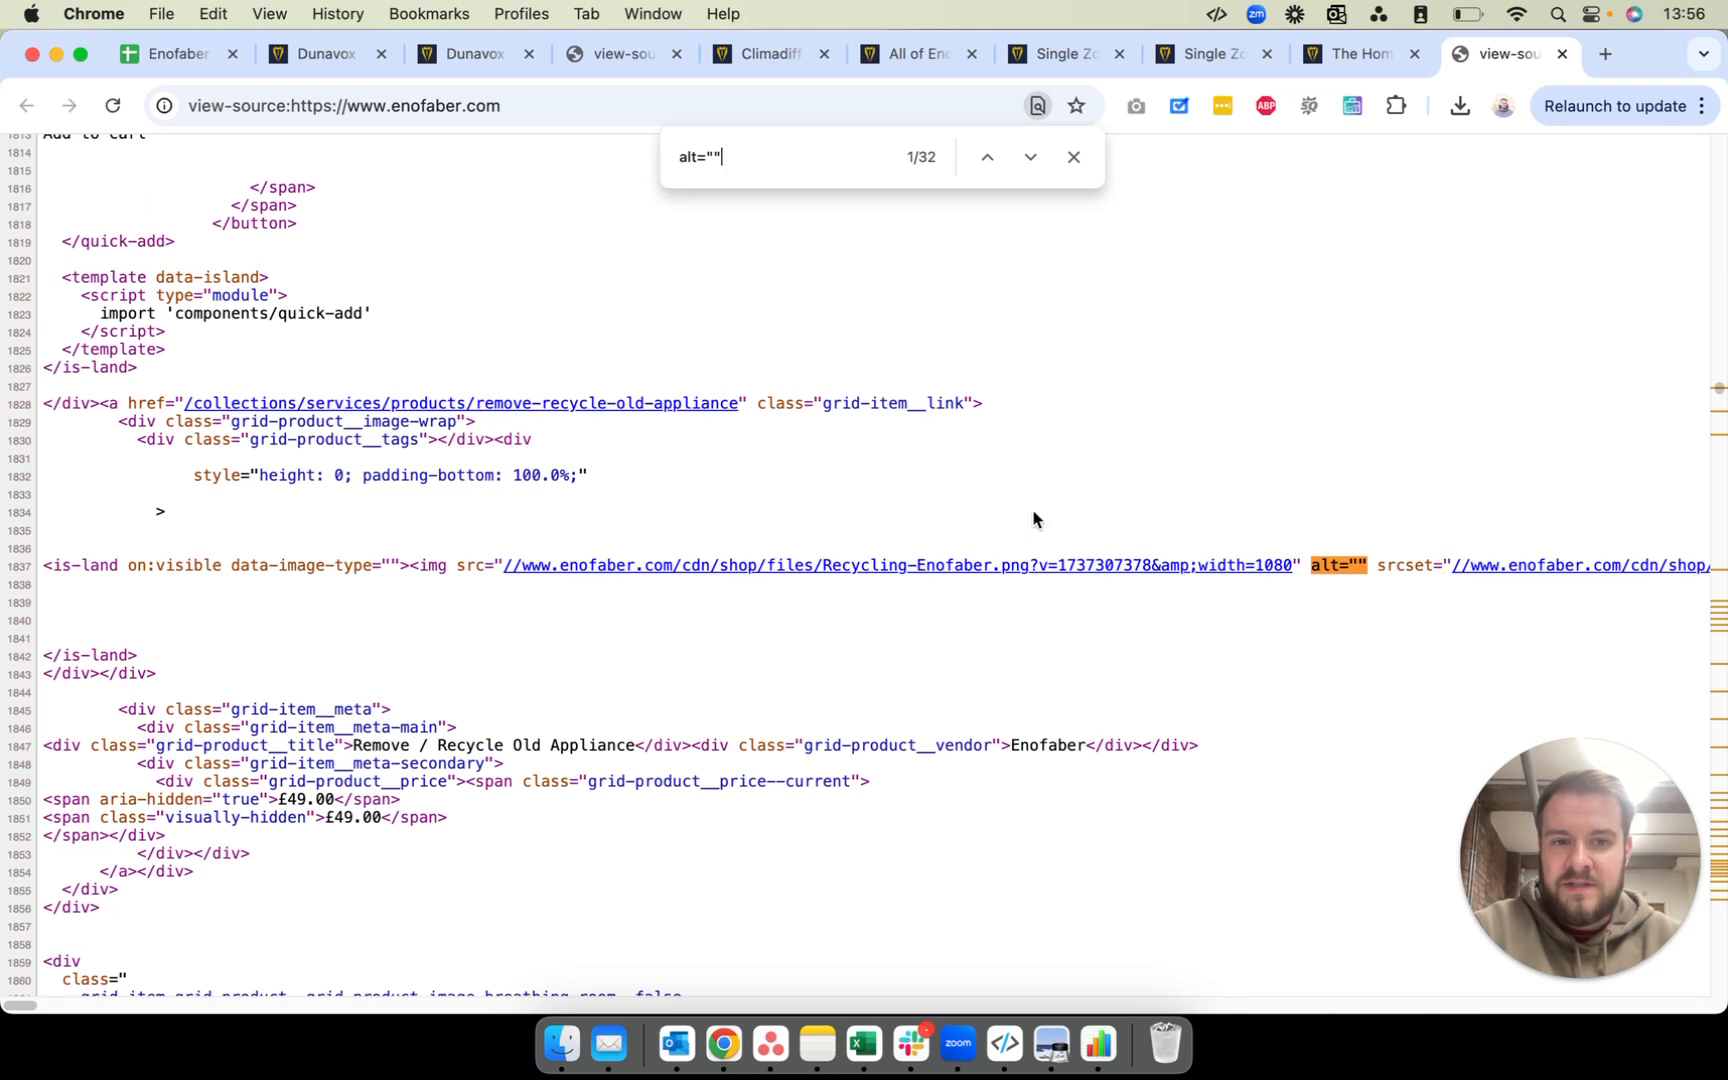
Step: Go through the first eight empty alt attribute matches and check which images they belong to
left_click_drag(682, 158, 810, 156)
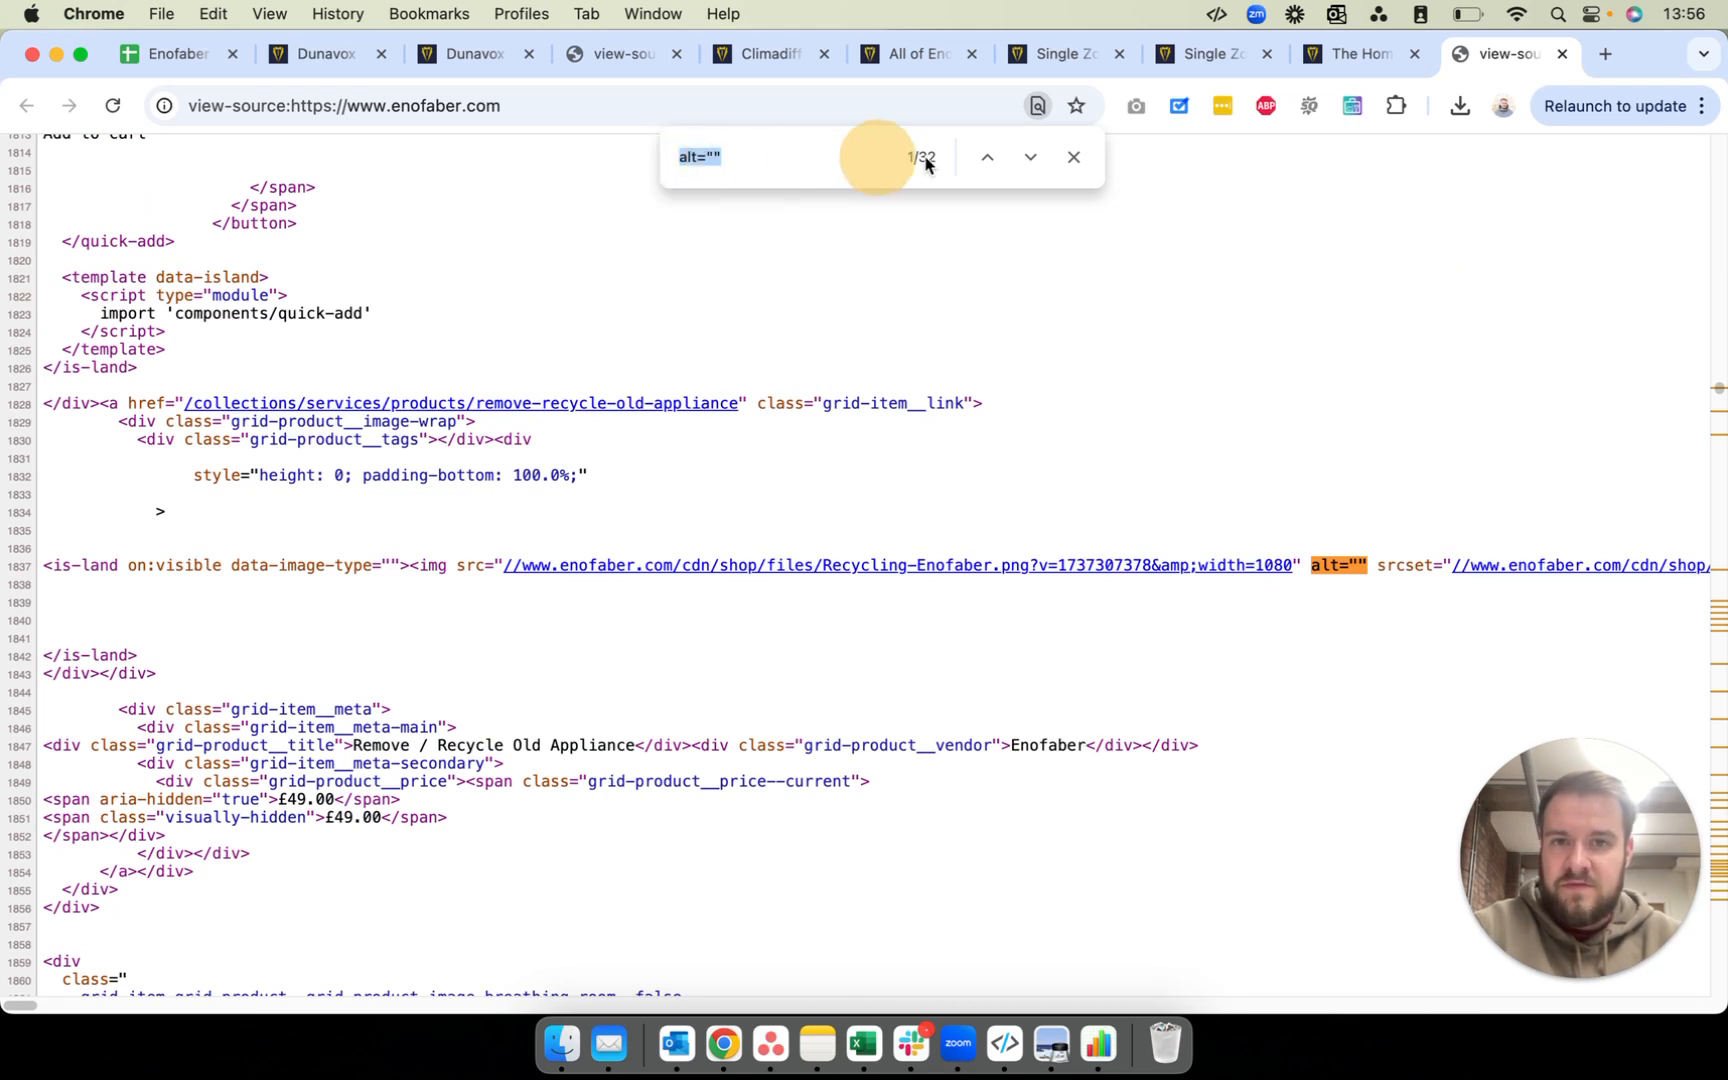
left_click(1031, 157)
left_click(1031, 157)
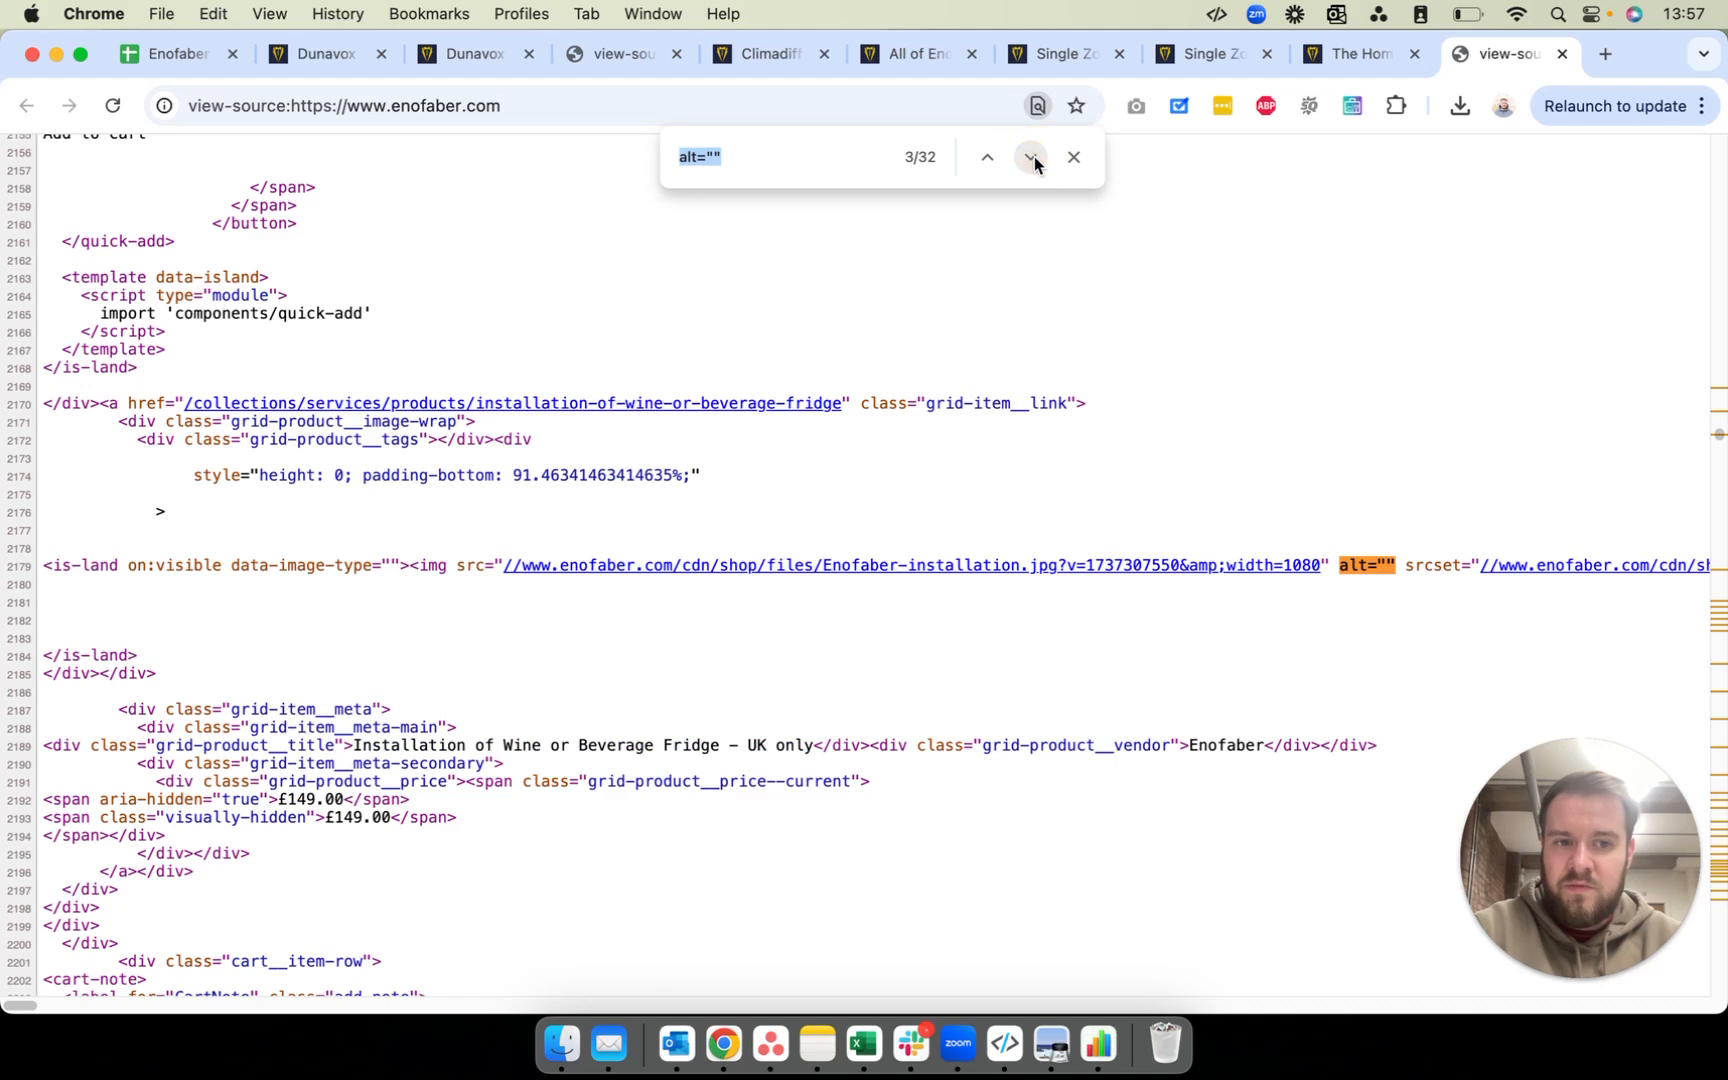
left_click(1031, 157)
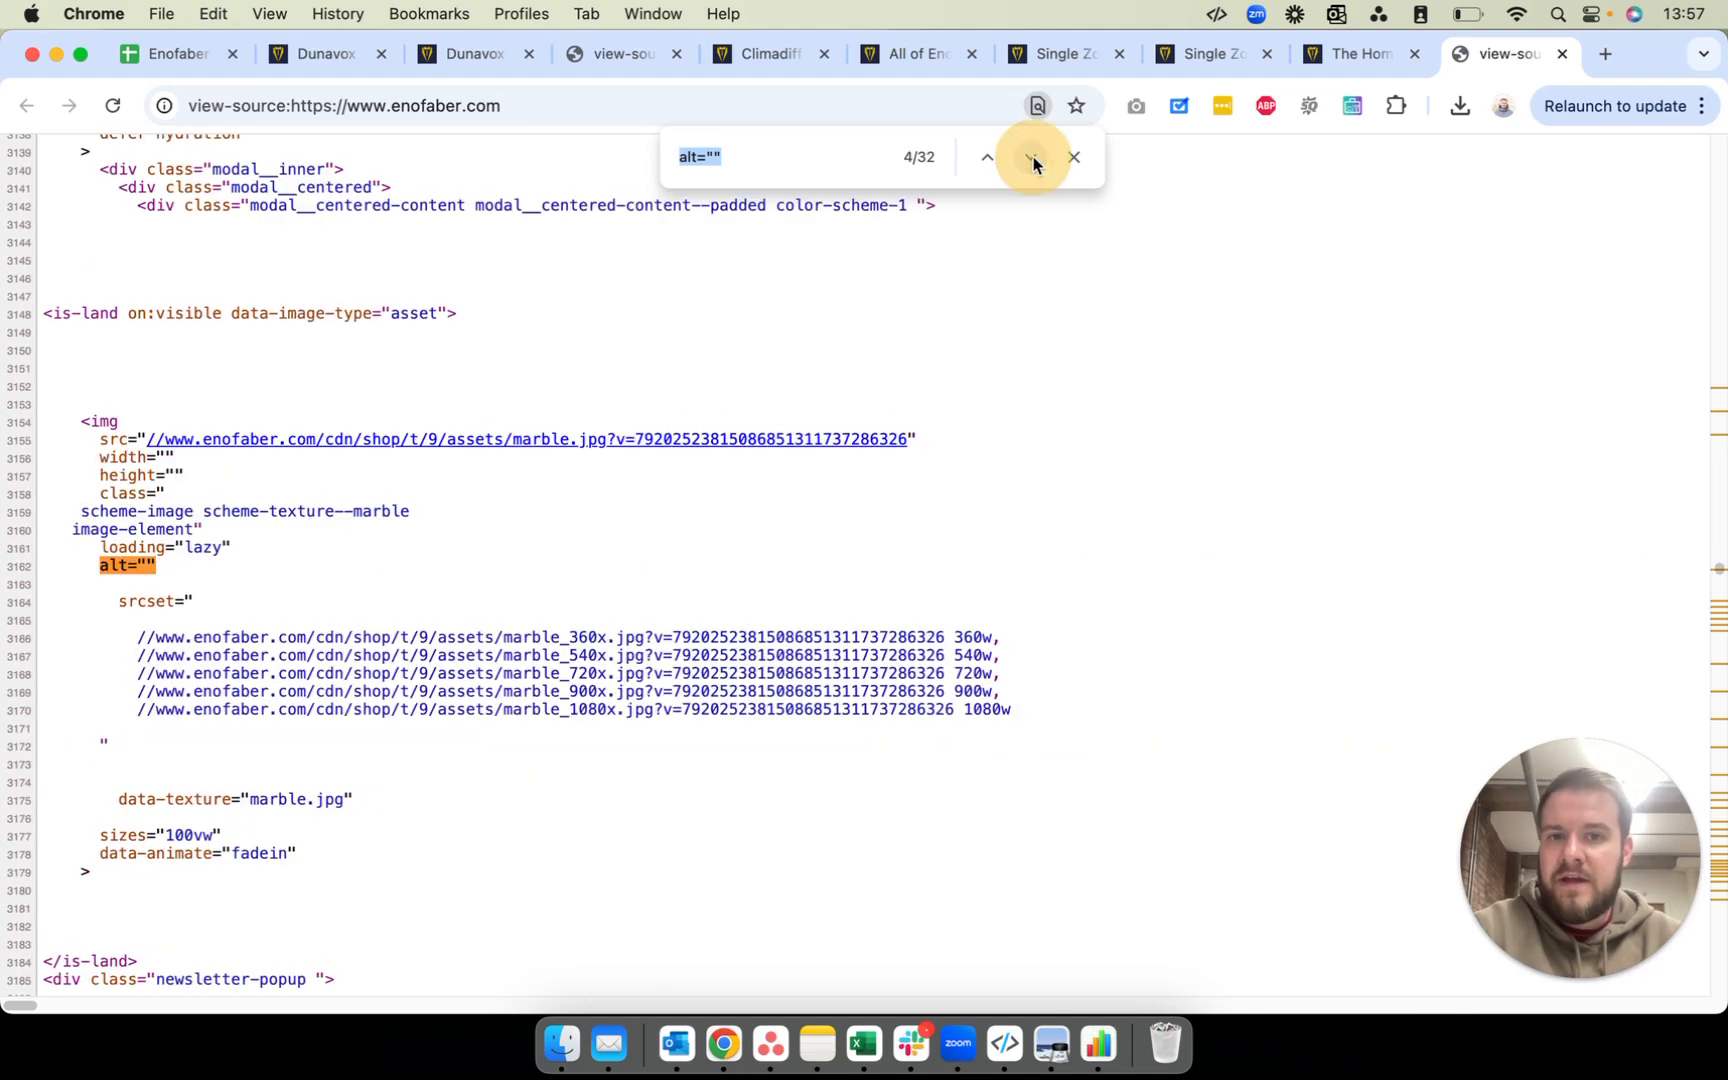
left_click(1031, 157)
left_click(1031, 157)
left_click(1031, 157)
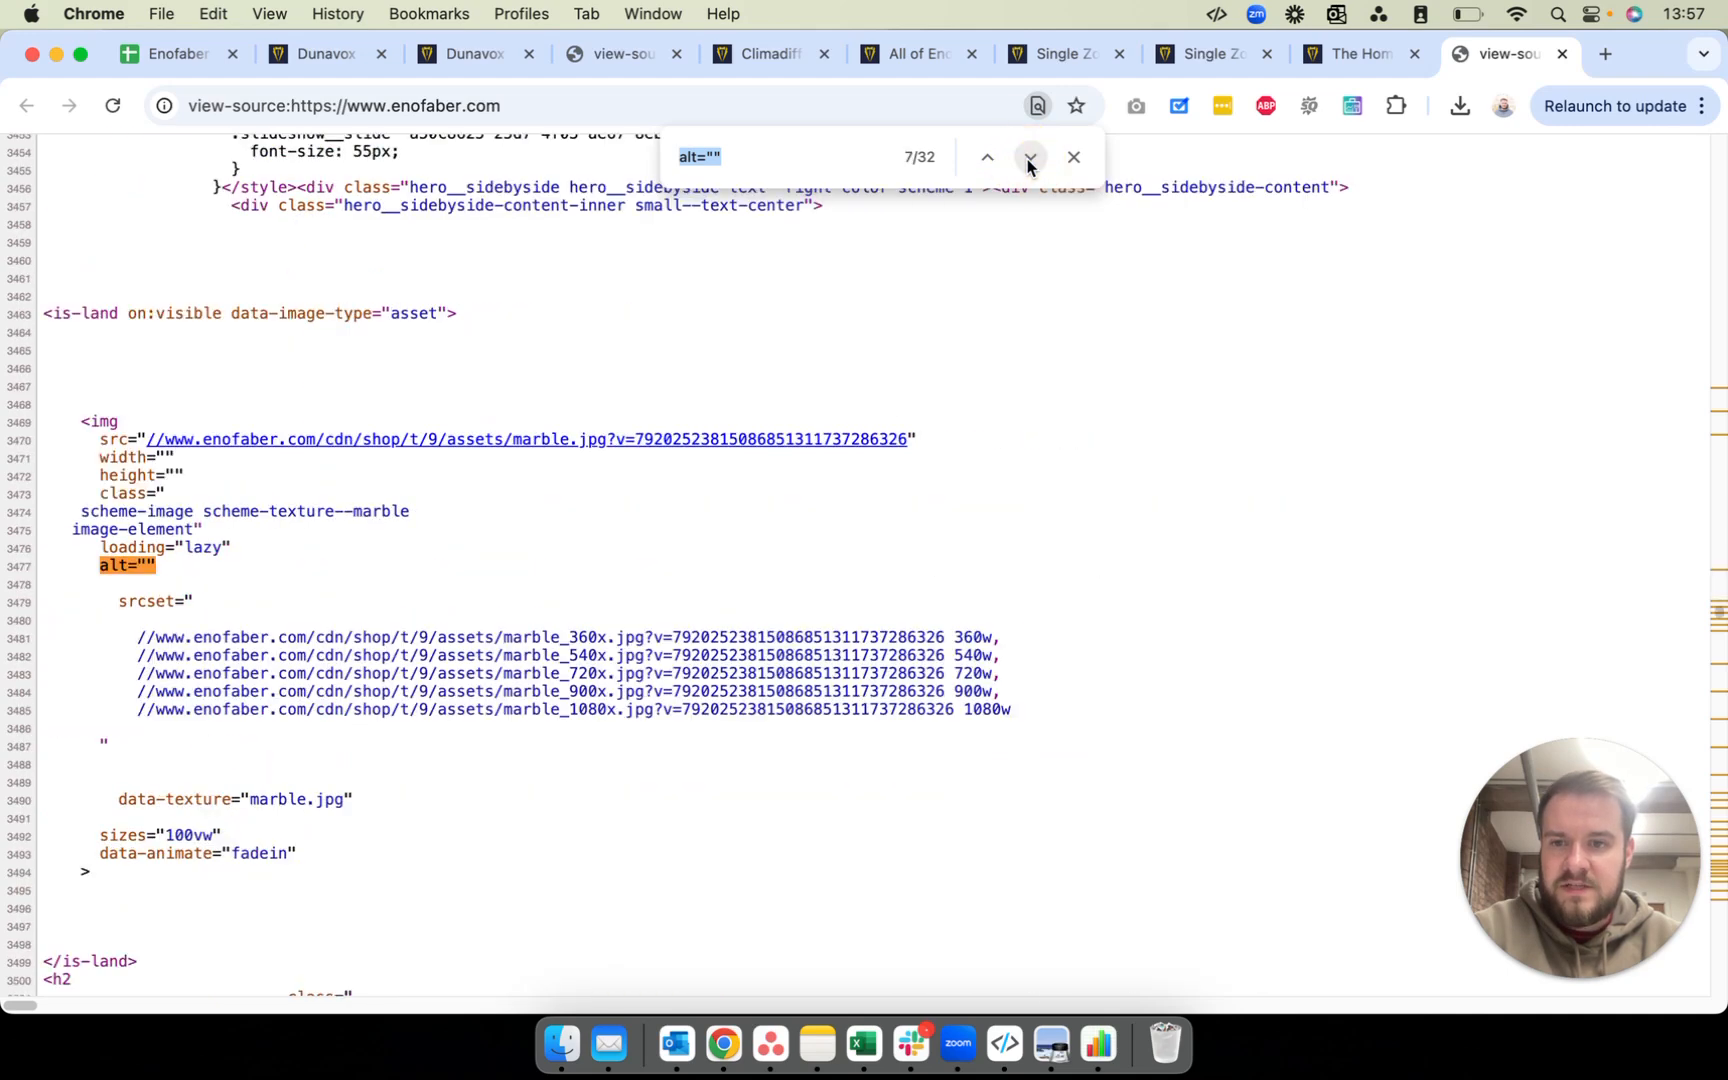
left_click(1031, 157)
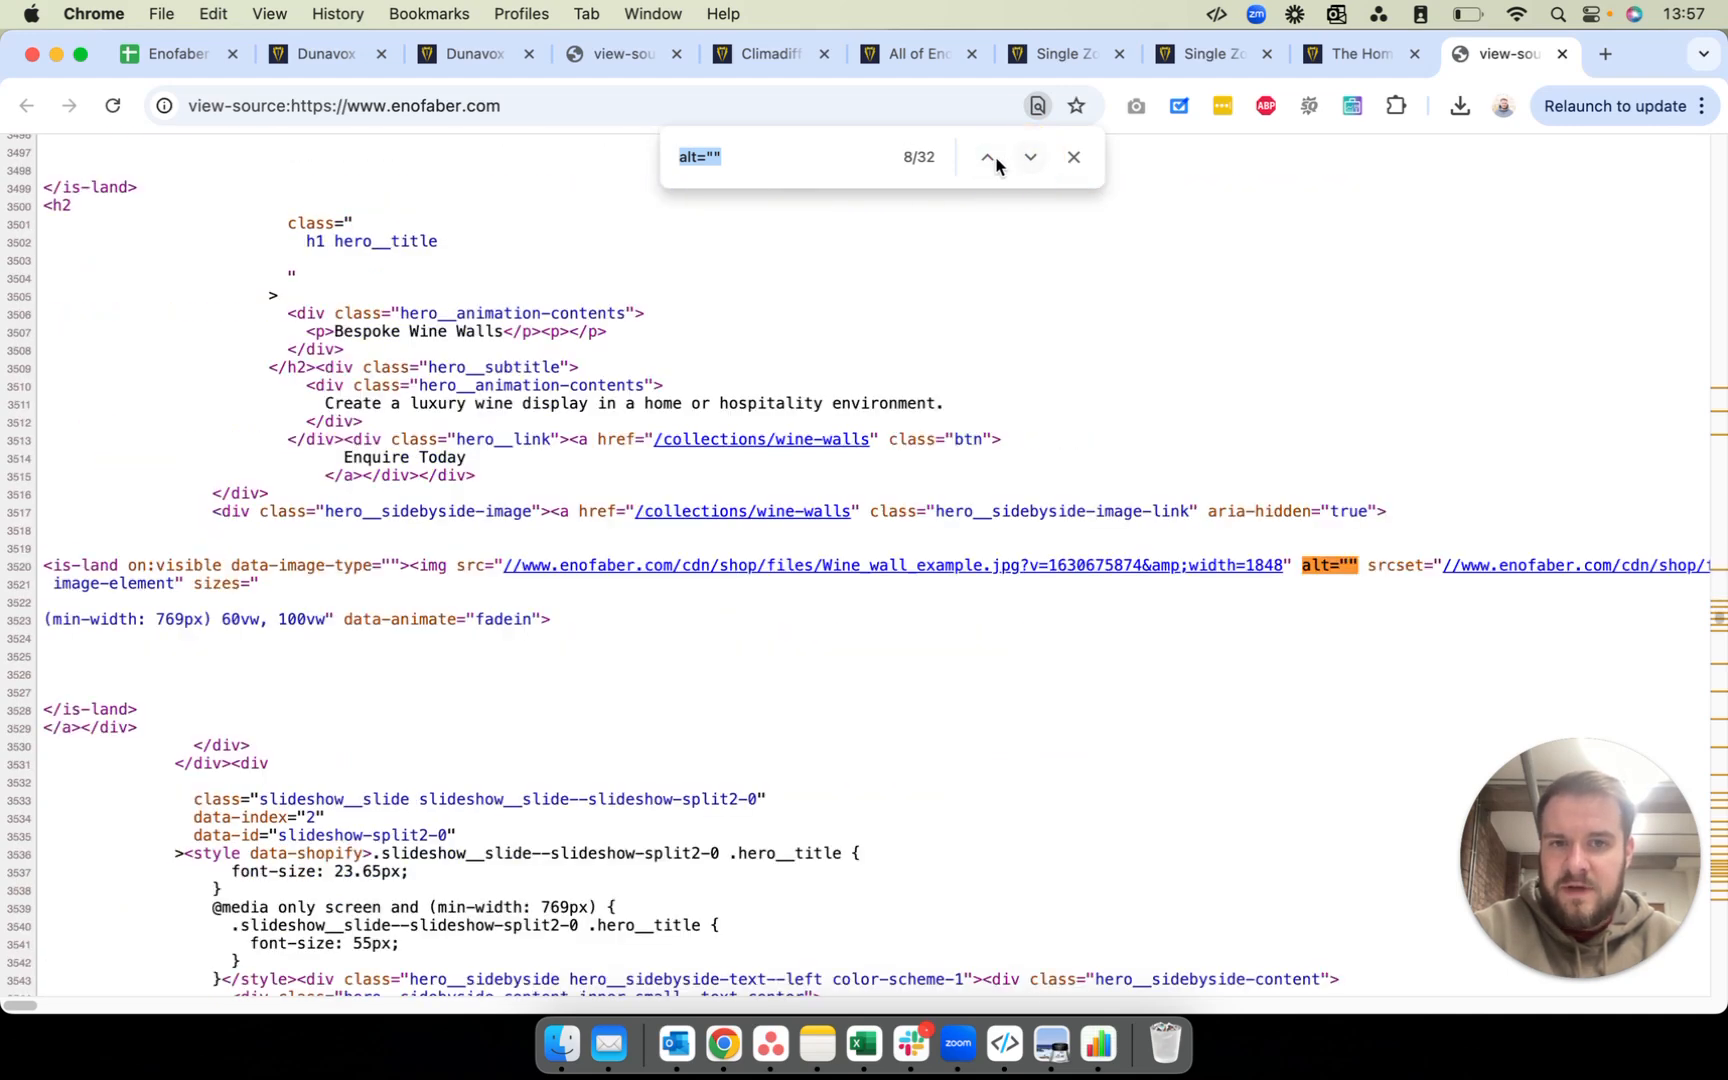
Step: Go back to the first empty alt match and open its Recycling-Enofaber.png image
left_click(994, 157)
left_click(994, 157)
left_click(994, 157)
left_click(994, 157)
left_click(994, 157)
left_click(994, 157)
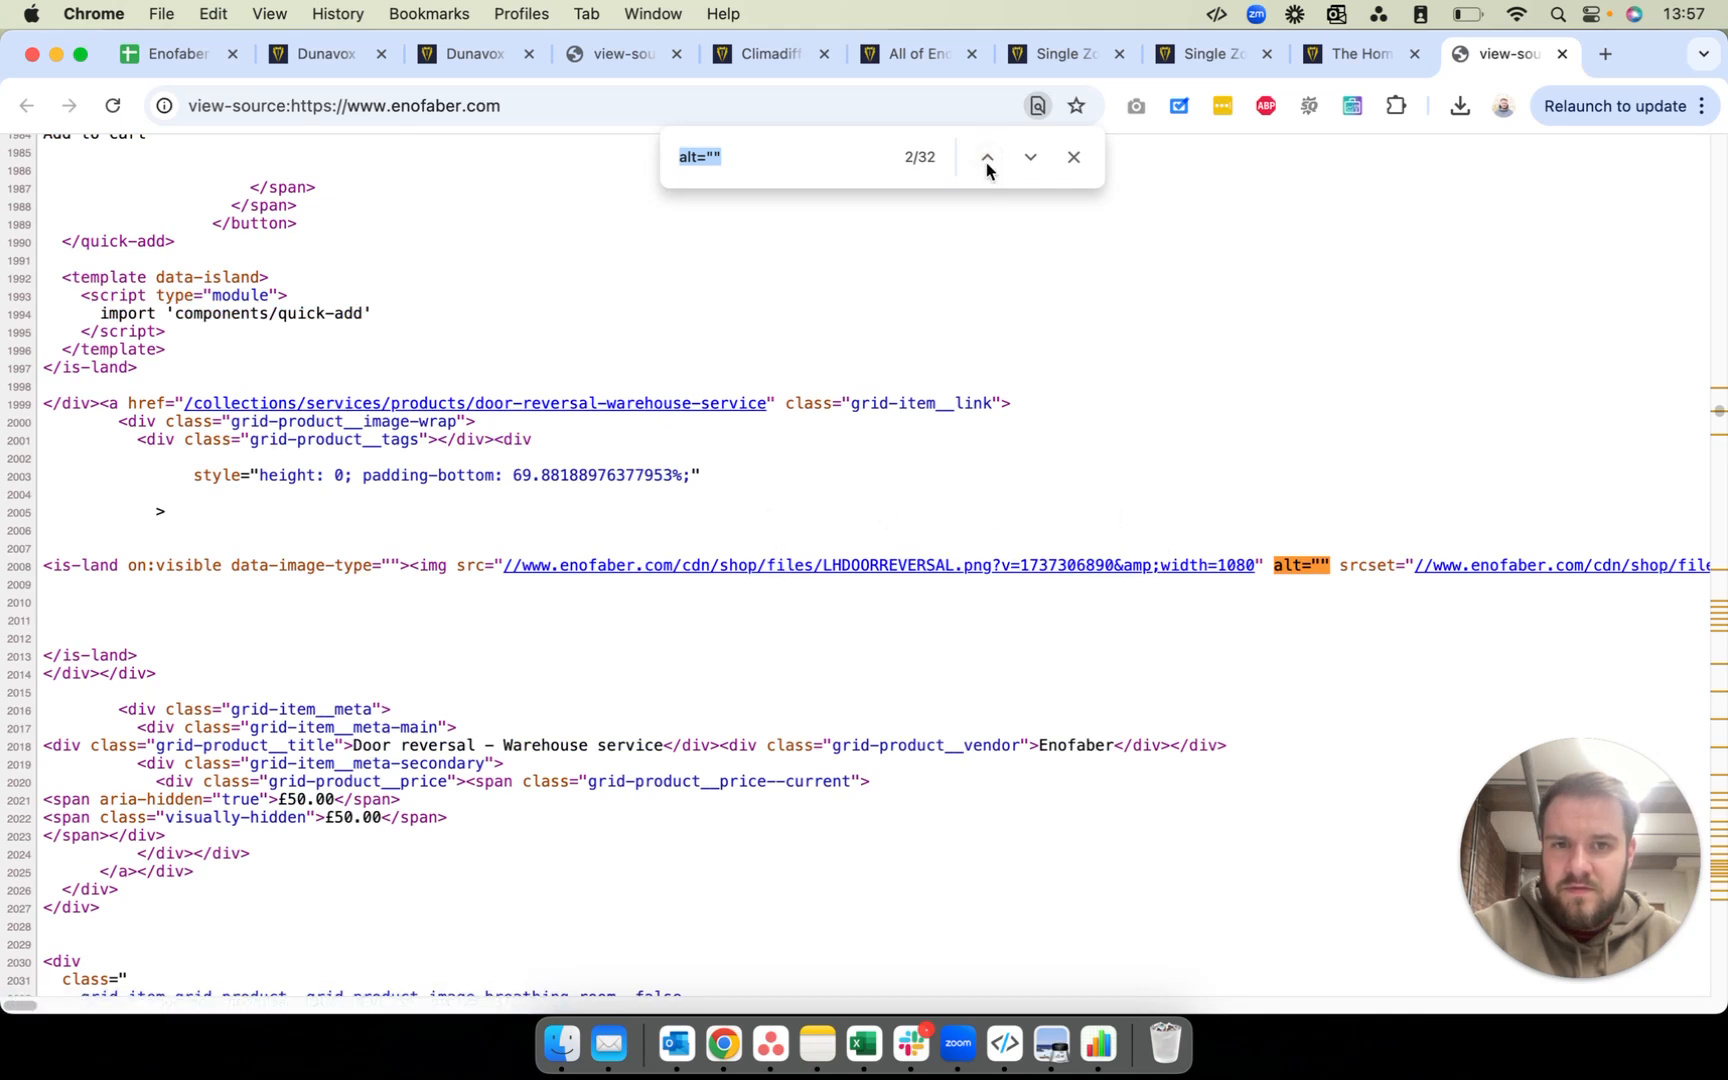
left_click(986, 157)
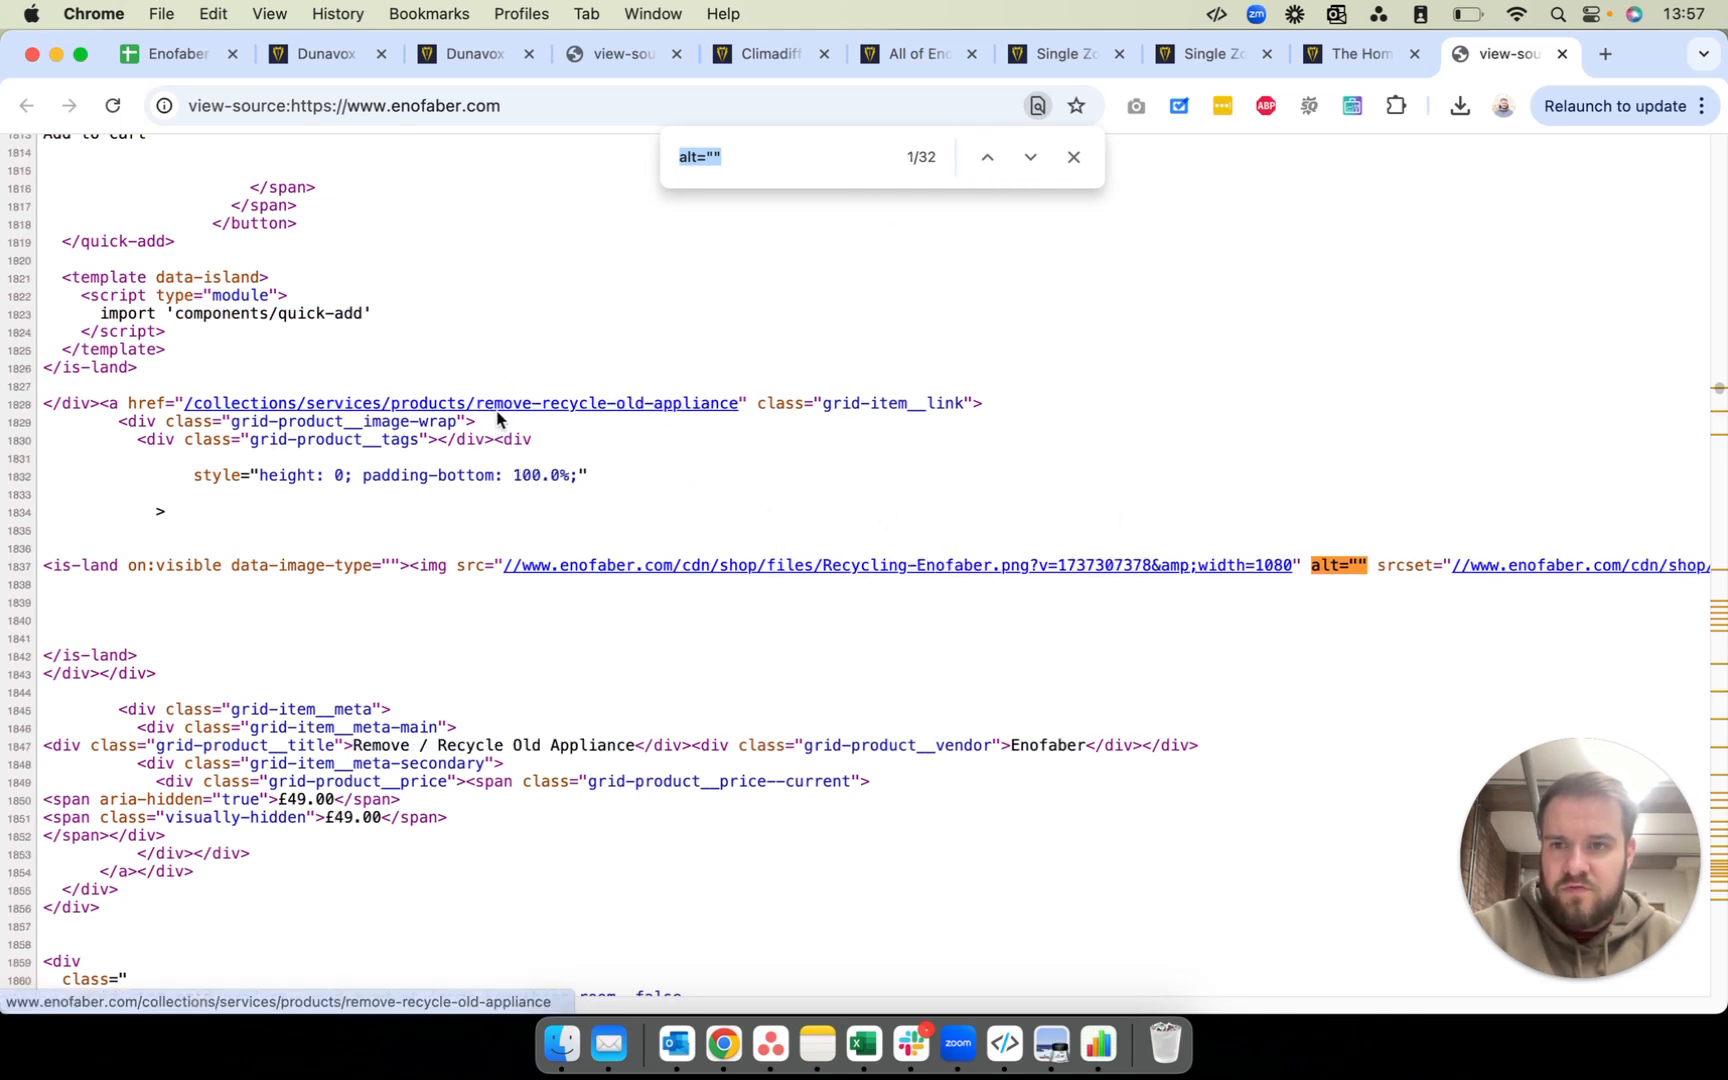
left_click(787, 566)
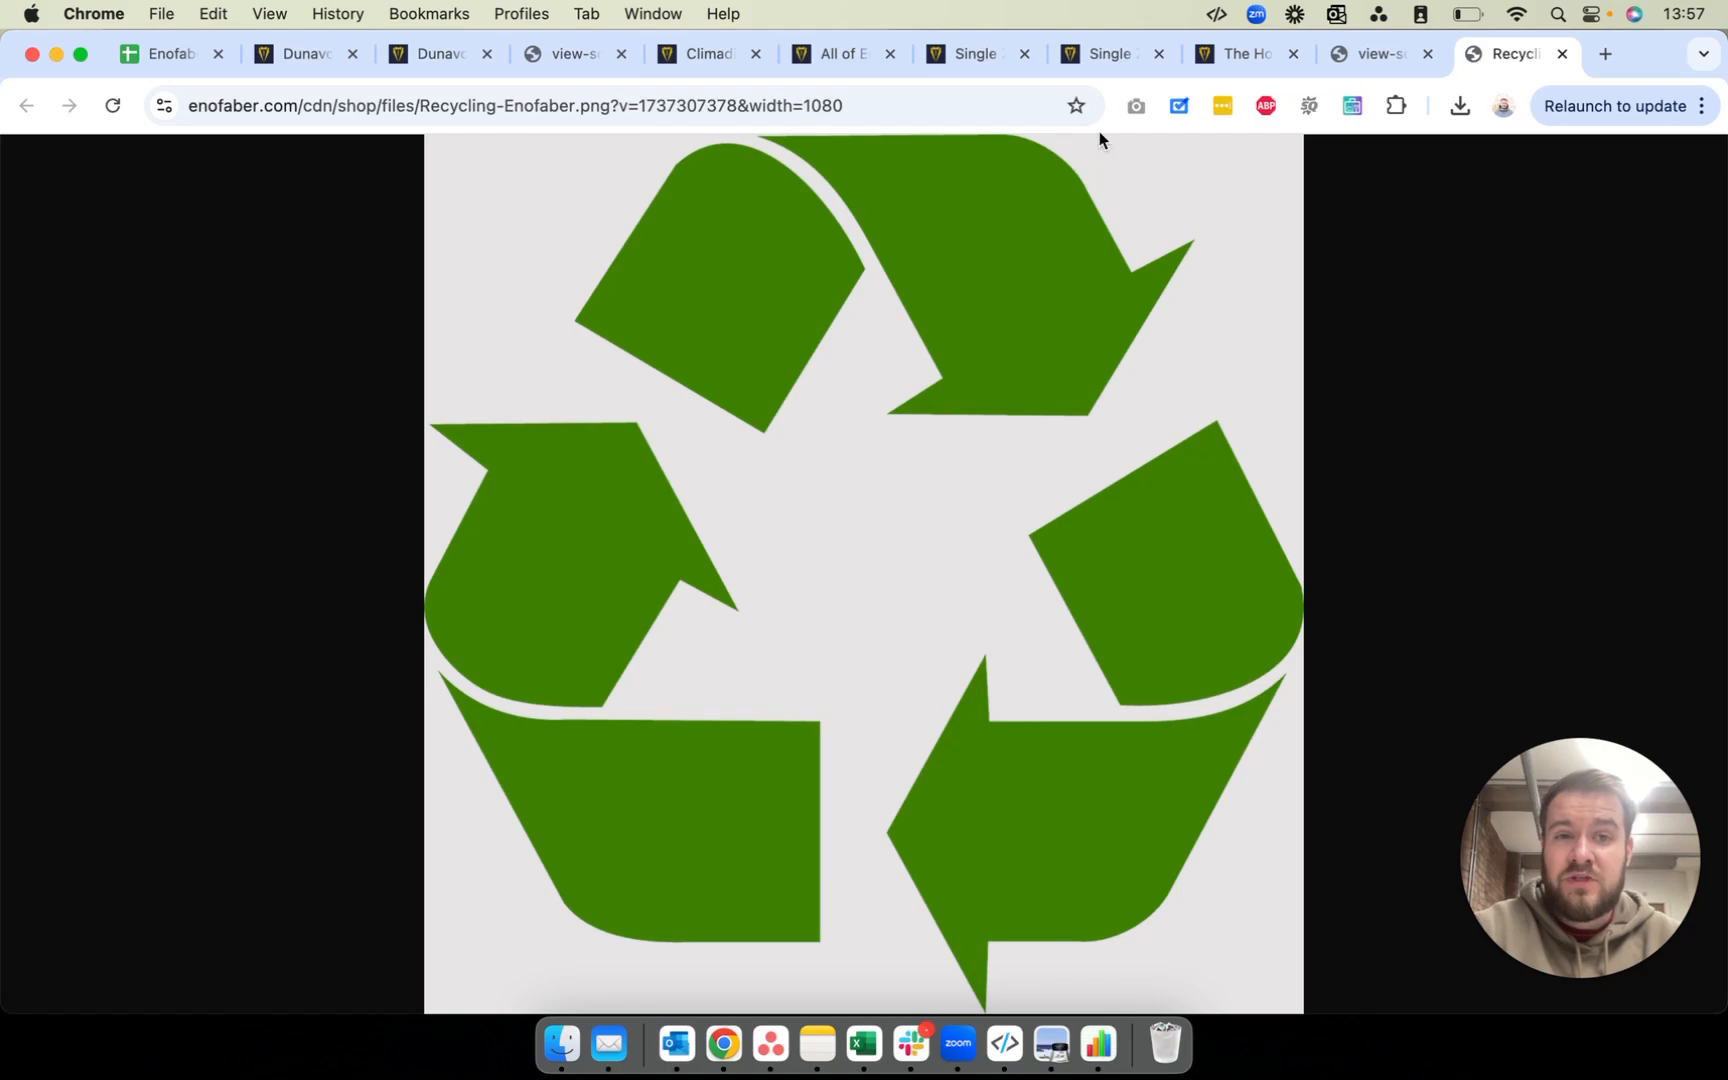
Step: Switch to the rendered enofaber.com homepage and look through its sections for the recycling image
left_click(1243, 53)
left_click_drag(1717, 213, 1670, 200)
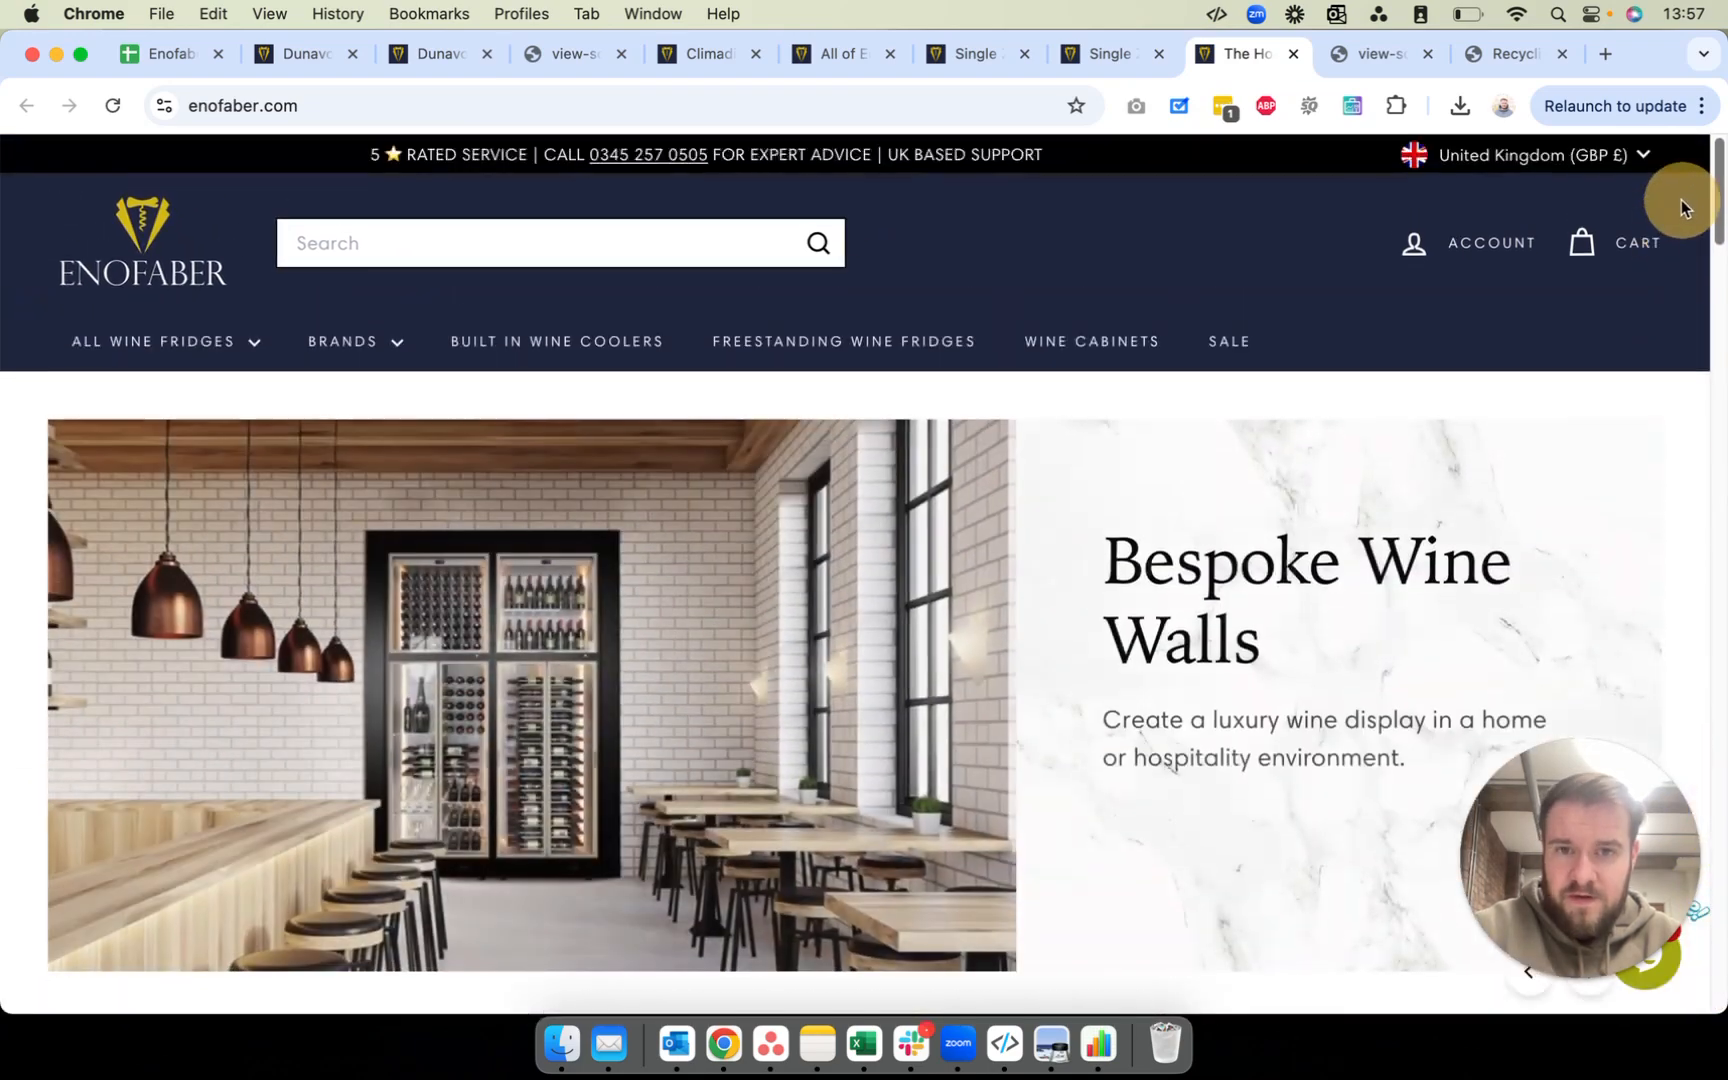
scroll(1186, 686, "down", 10)
scroll(1186, 686, "down", 15)
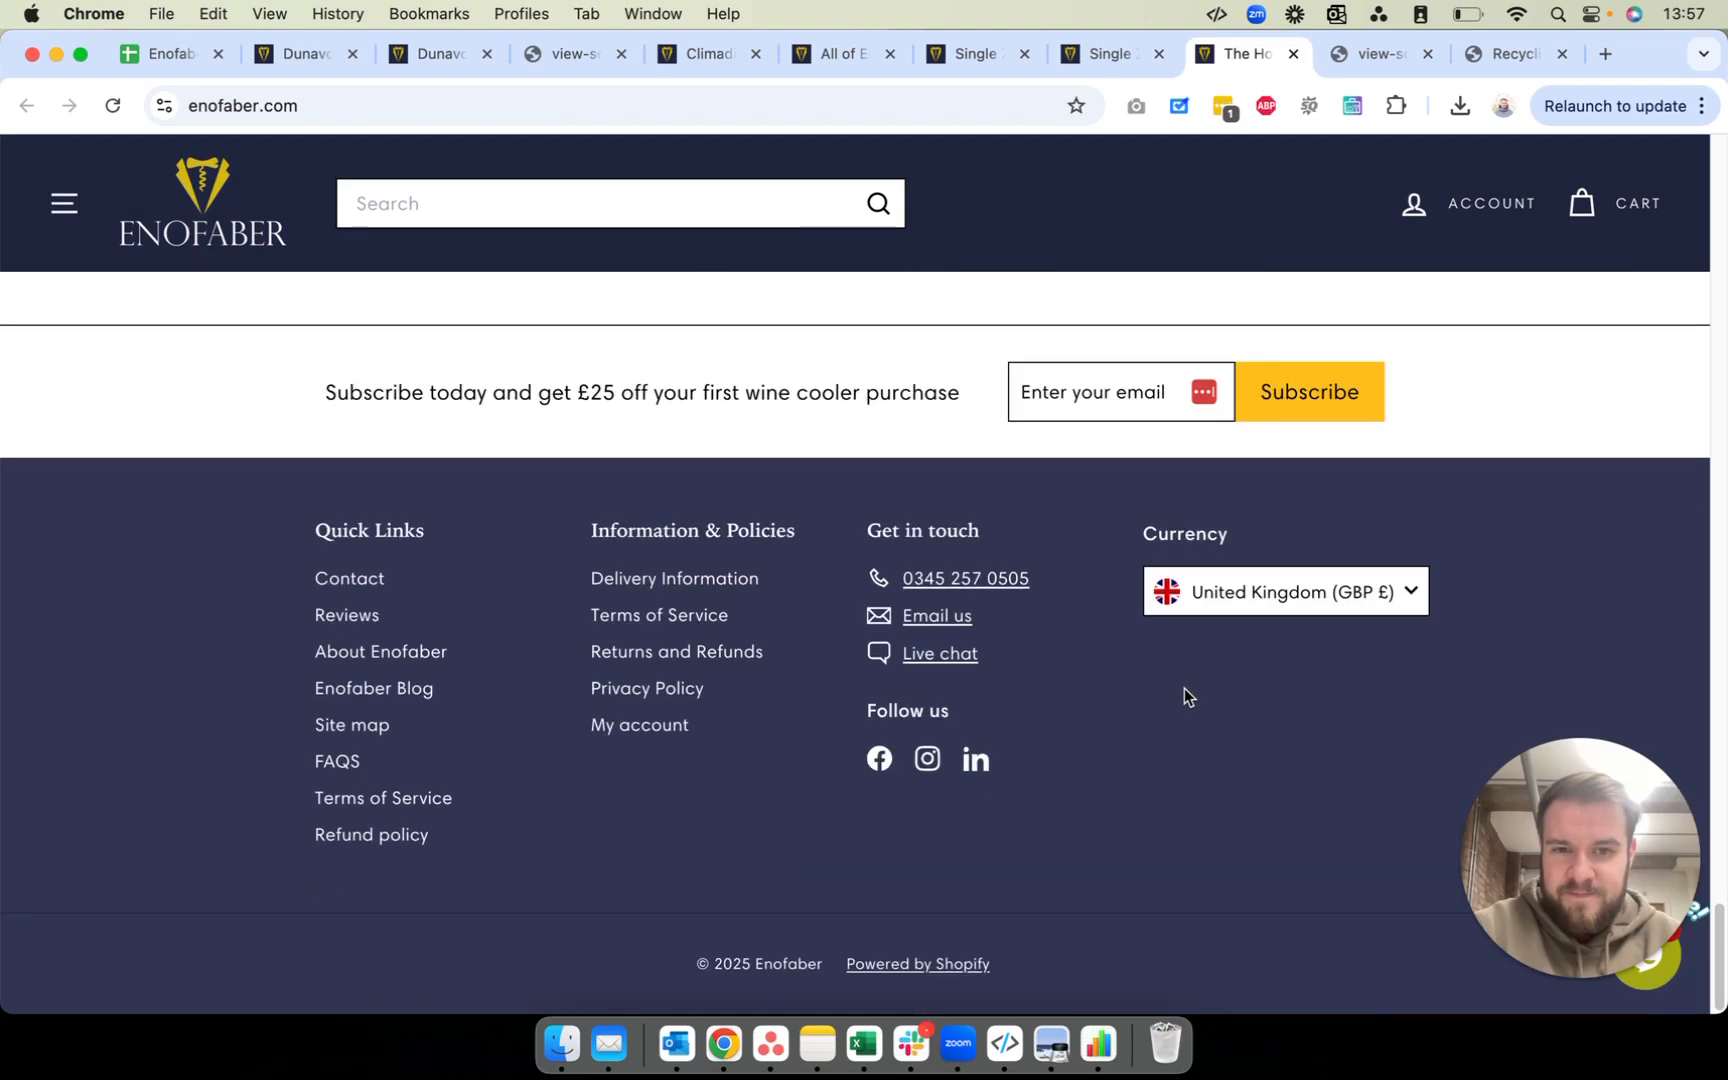
scroll(1053, 490, "up", 12)
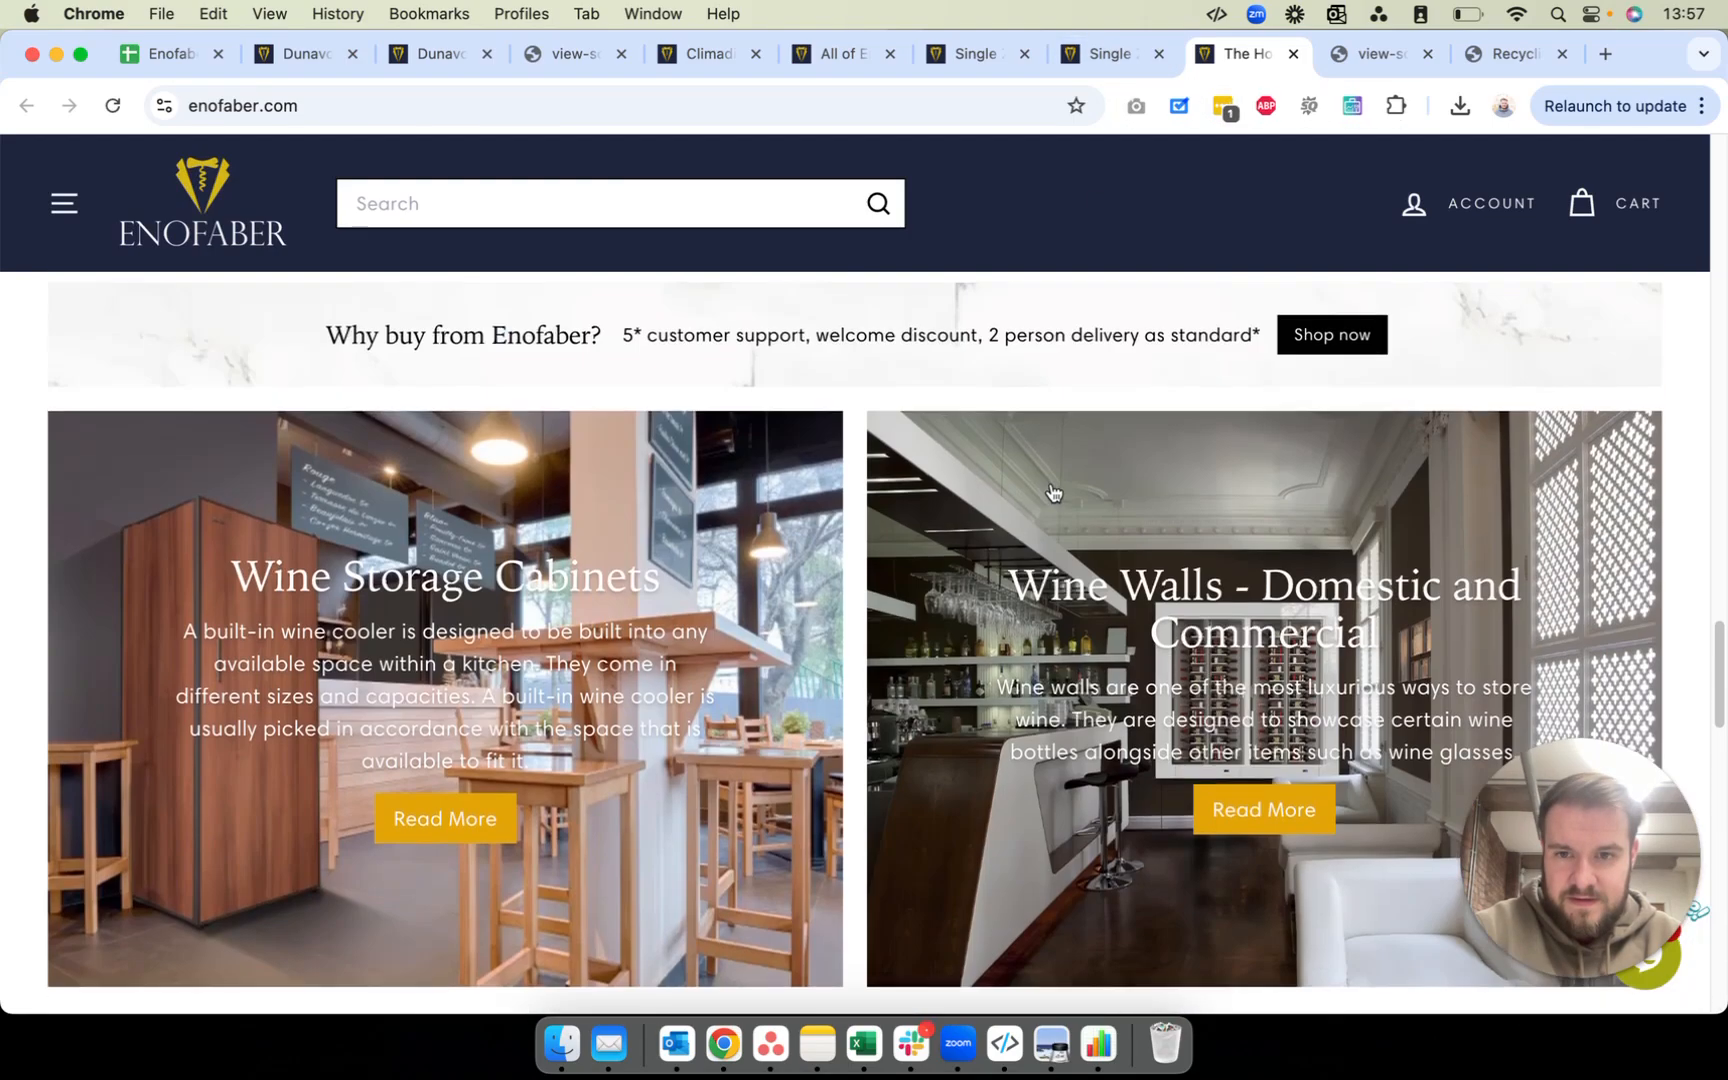
scroll(1040, 476, "down", 10)
scroll(1049, 482, "up", 12)
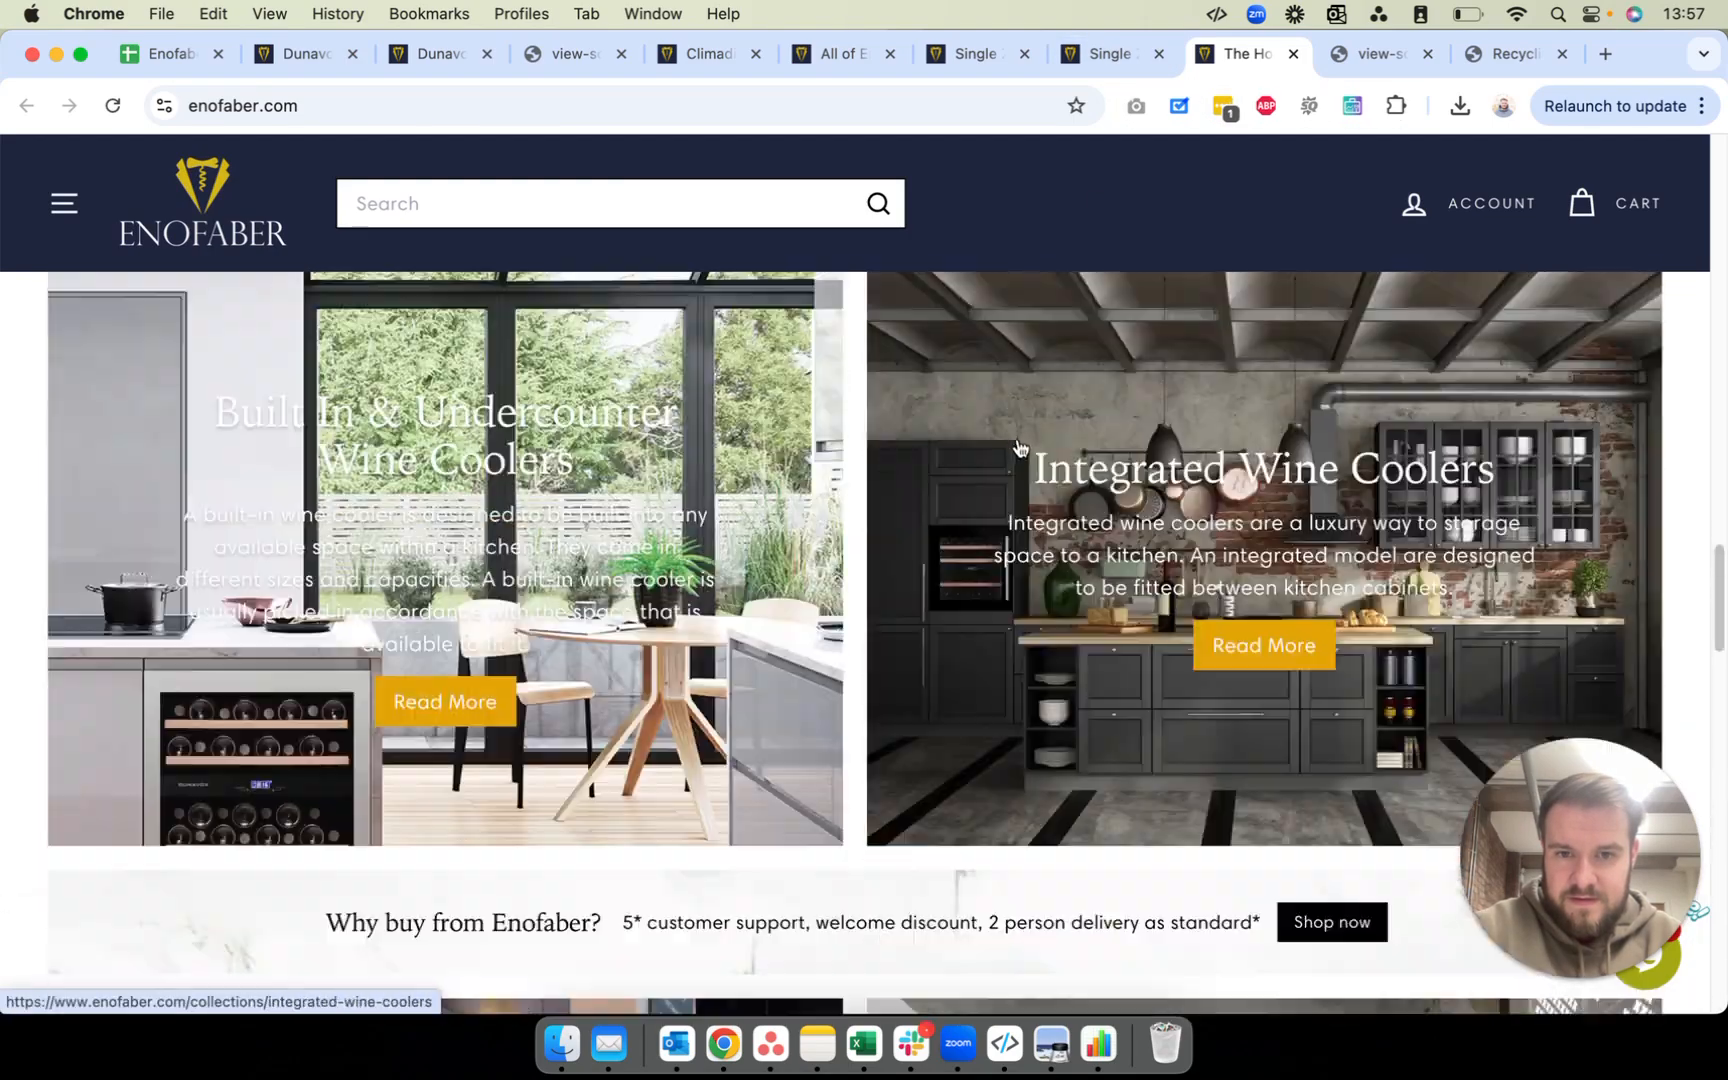
scroll(1011, 435, "up", 10)
scroll(972, 401, "down", 8)
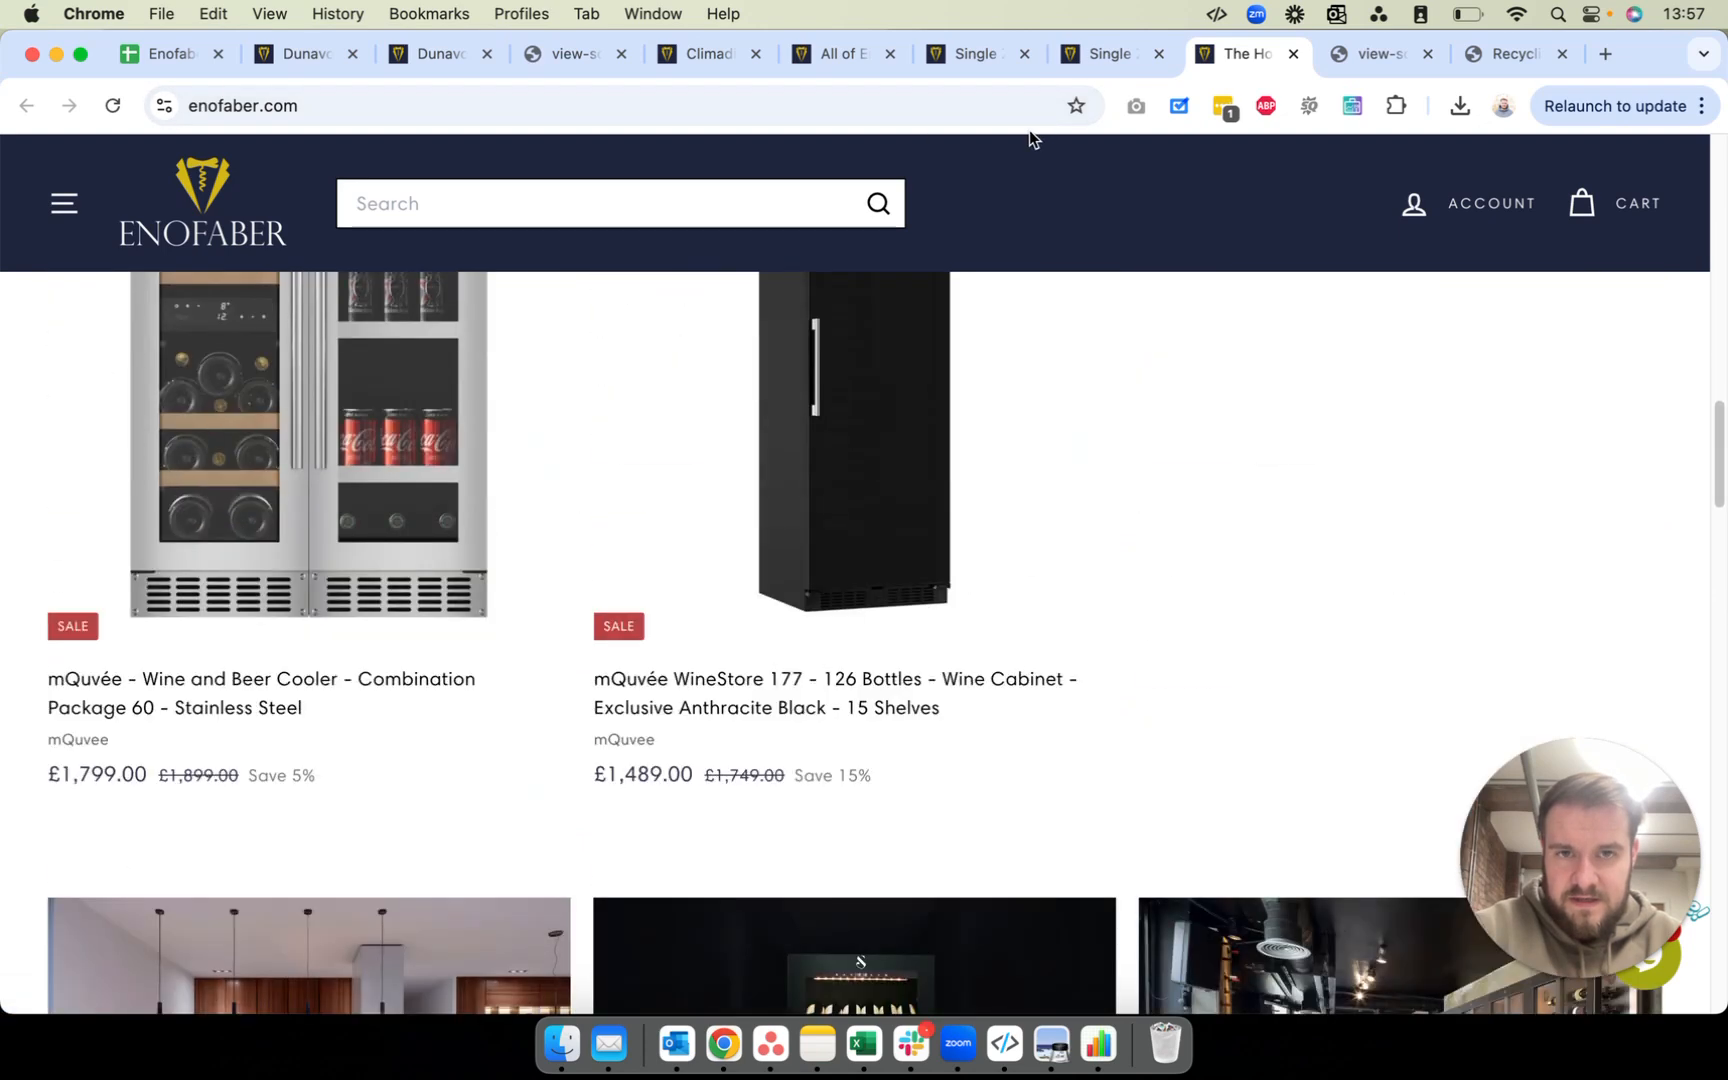
Step: Return to the homepage source and examine the empty alt matches one by one through match 21
left_click(1097, 56)
left_click(1384, 54)
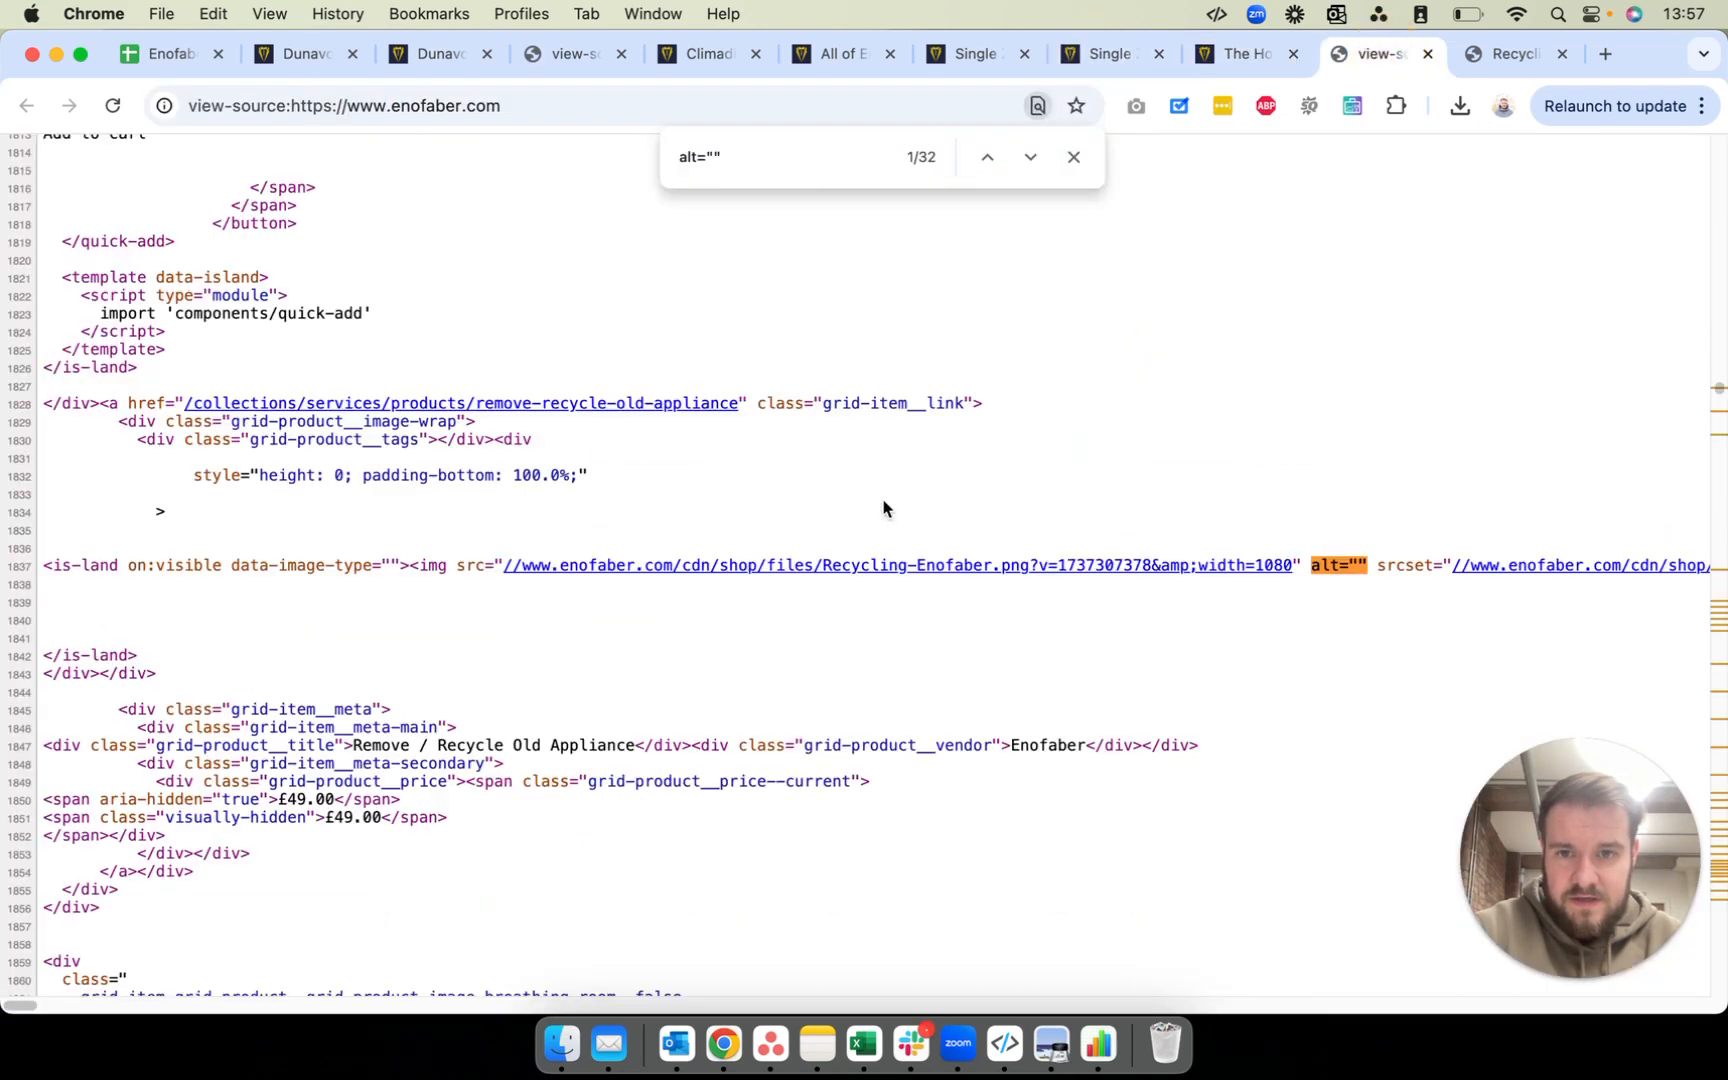
left_click(1029, 157)
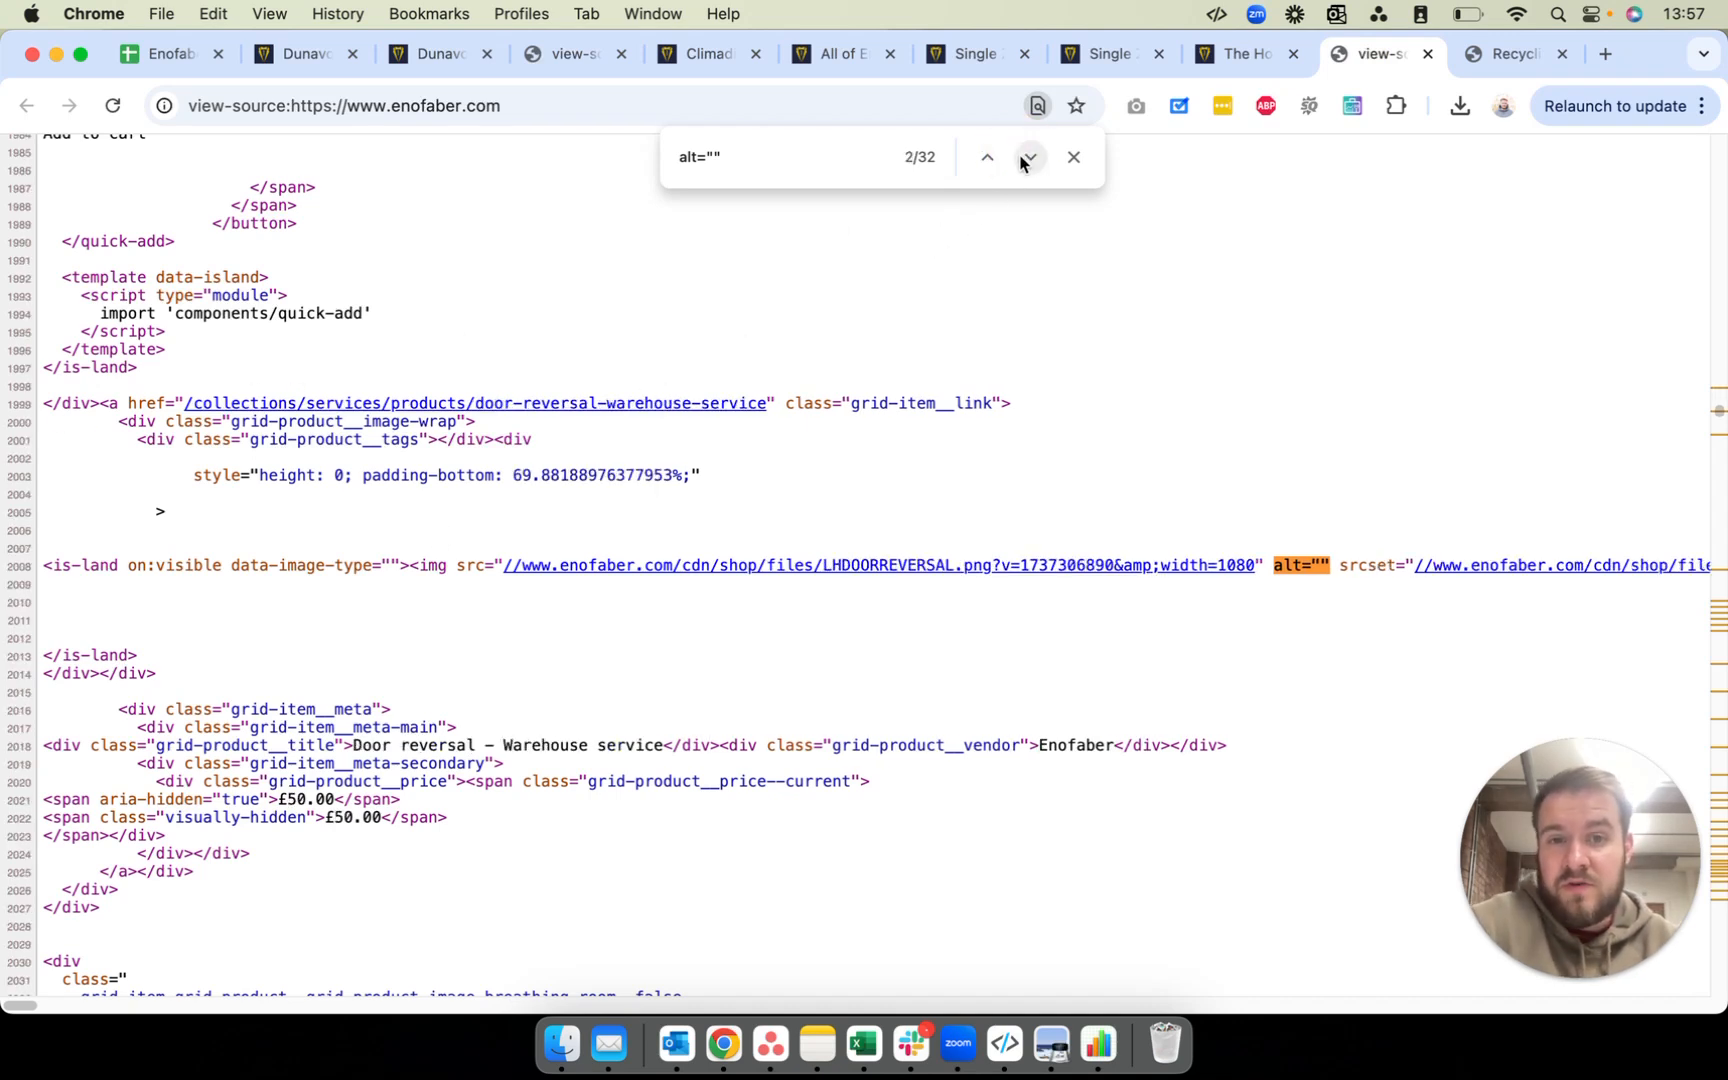
left_click(1029, 157)
left_click(1029, 157)
left_click(1029, 157)
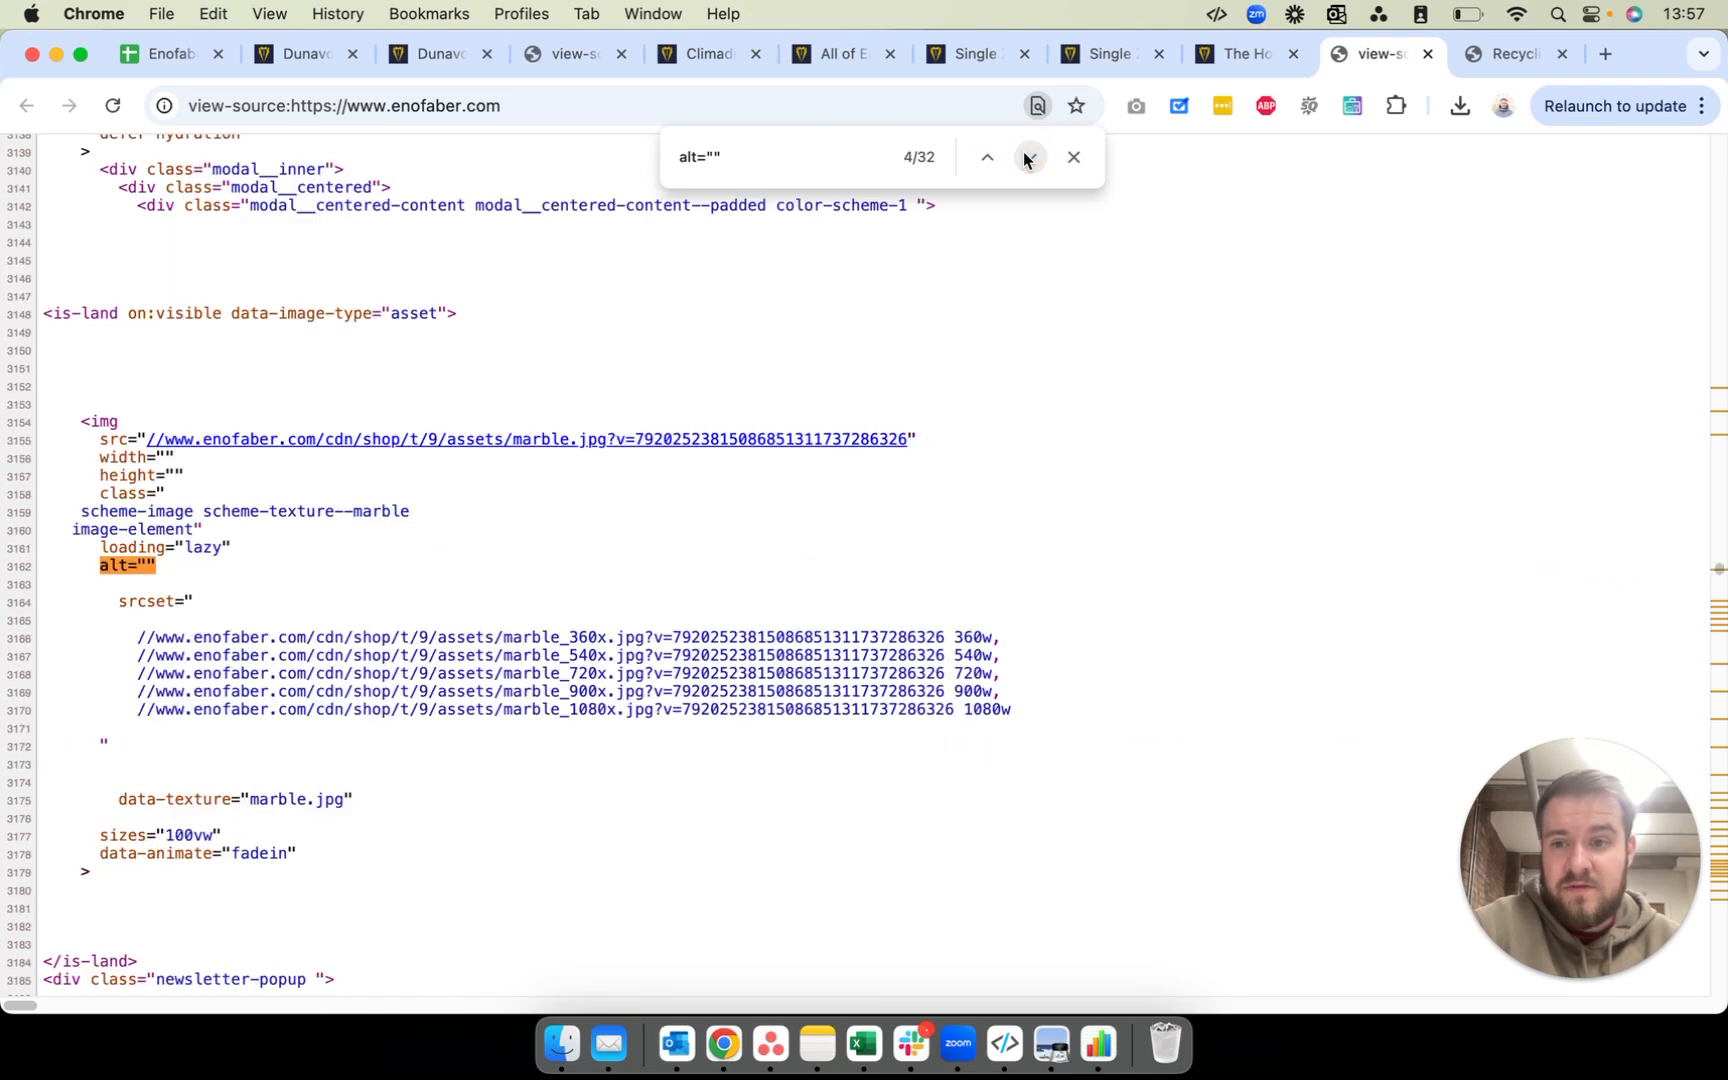
left_click(1029, 157)
left_click(1029, 157)
left_click(1029, 157)
left_click(1029, 157)
left_click(1029, 157)
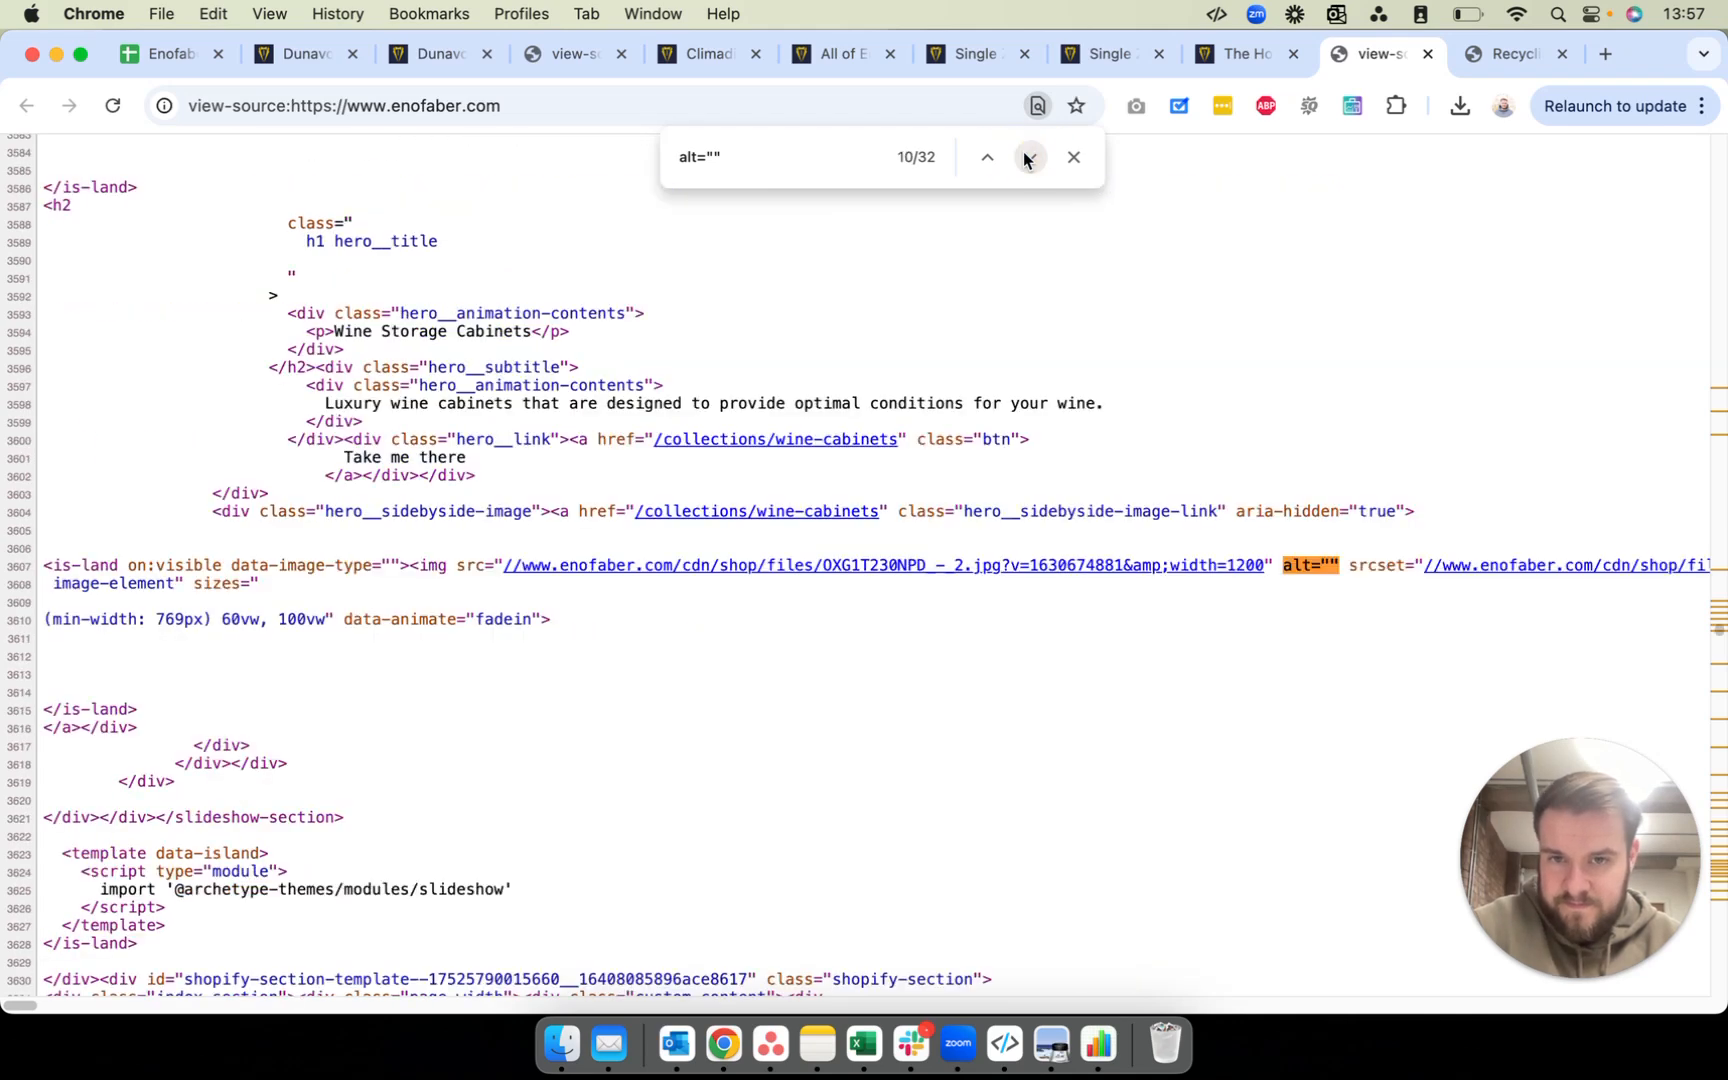
left_click(1029, 160)
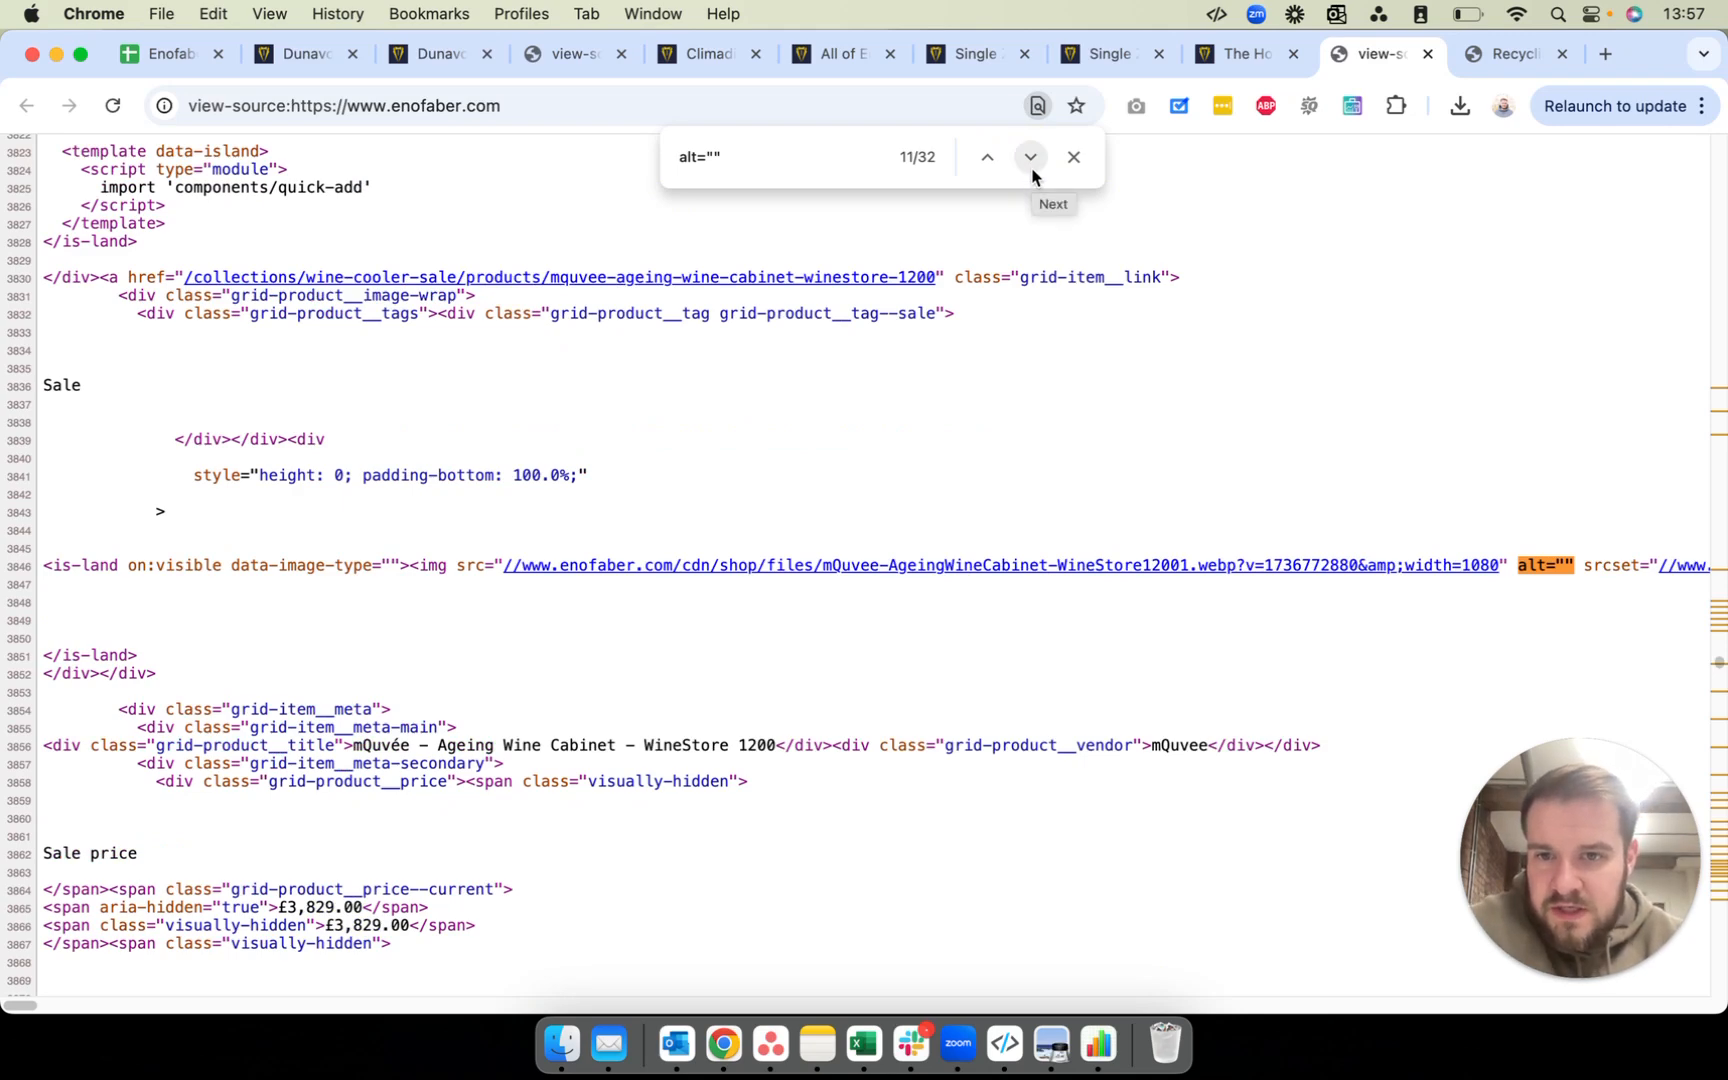
left_click(1029, 157)
left_click(1029, 157)
left_click(1029, 157)
left_click(1029, 157)
left_click(1029, 157)
left_click(1029, 157)
left_click(1032, 172)
left_click(1032, 172)
left_click(1032, 172)
left_click(1032, 172)
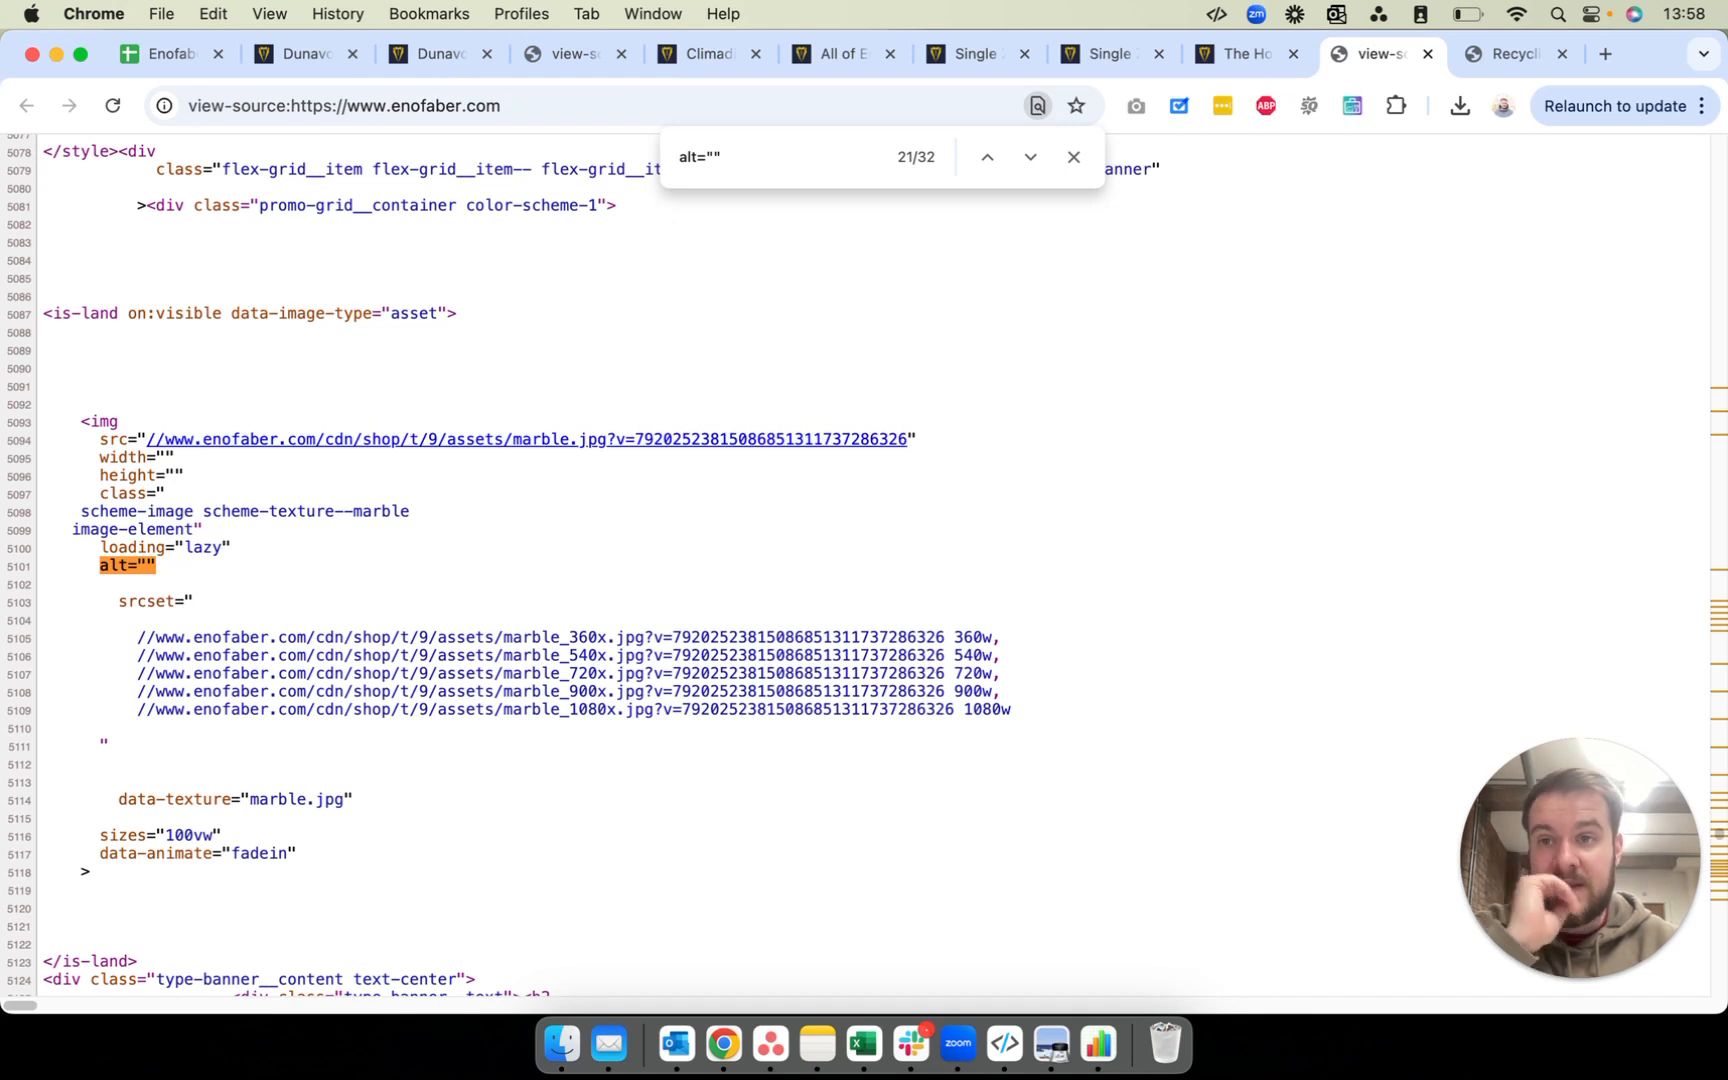
Step: Return to the research spreadsheet and set the priority of "Alt text missing" in row 12 to Low
left_click(171, 58)
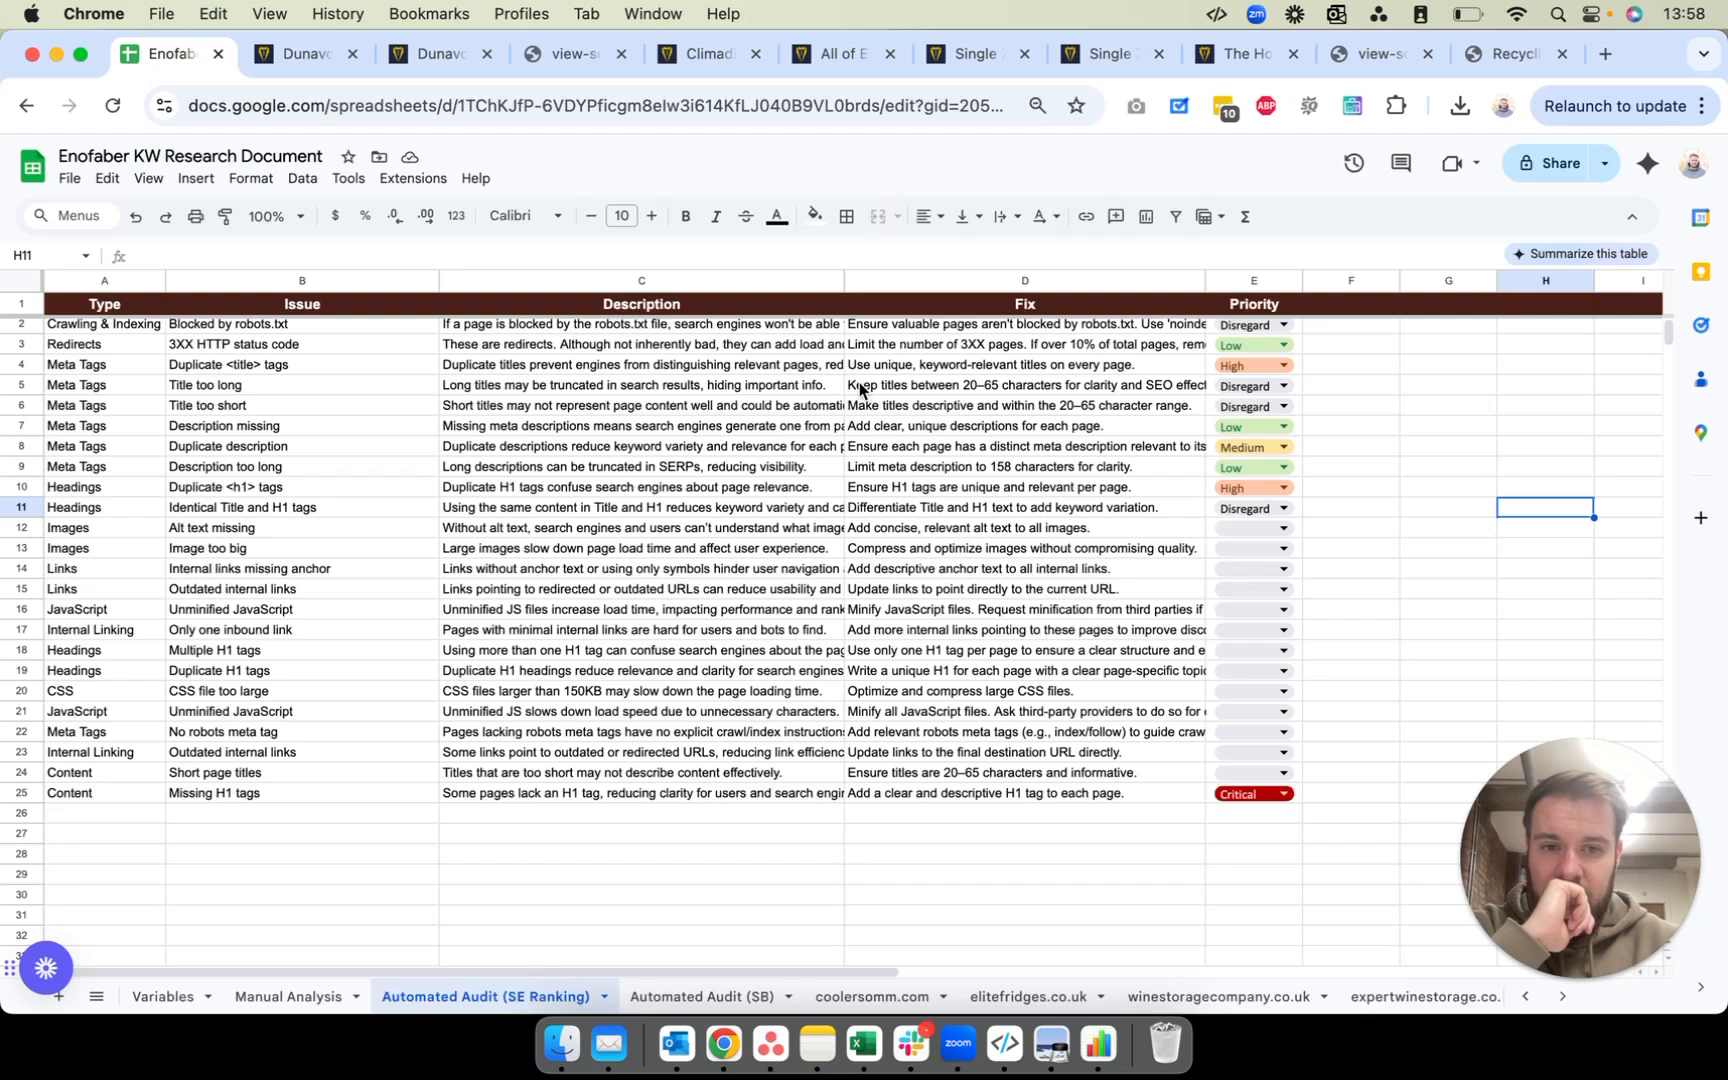
left_click(1270, 533)
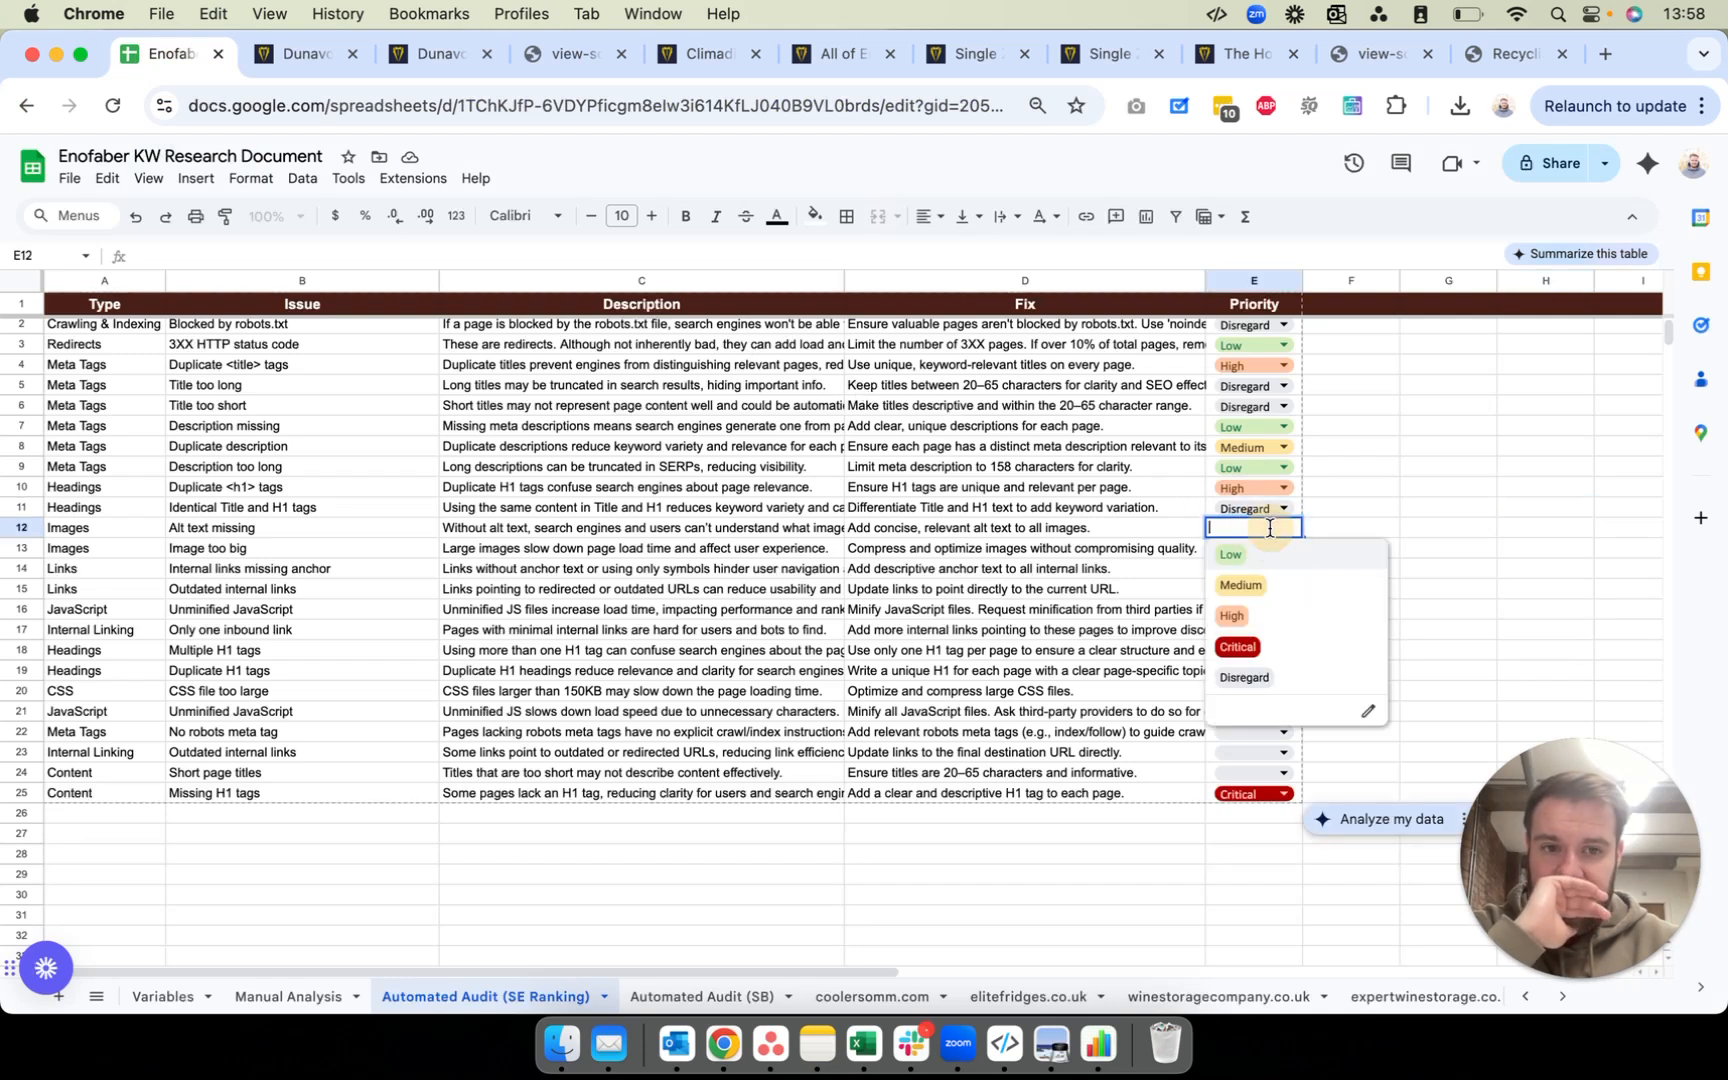
left_click(1247, 560)
Step: Narrow the browser window beside the audit PDF and check the "Image too big" entry in row 13 across its columns
left_click_drag(1721, 518, 886, 549)
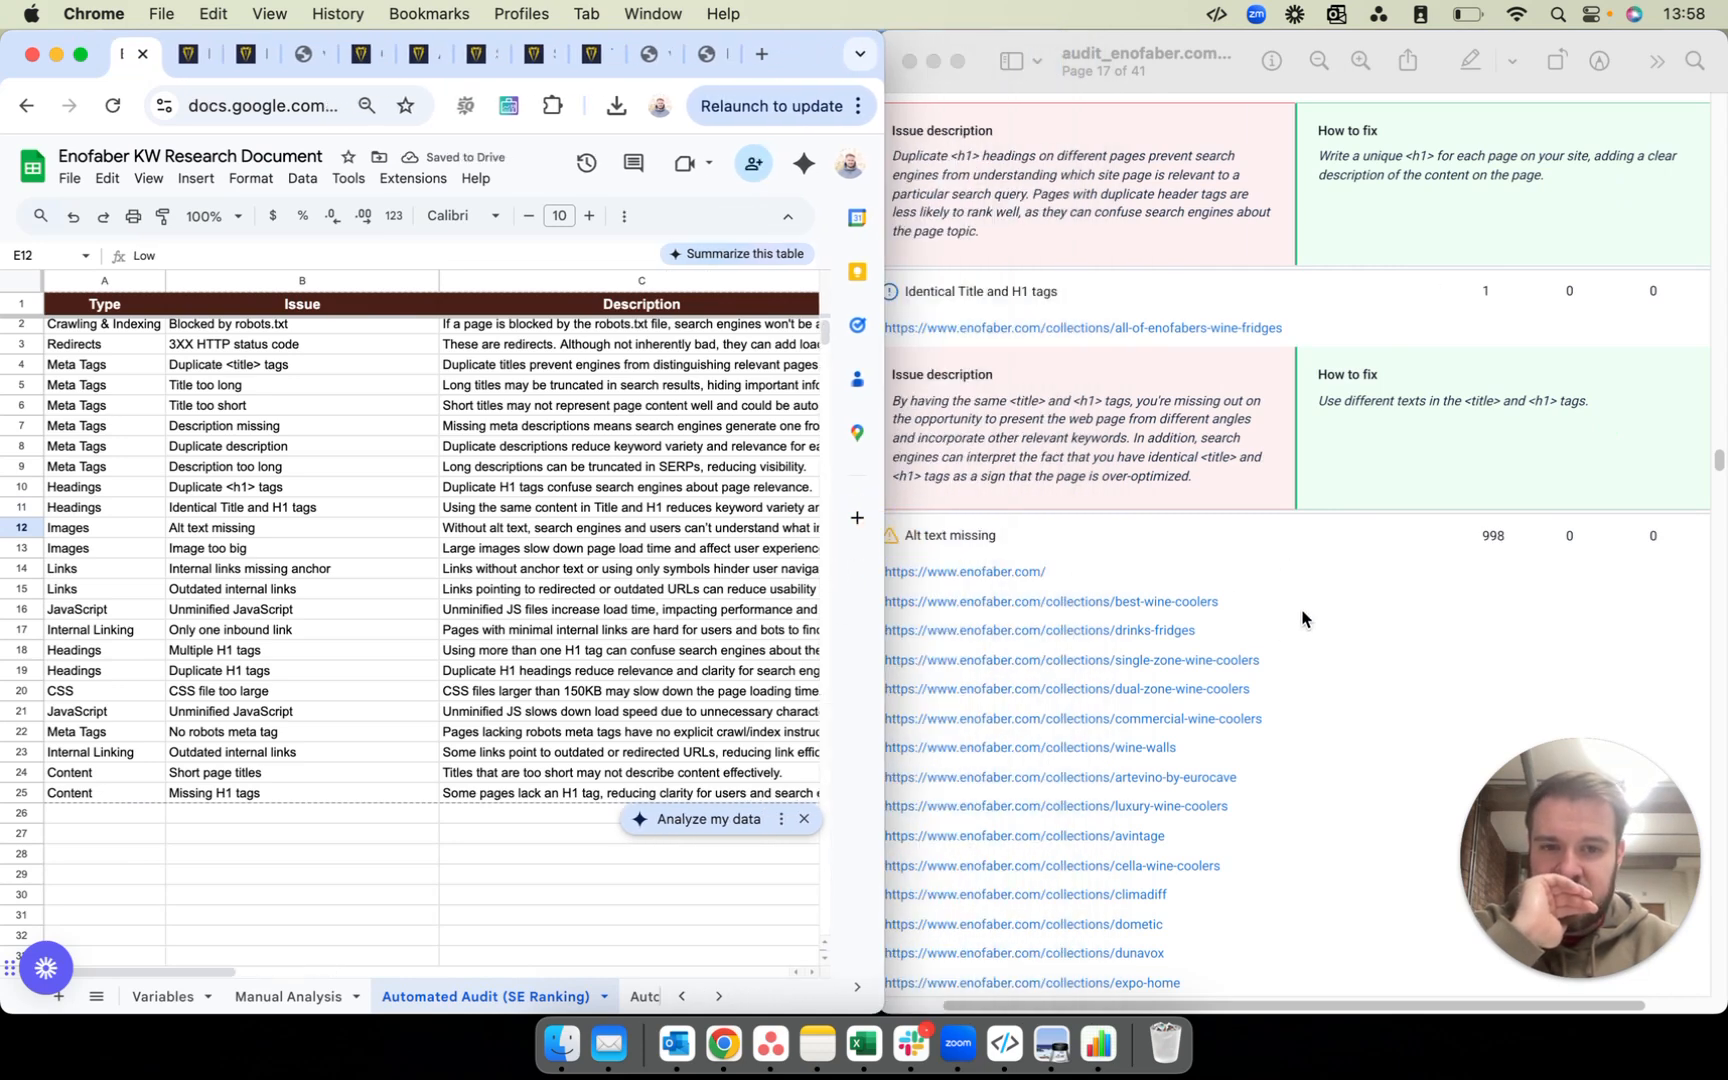
scroll(1254, 605, "down", 10)
scroll(1251, 595, "down", 4)
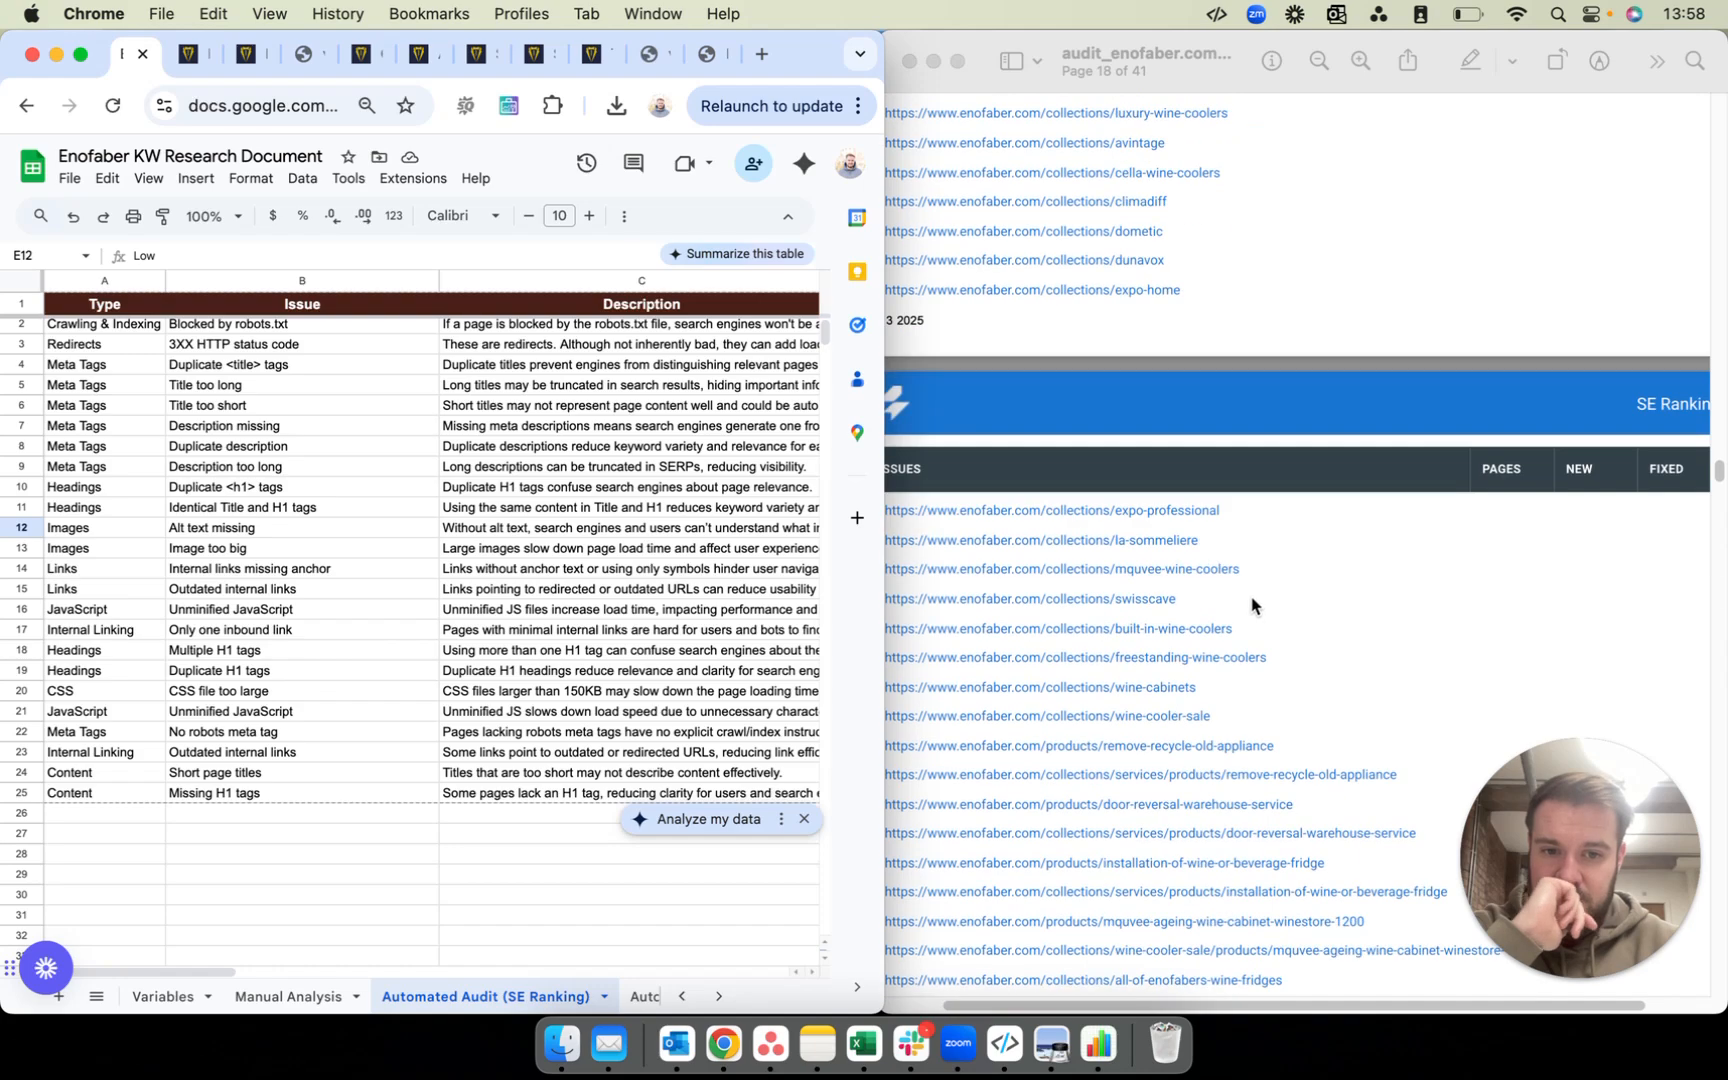
left_click(484, 548)
left_click(193, 528)
left_click(222, 549)
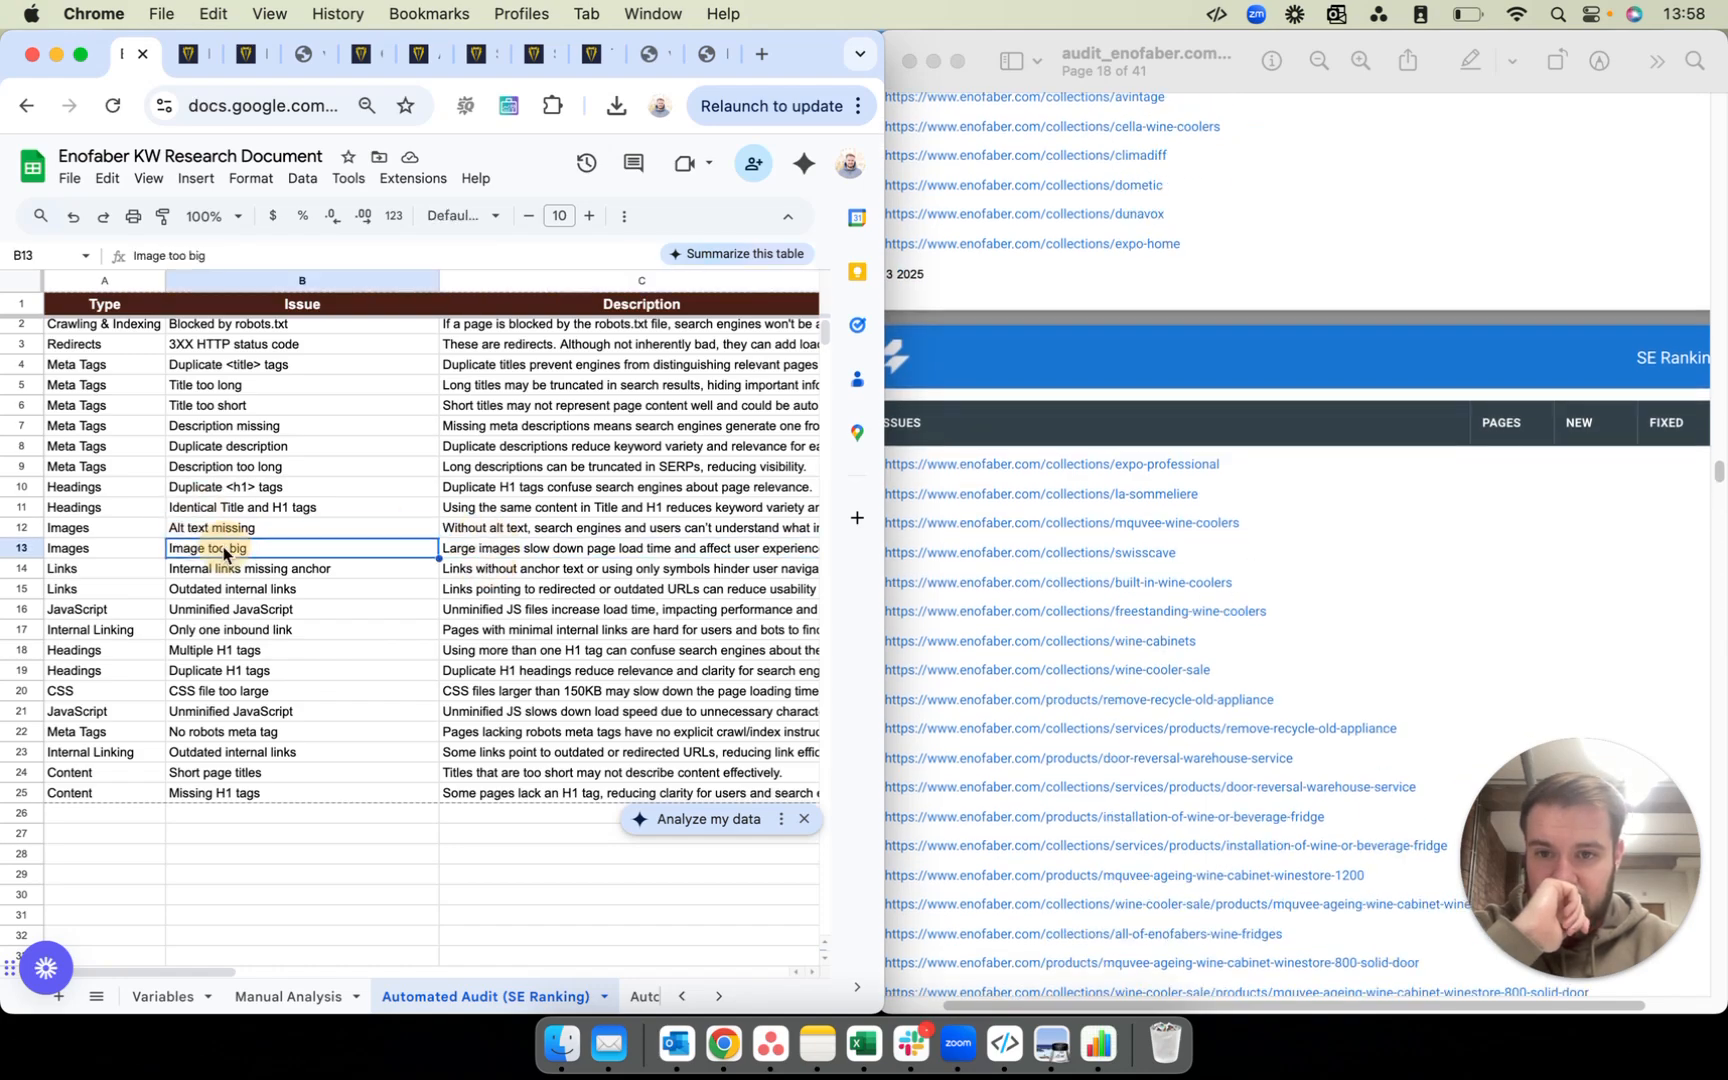
key("Right")
key("Right")
key("Right")
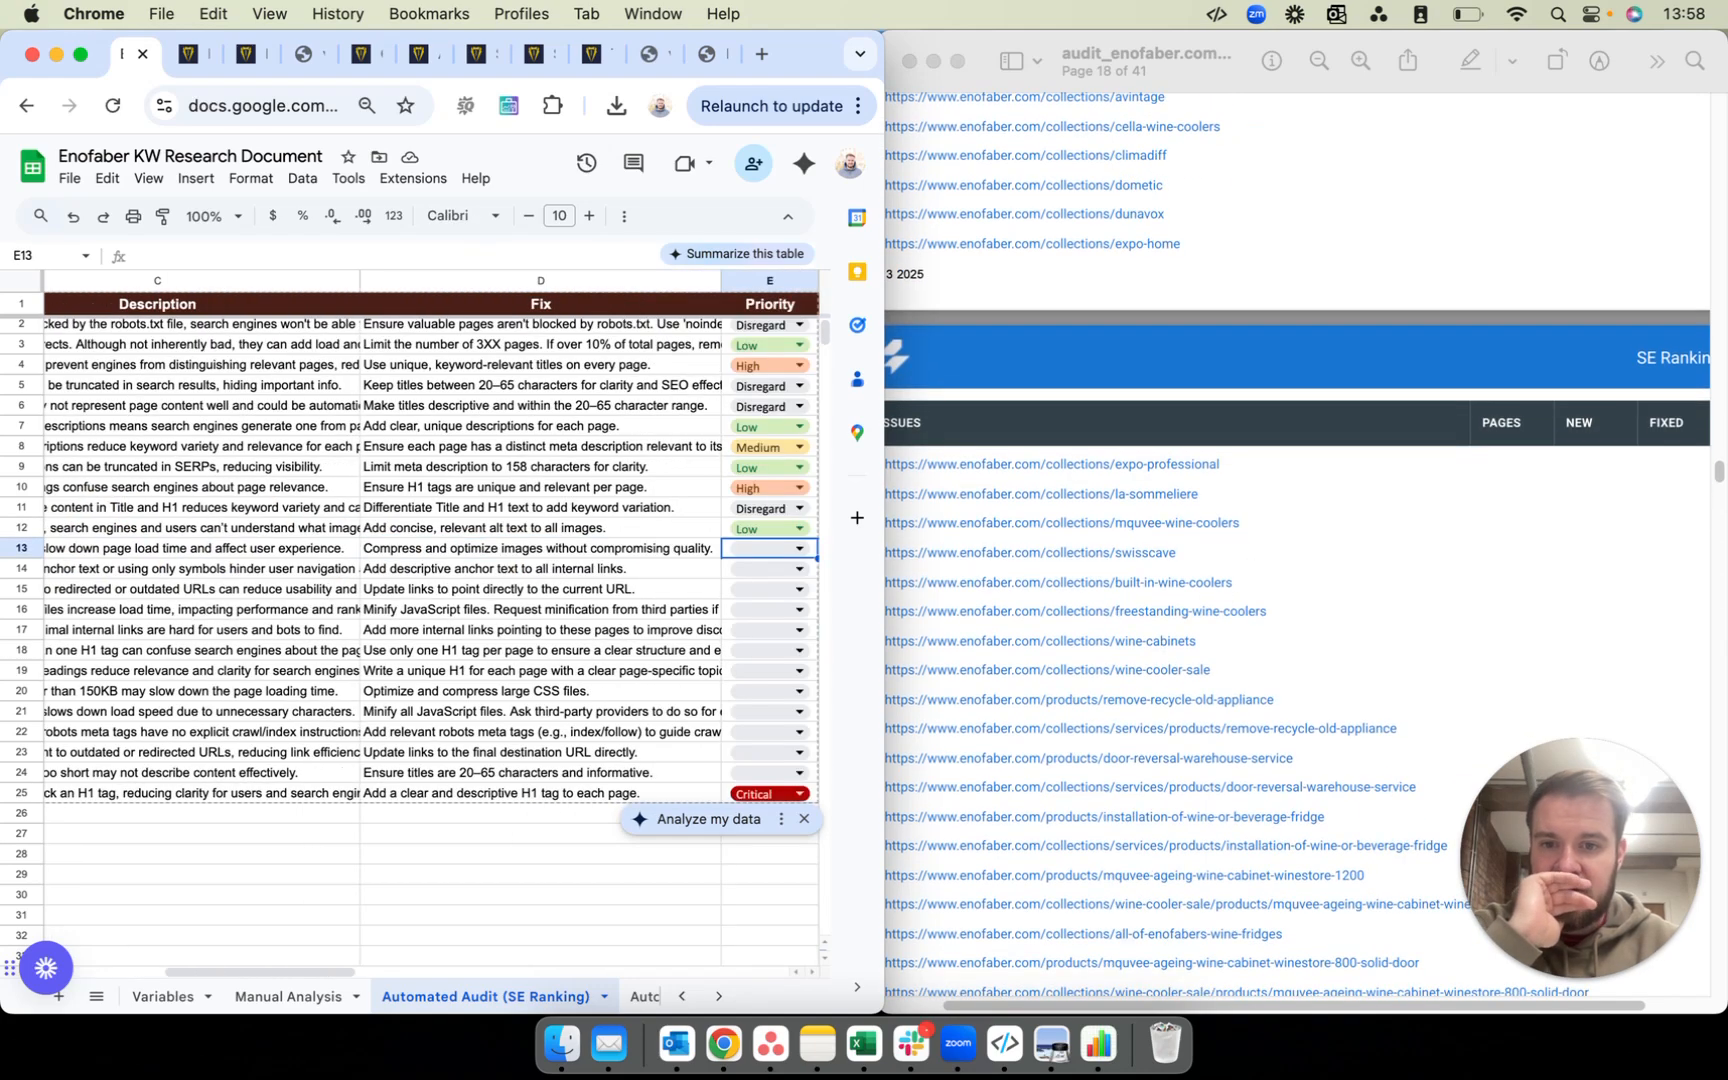
key("Left")
key("Left")
key("Left")
key("Left")
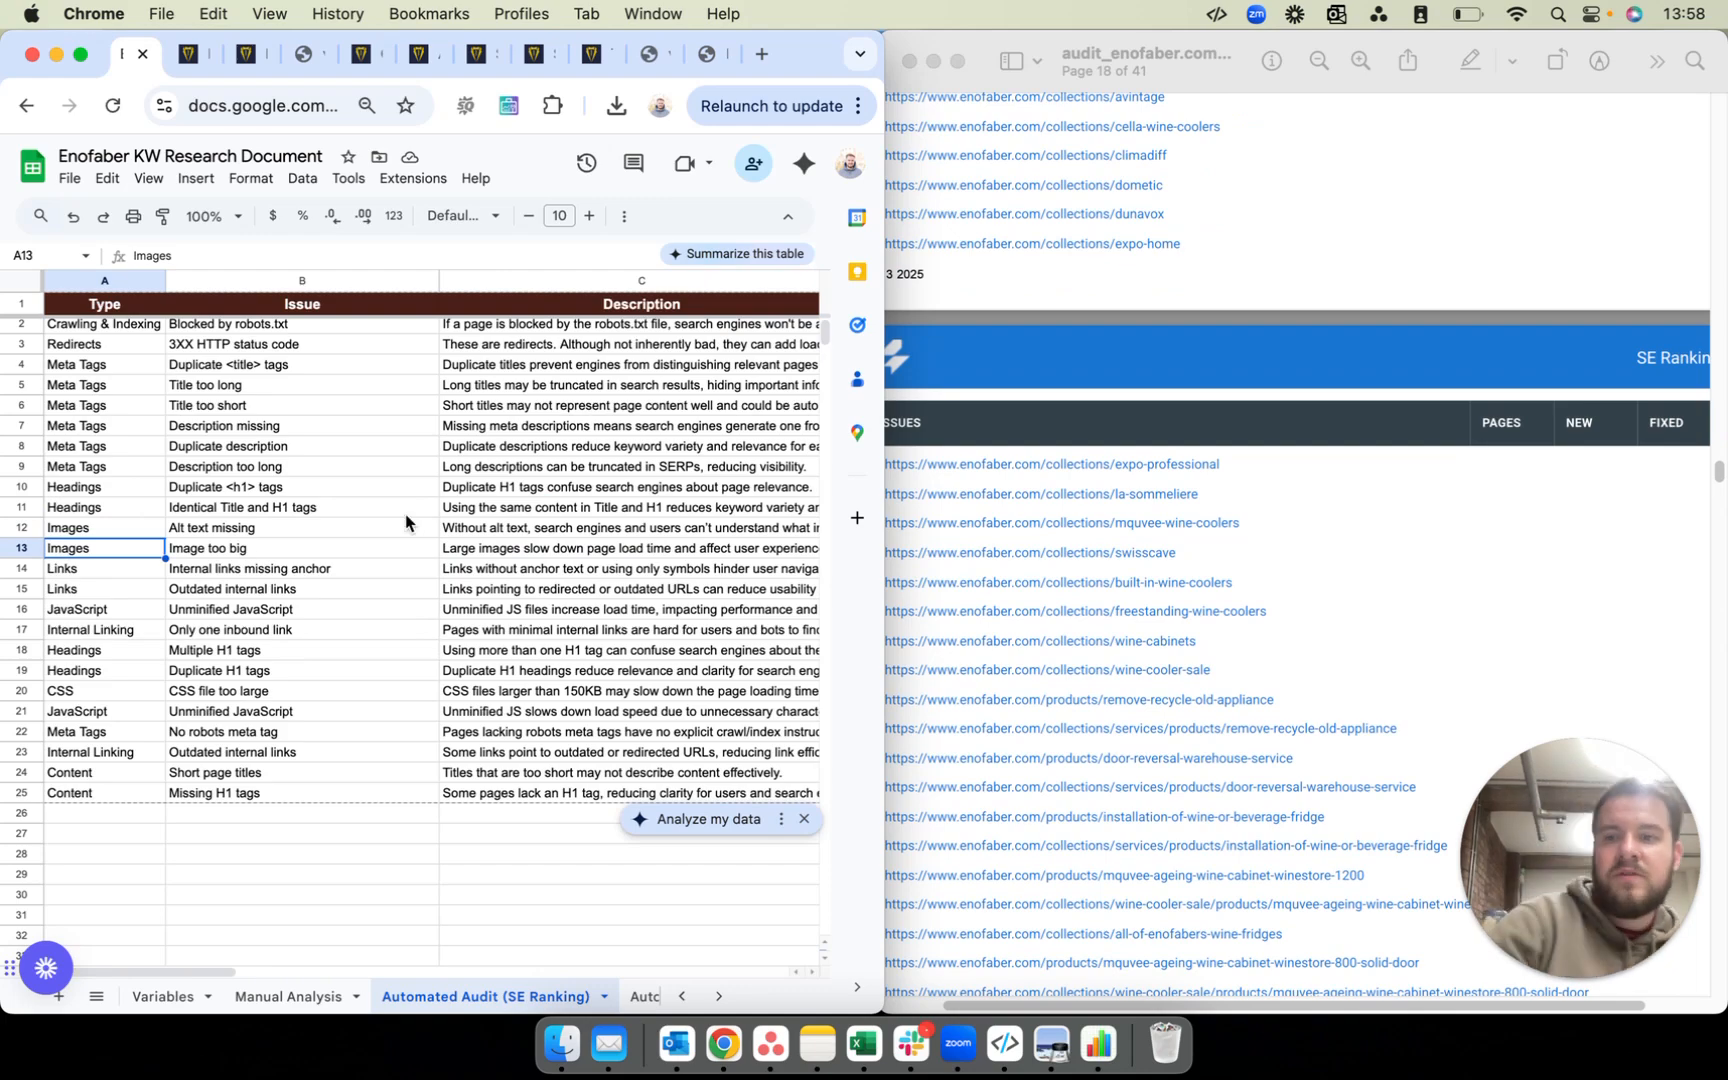
Step: Find the "Image too big" issue in the audit PDF and review its flagged pages and suggested fix
scroll(1010, 479, "down", 10)
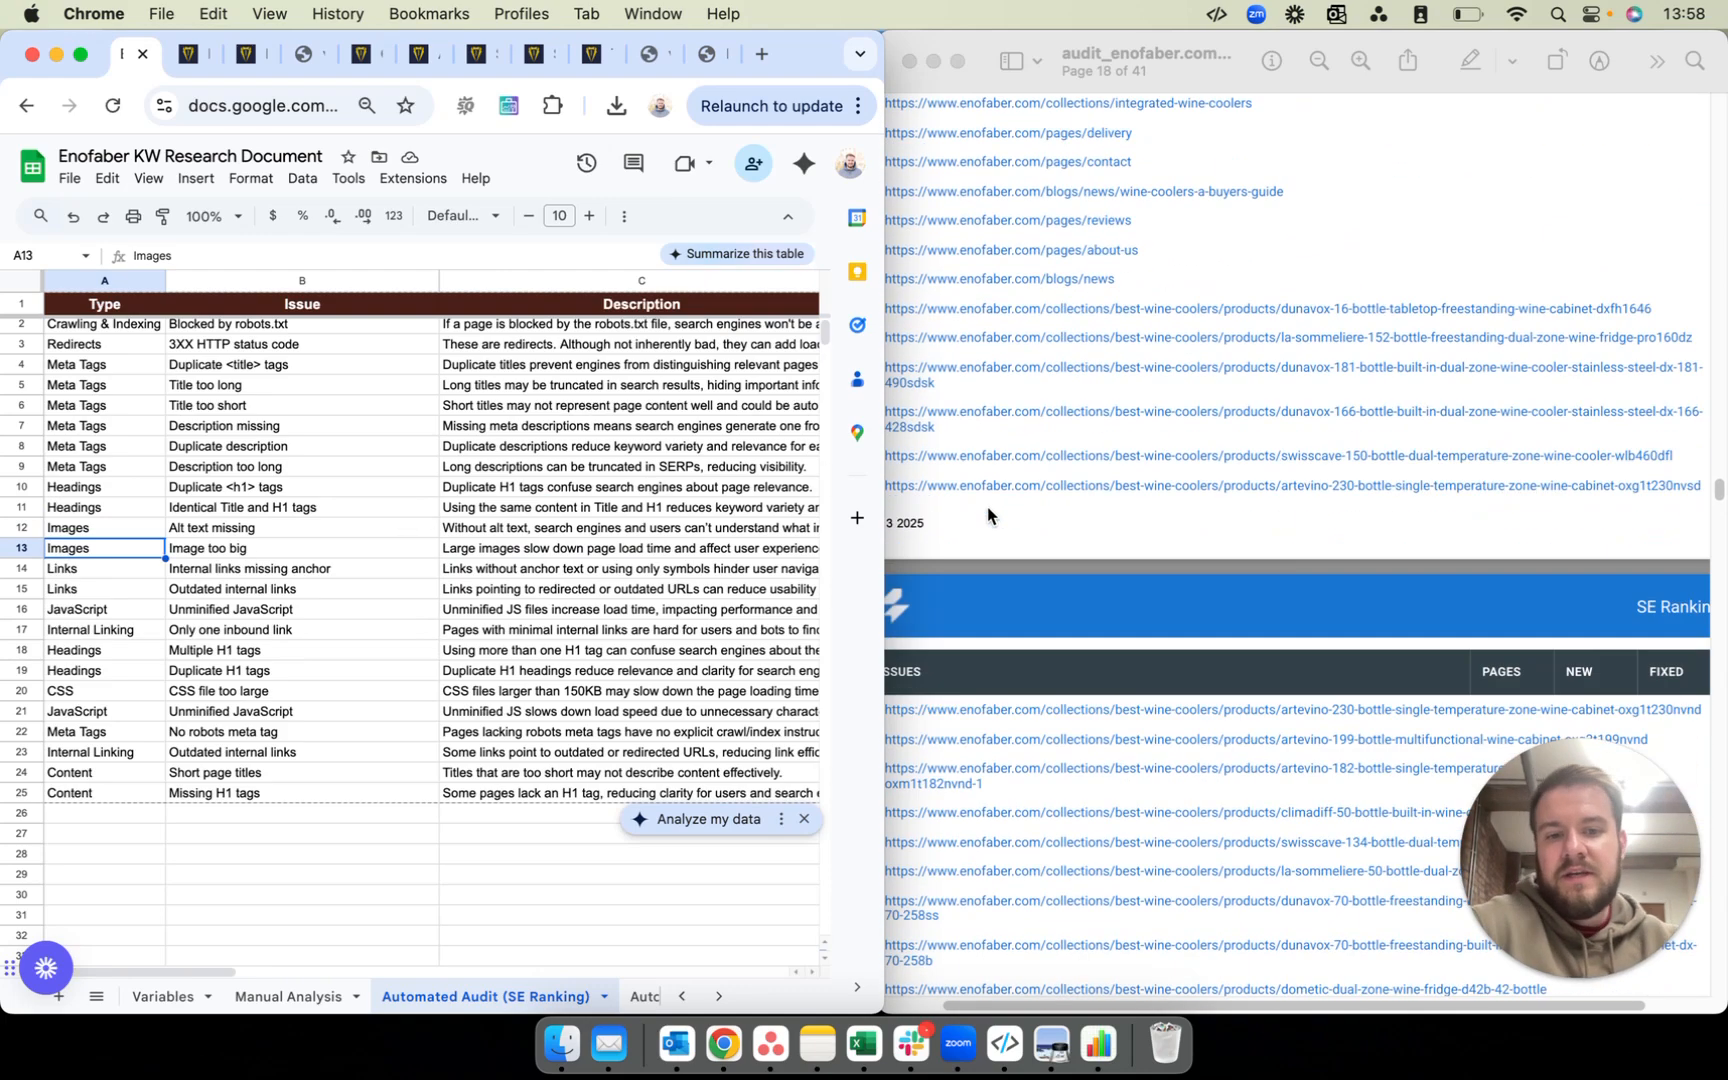
scroll(1060, 490, "up", 8)
scroll(1125, 472, "down", 3)
scroll(1122, 475, "down", 10)
scroll(1120, 486, "down", 5)
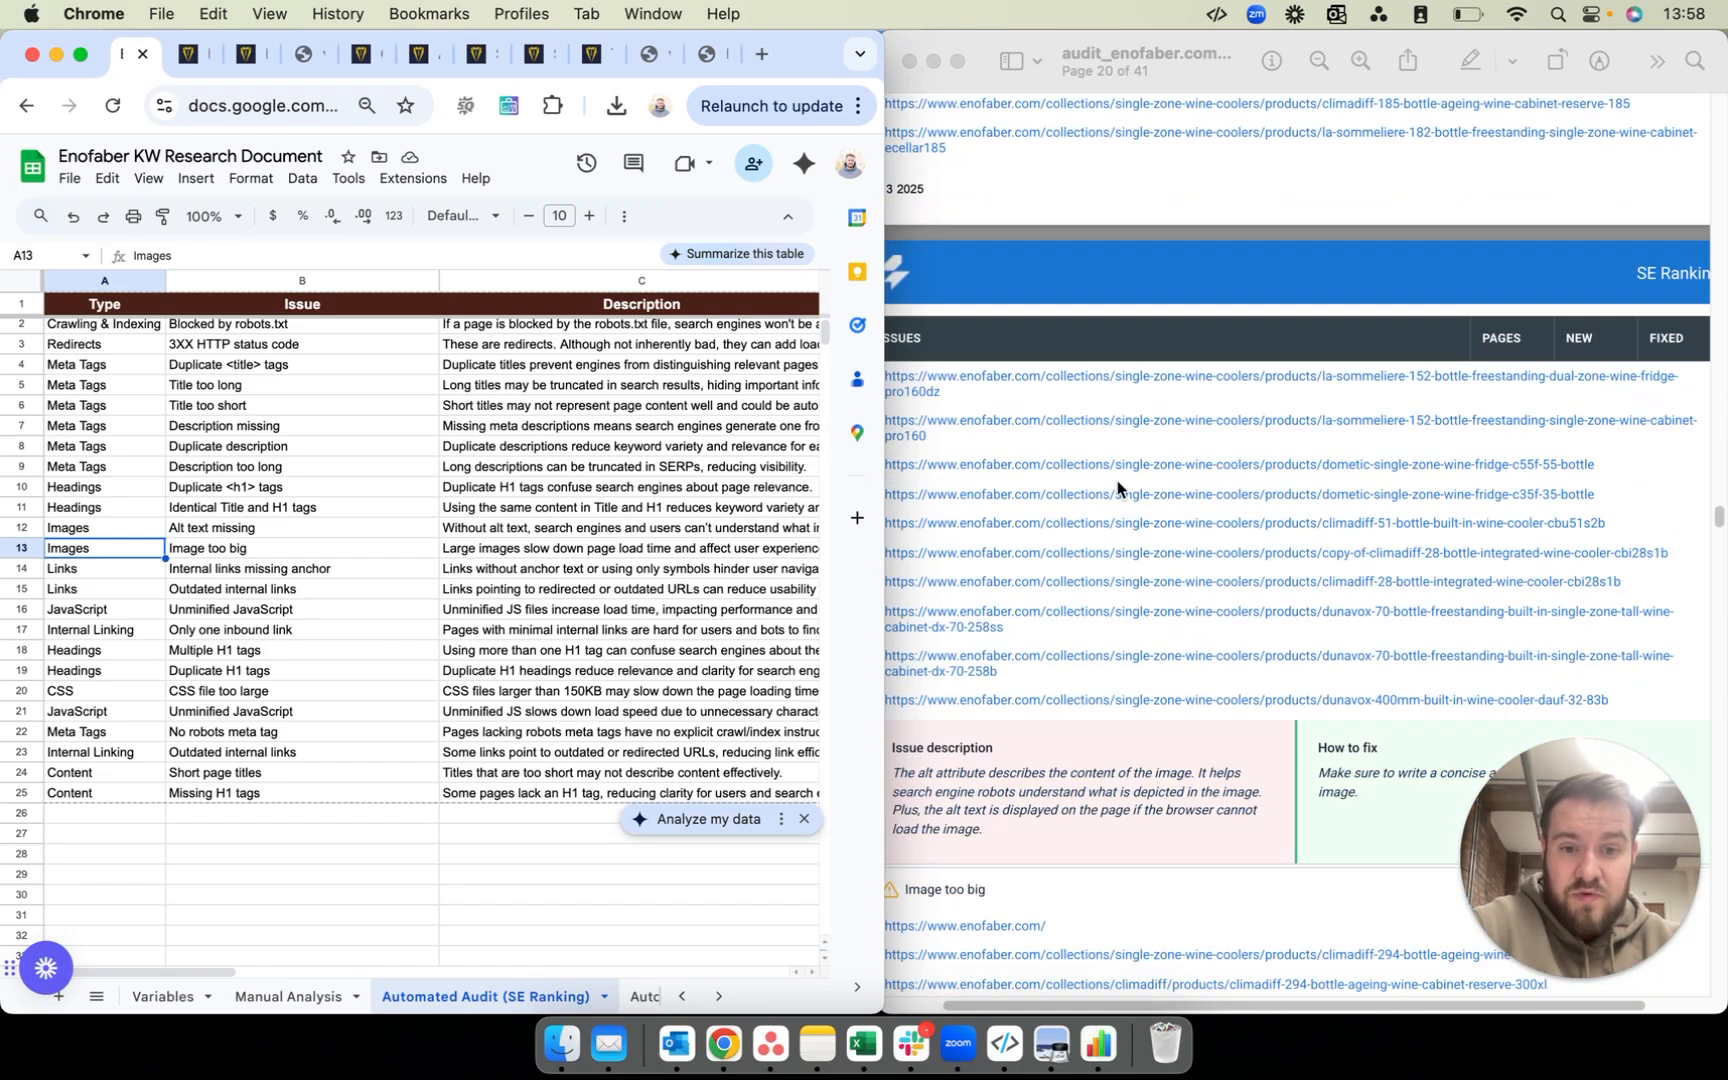
scroll(1116, 481, "down", 8)
scroll(1117, 489, "up", 1)
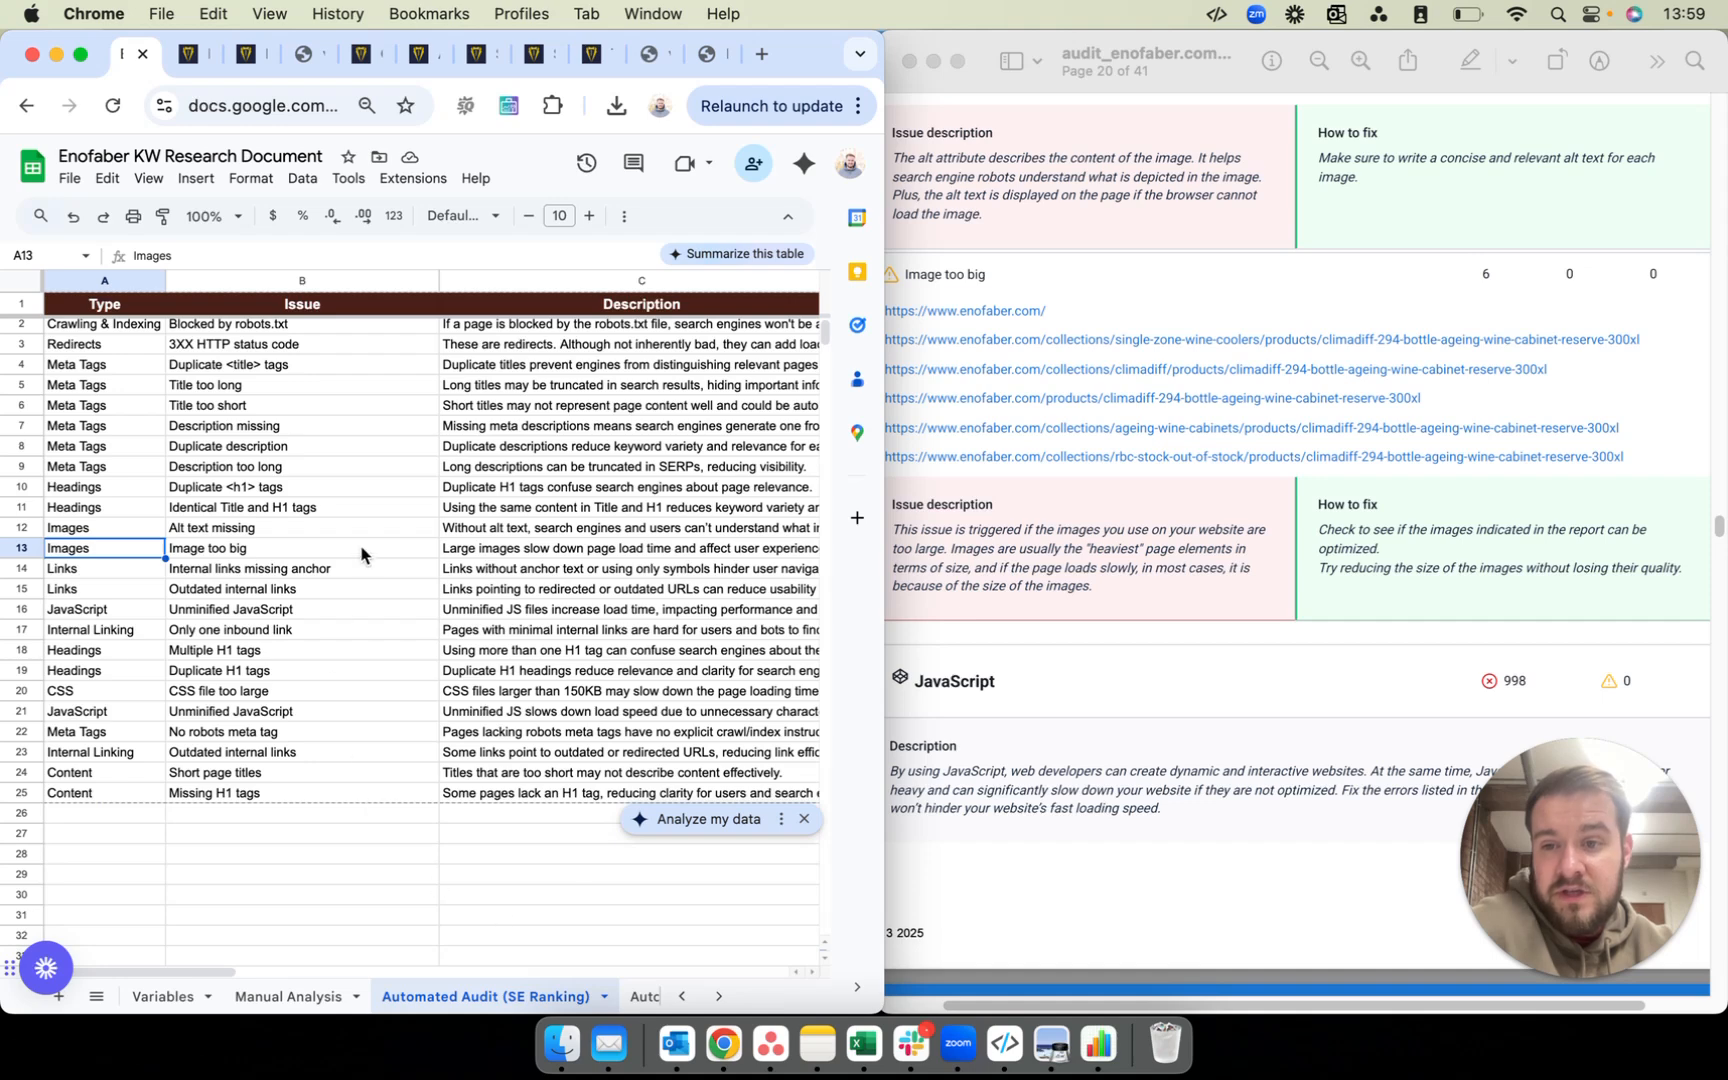
Step: Set the priority of "Image too big" in row 13 to Medium
left_click(530, 556)
key("Right")
key("Right")
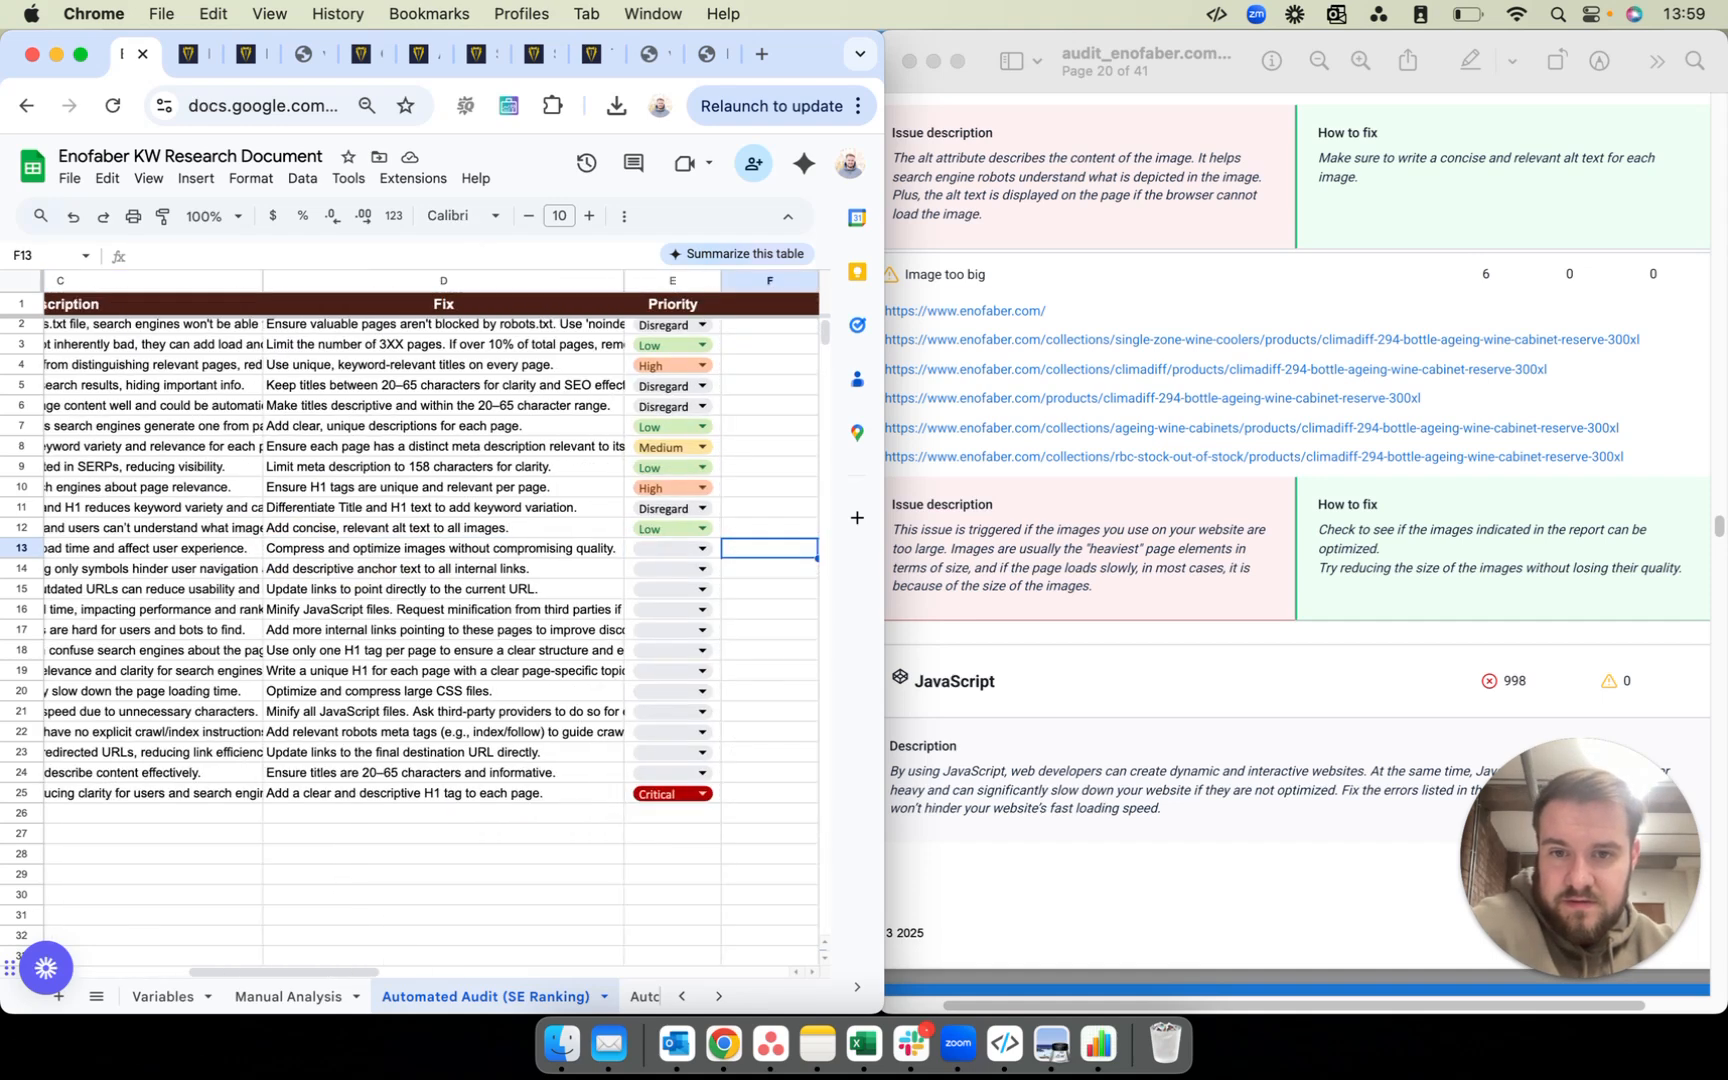
double_click(646, 546)
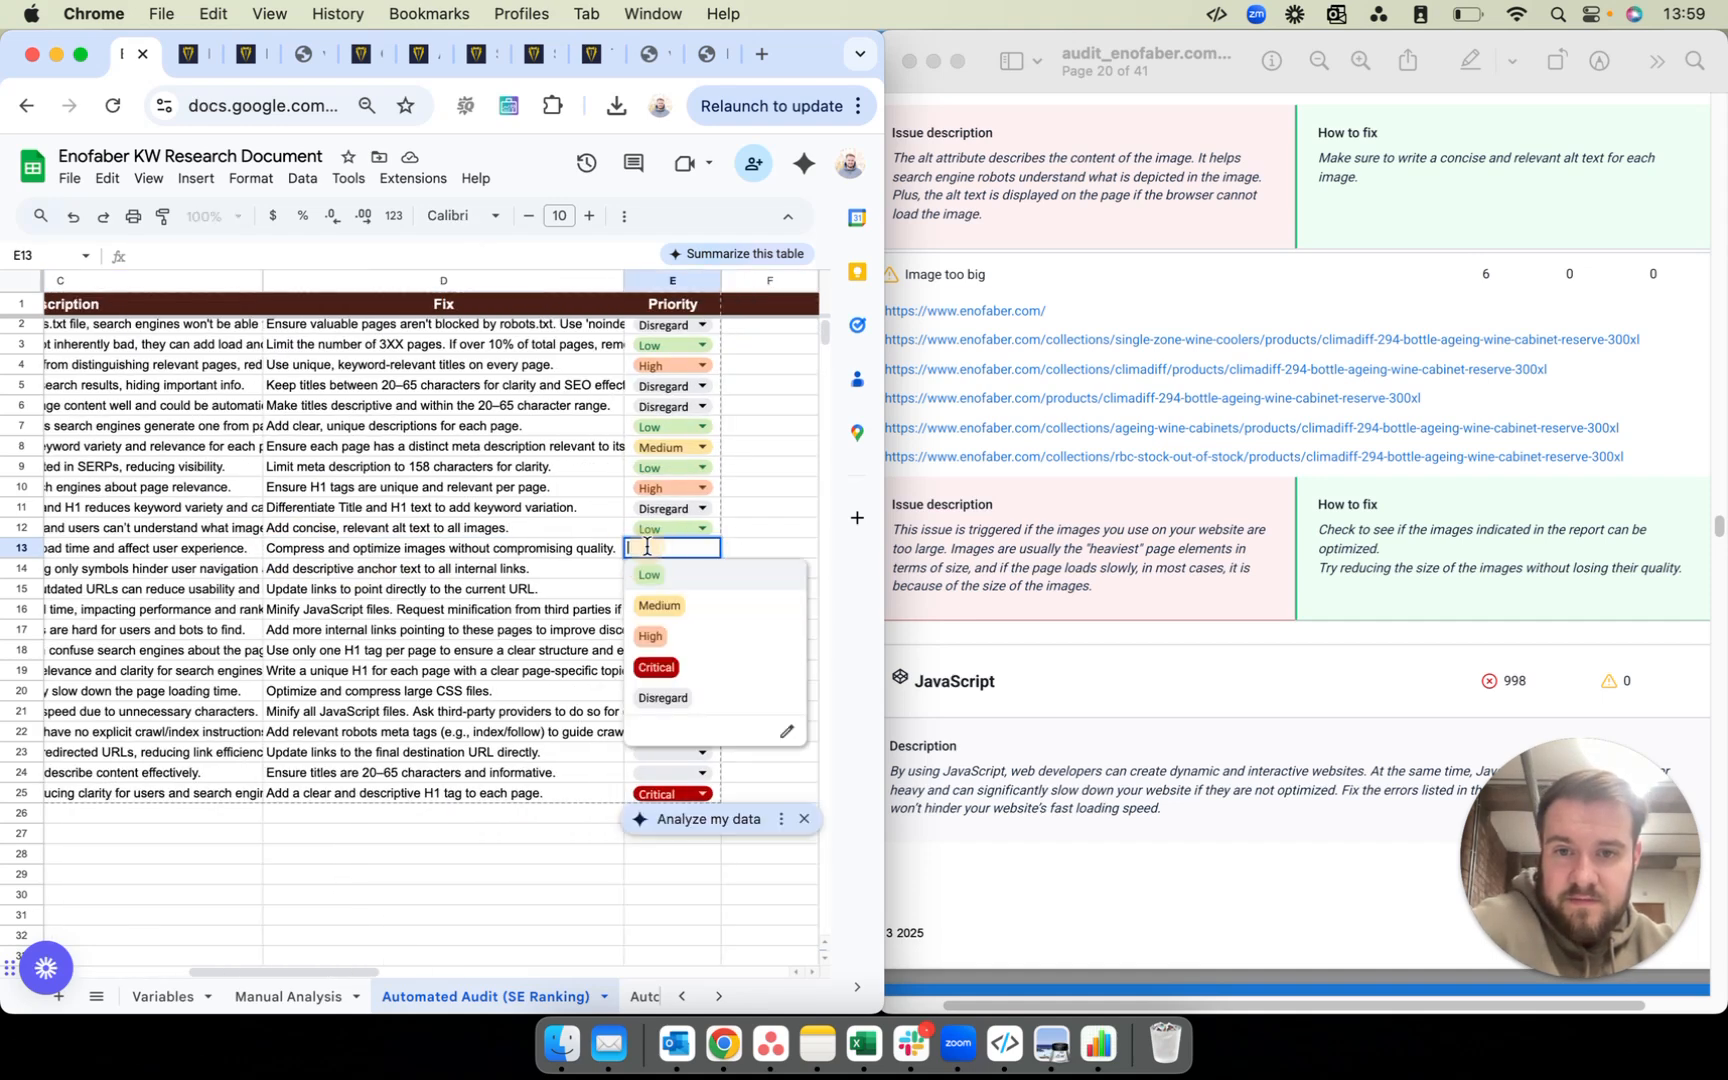
left_click(660, 605)
Step: Check the "Internal links missing anchor" entry in row 14 across its type, issue, description and fix columns
left_click(529, 568)
key("Left")
key("Left")
key("Right")
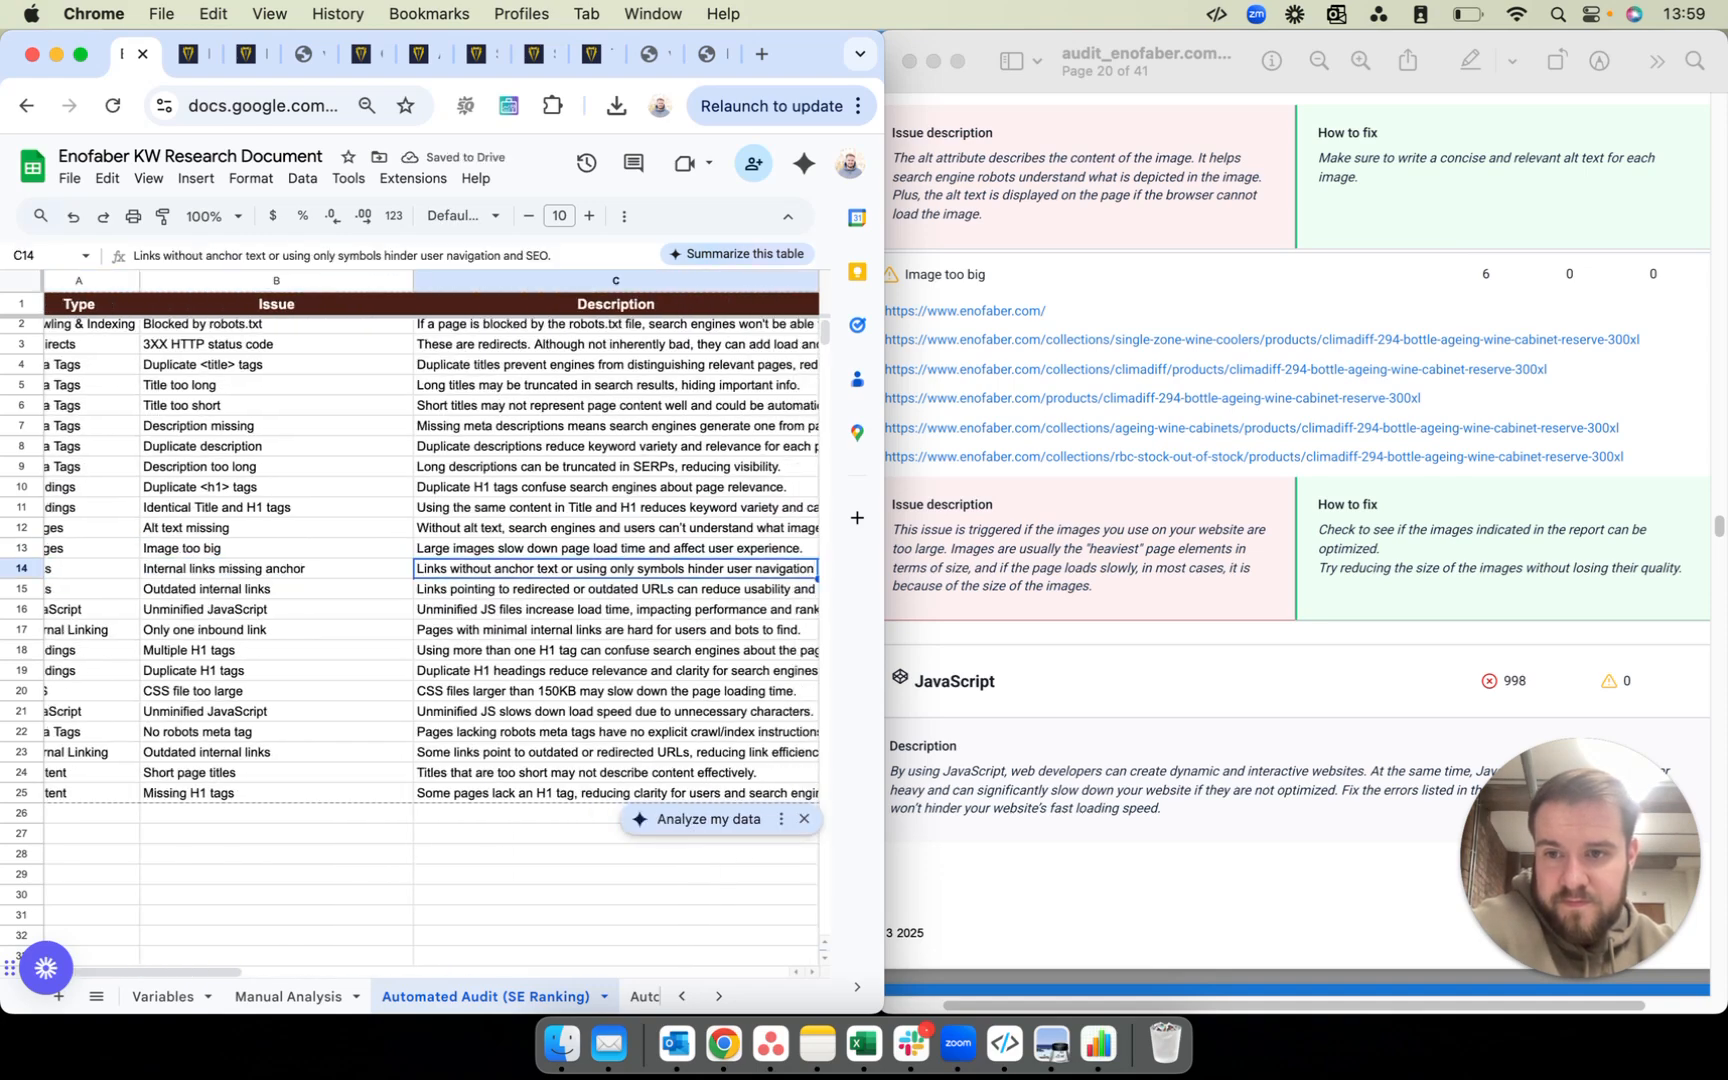
key("Right")
key("Left")
key("Left")
key("Left")
key("Right")
key("Right")
key("Right")
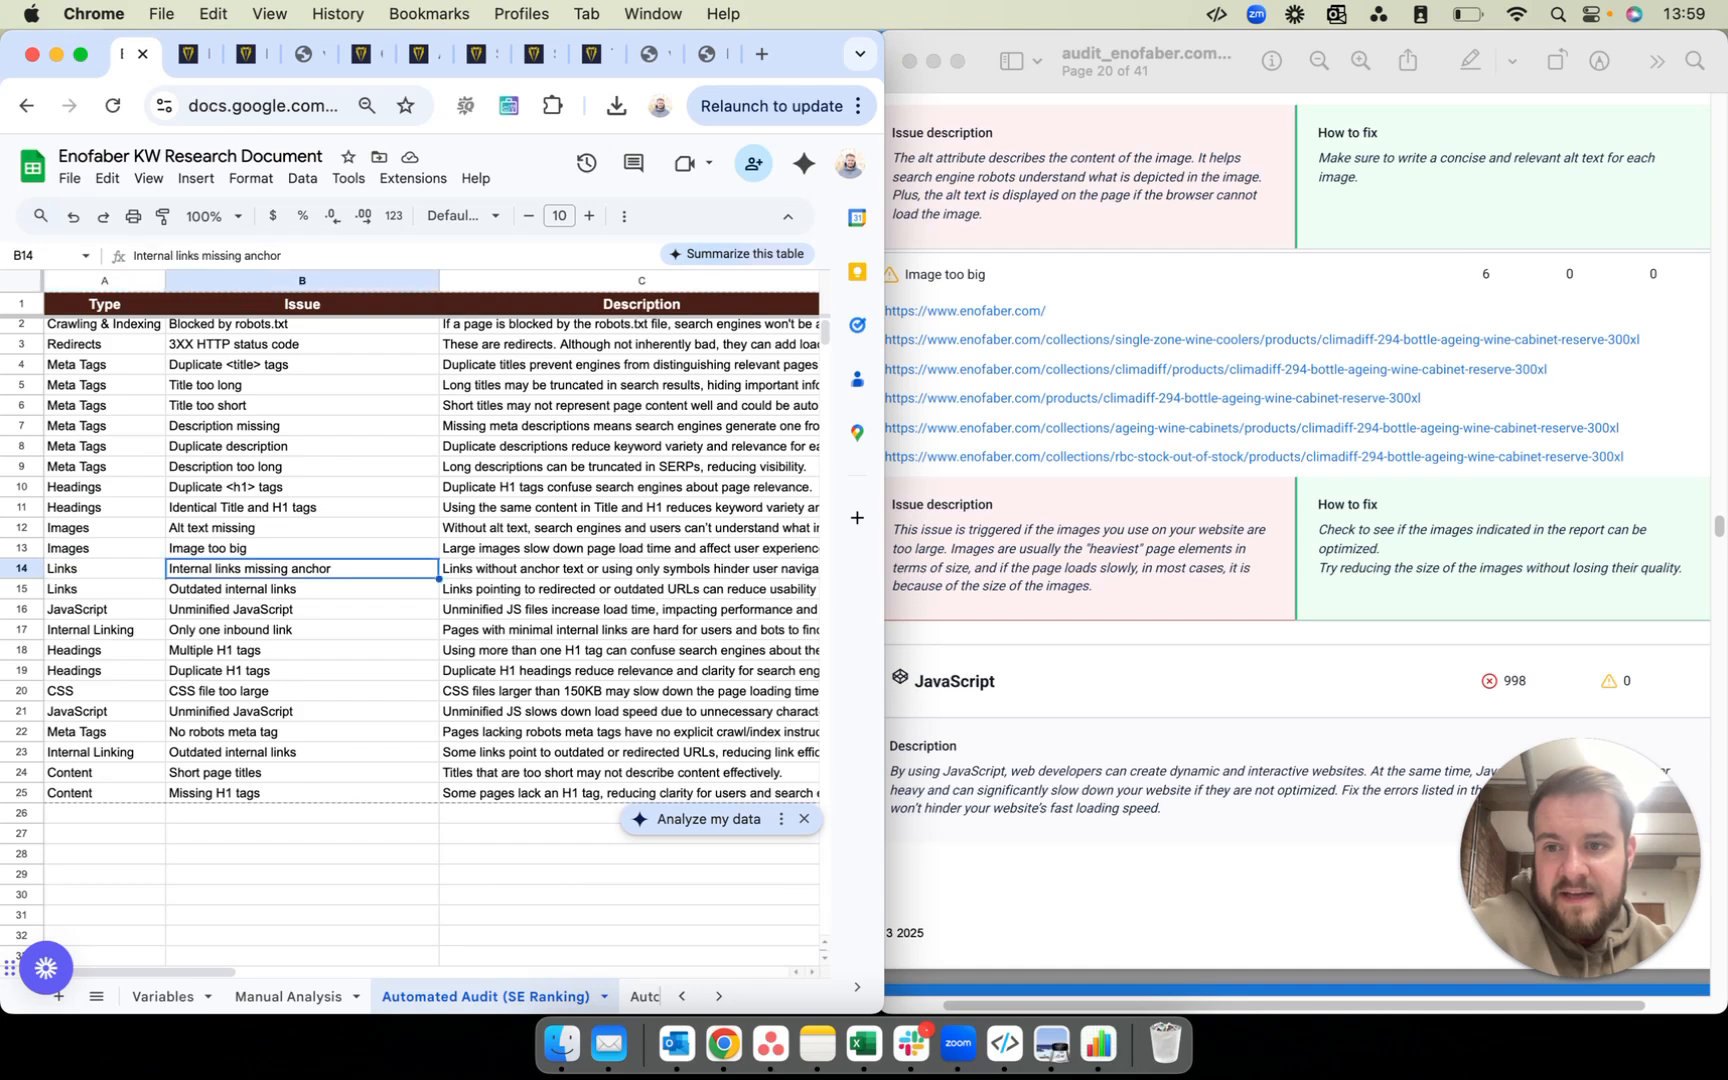
key("Right")
key("Left")
key("Left")
key("Left")
key("Left")
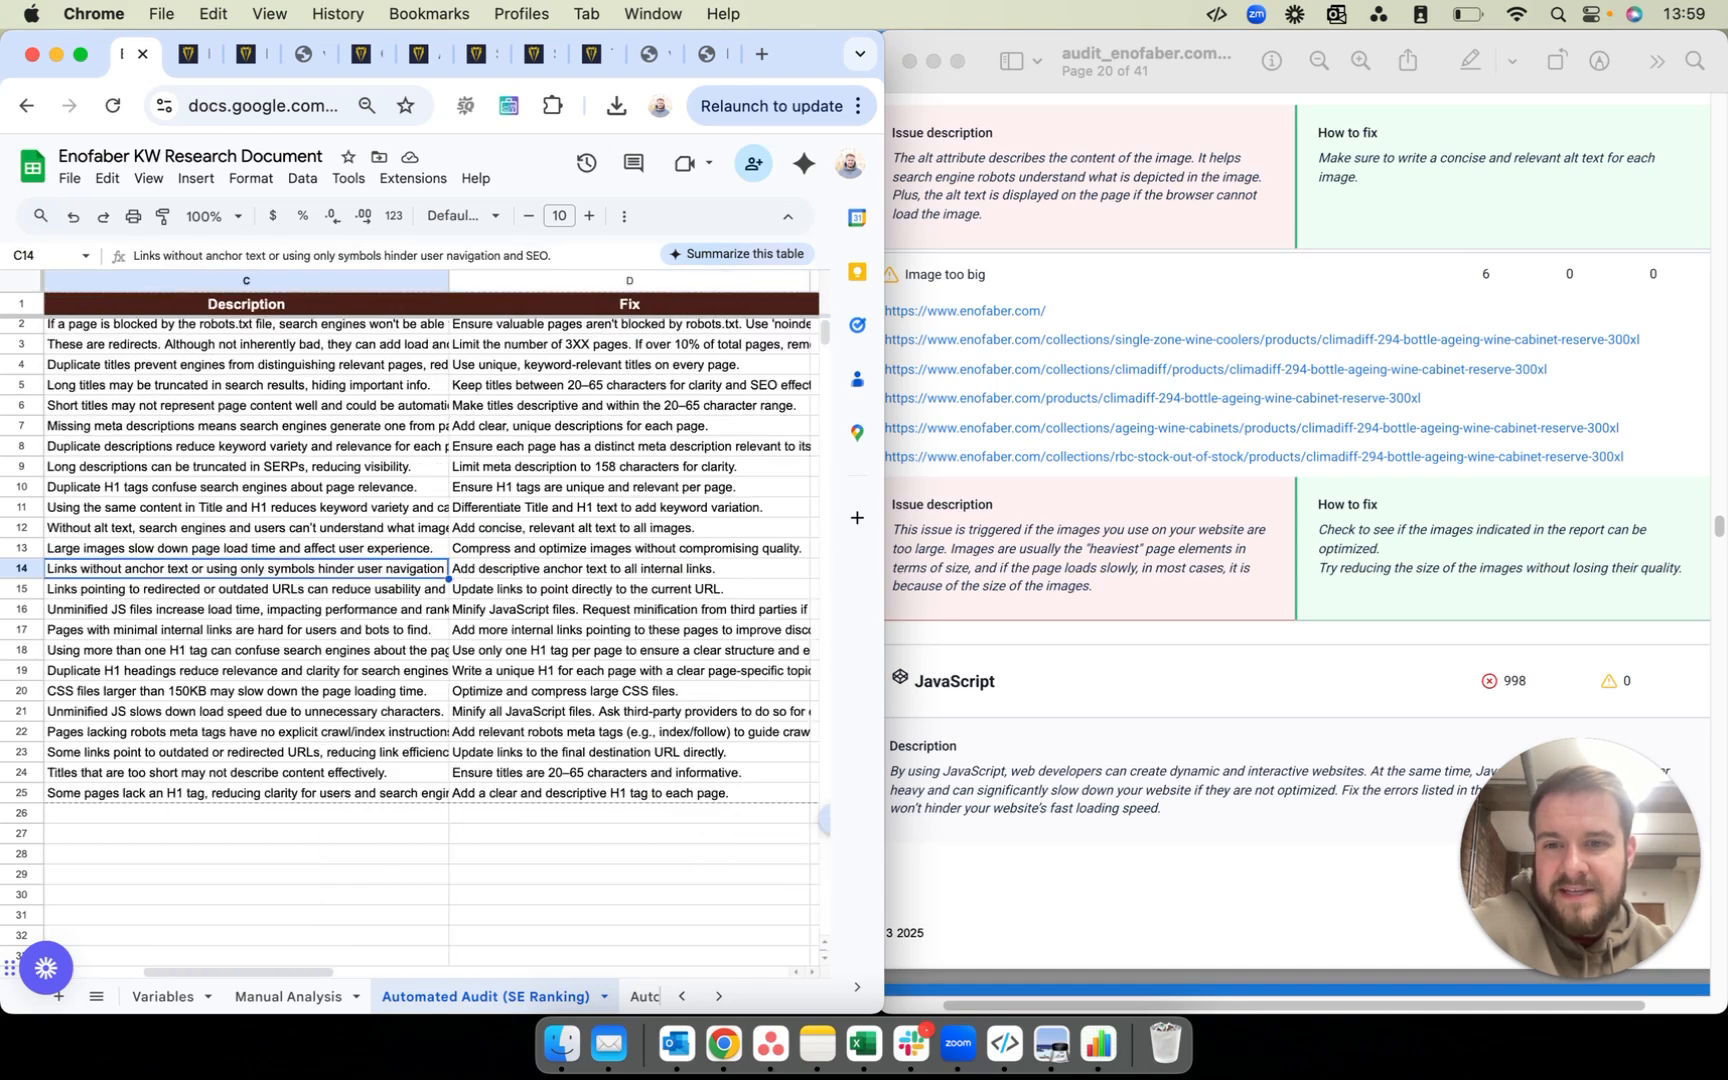
Step: Look through the JavaScript and CSS sections of the audit PDF for the missing anchor issue
scroll(1570, 490, "down", 5)
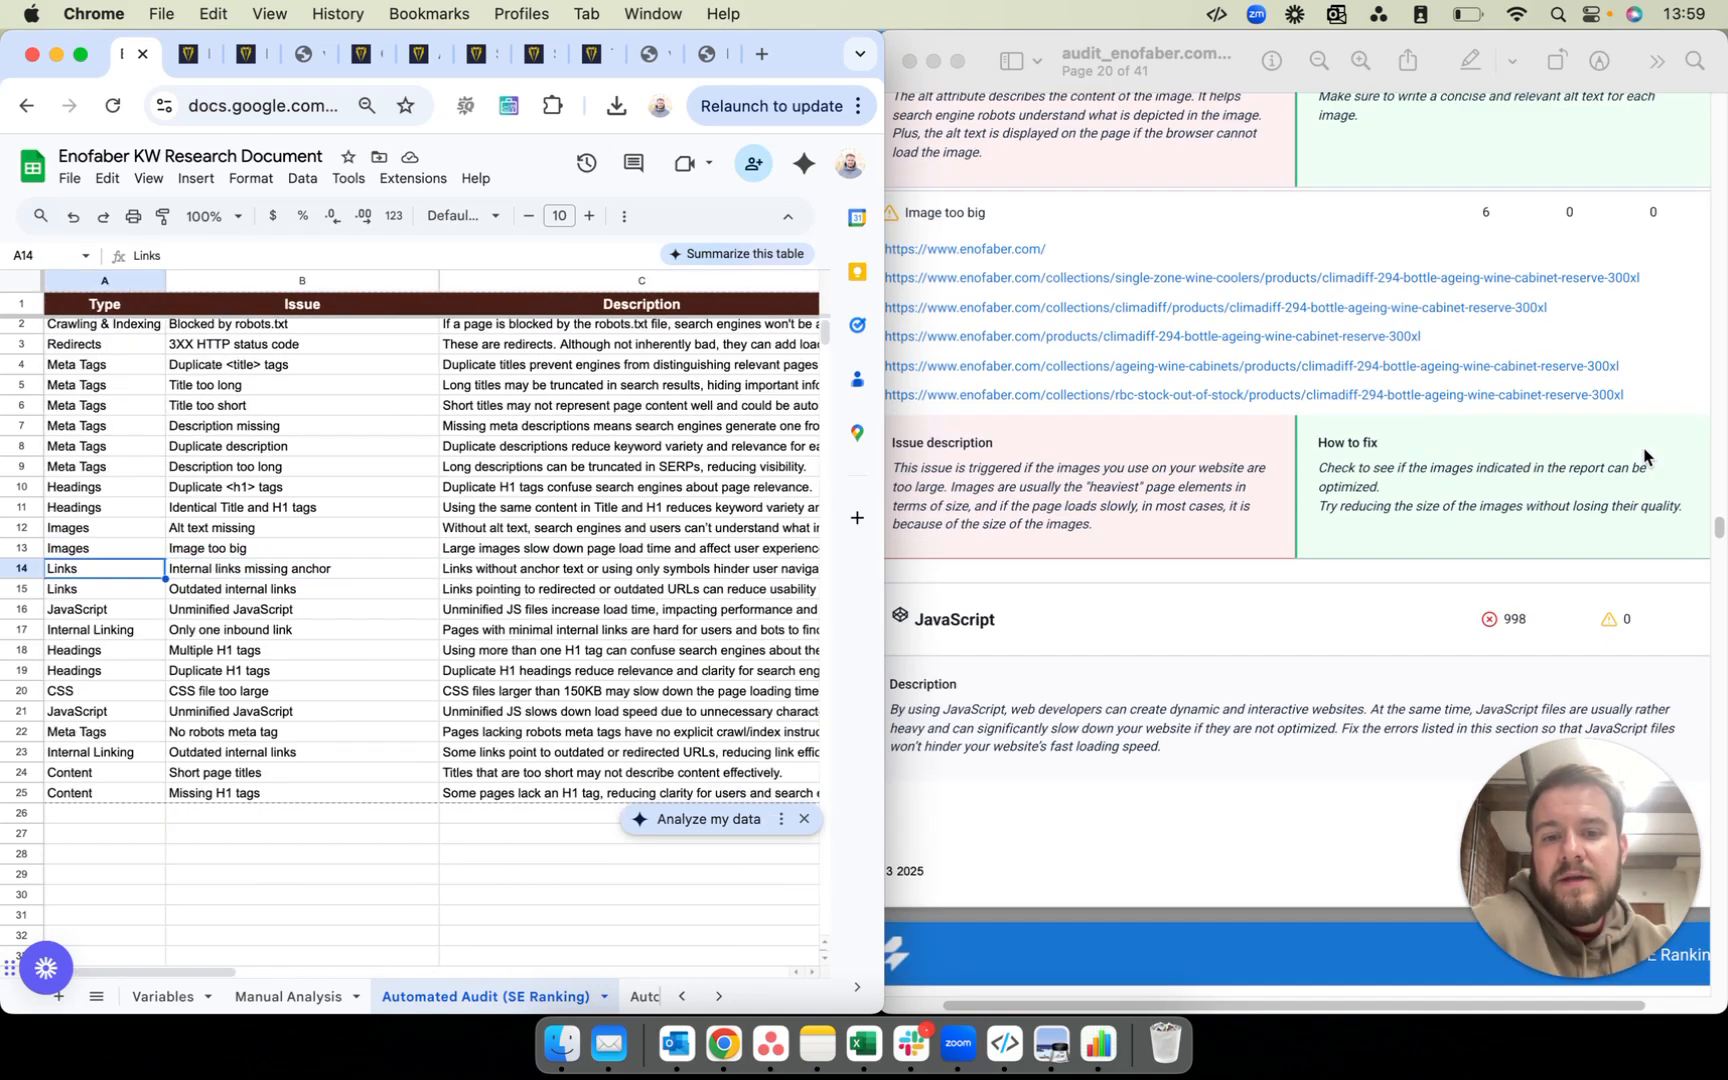
scroll(1540, 490, "down", 5)
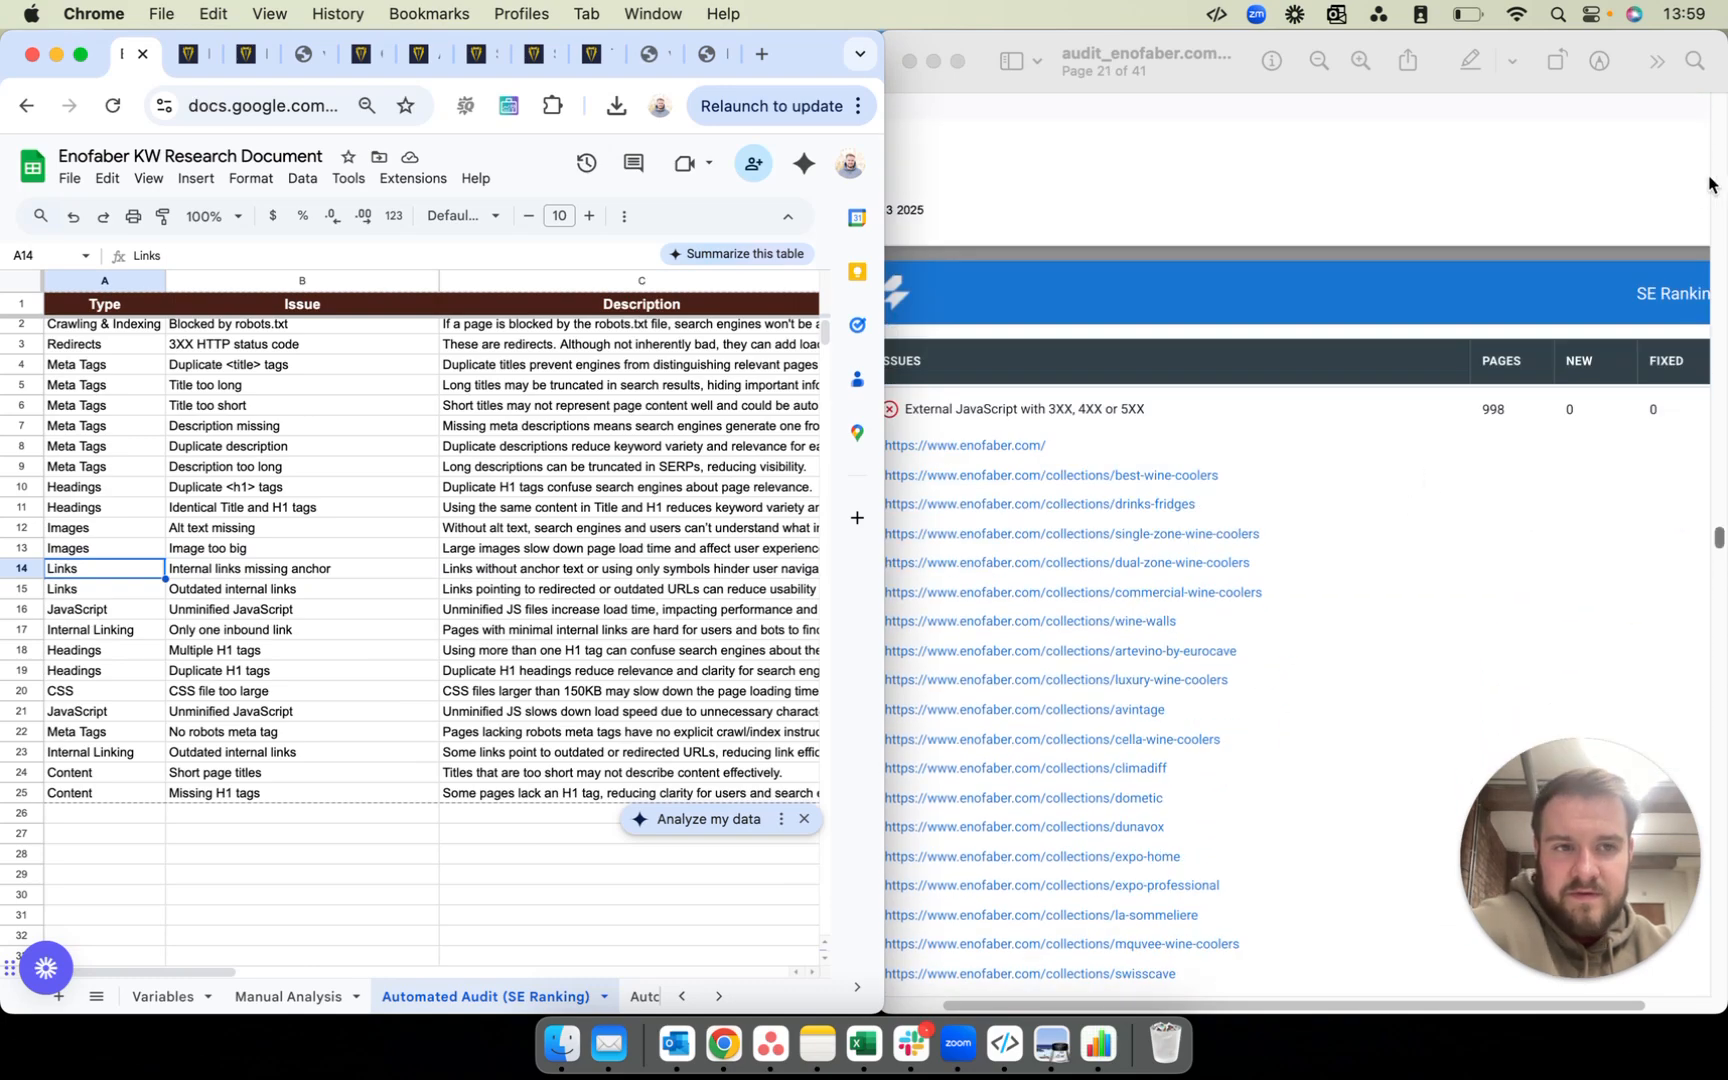
left_click_drag(1718, 540, 1718, 657)
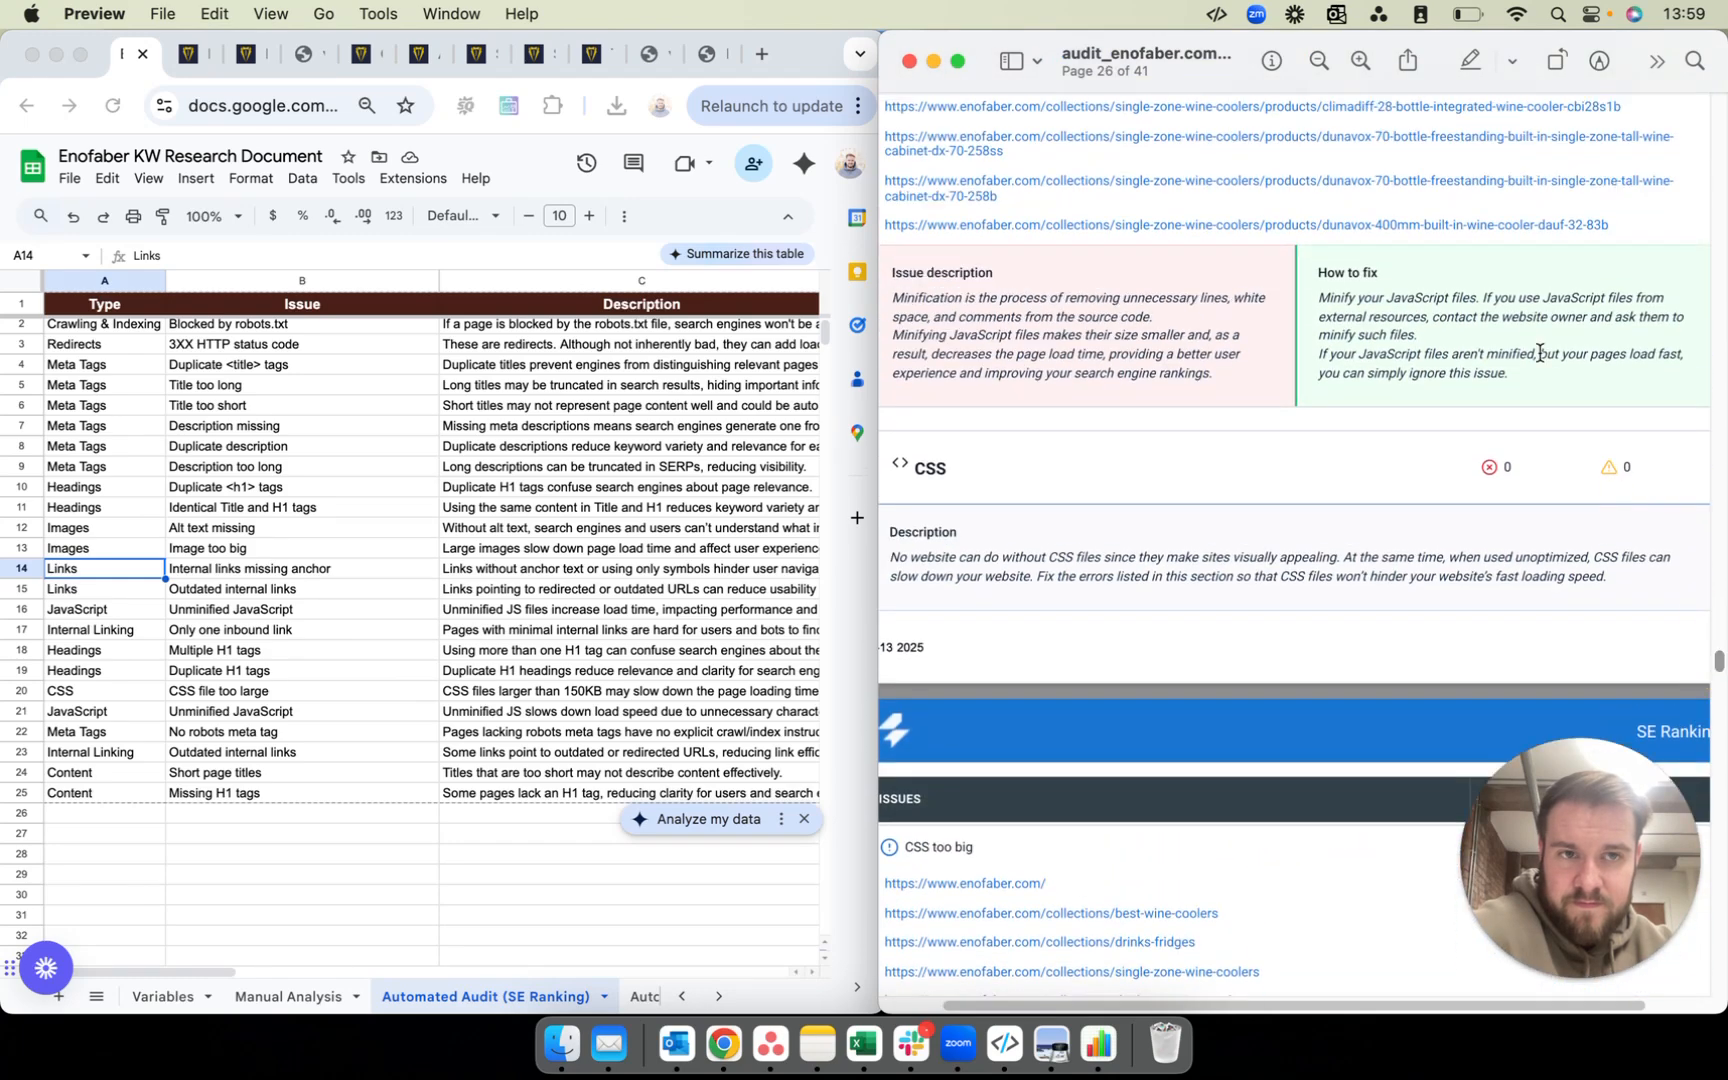
scroll(1230, 450, "up", 10)
Step: Search the audit PDF for "internal links missing", clear the search and look back through the listed pages
left_click(1694, 61)
type("int3")
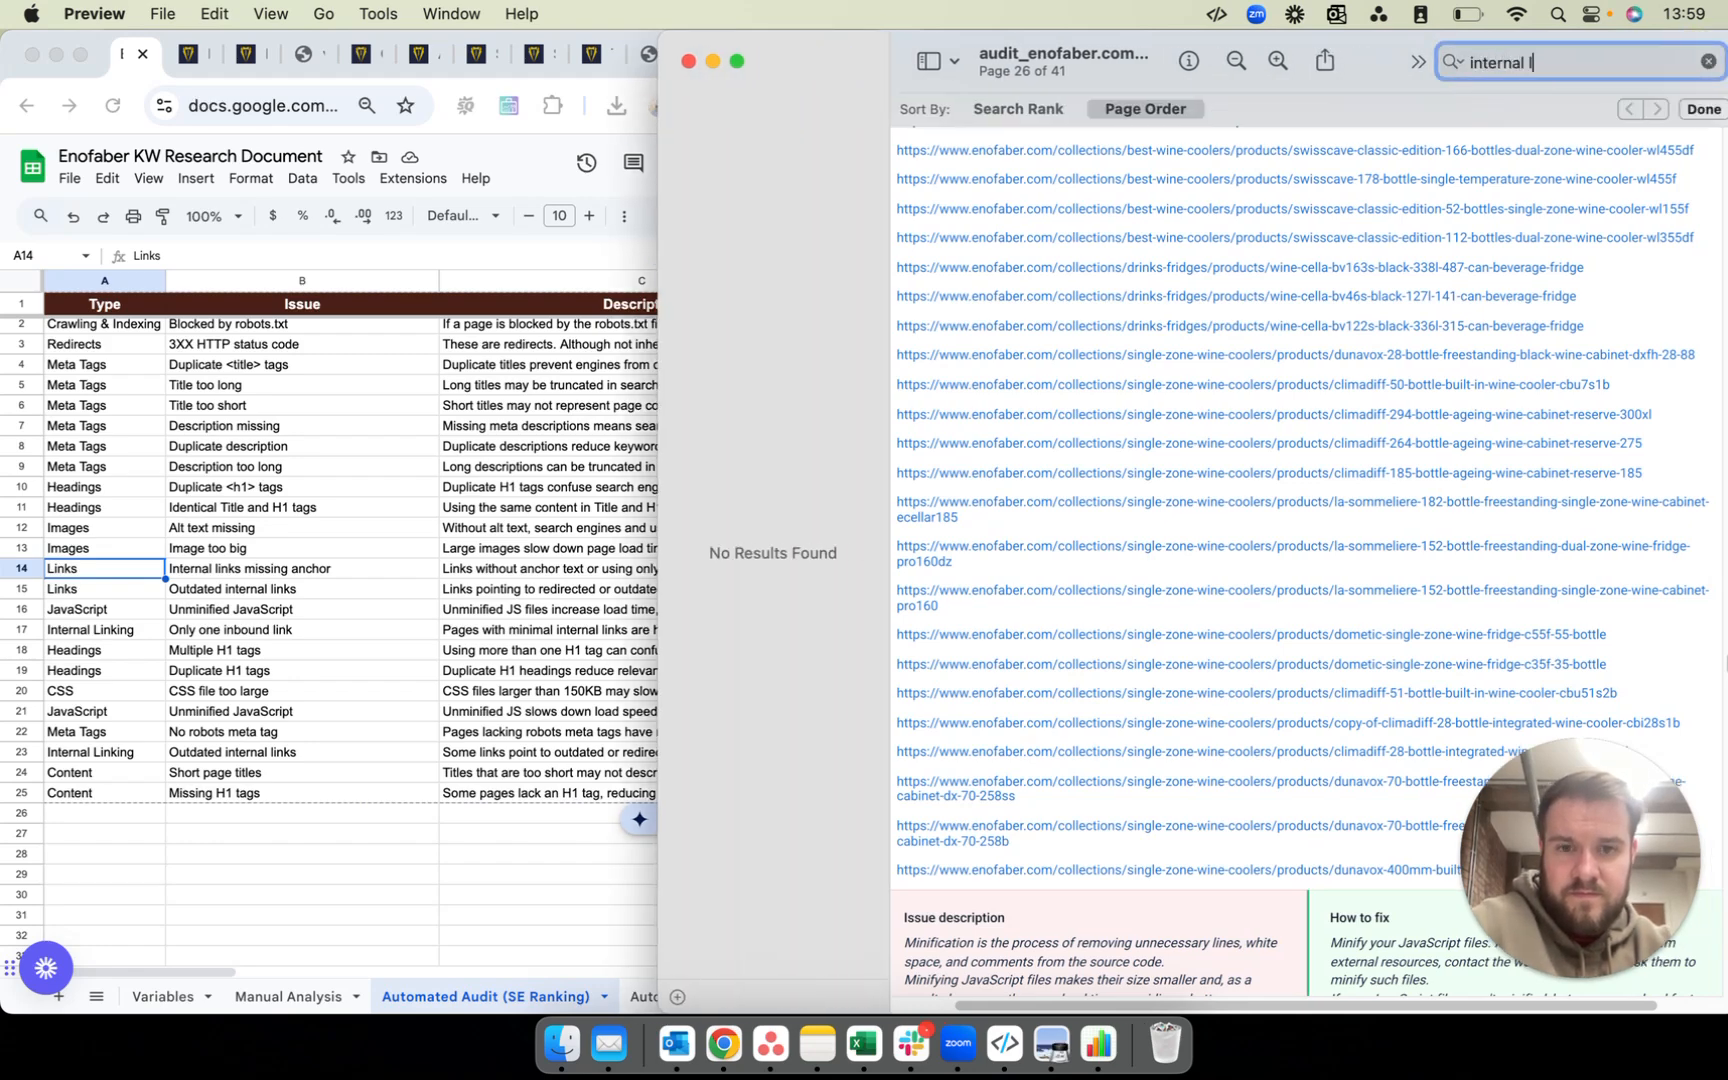
type("rnal links missing")
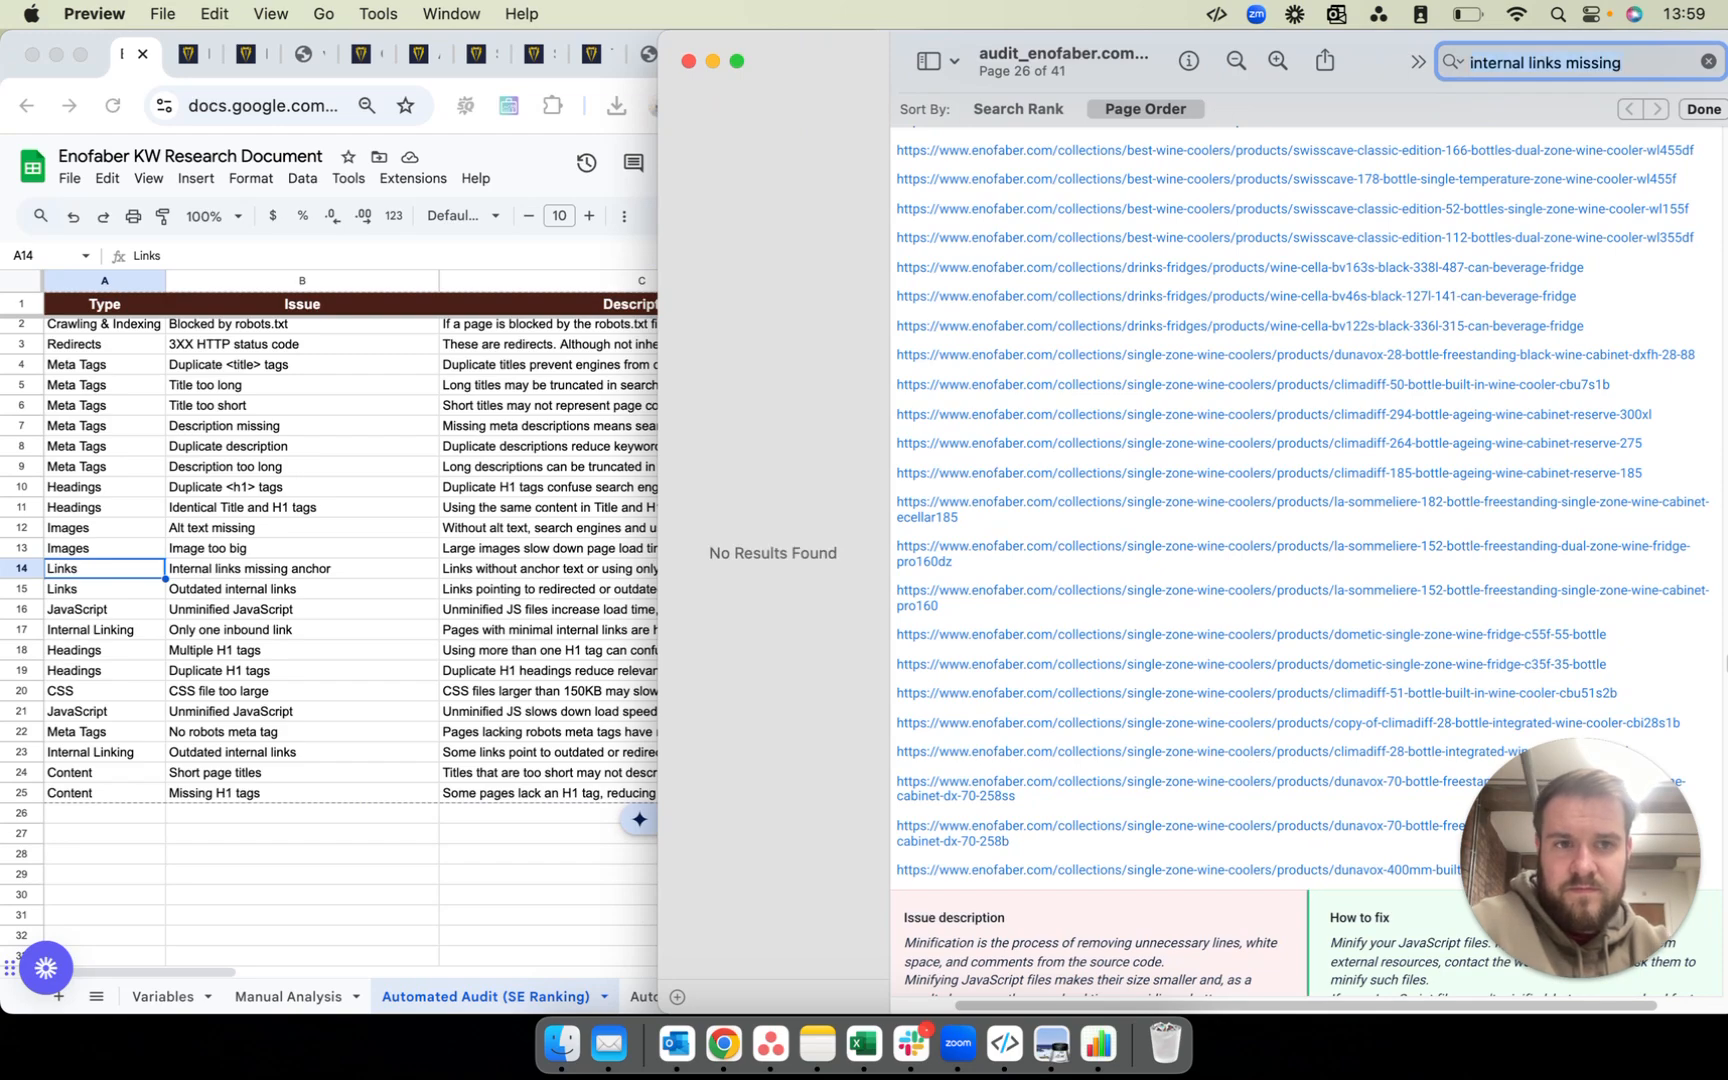
scroll(1130, 345, "up", 7)
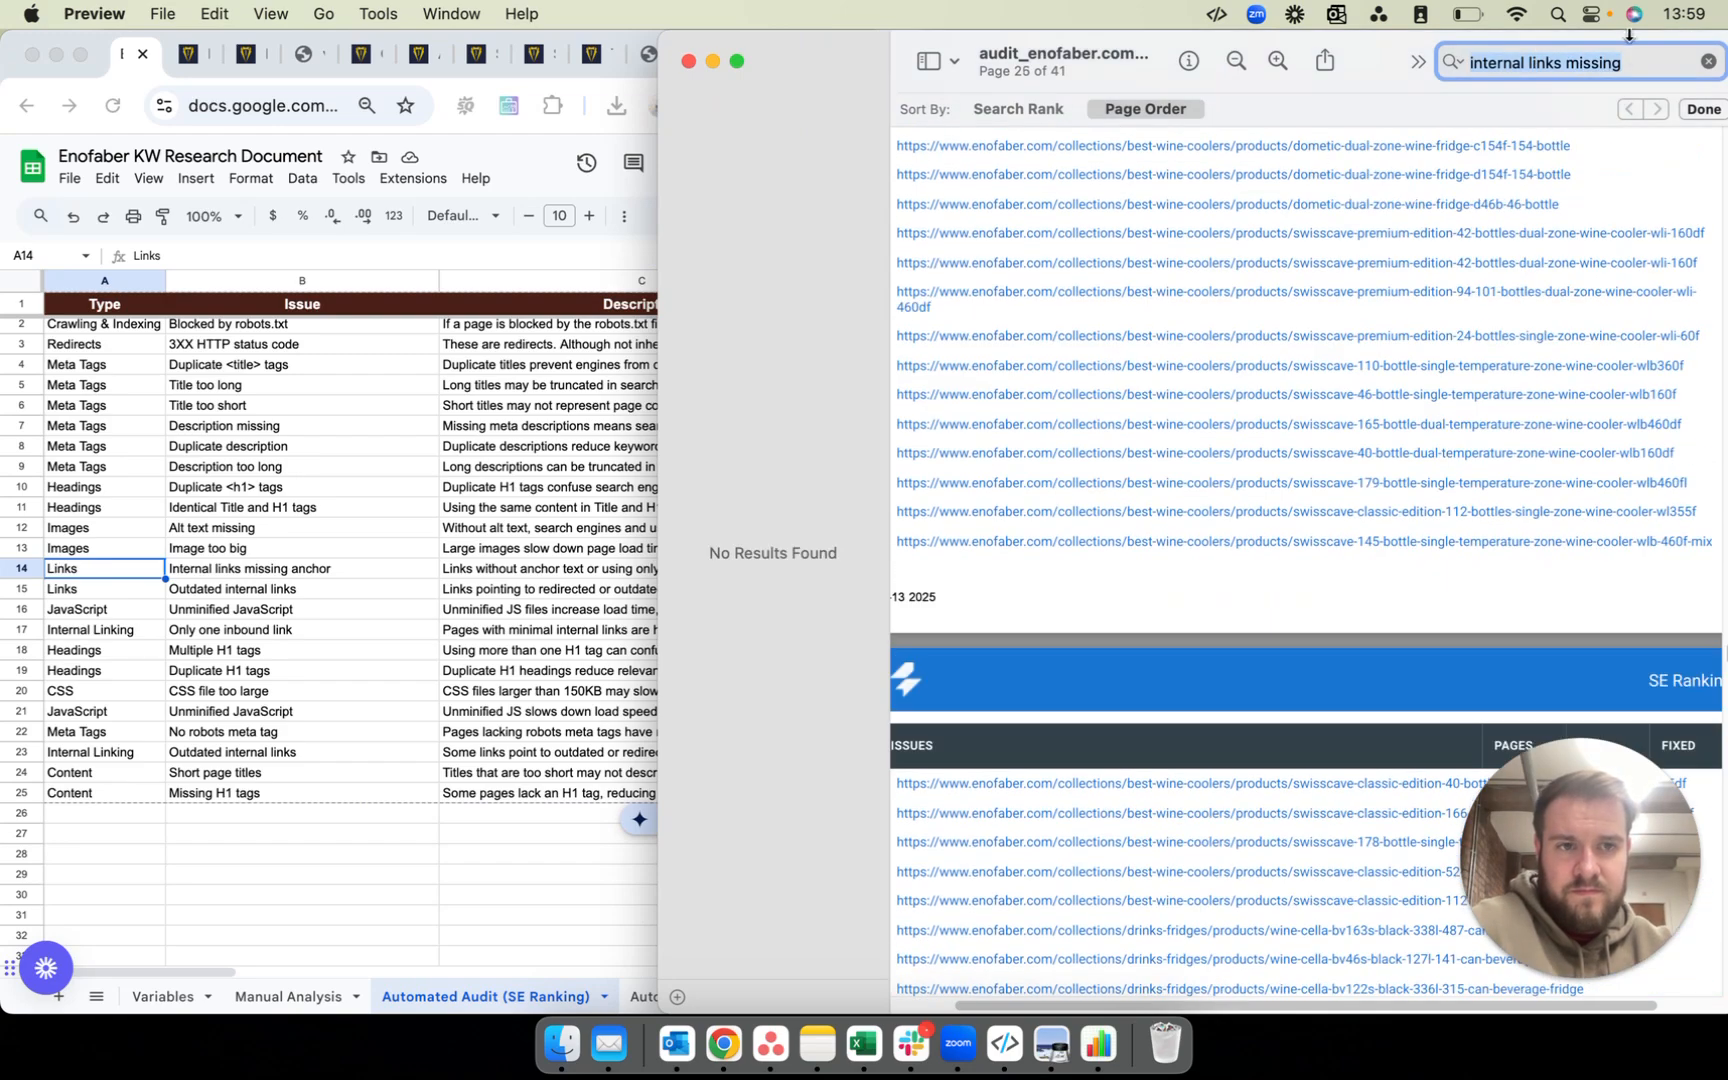
left_click(1709, 62)
scroll(1228, 330, "up", 3)
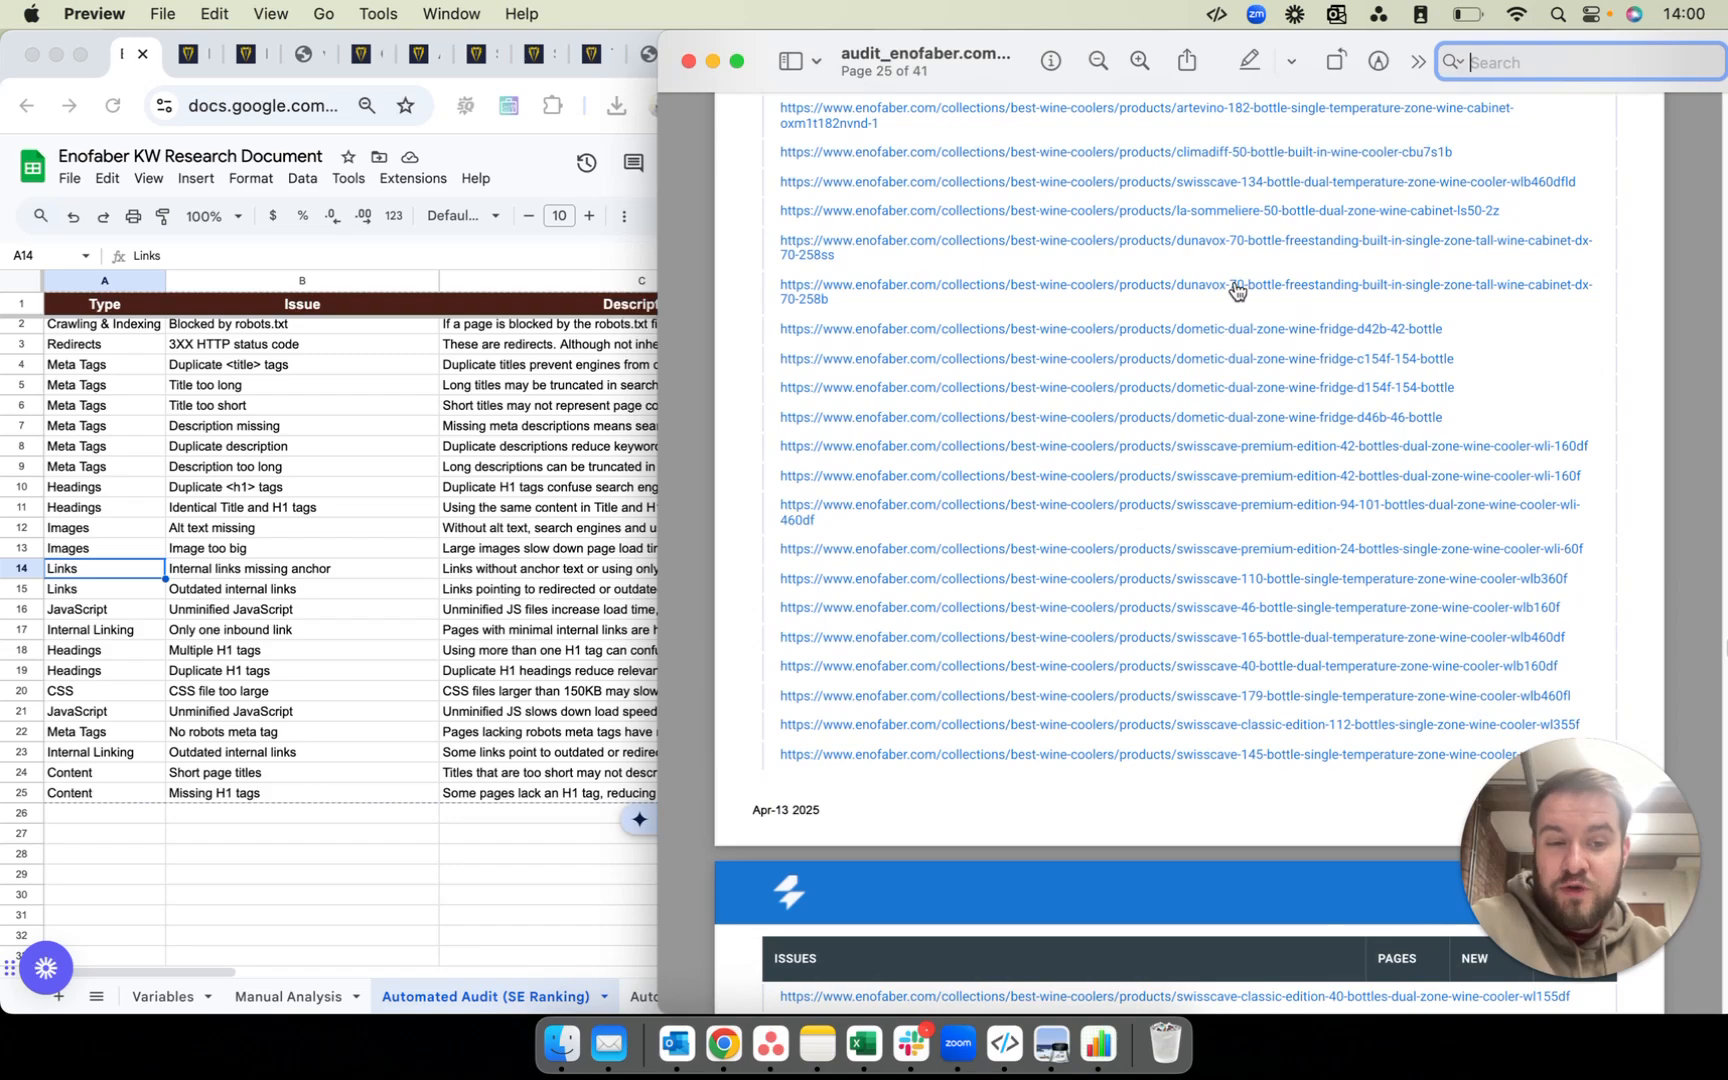
scroll(1174, 342, "up", 6)
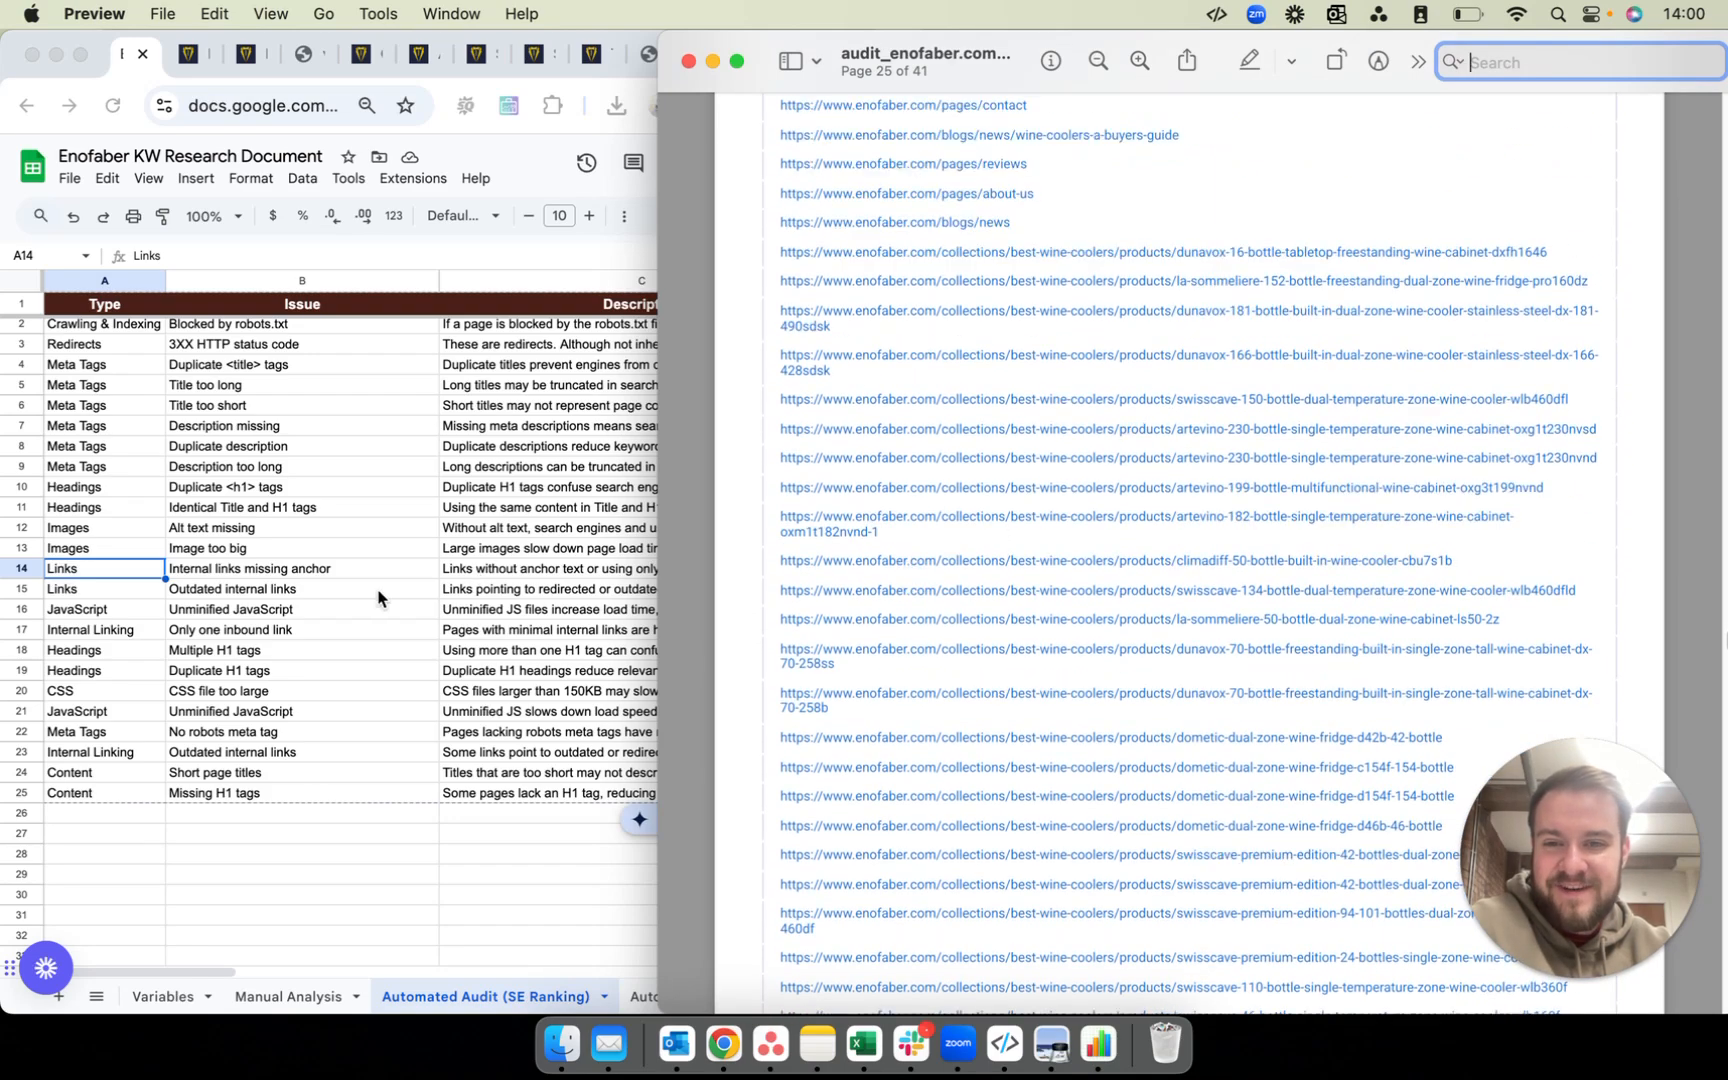
scroll(490, 583, "down", 1)
Step: Examine the "Internal links missing anchor" issue in the online SE Ranking report in a widened browser window, and return to the research spreadsheet
left_click(494, 580)
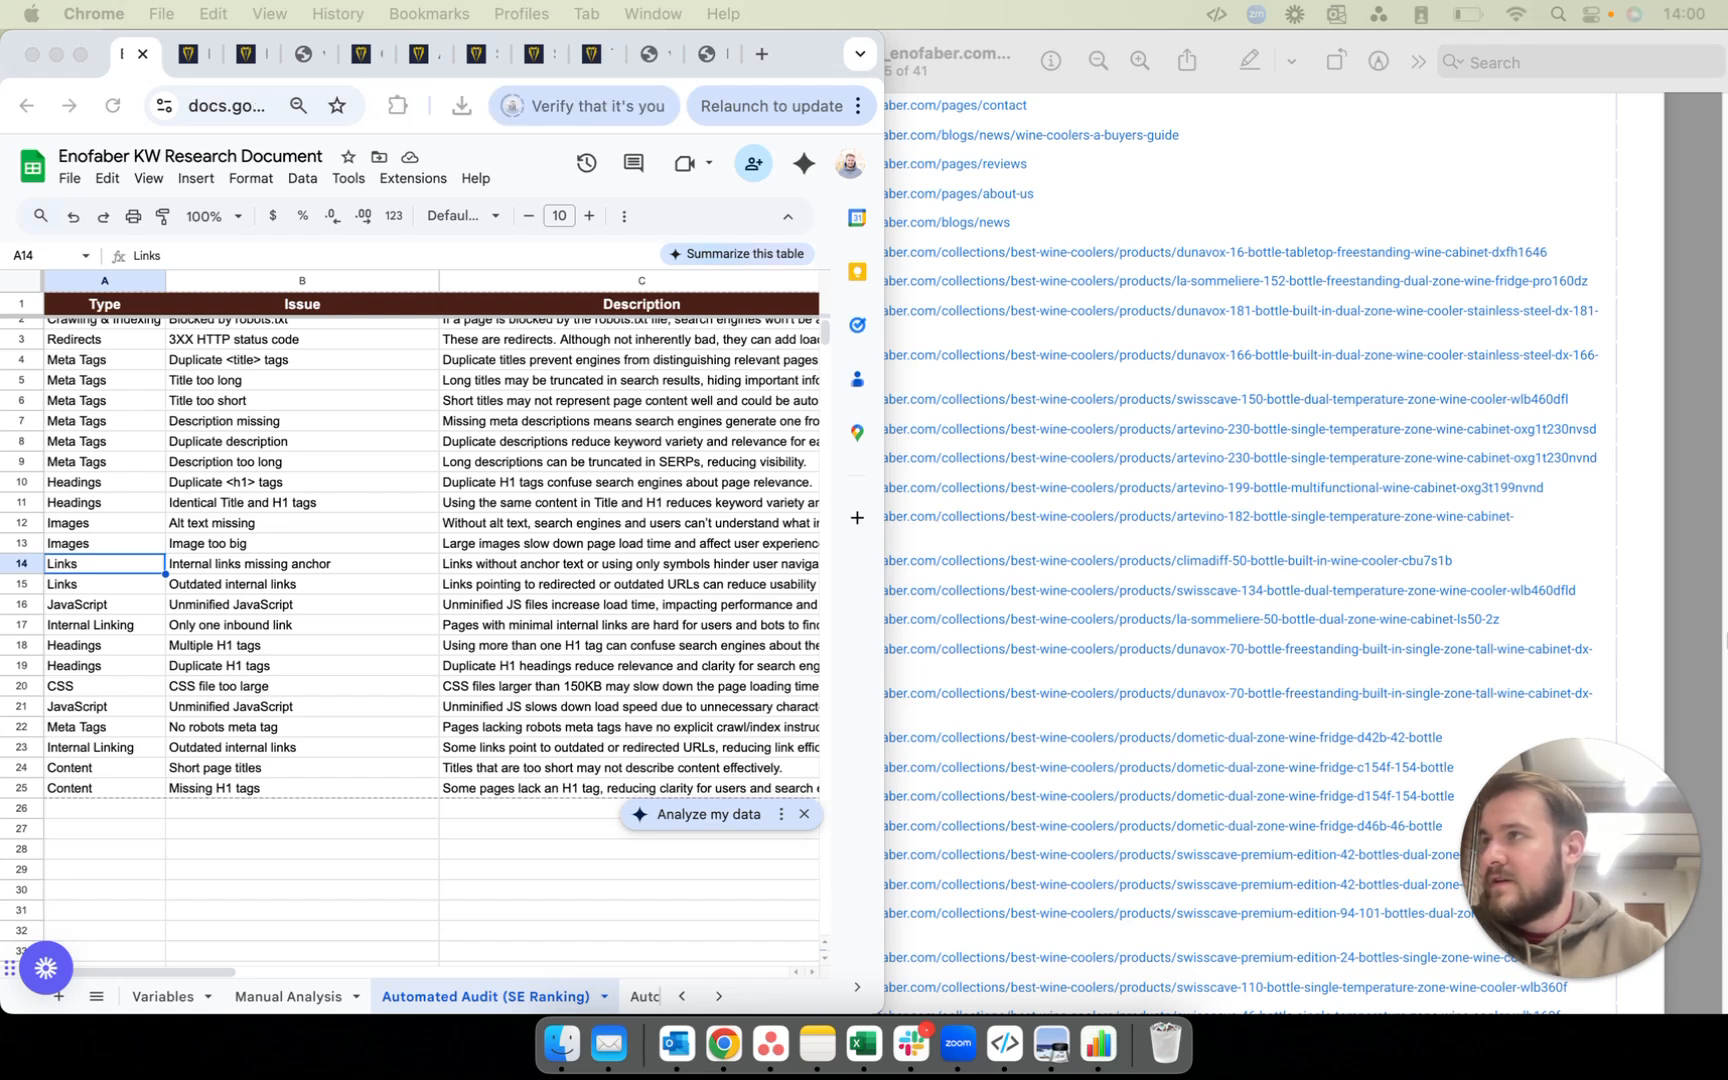
left_click_drag(370, 1075, 745, 57)
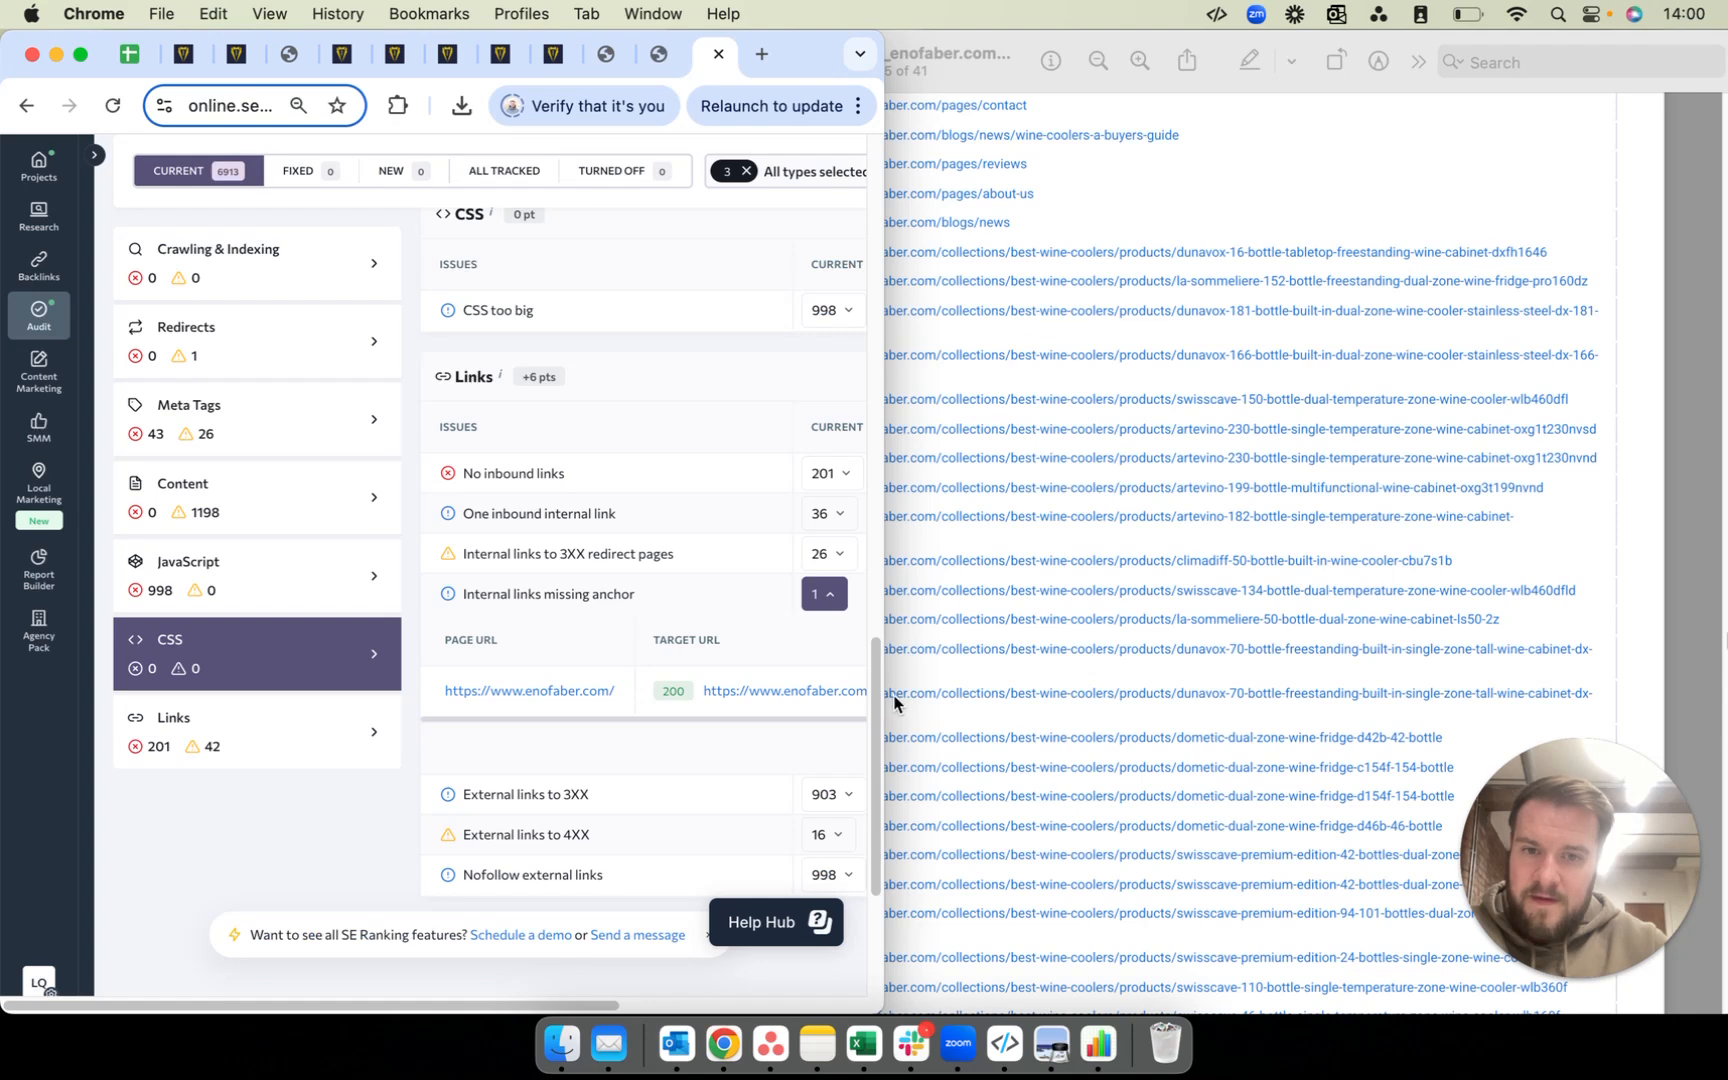
left_click_drag(885, 701, 1518, 668)
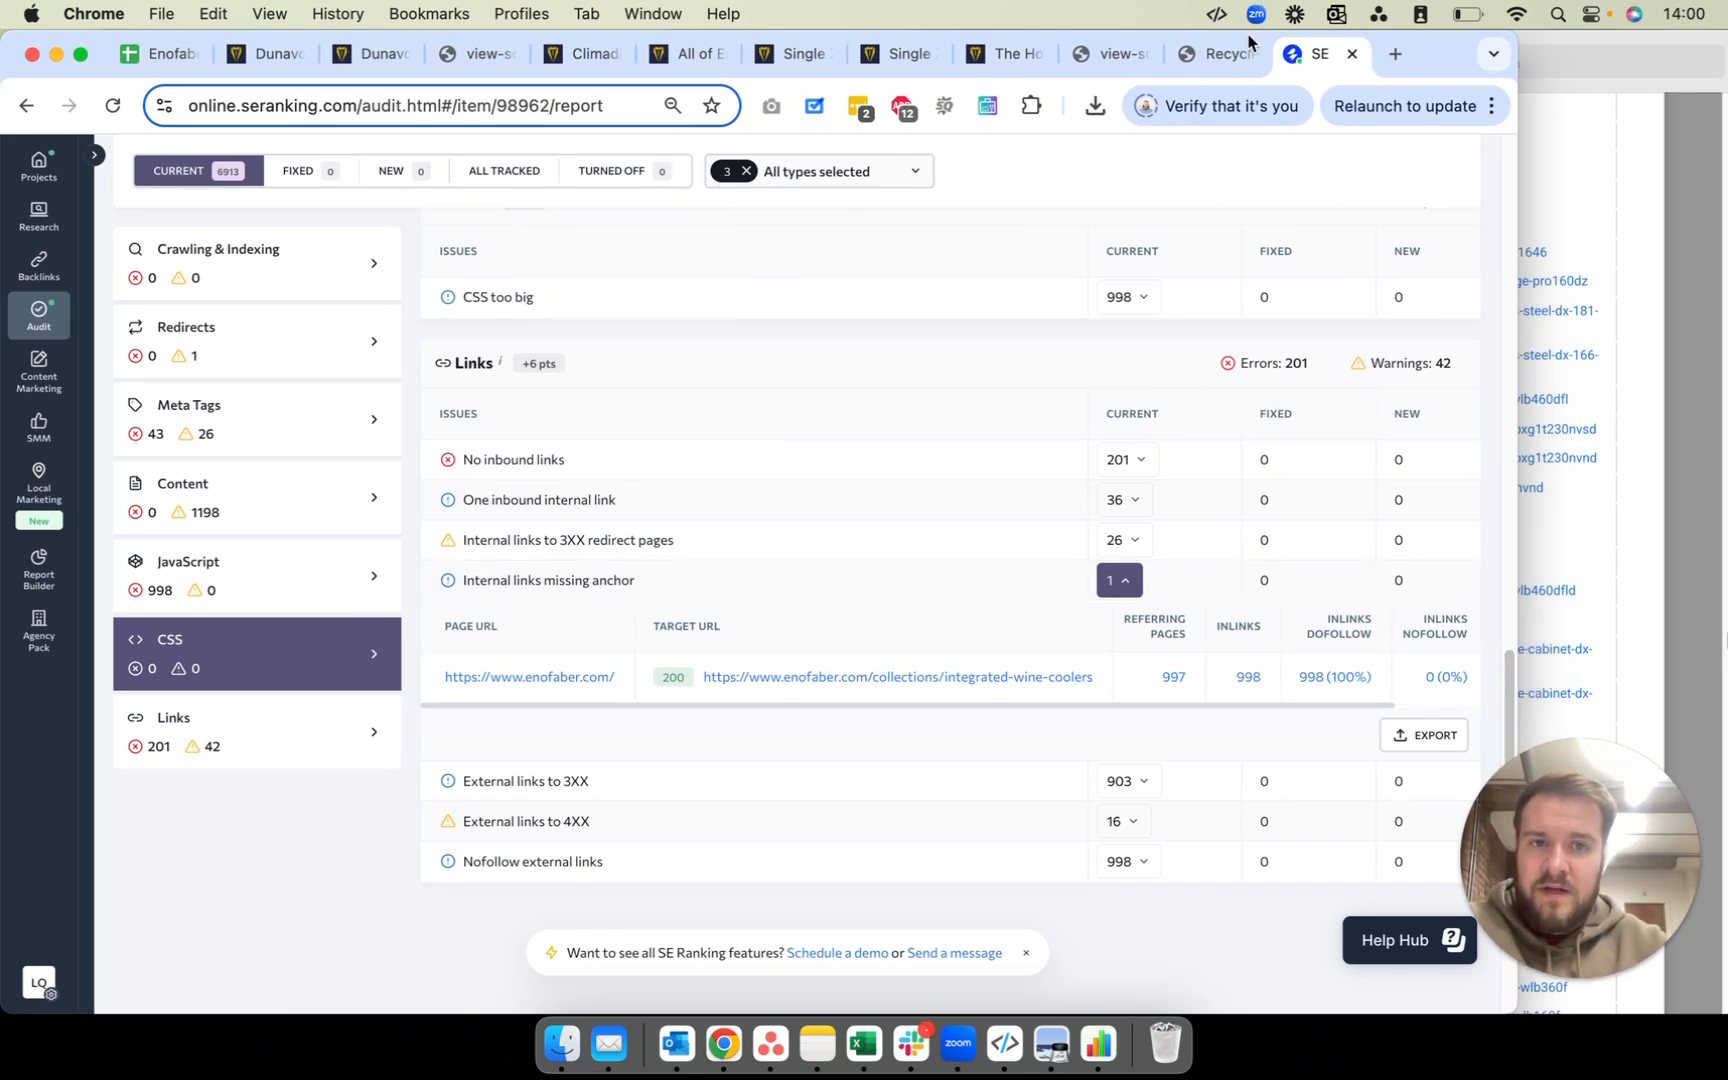
left_click_drag(1332, 66, 1516, 125)
left_click(1352, 53)
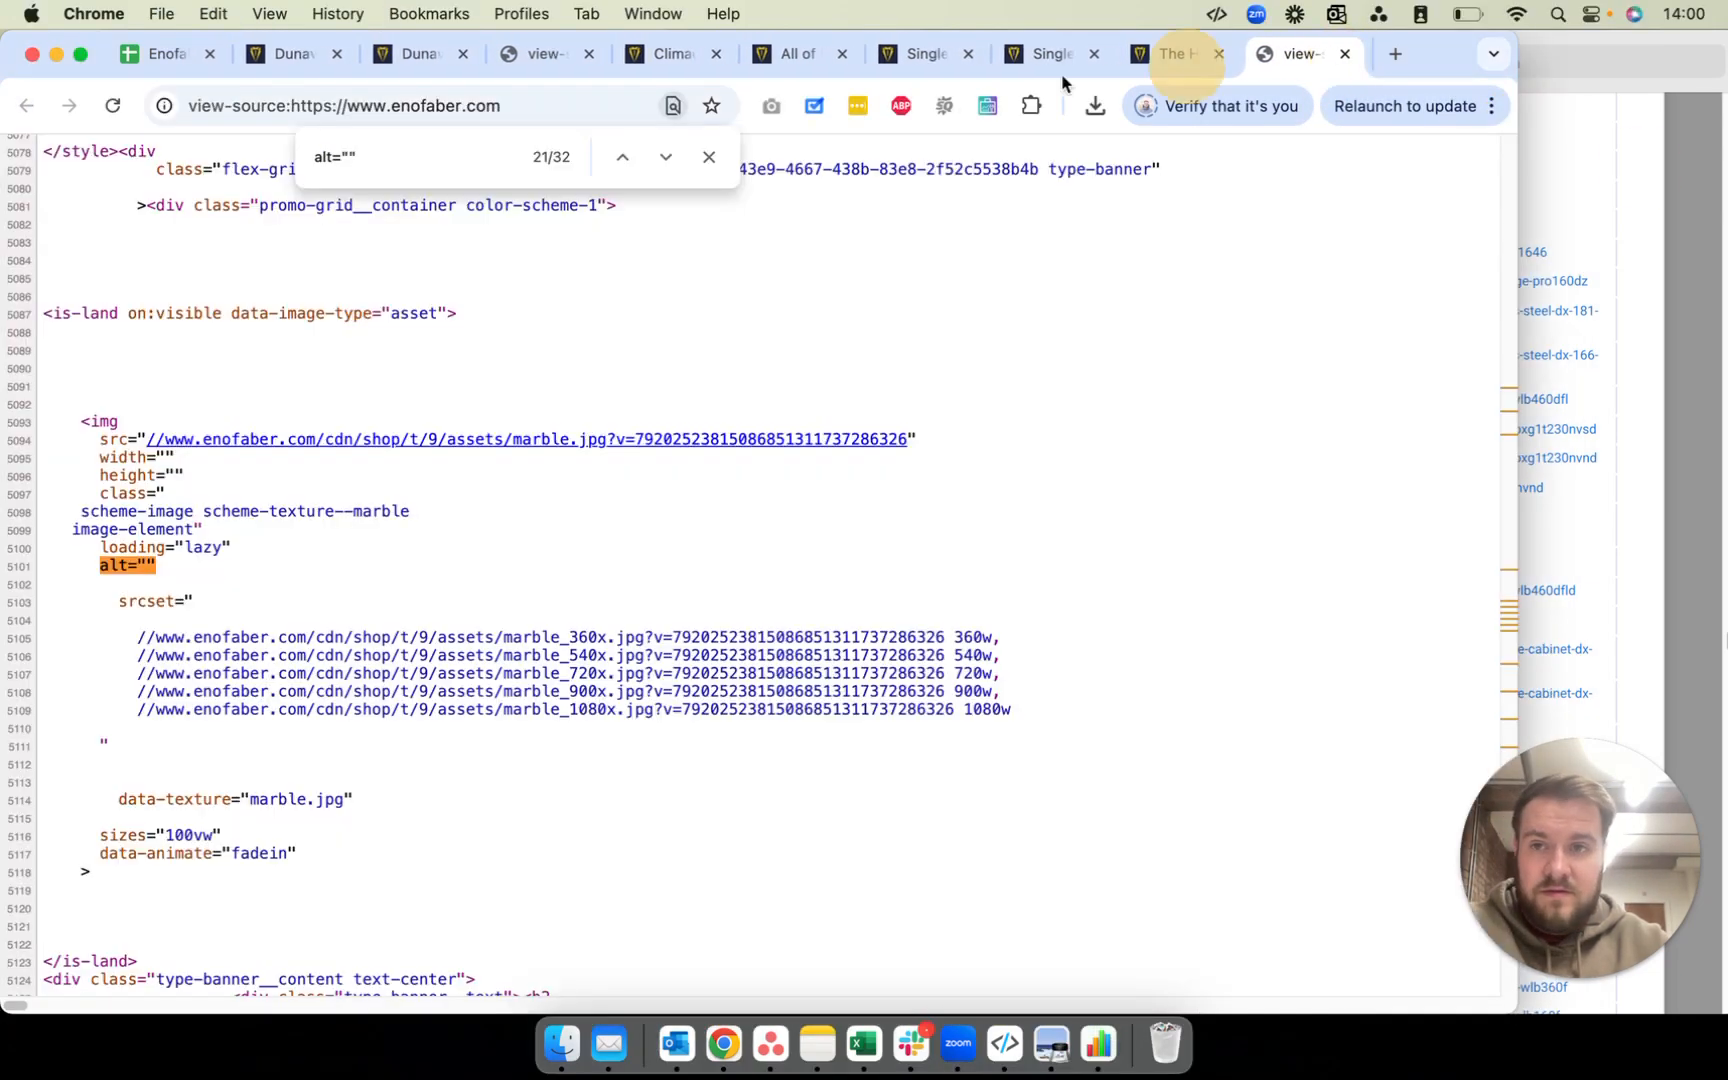
left_click(160, 55)
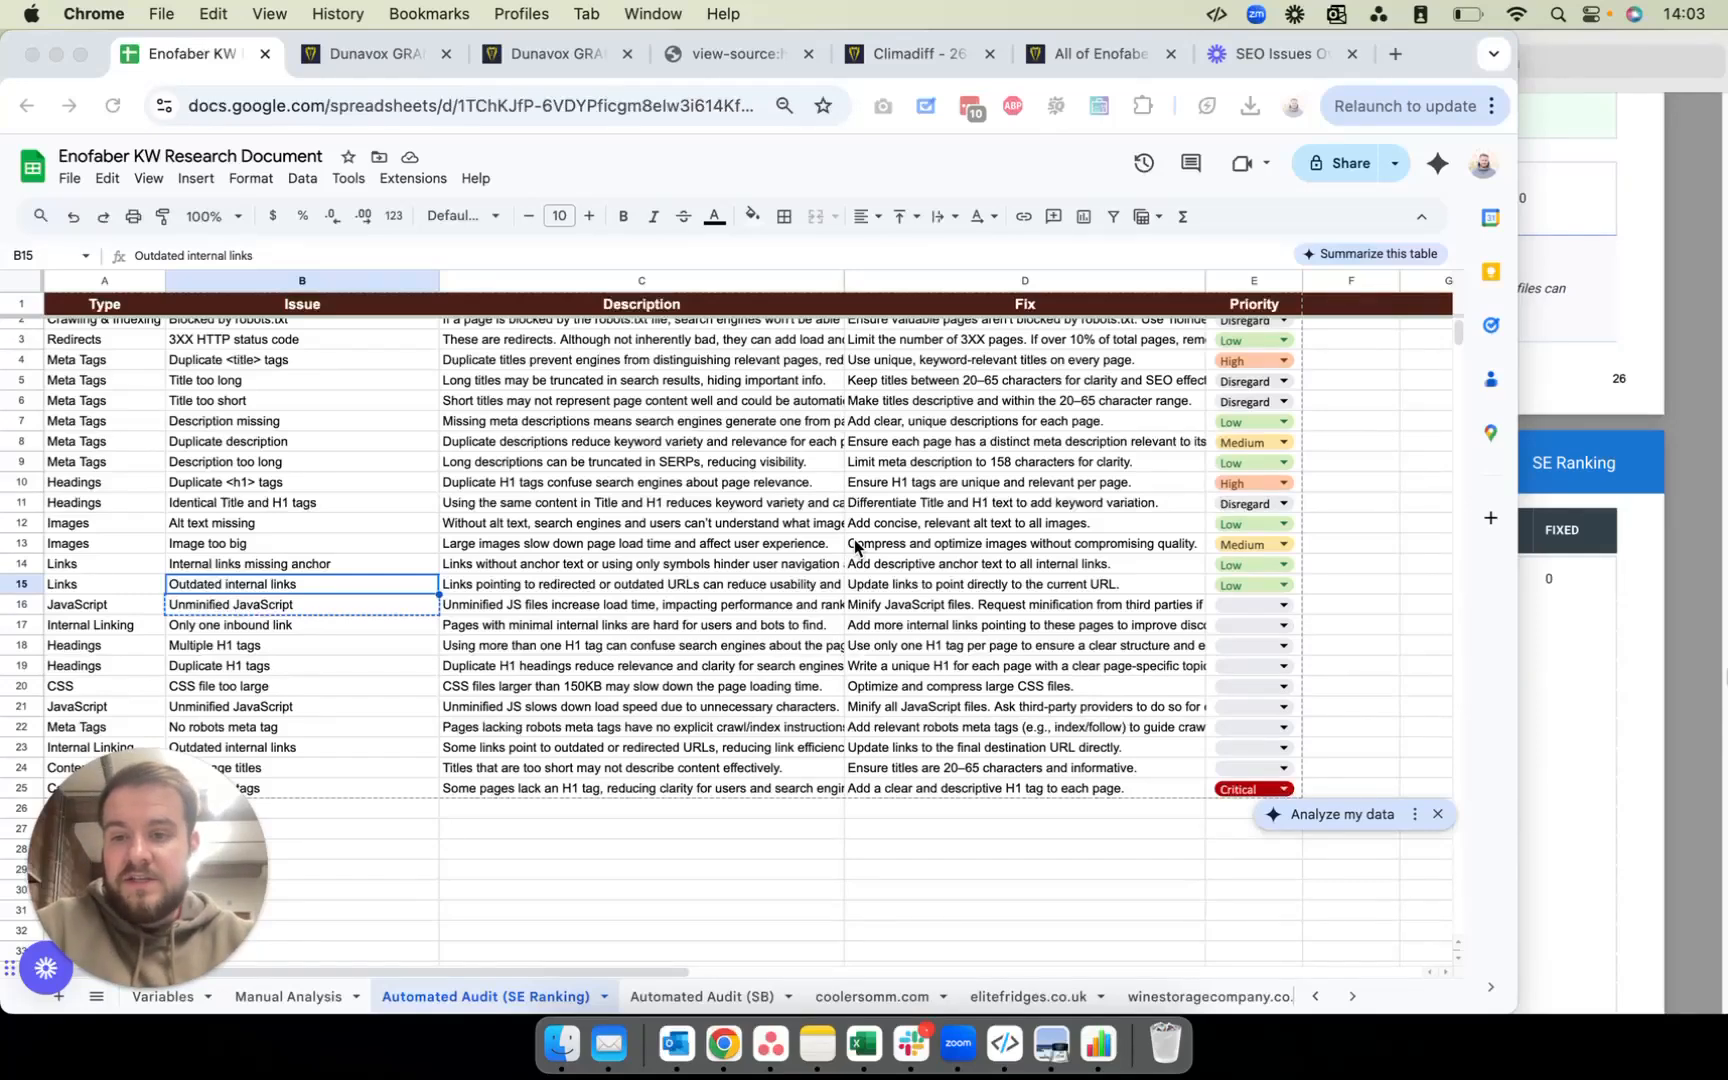
Step: Set the priority of "Unminified JavaScript" in row 16 to High and of "Only one inbound link" in row 17 to Medium
left_click_drag(209, 859, 1637, 849)
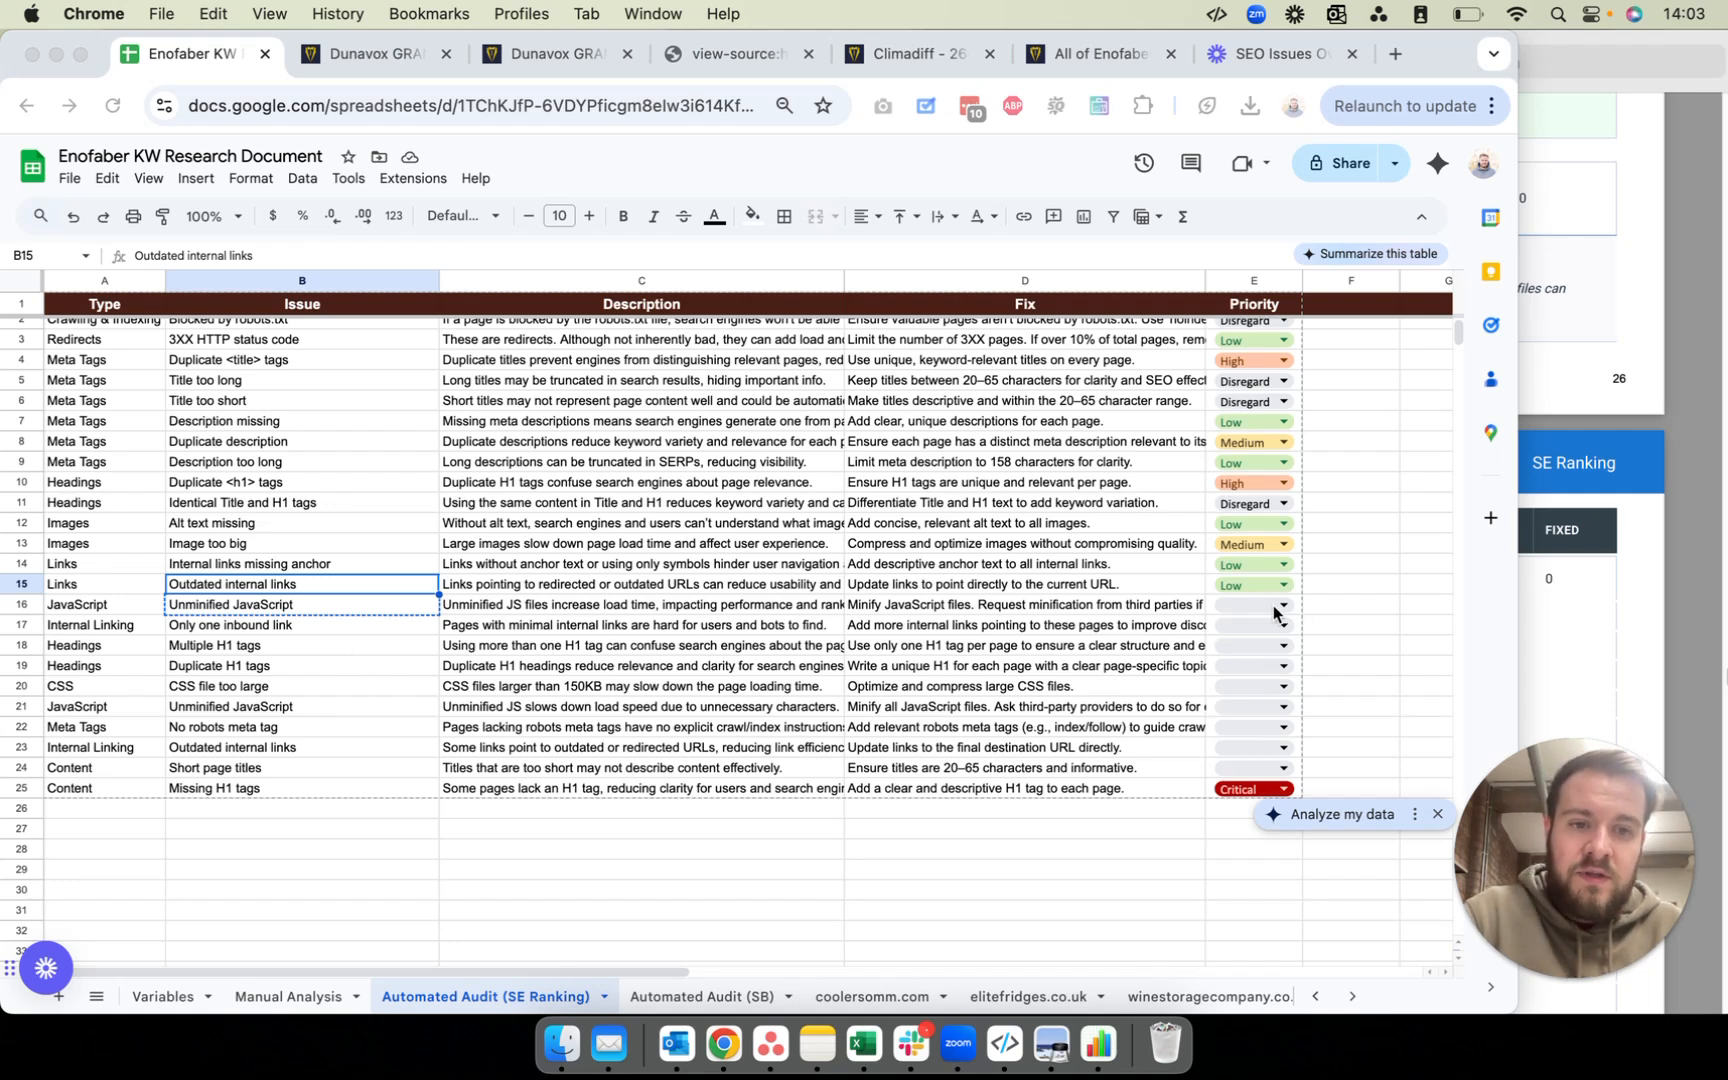
left_click(1245, 605)
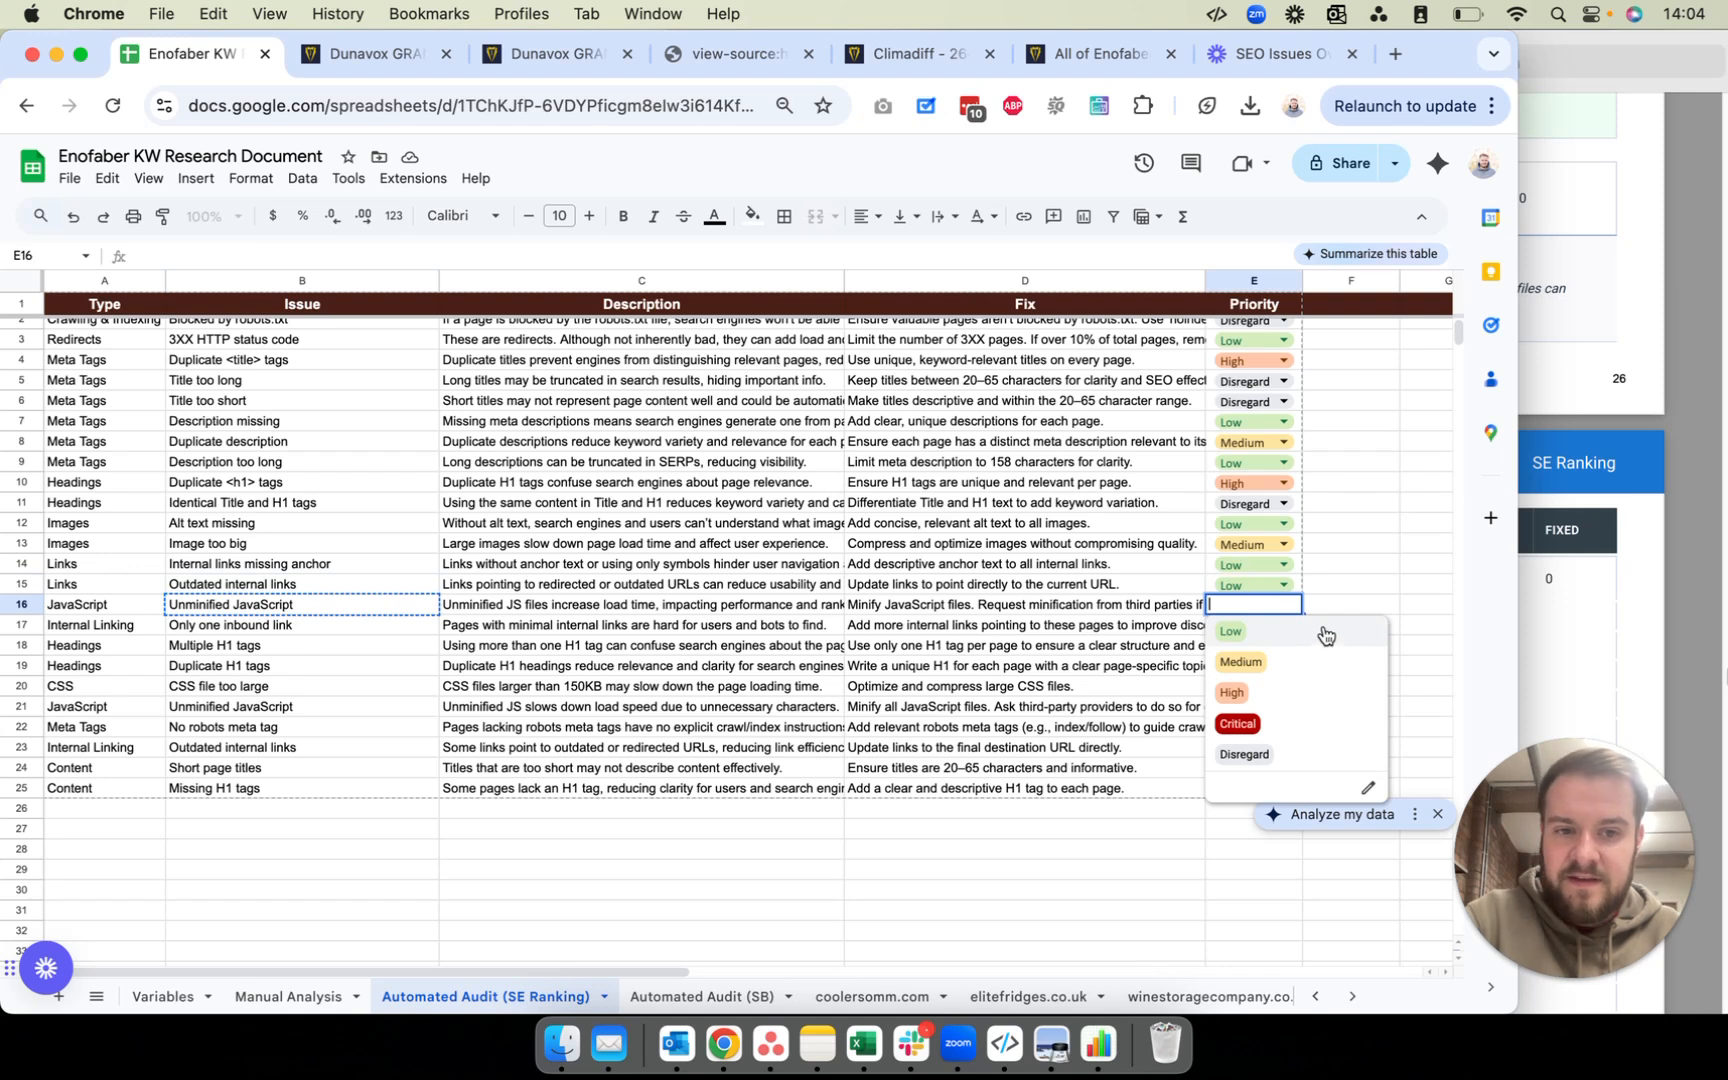
left_click(1229, 694)
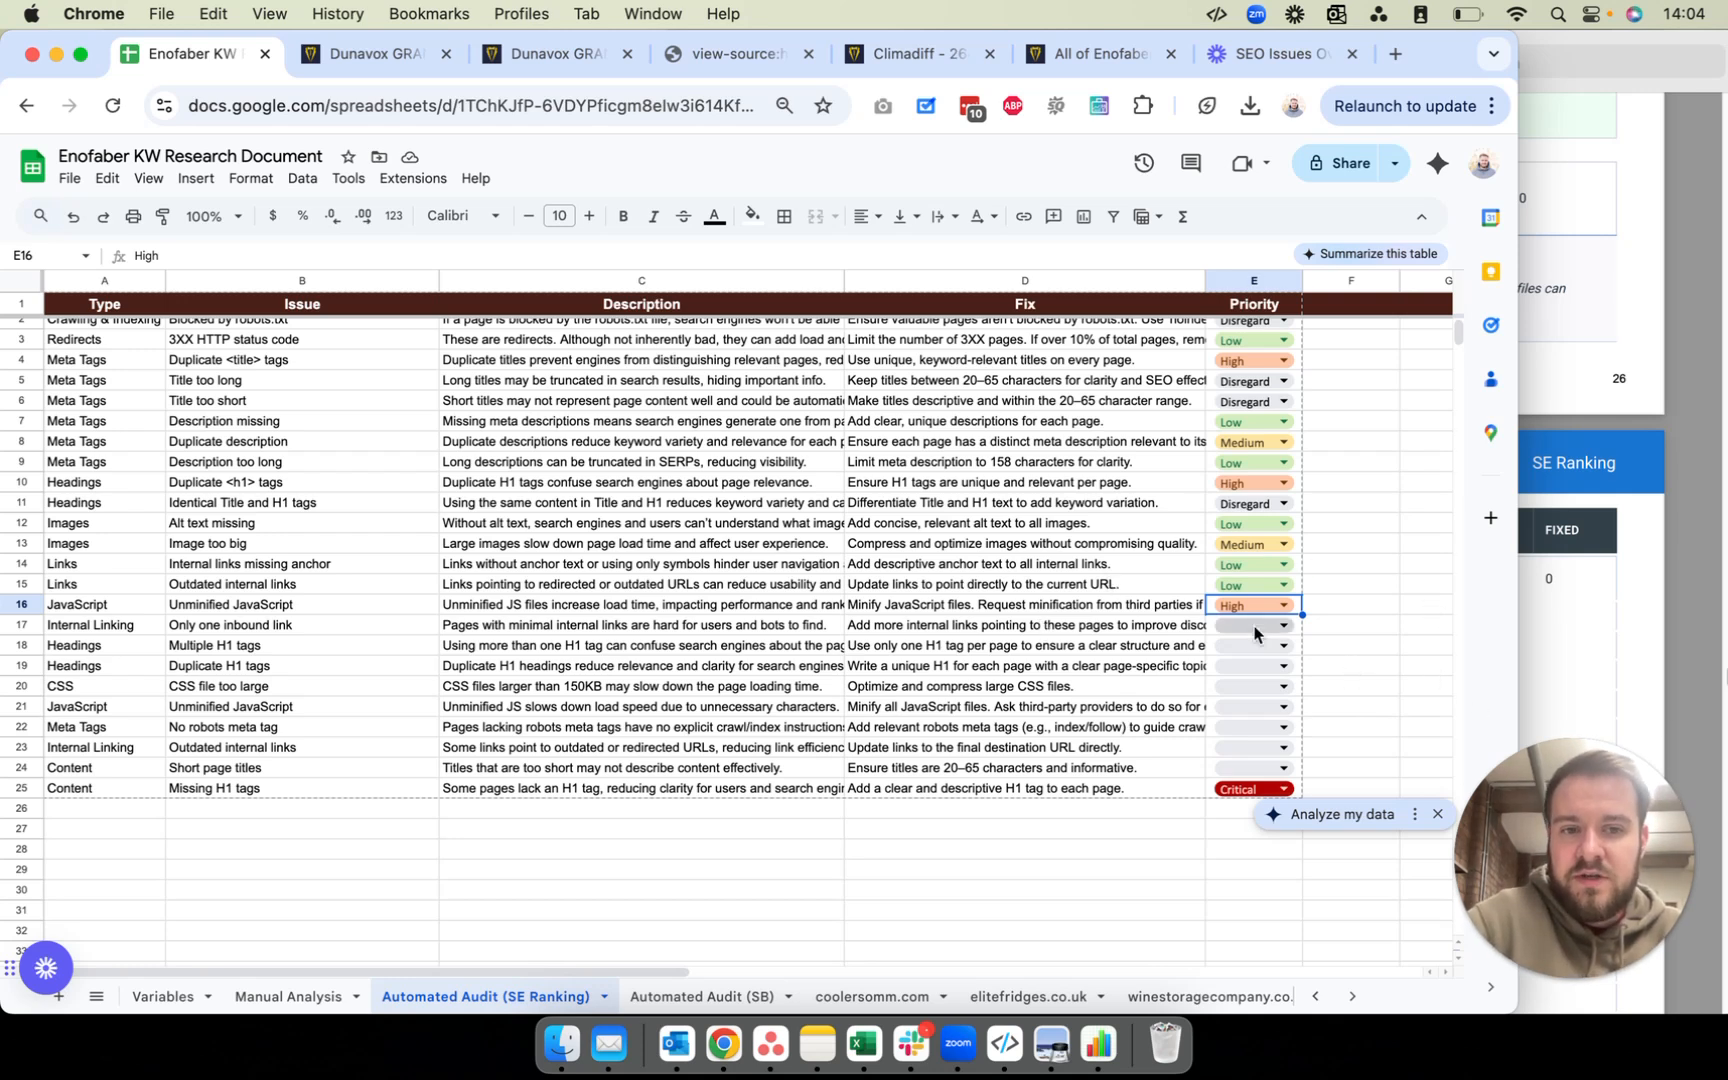
left_click(1243, 623)
left_click(1240, 682)
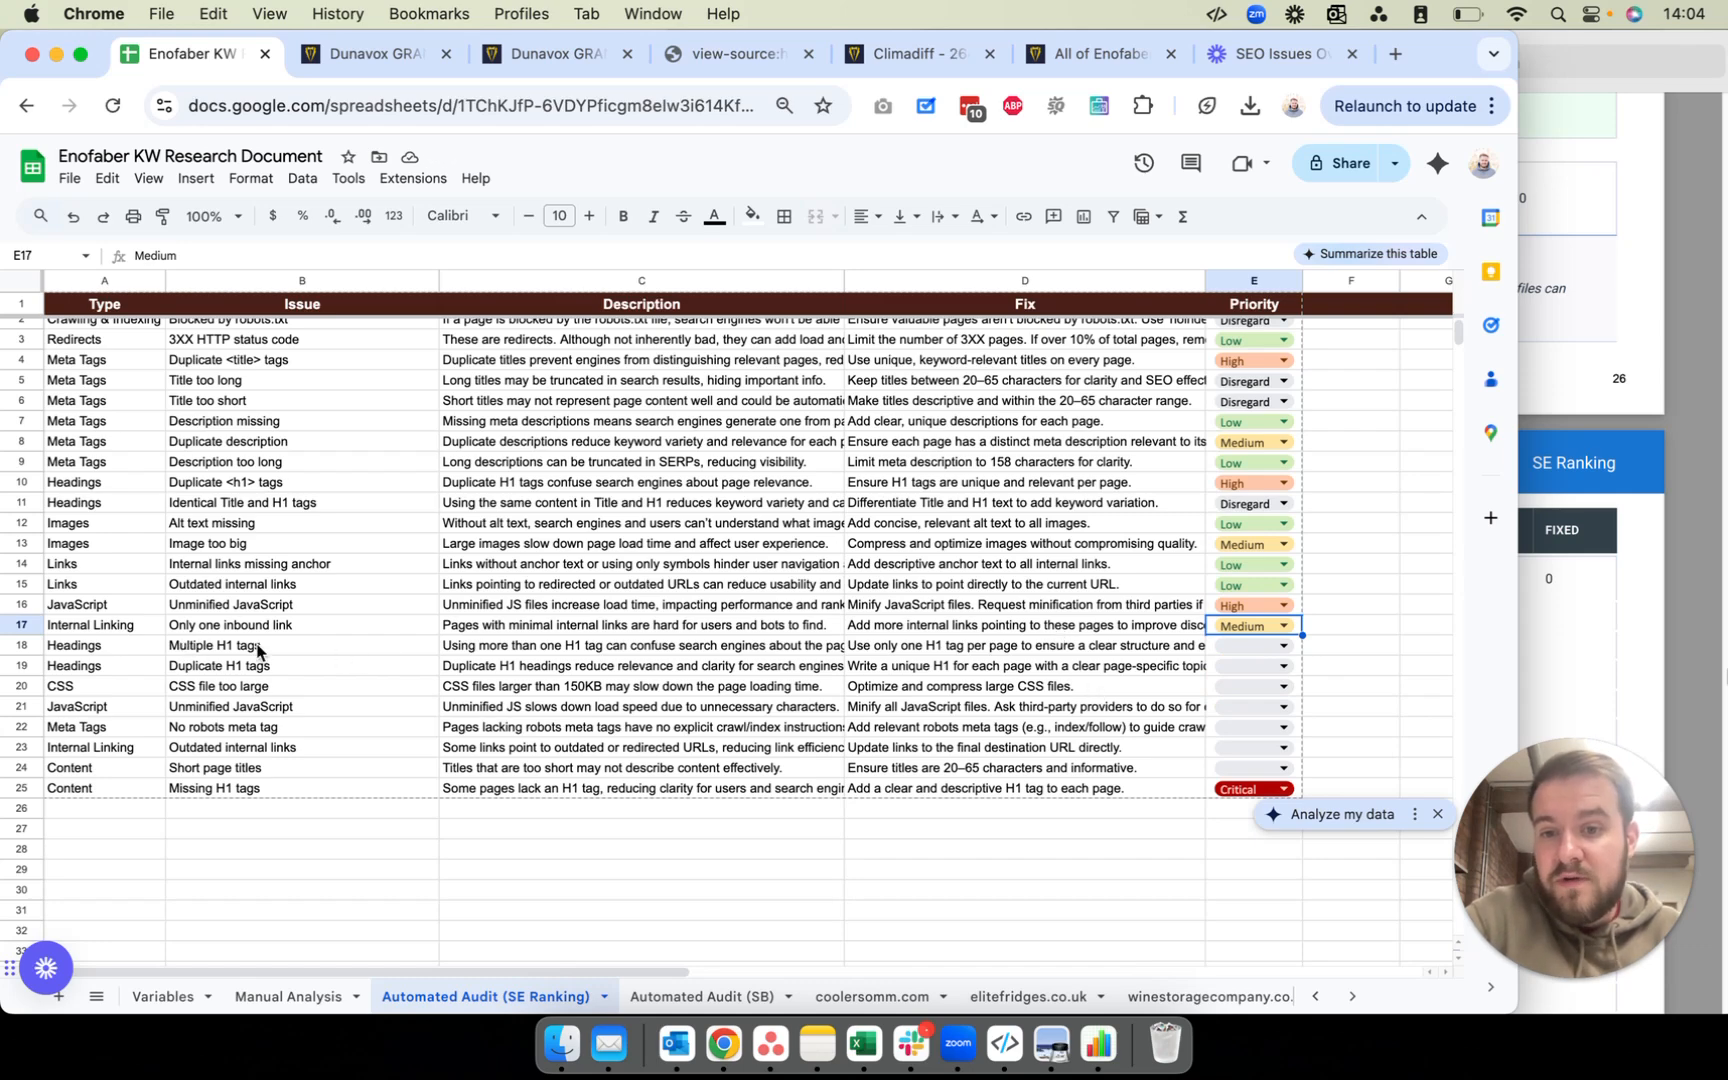
Step: Look through the audit PDF's CSS and Links sections, search the document for "h1" and clear the search
left_click(1615, 536)
scroll(1400, 602, "up", 5)
scroll(1403, 605, "down", 10)
scroll(1403, 608, "down", 15)
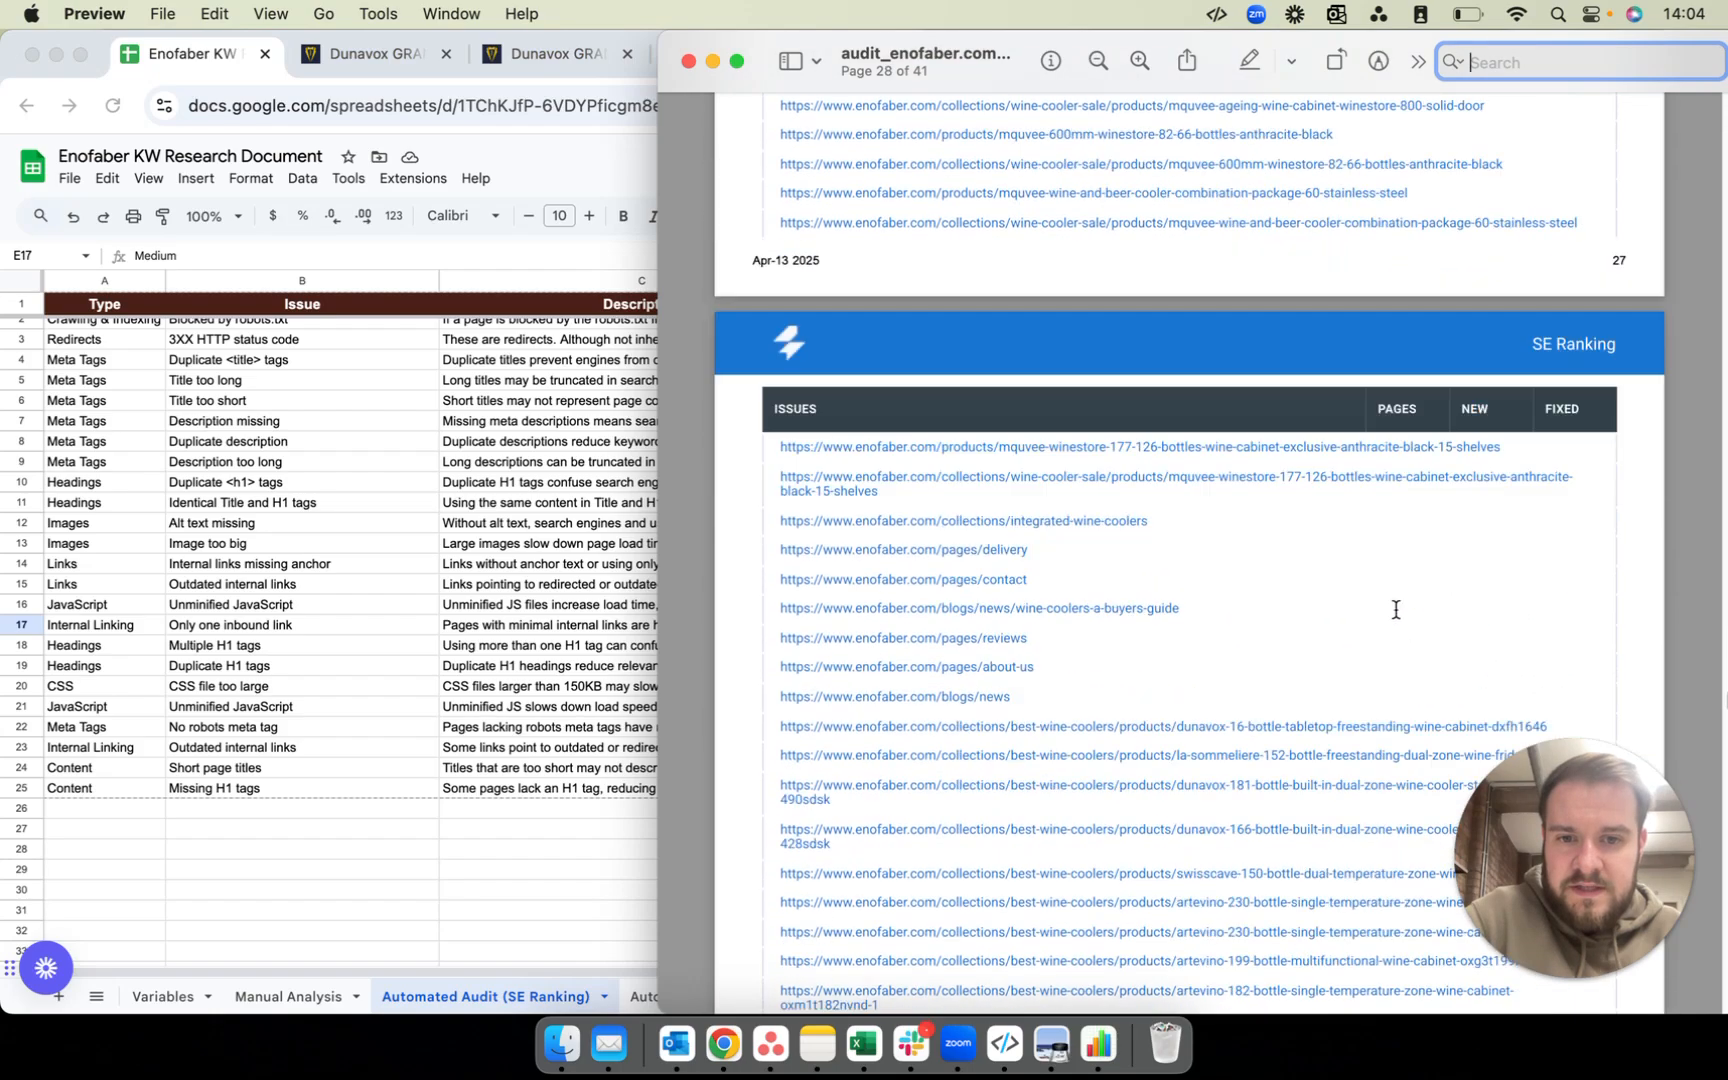
scroll(1459, 393, "down", 10)
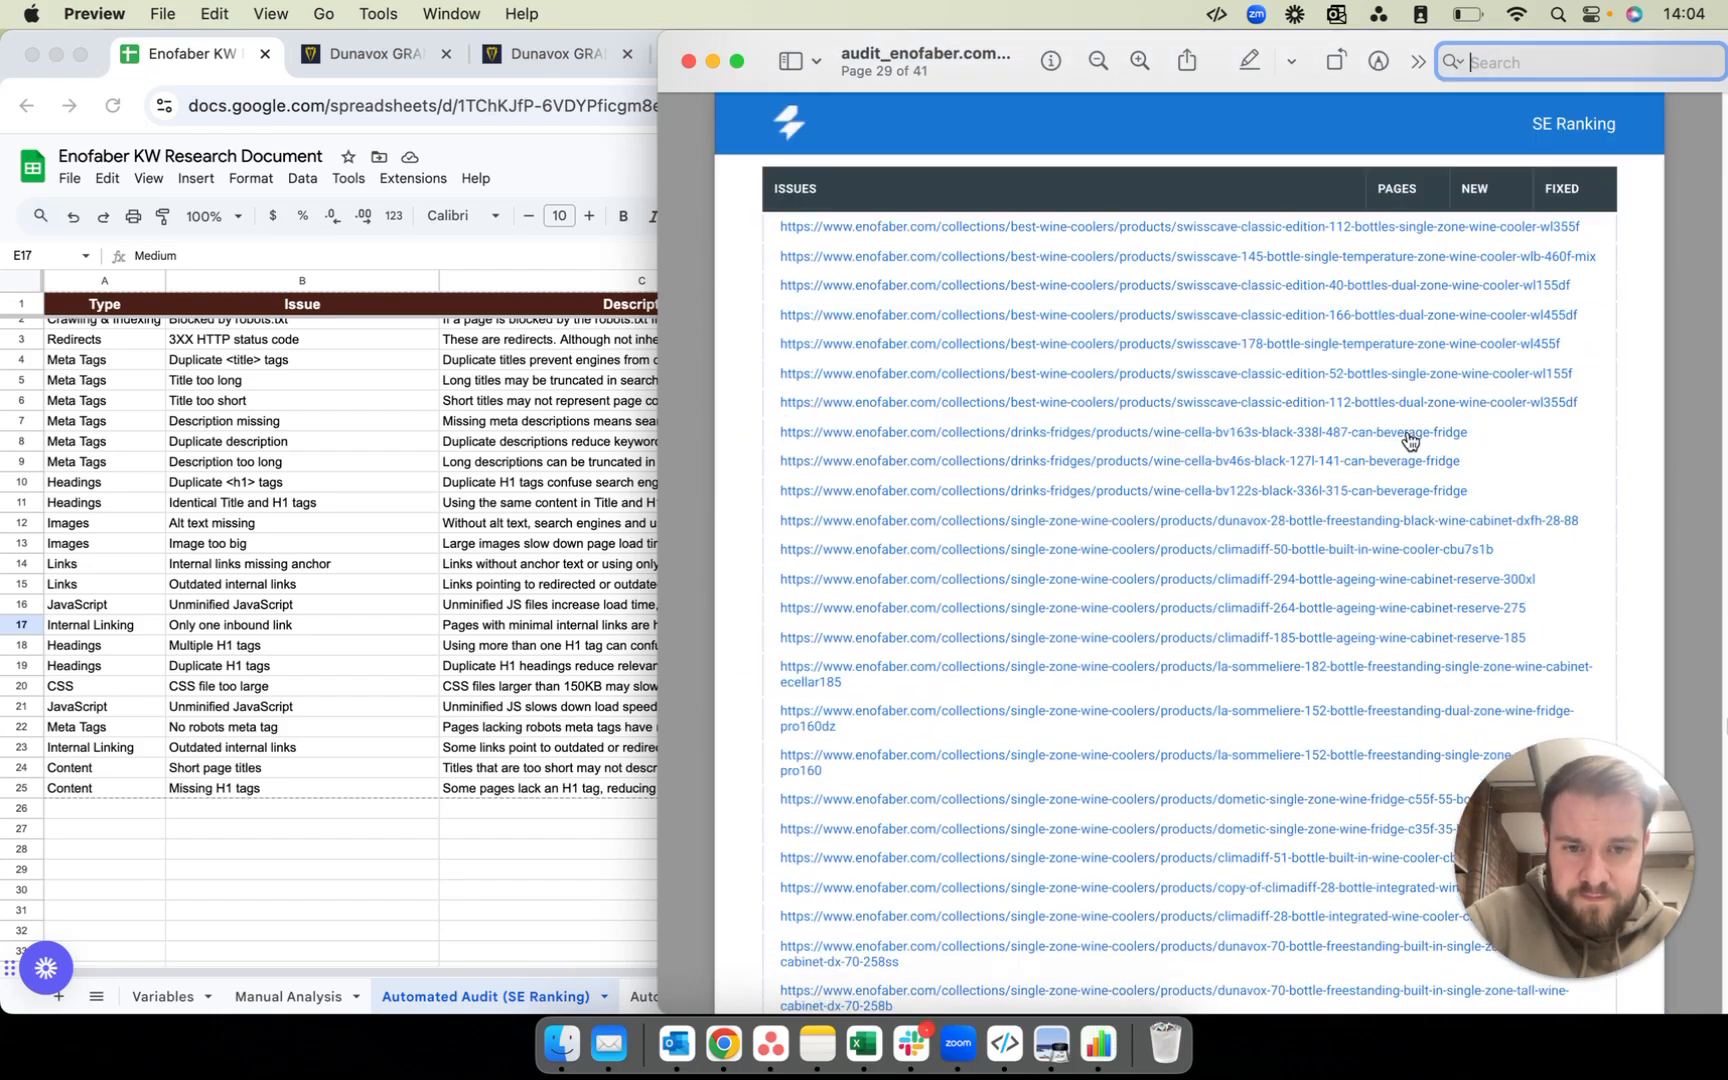
scroll(1383, 661, "down", 15)
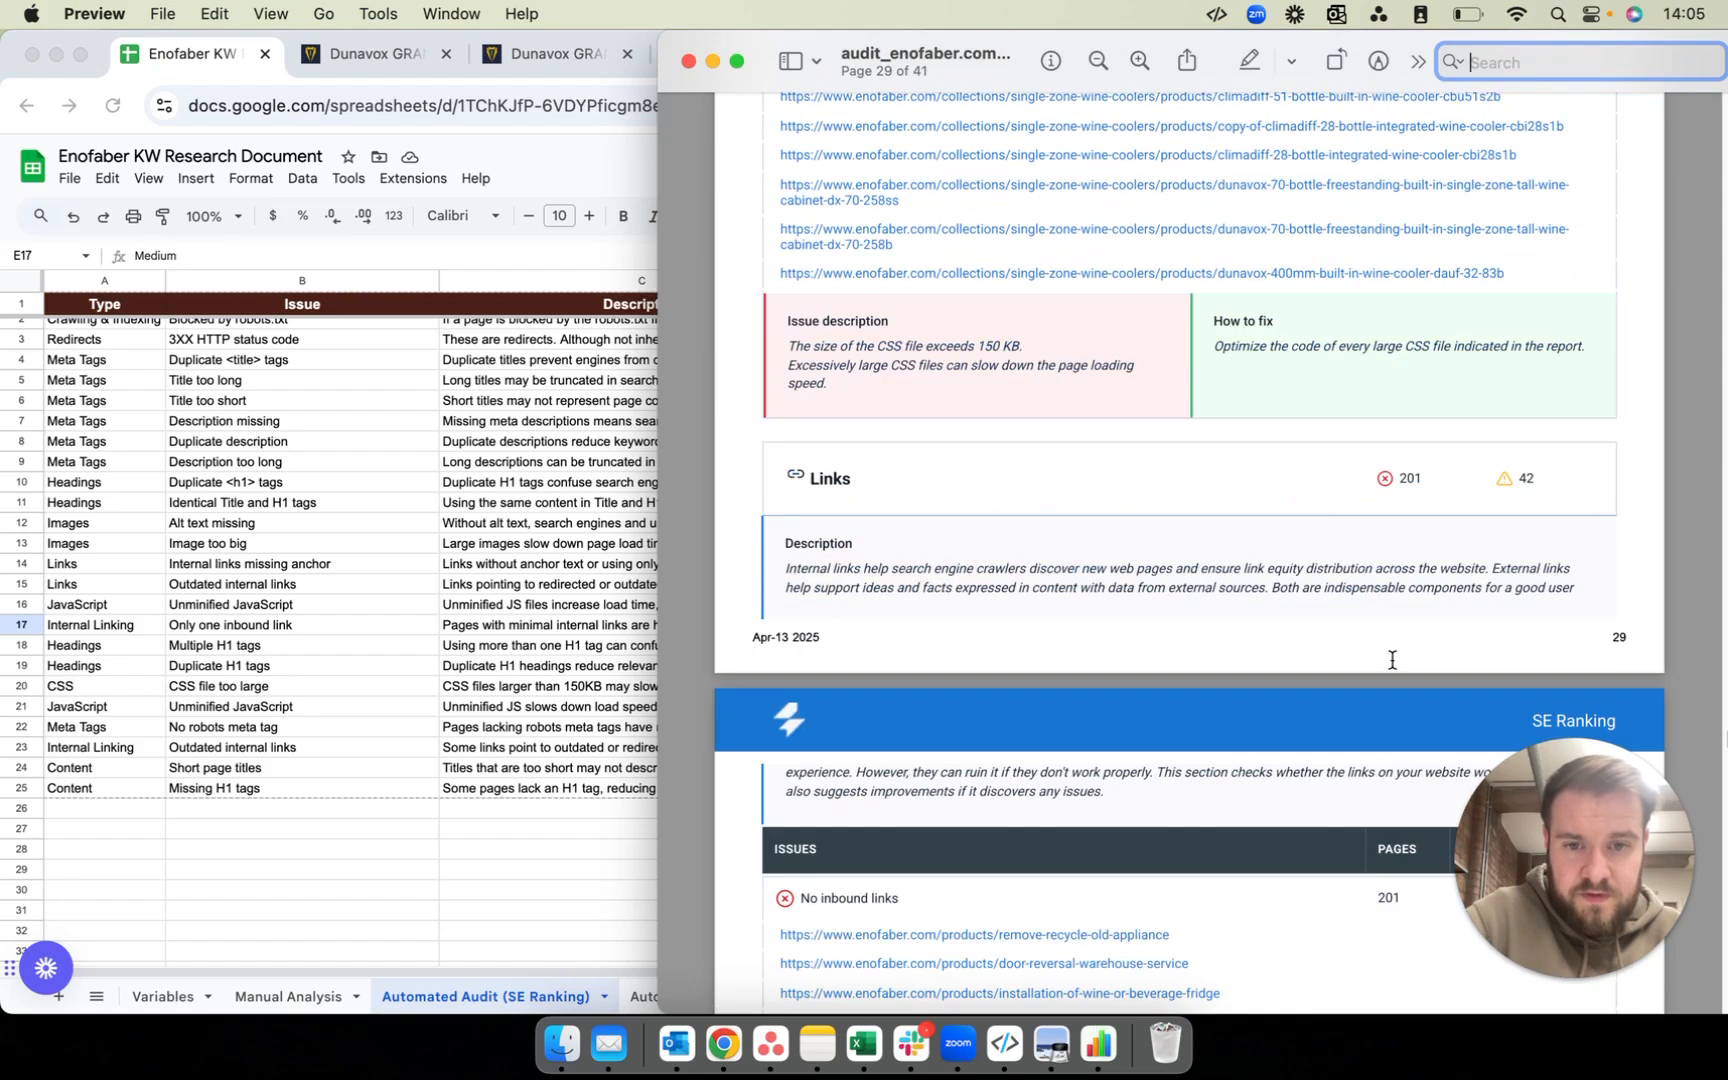
scroll(1383, 661, "down", 15)
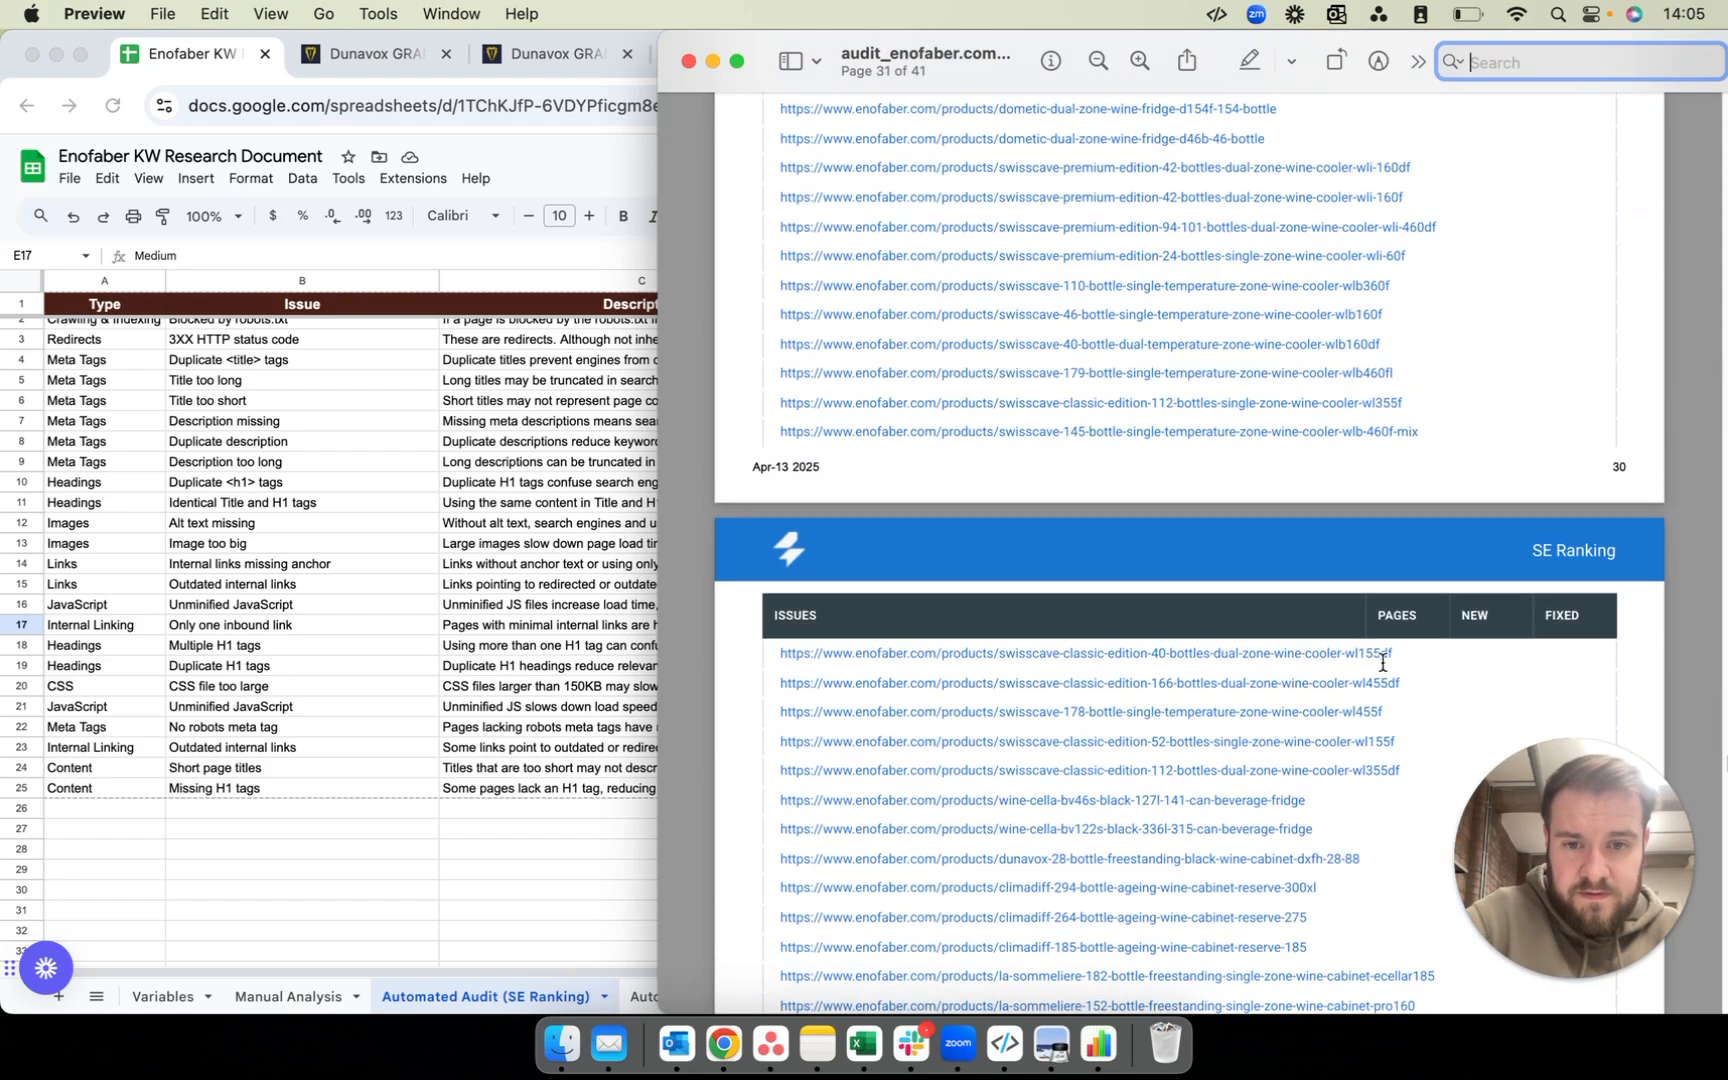
scroll(1380, 664, "down", 15)
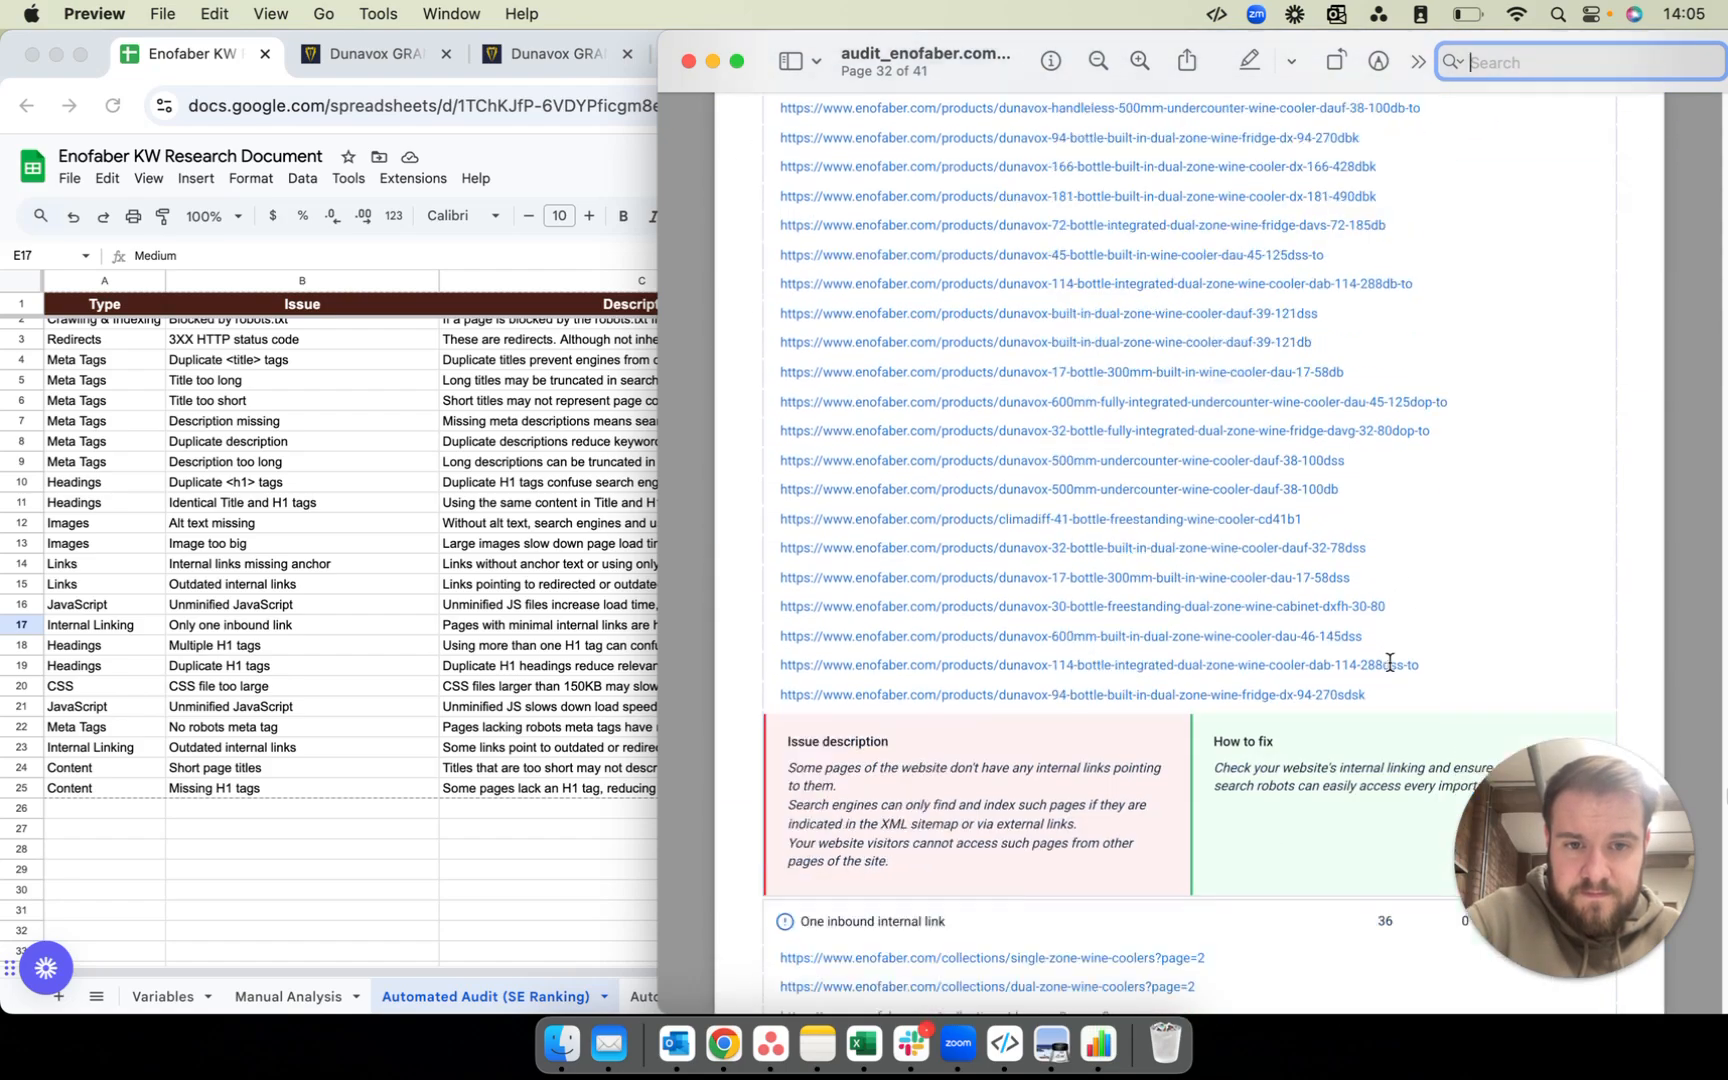
scroll(1353, 577, "down", 5)
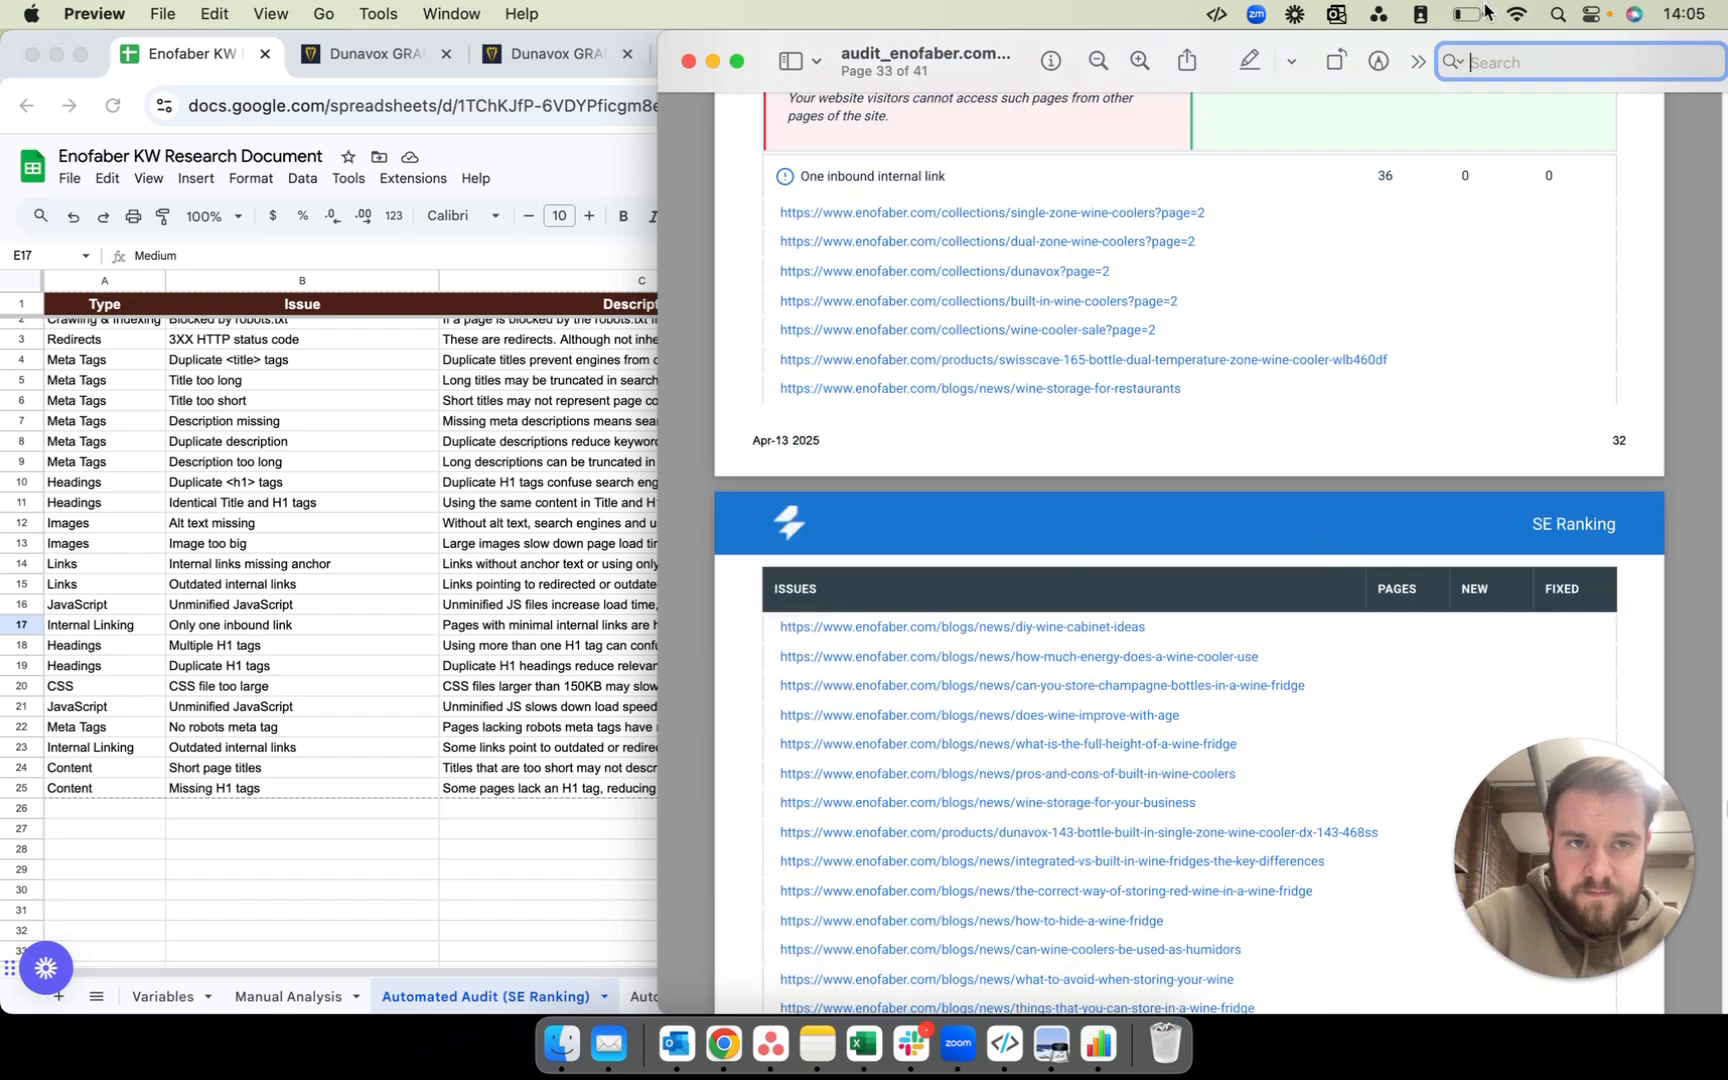
type("h1")
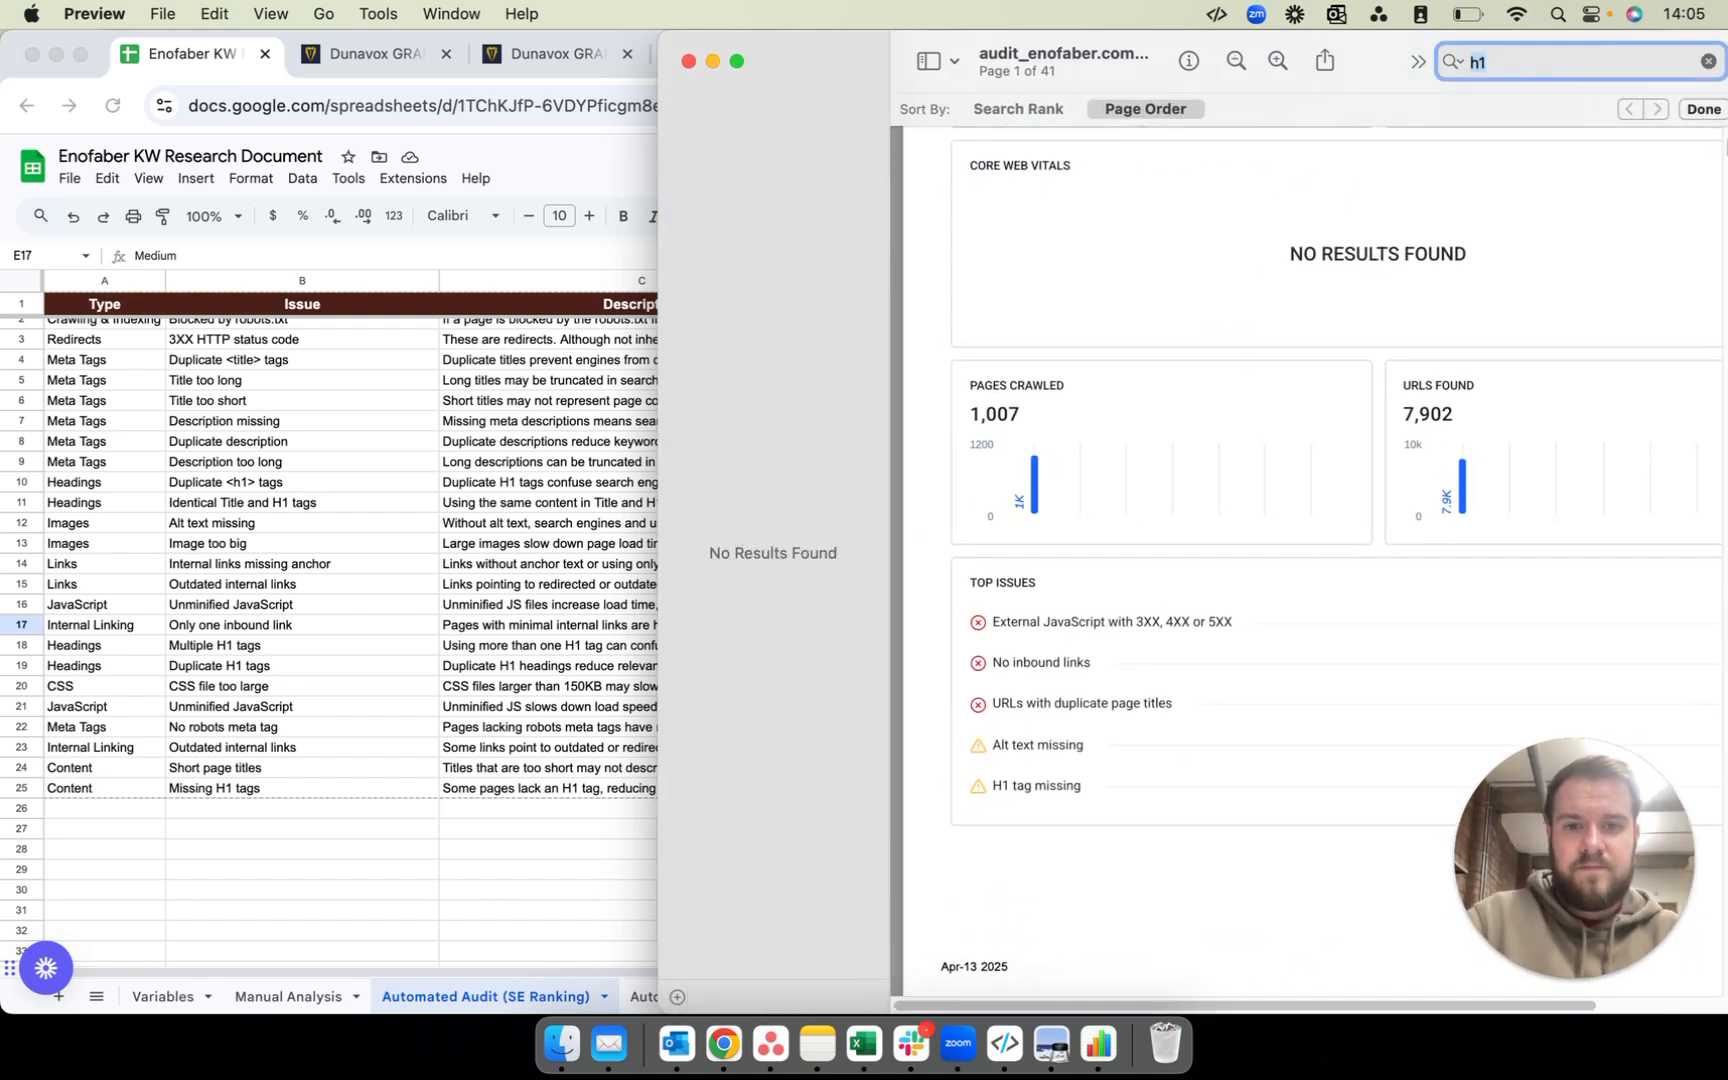
left_click(1706, 62)
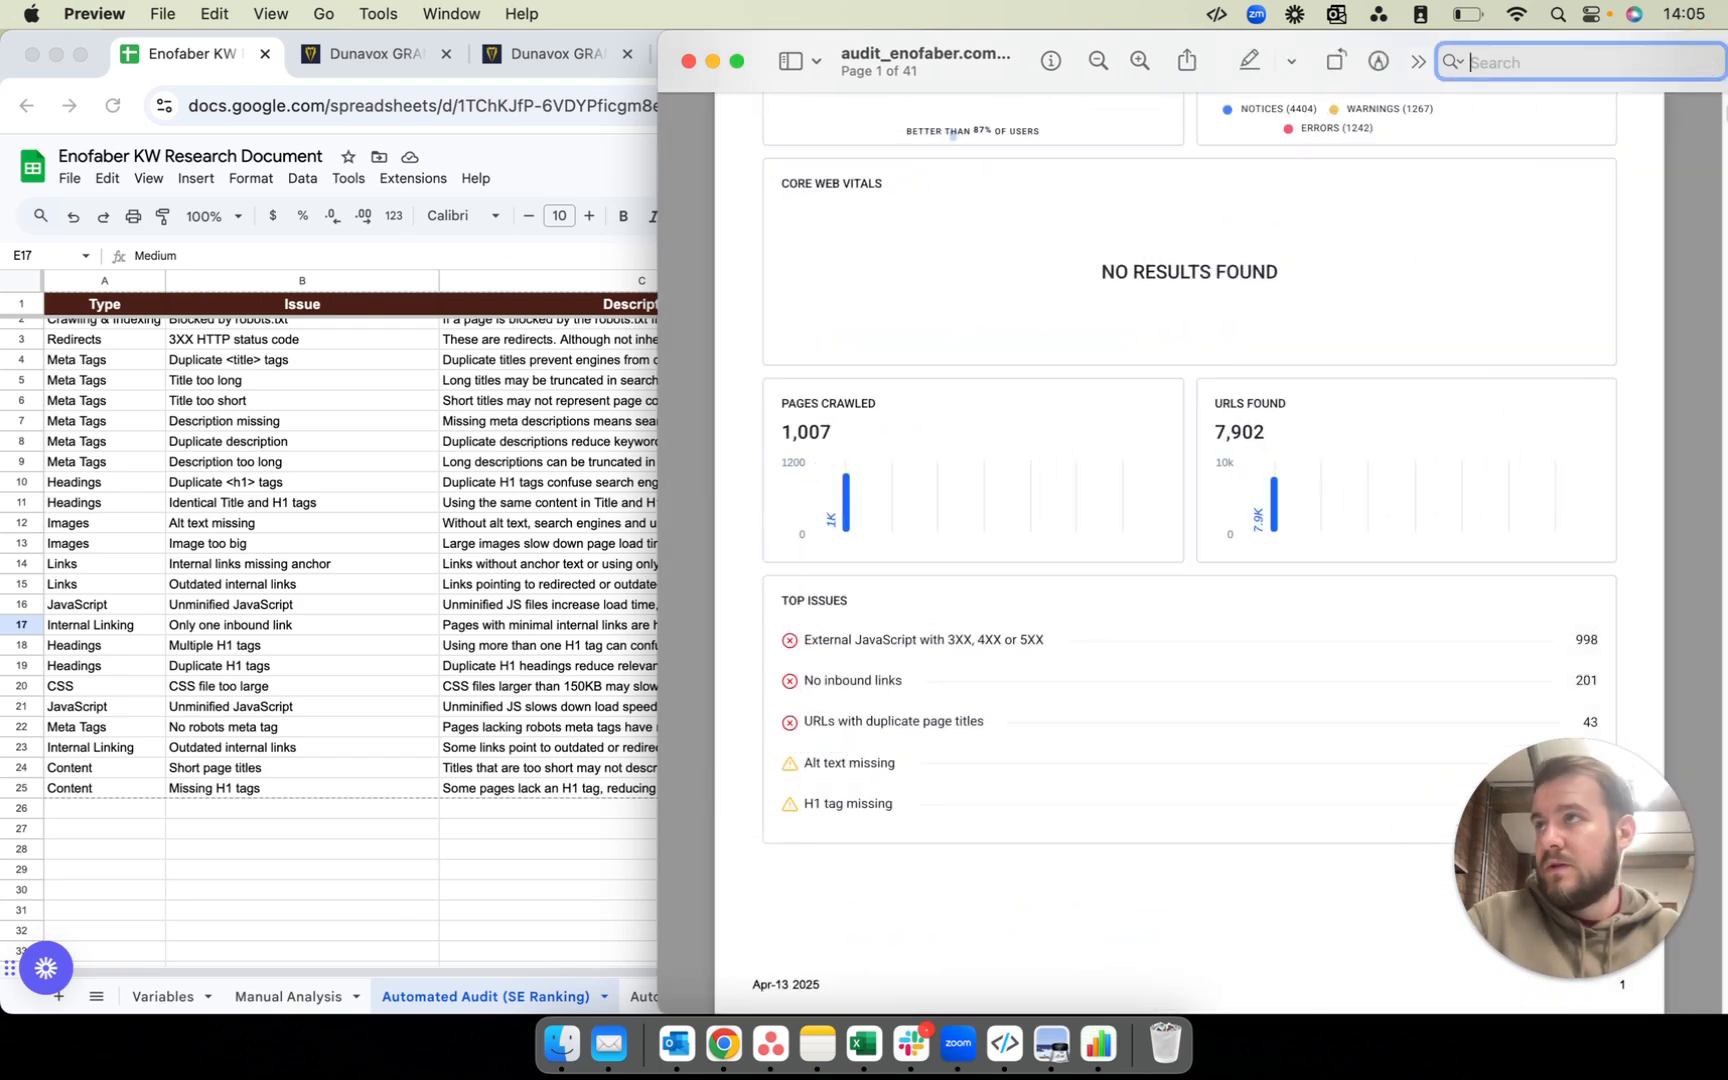
Step: Examine all three result pages of the "Duplicate H1" issue in the online SE Ranking report
left_click_drag(420, 345, 693, 62)
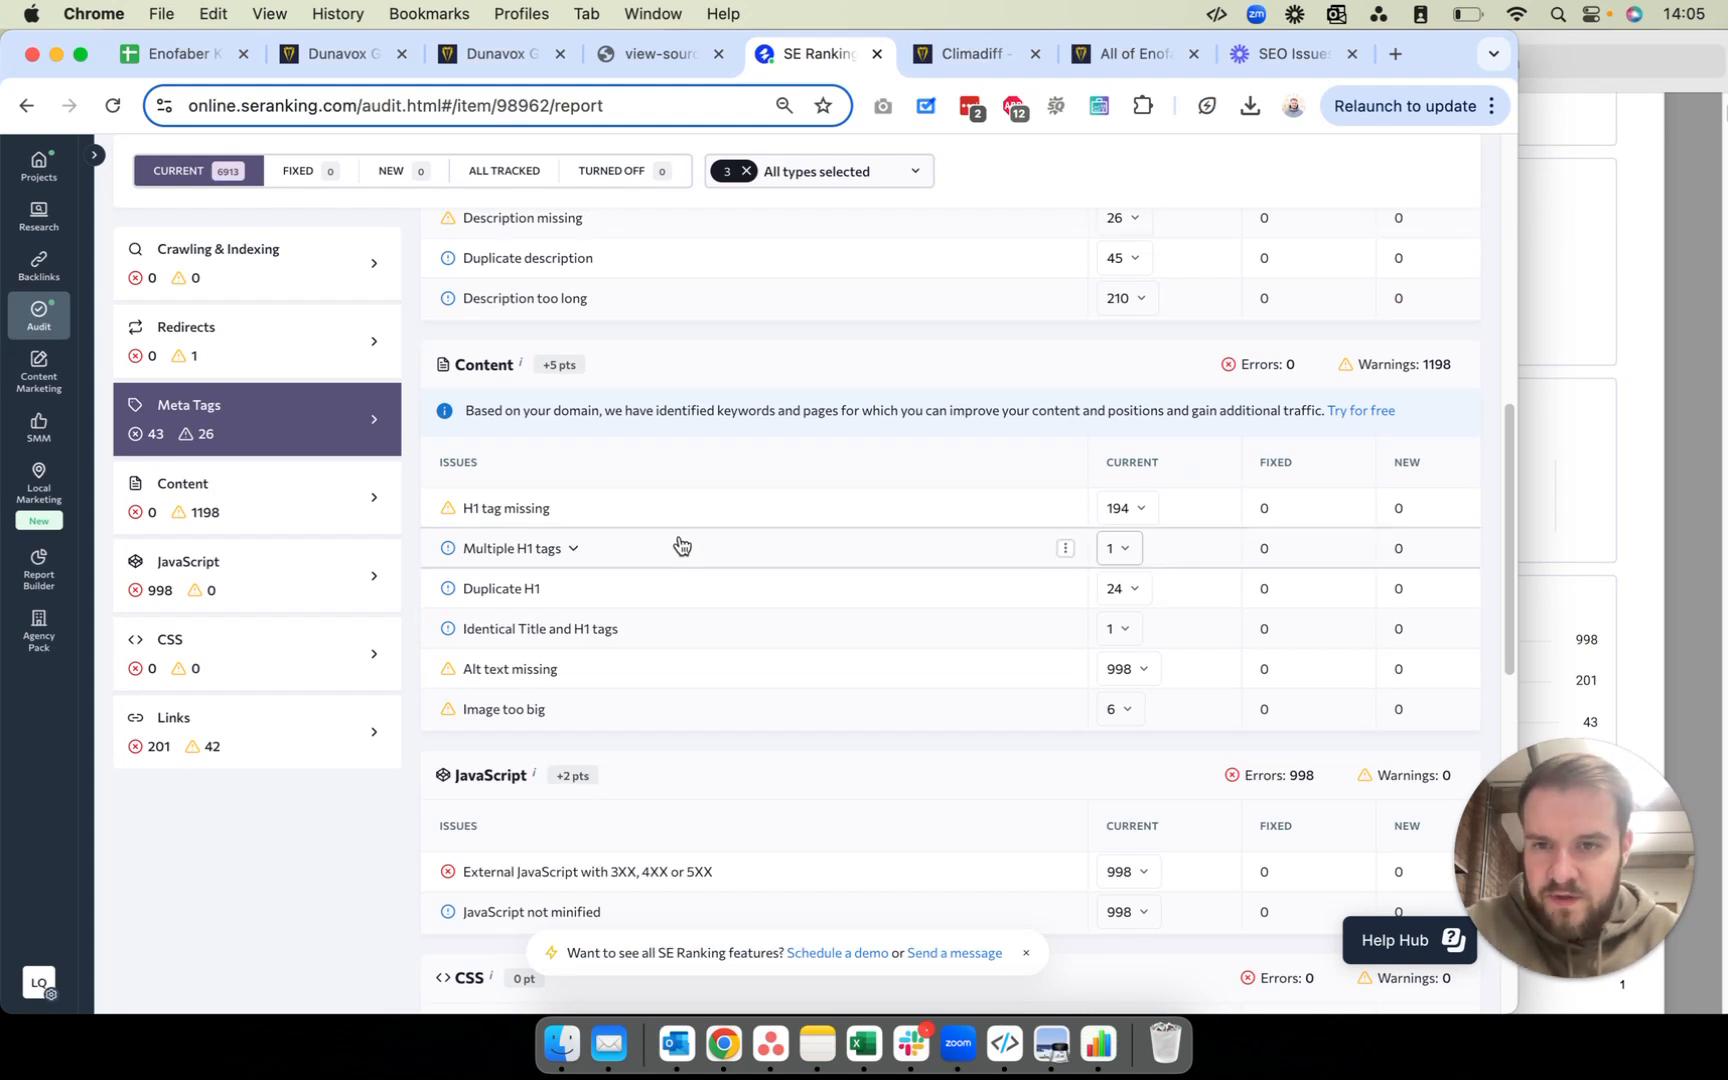
left_click(1131, 594)
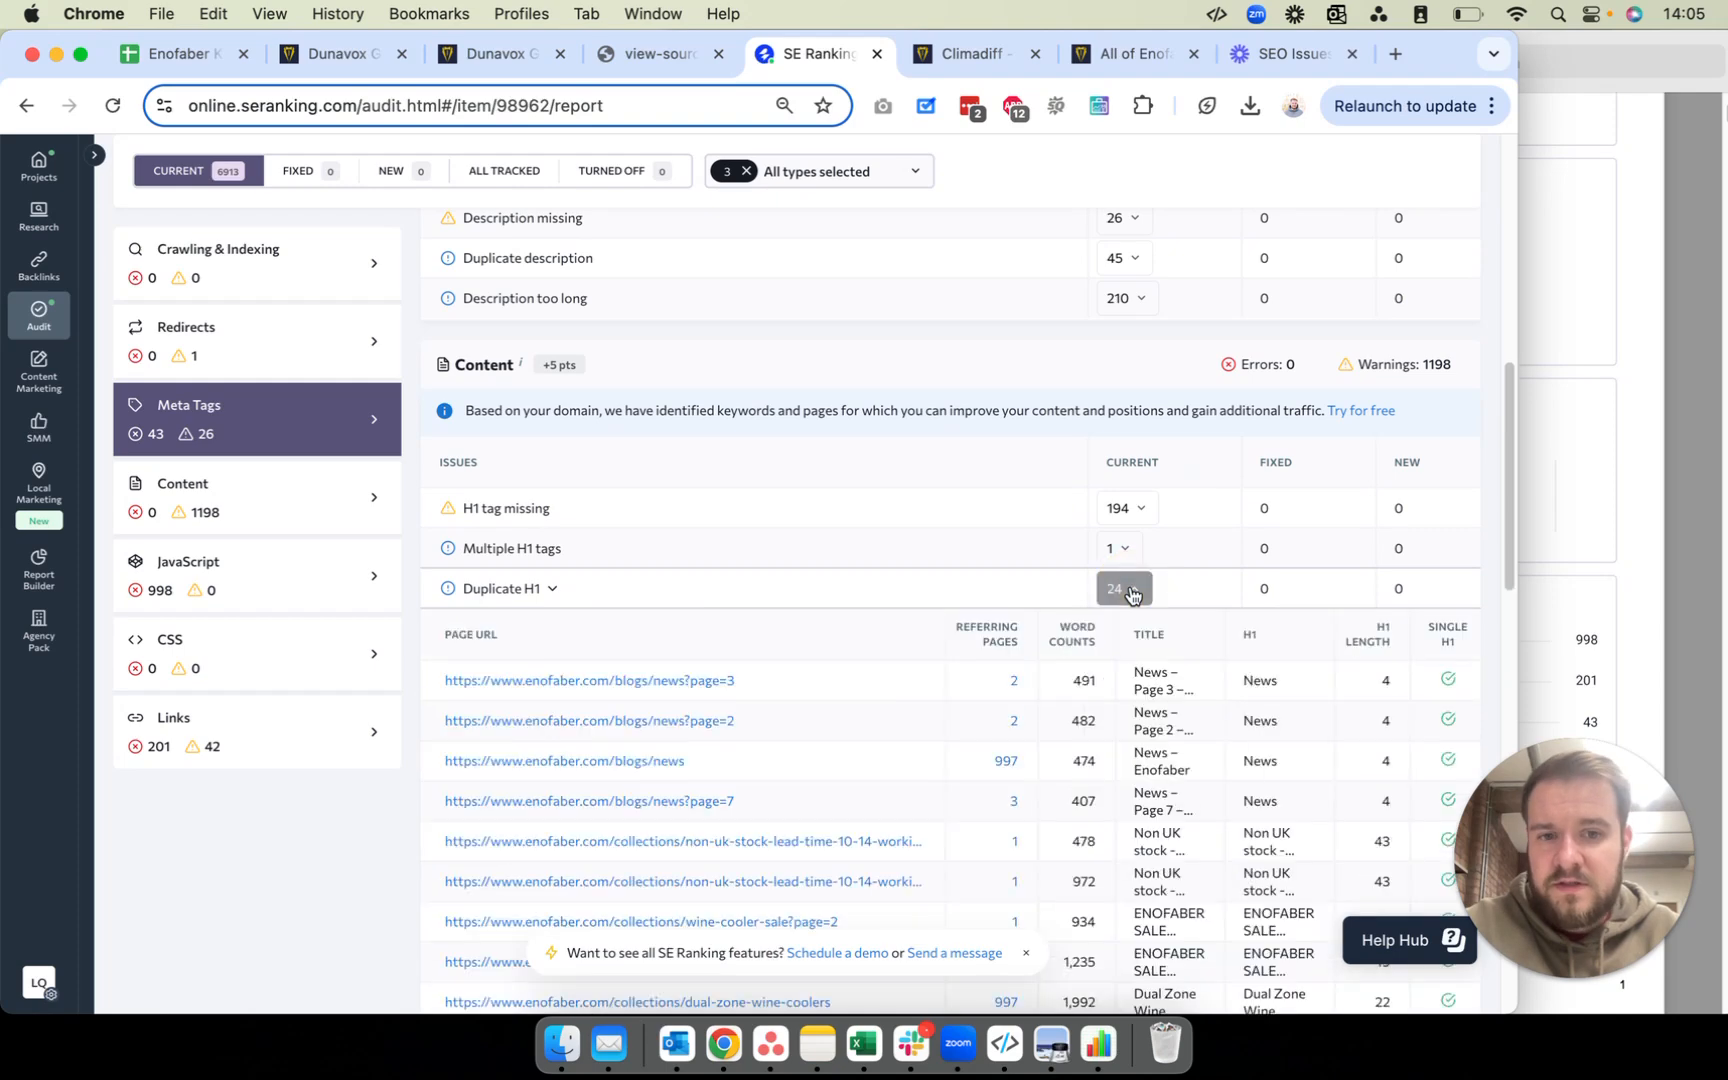
scroll(1122, 597, "down", 2)
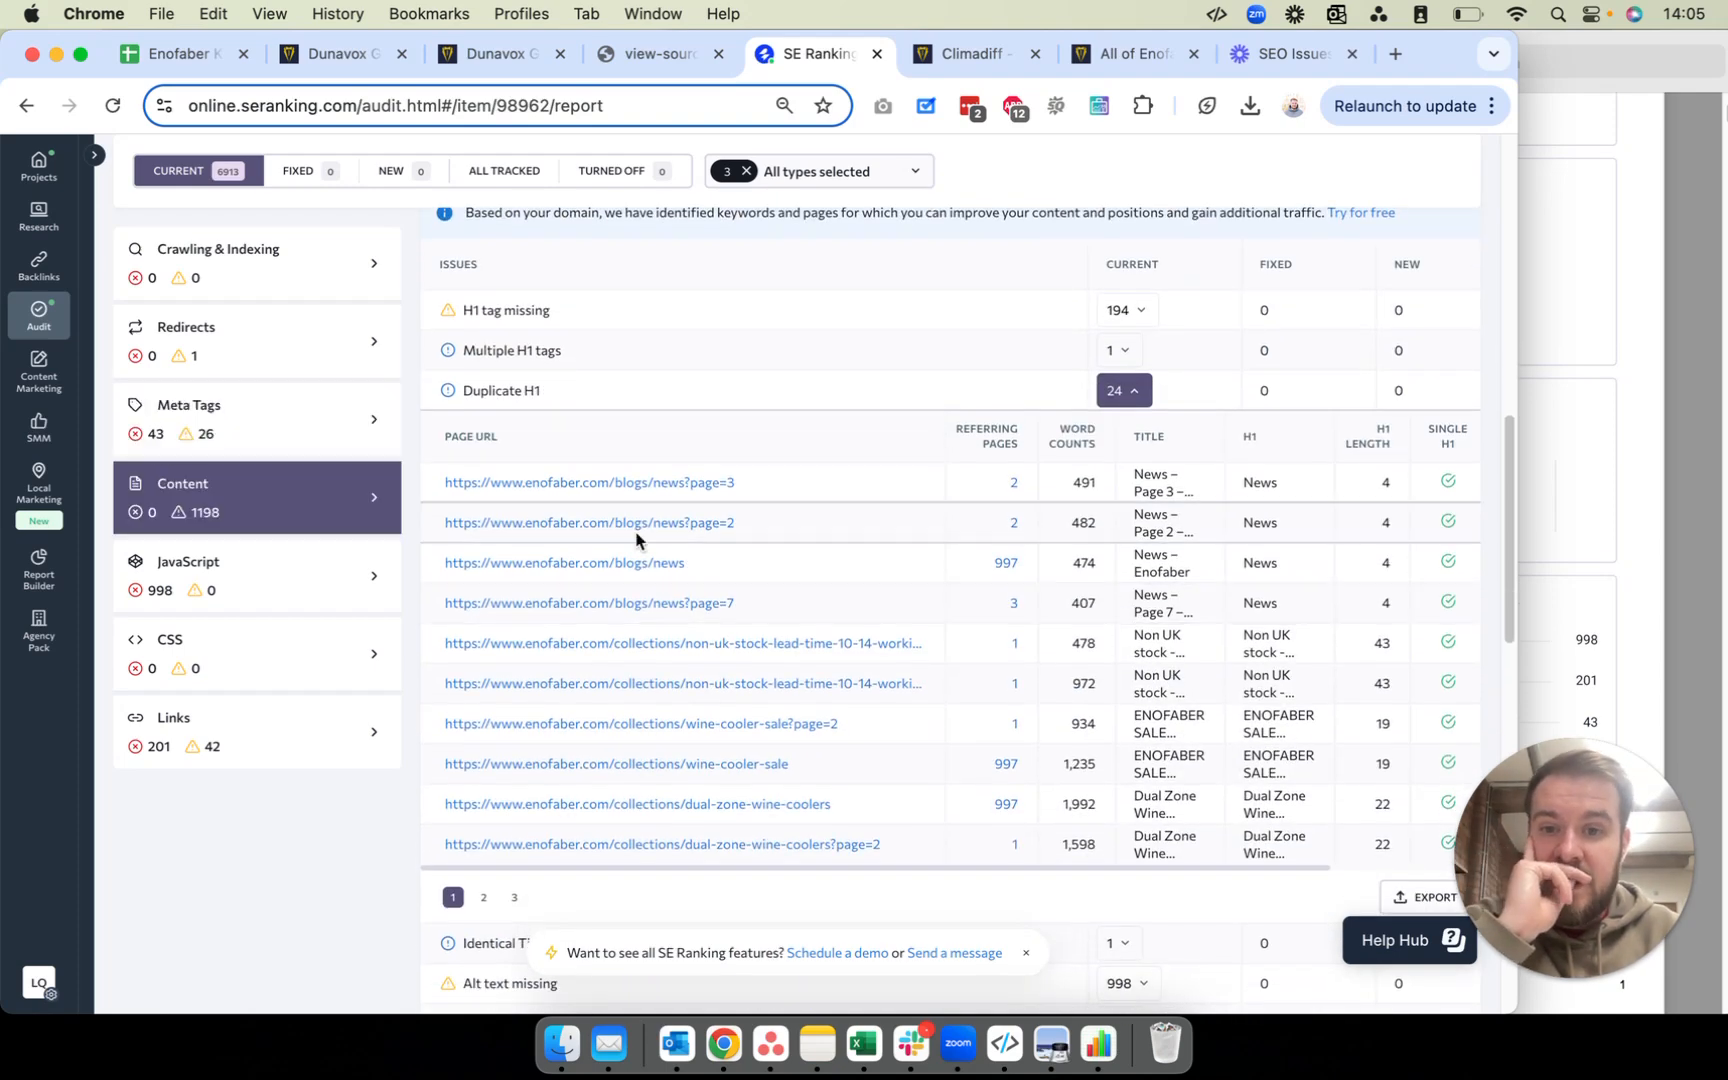
scroll(814, 617, "down", 5)
scroll(494, 494, "up", 3)
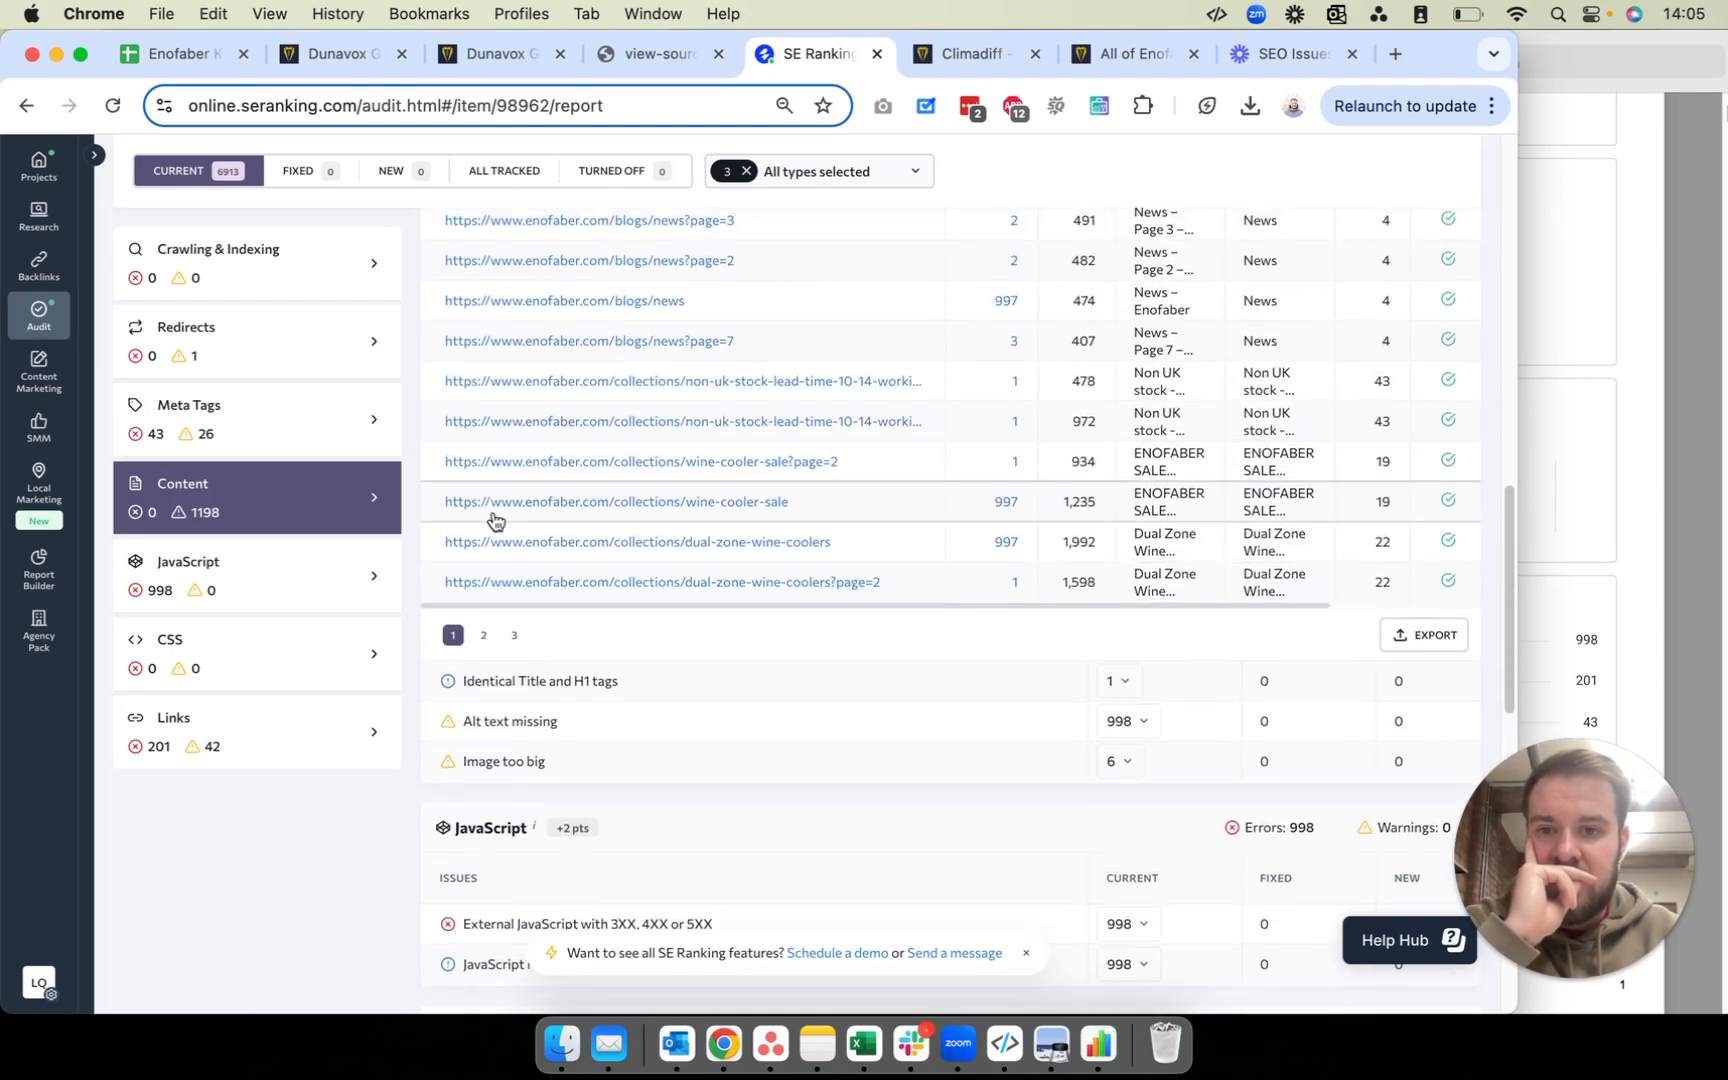
left_click(485, 689)
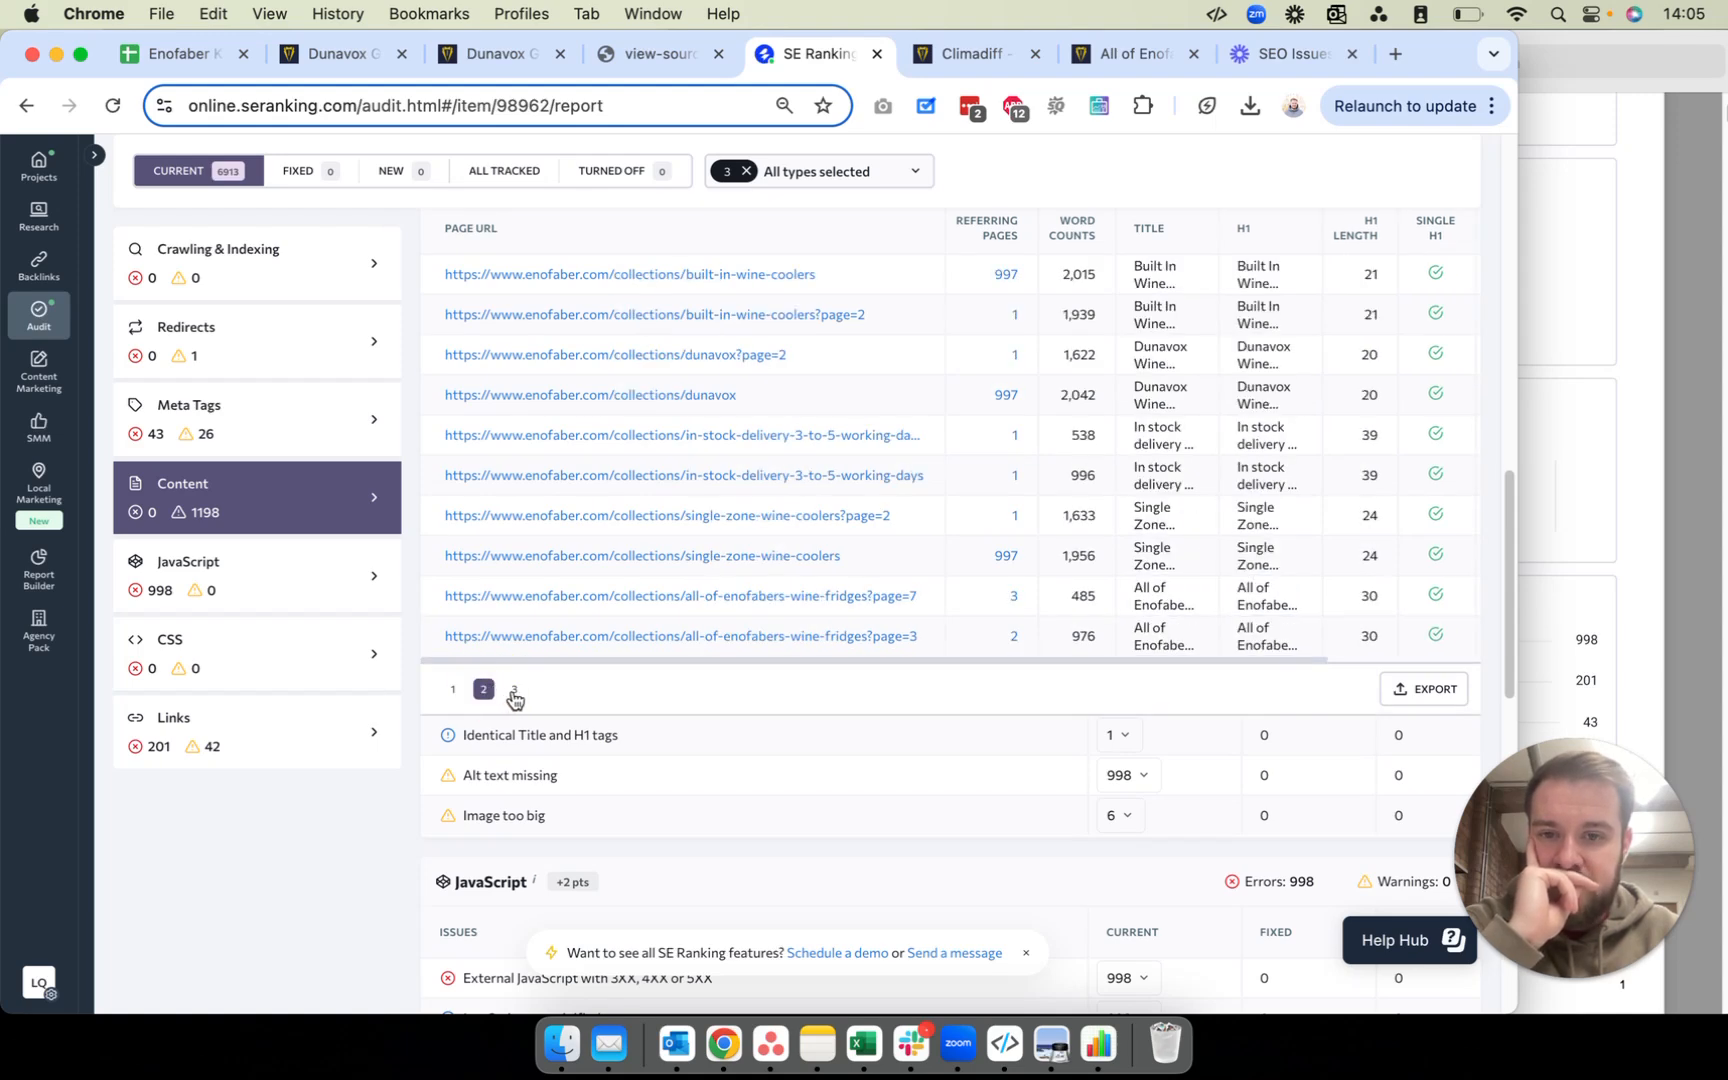
left_click(512, 690)
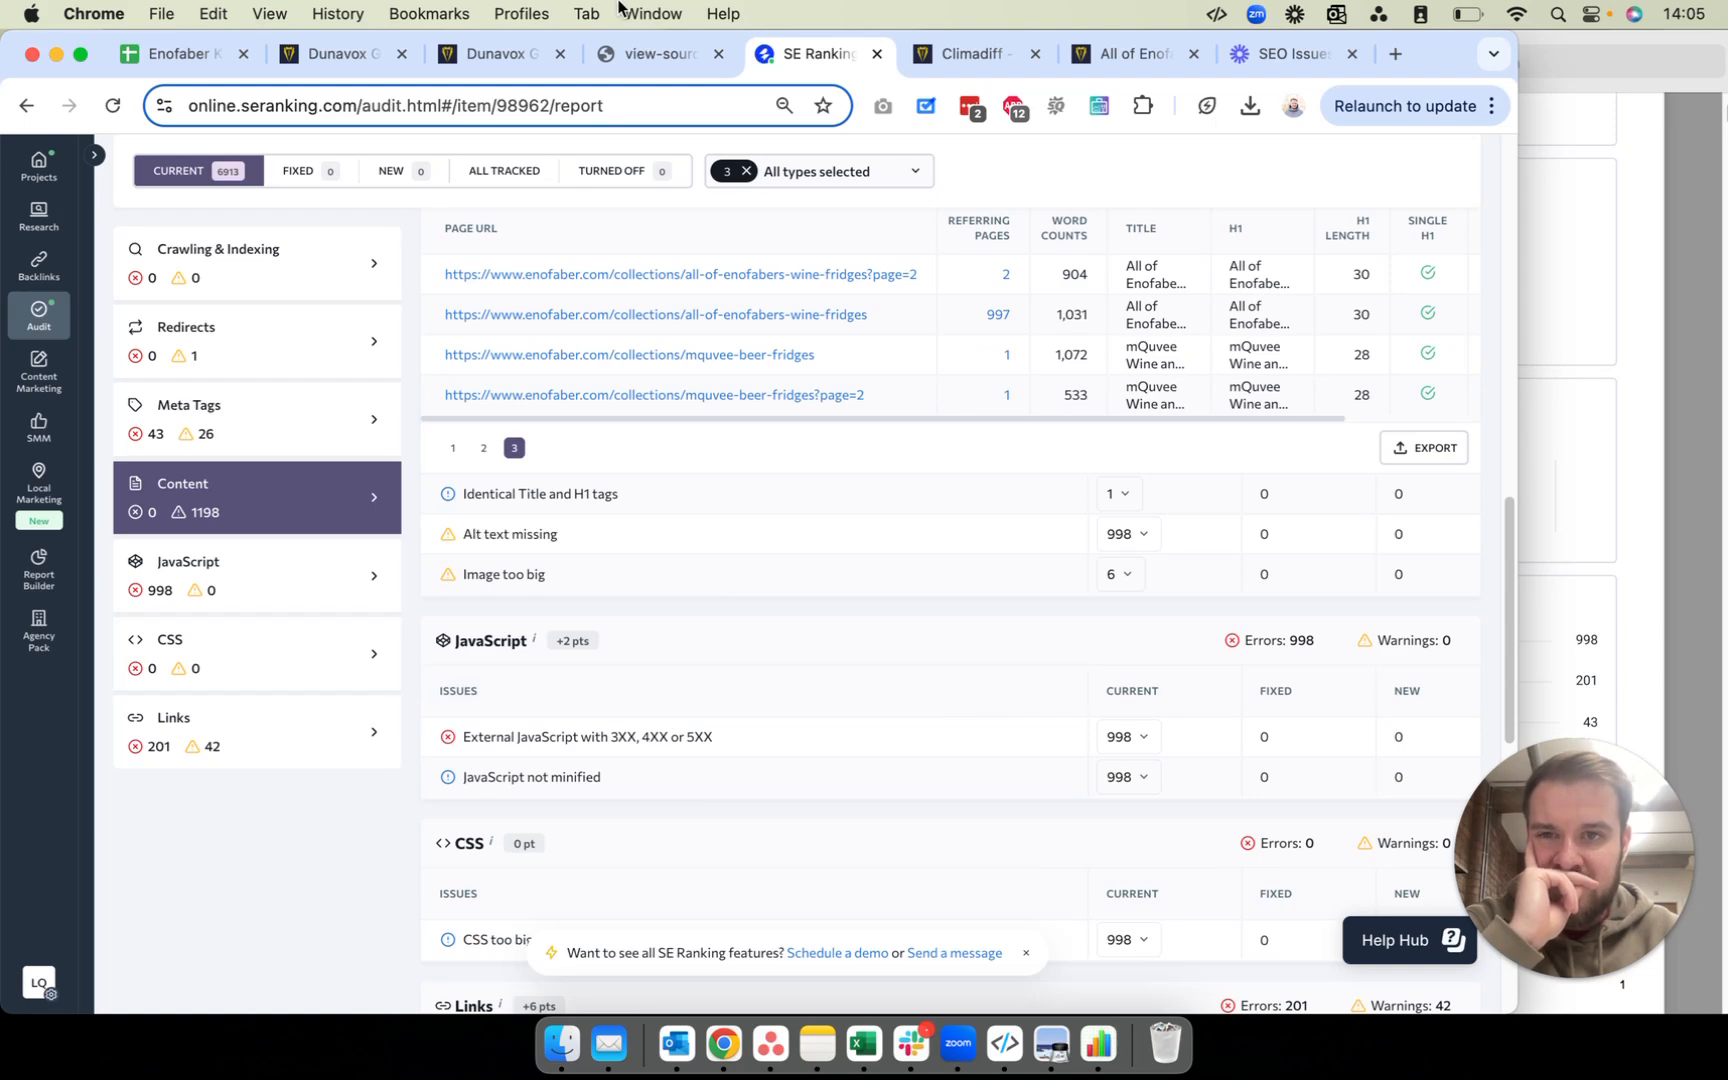
Step: Set the priority of "Multiple H1 tags" in row 18 of the research spreadsheet to High
left_click(165, 56)
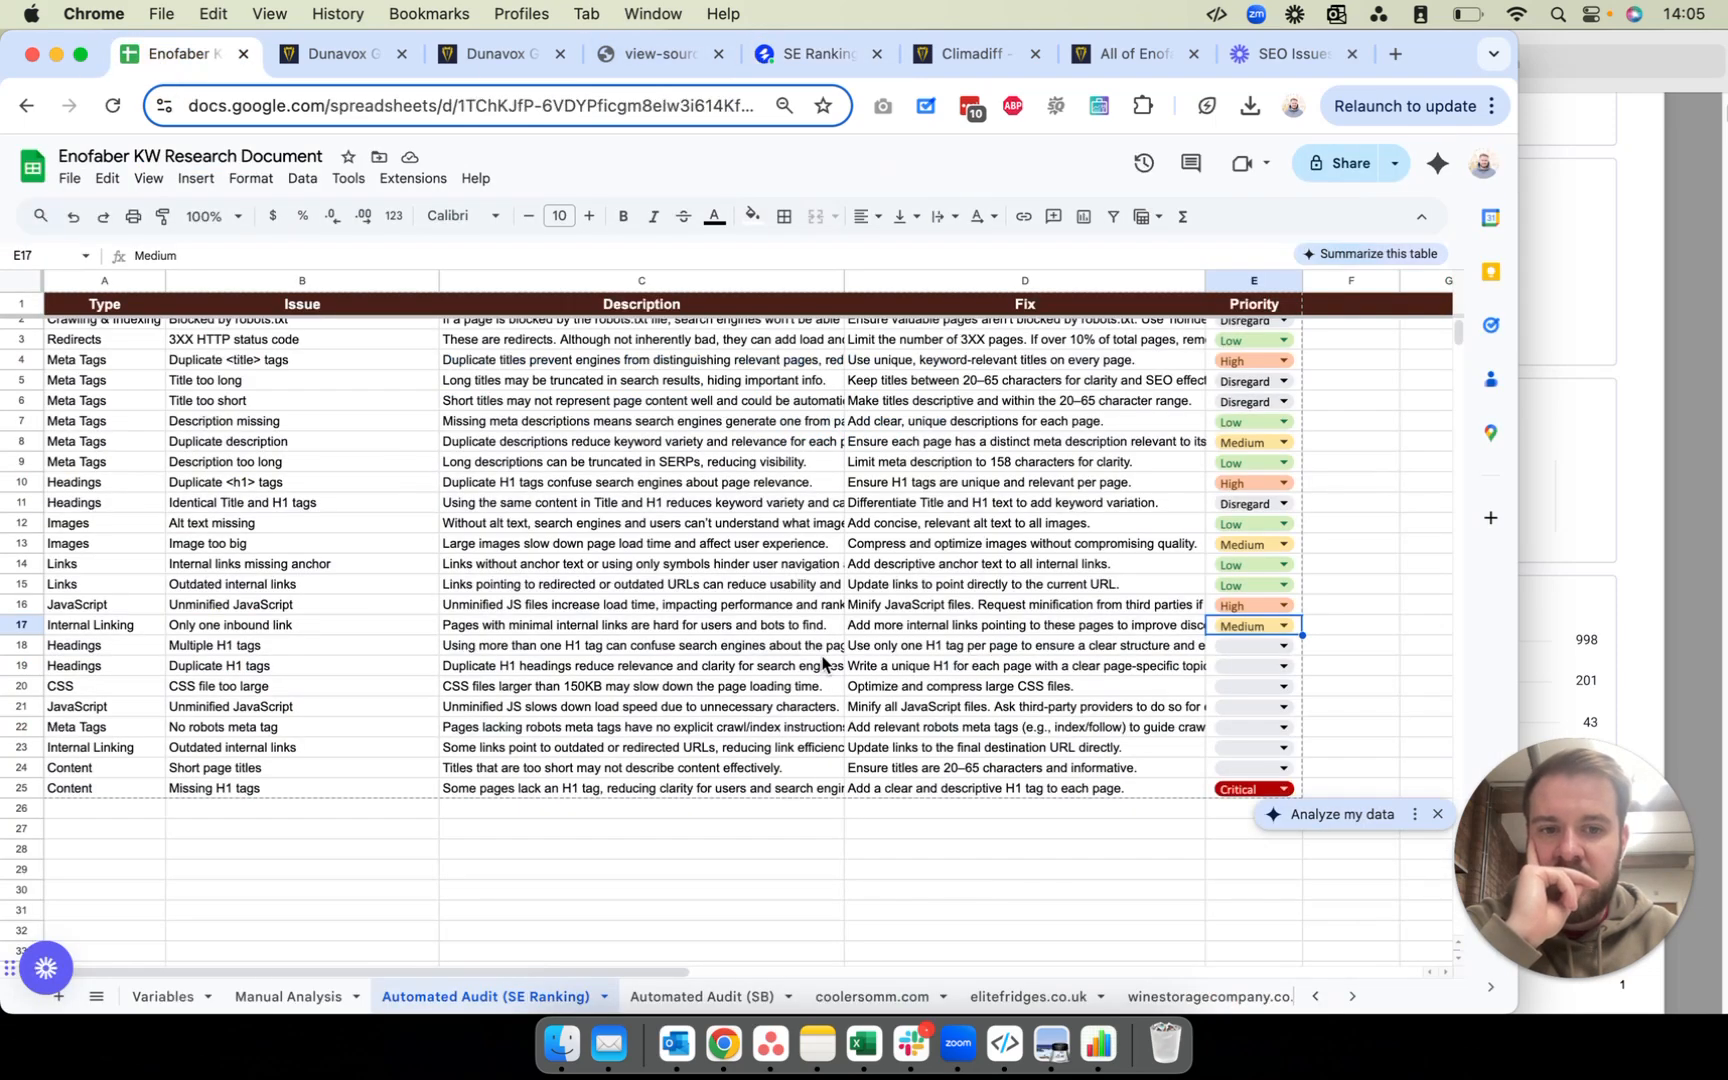
left_click(1246, 648)
left_click(1250, 648)
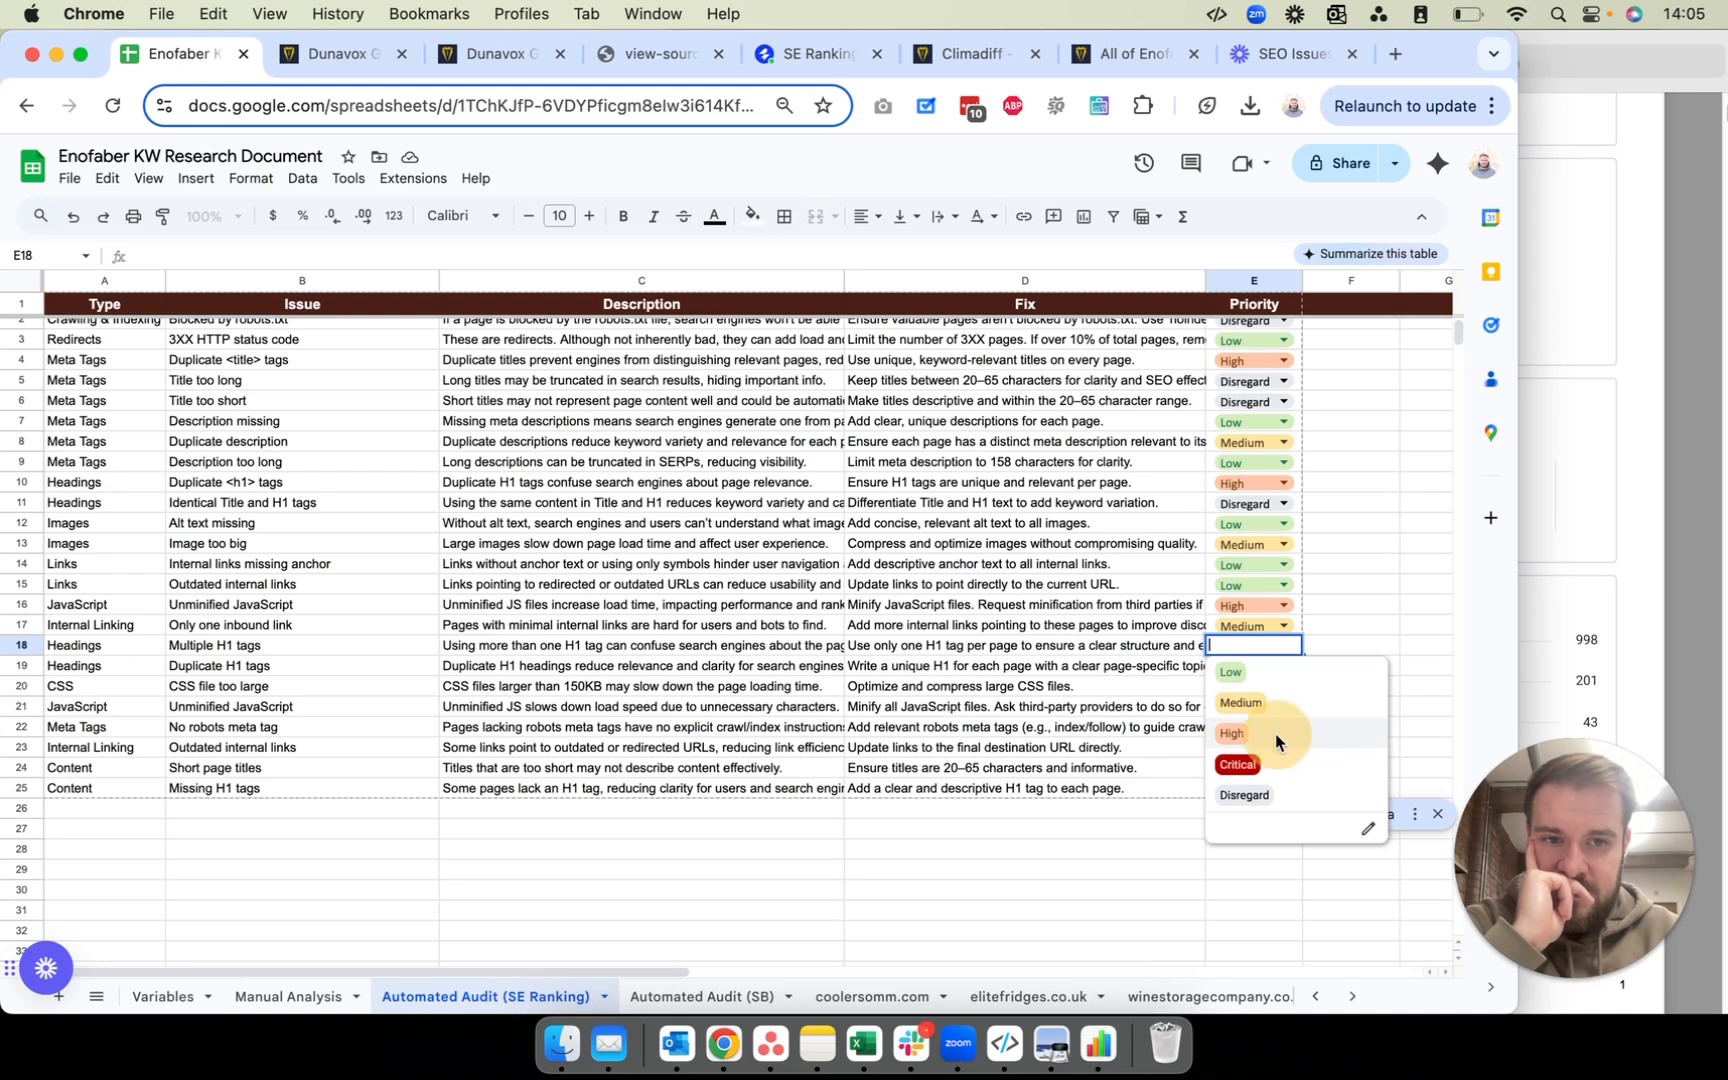
left_click(1270, 735)
left_click(1600, 532)
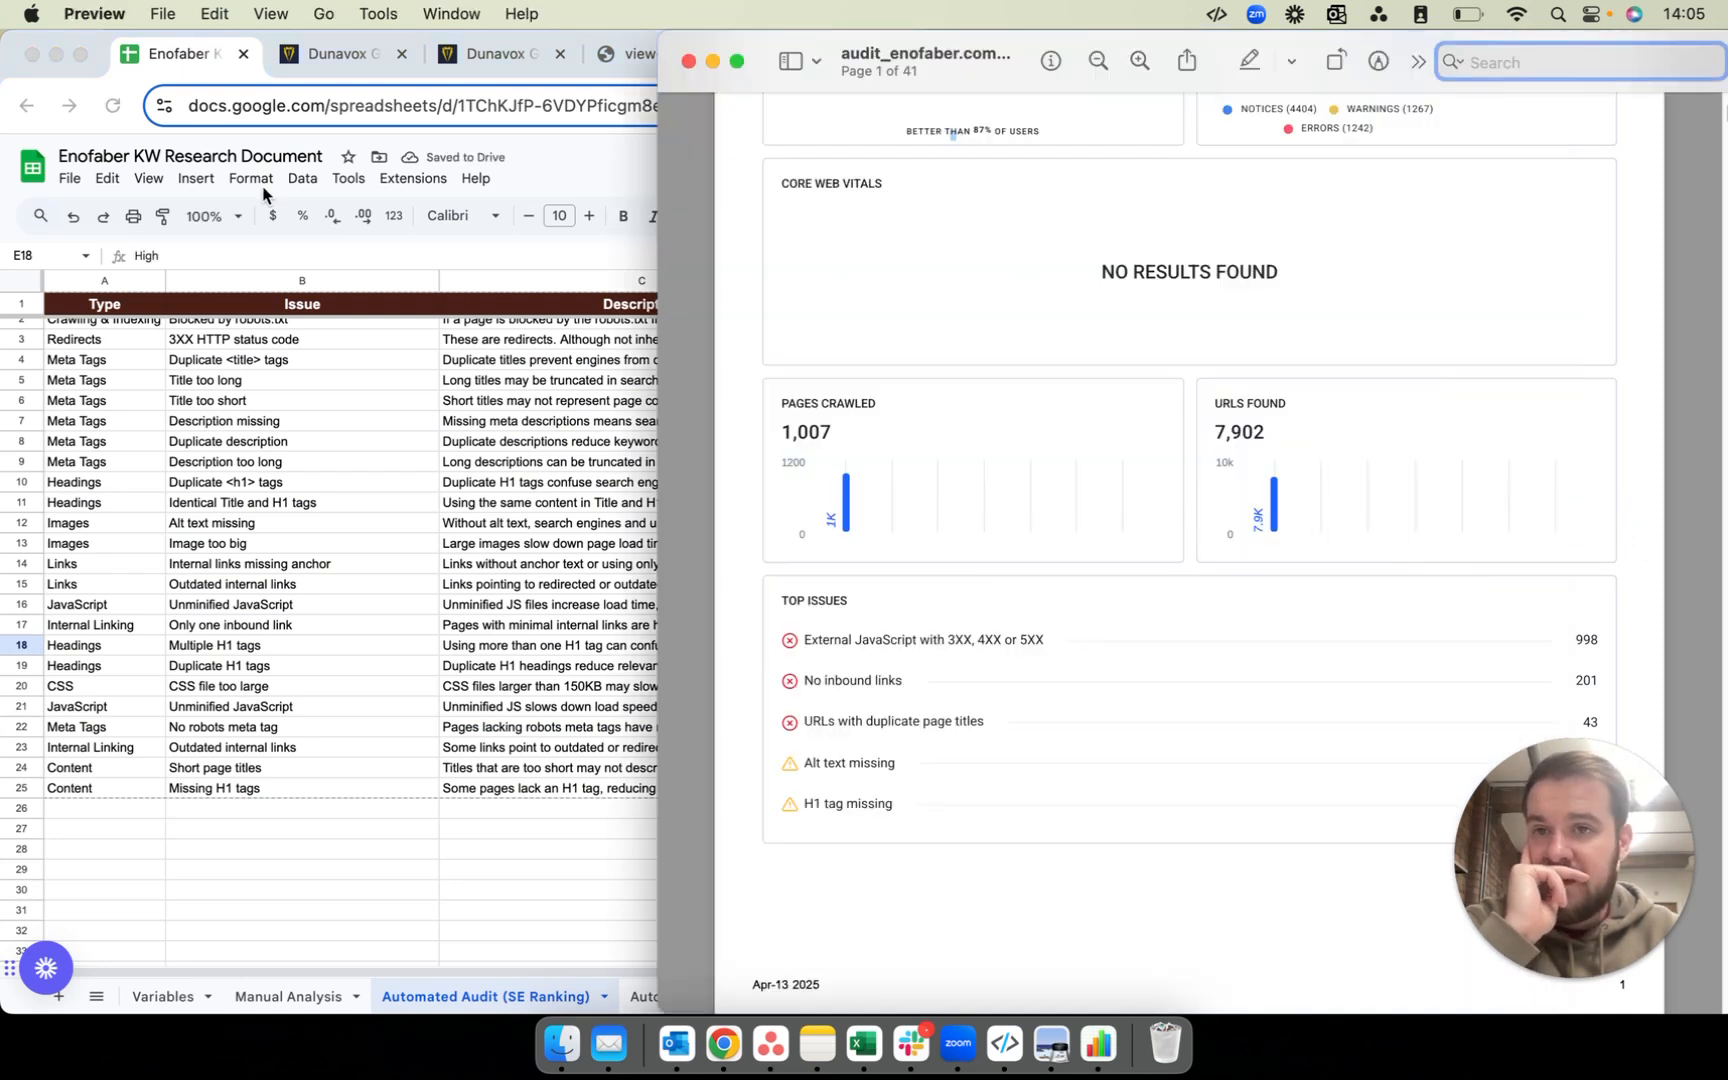
left_click(476, 216)
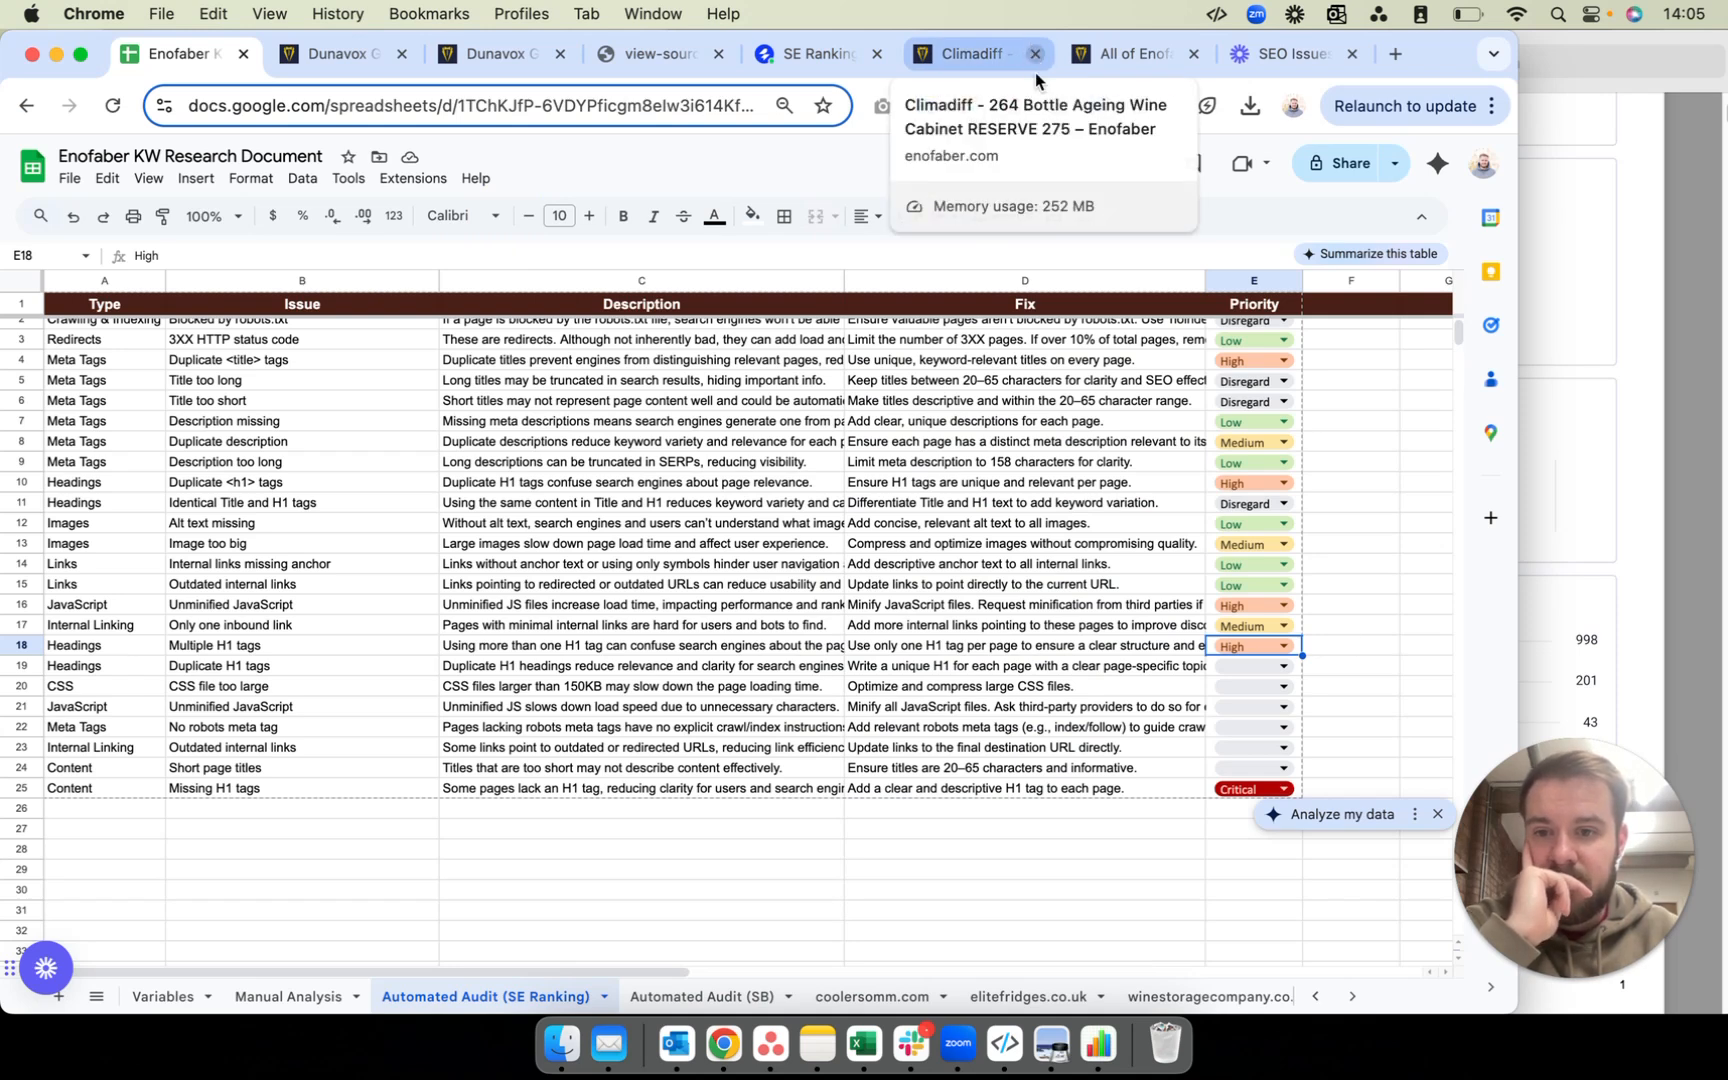
left_click(1340, 647)
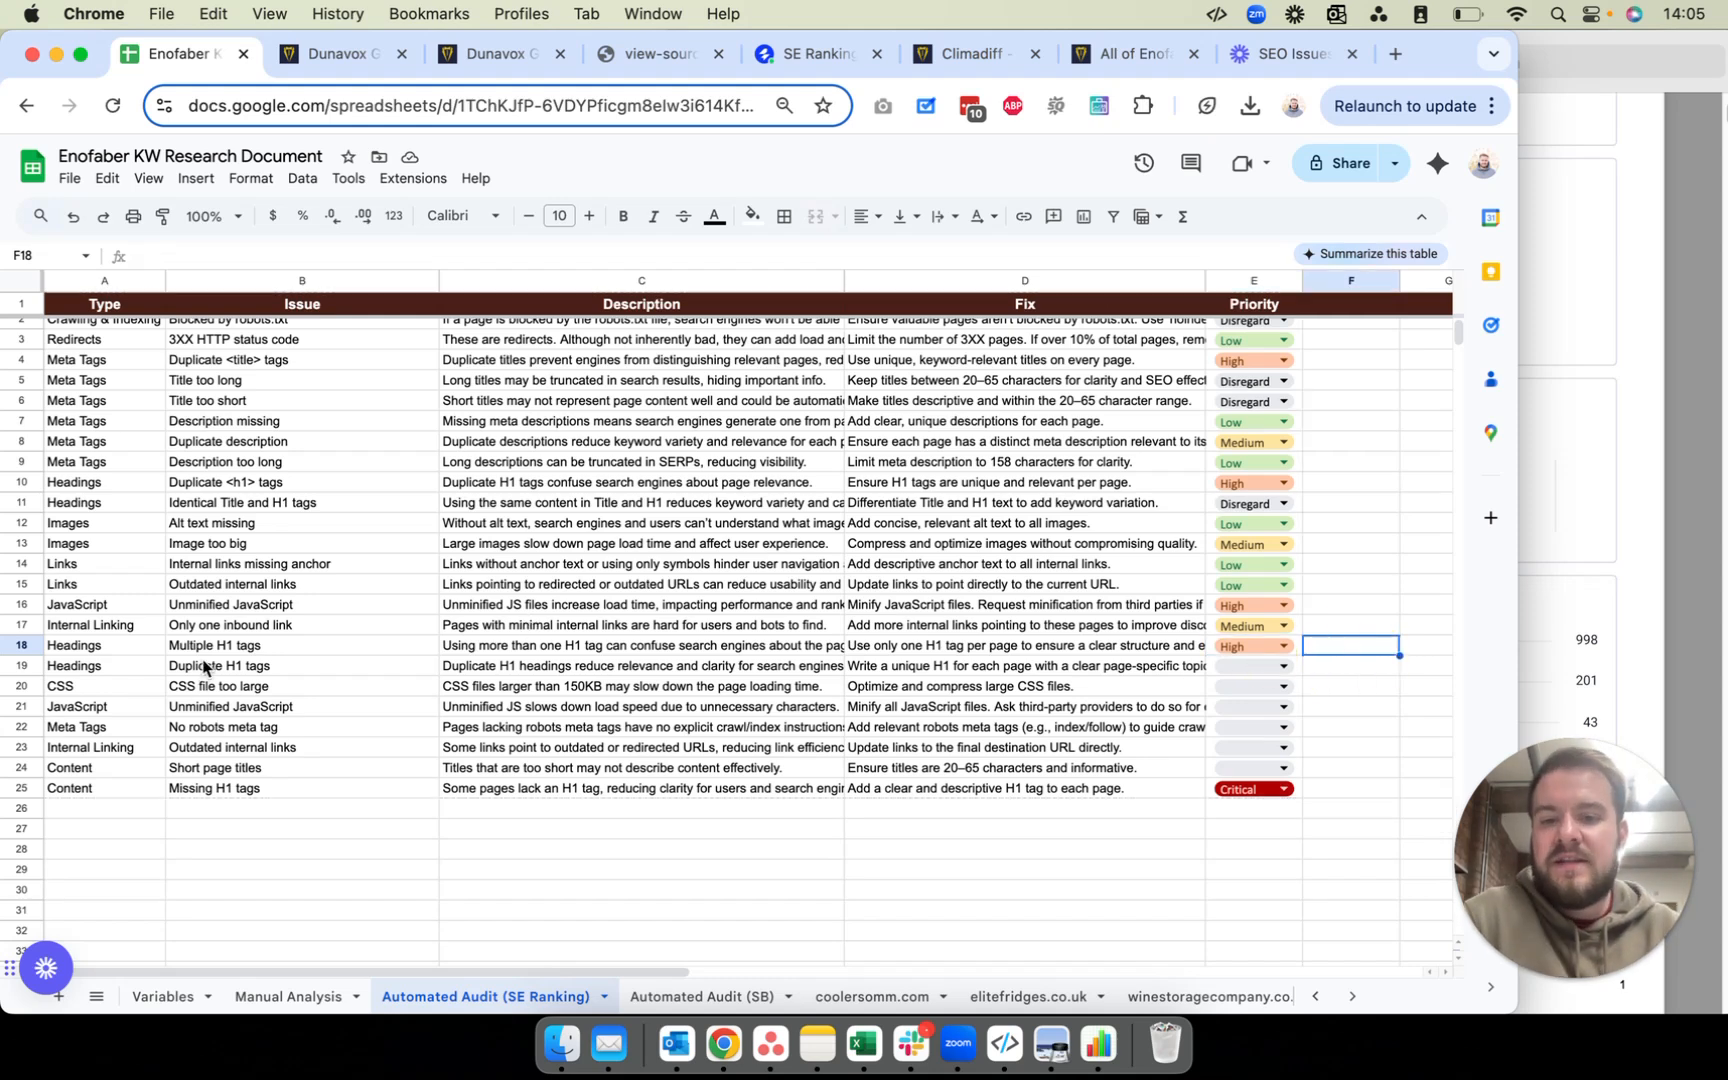
Step: Set the priority of "Duplicate H1 tags" in row 19 to High
left_click(513, 670)
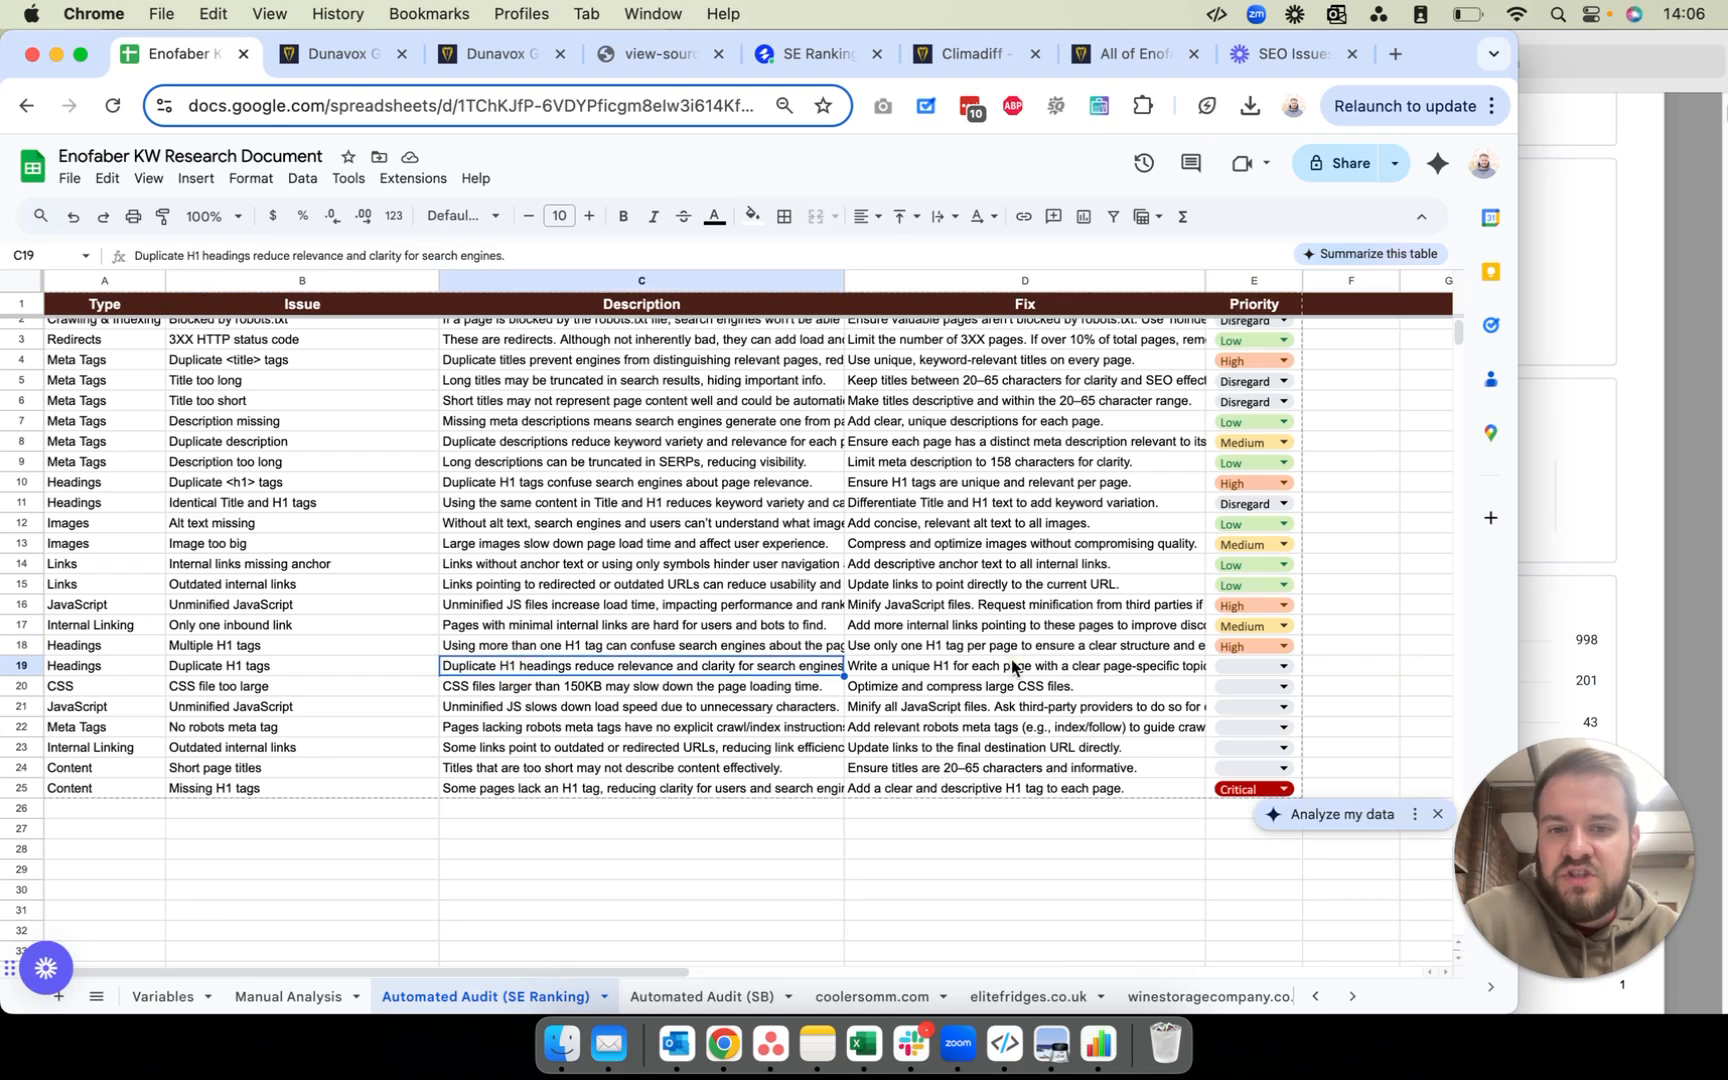
left_click(1231, 665)
left_click(1245, 752)
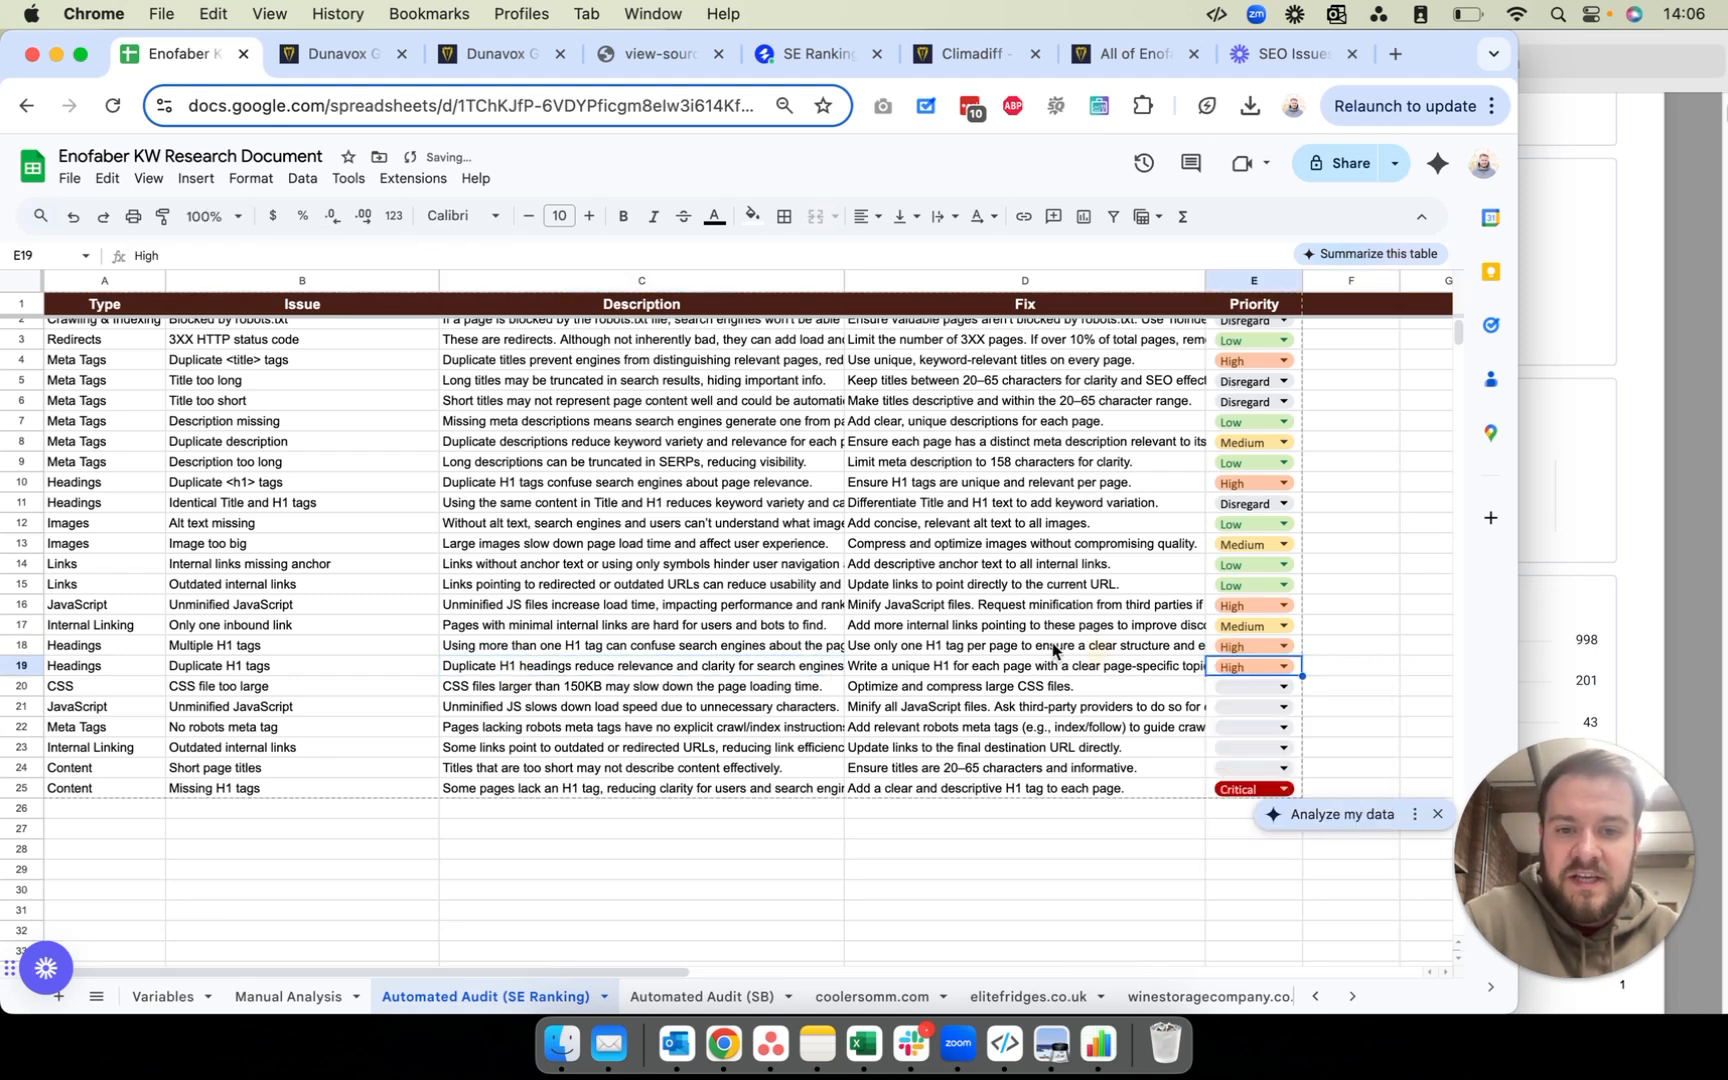
Step: Expand the "Multiple H1 tags" issue in the online SE Ranking report and open the affected enofaber.com homepage
left_click(183, 645)
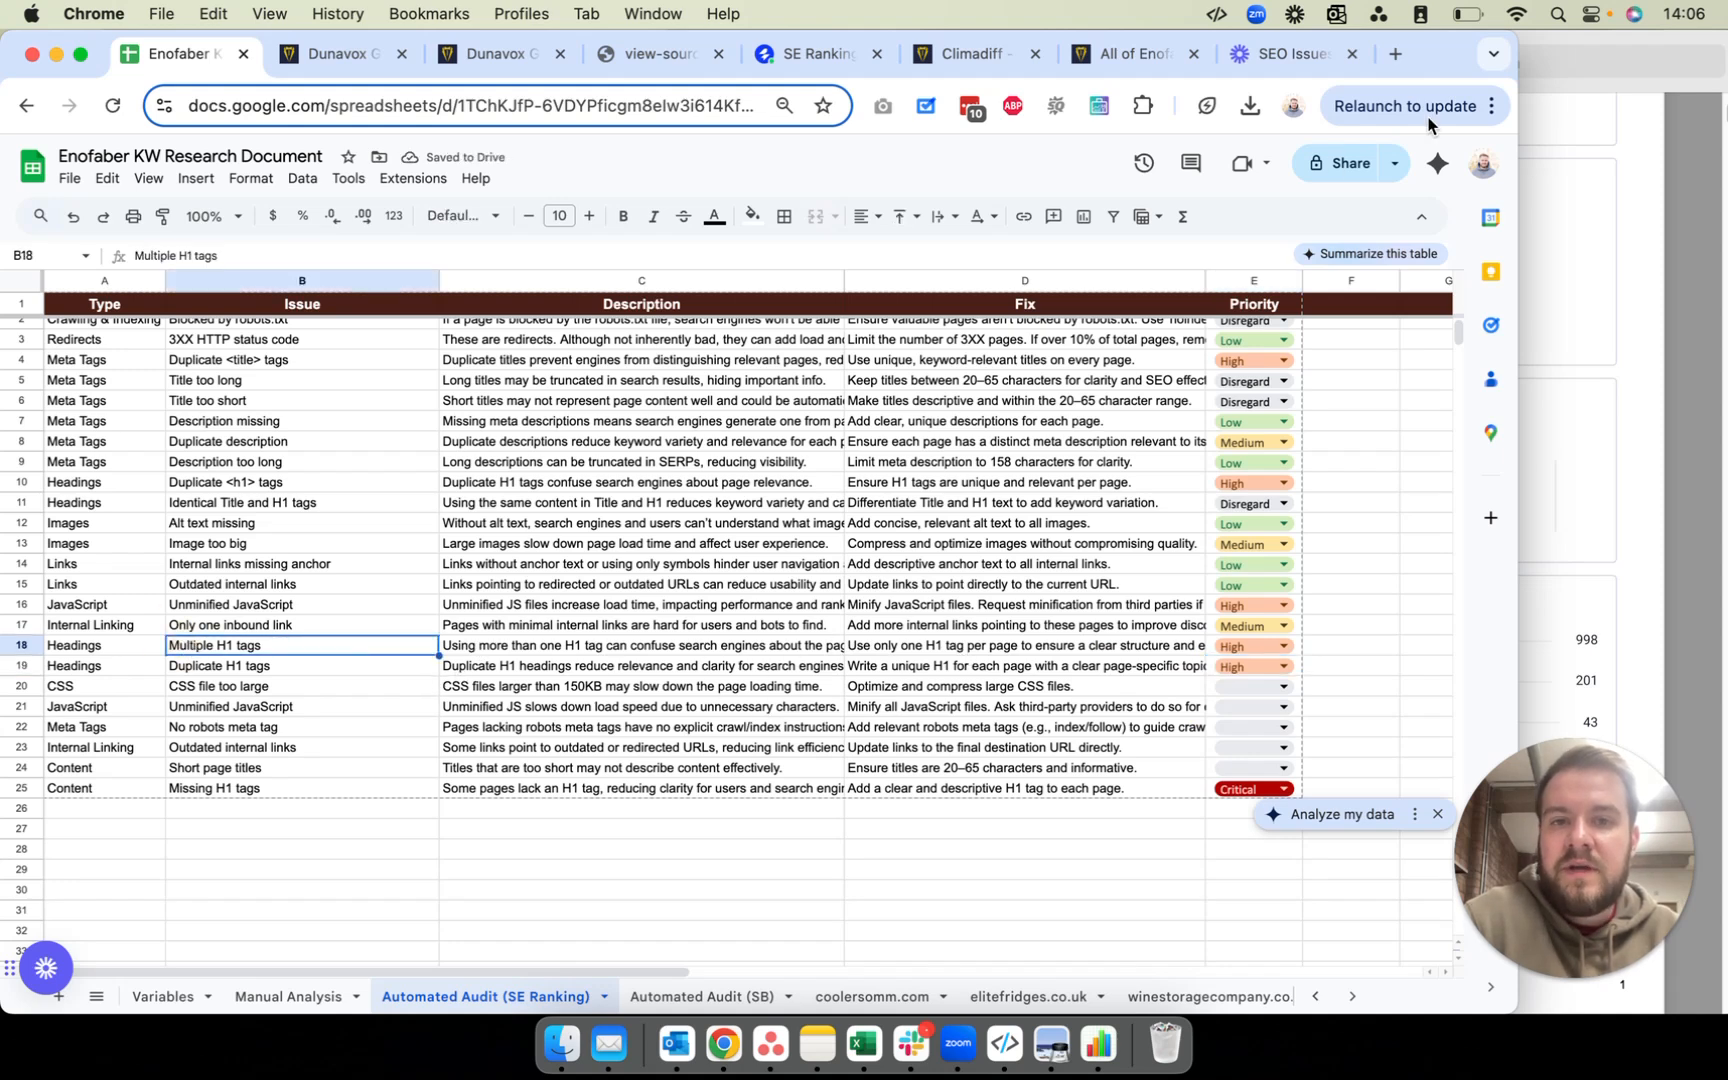
left_click(778, 52)
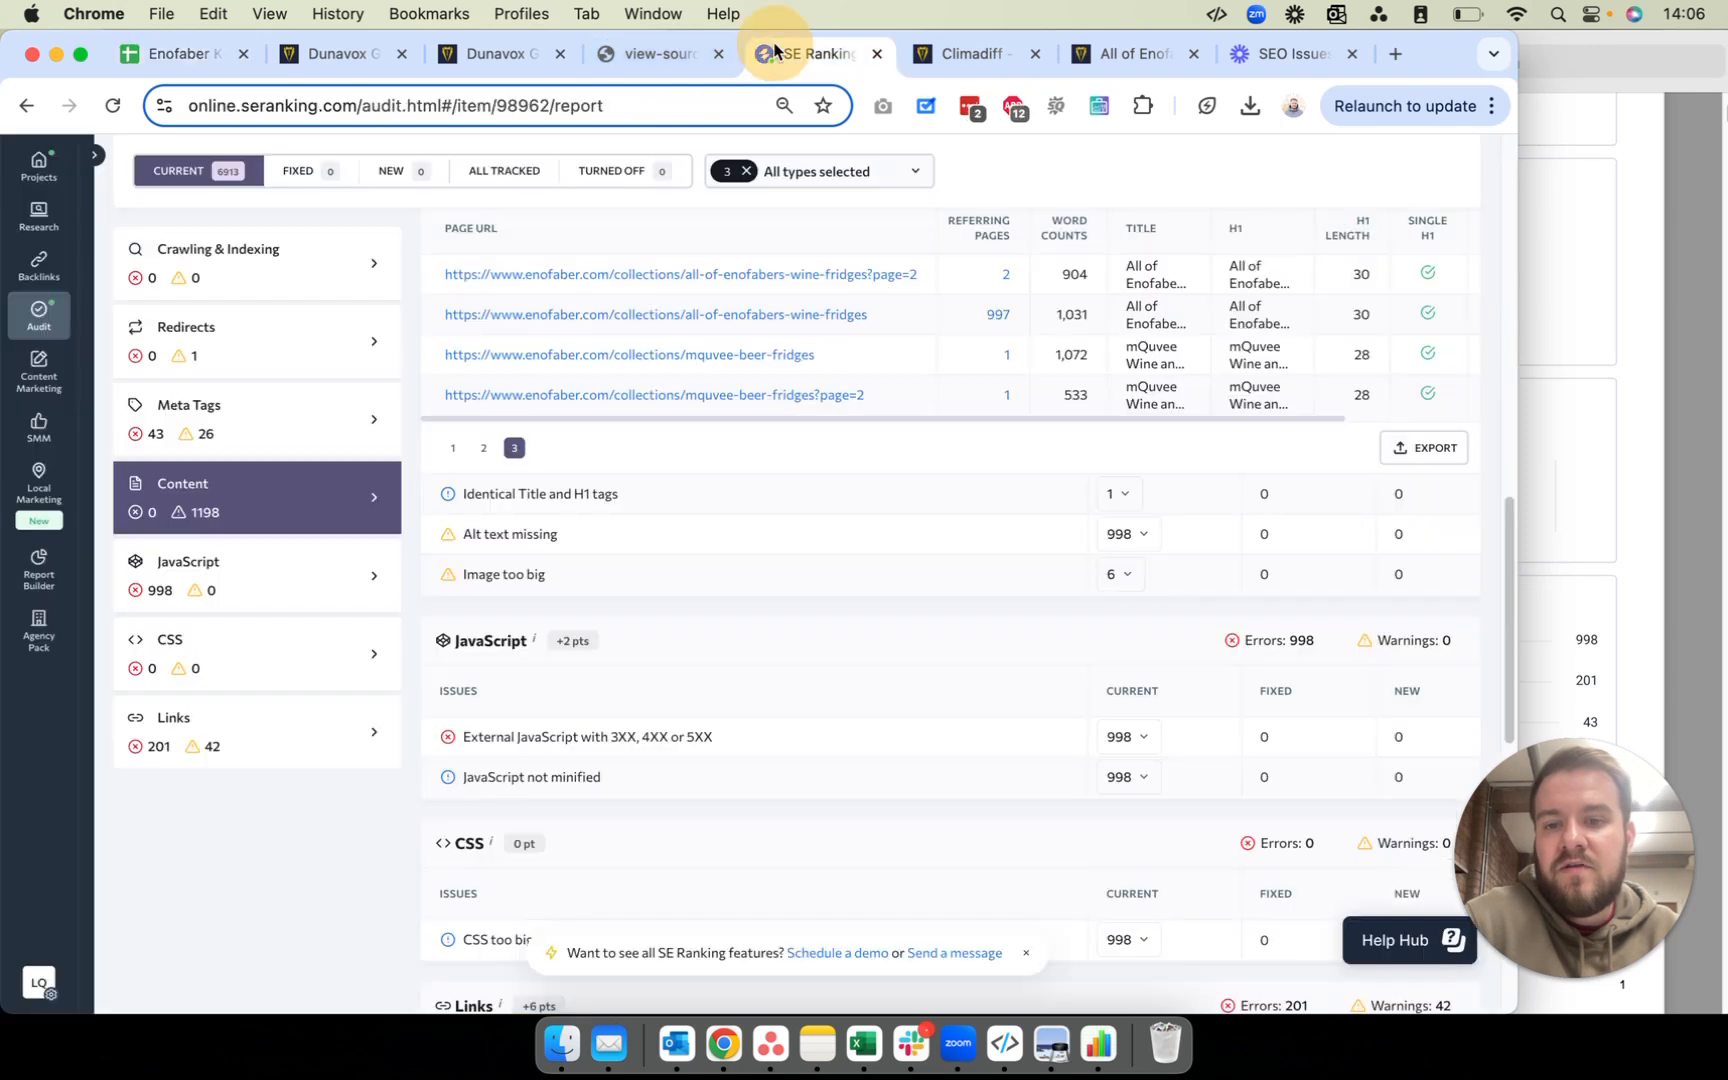
scroll(749, 244, "up", 3)
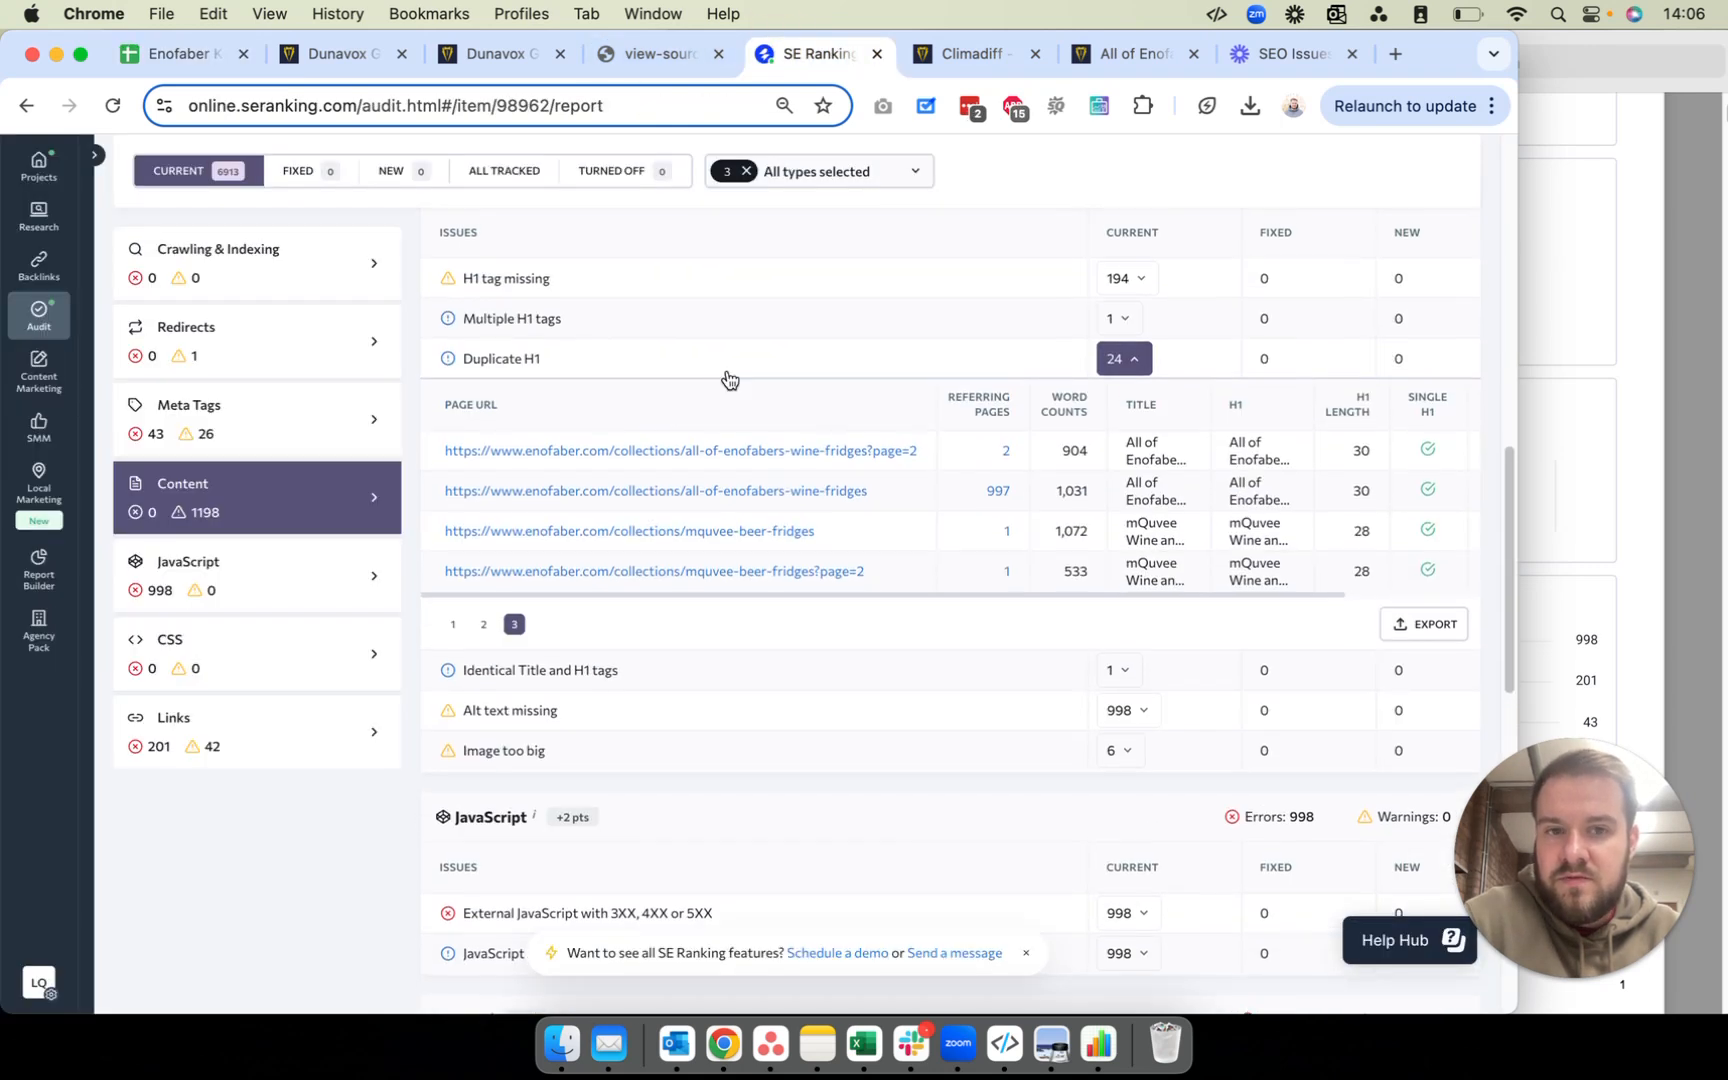
left_click(1120, 318)
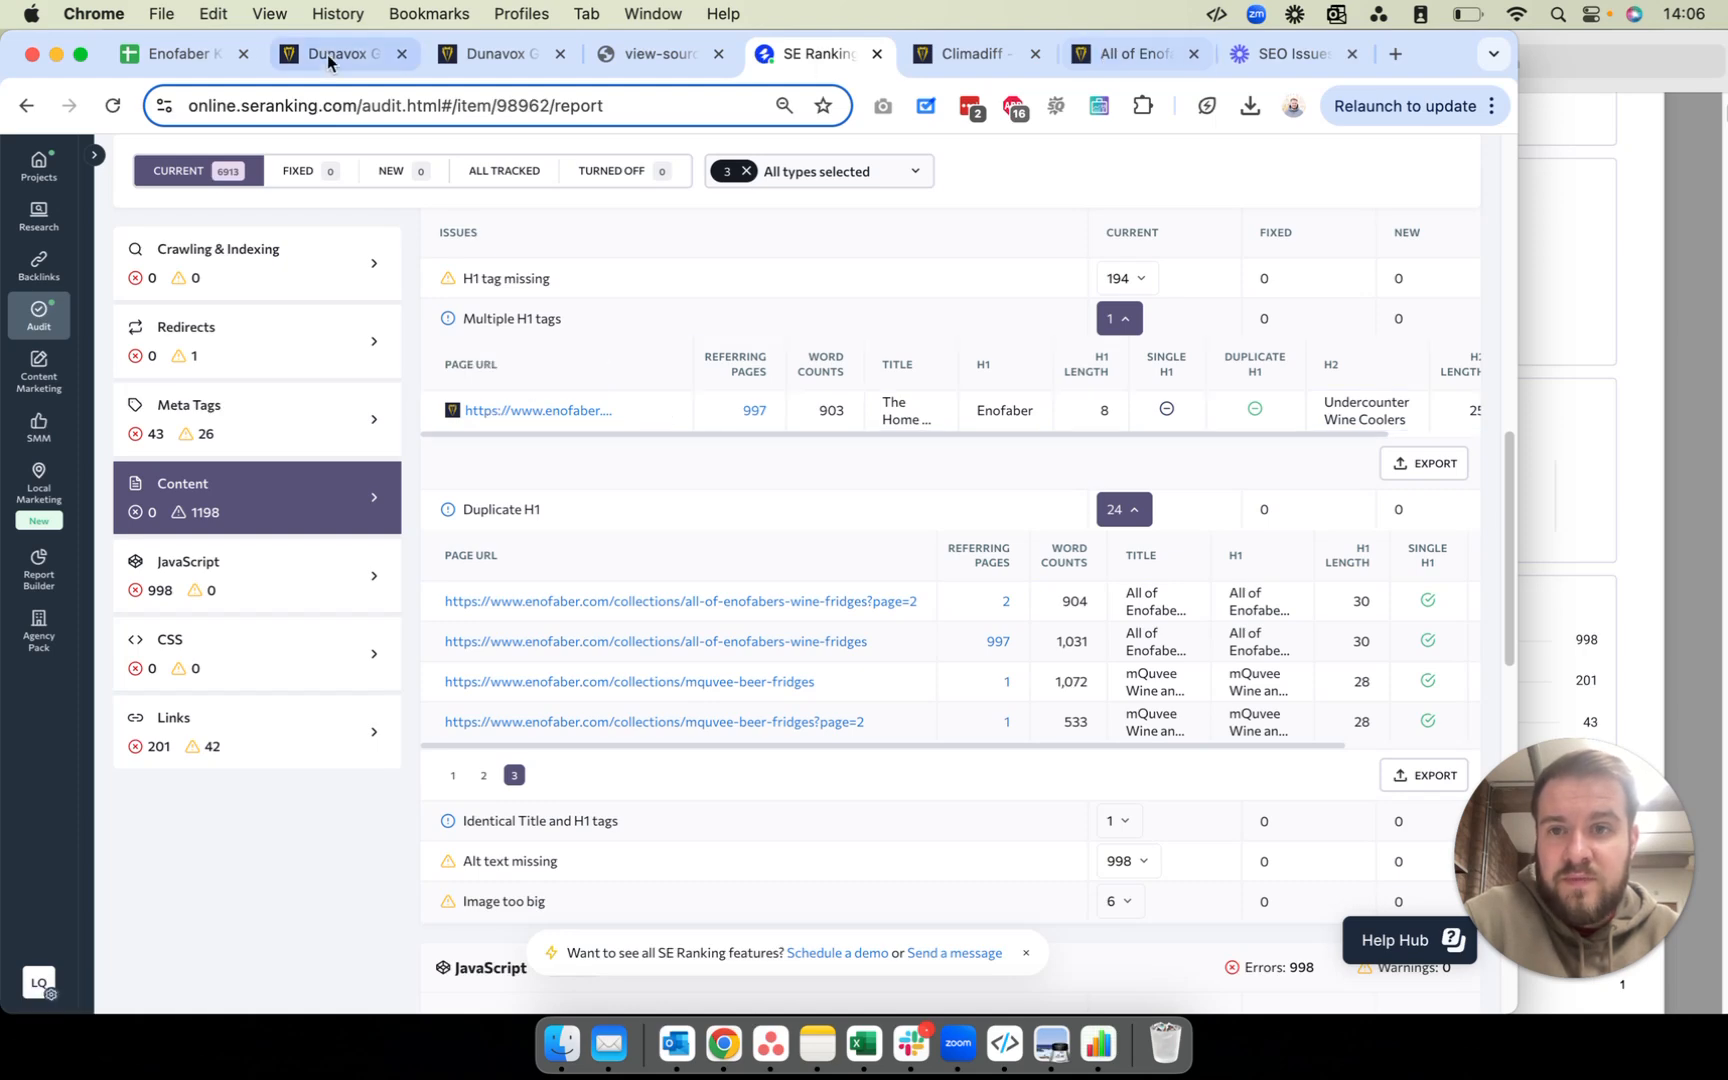
left_click(513, 422)
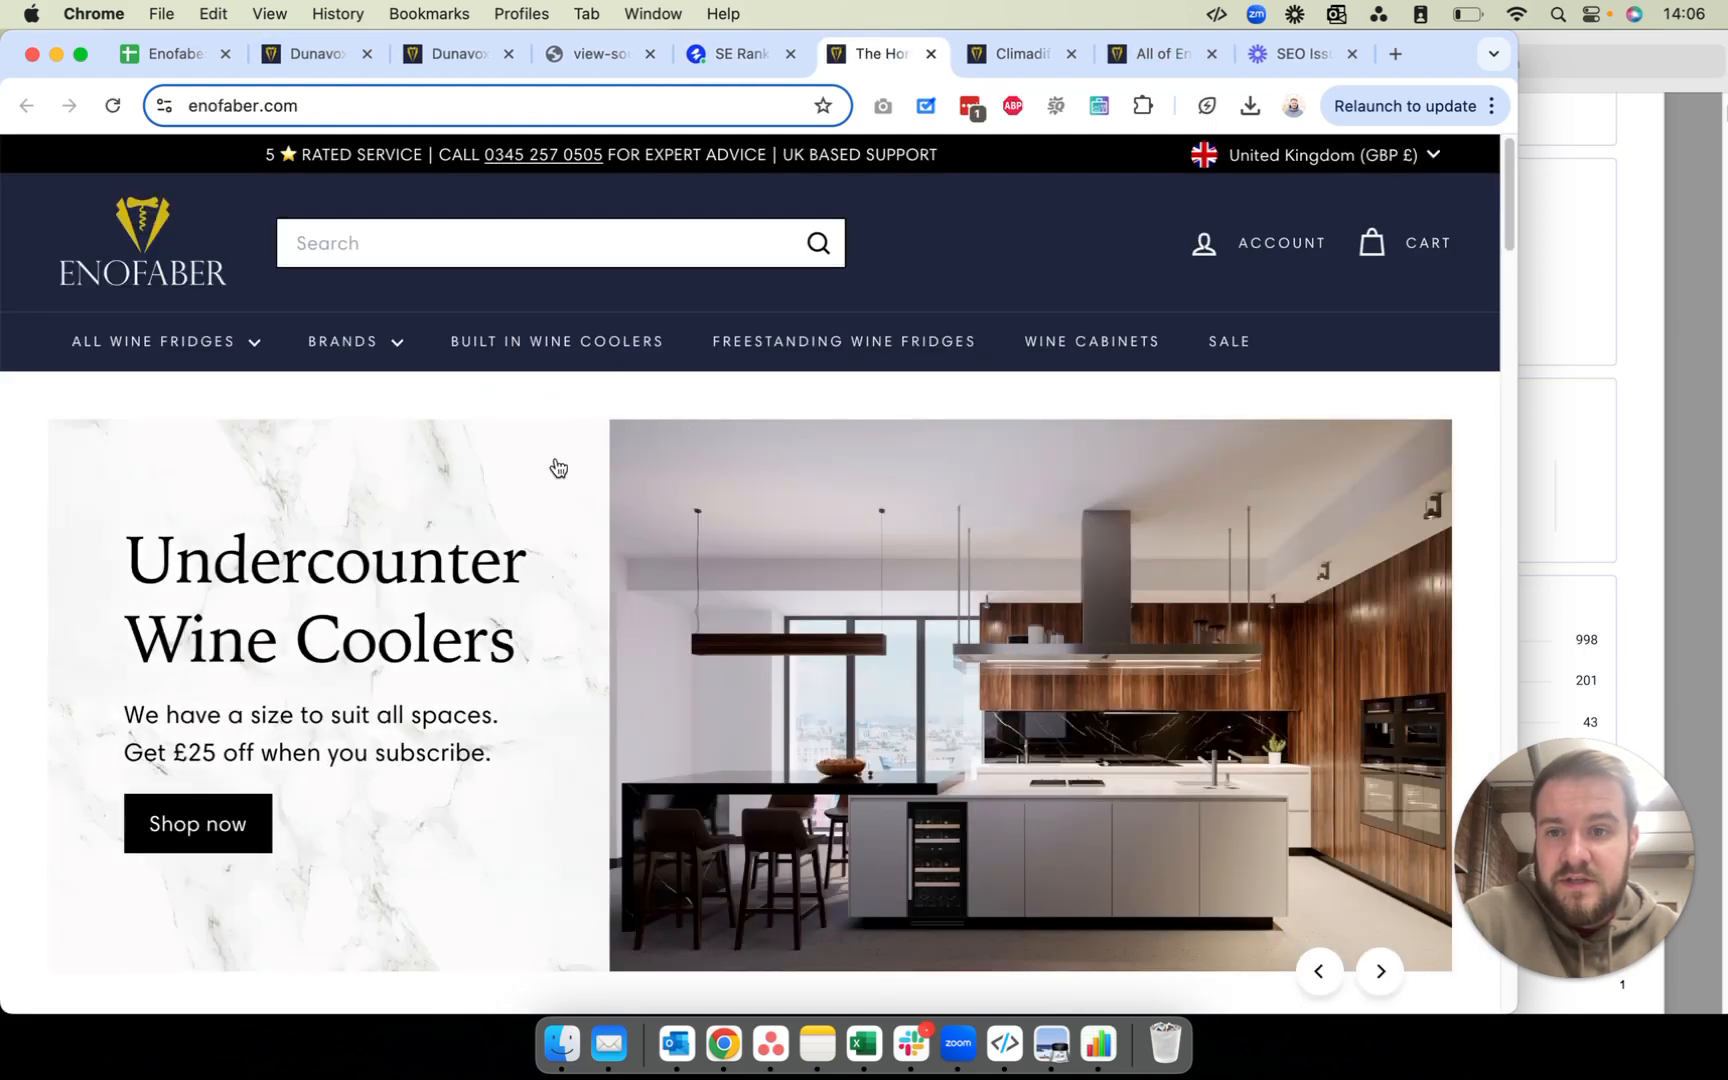
Step: View the enofaber.com homepage's source code and search it for "<h1>"
left_click_drag(332, 622, 180, 611)
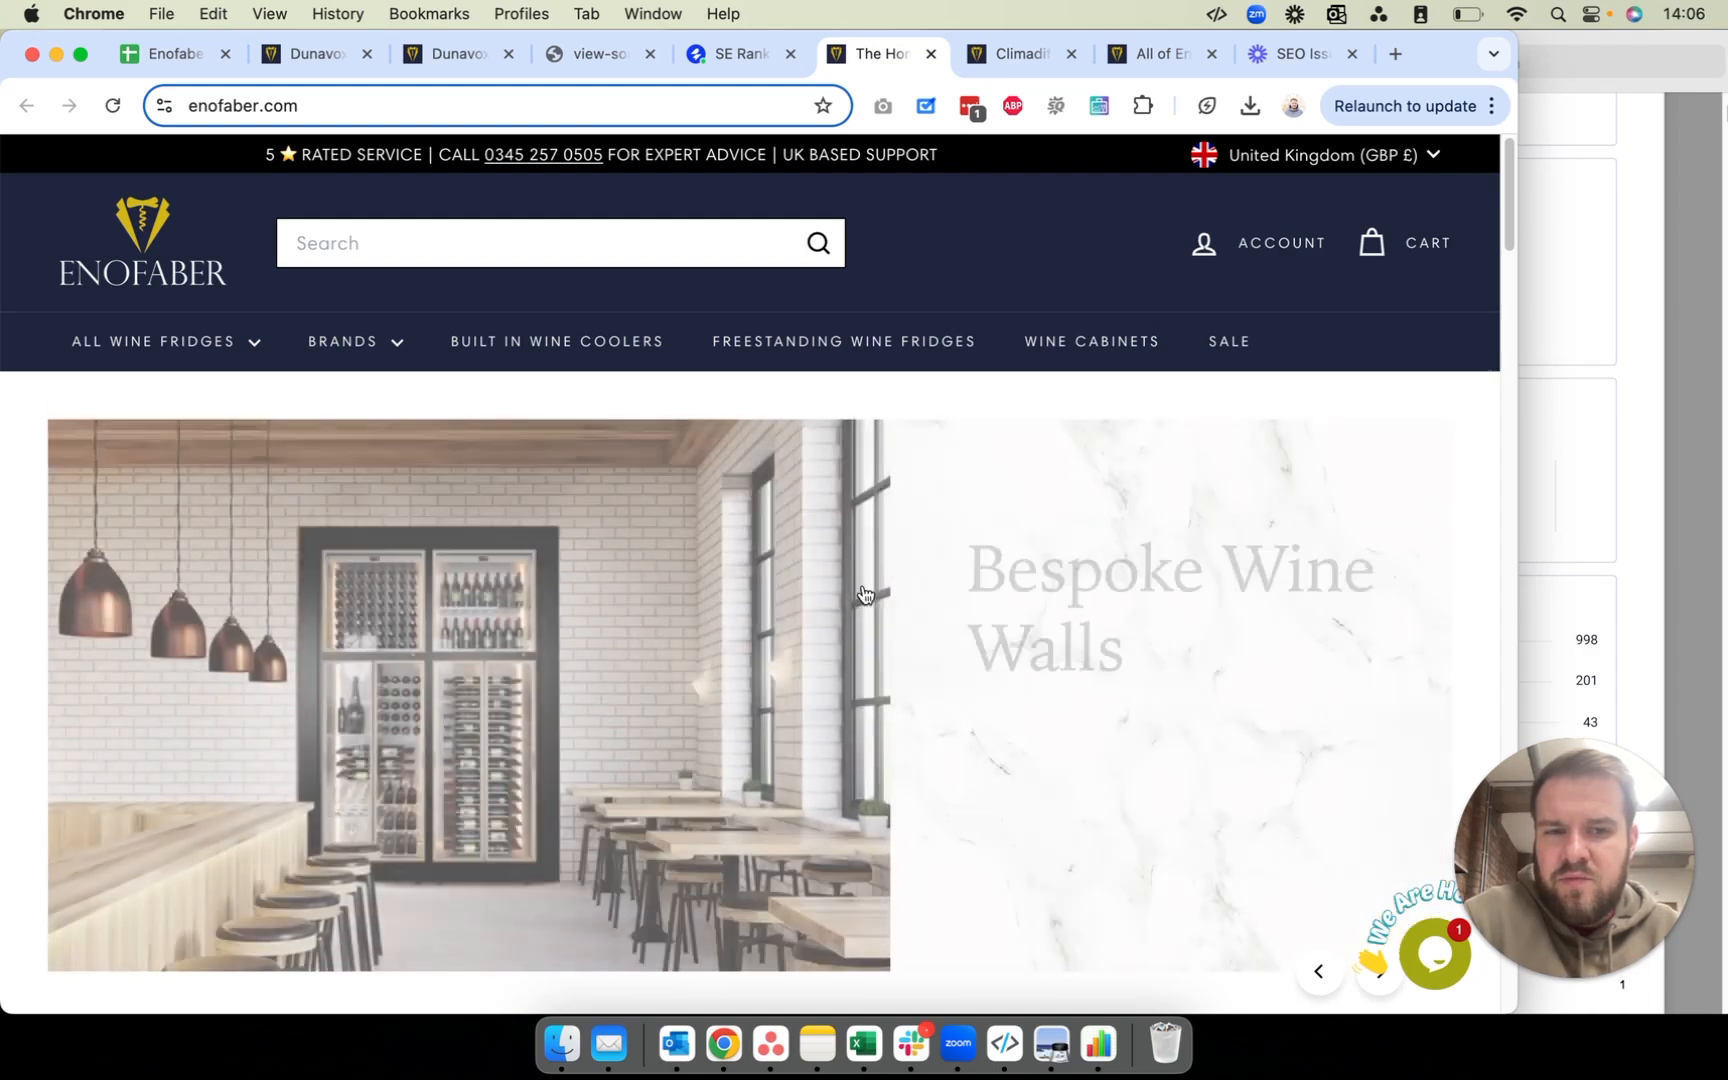
right_click(20, 510)
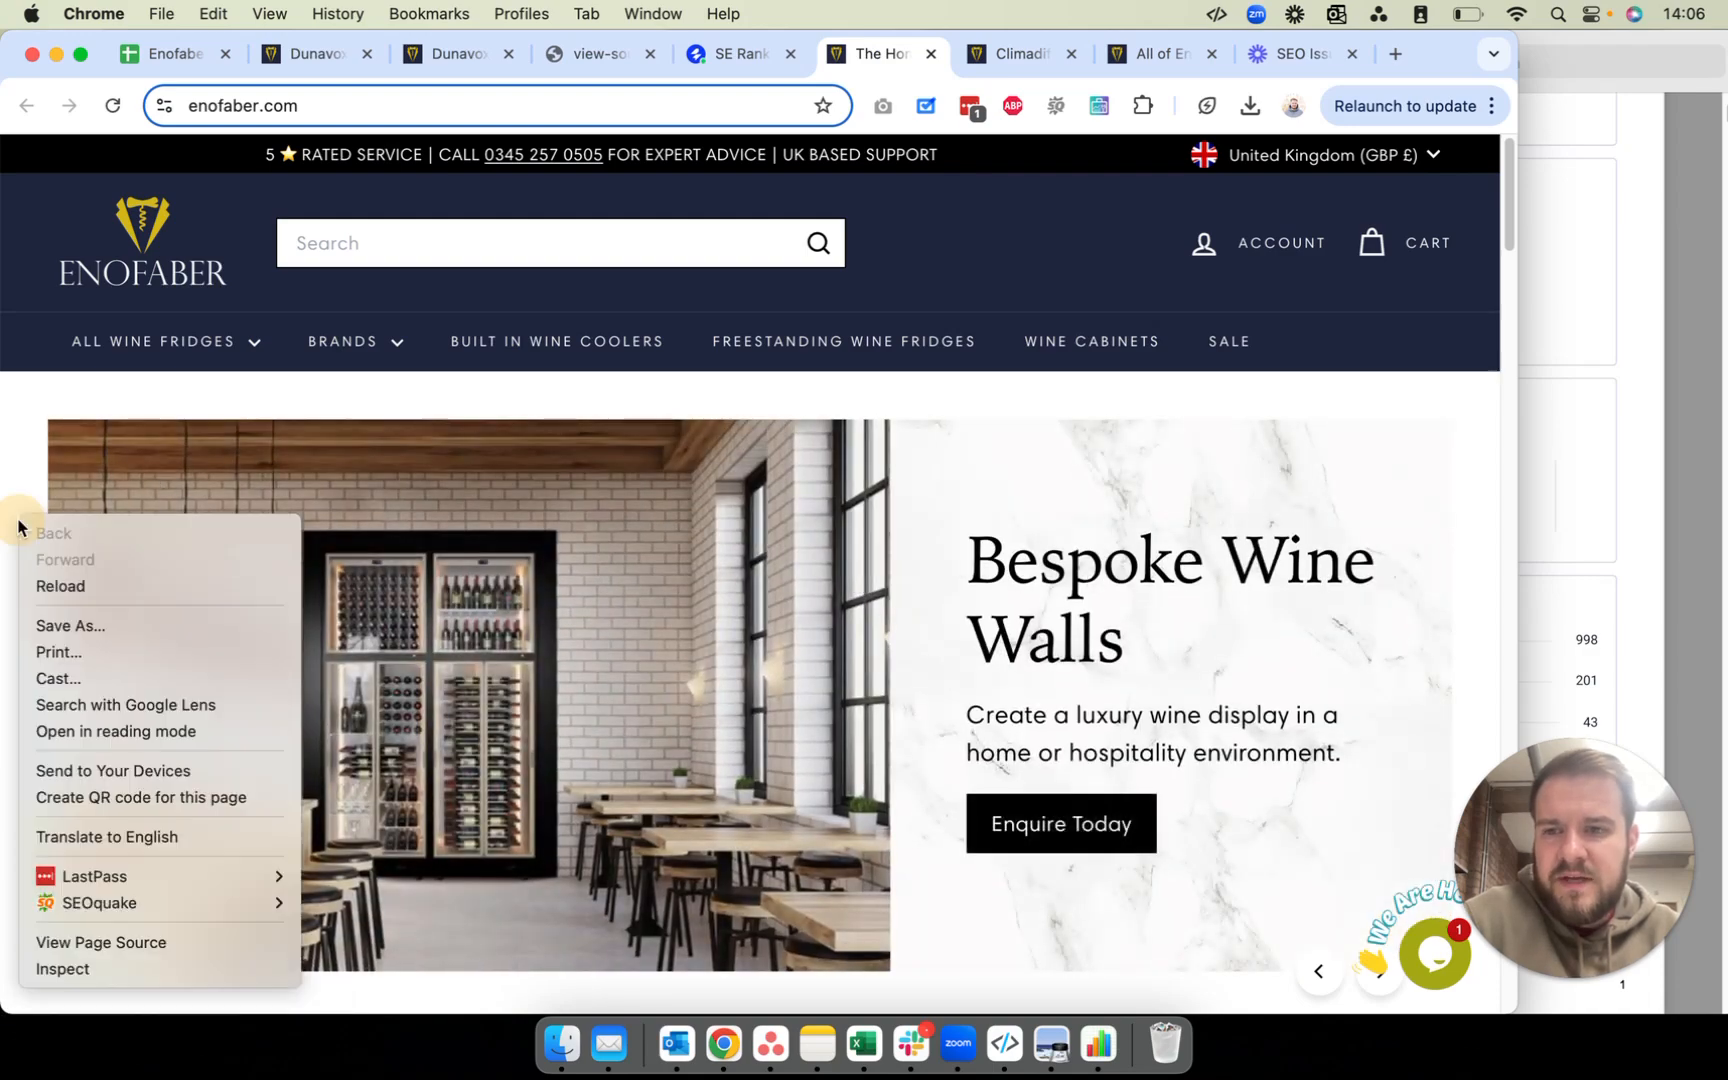
left_click(175, 945)
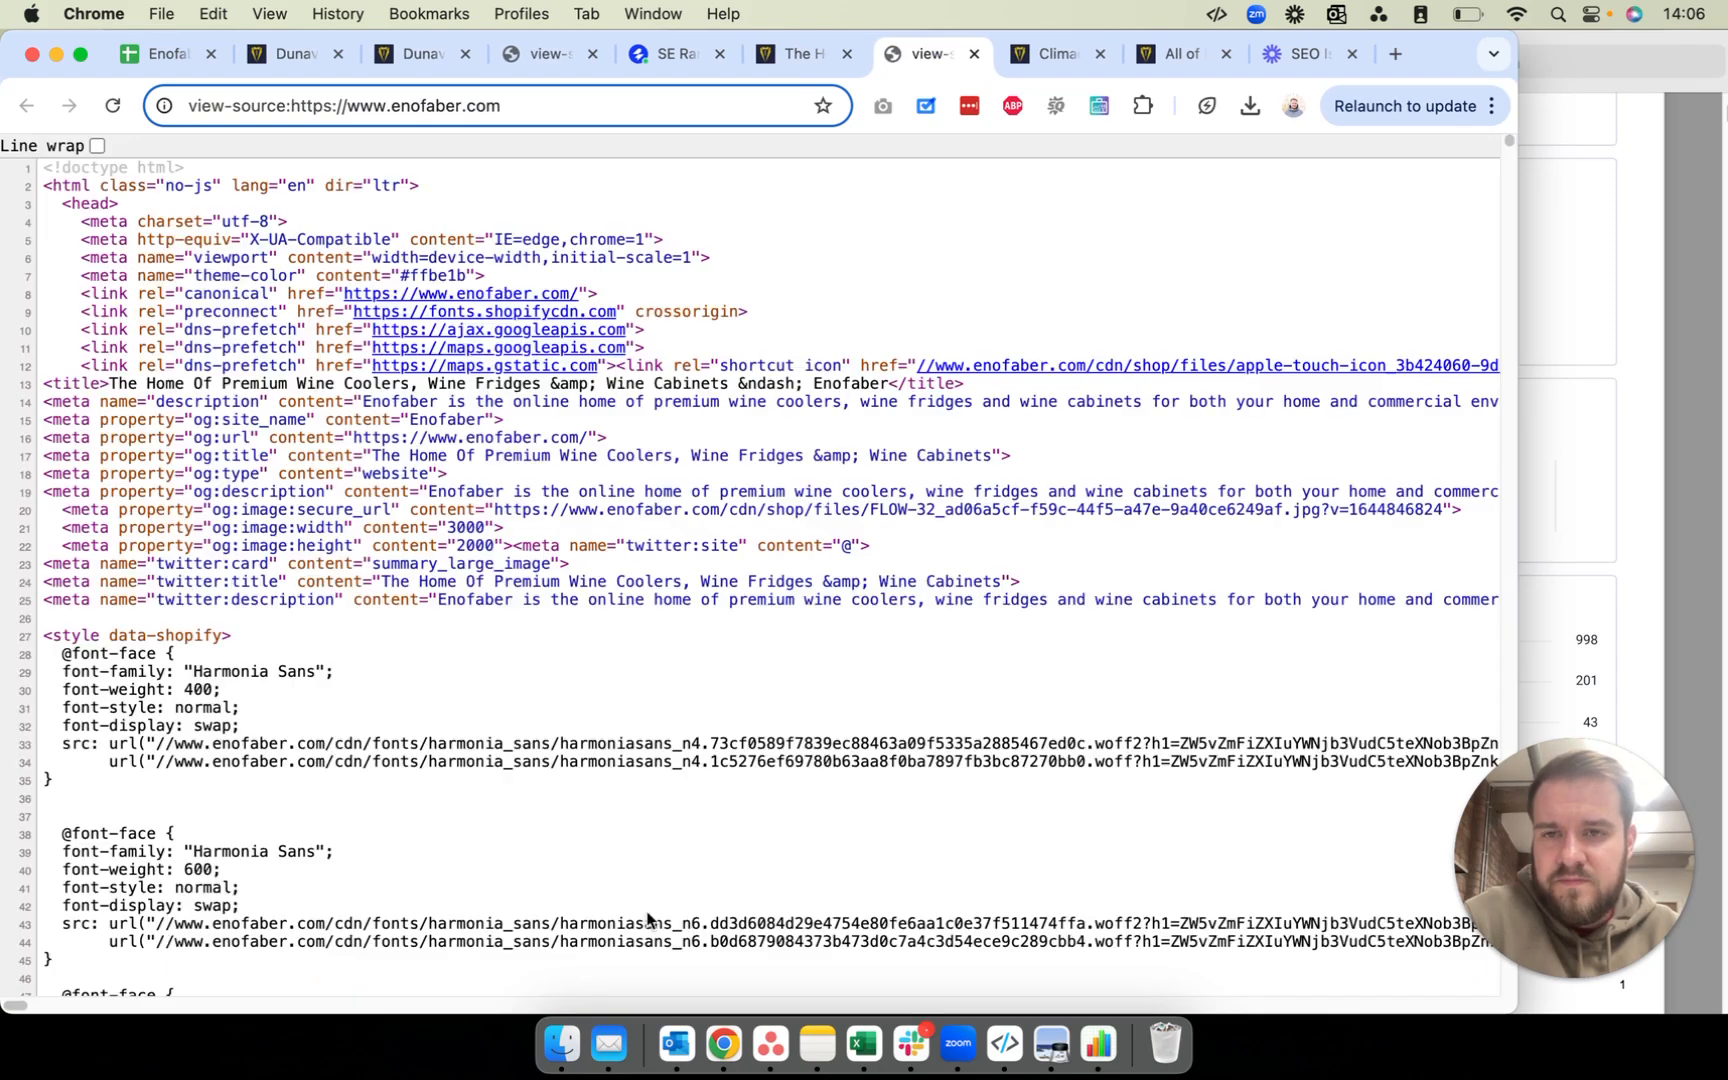
key("super+f")
type("<h1")
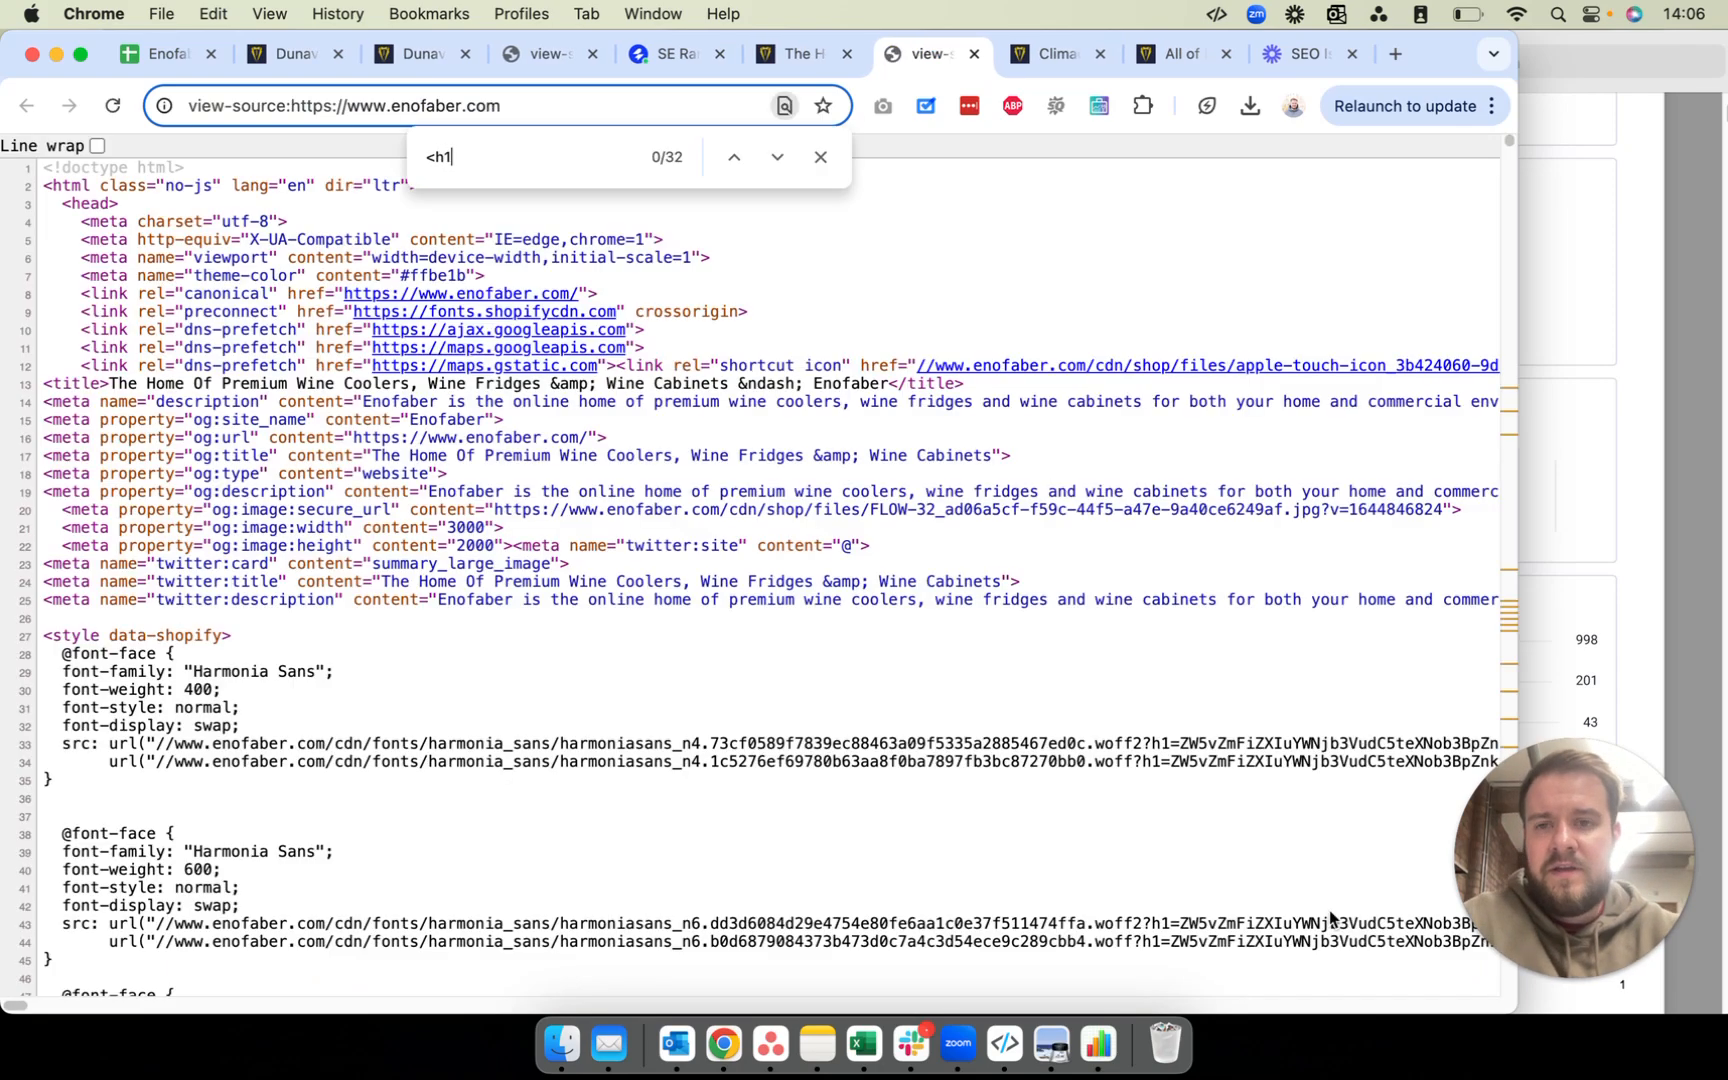
type(">")
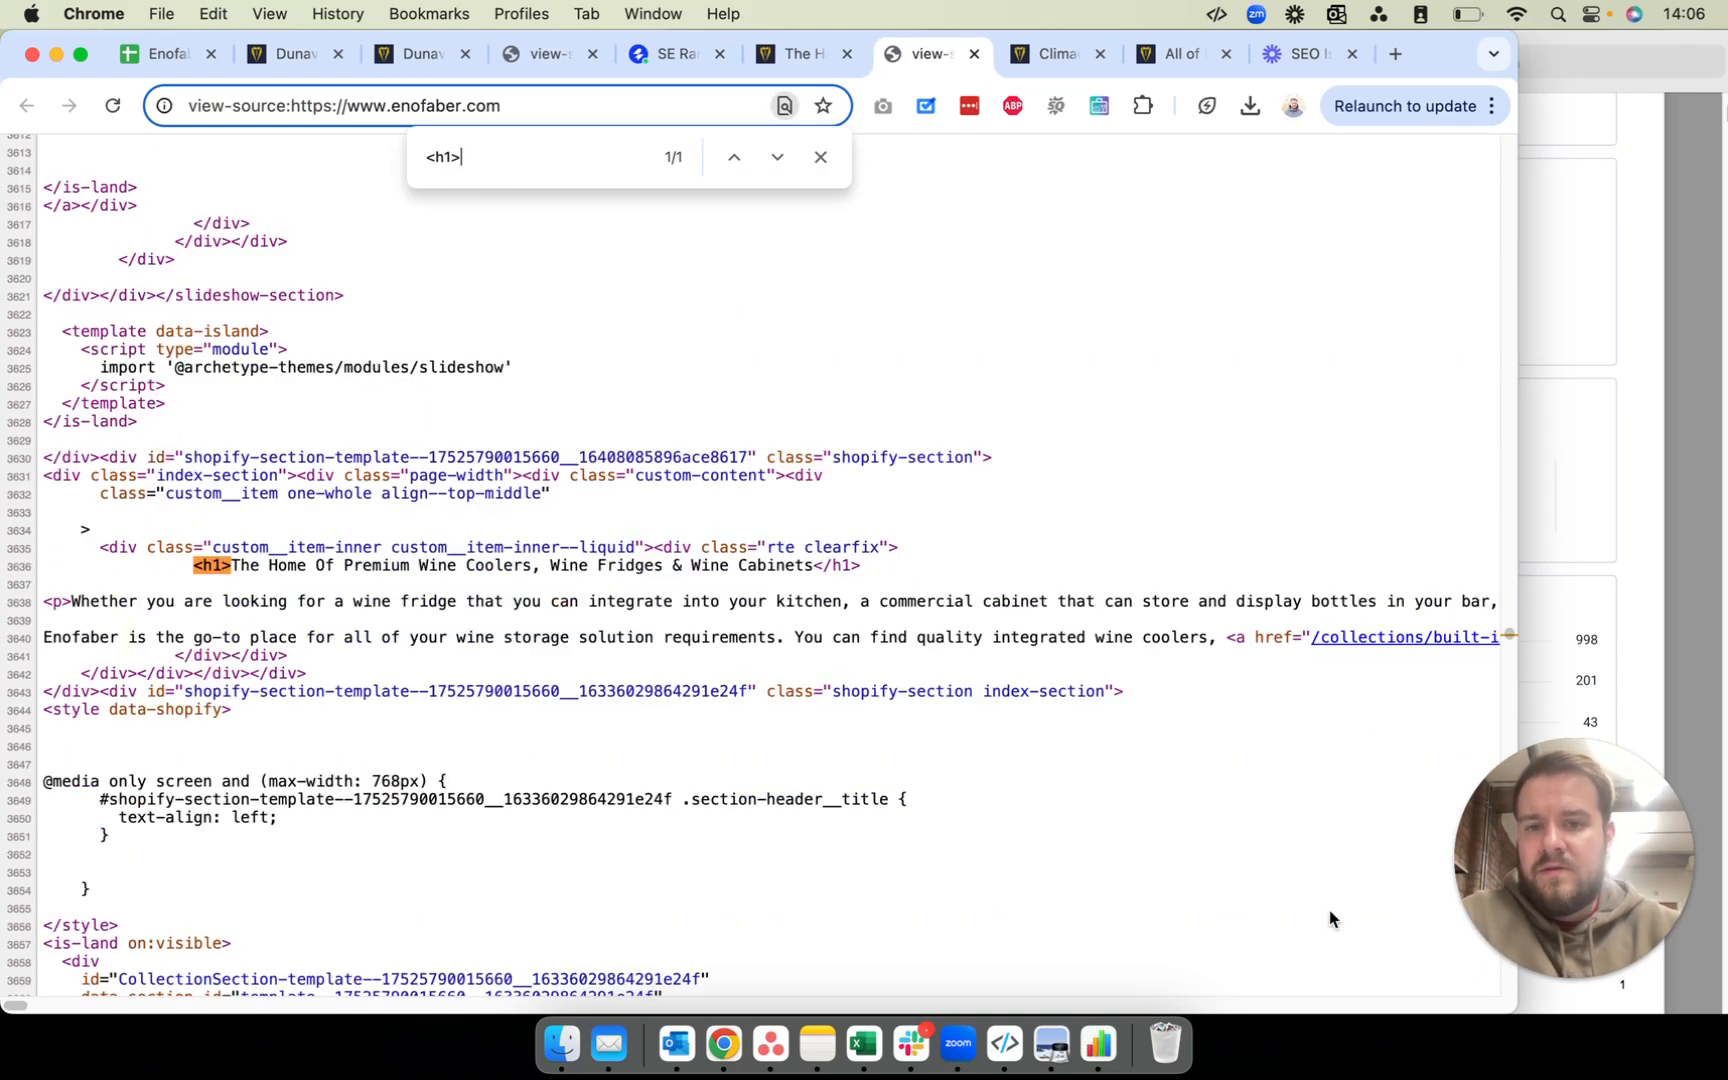
Step: Broaden the source code search to "<h1" and inspect each matching heading tag
key("BackSpace")
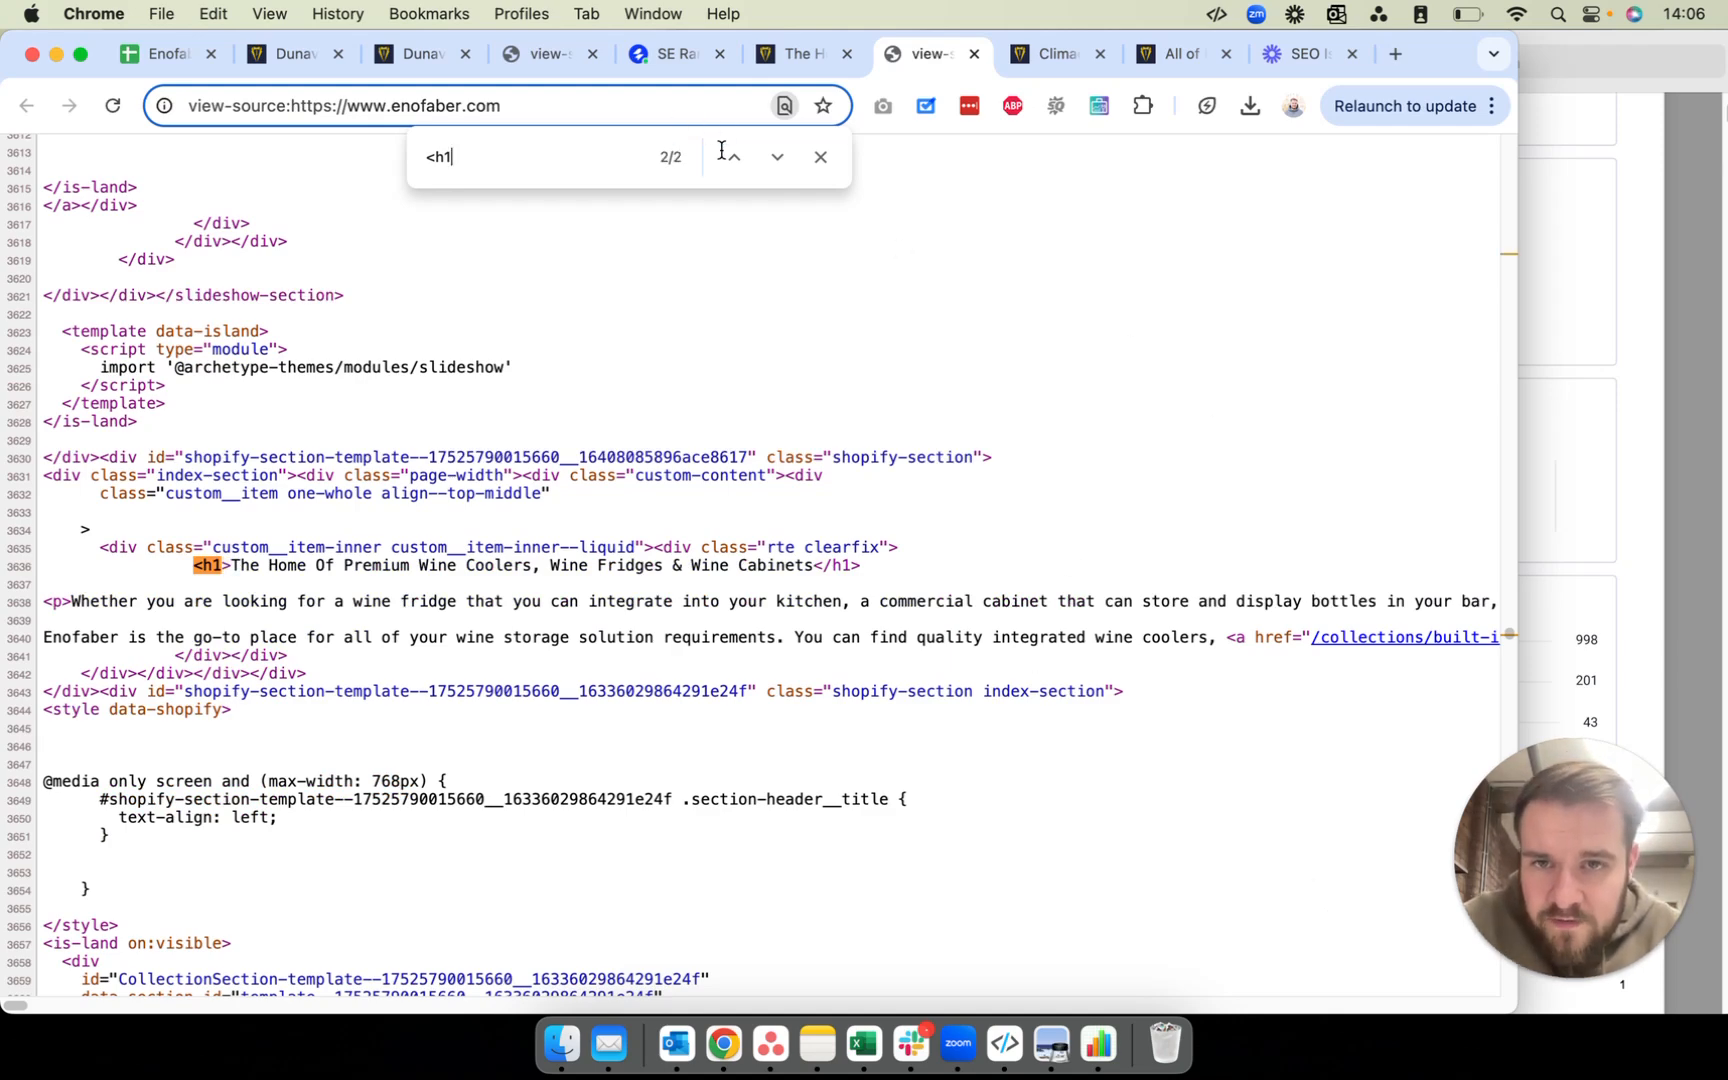
left_click(774, 163)
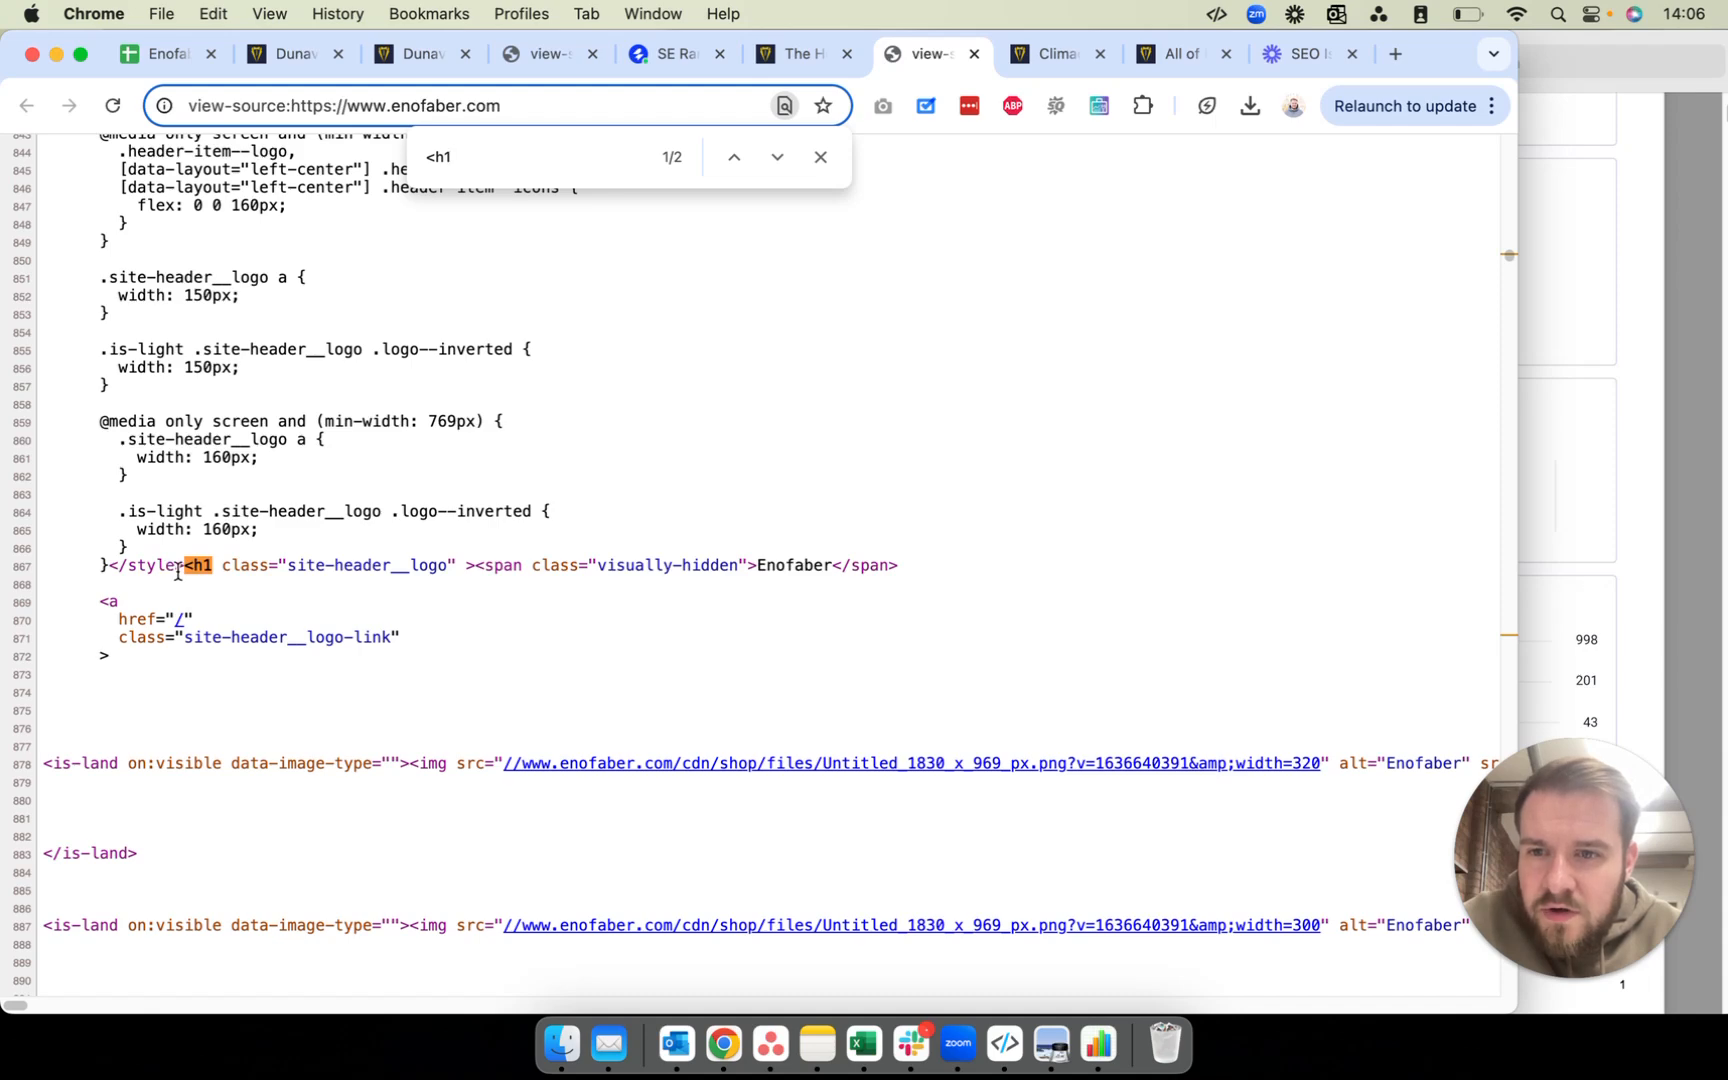
left_click_drag(180, 568, 220, 568)
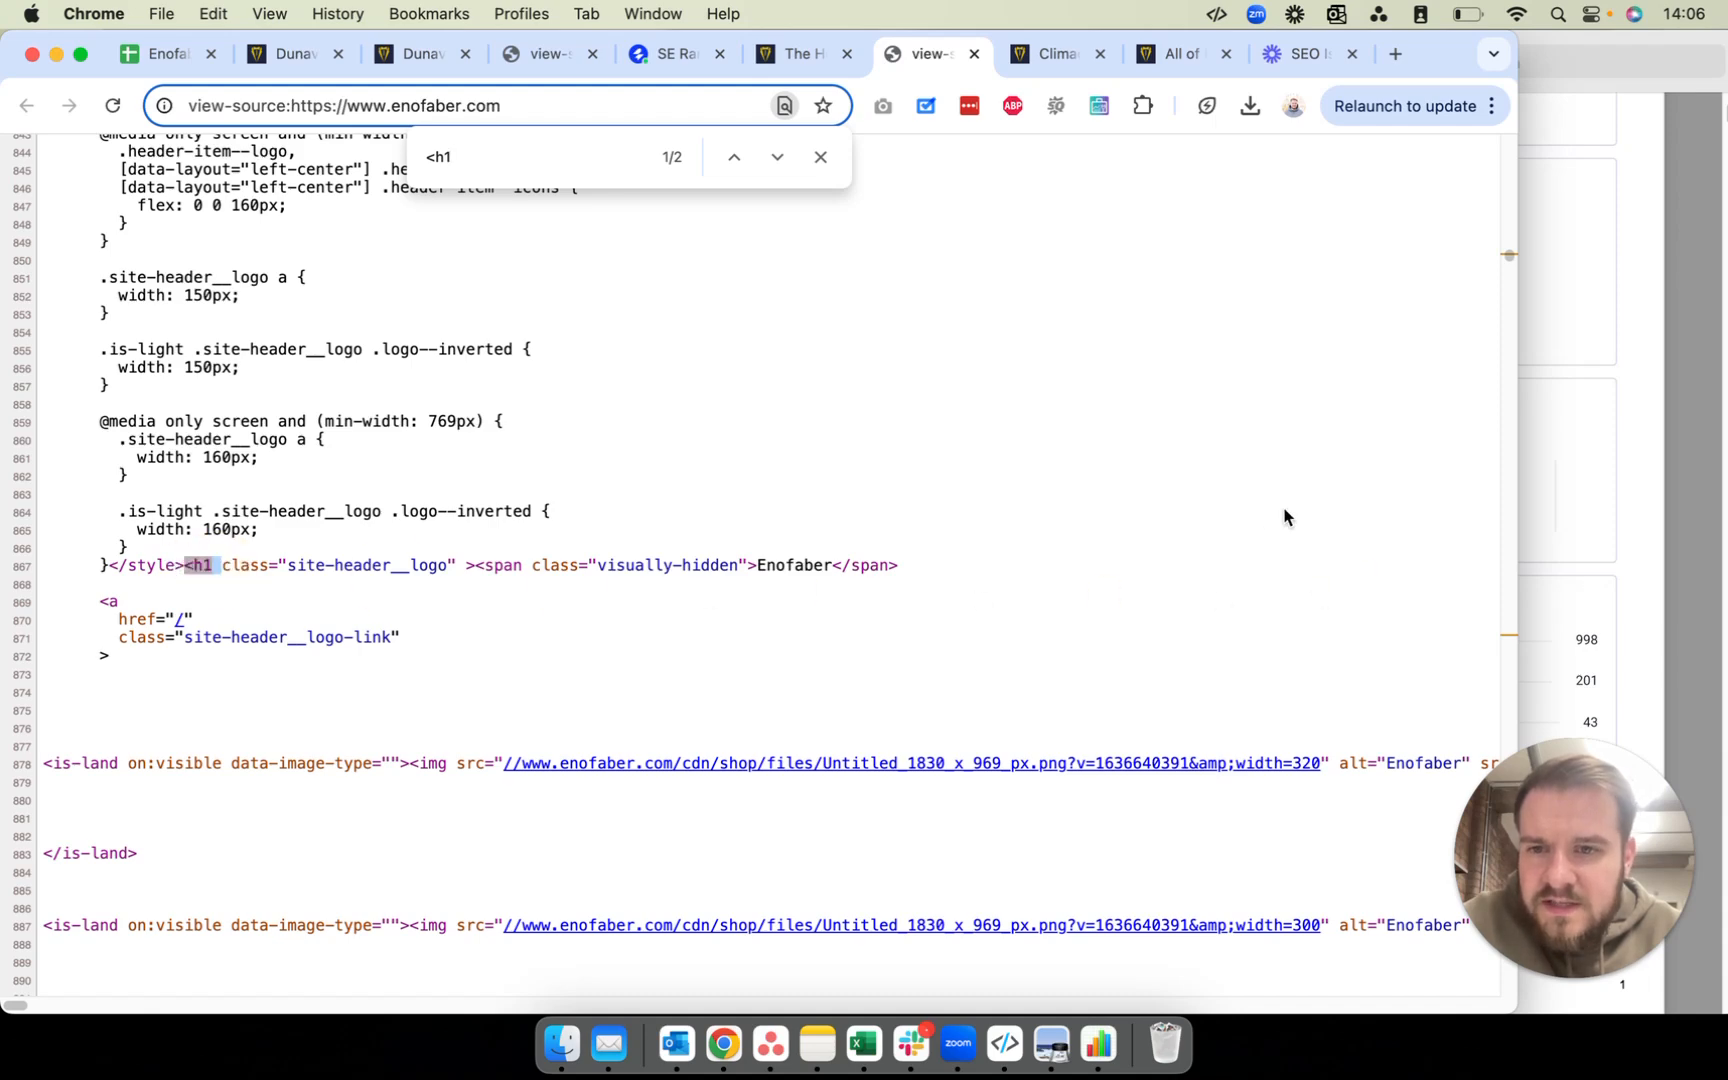
left_click(734, 157)
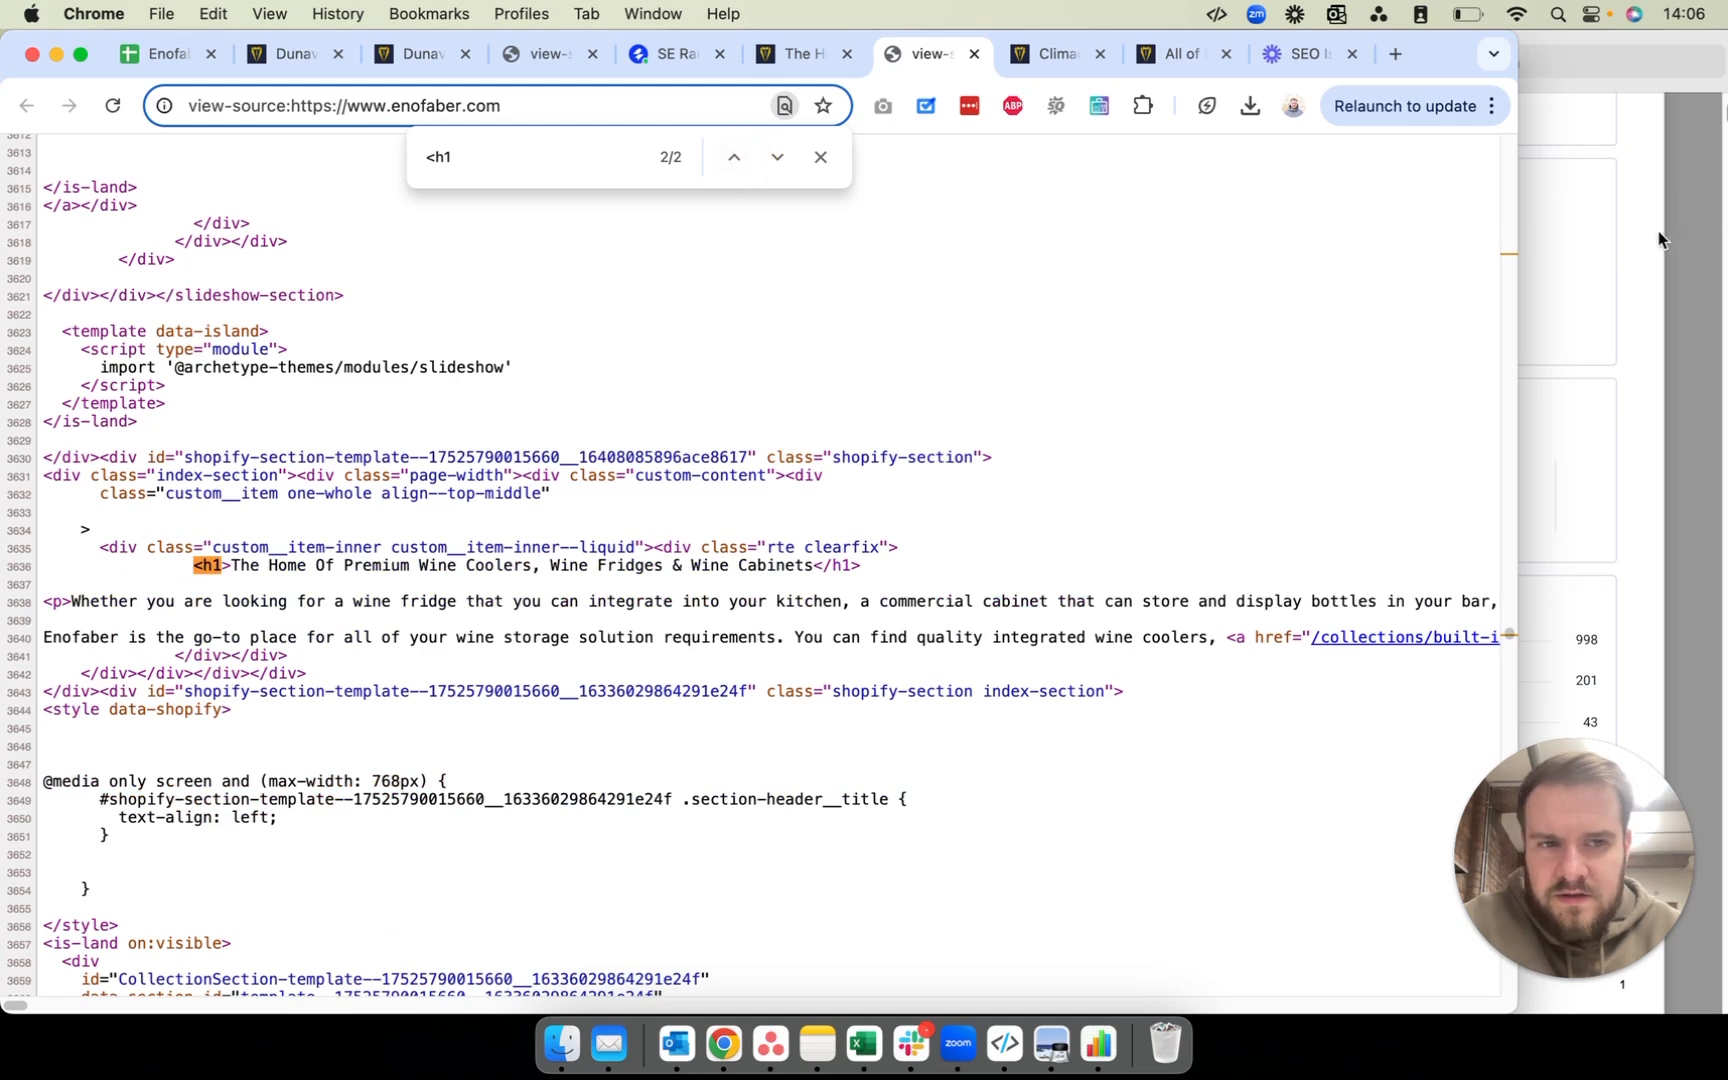
left_click(1655, 232)
left_click(612, 316)
Step: Recheck "Multiple H1 tags" in the SE Ranking report in a widened browser window, and reselect High as its priority in spreadsheet row 18
left_click(672, 54)
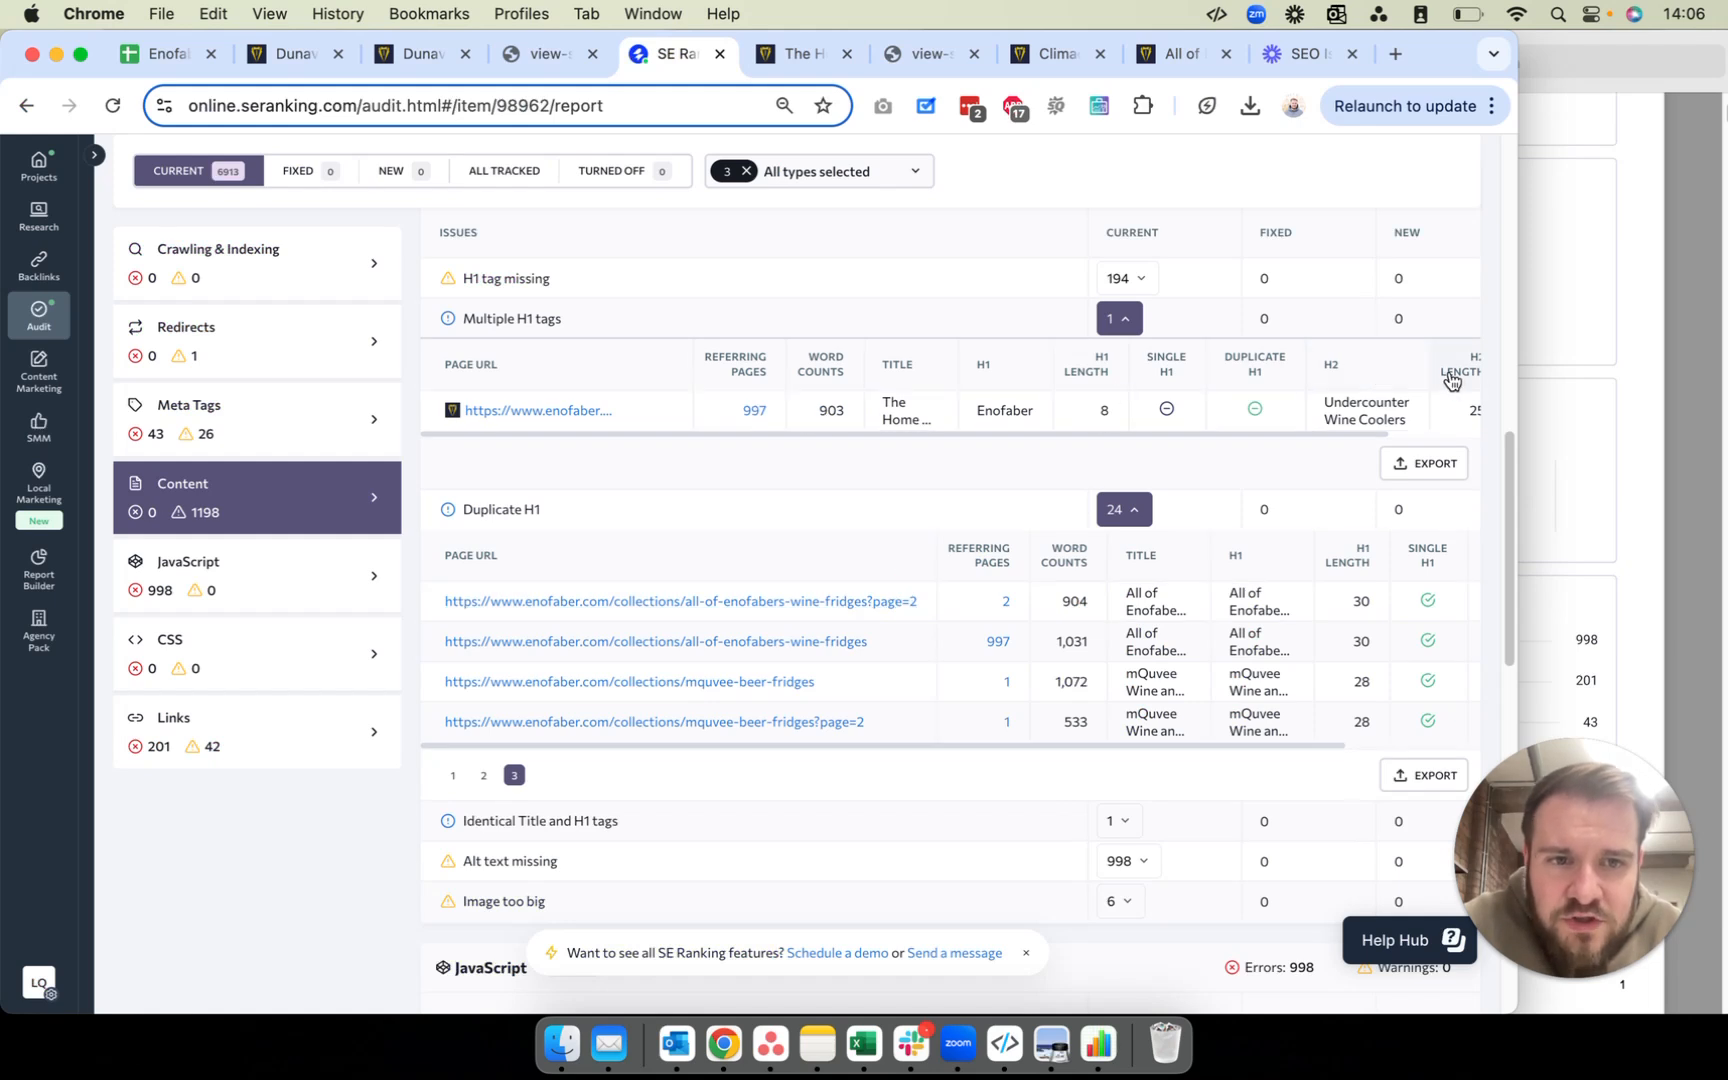
left_click_drag(1516, 348, 1722, 344)
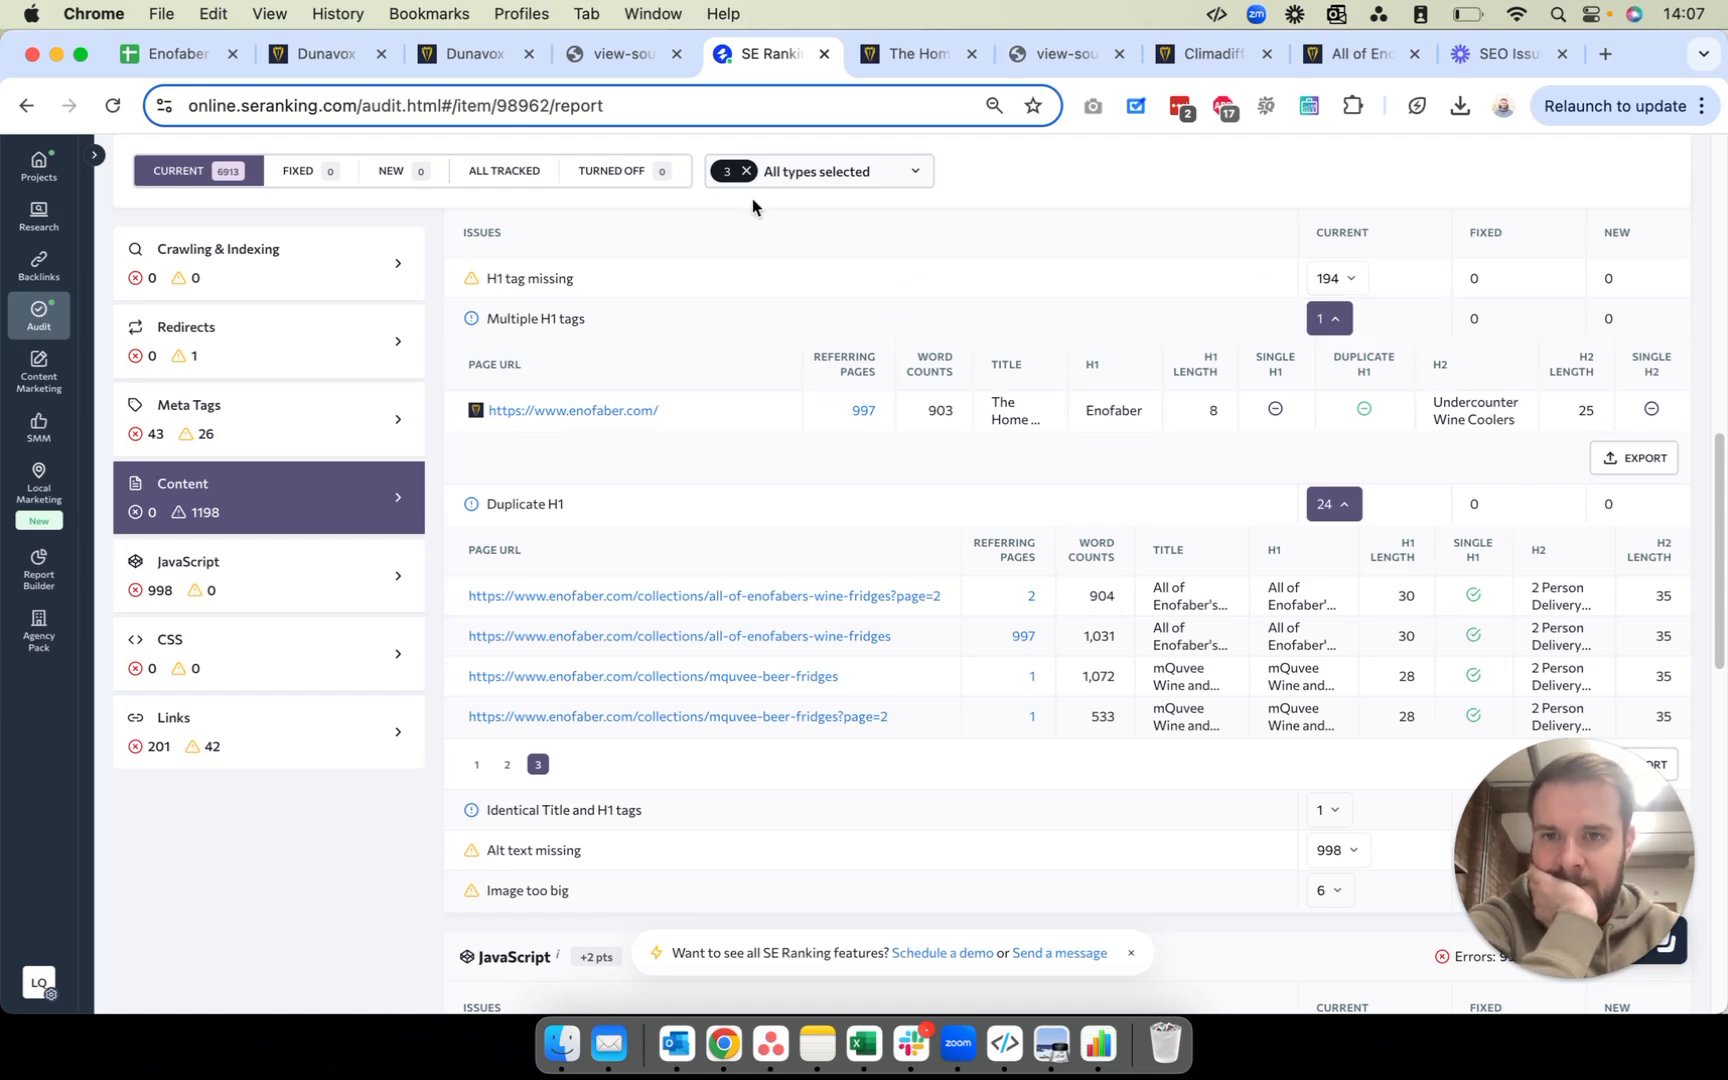
left_click(178, 58)
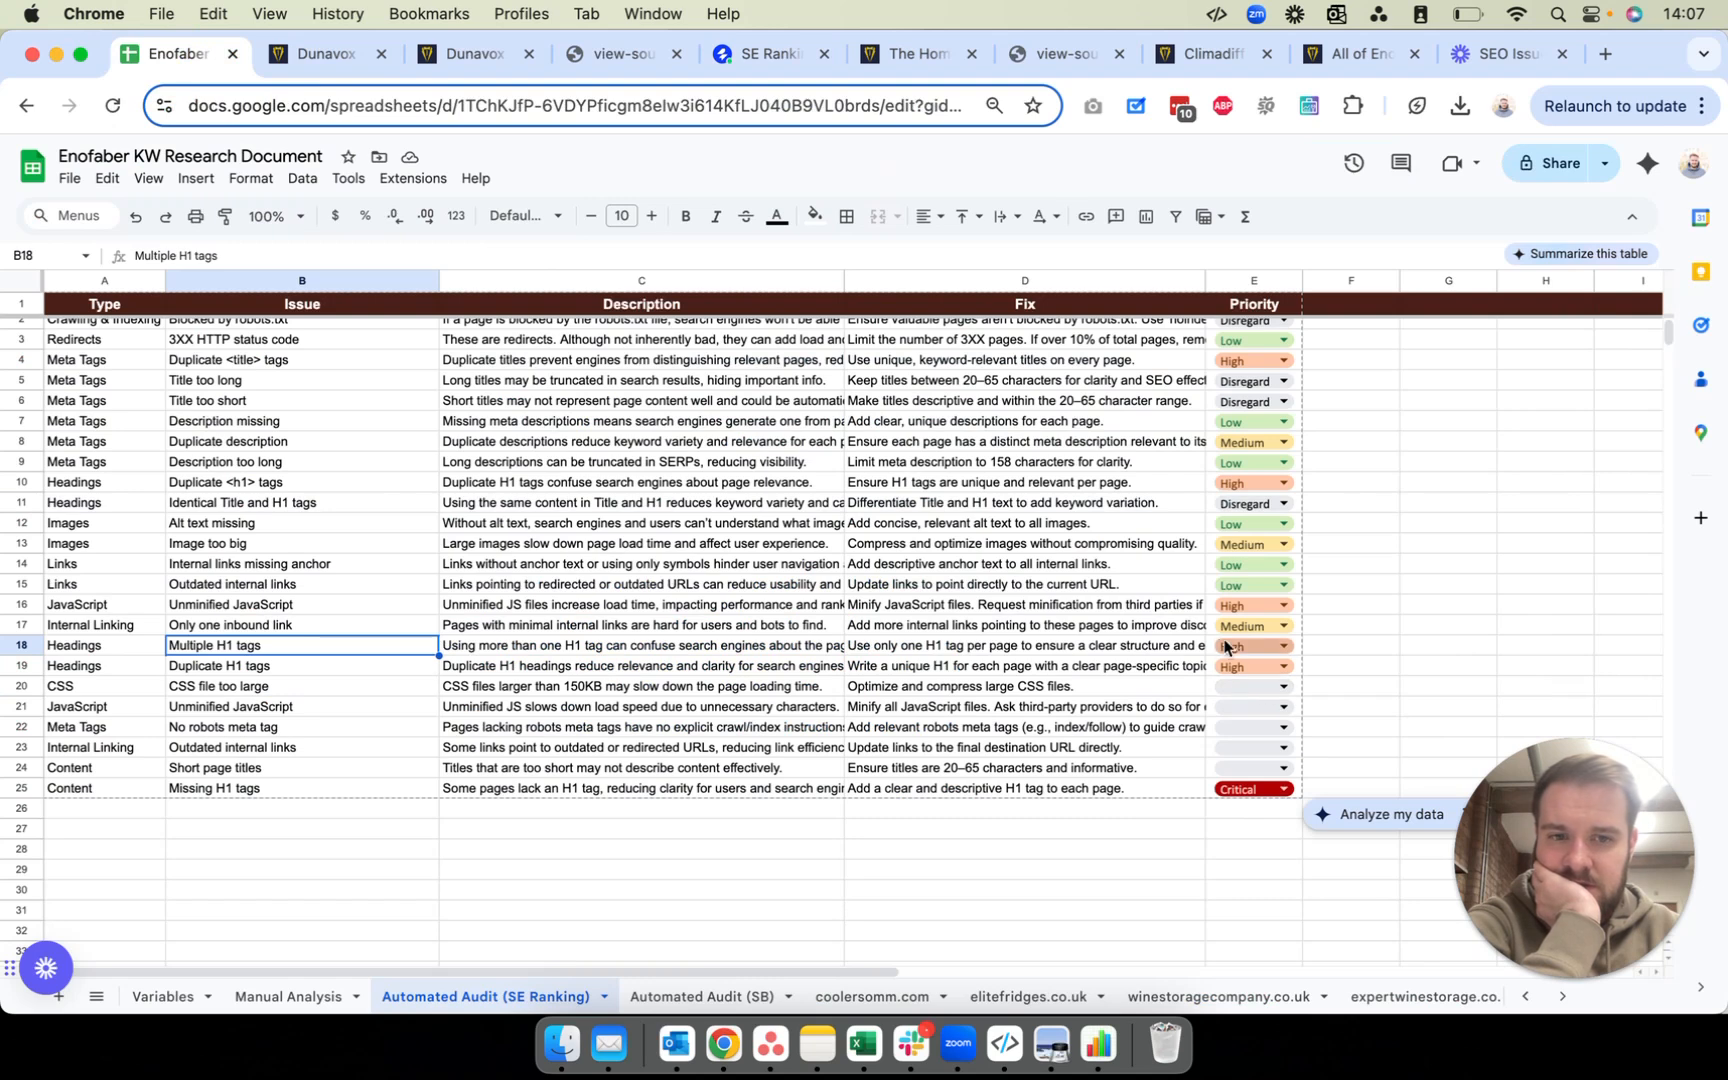
left_click(1245, 655)
left_click(1248, 737)
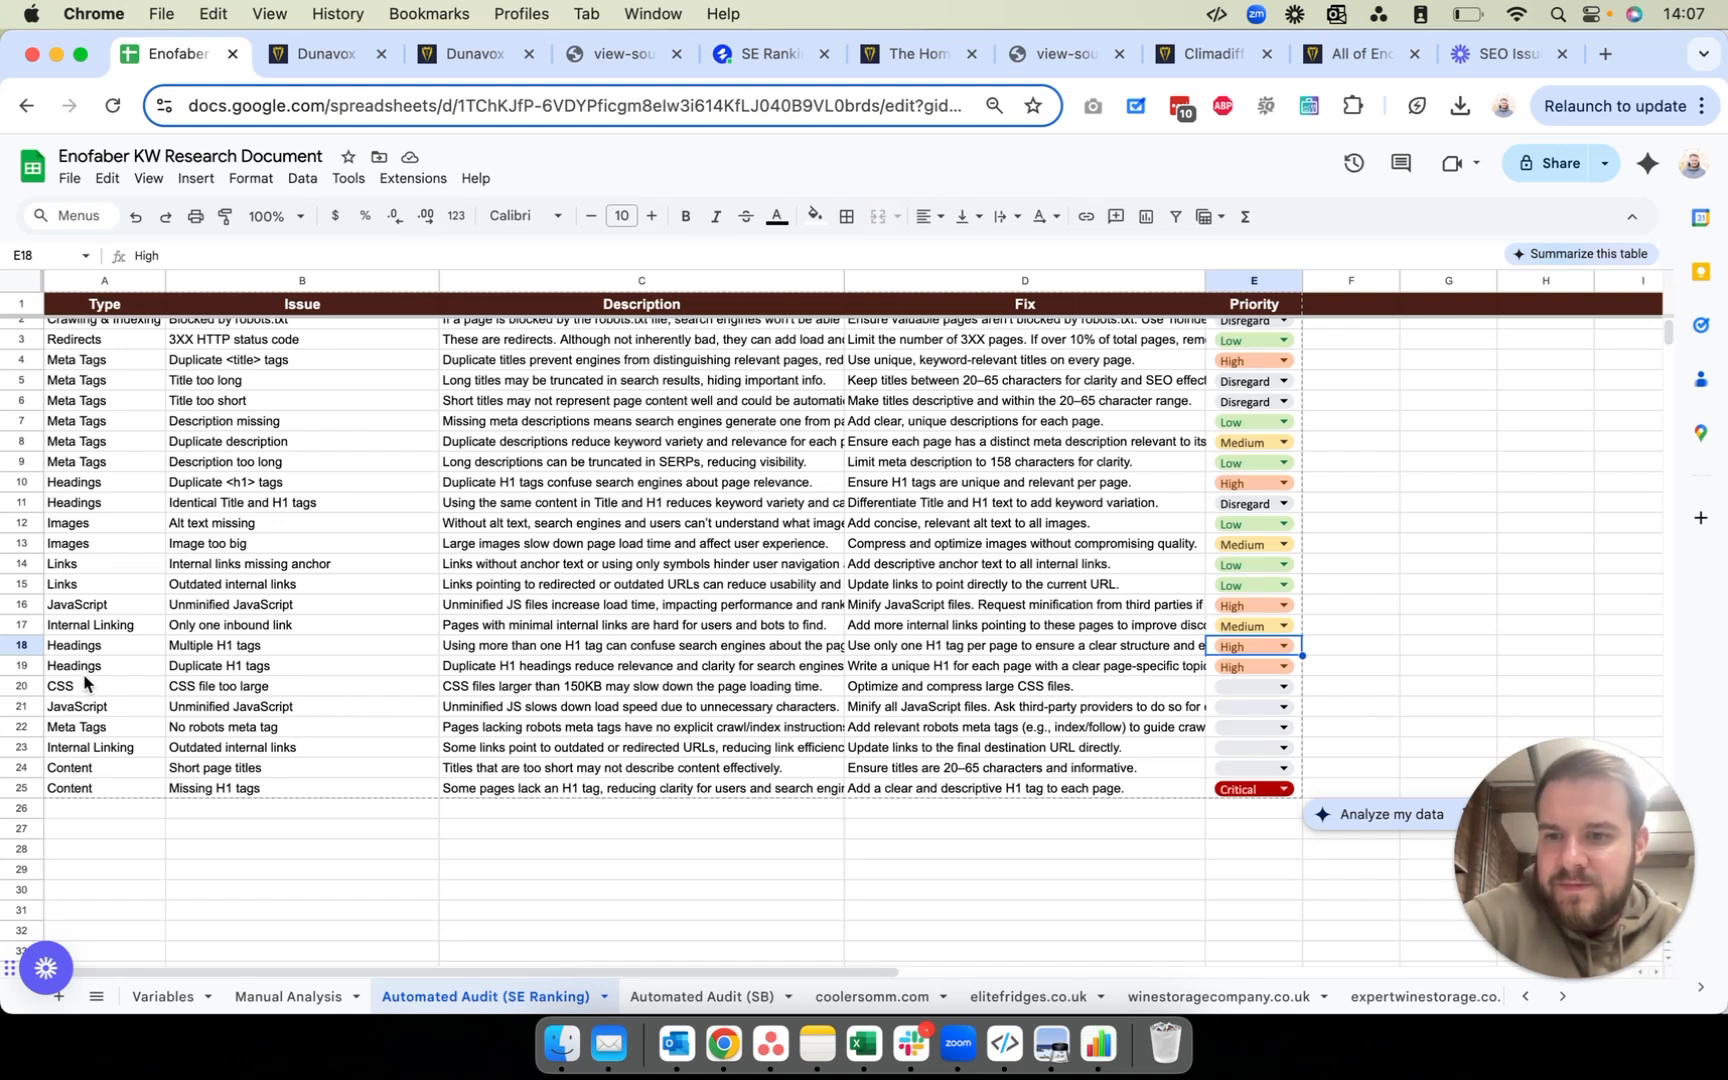
Step: Set the priority of "CSS file too large" in row 20 to High
left_click_drag(82, 690, 1315, 722)
left_click(1345, 686)
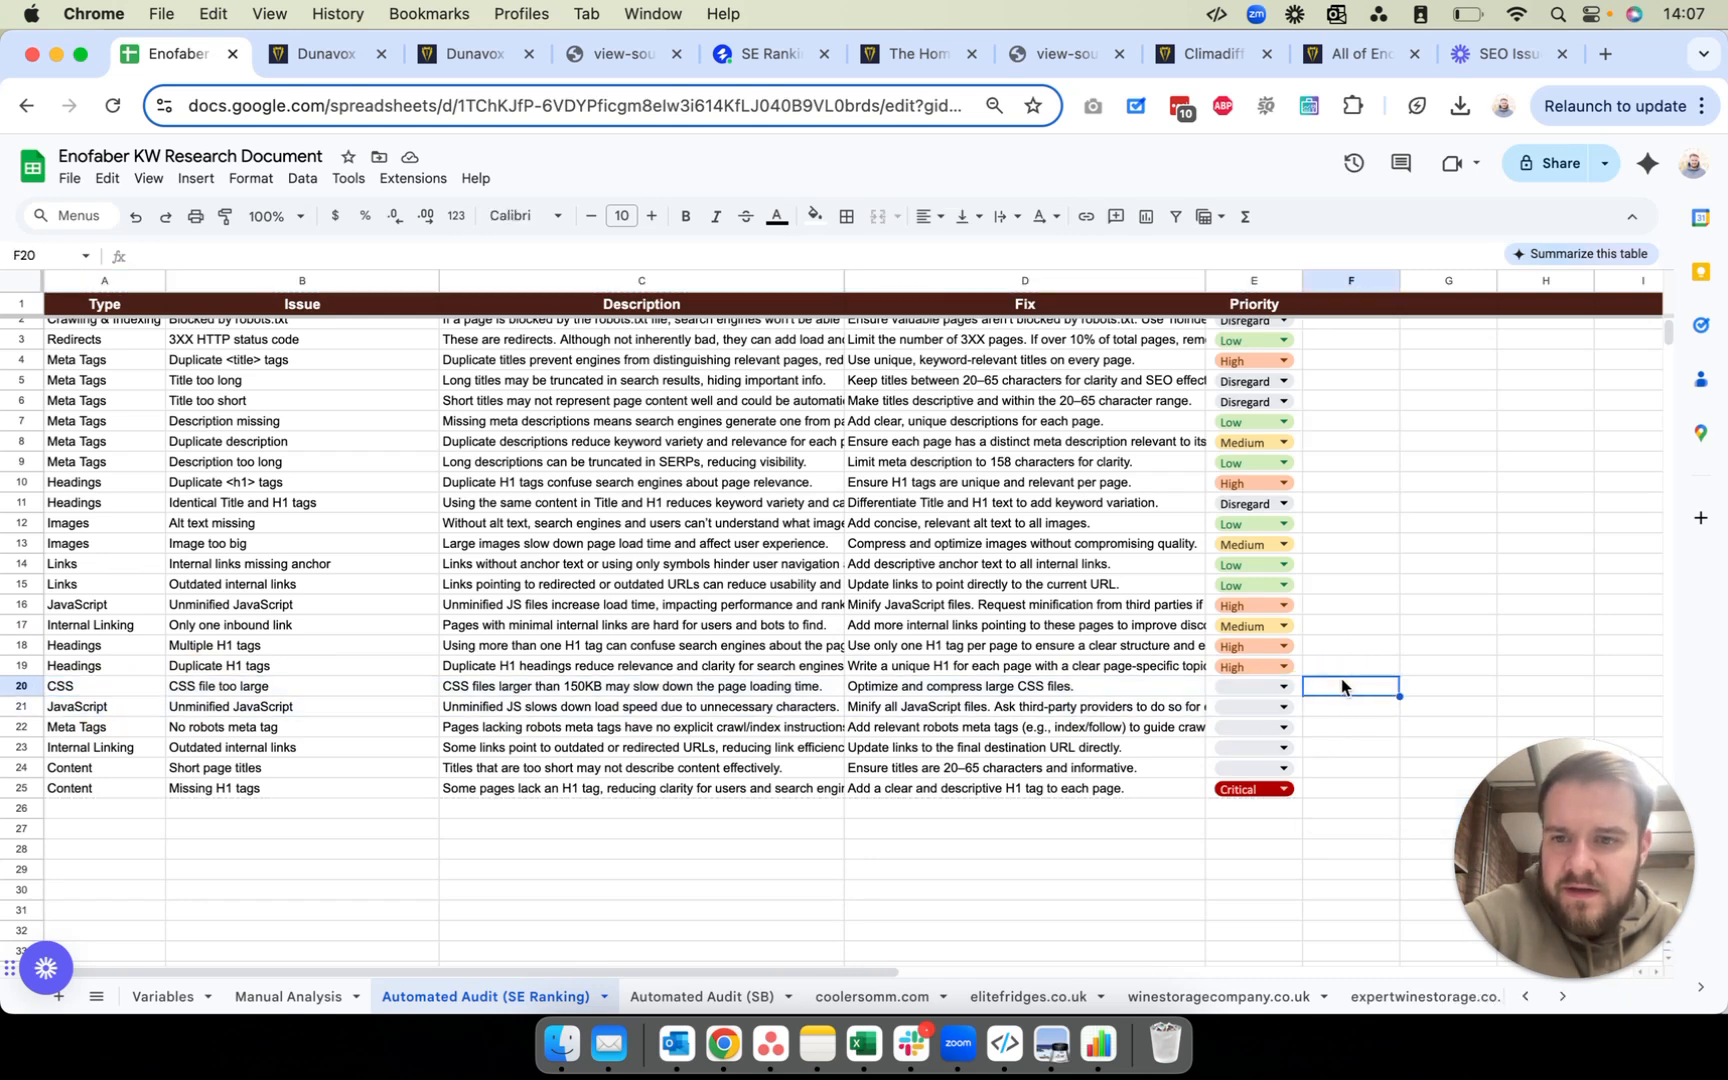
left_click(1275, 686)
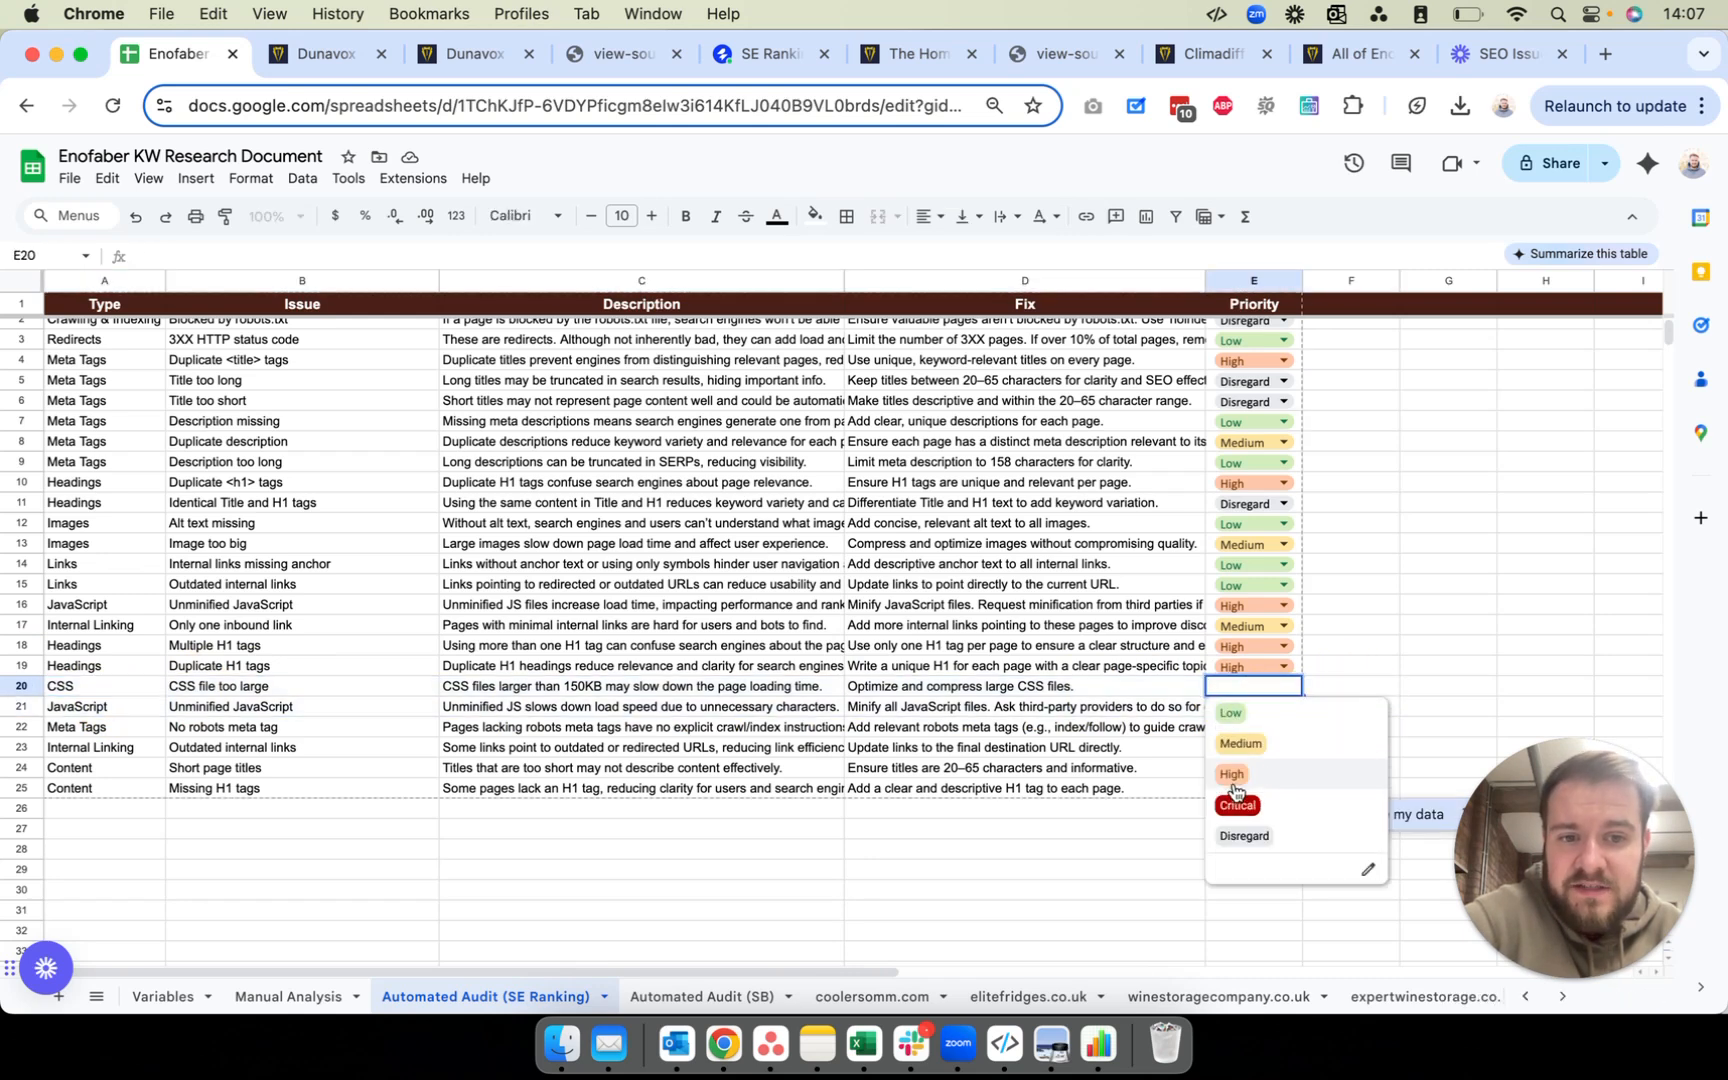
left_click(1300, 758)
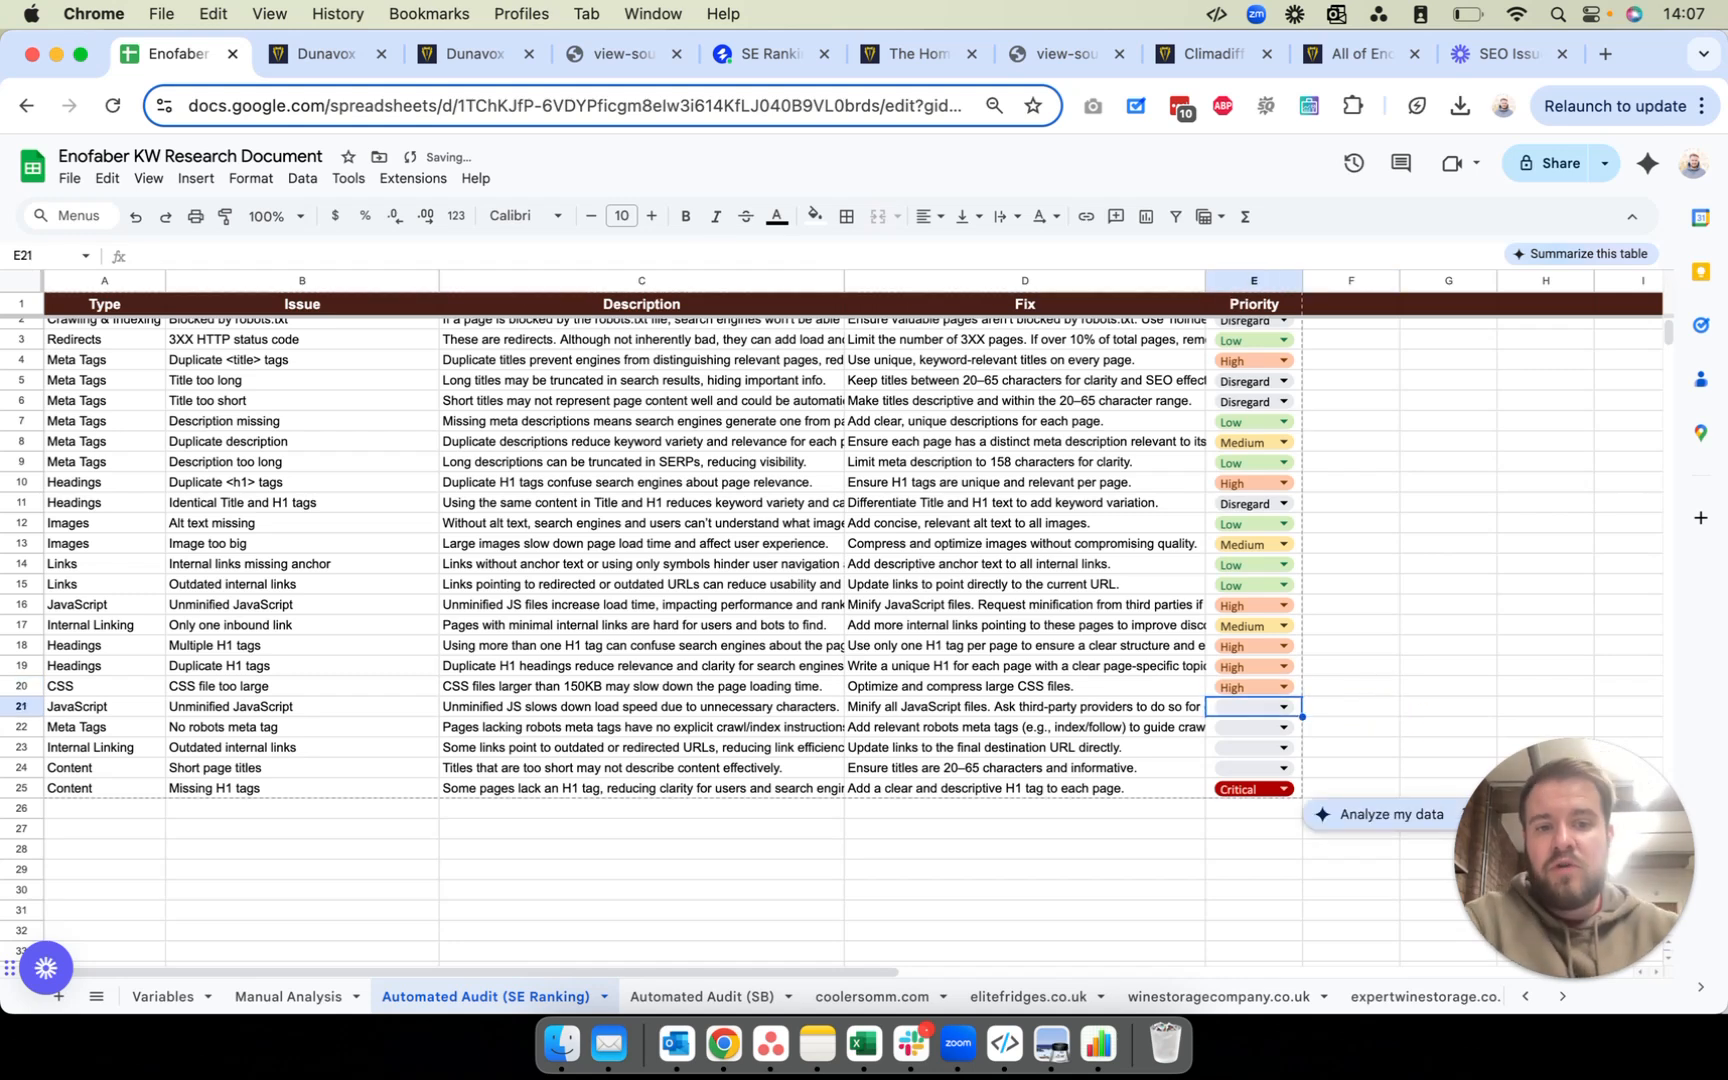
Step: Copy the High priority from "CSS file too large" in row 20 to "Unminified JavaScript" in row 21
key("cmd+c")
key("Down")
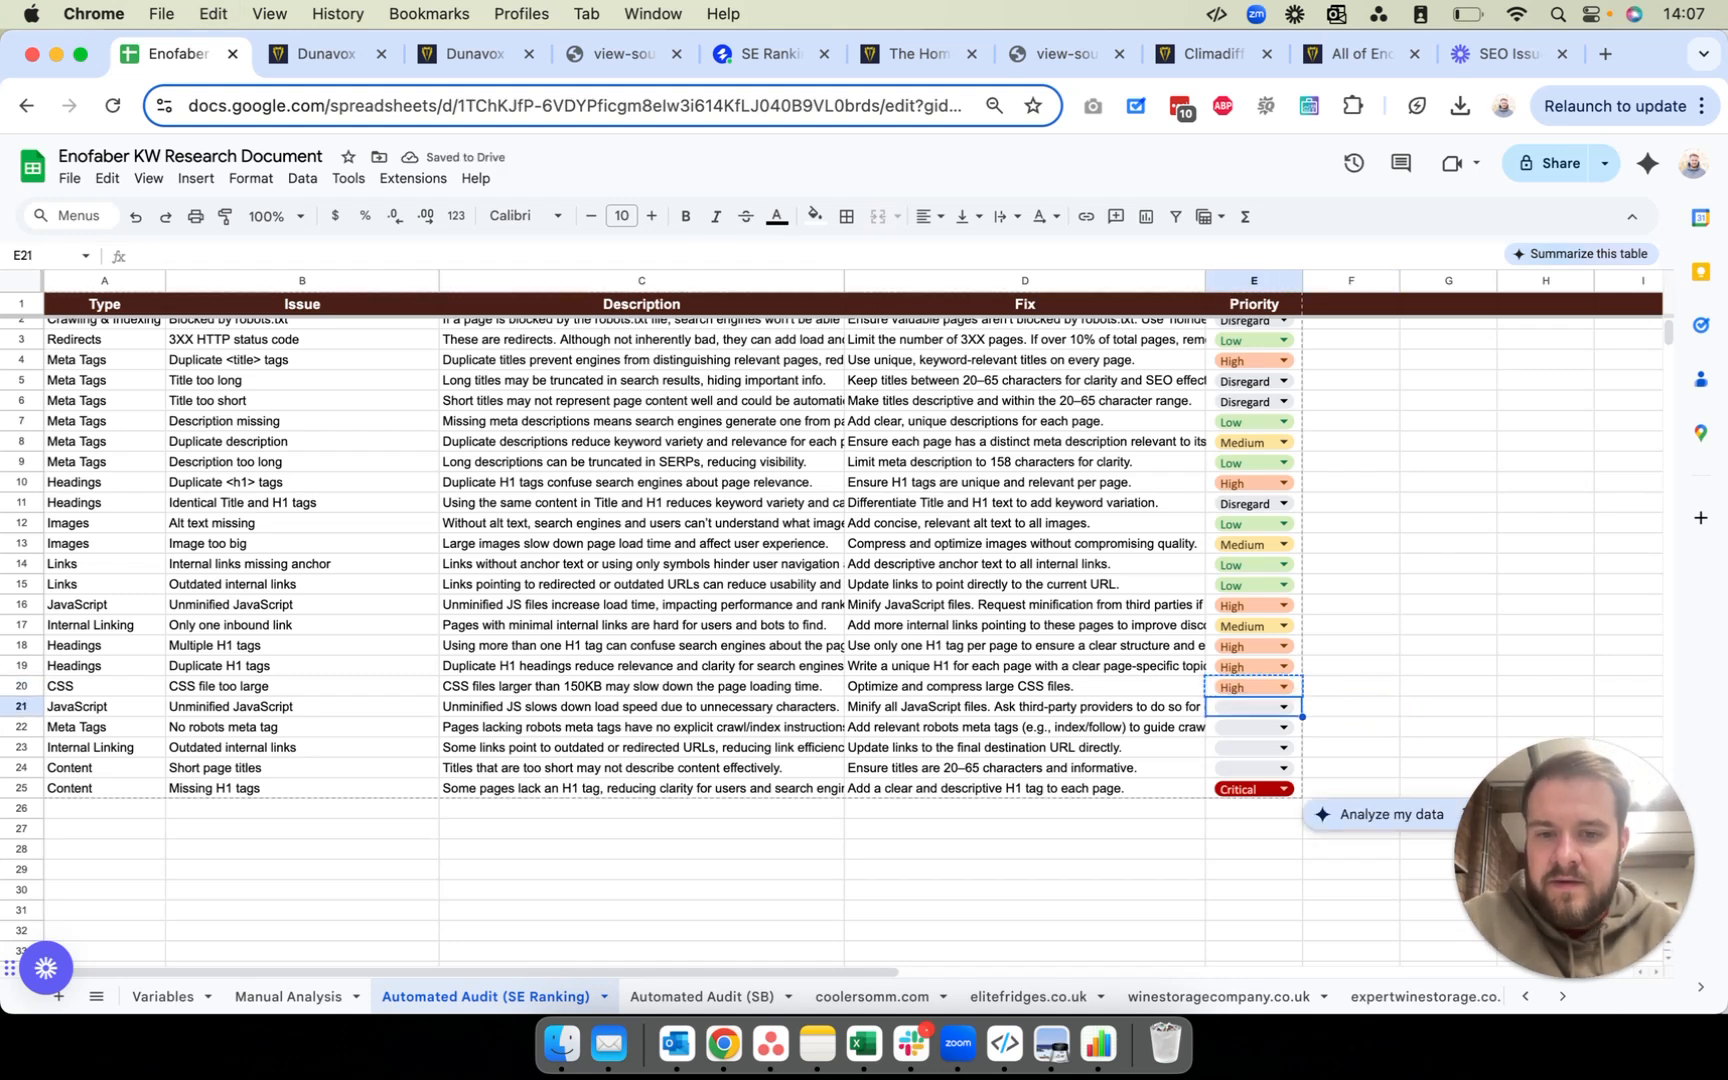
key("cmd+v")
key("Down")
key("Down")
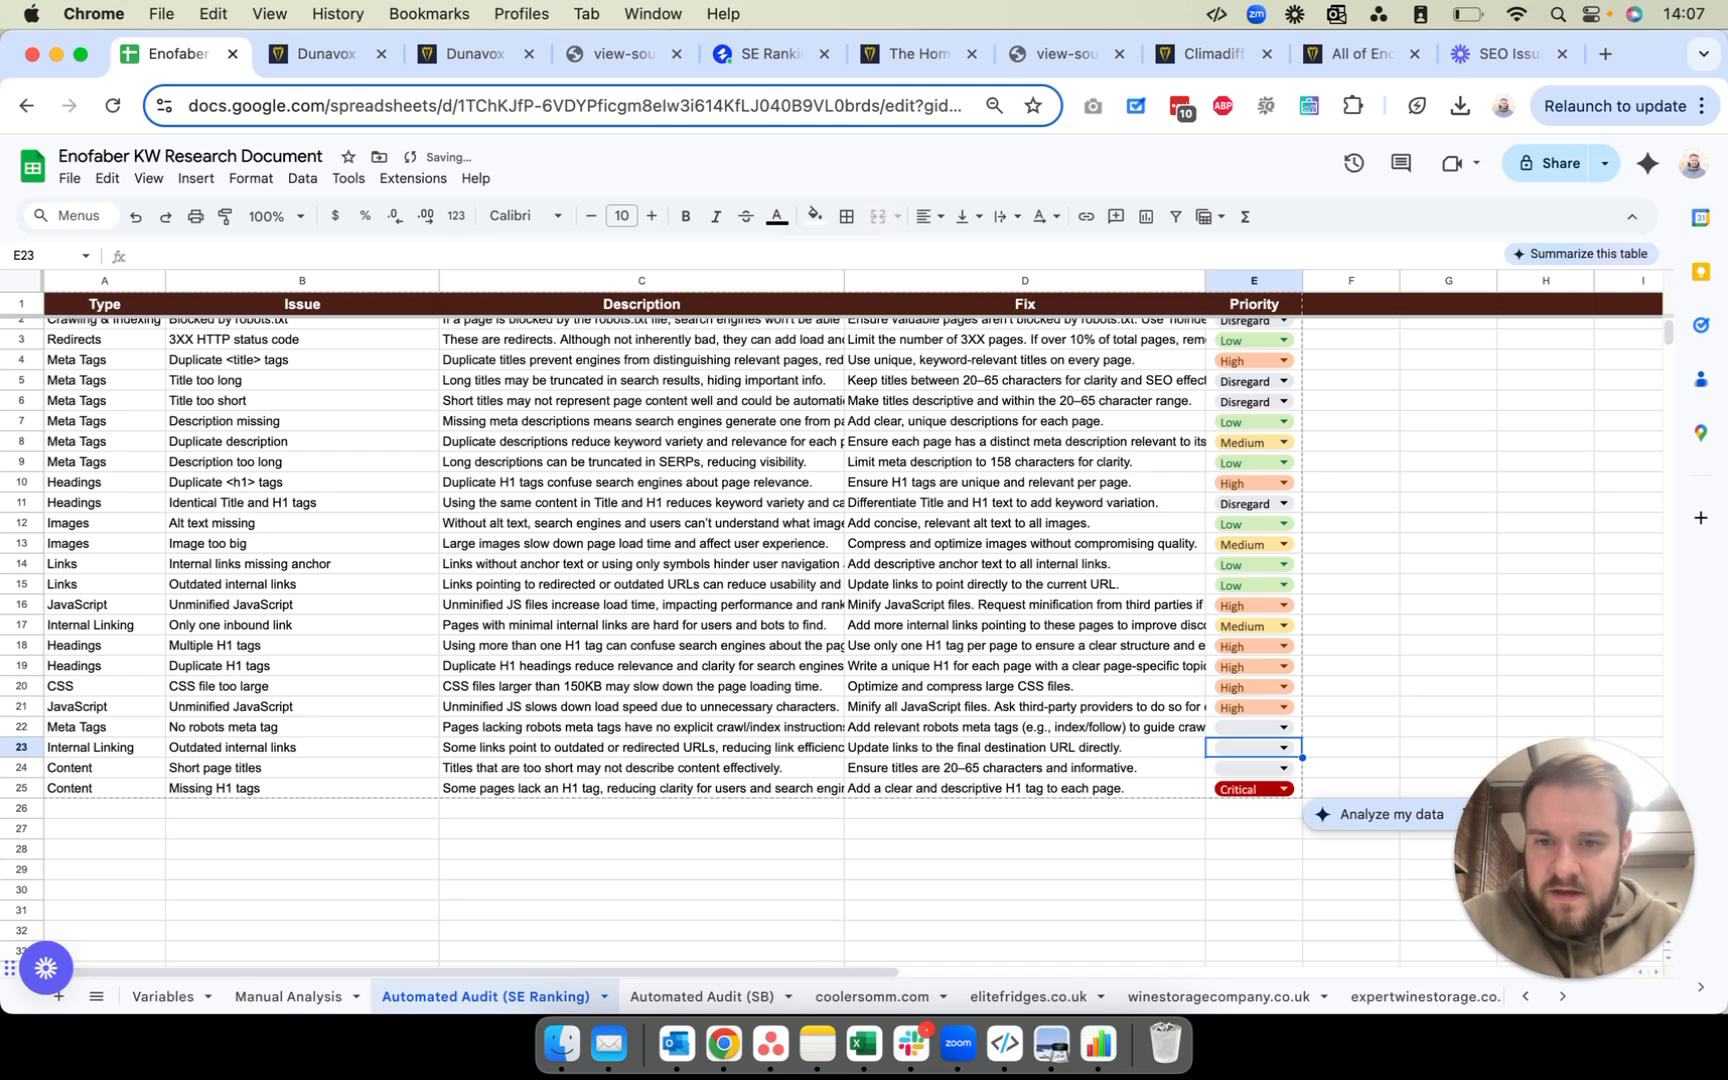
Step: Read the issue, description and fix of "No robots meta tag" in row 22
key("Left")
key("Left")
key("Up")
key("Down")
key("Left")
key("Left")
key("Up")
key("Right")
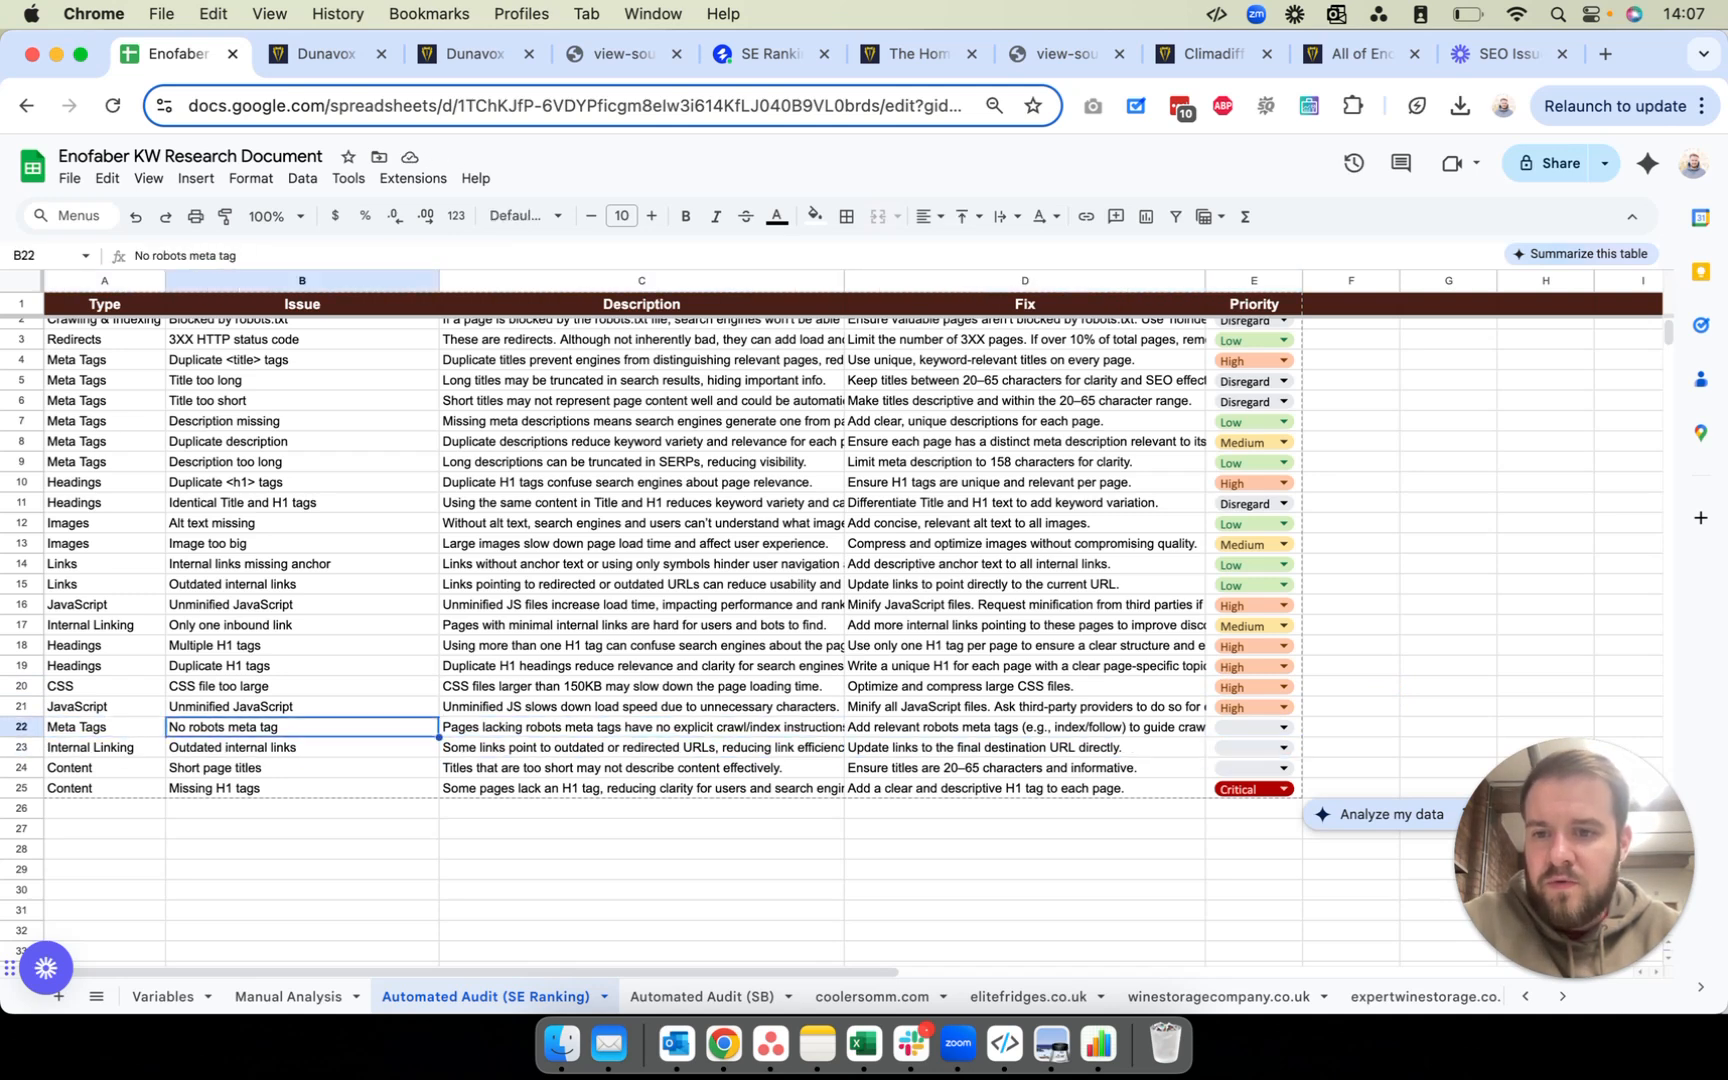
key("Right")
key("Right")
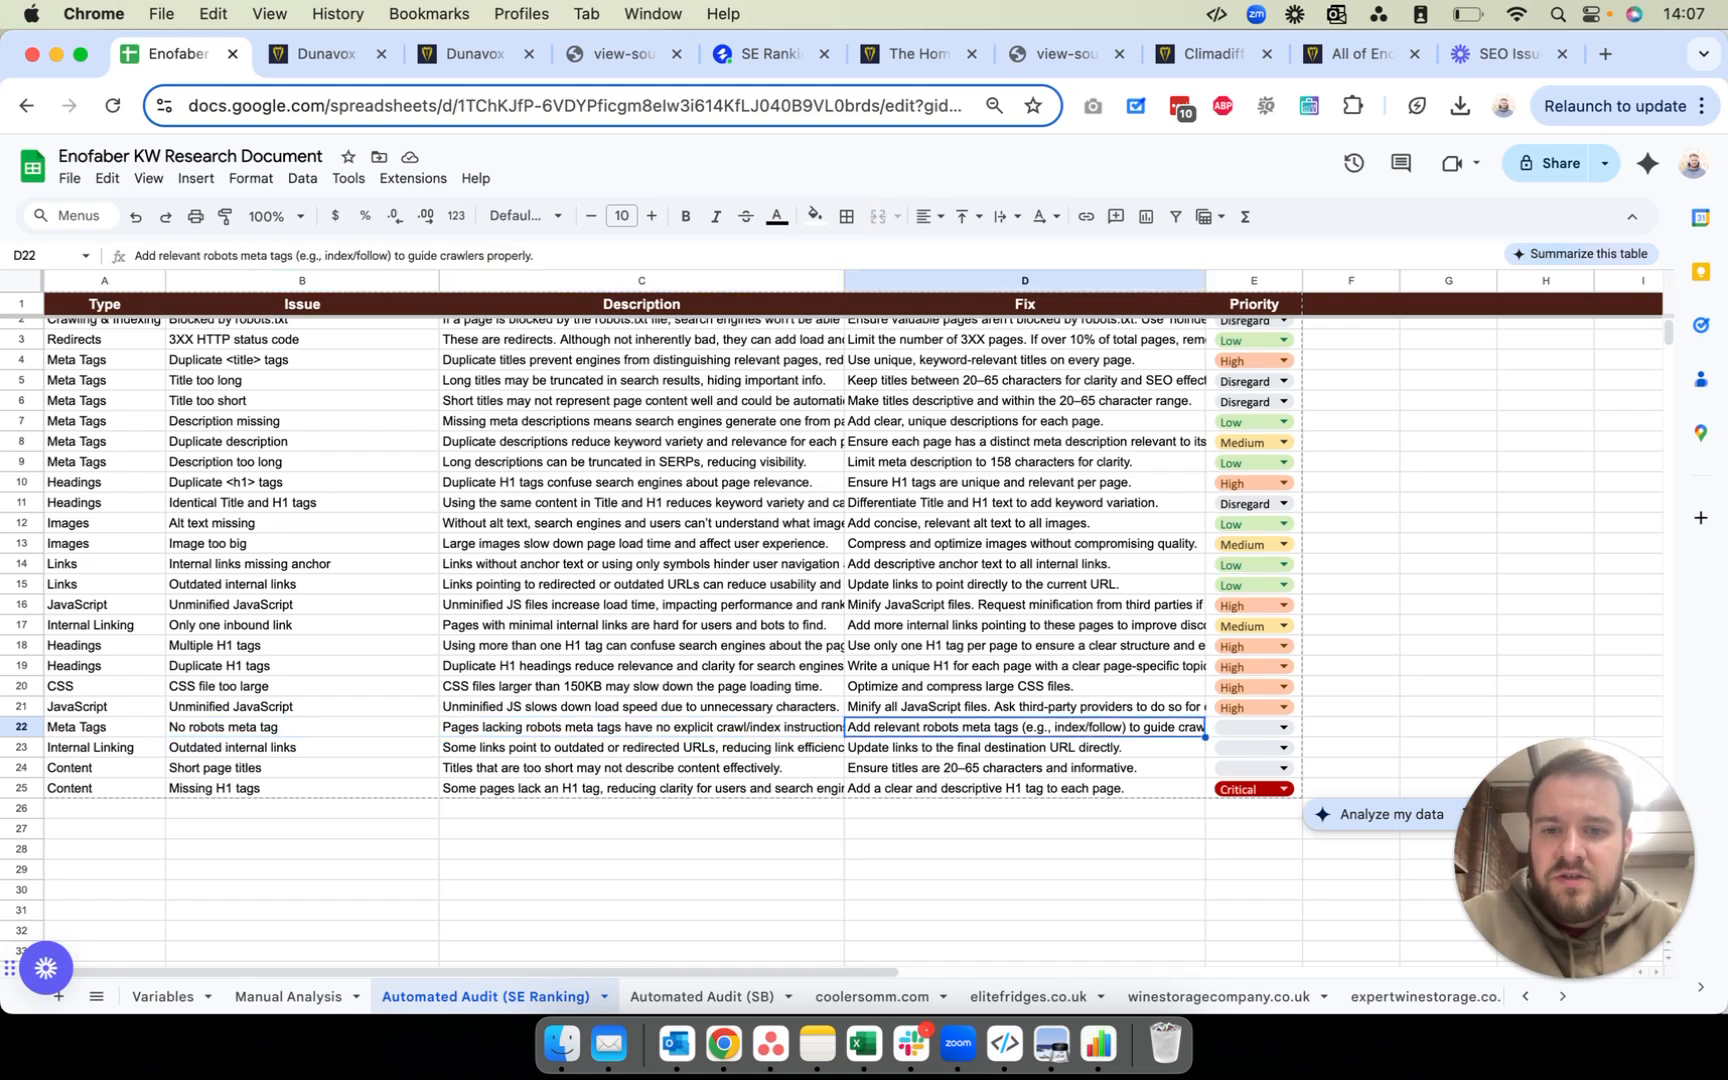
key("Left")
key("Right")
key("Right")
key("Left")
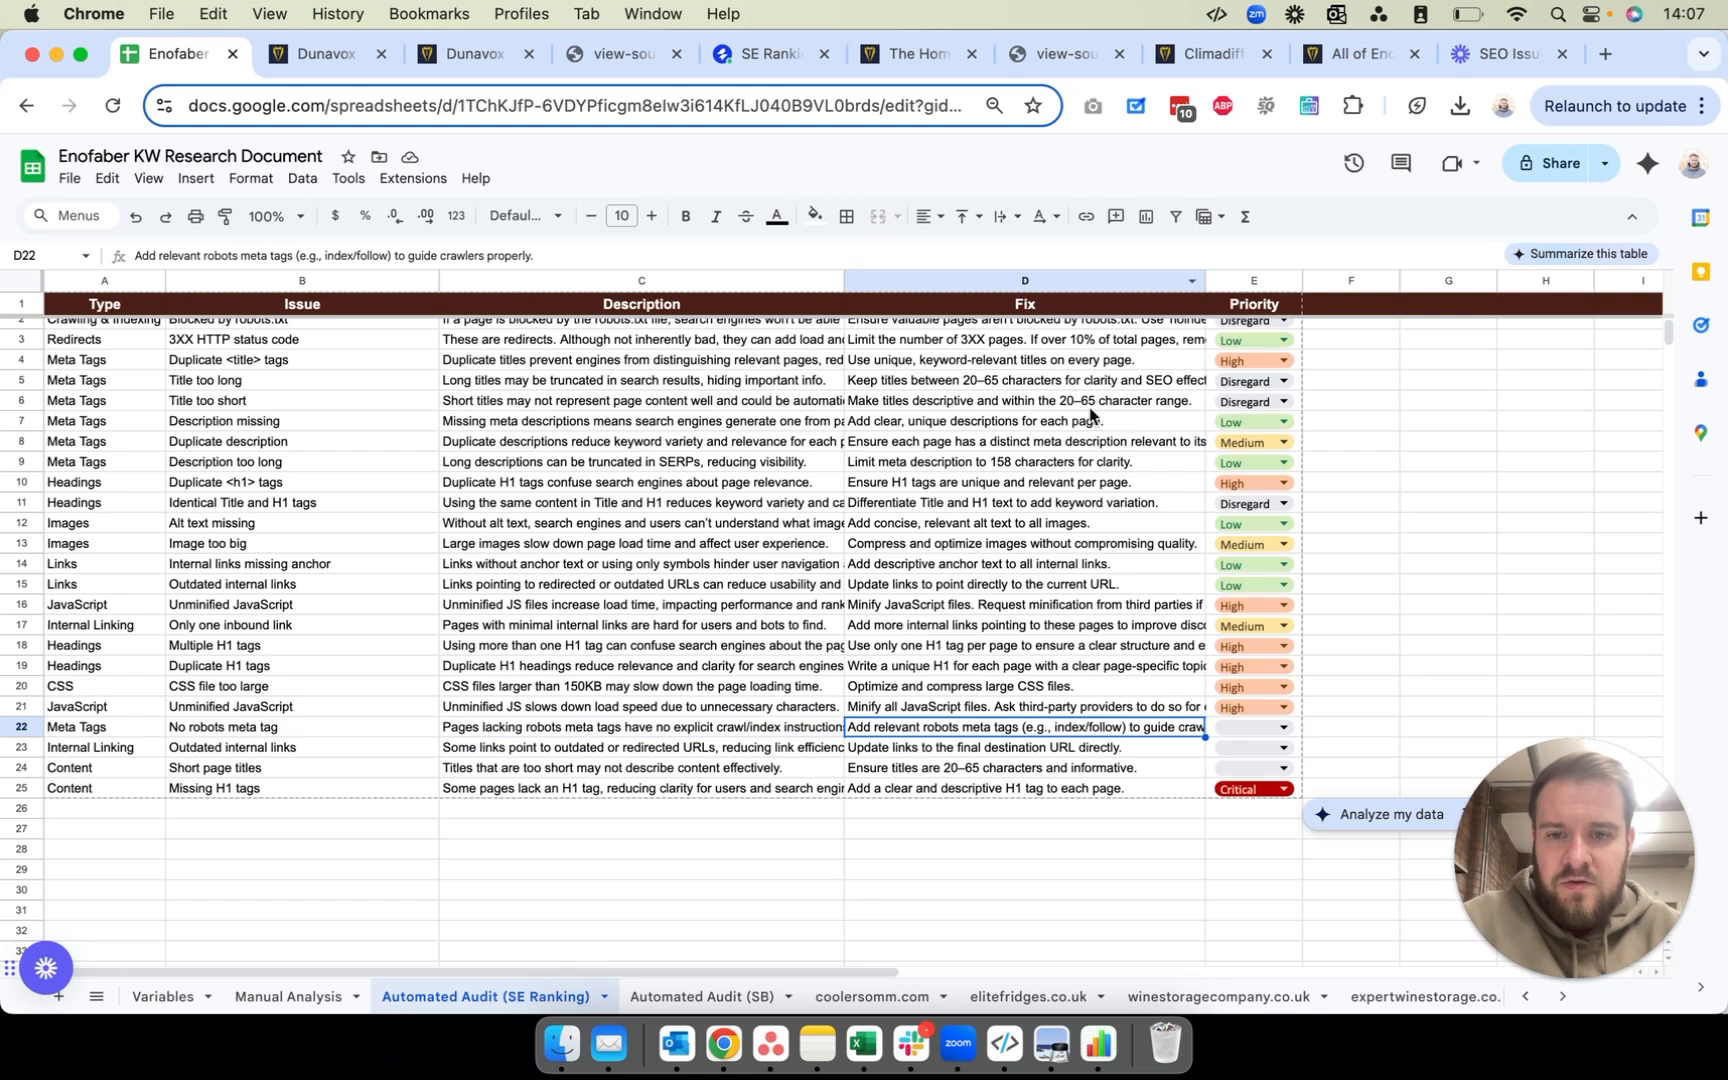
Step: Look through the Meta Tags, Content, JavaScript, CSS and Links sections of the SE Ranking issue report for the missing robots meta tag issue
left_click(766, 52)
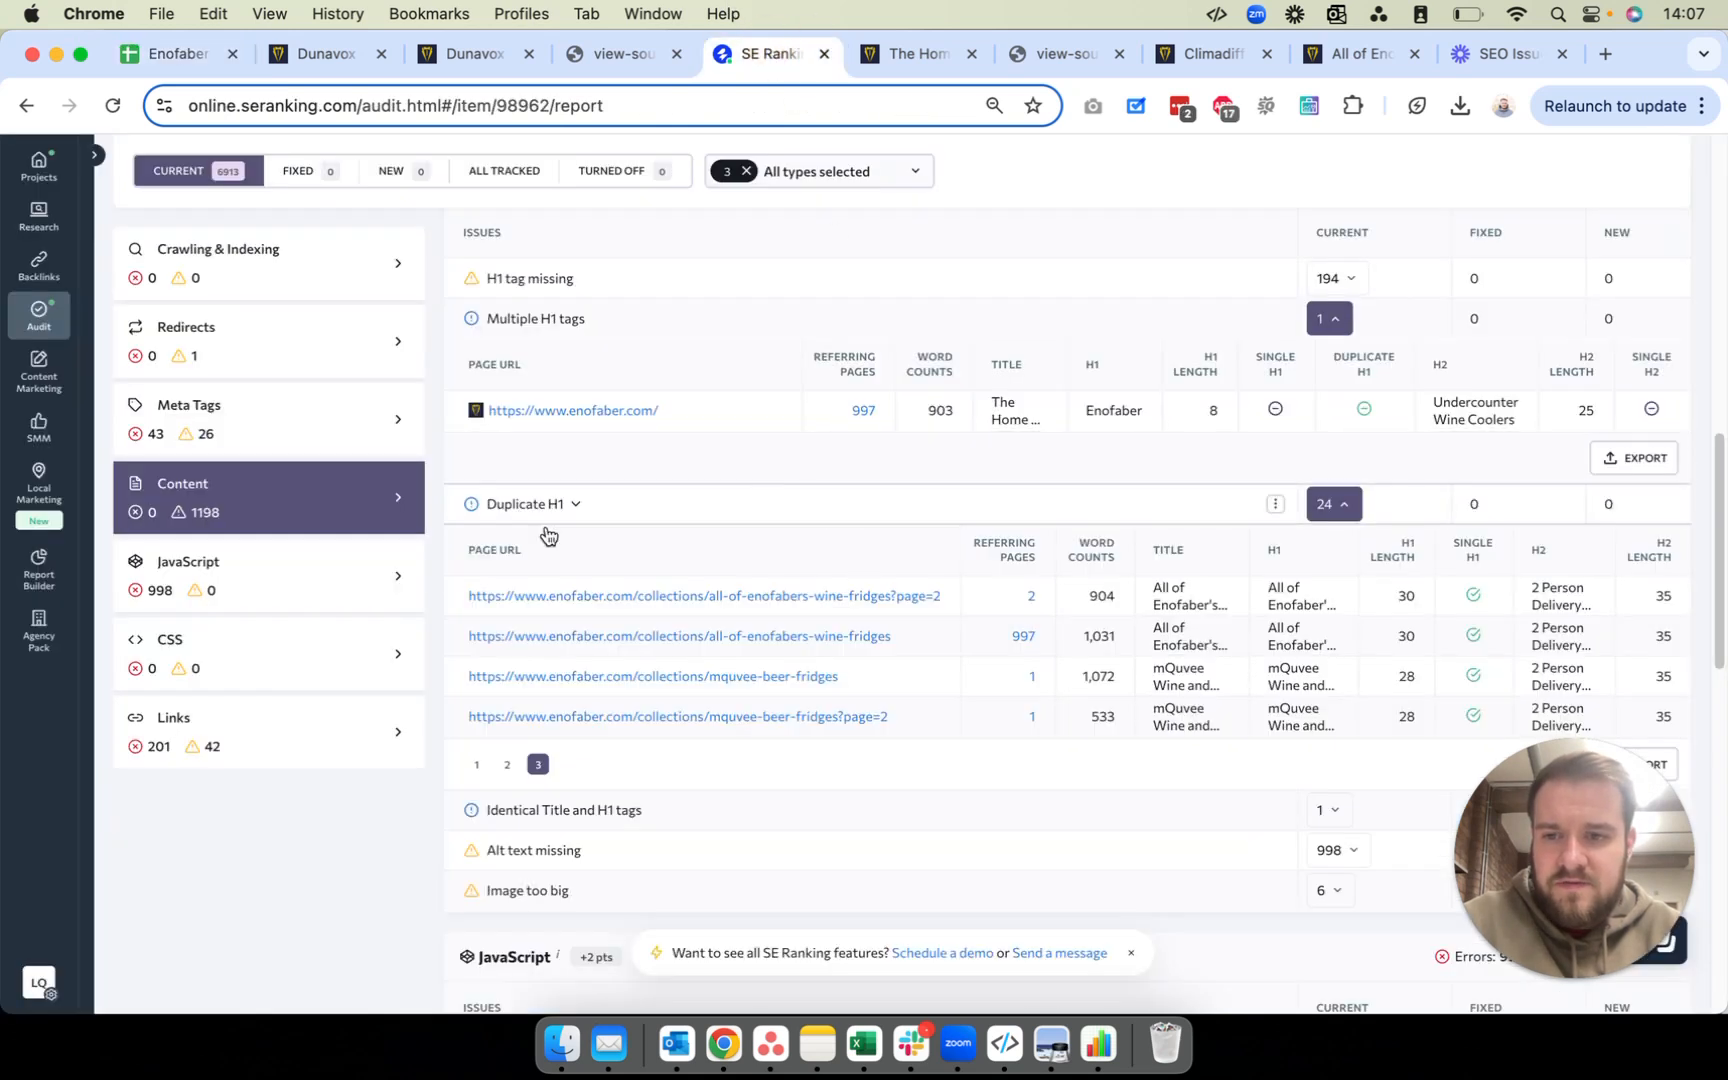
scroll(330, 480, "up", 3)
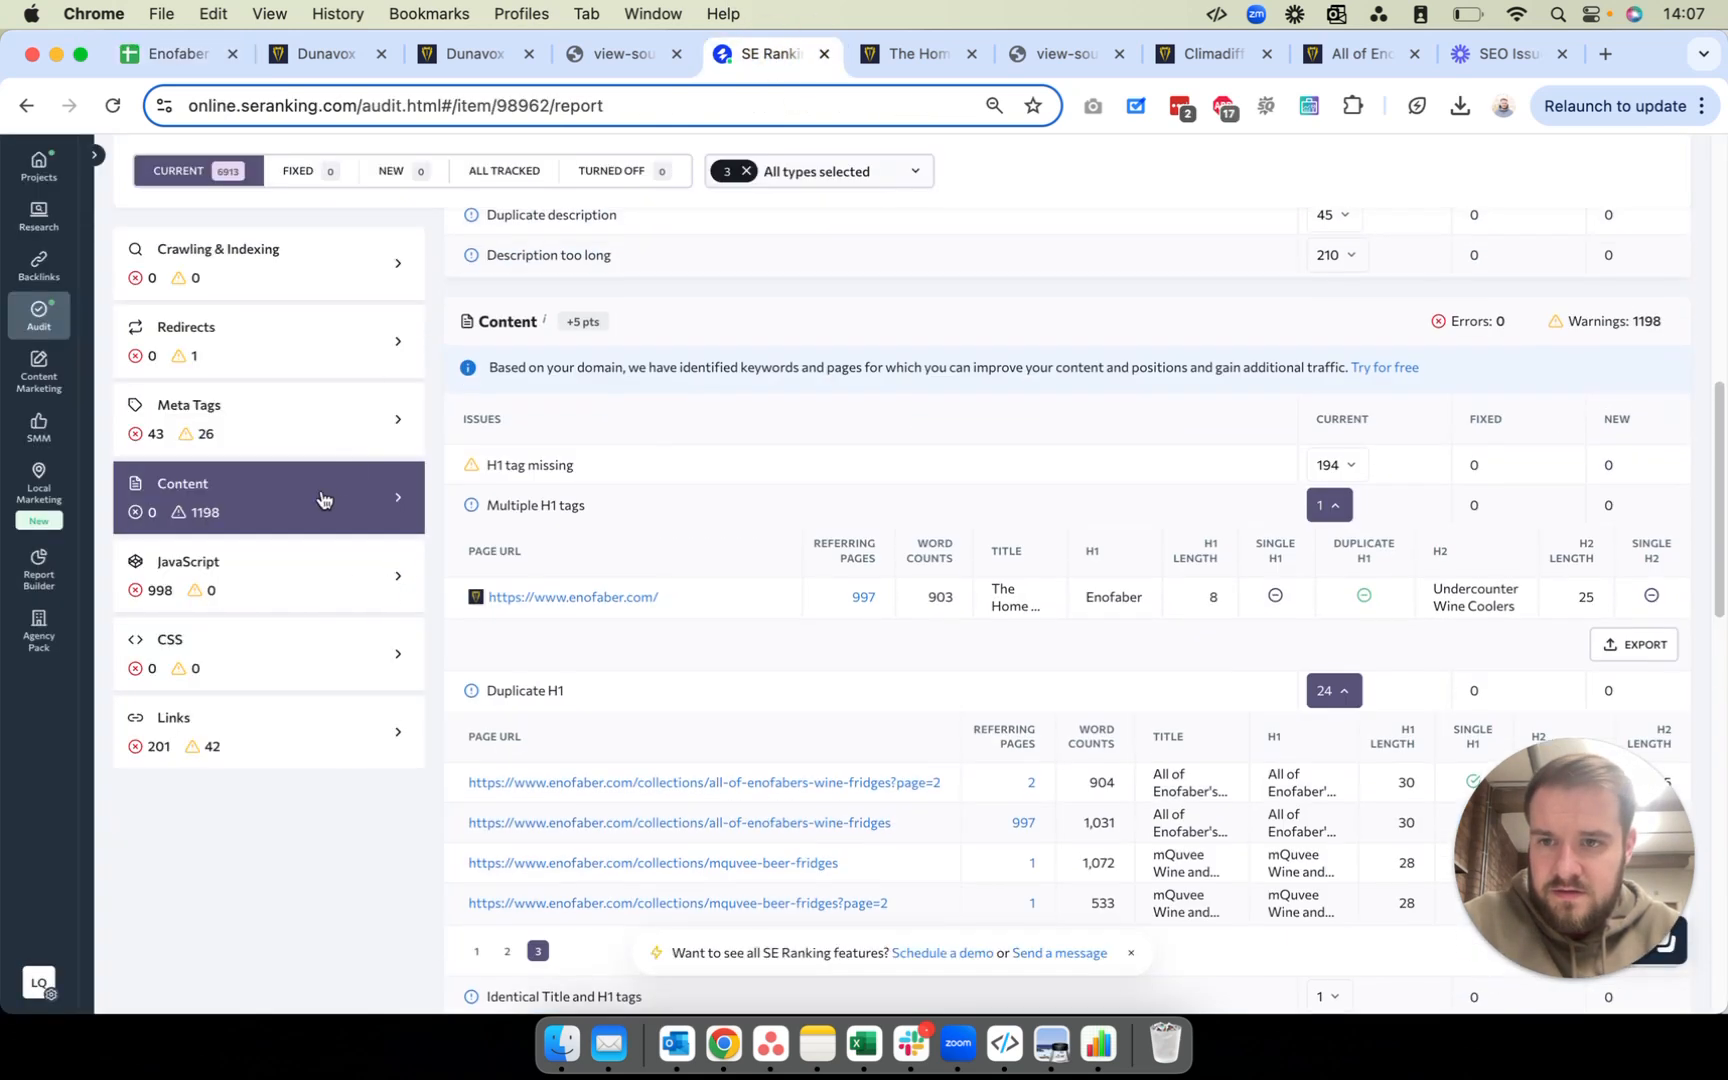
left_click(304, 443)
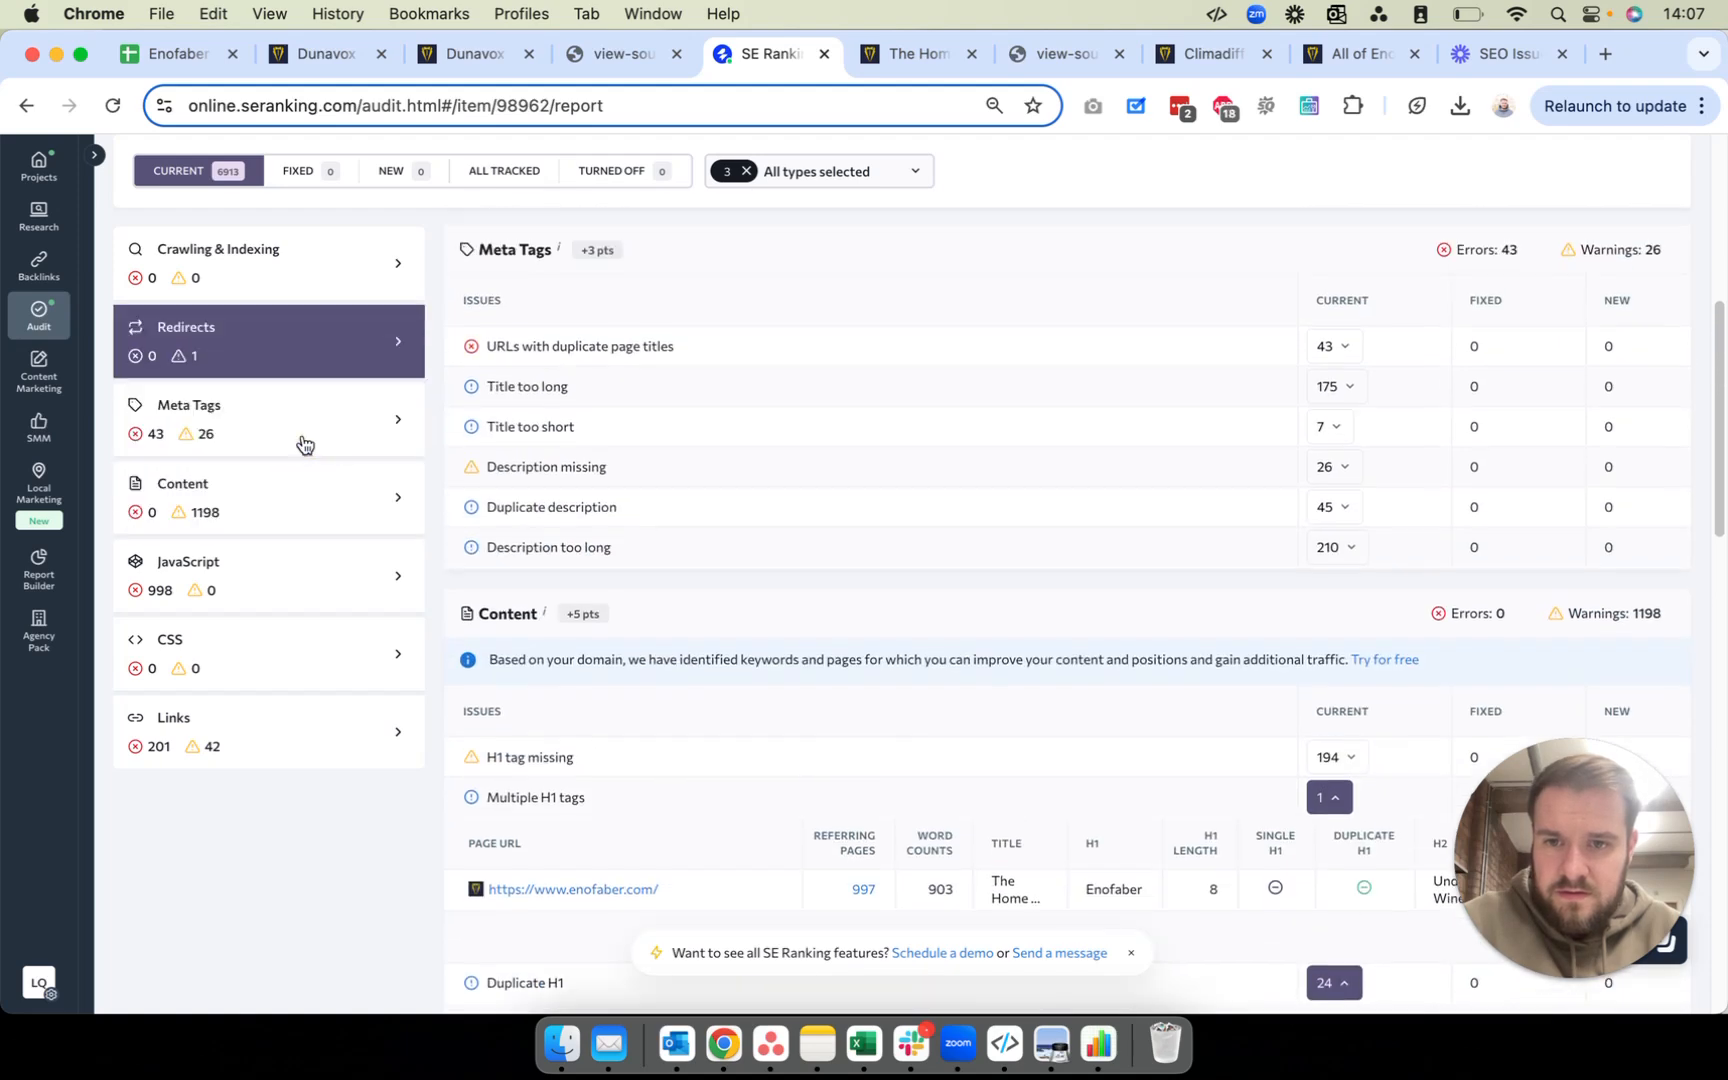
scroll(300, 440, "up", 5)
scroll(324, 490, "down", 10)
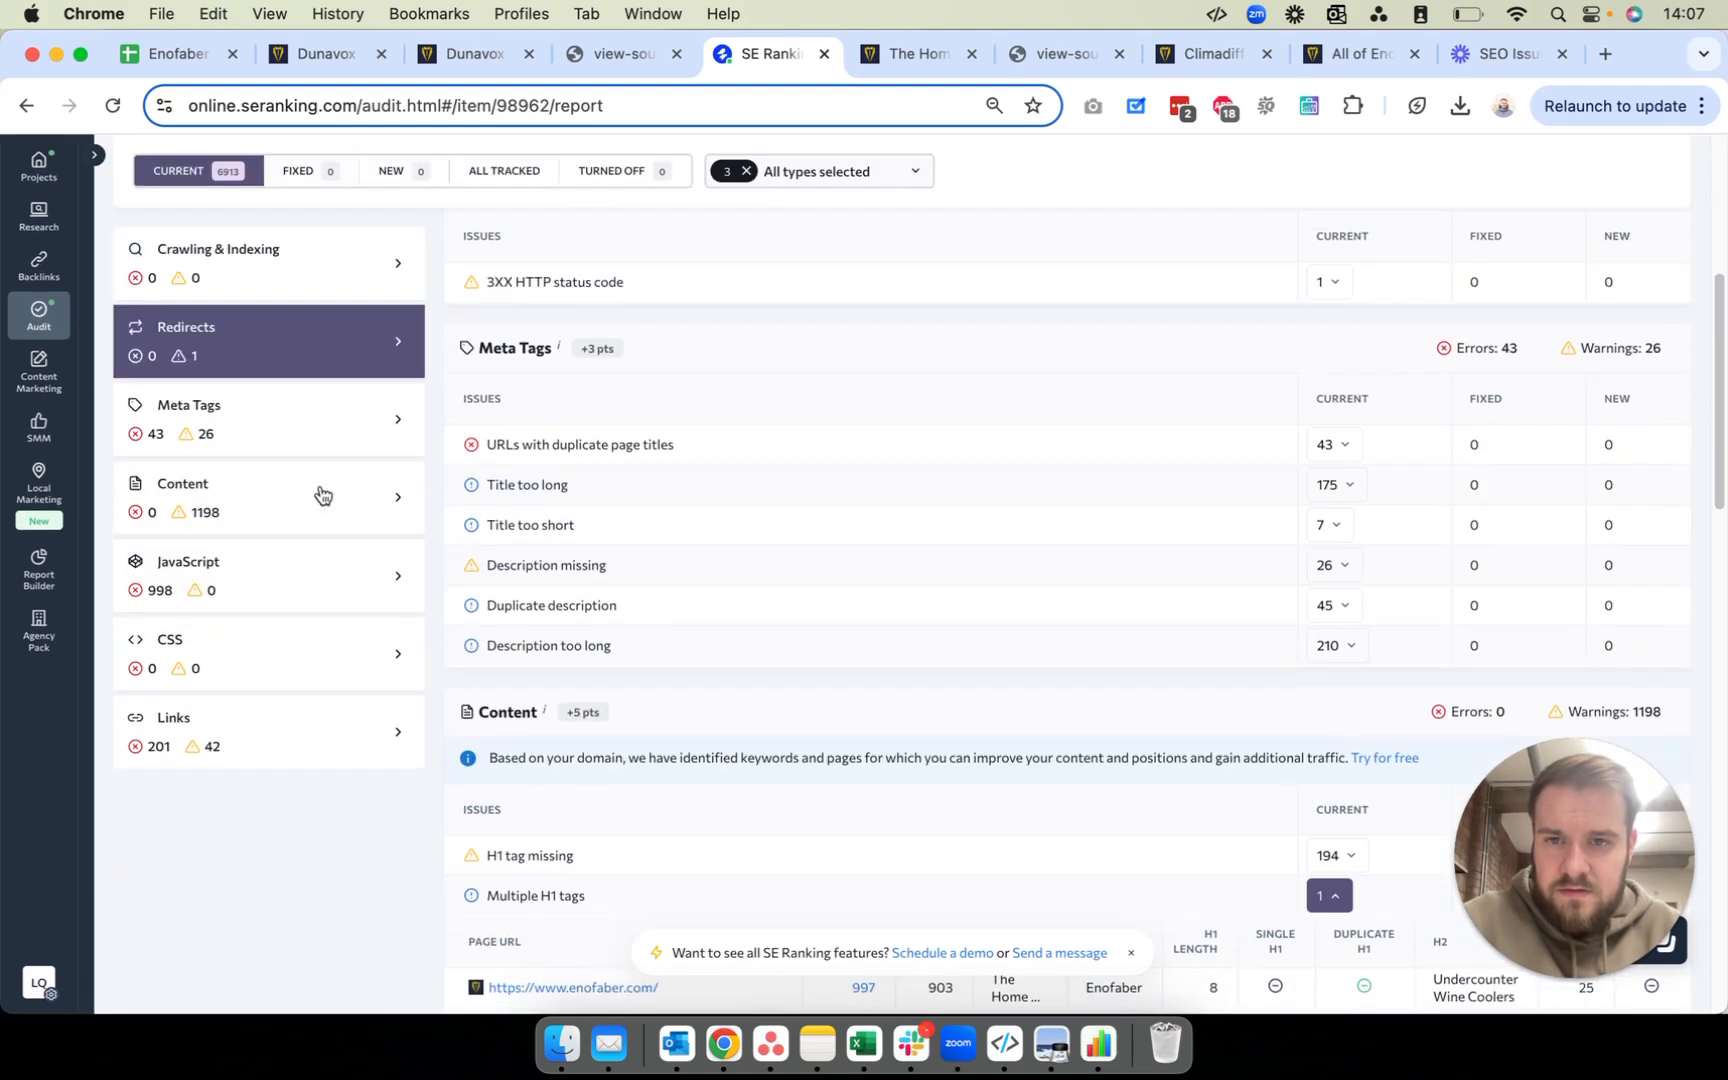
left_click(258, 742)
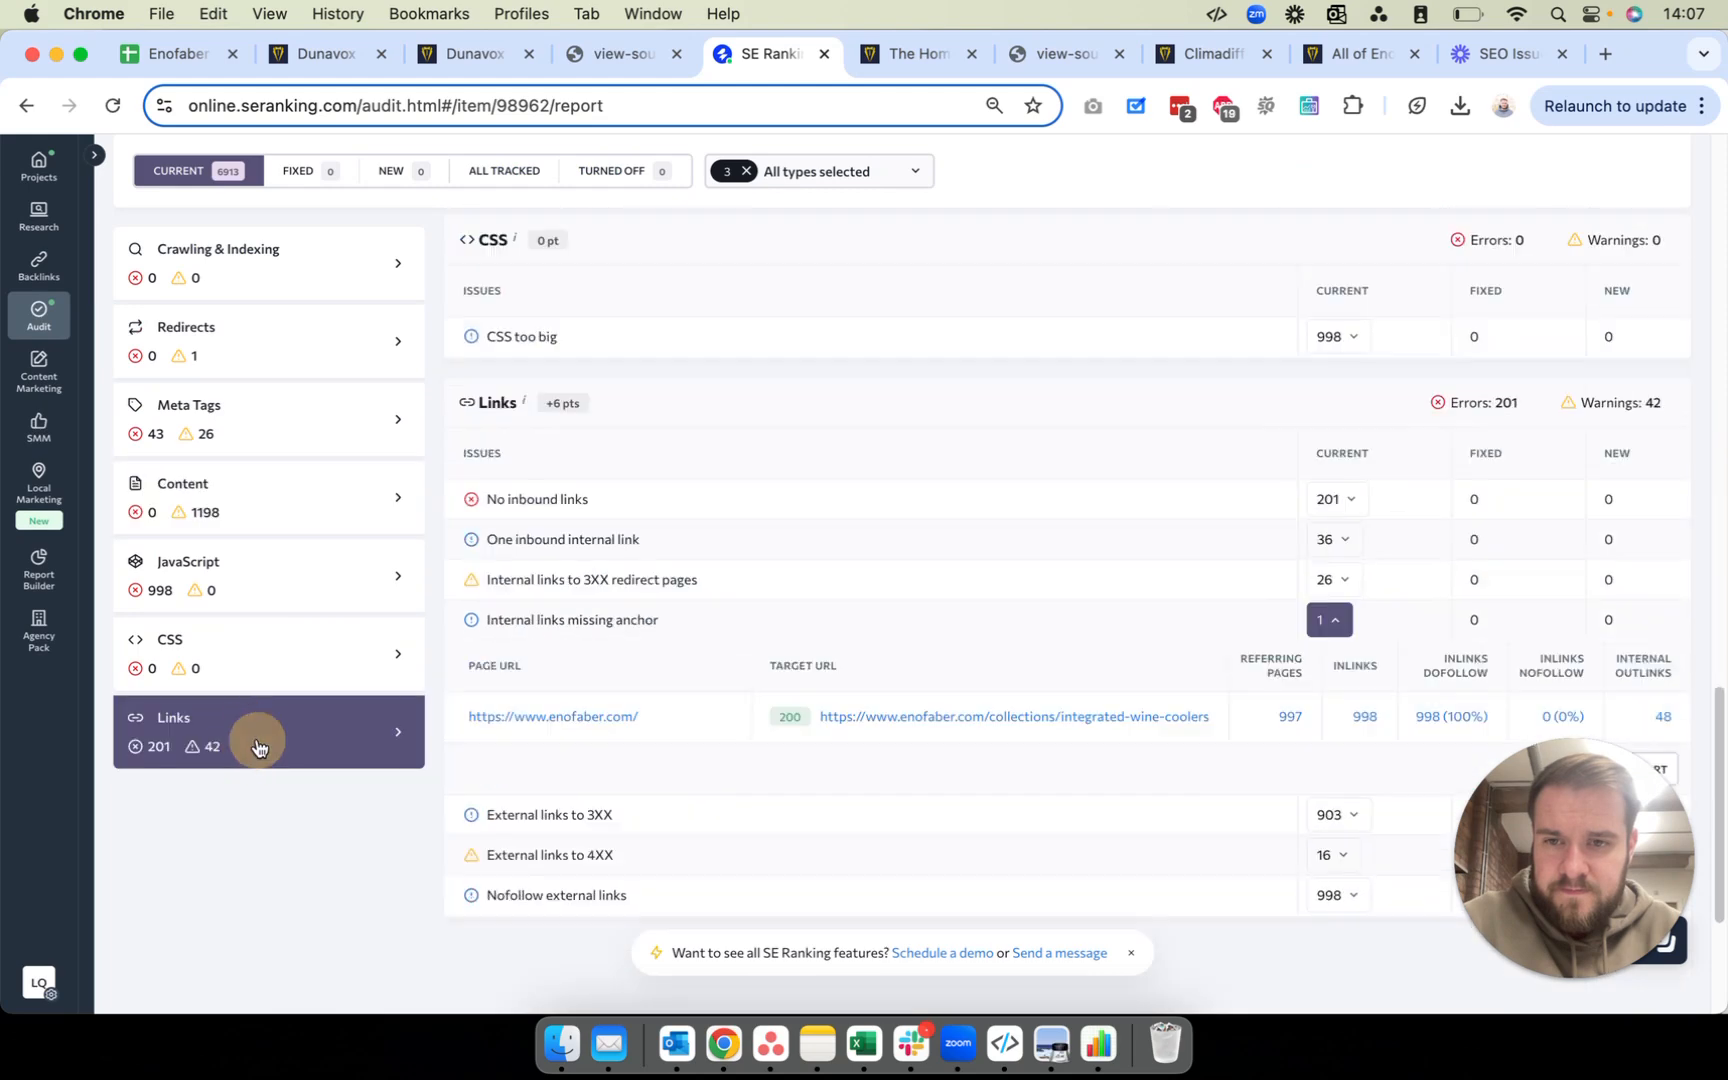
left_click(396, 668)
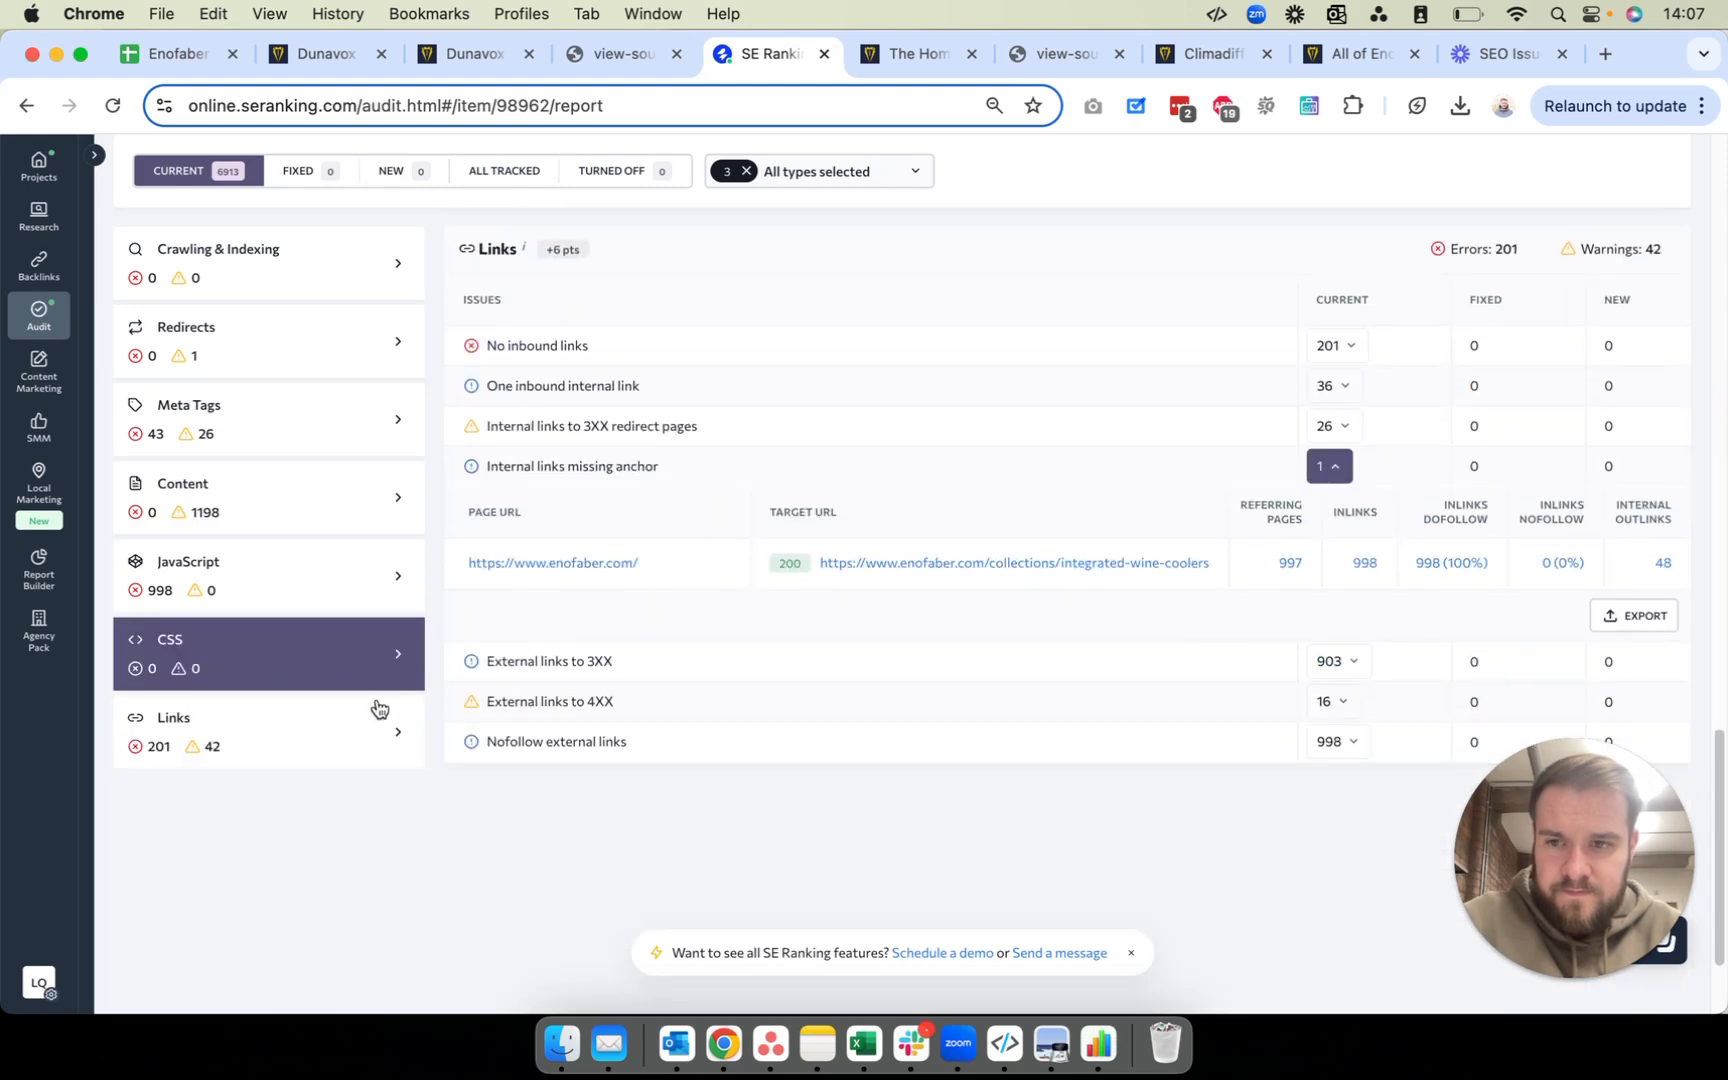
left_click(231, 741)
left_click(251, 663)
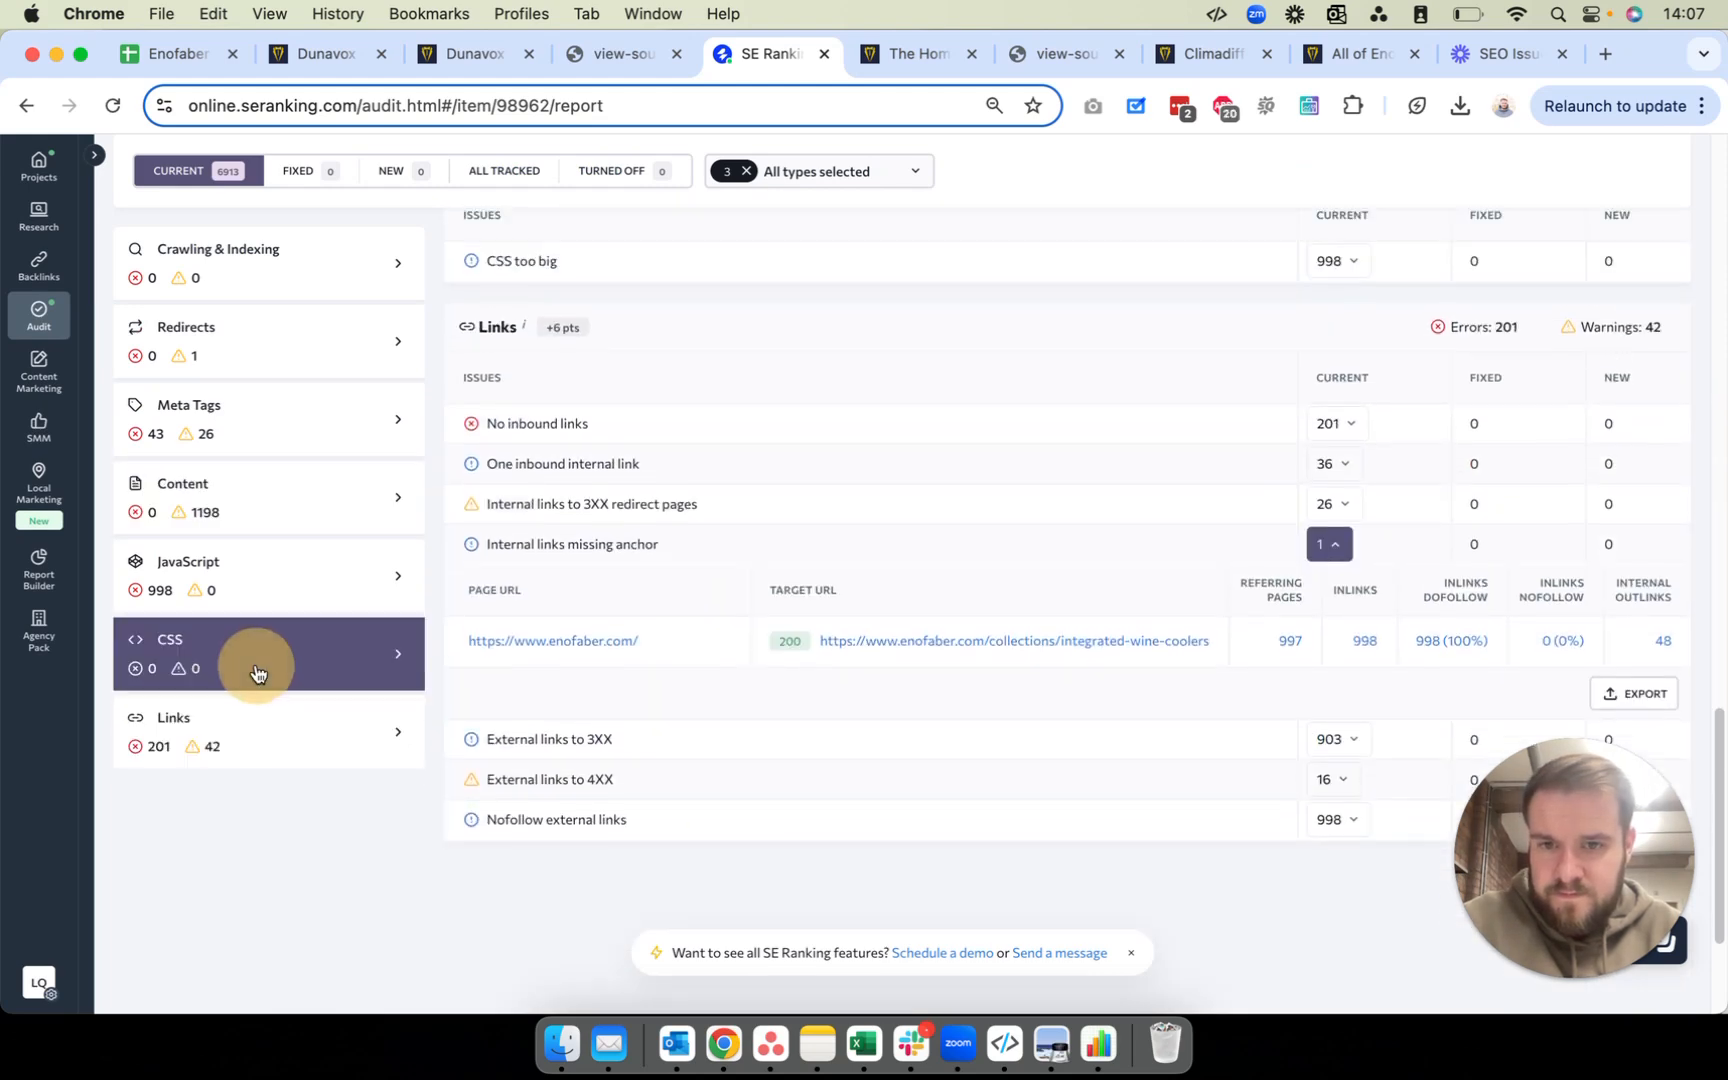
left_click(245, 598)
left_click(265, 492)
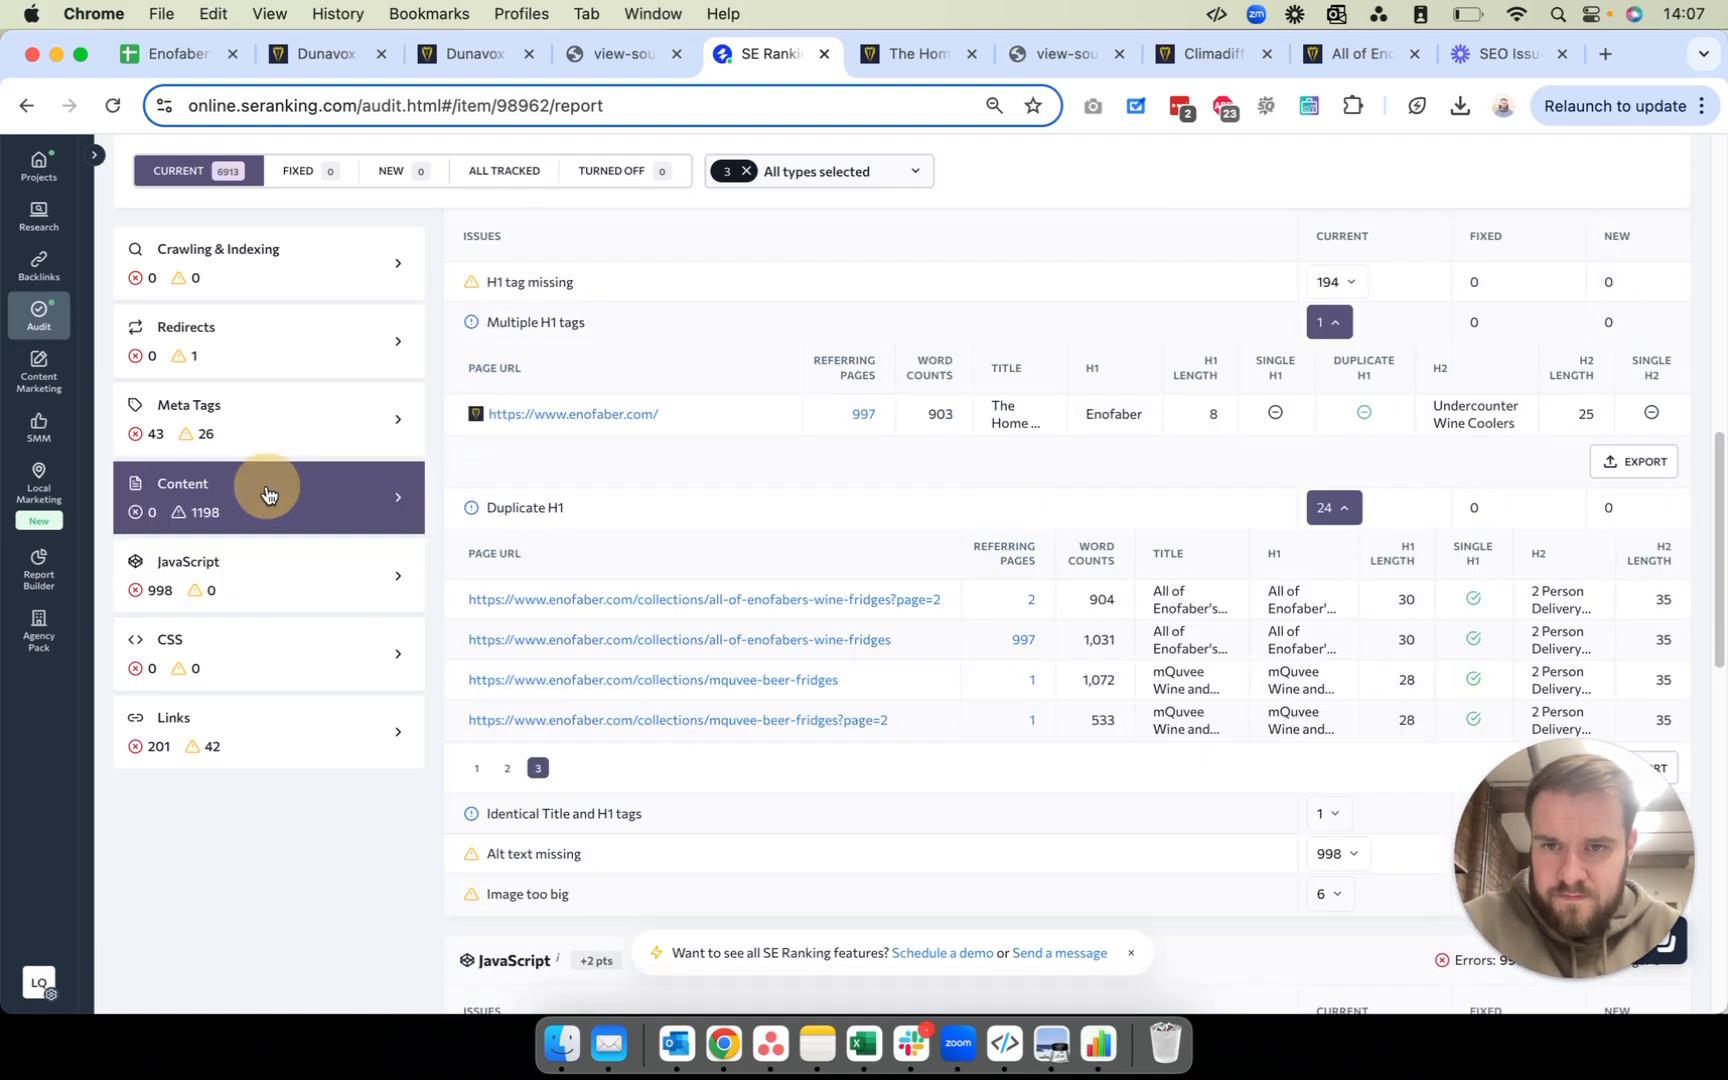
left_click(265, 418)
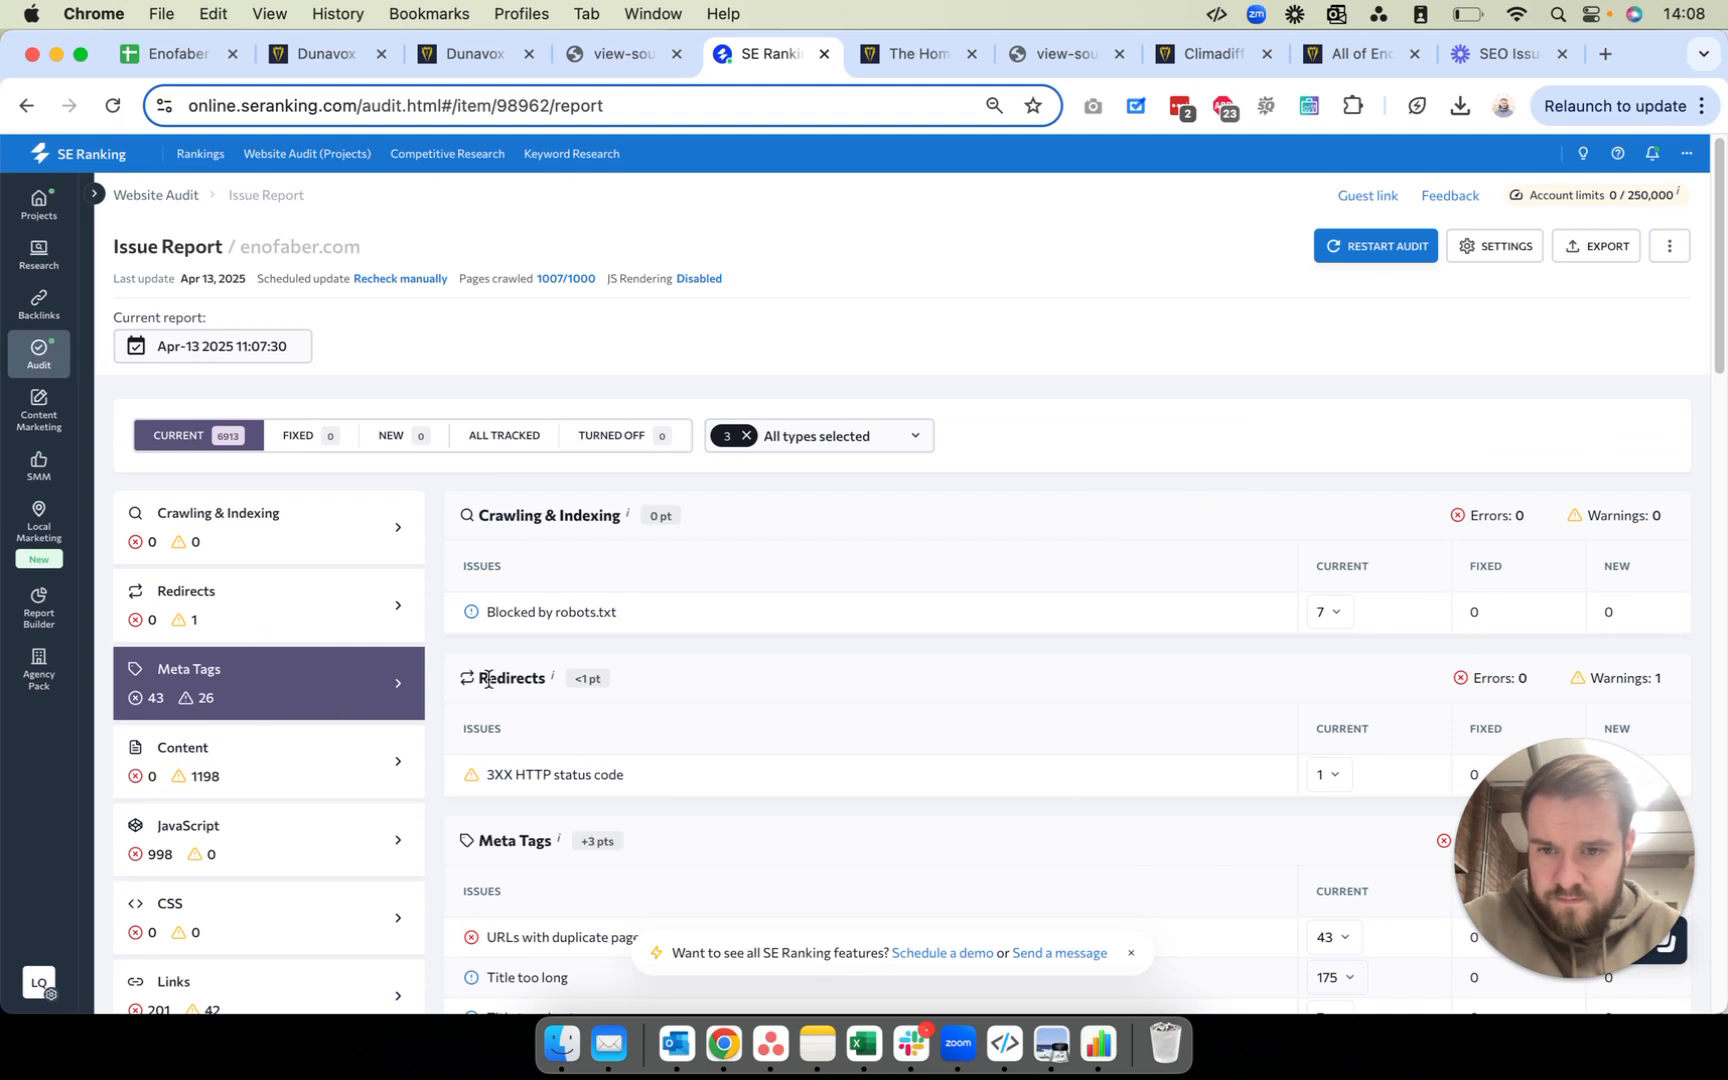
scroll(560, 666, "down", 1)
scroll(560, 667, "down", 4)
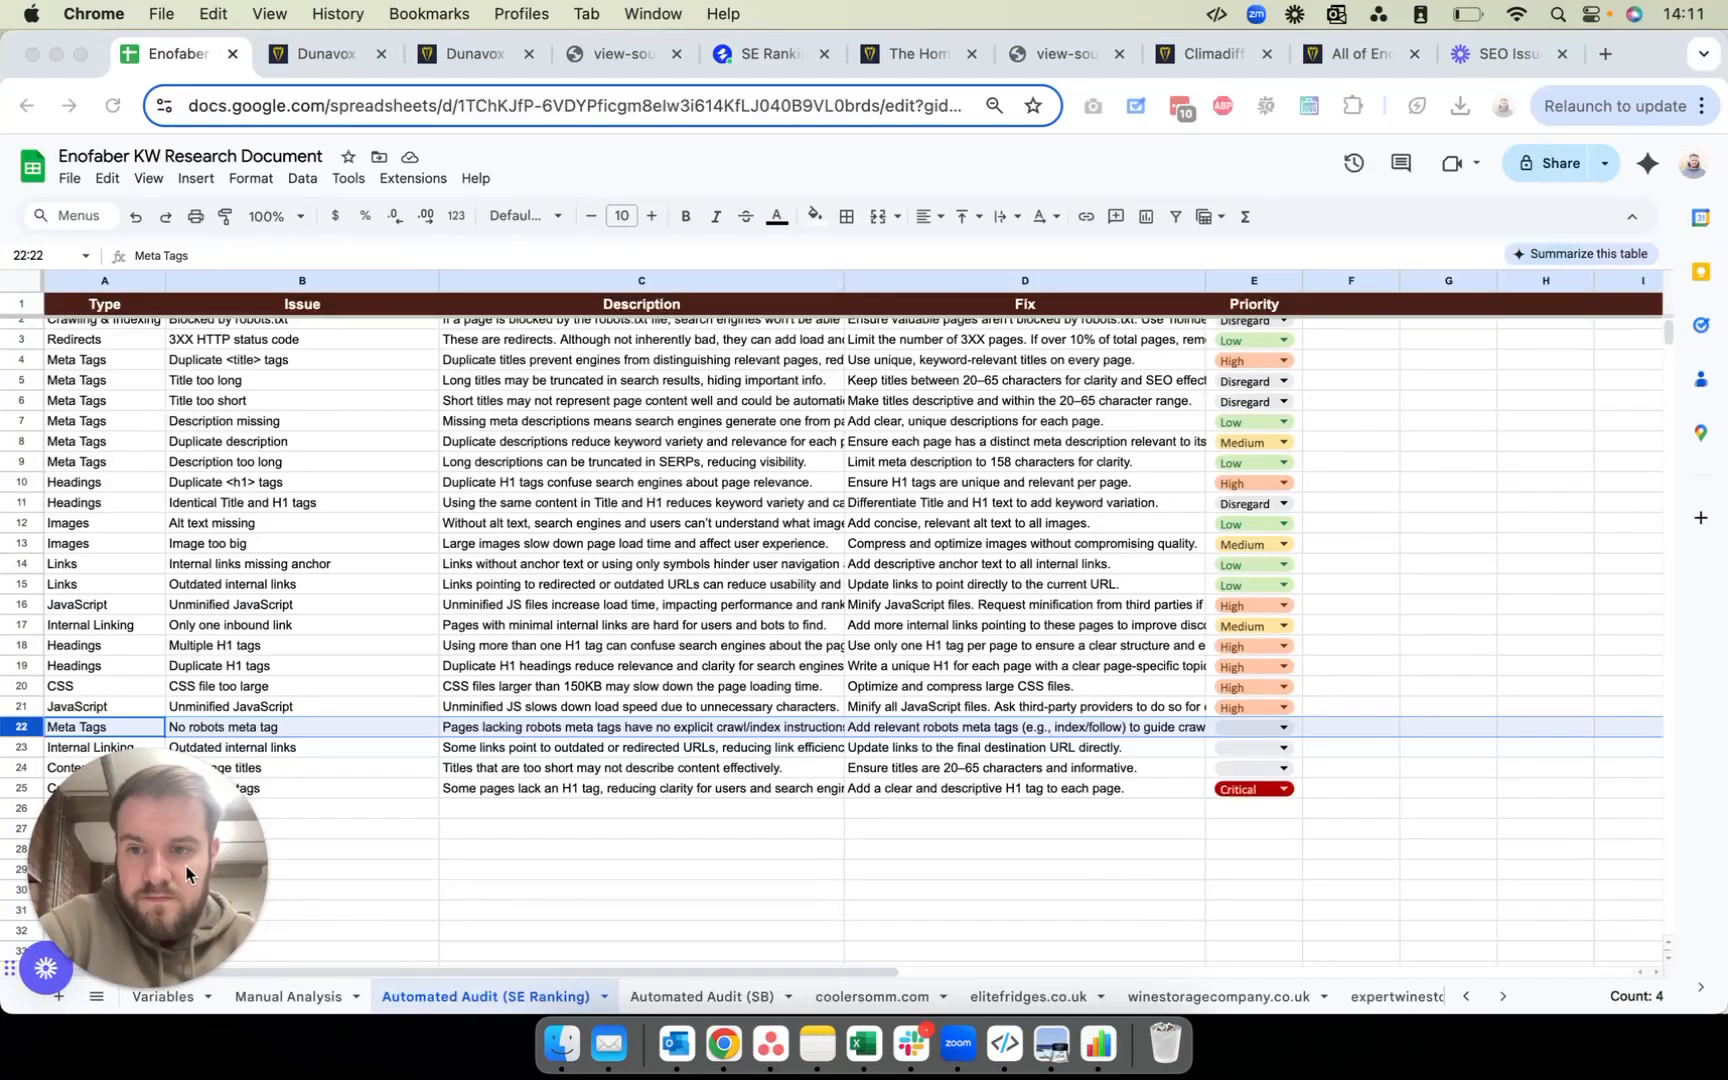
Step: Set the priority of "No robots meta tag" in spreadsheet row 22 to Disregard
left_click_drag(210, 865, 1594, 876)
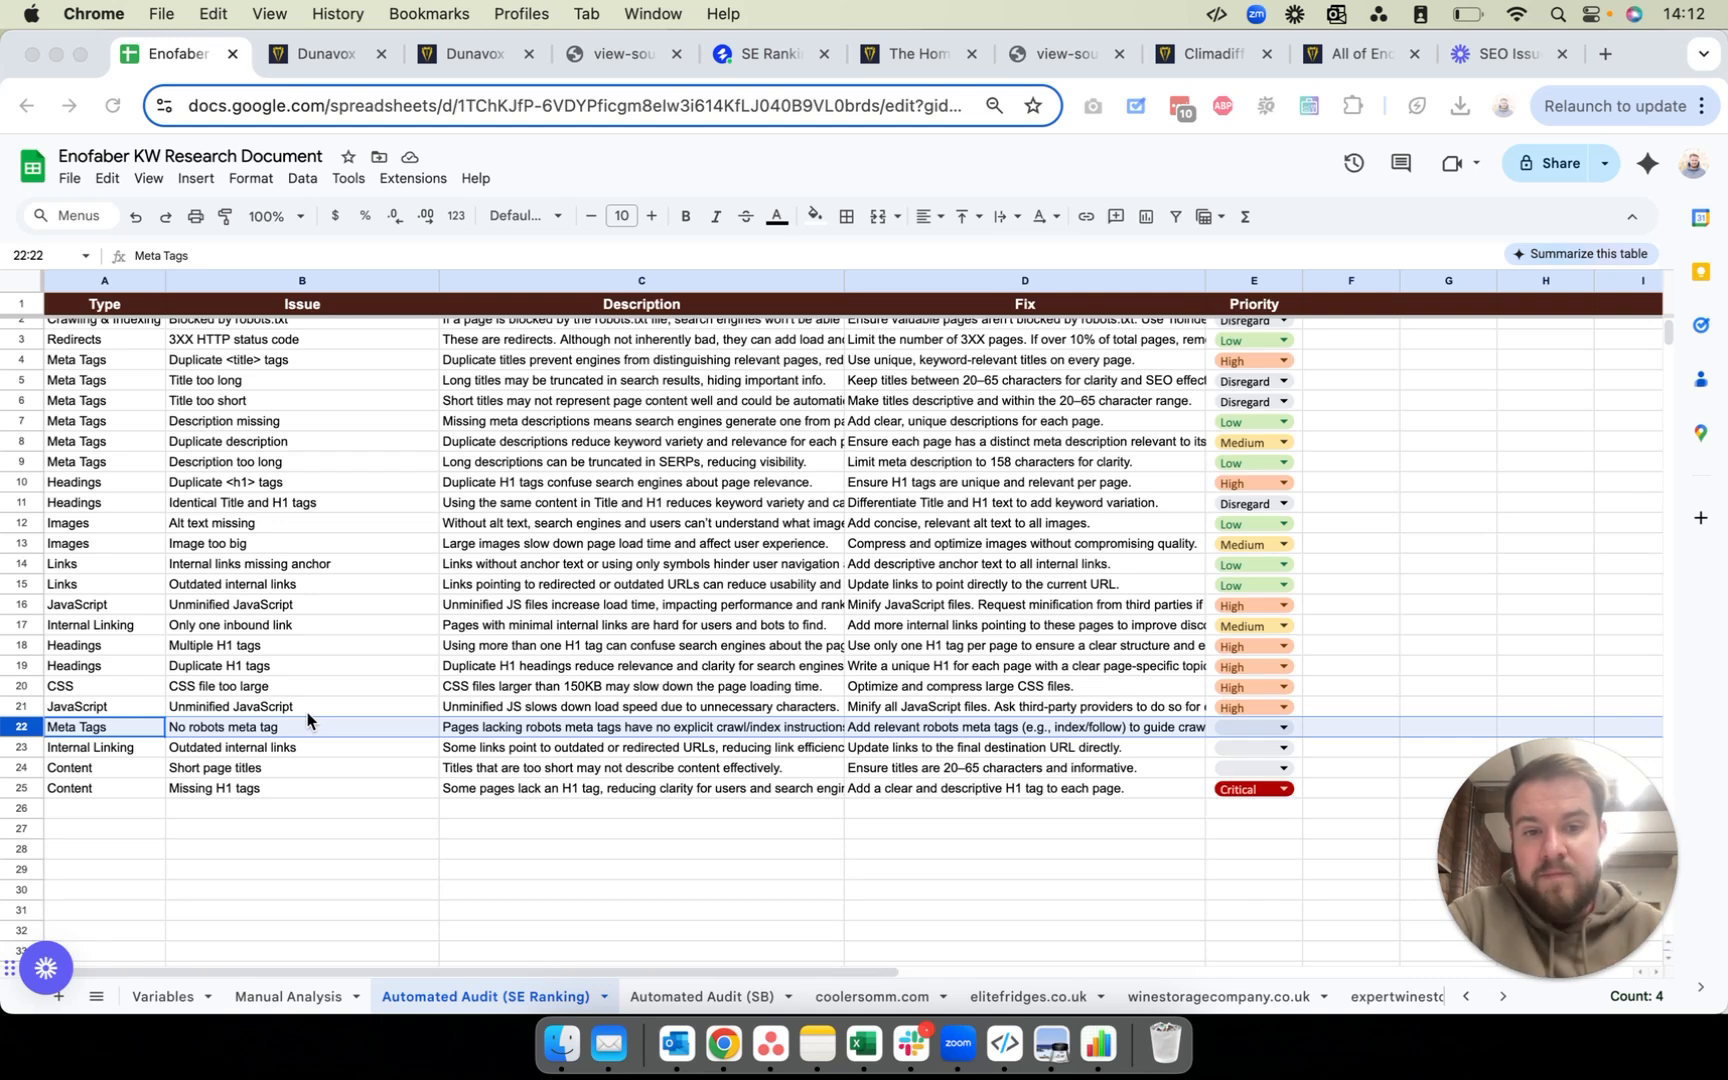
left_click(1258, 727)
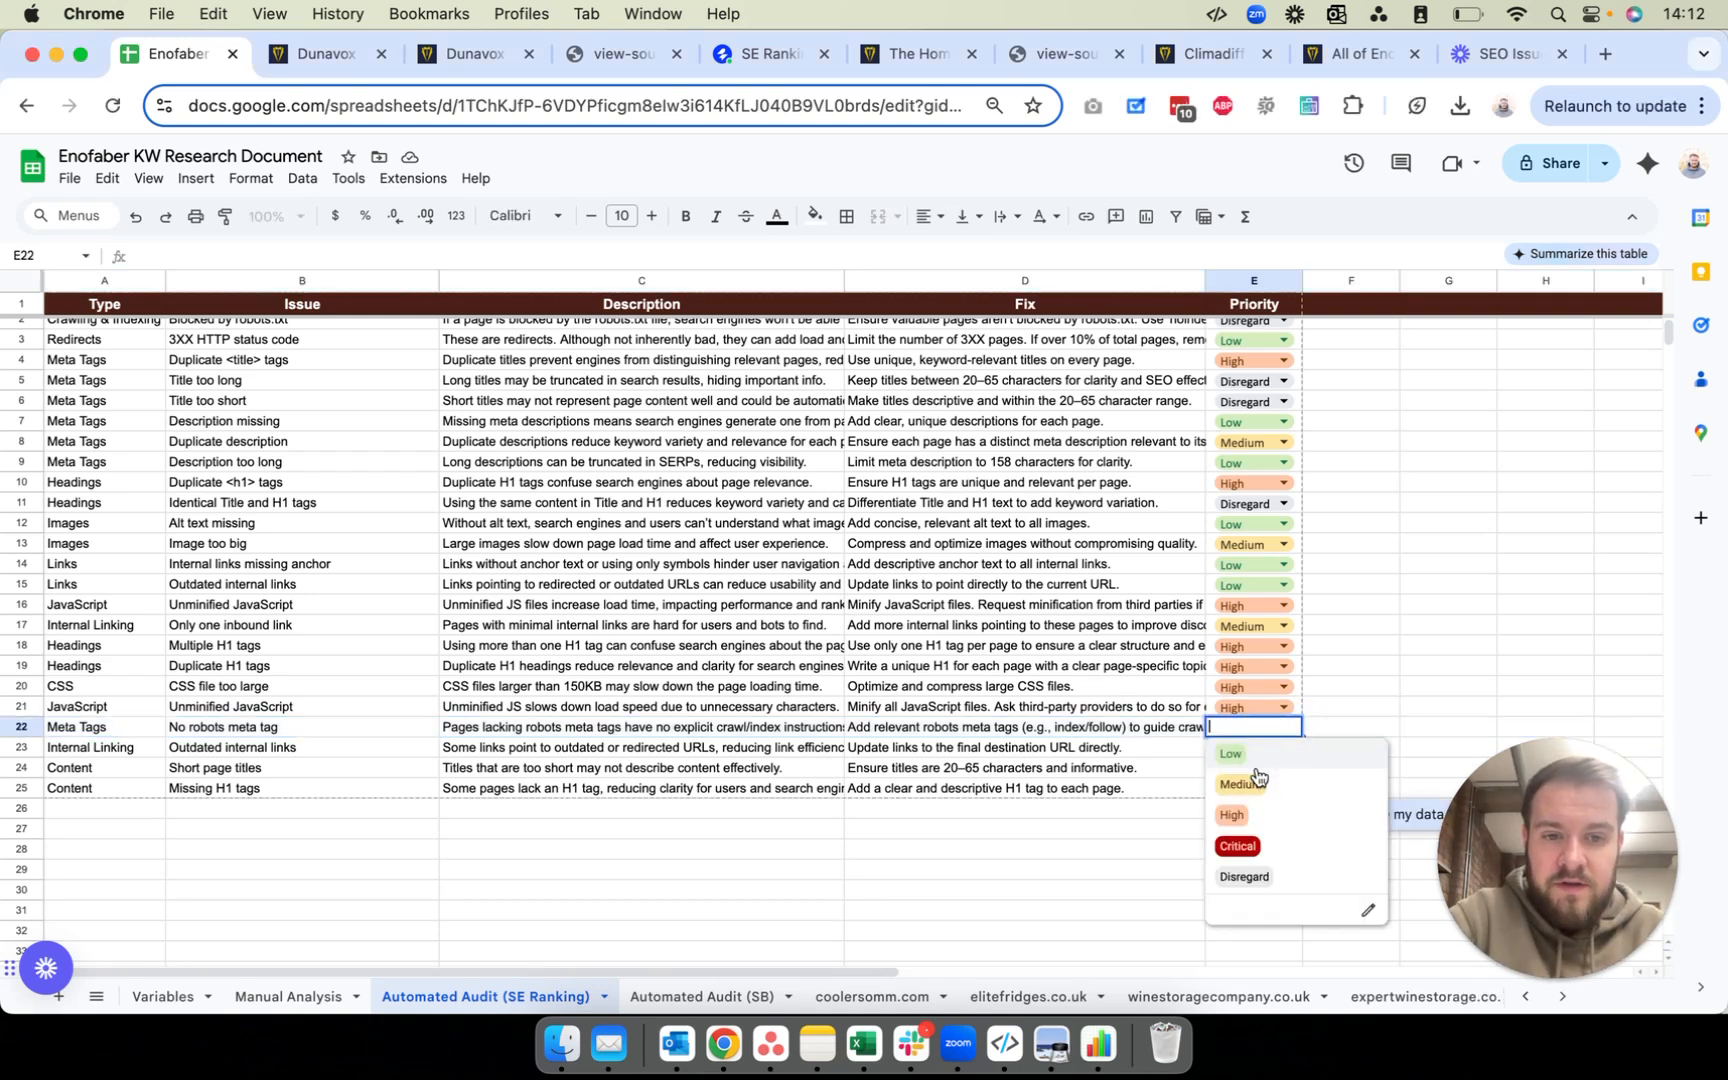
left_click(1250, 876)
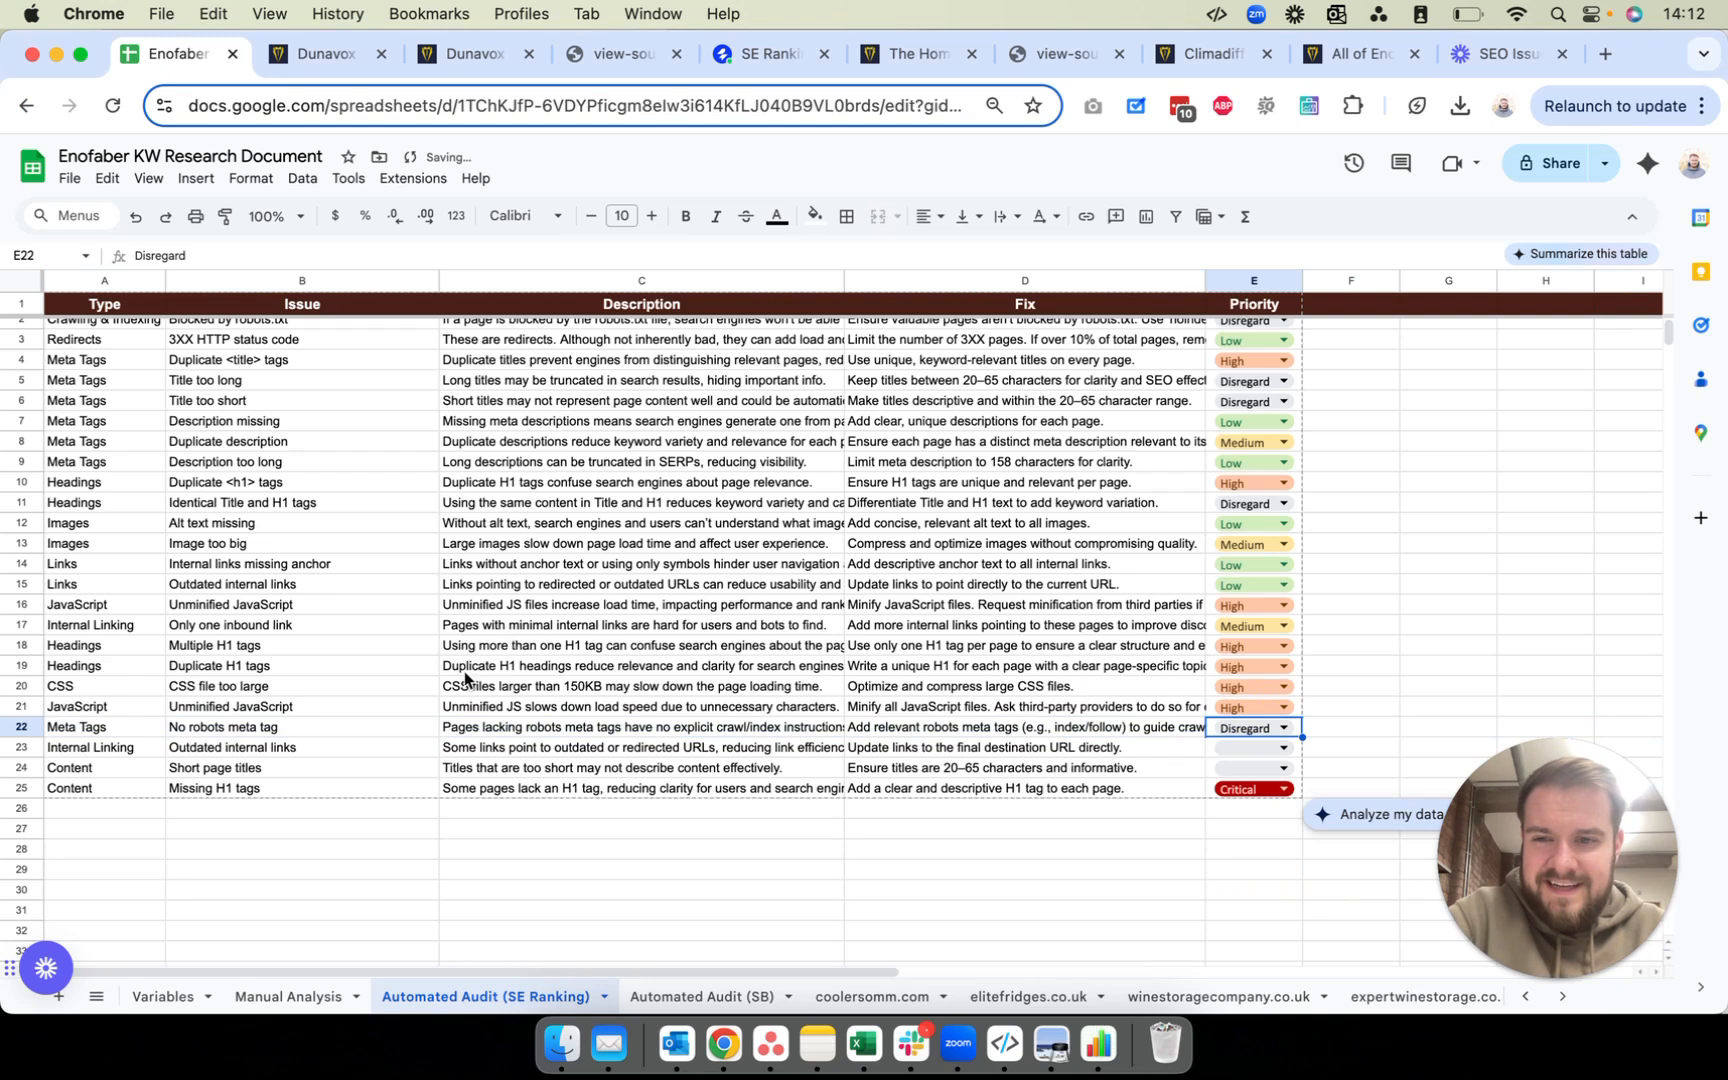
Step: Delete row 23, the repeated "Outdated internal links" issue under Internal Linking
left_click(329, 750)
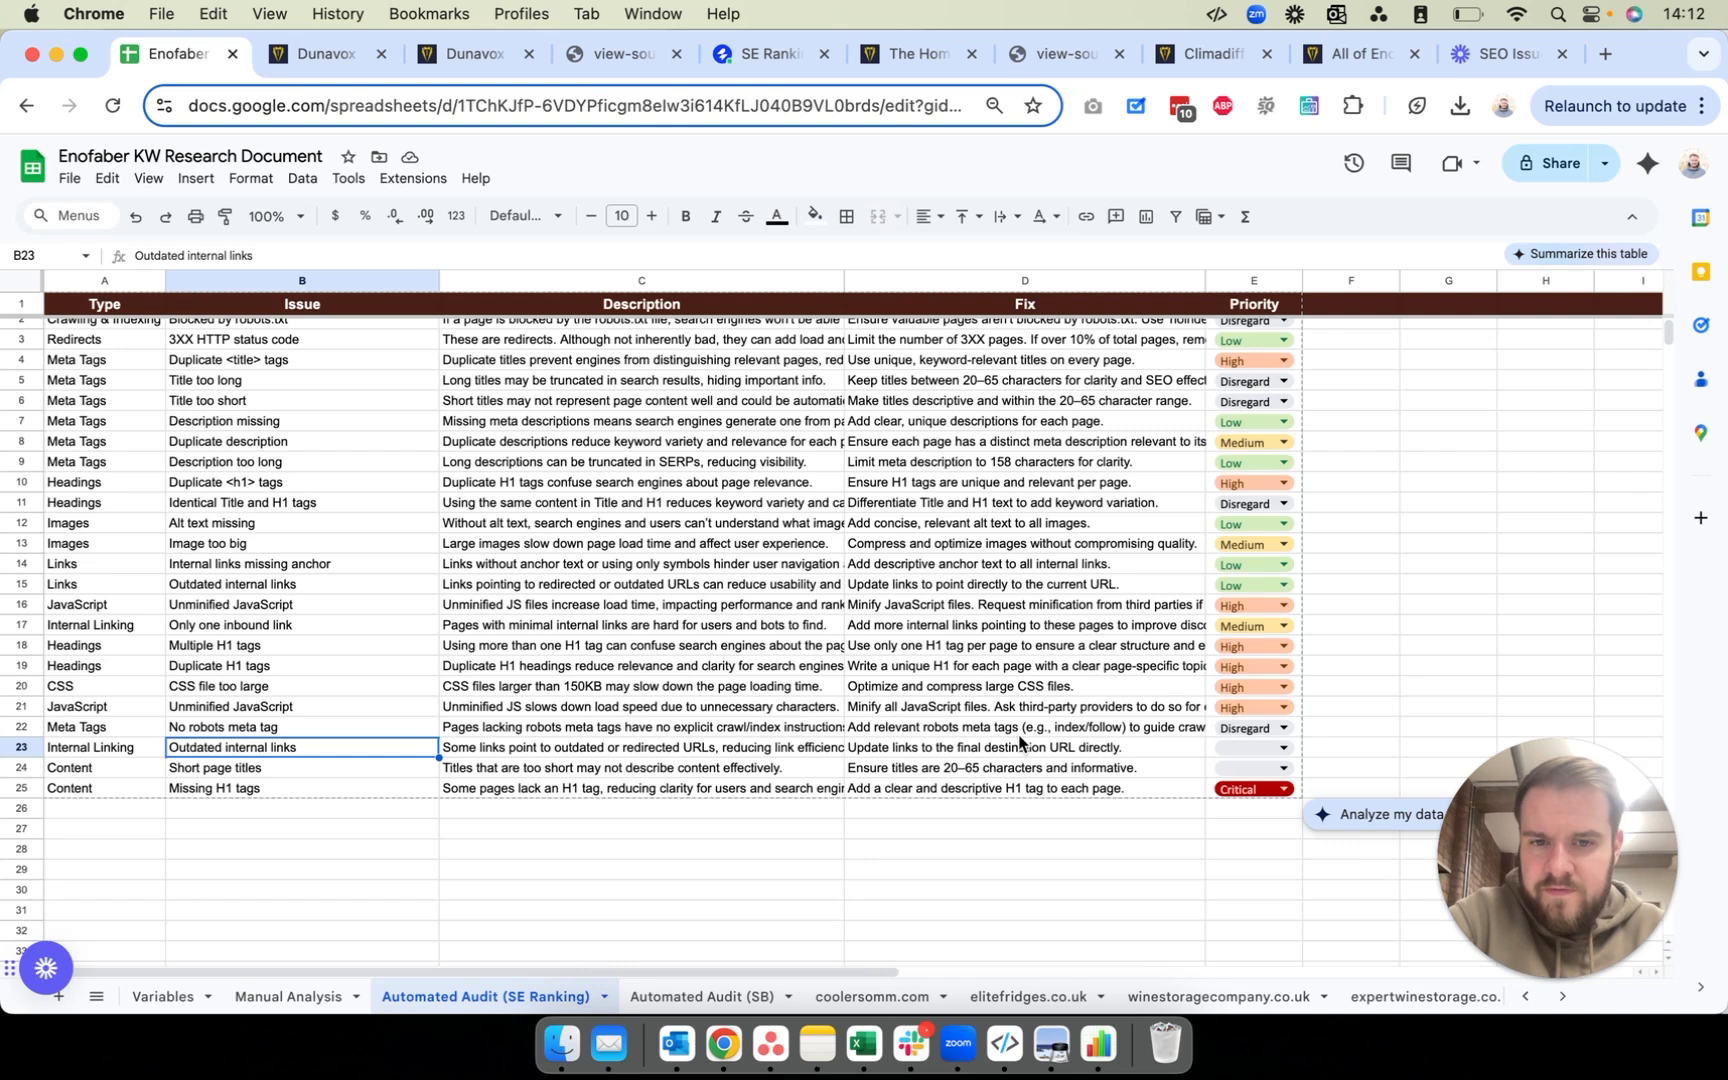
left_click(18, 746)
right_click(18, 746)
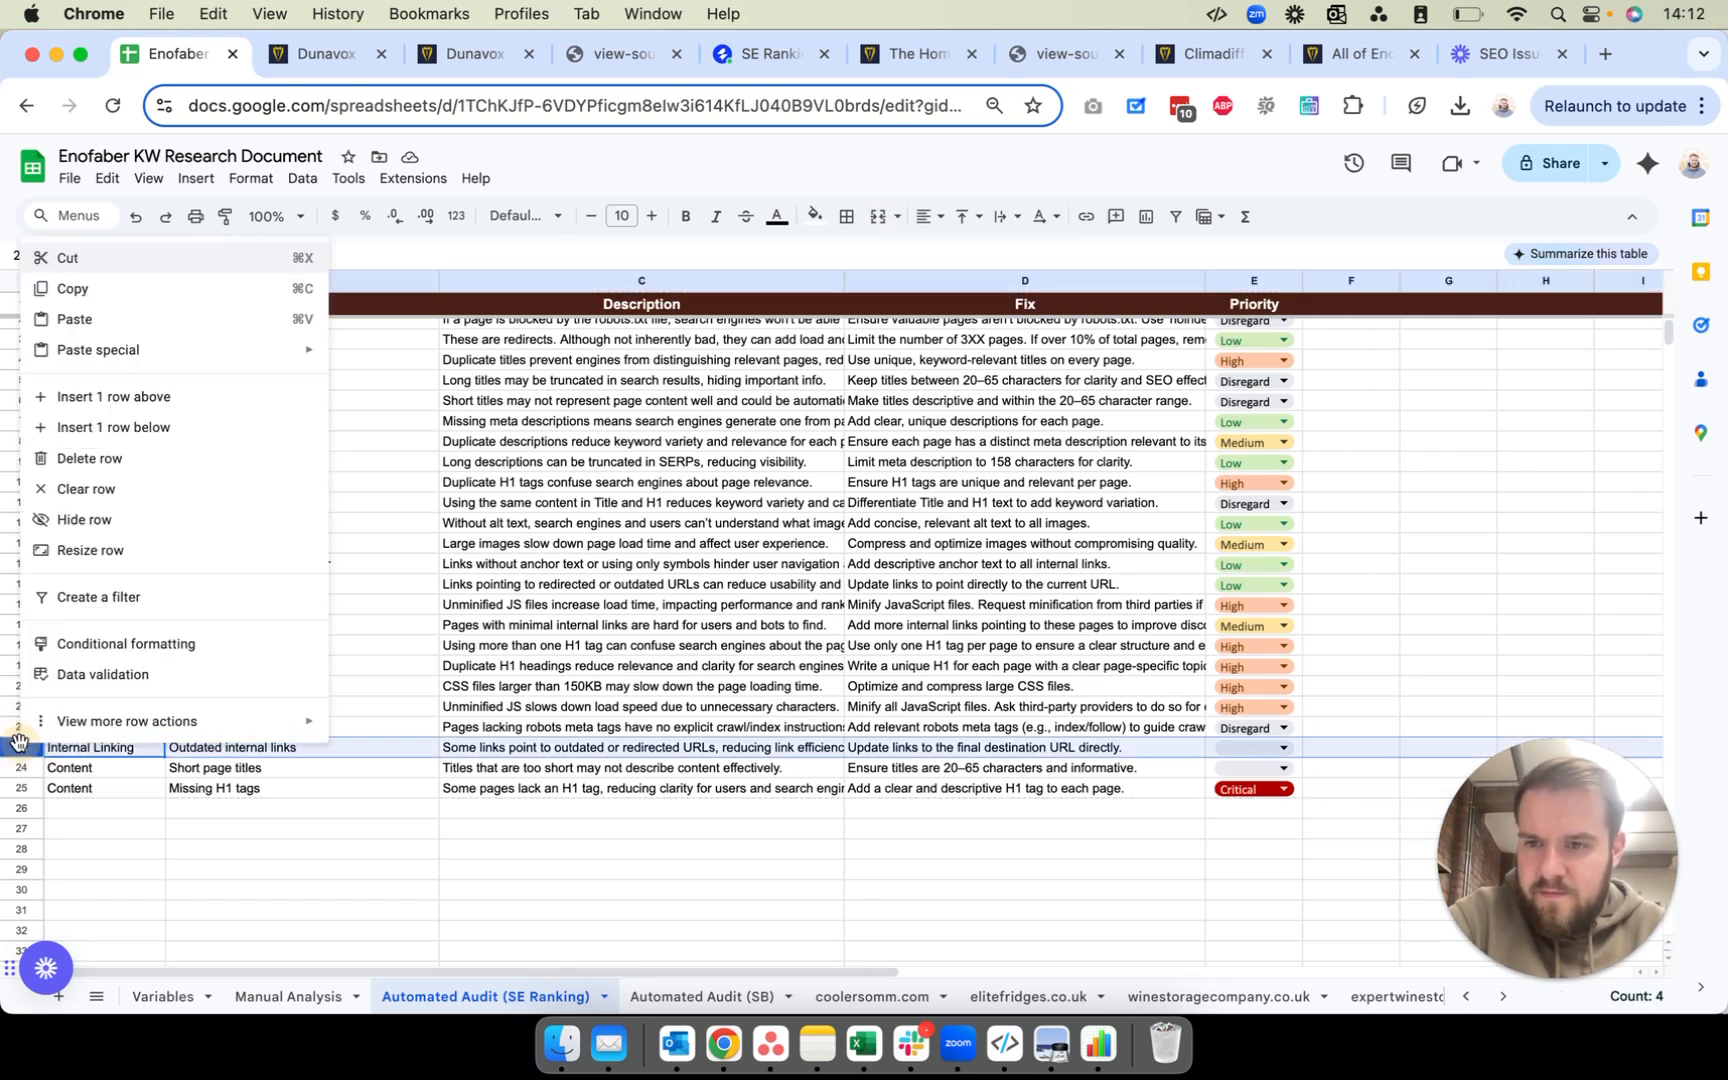
left_click(97, 466)
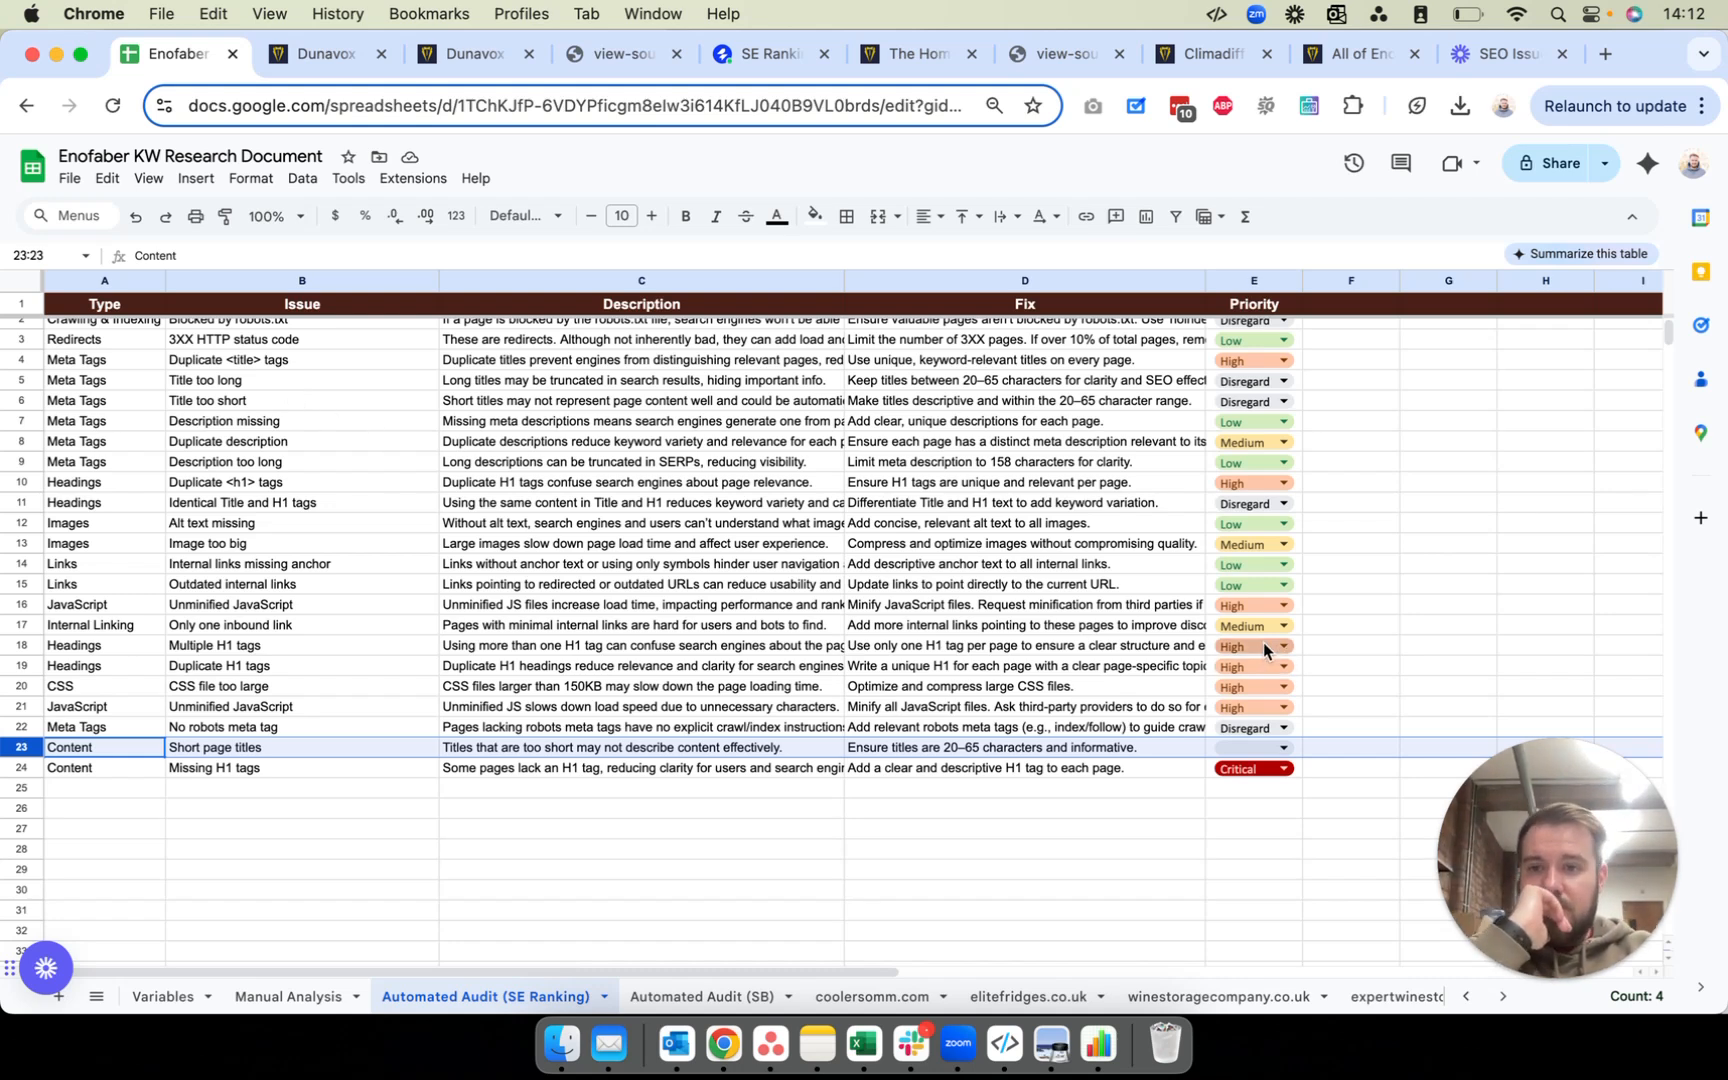
Step: Set the priority of "Short page titles" in row 23 to Disregard
left_click(1238, 749)
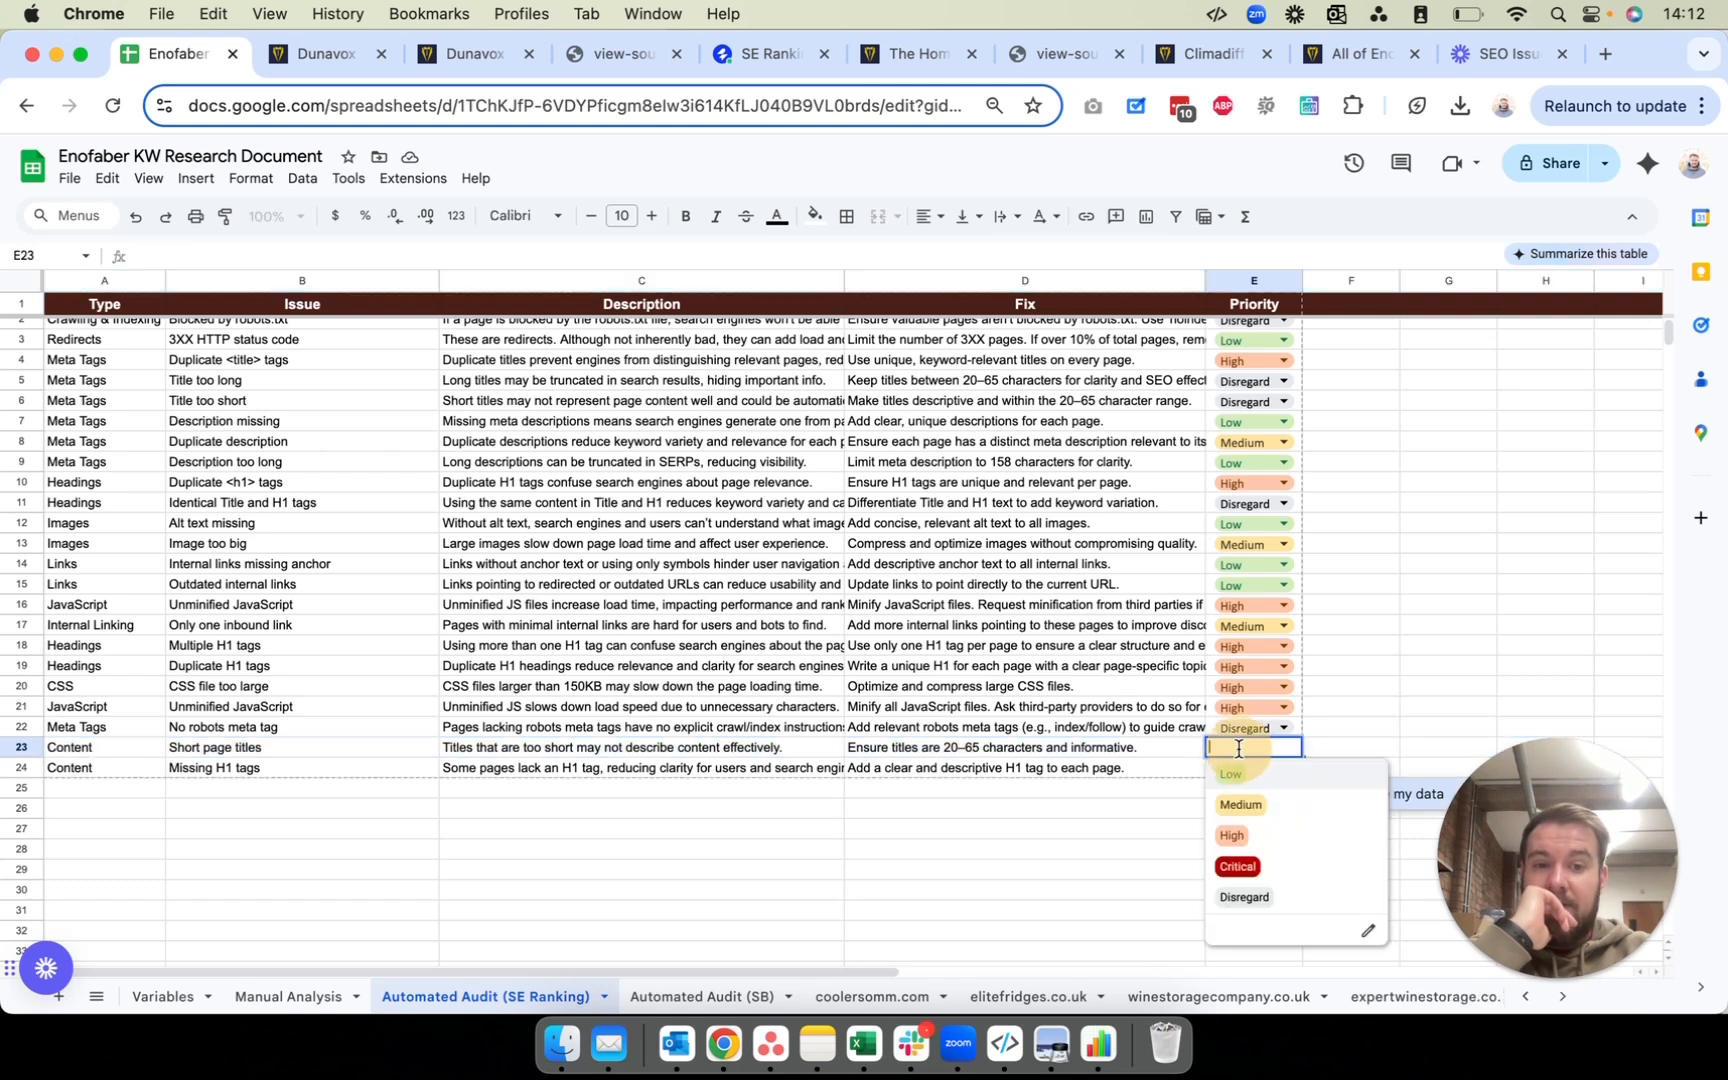
left_click(1268, 898)
scroll(1310, 814, "up", 1)
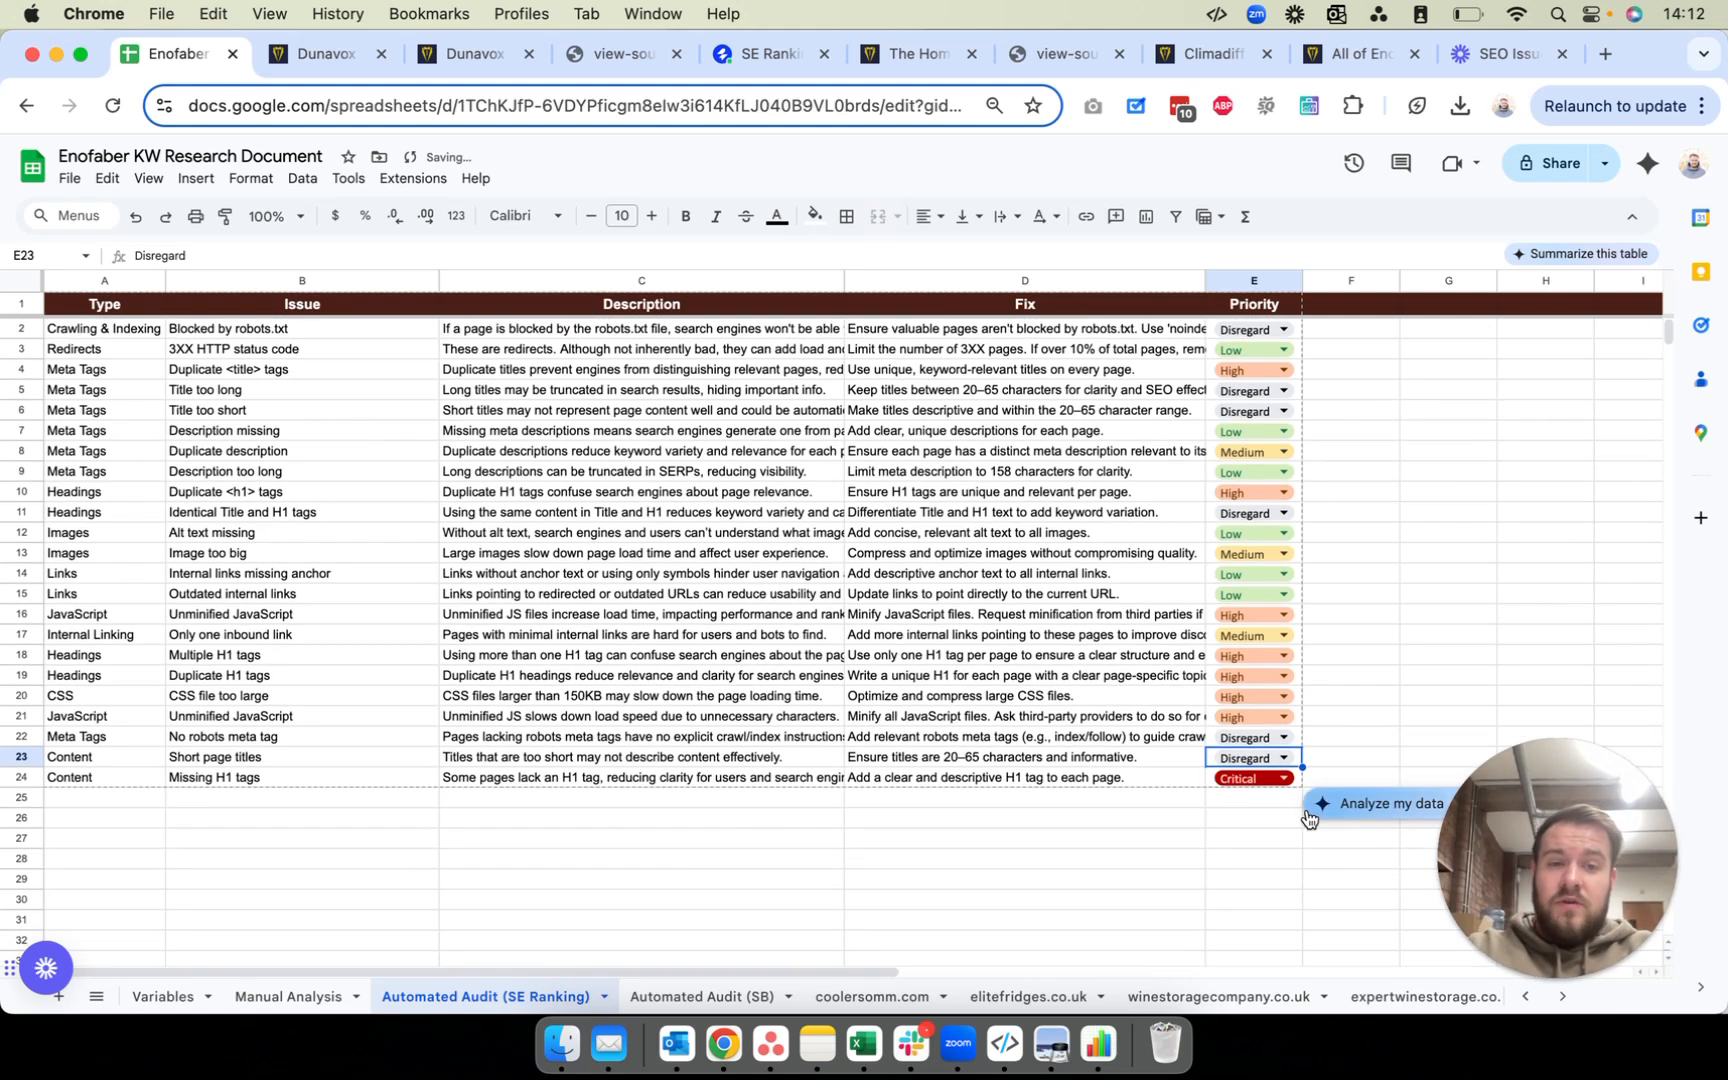